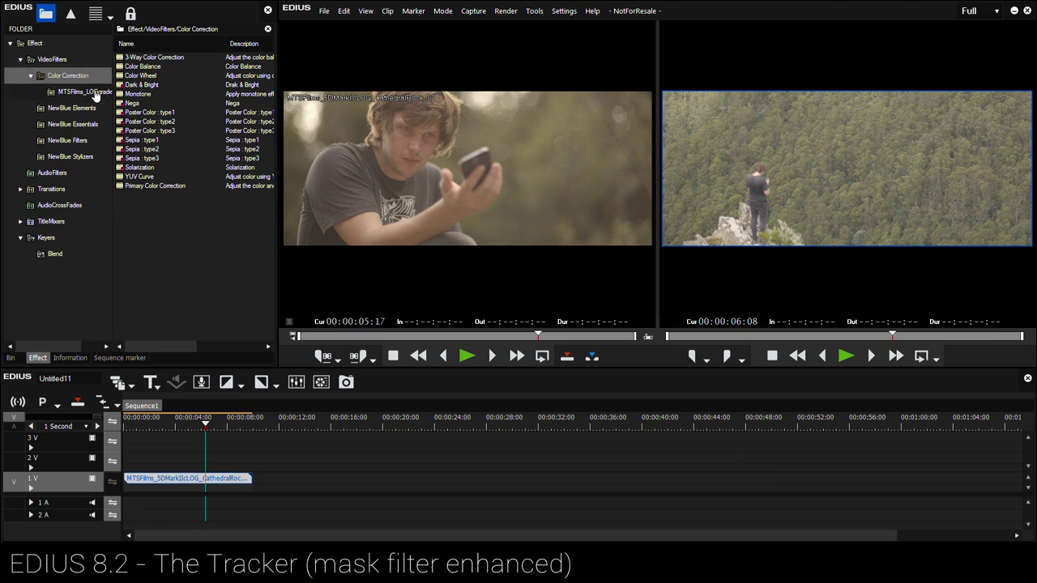
Look through the video filters and colour correction effects, locating the Mask and Primary Color Correction filters.
click(73, 93)
click(66, 77)
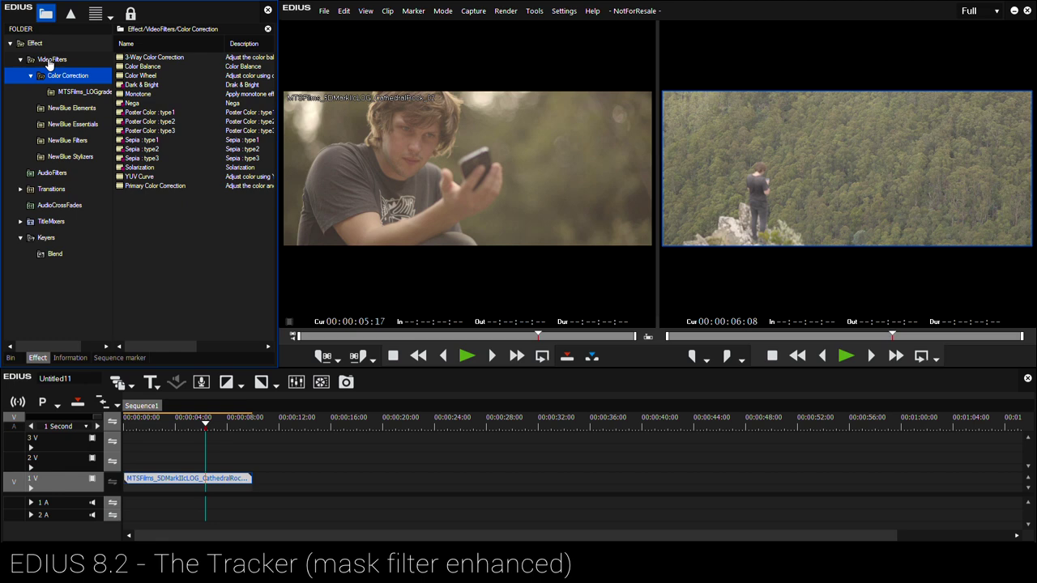
click(51, 59)
click(130, 196)
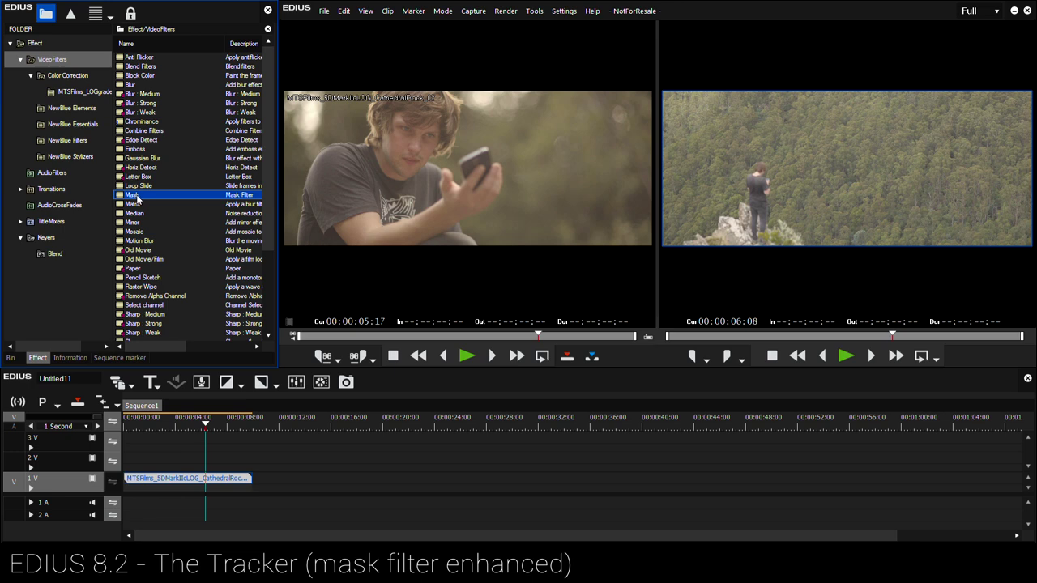
click(74, 78)
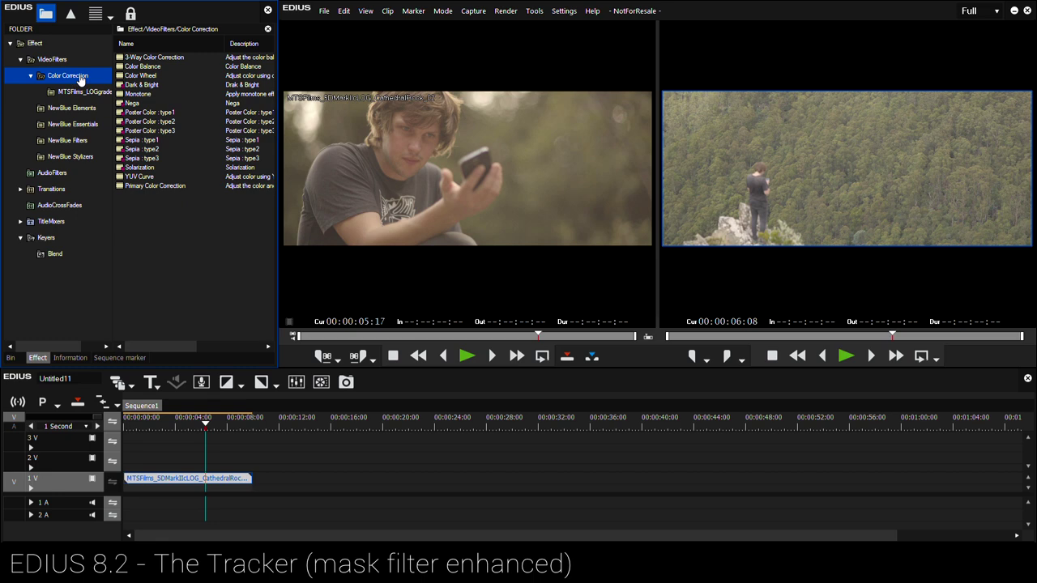
click(157, 188)
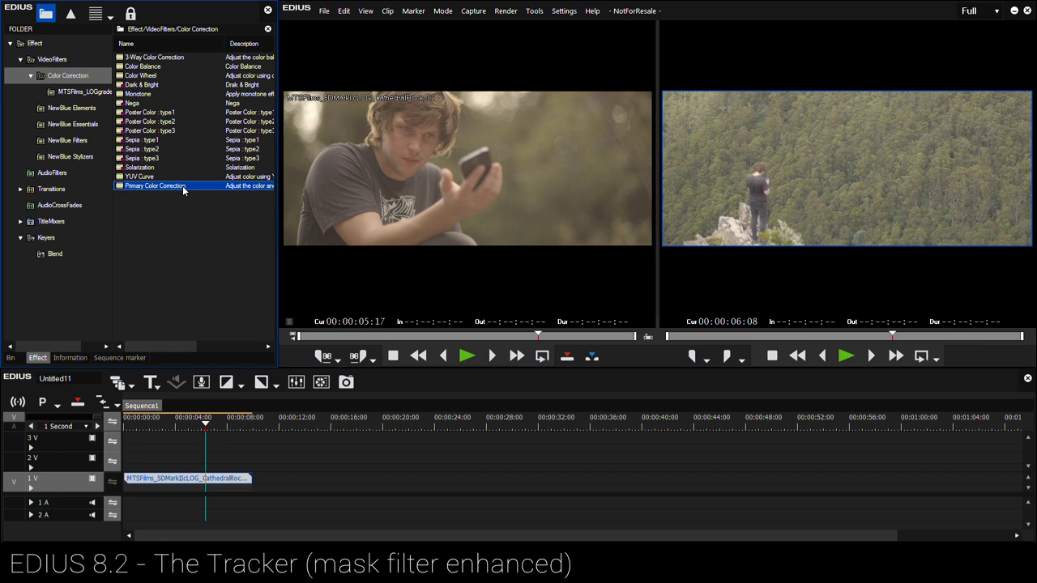
click(52, 59)
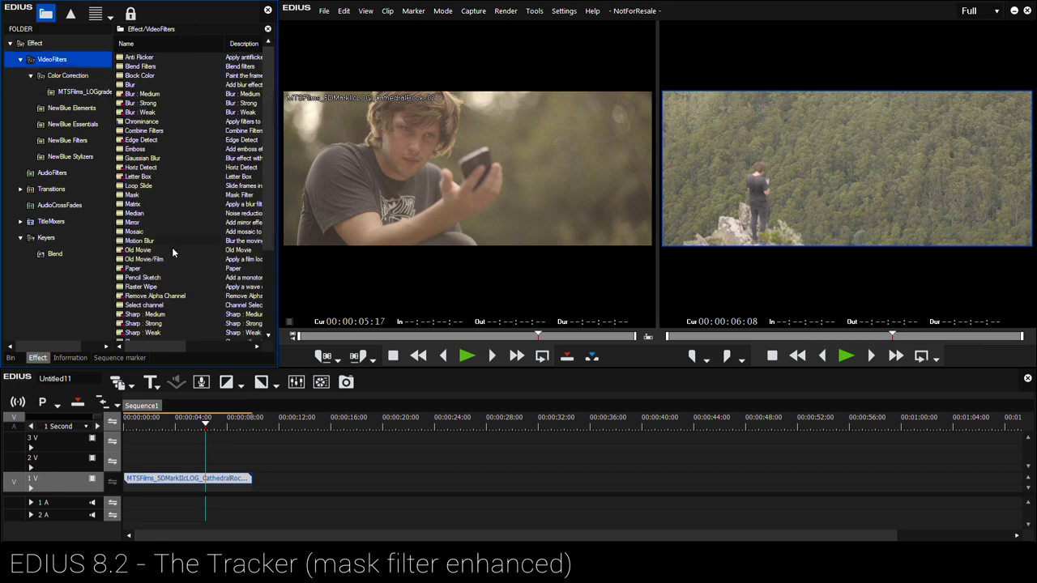
click(137, 198)
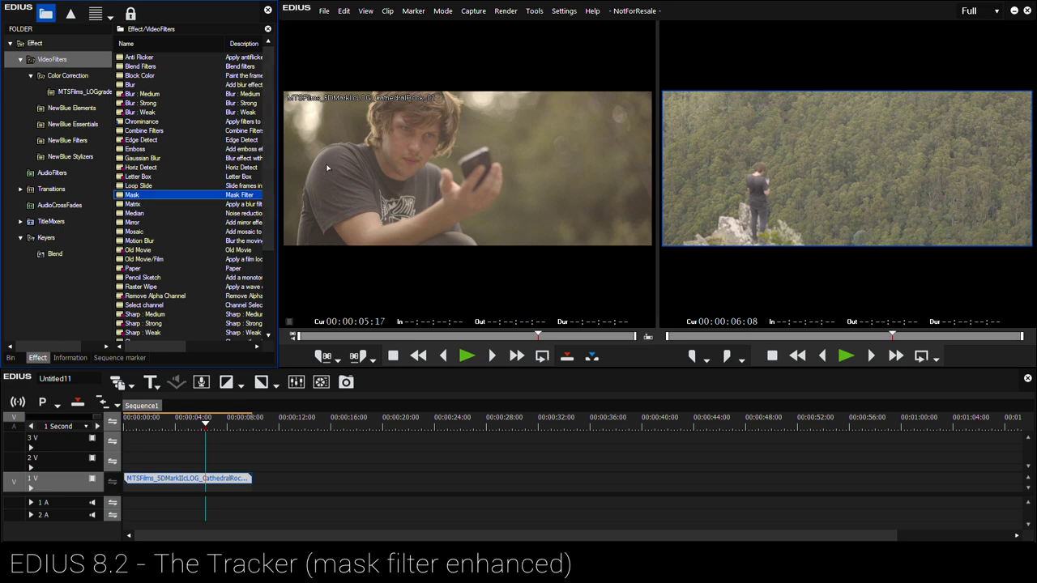
click(991, 11)
click(991, 12)
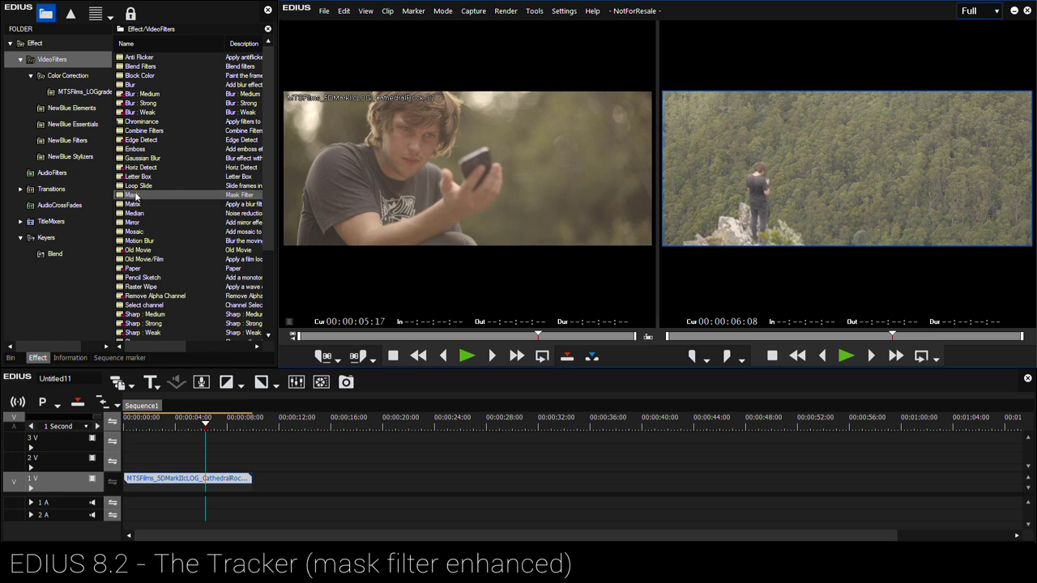
click(71, 75)
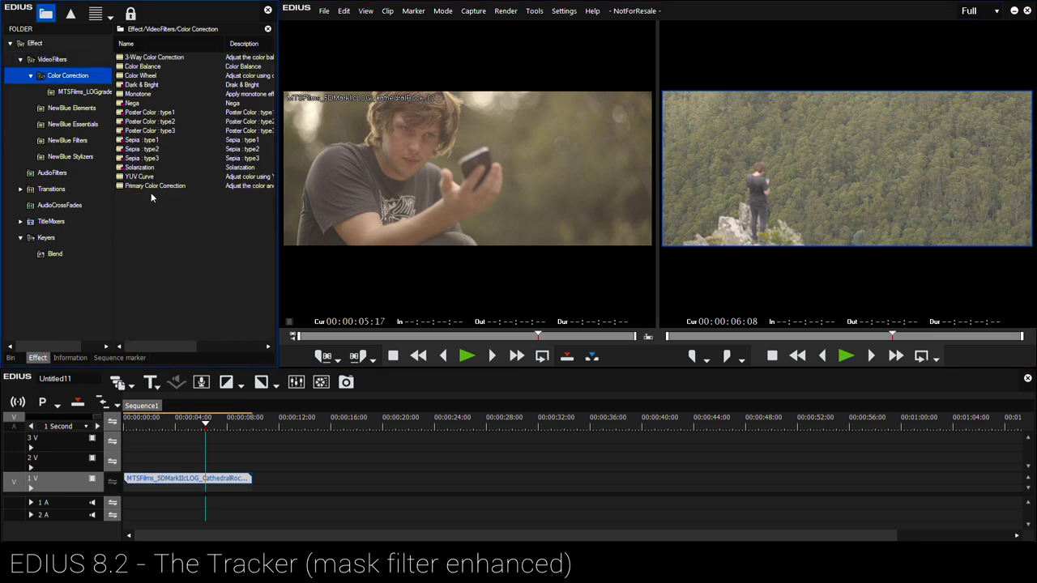
click(197, 186)
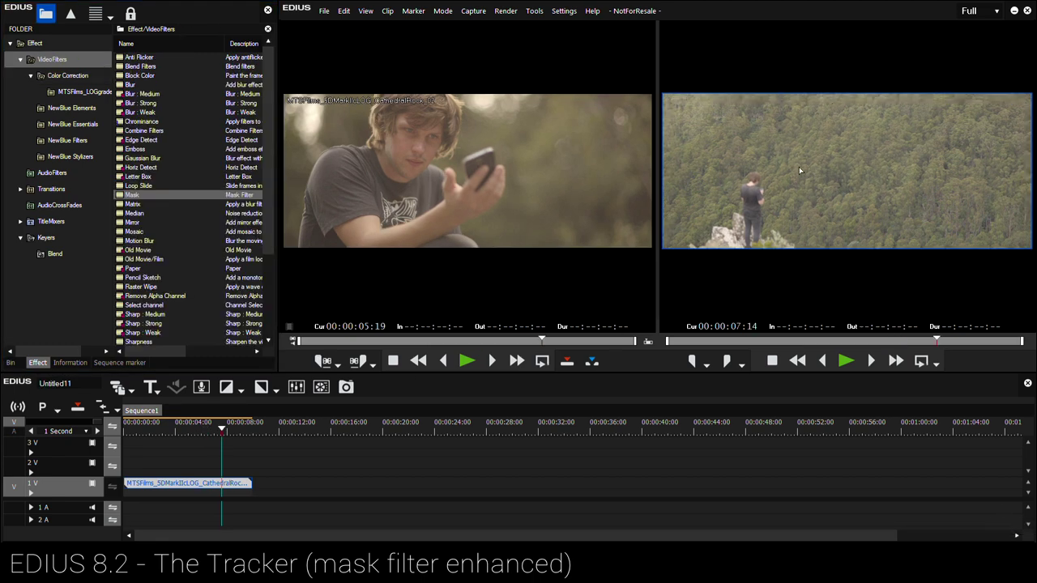
click(268, 239)
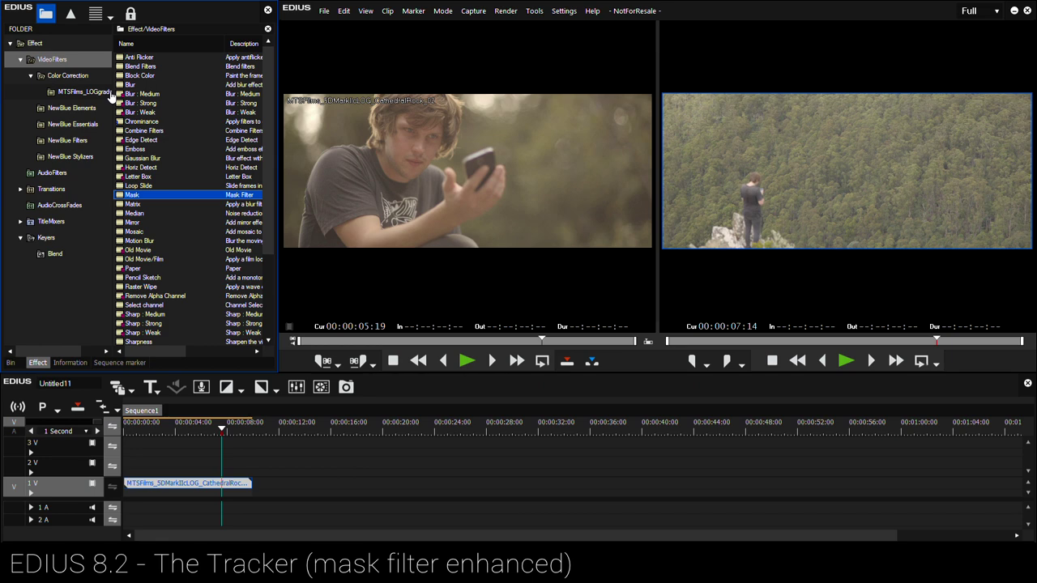
Apply the Primary Color Correction filter to the clip on video track 1.
click(65, 76)
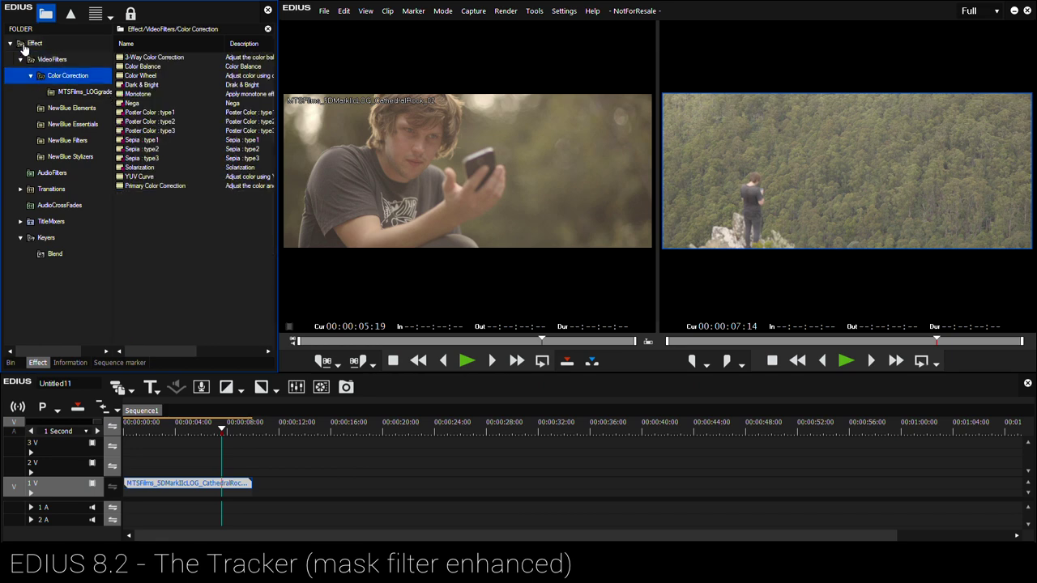
click(28, 45)
click(45, 60)
click(55, 77)
click(155, 186)
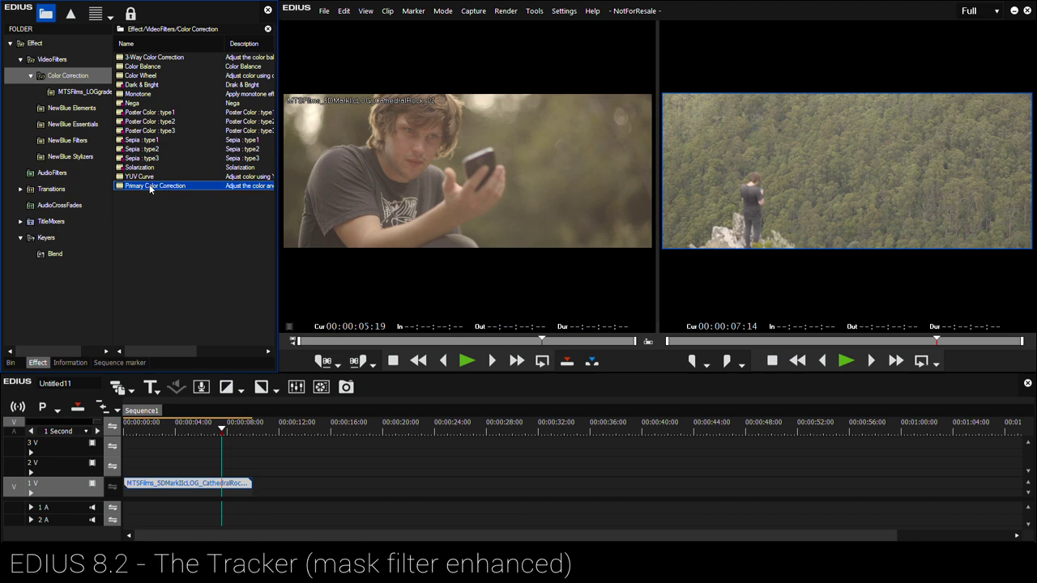
drag(150, 188, 204, 490)
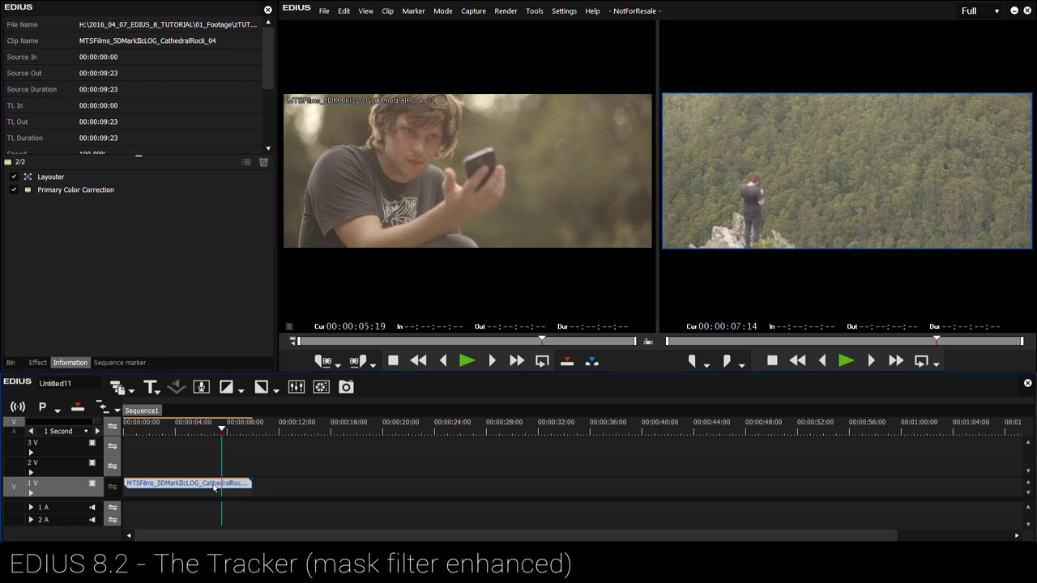
Open the clip's Primary Color Correction settings and shape the Y curve into an S with lowered shadows and midtones and raised highlights.
click(60, 190)
double_click(60, 190)
mouse_move(362, 35)
mouse_down()
mouse_move(394, 41)
mouse_move(363, 41)
mouse_up()
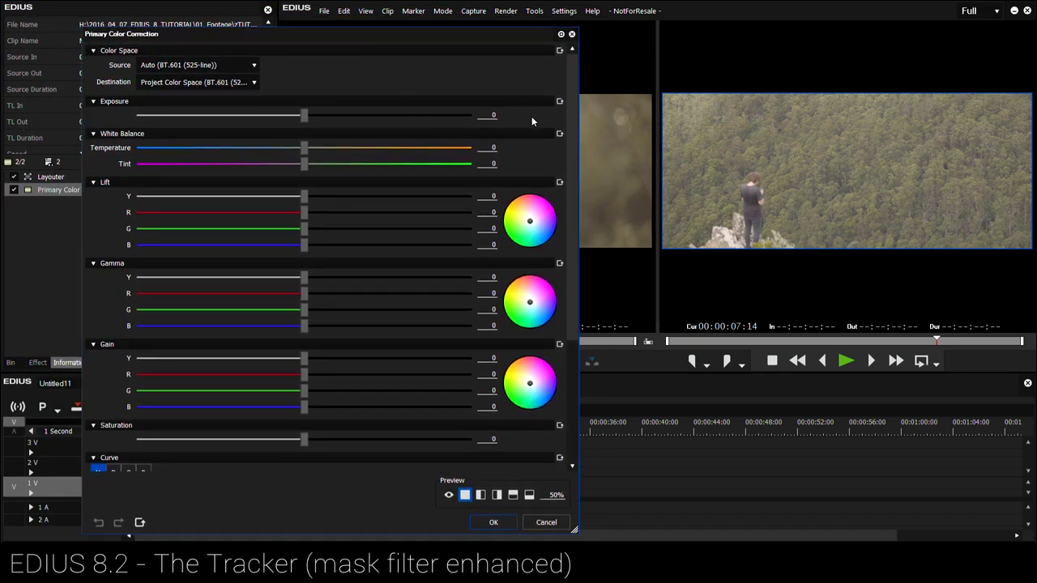
drag(571, 114, 567, 235)
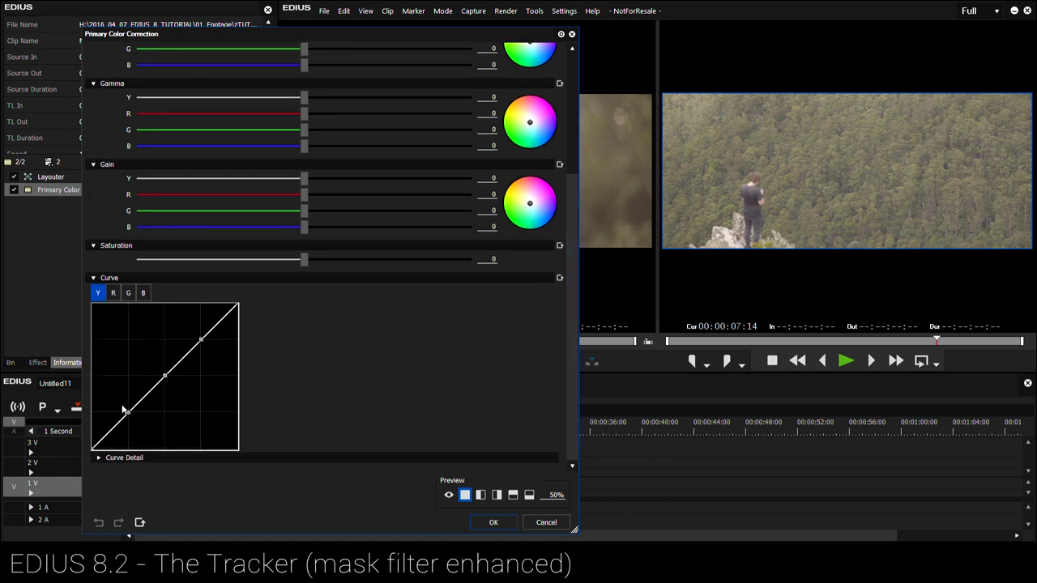
drag(133, 412, 138, 443)
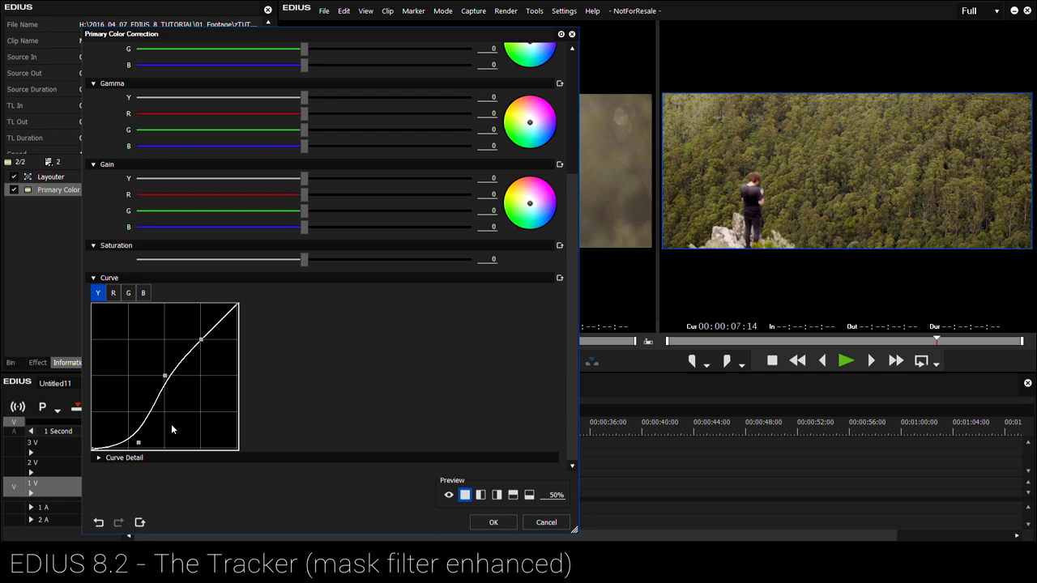
drag(165, 376, 166, 386)
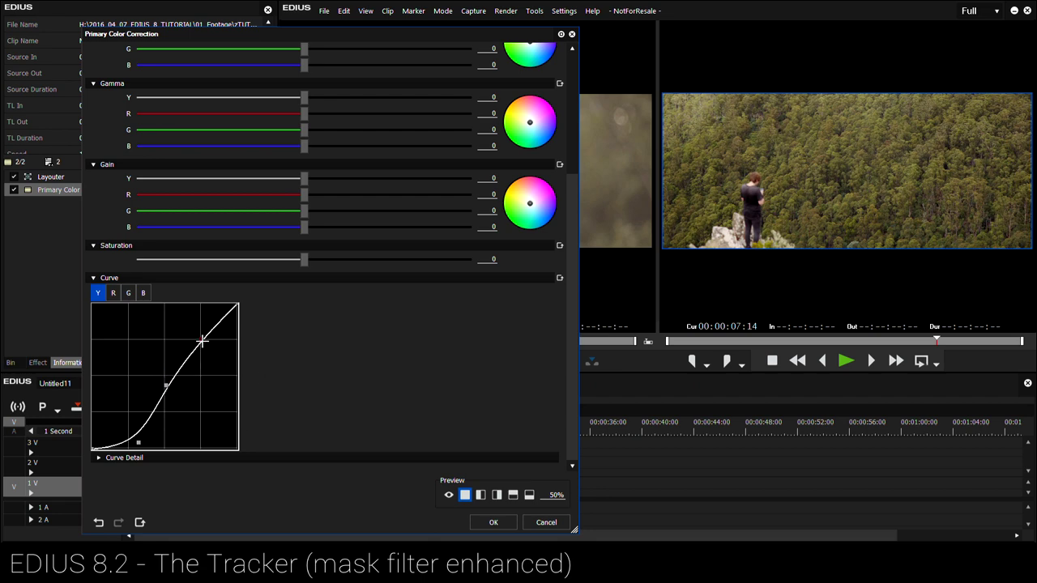
drag(201, 340, 217, 324)
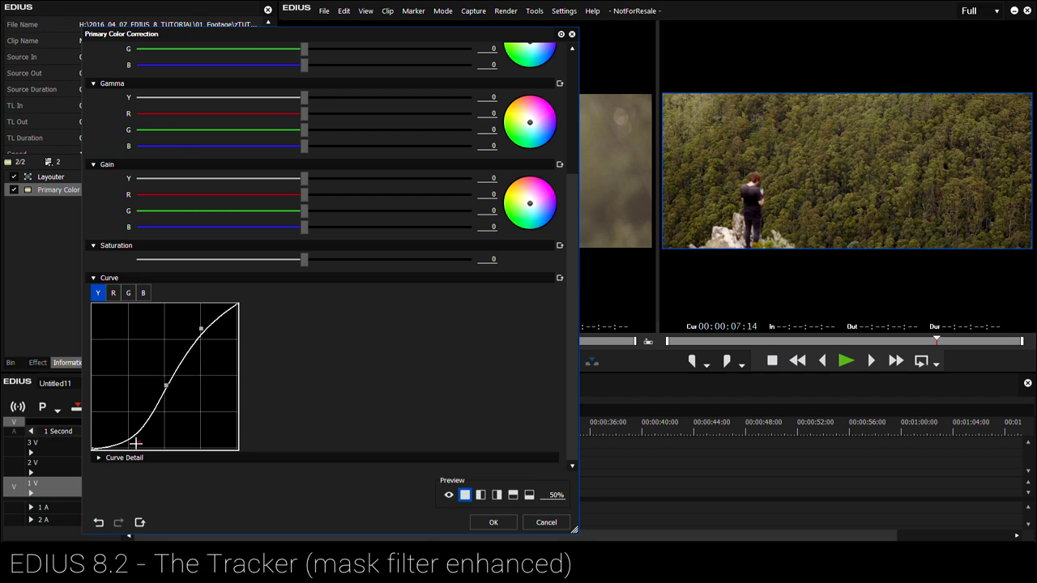
drag(139, 442, 126, 446)
drag(166, 386, 162, 386)
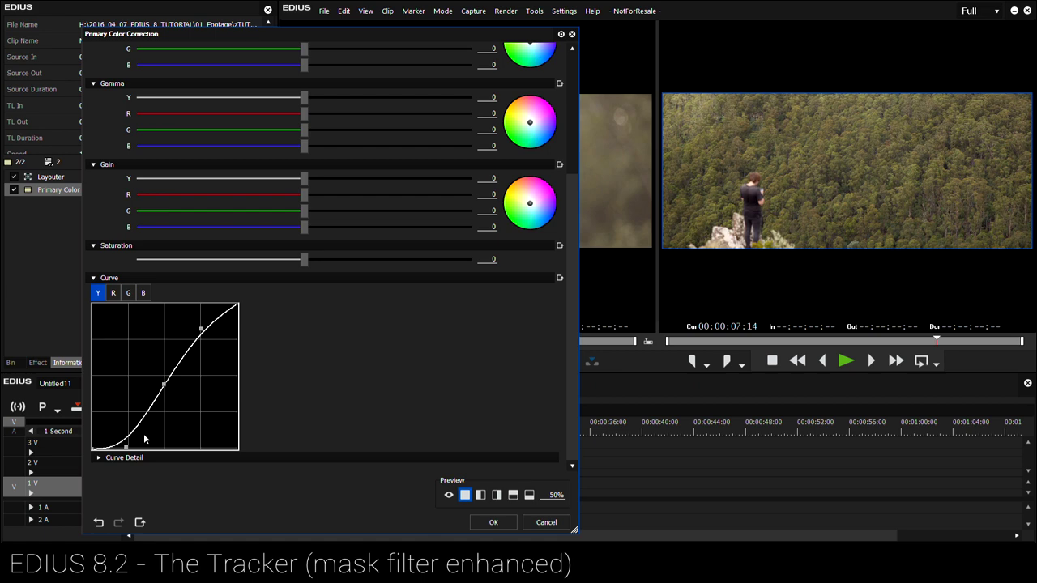
drag(126, 446, 128, 446)
Set the saturation to 45 and the white balance temperature to -7, and apply the colour correction.
drag(306, 259, 375, 259)
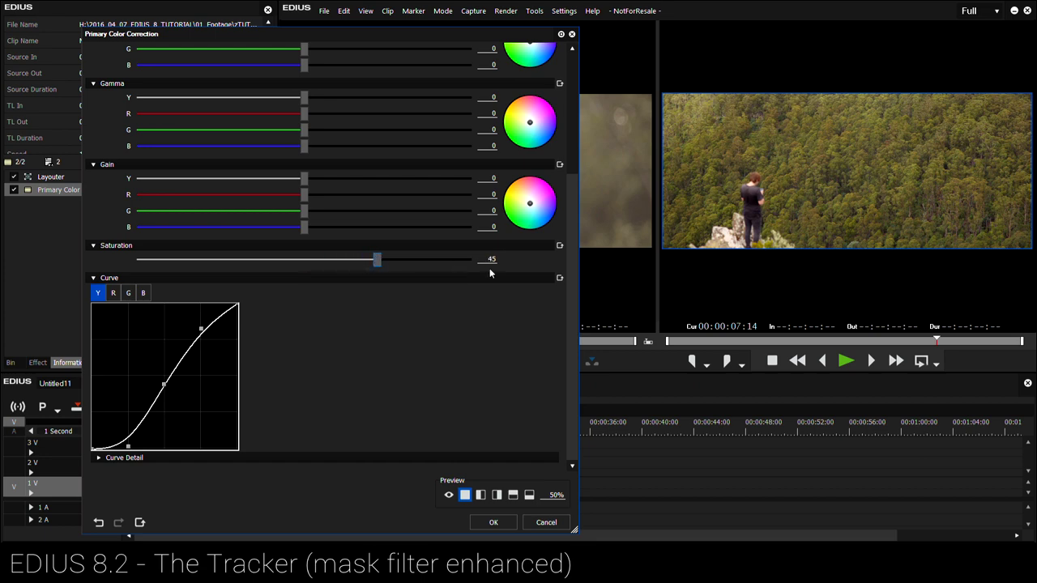
drag(577, 280, 507, 110)
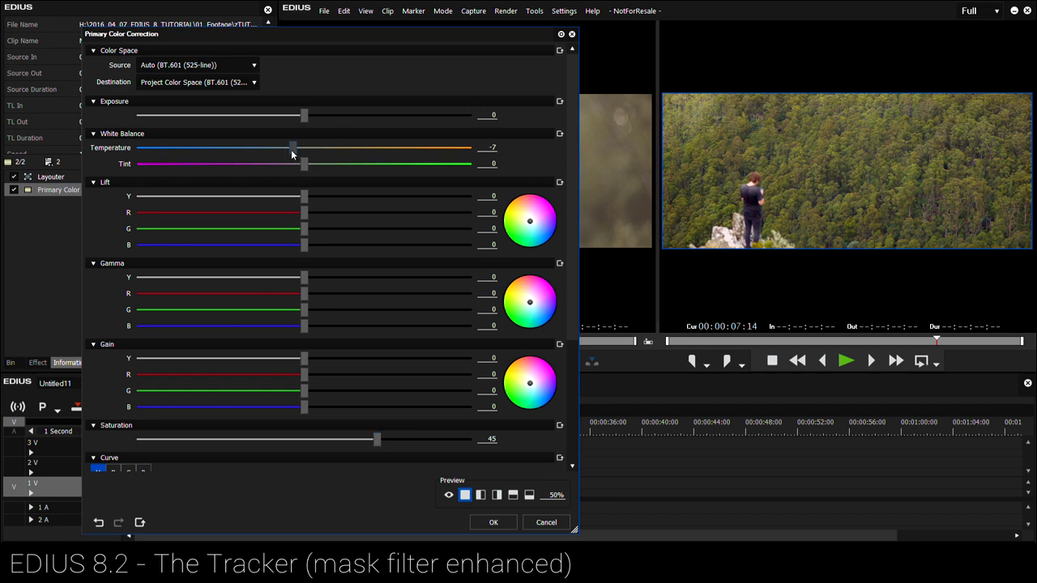
click(494, 521)
drag(193, 432, 219, 439)
drag(205, 489, 207, 473)
key(Delete)
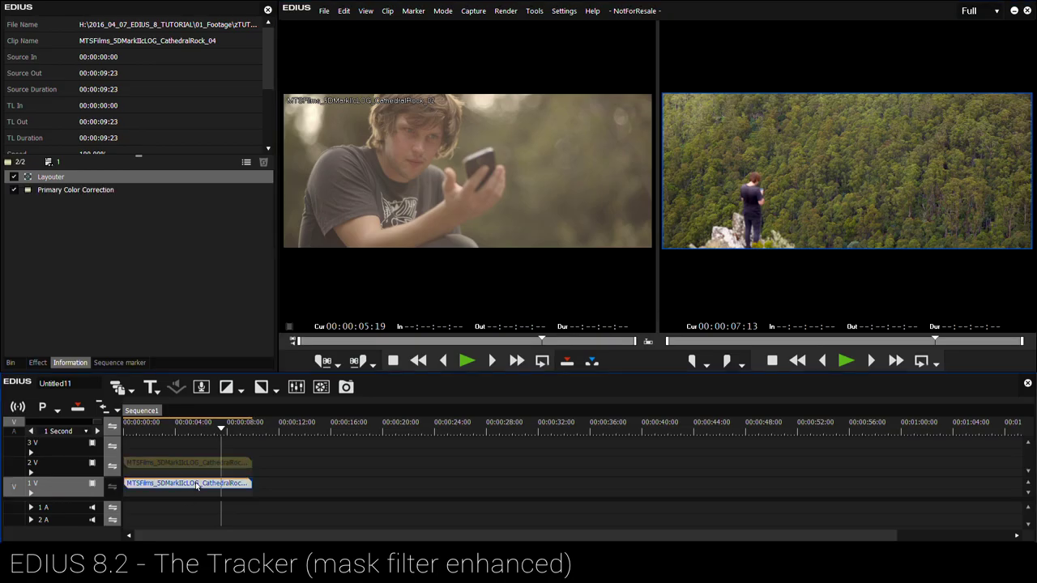
drag(204, 464, 204, 483)
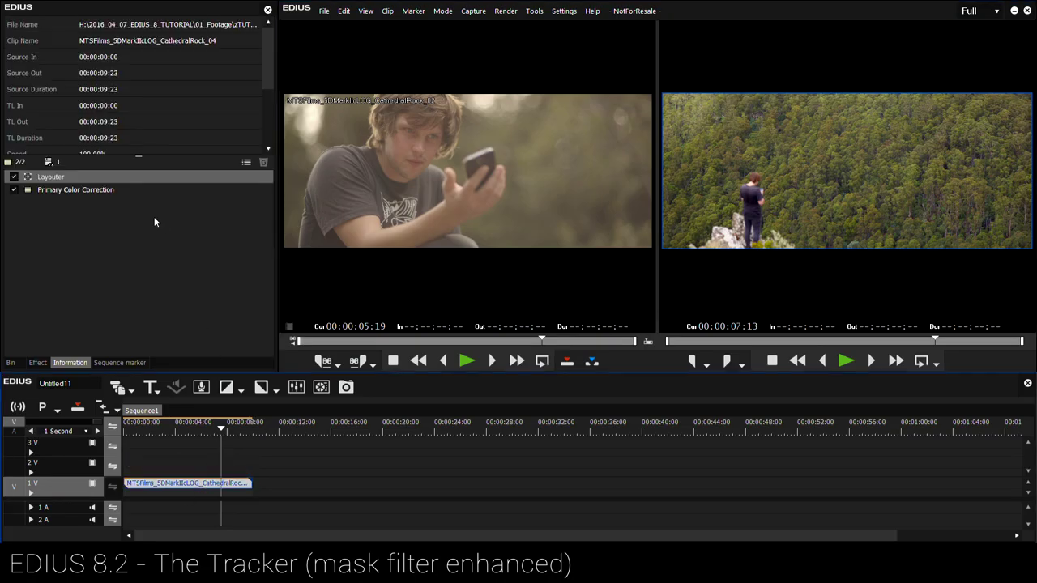
Reopen the Primary Color Correction settings, lower the midpoint of the Y curve slightly and apply the change.
double_click(95, 189)
scroll(572, 143, down, 3)
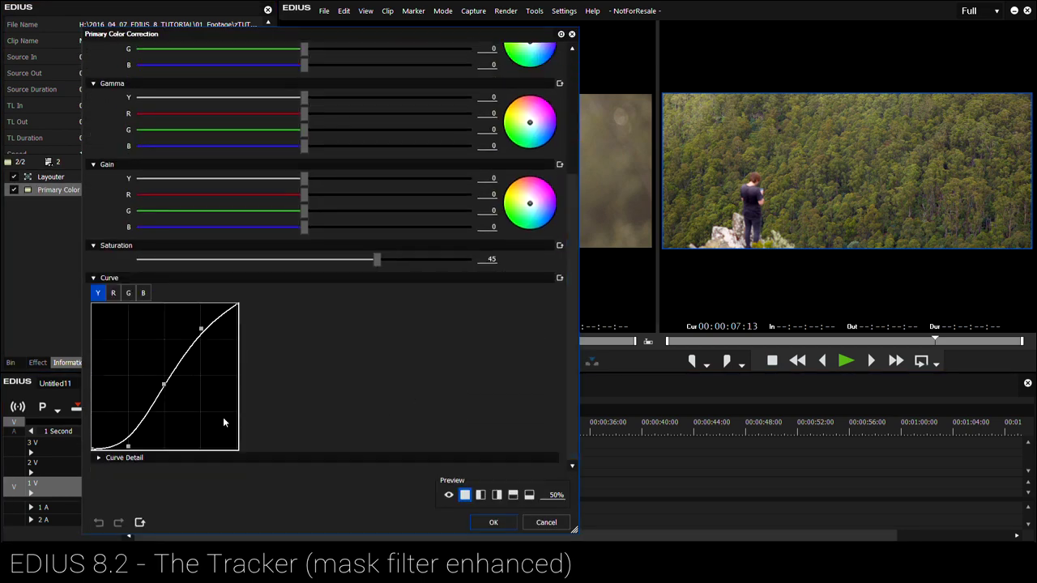
click(163, 387)
drag(164, 389, 166, 391)
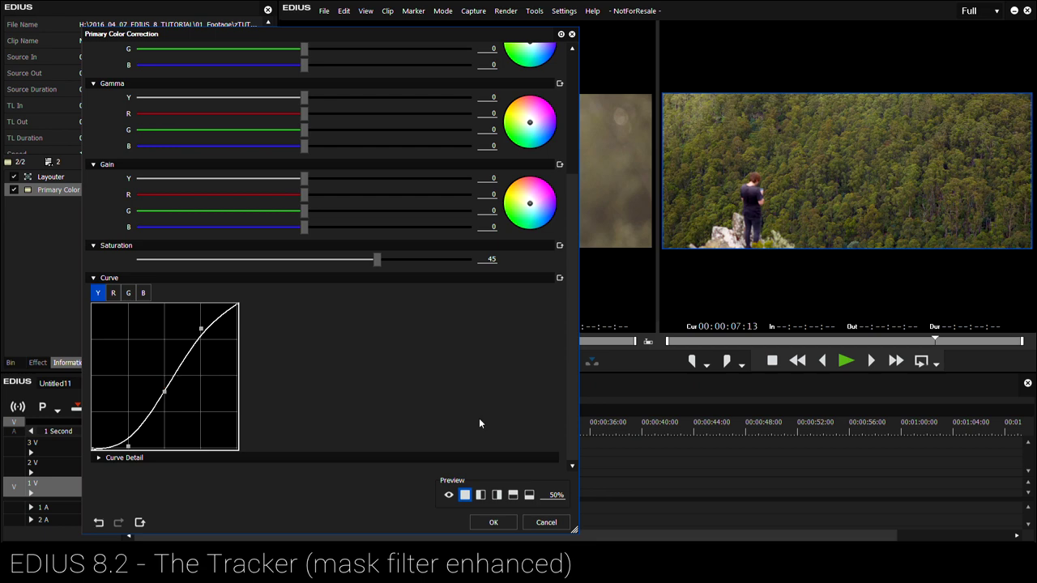
click(491, 522)
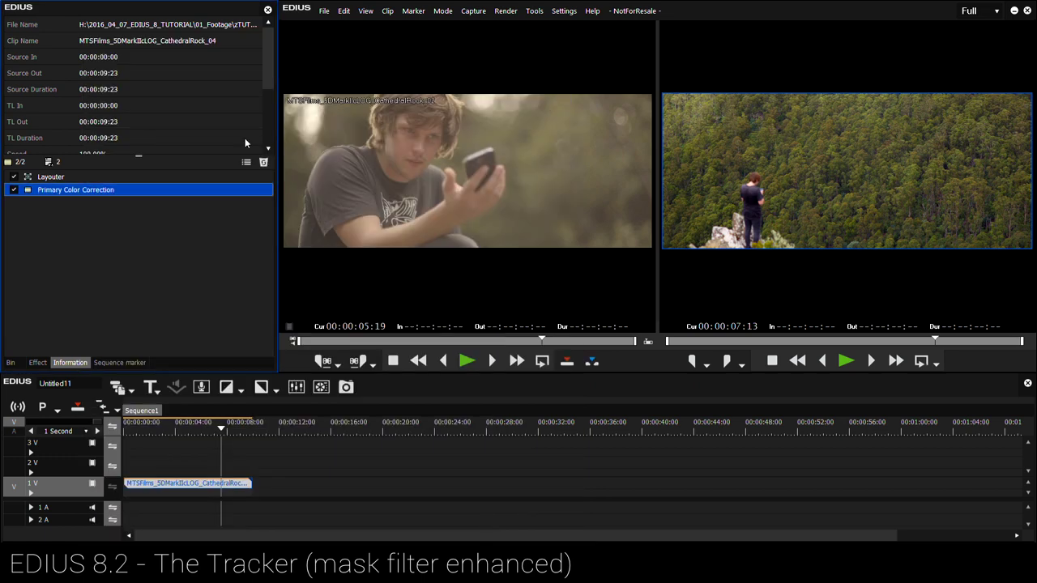
Place the playhead at 00:00:06:15 and check the graded frame in full screen.
mouse_move(209, 430)
mouse_down()
mouse_move(192, 434)
mouse_move(235, 438)
mouse_move(202, 442)
mouse_move(210, 437)
mouse_up()
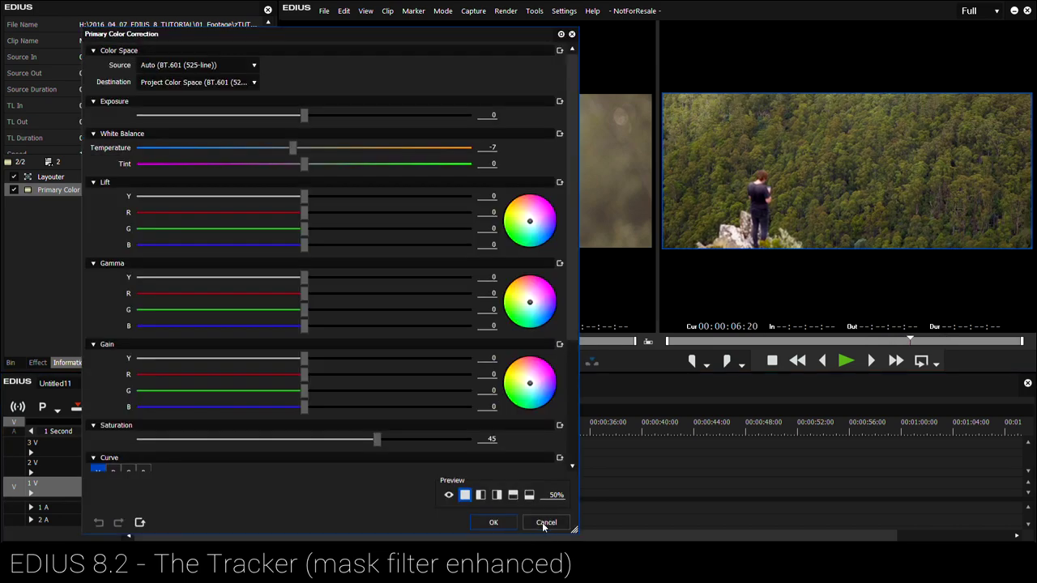
click(546, 522)
mouse_move(228, 435)
mouse_down()
mouse_move(239, 438)
mouse_move(210, 439)
mouse_up()
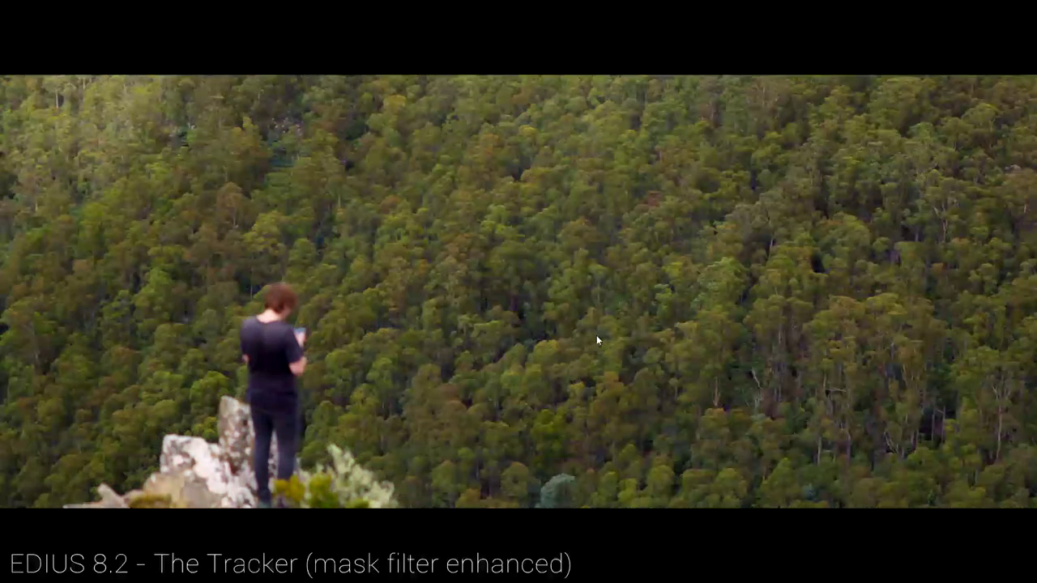
key(Escape)
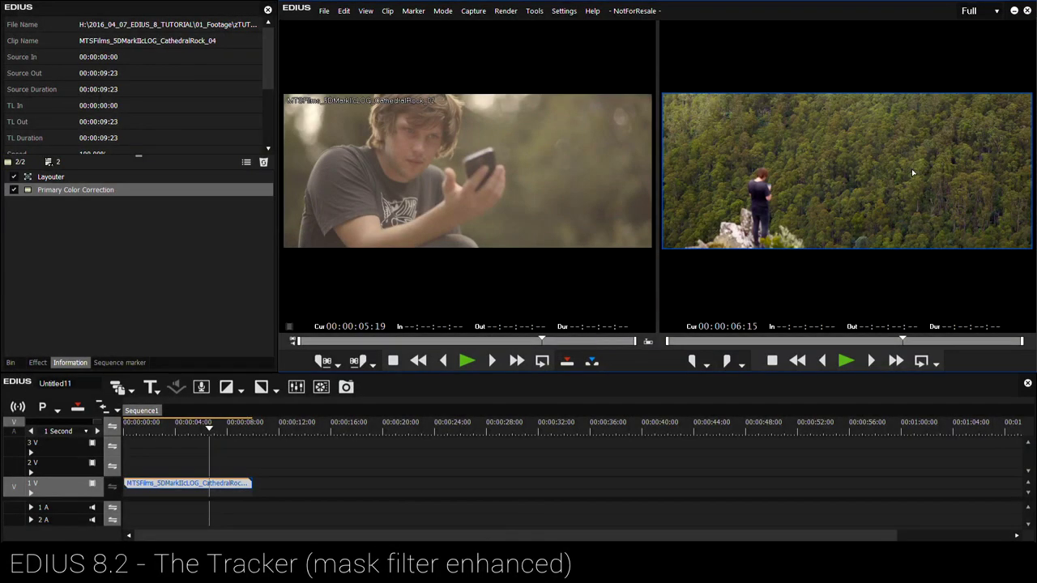
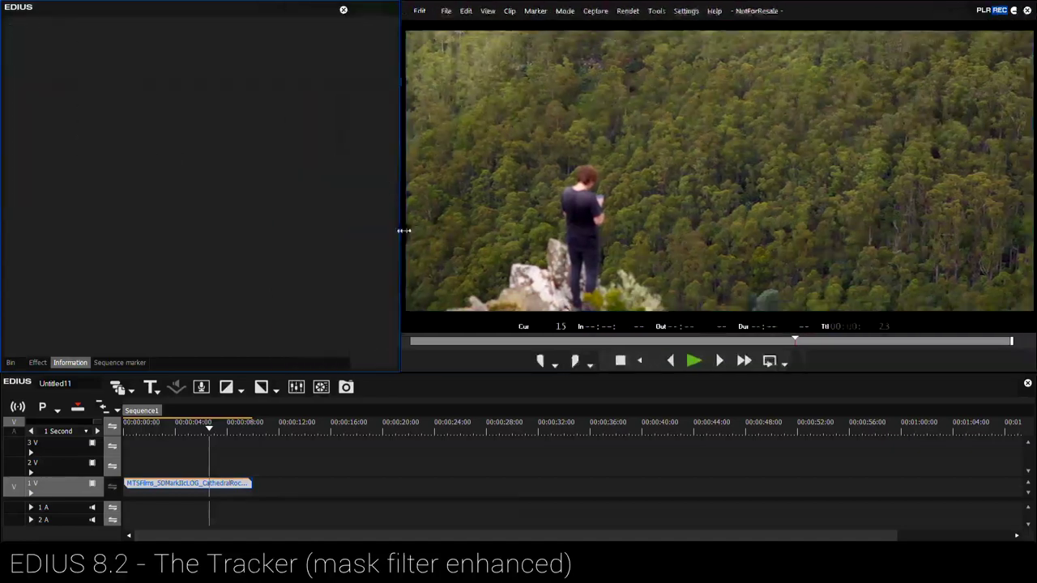
Apply the Mask filter to the clip on video track 1, open its settings and fit the Mask window beside the preview.
click(314, 307)
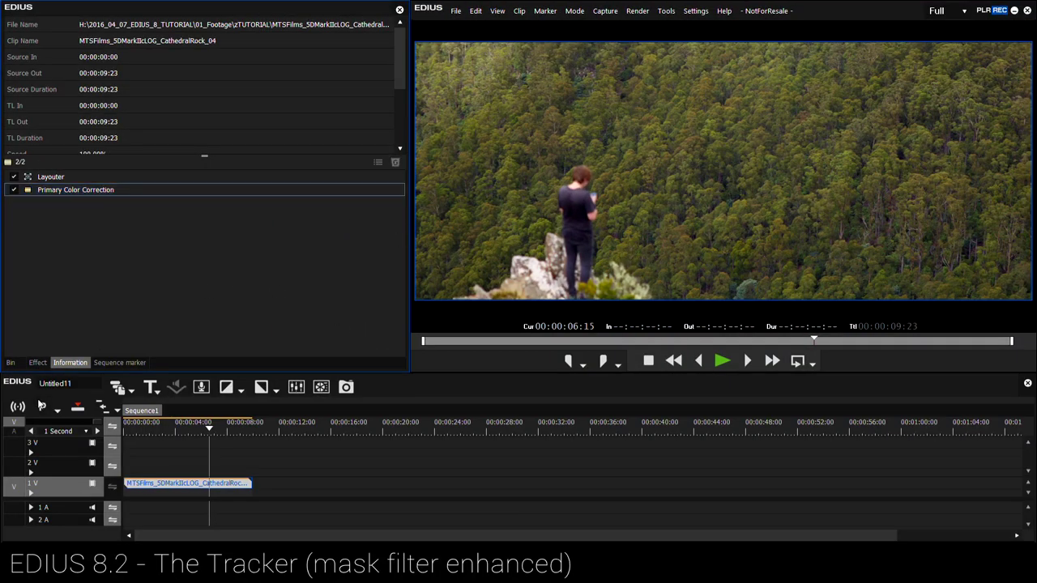
click(38, 362)
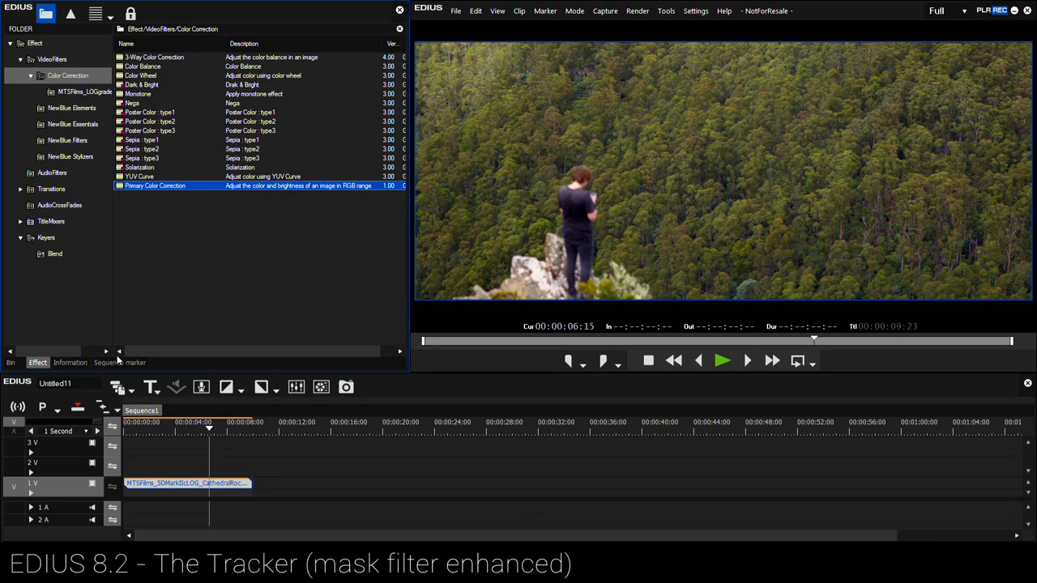
click(53, 60)
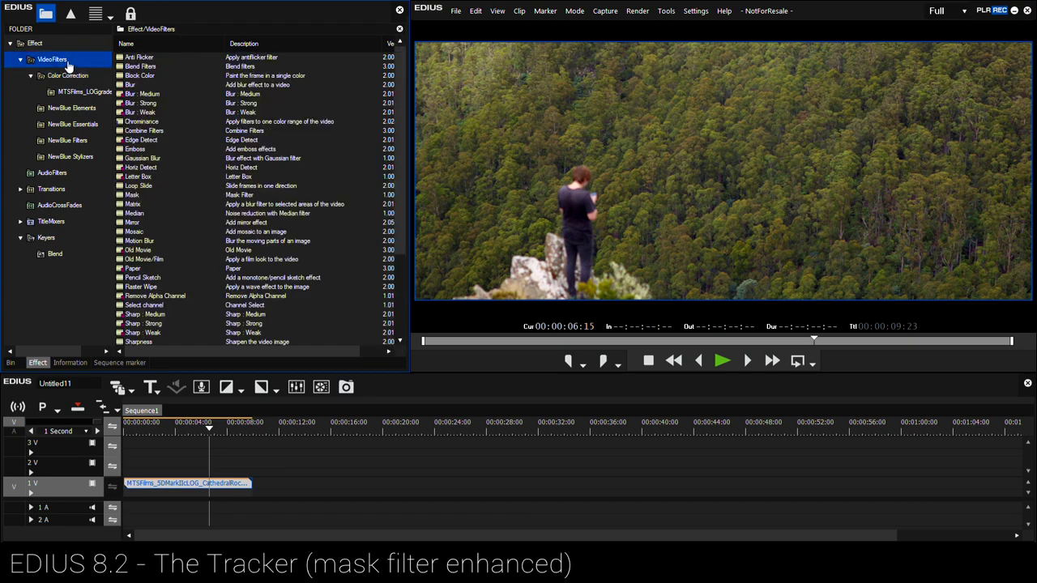
click(135, 195)
drag(136, 197, 216, 483)
double_click(52, 206)
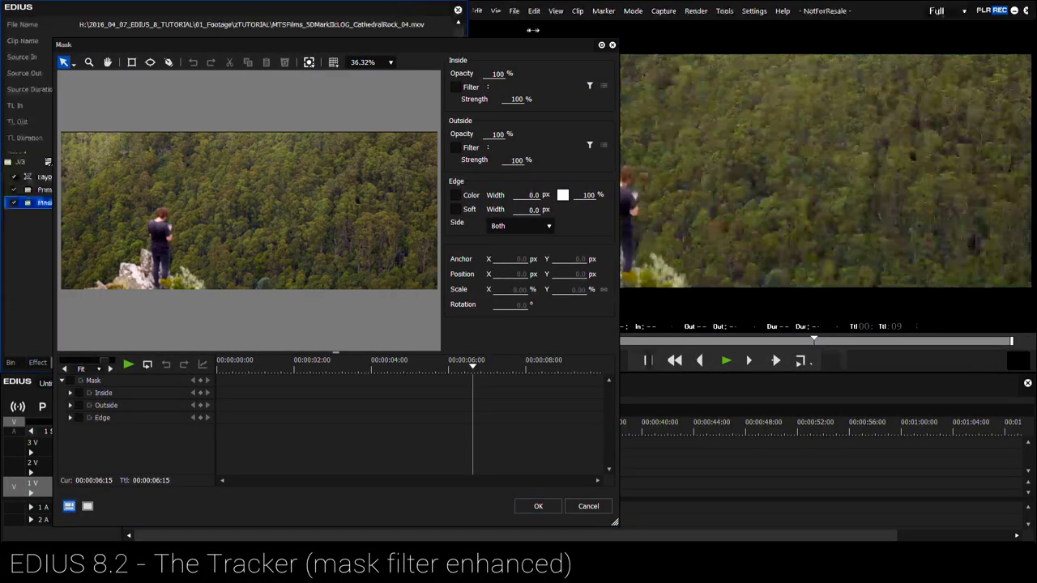
mouse_move(560, 45)
mouse_down()
mouse_move(530, 39)
mouse_move(557, 48)
mouse_move(542, 48)
mouse_up()
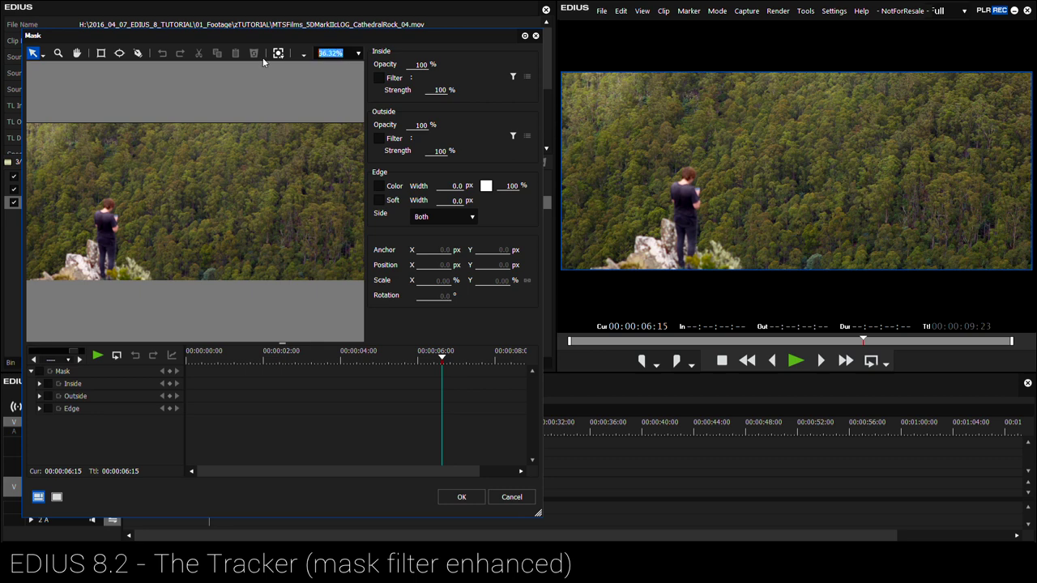
Set the mask preview's zoom to 15%.
text(15)
key(Tab)
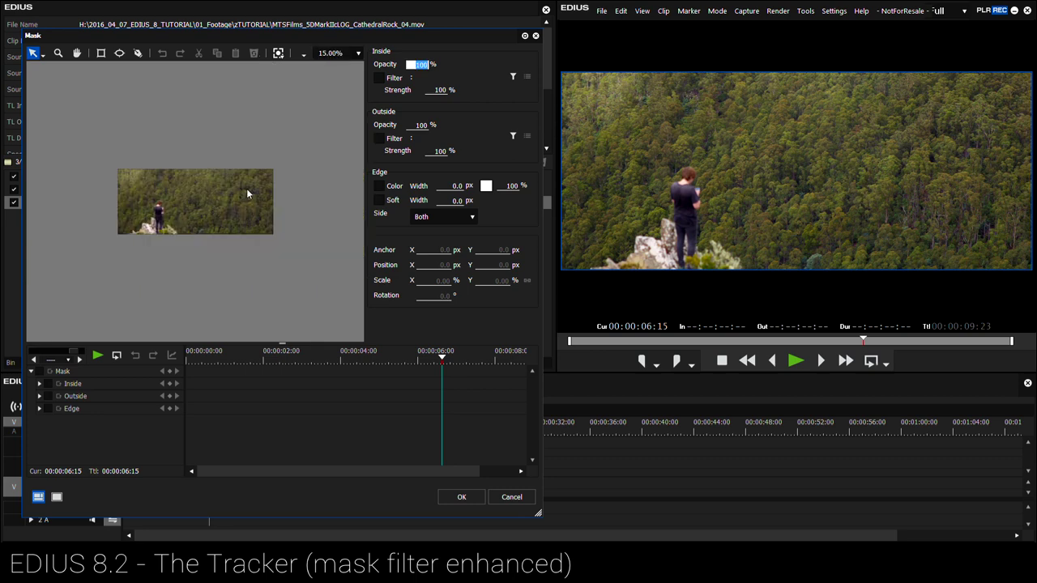
Try a rectangle mask and an ellipse mask over the frame, deleting each shape.
click(101, 53)
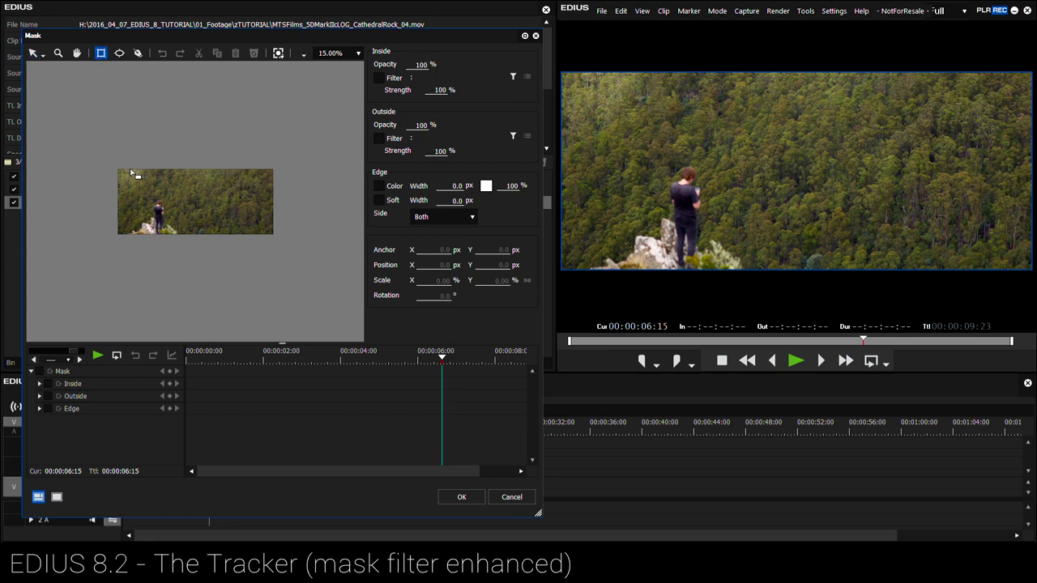
drag(123, 162, 197, 215)
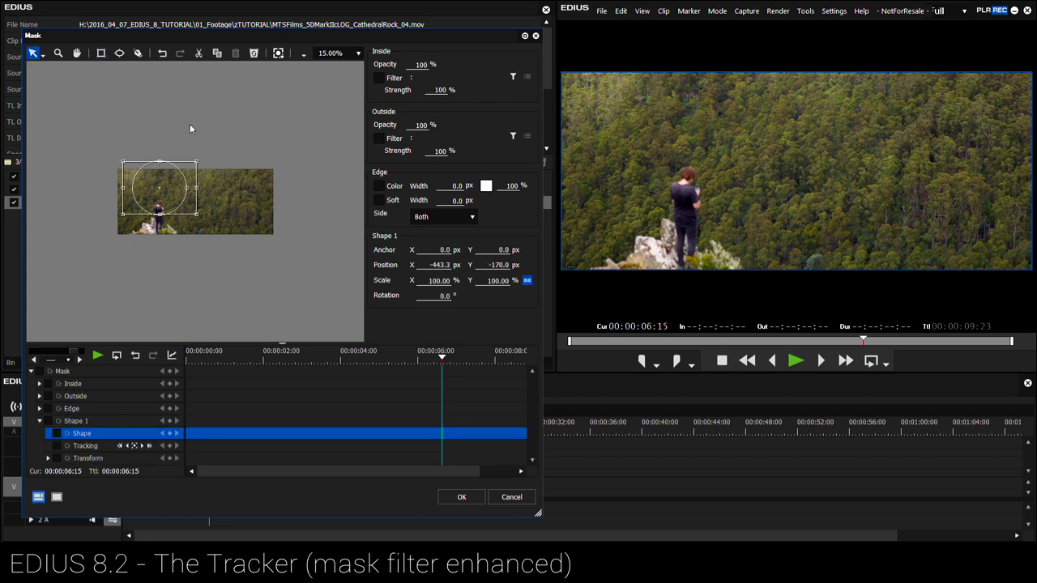
key(Delete)
key(e)
drag(212, 237, 242, 231)
key(Delete)
Draw a closed, curved freeform mask over the middle of the frame with the Pen tool and move it towards the figure.
click(138, 53)
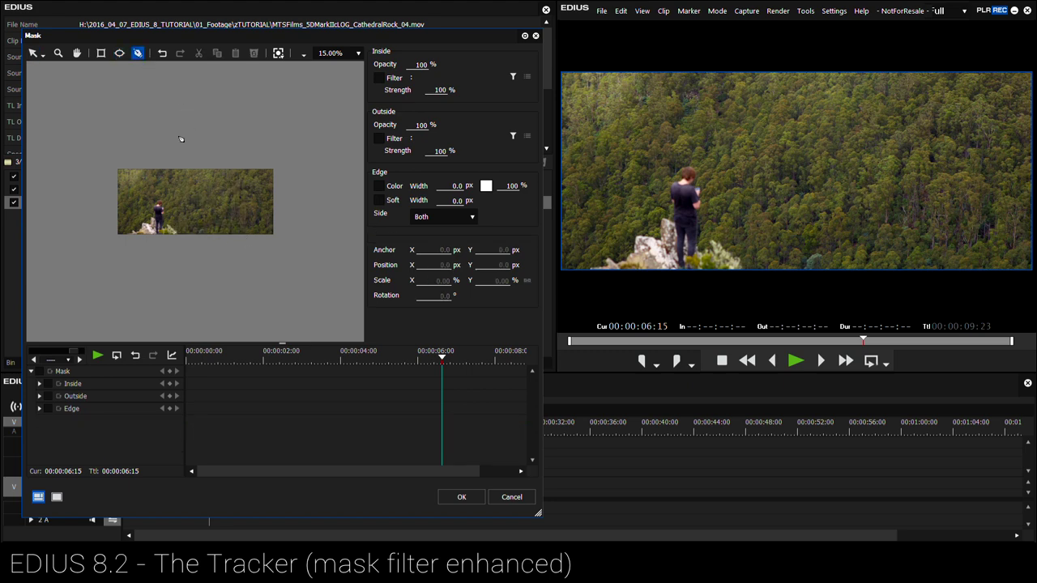
click(199, 162)
click(182, 175)
click(164, 212)
click(195, 197)
click(243, 233)
click(264, 198)
click(218, 175)
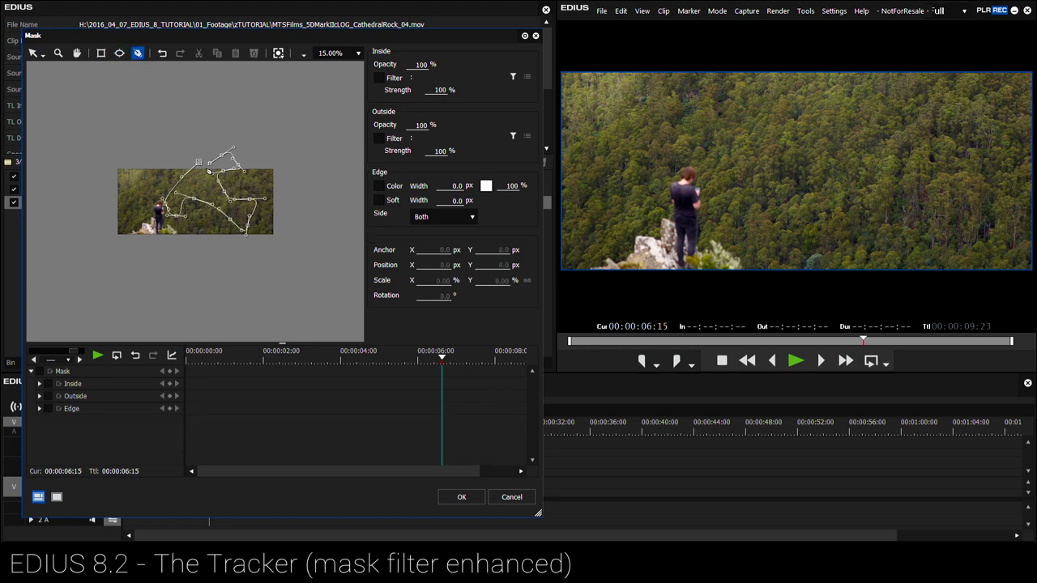
click(198, 162)
drag(231, 211, 200, 211)
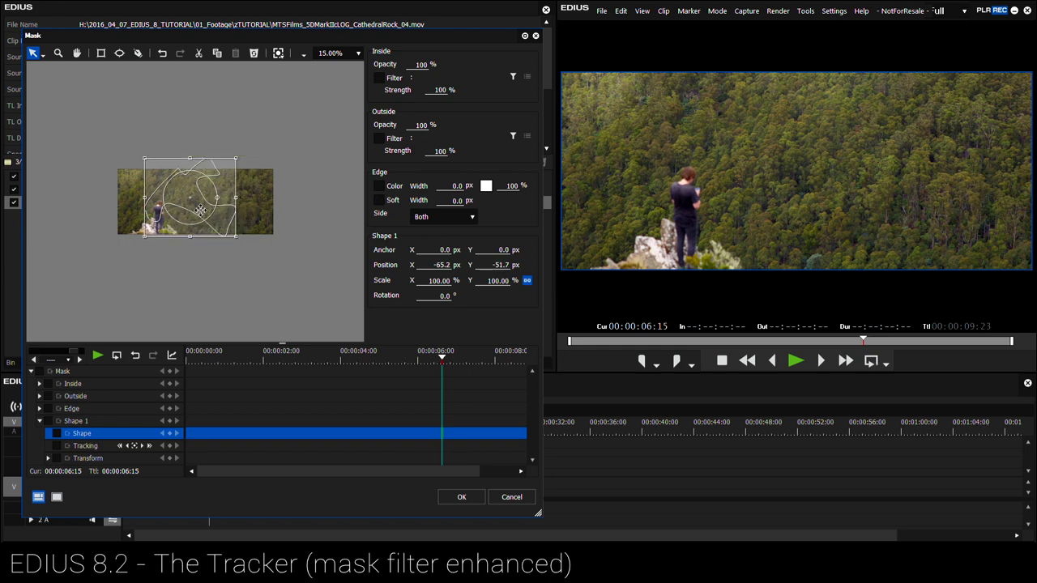
click(283, 216)
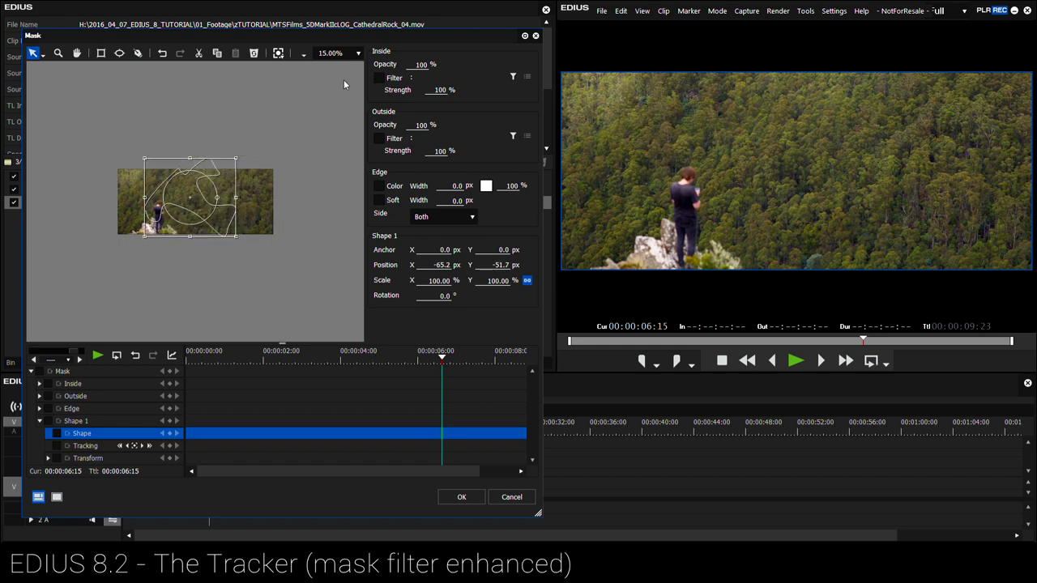
click(164, 192)
Enable the mask's soft edge and set its width to 804 px.
click(379, 200)
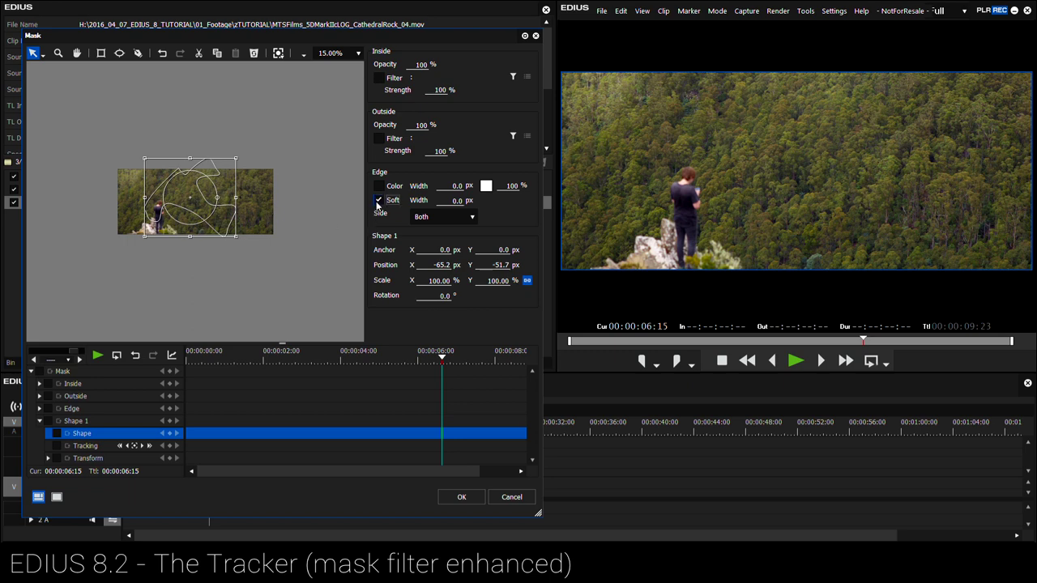
click(449, 200)
text(1500)
Try darkening the area outside the mask, restore the outside opacity to 100% and delete the freeform shape.
click(419, 125)
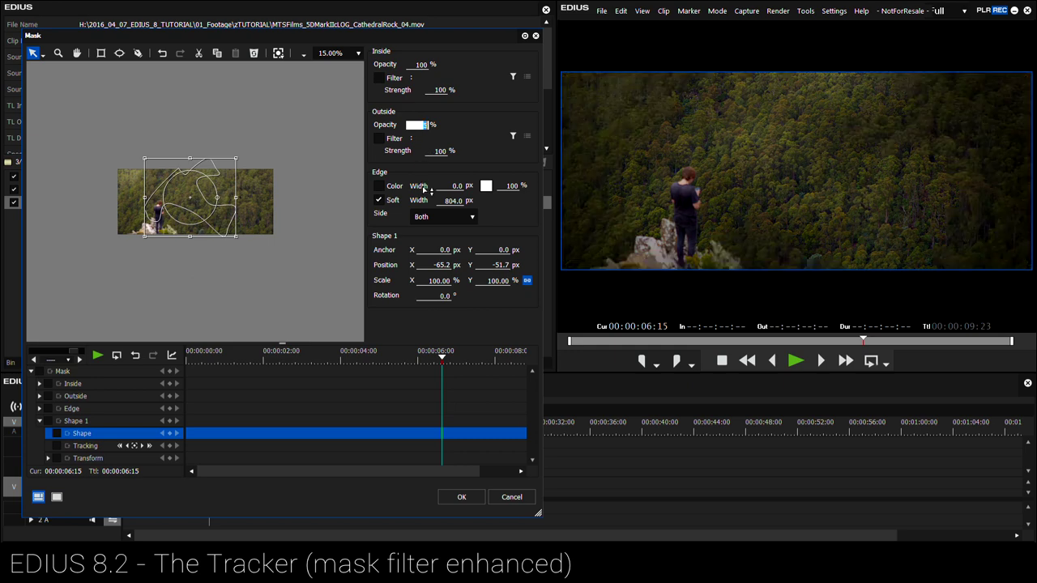
text(100)
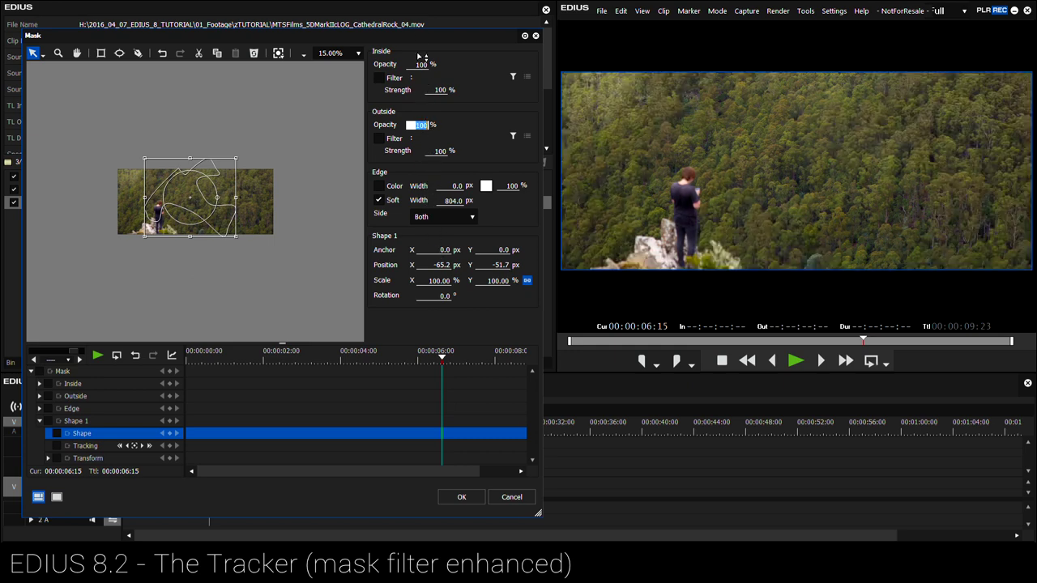
key(Delete)
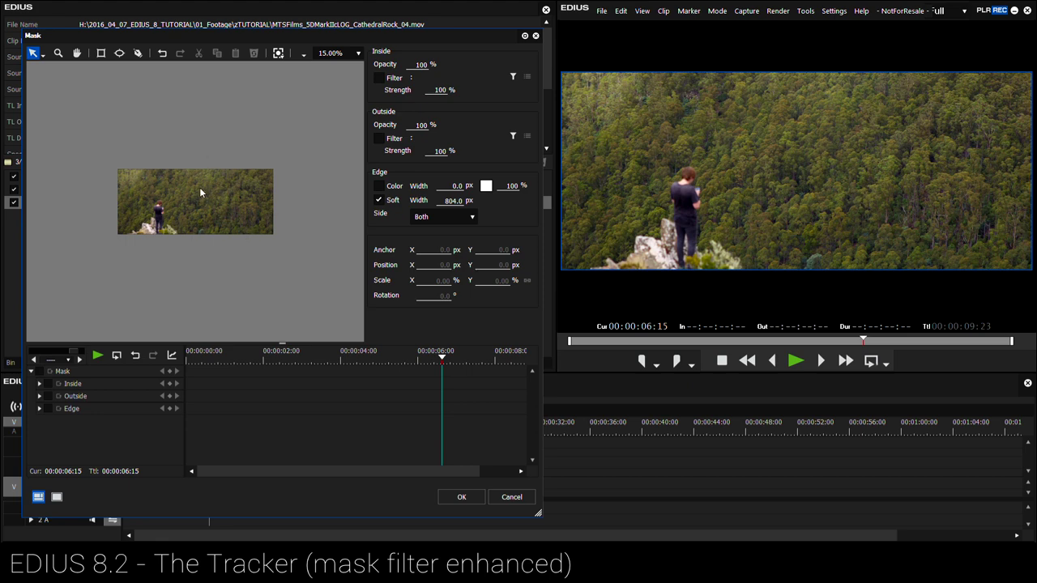
Draw a large triangular Pen tool mask extending beyond the frame, covering its upper-left half diagonally, with a soft edge width of 804 px.
click(137, 54)
click(330, 104)
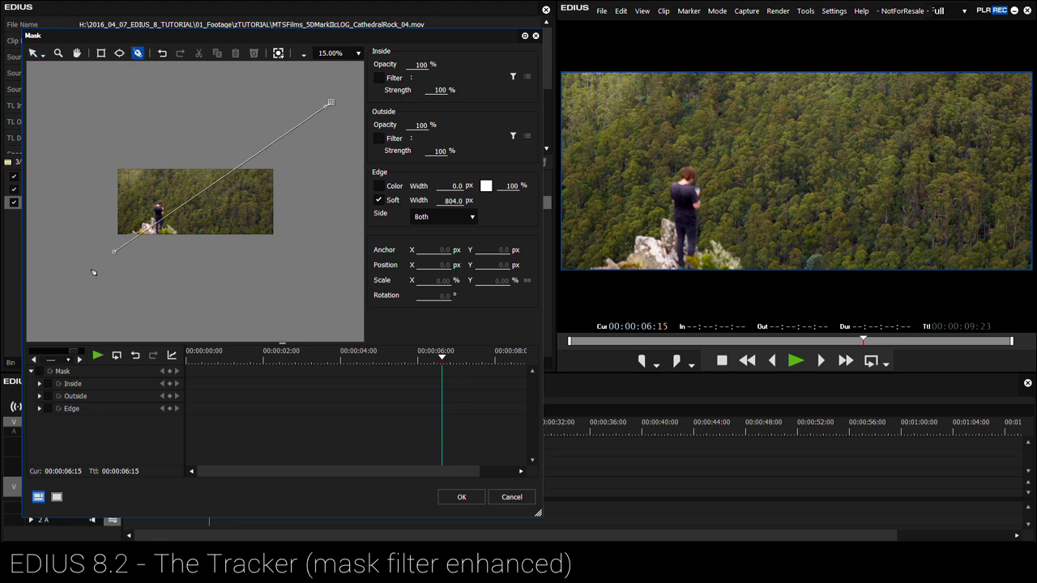
click(32, 314)
click(39, 82)
click(331, 103)
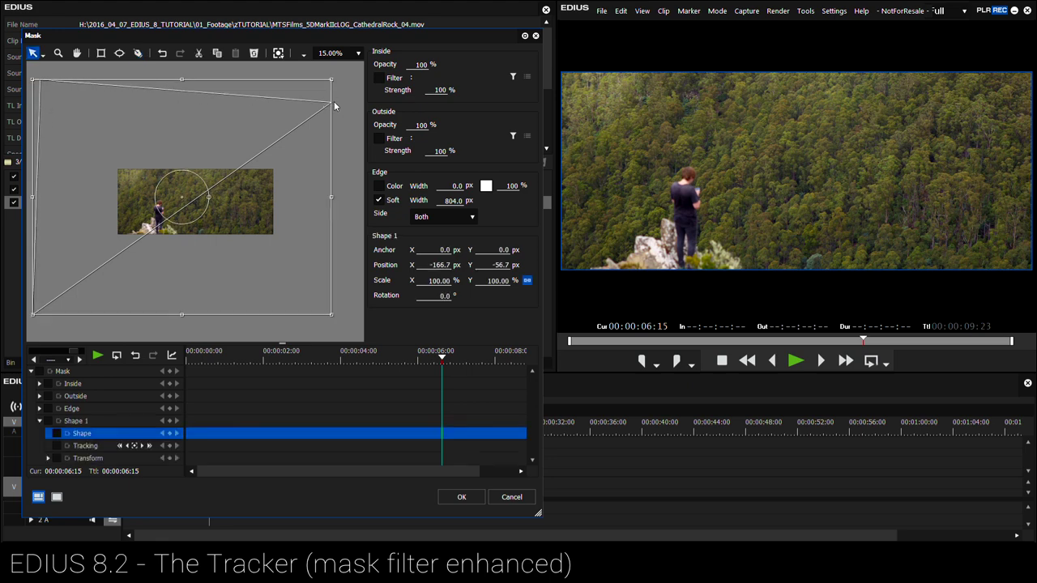
click(451, 201)
text(1500)
Enable the filter for the inside of the mask and assign 3-Way Color Correction to it.
click(379, 77)
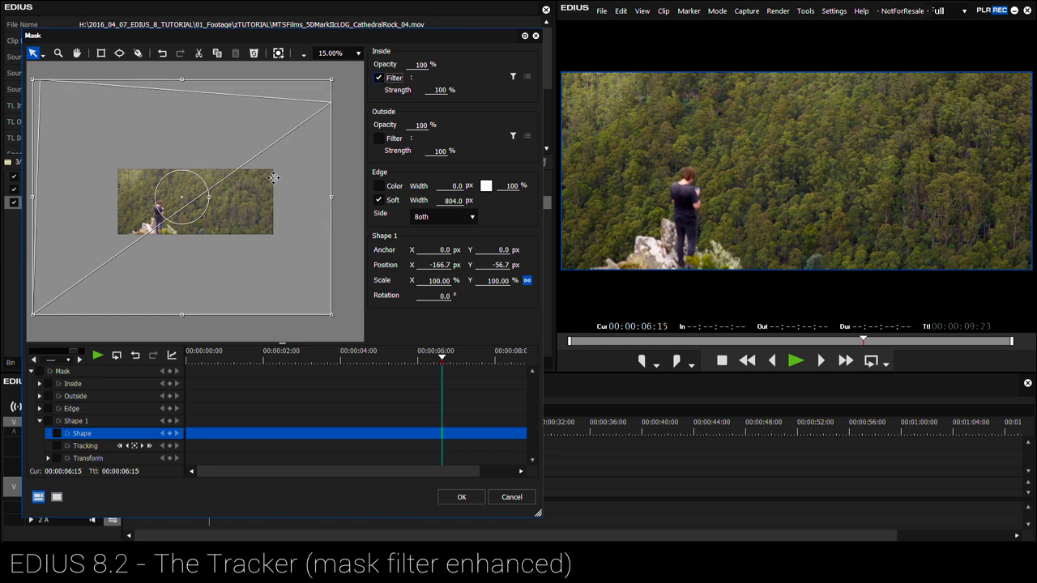
click(513, 77)
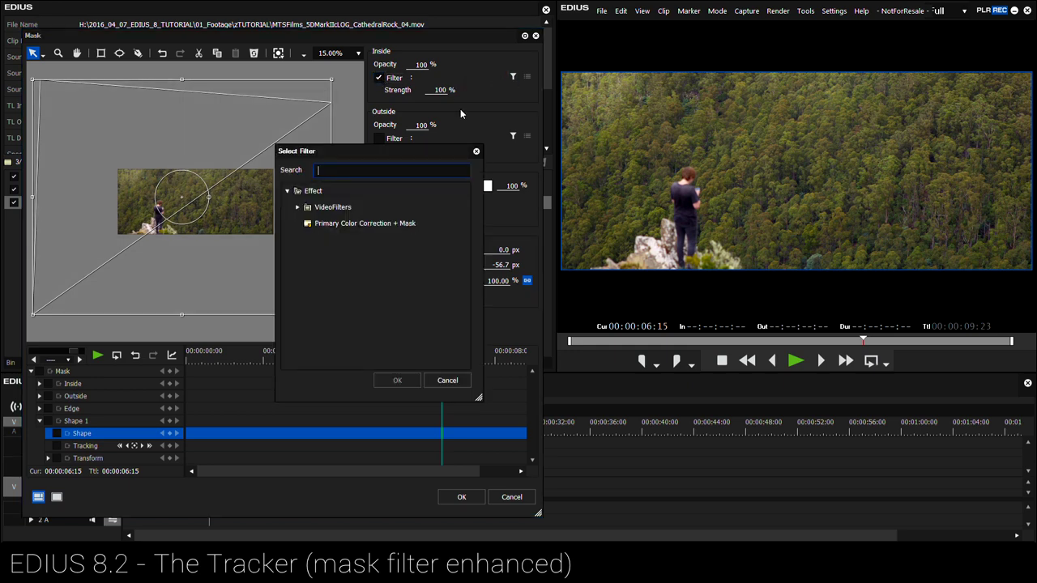
click(294, 208)
double_click(304, 209)
double_click(312, 208)
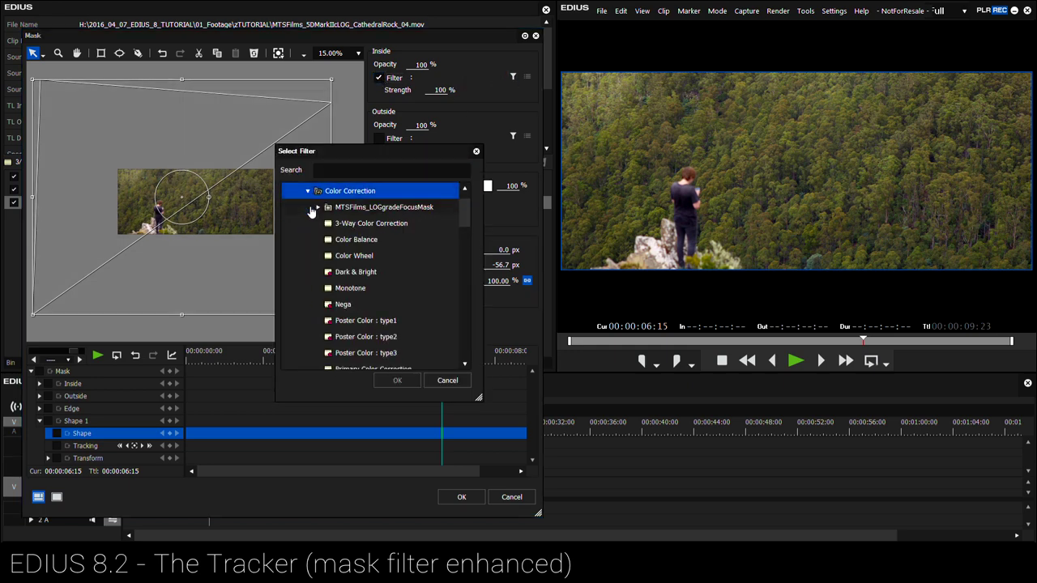
click(345, 209)
click(350, 227)
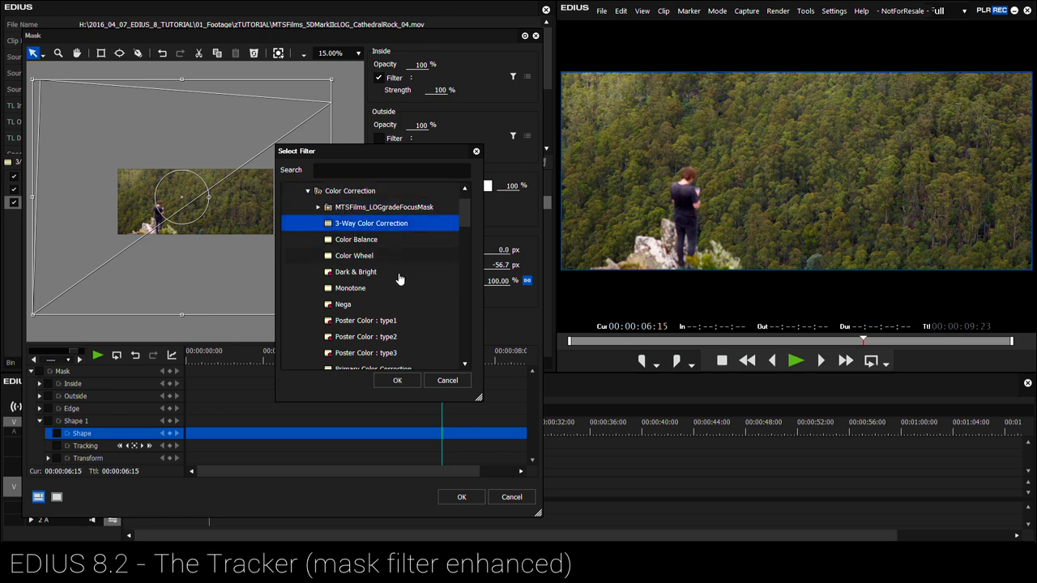
click(398, 381)
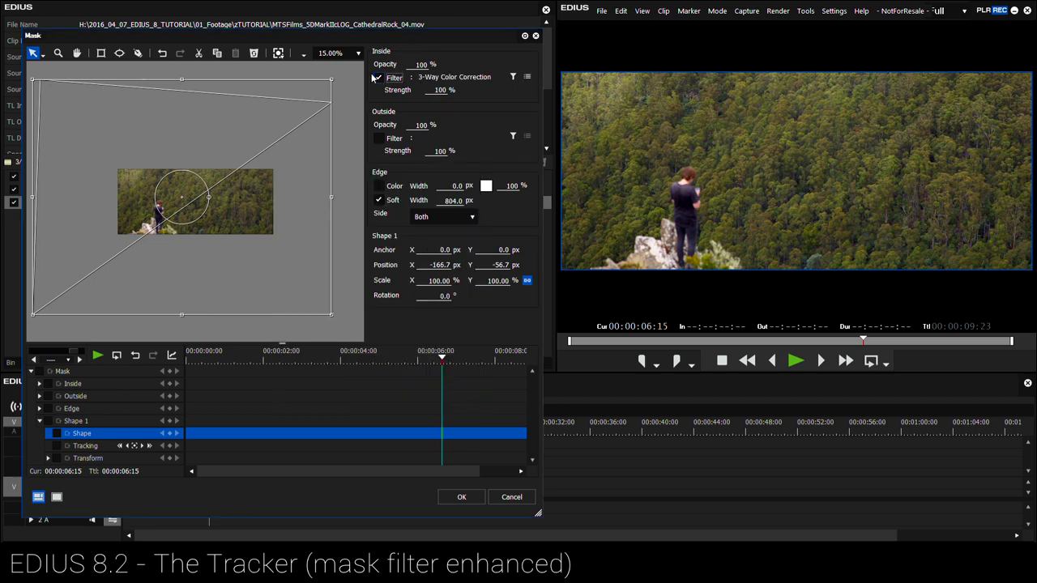
In the inside filter's settings, set the gray balance to Cb -16.3 and Cr 16.3 with contrast 16.0, and apply them.
click(526, 77)
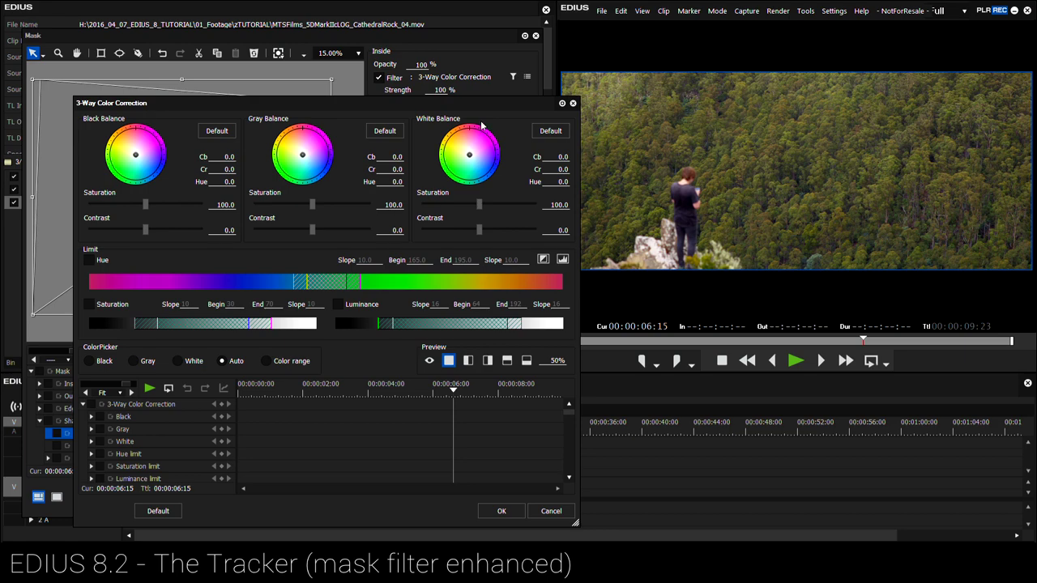
drag(465, 103, 446, 88)
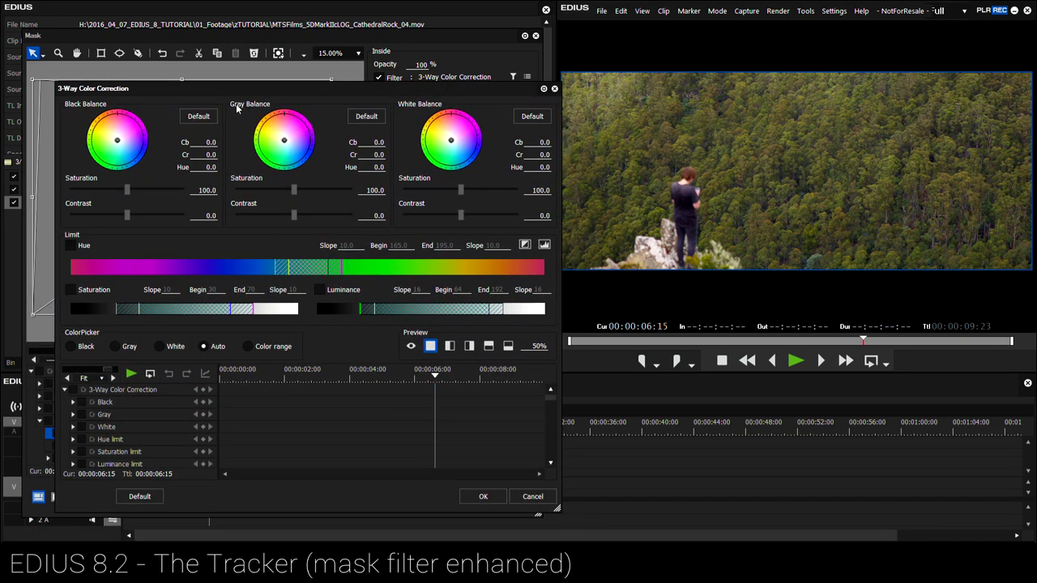
drag(283, 142, 270, 132)
drag(388, 92, 691, 231)
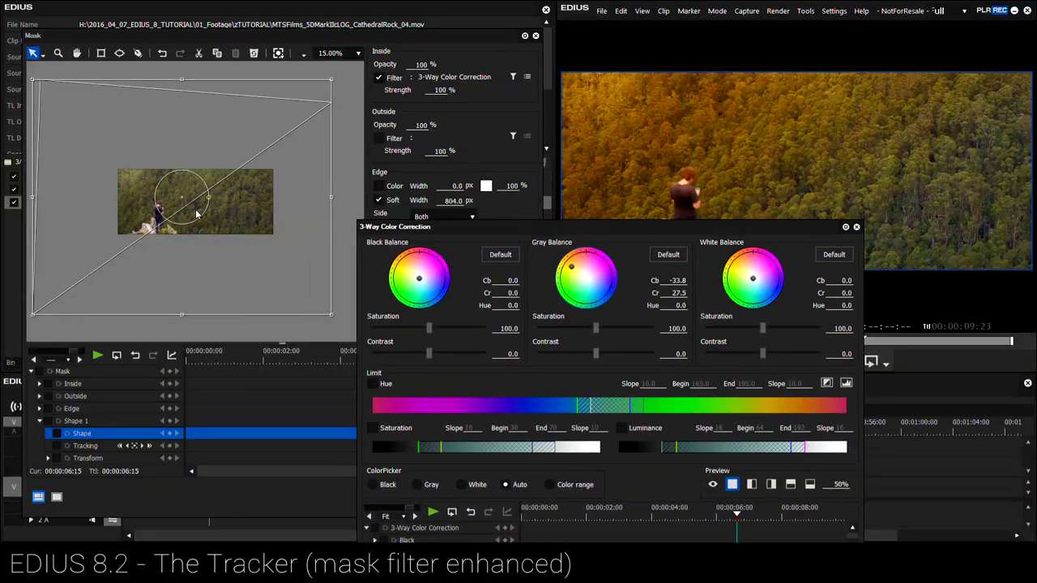
drag(516, 231, 433, 256)
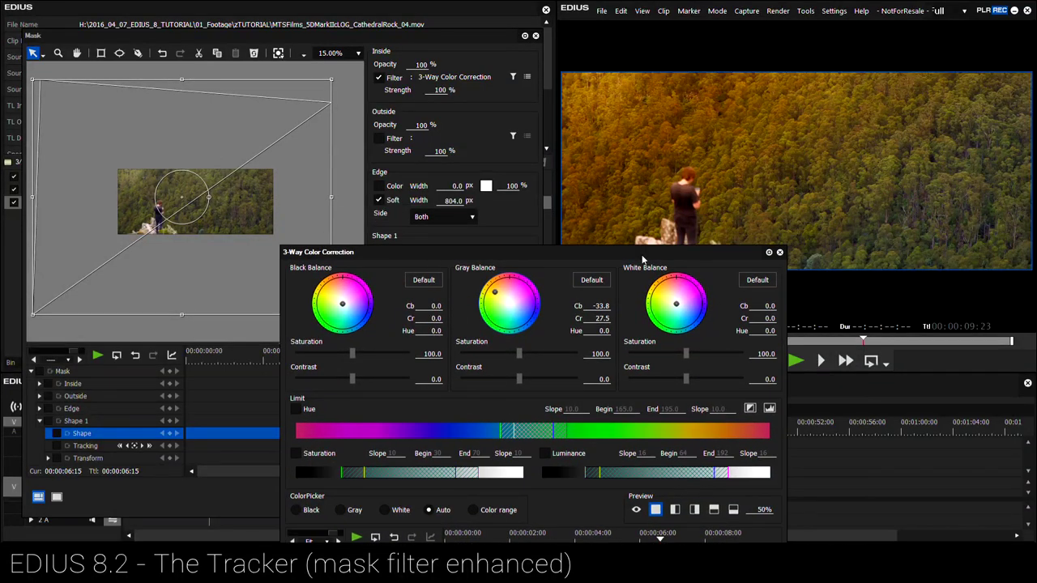
mouse_move(497, 297)
mouse_down()
mouse_move(515, 314)
mouse_move(491, 293)
mouse_up()
drag(493, 294, 501, 299)
drag(519, 380, 574, 387)
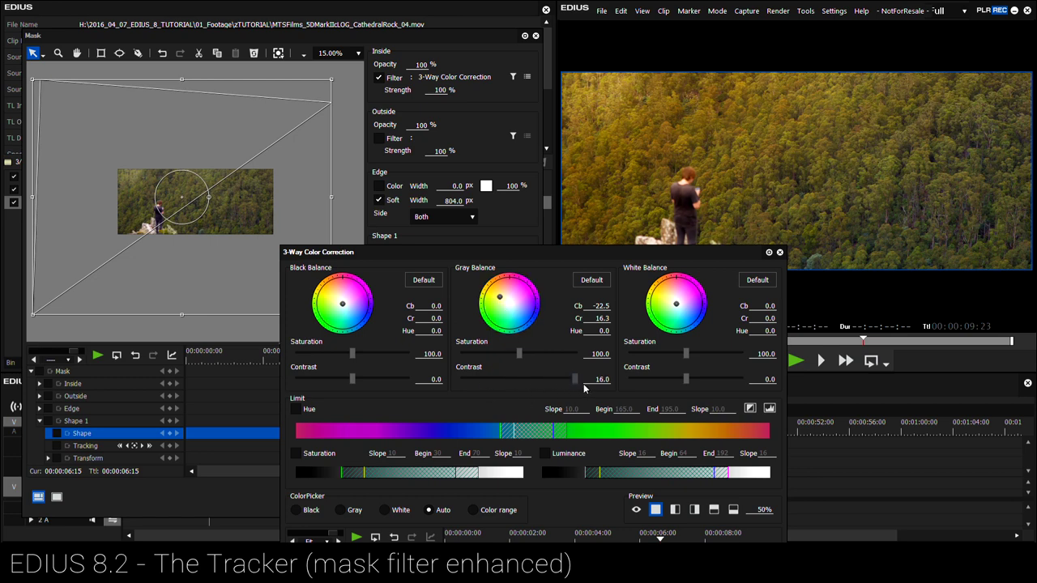
drag(500, 298, 502, 300)
drag(612, 253, 466, 77)
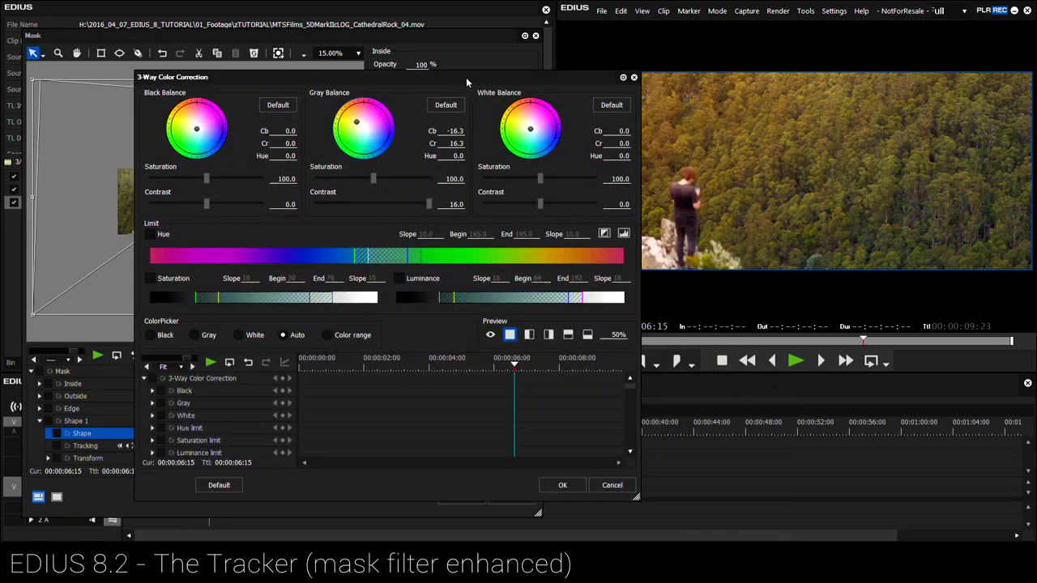
click(555, 485)
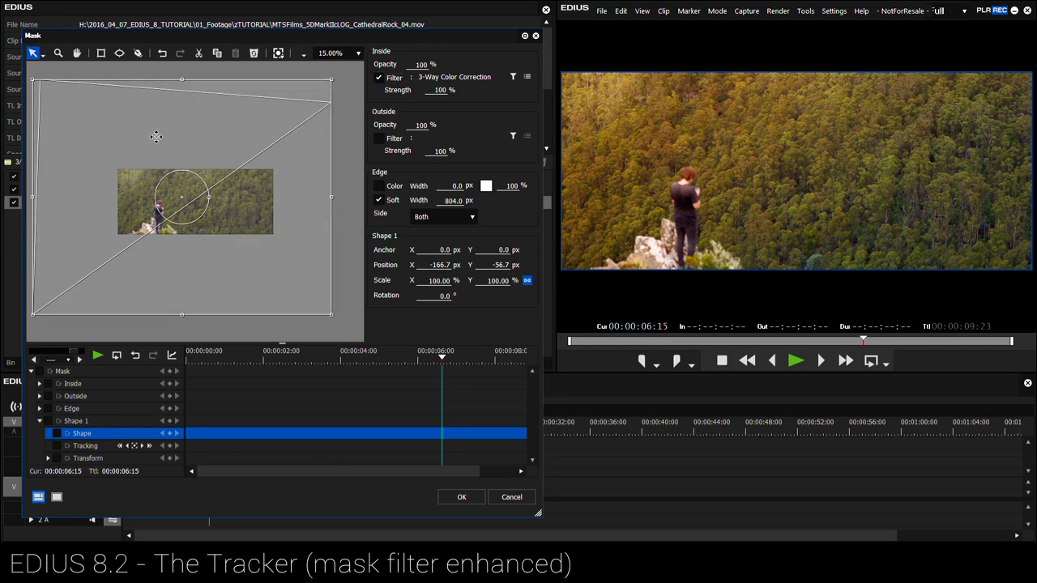
Enable the filter for the outside of the mask and assign 3-Way Color Correction to it.
click(380, 139)
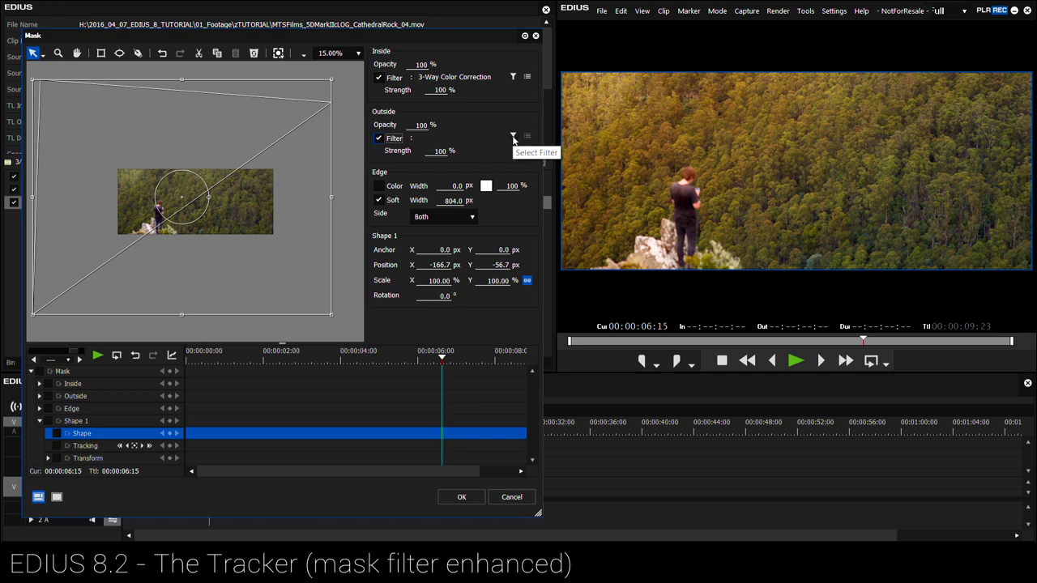
click(512, 137)
click(297, 191)
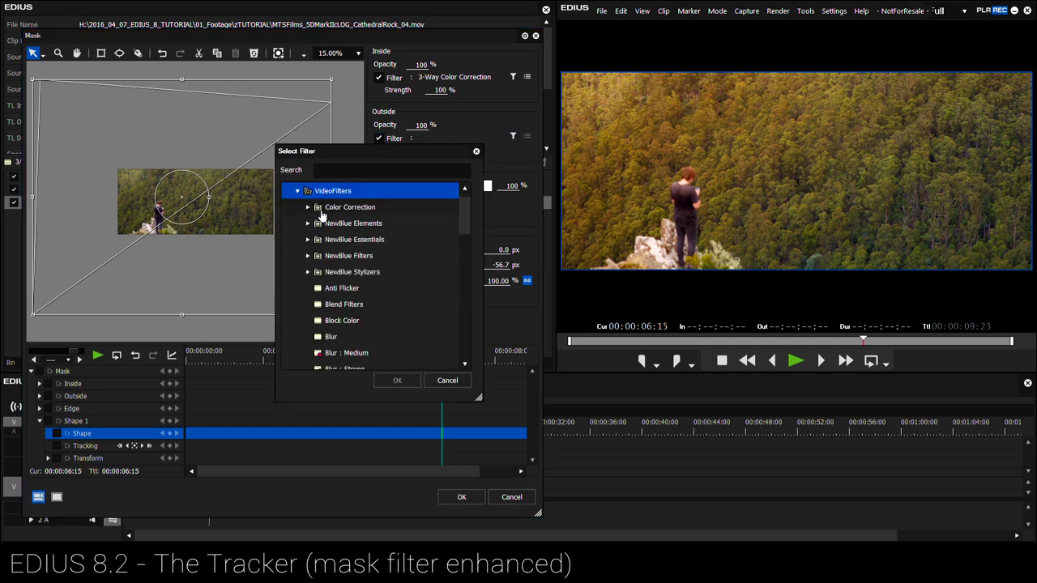
double_click(321, 213)
click(373, 226)
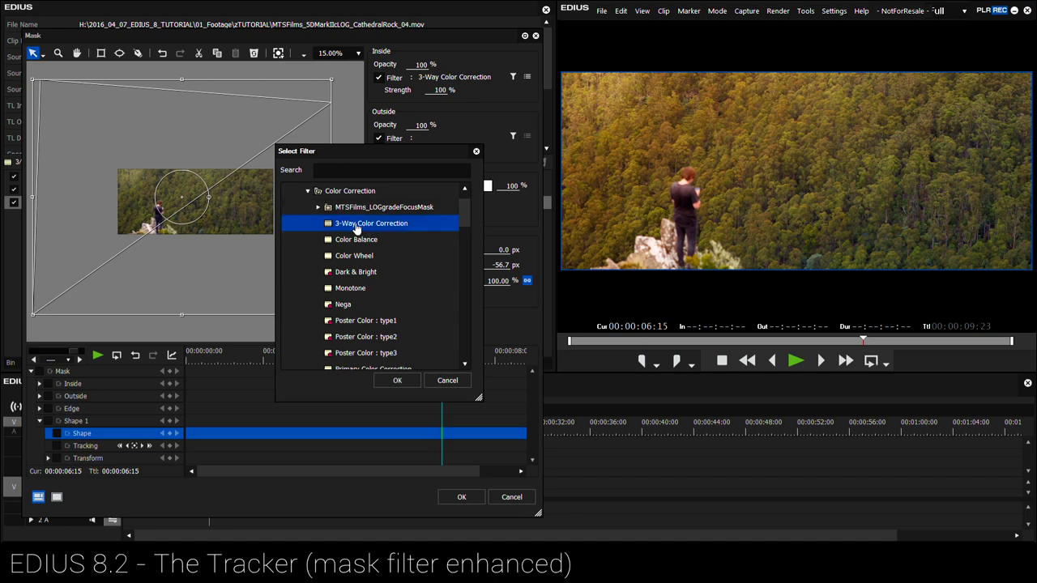
click(396, 377)
In the outside filter's settings, set the gray balance to Cb 6.2 and Cr -8.7, and both gray and black contrast to -16.0.
click(528, 137)
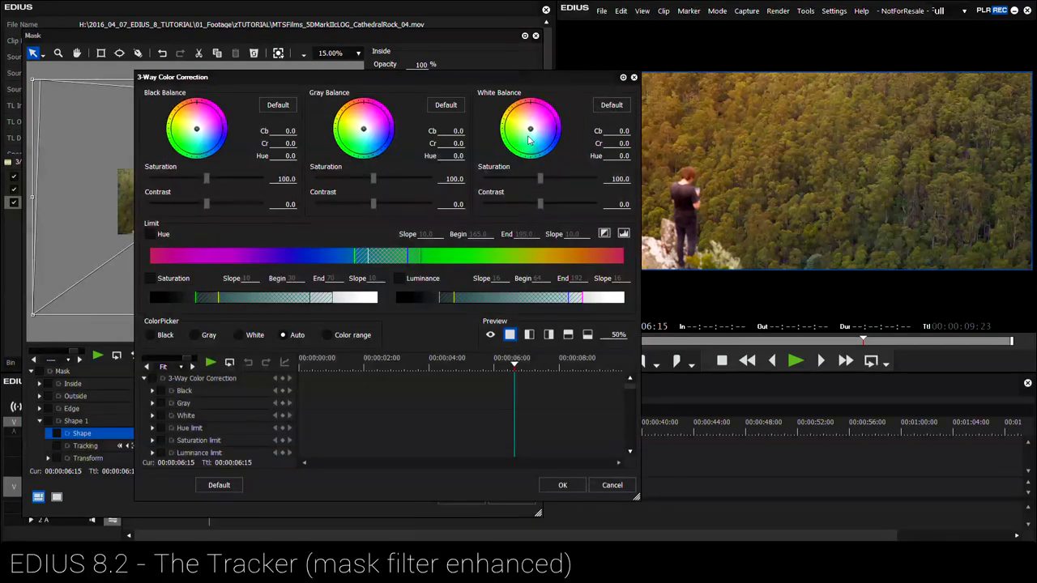
drag(512, 78, 510, 262)
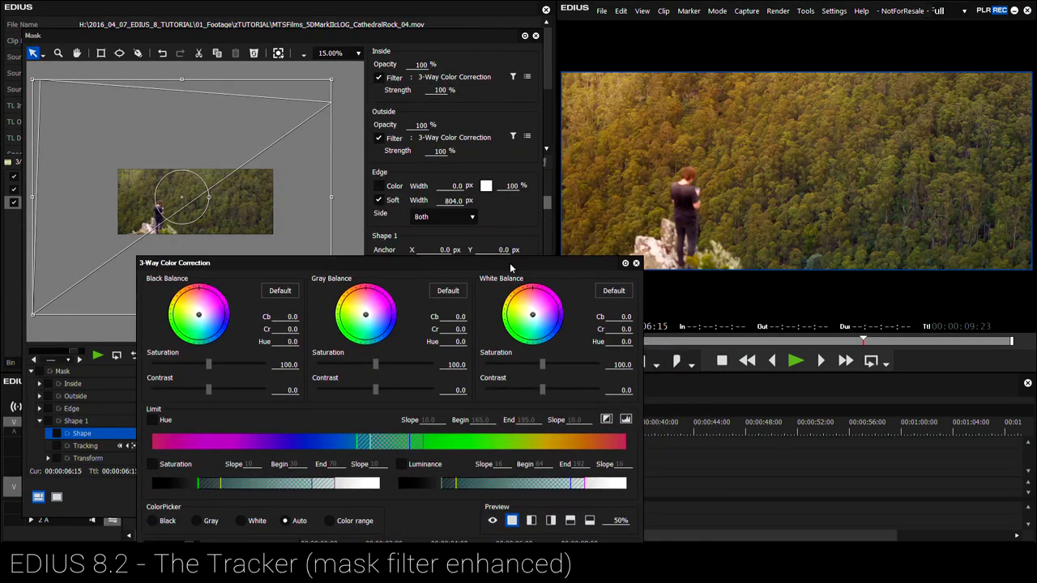
mouse_move(366, 315)
mouse_down()
mouse_move(374, 311)
mouse_move(374, 324)
mouse_up()
click(448, 291)
drag(366, 314, 367, 321)
drag(347, 391, 267, 389)
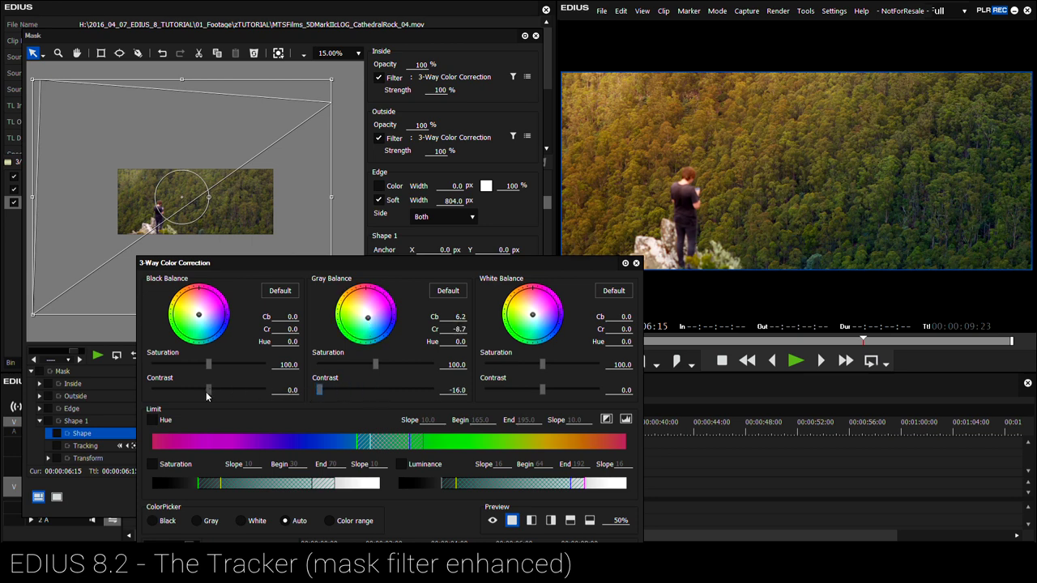
drag(182, 394, 152, 397)
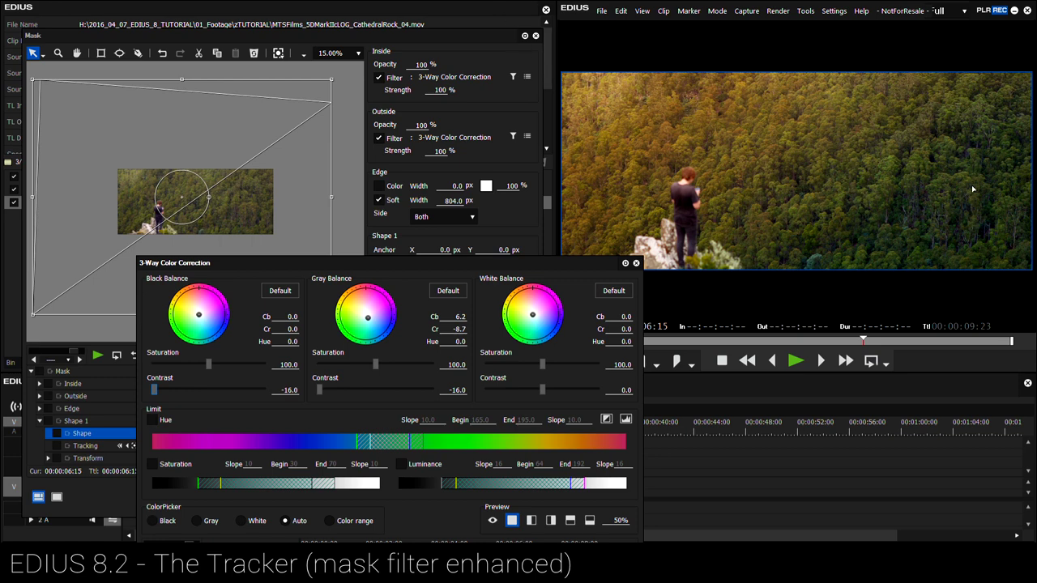
Nudge the outside filter's gray balance slightly further towards green-cyan and apply the color correction and the Mask settings.
drag(571, 257, 583, 104)
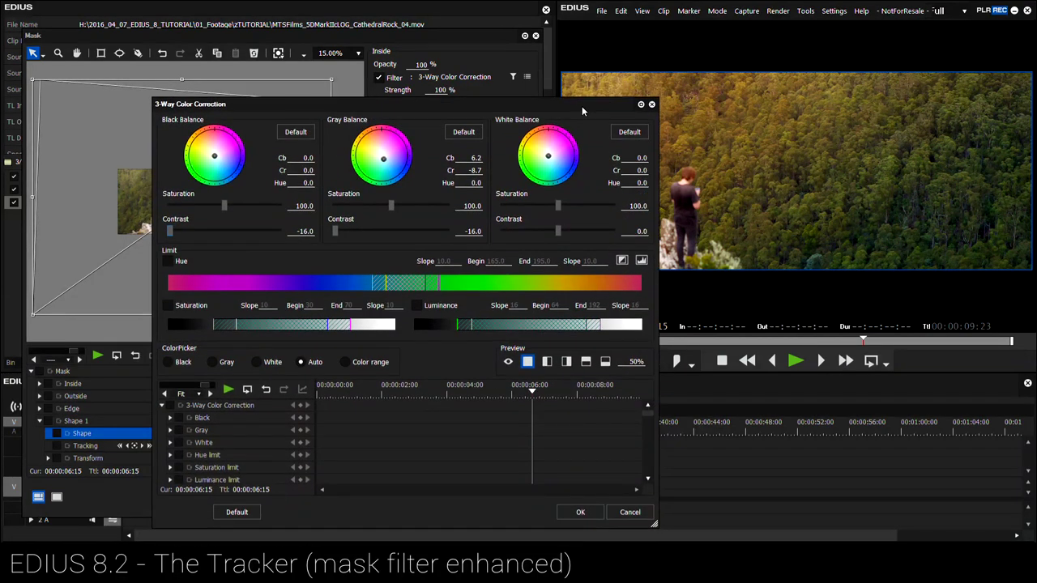
drag(384, 162, 385, 164)
click(576, 515)
click(461, 497)
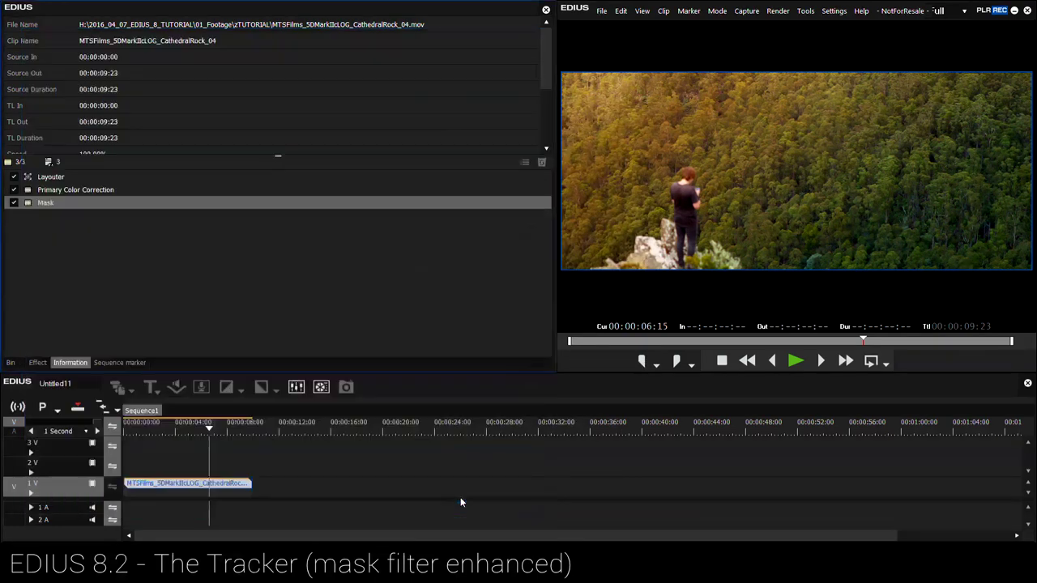
Scrub the clip on the timeline to 00:00:06:09 to review the masked grade.
click(174, 435)
drag(173, 435, 207, 447)
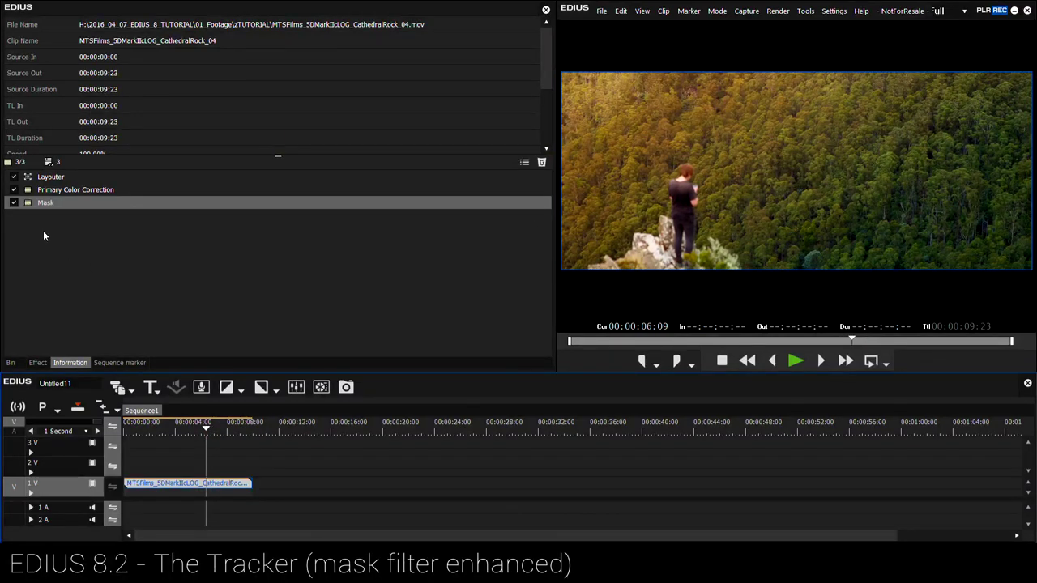
Toggle the Mask filter off and on to compare the grade, and check the clip at 00:00:06:05.
click(13, 203)
click(14, 204)
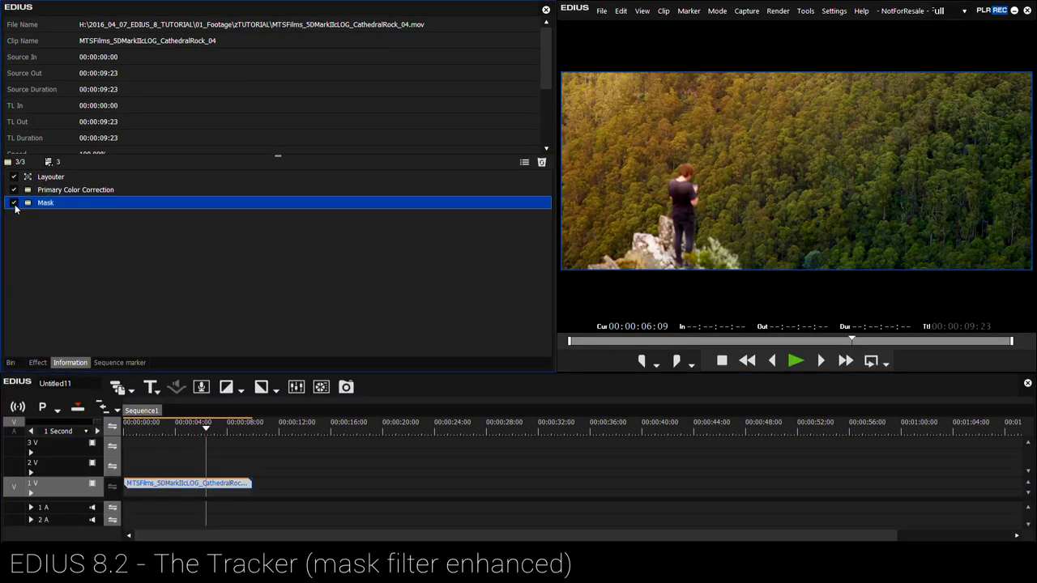
click(14, 204)
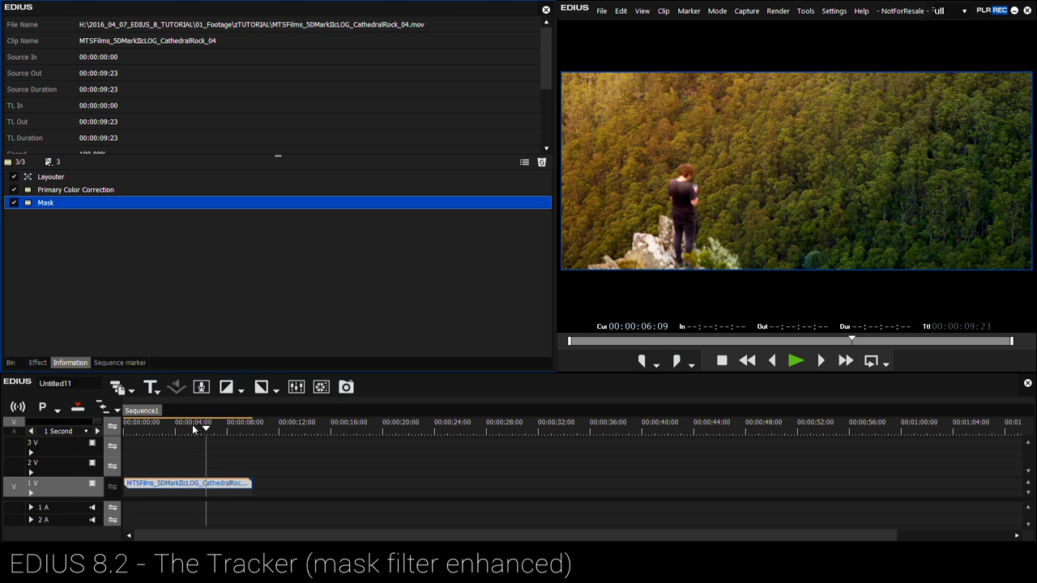
mouse_move(193, 430)
mouse_down()
mouse_move(226, 436)
mouse_move(203, 435)
mouse_up()
click(42, 204)
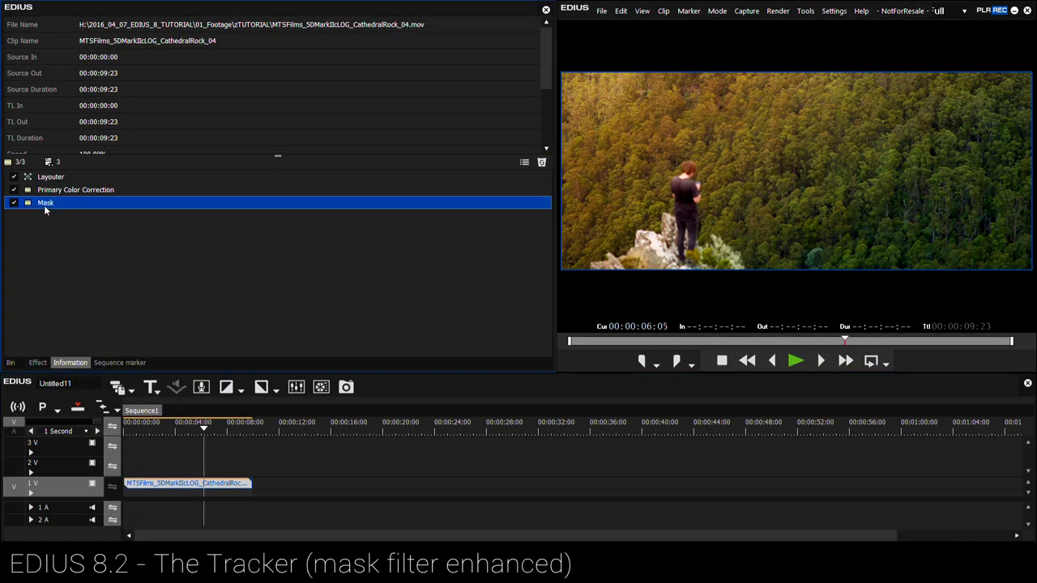
Delete the graded clip from the timeline and place MTSFilms_5DMarkIIcLOG_CathedralRock_02 at the start of track 1 V.
click(173, 482)
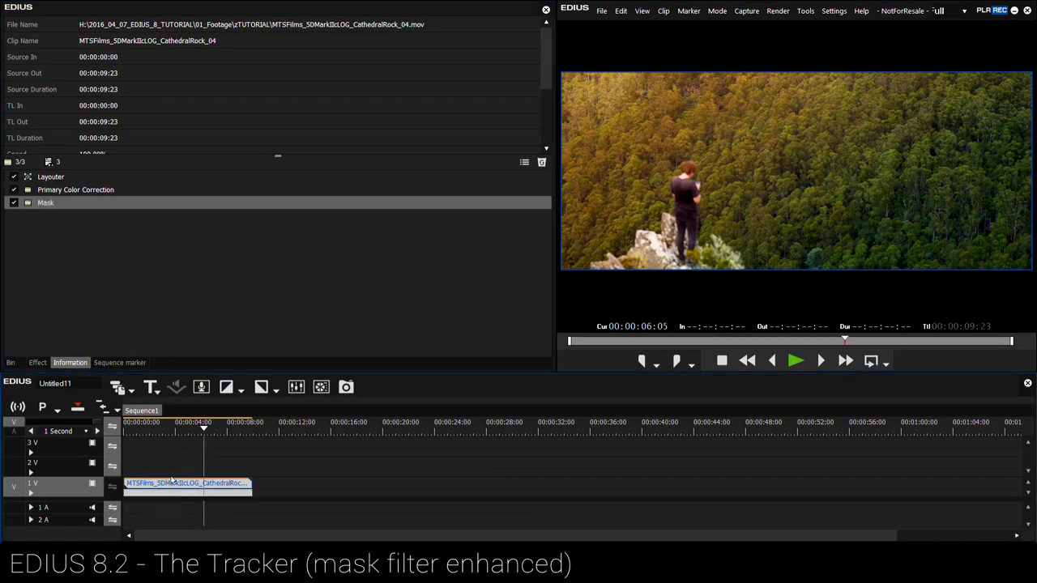
key(Delete)
click(10, 362)
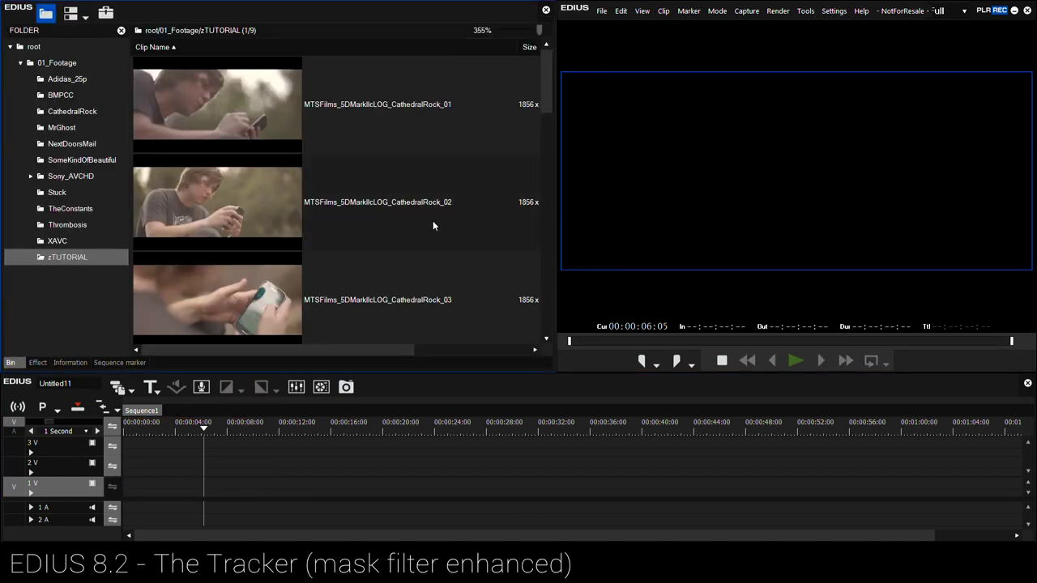
drag(544, 103, 538, 81)
click(279, 188)
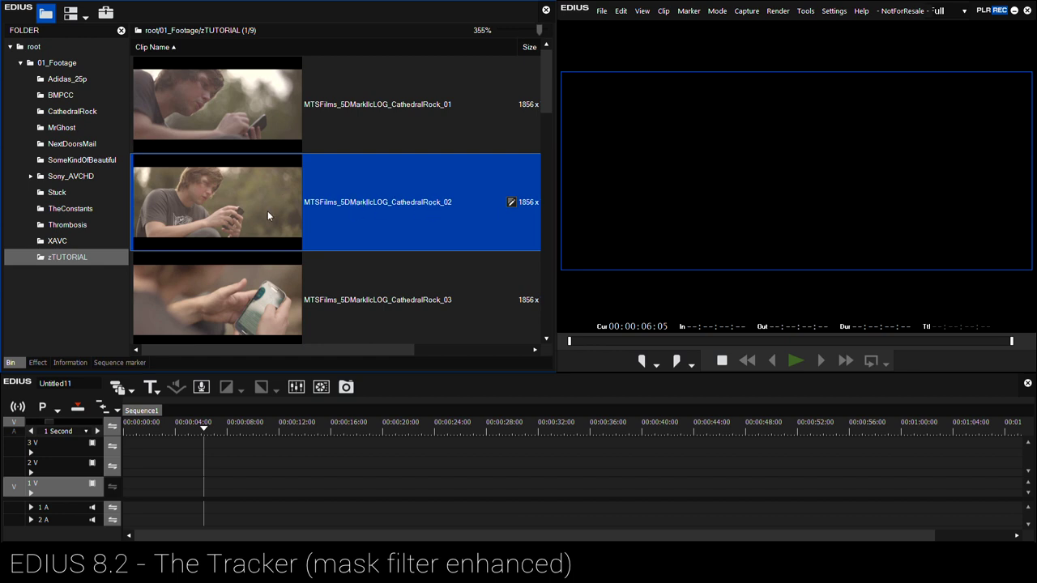
drag(268, 214, 128, 491)
Go to 00:00:05:06 and examine the ungraded clip in the Vector Scope/Waveform display.
mouse_move(202, 432)
mouse_down()
mouse_move(157, 431)
mouse_move(204, 434)
mouse_move(159, 434)
mouse_move(203, 438)
mouse_move(192, 438)
mouse_up()
key(F12)
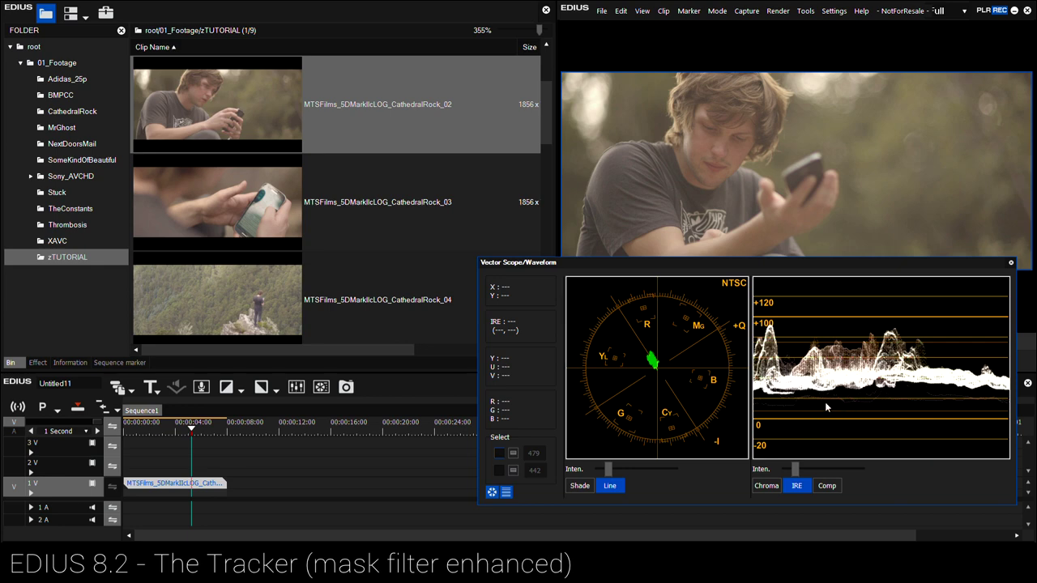
click(1010, 263)
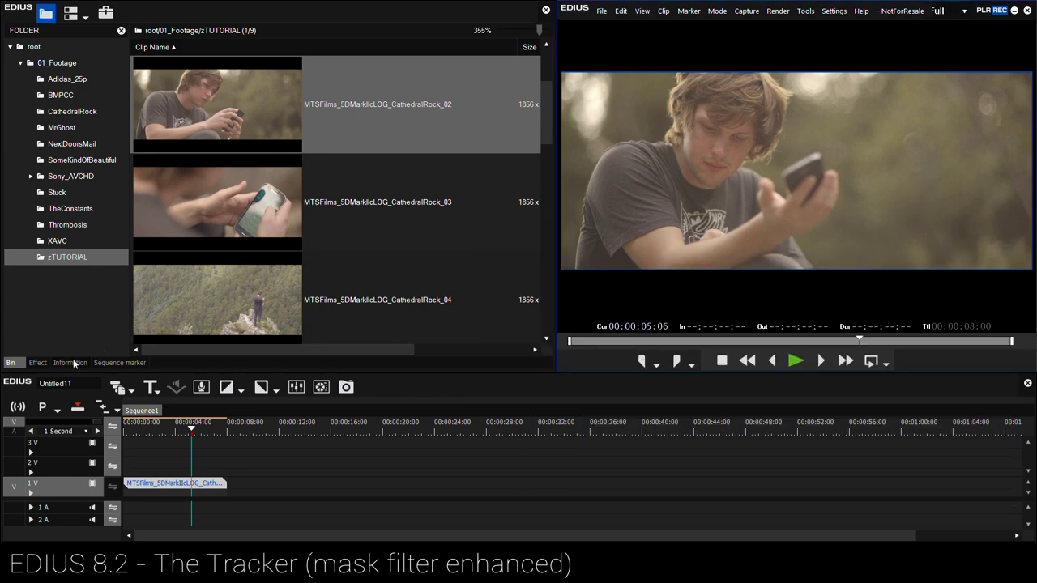
Apply the Primary Color Correction filter to the new clip on the timeline.
click(40, 363)
click(69, 75)
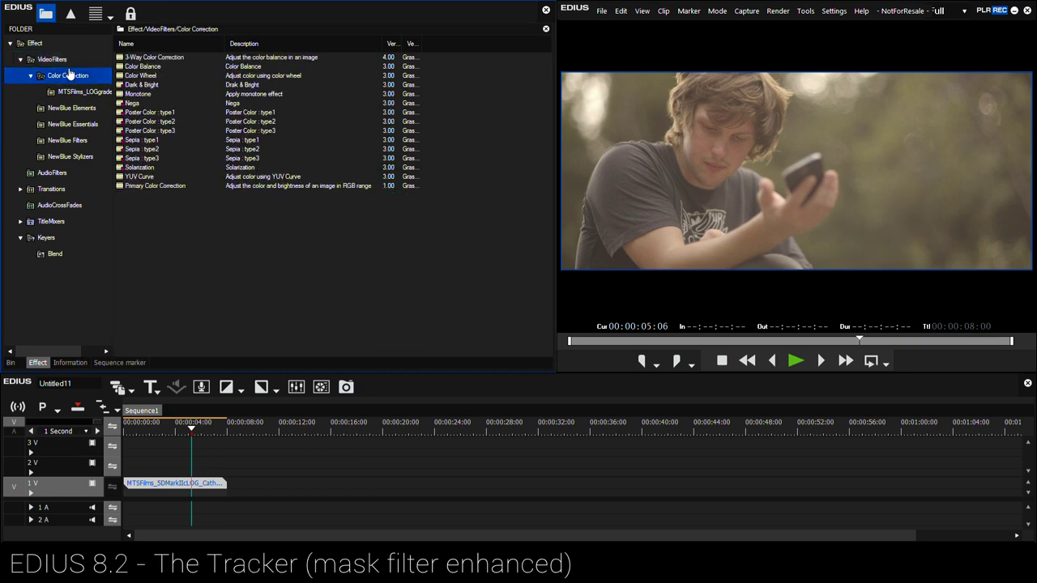
drag(160, 187, 177, 484)
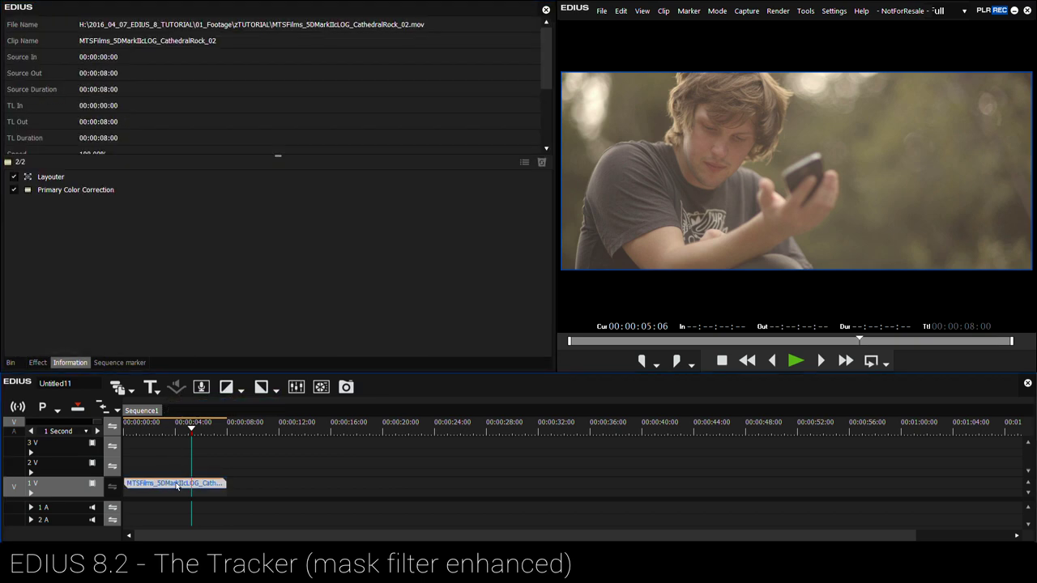
Shape the filter's Y curve into an S with lowered shadows, lifted highlights and a slightly shifted midpoint, and apply it.
double_click(64, 191)
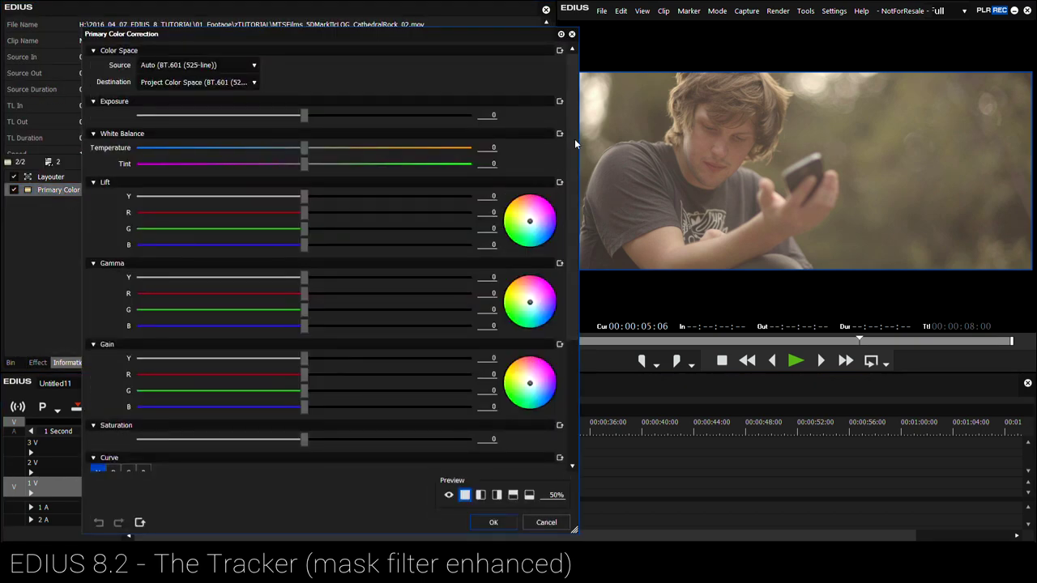
drag(574, 138, 581, 264)
drag(125, 415, 131, 440)
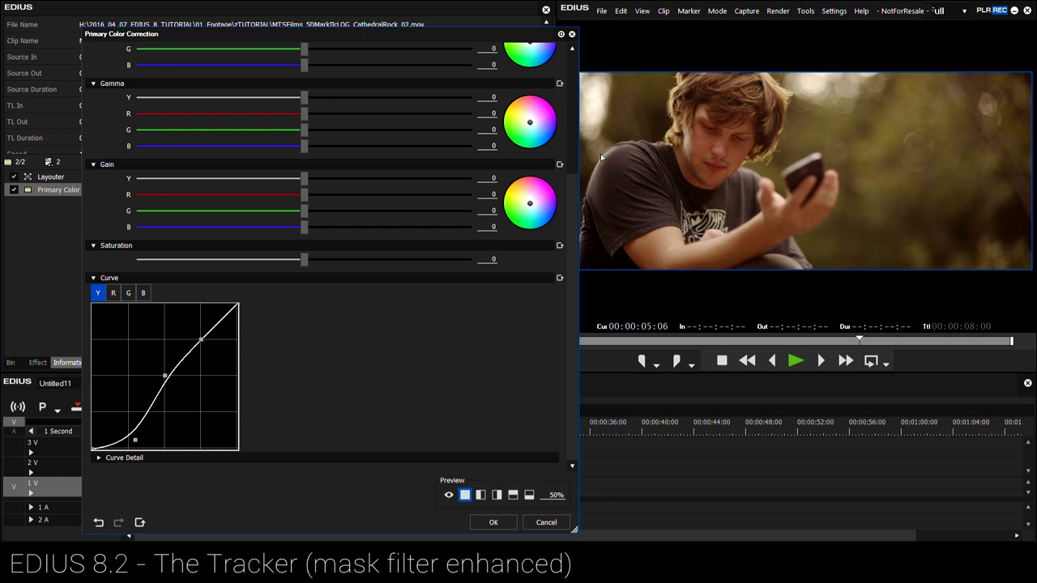
drag(201, 340, 197, 328)
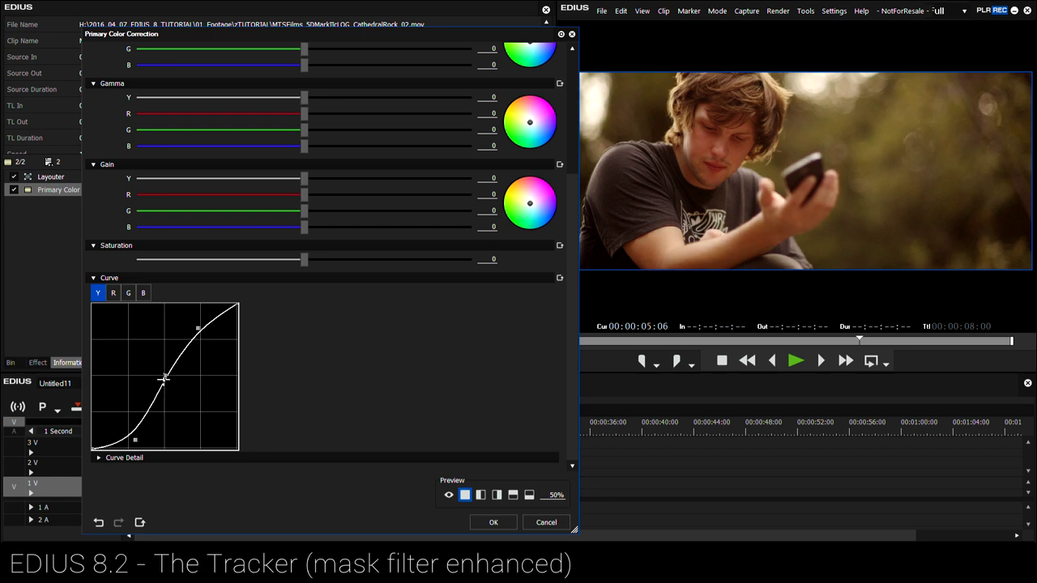
drag(165, 376, 161, 384)
drag(575, 269, 568, 145)
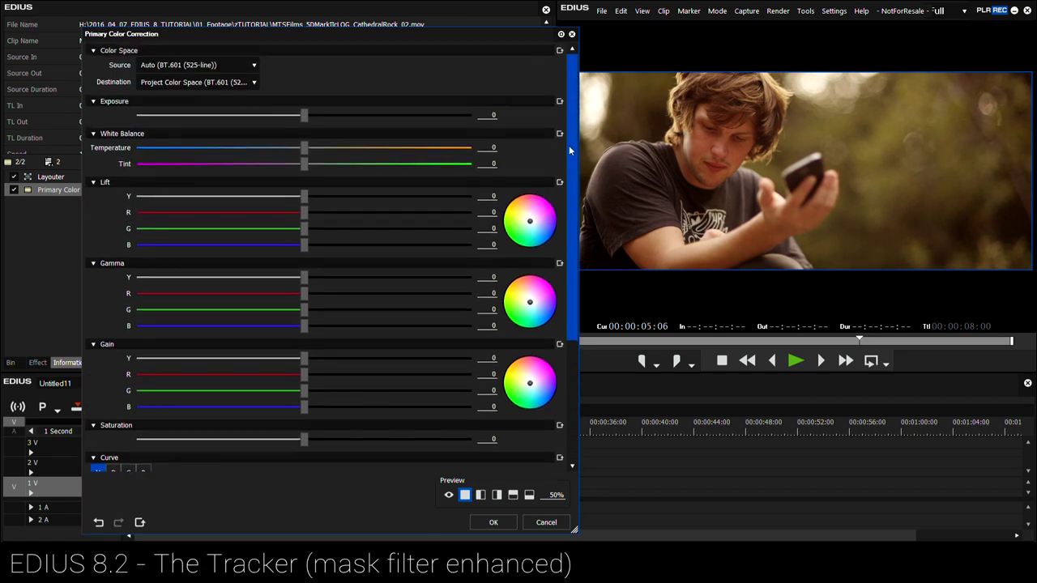
click(493, 522)
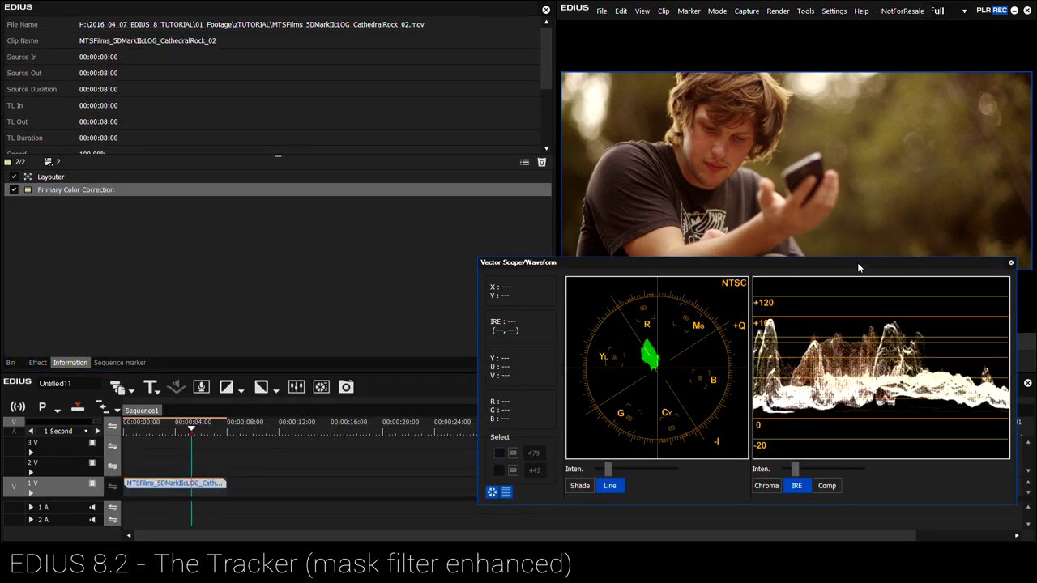
Move the scopes clear of the picture, reopen Primary Color Correction and set the white balance temperature to -17.
drag(859, 259, 854, 292)
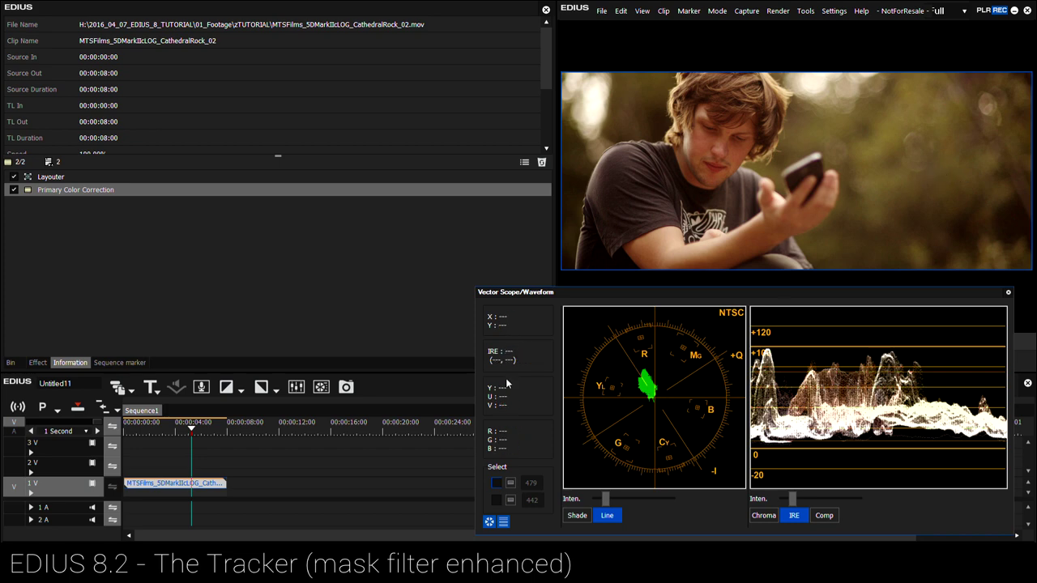
double_click(69, 190)
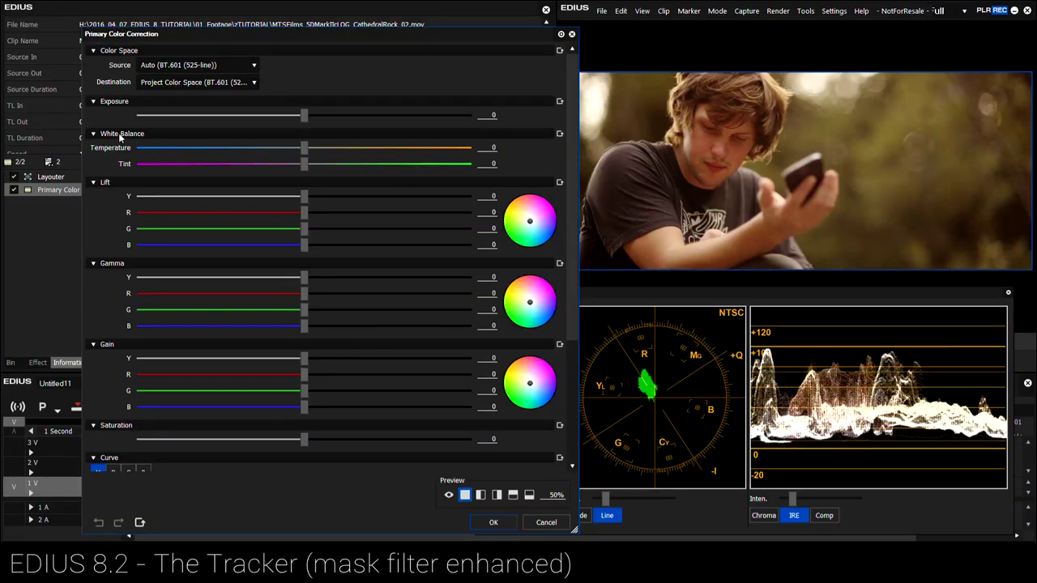
scroll(570, 224, down, 3)
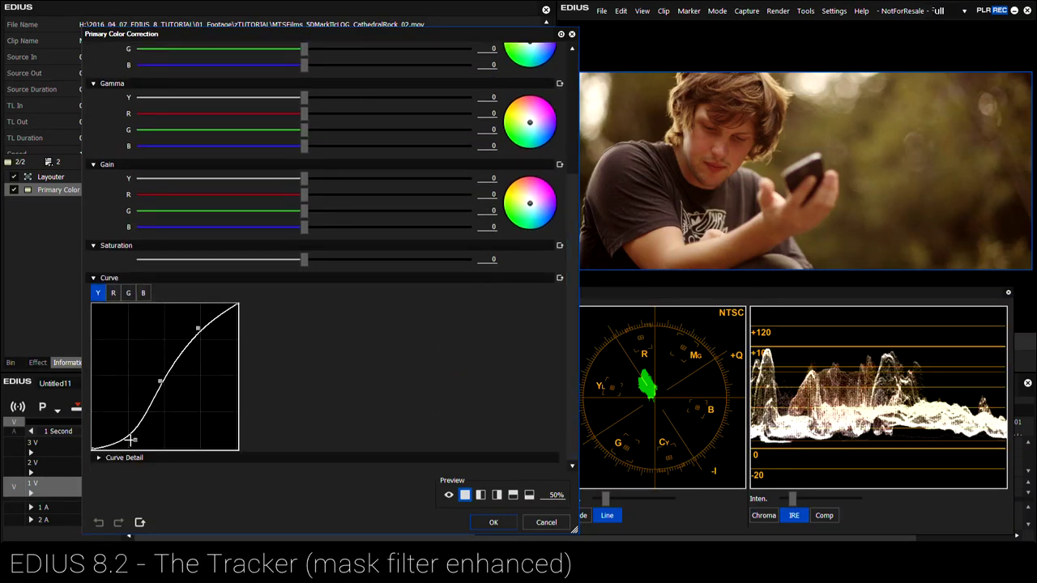
scroll(564, 334, up, 3)
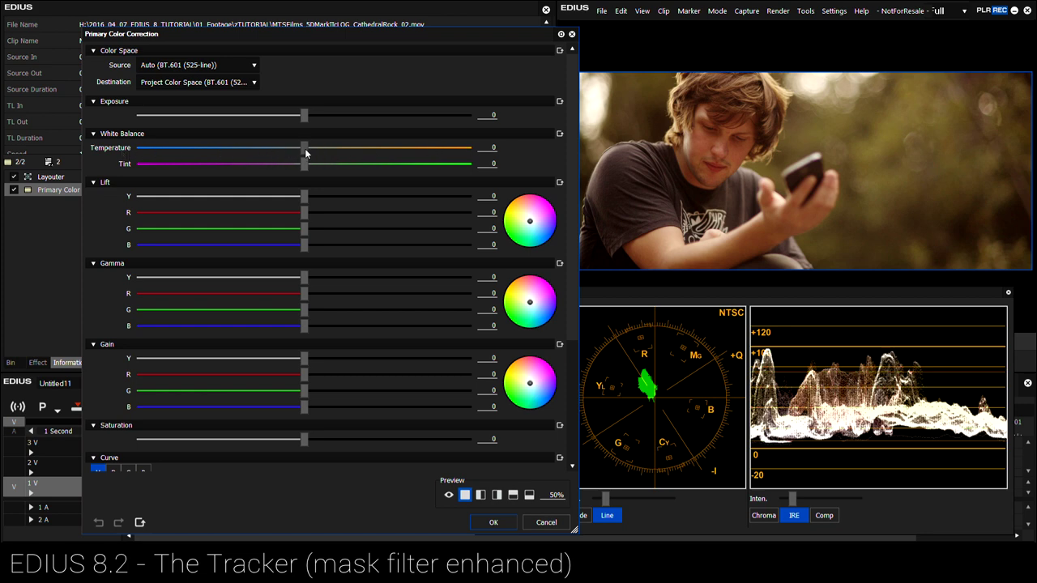
drag(305, 148, 280, 150)
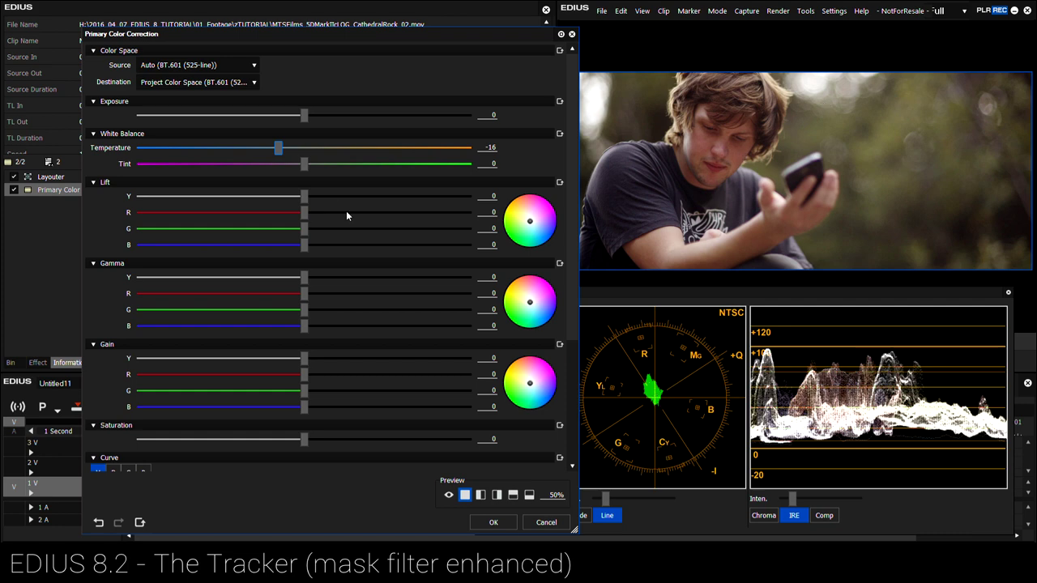
click(273, 150)
click(273, 151)
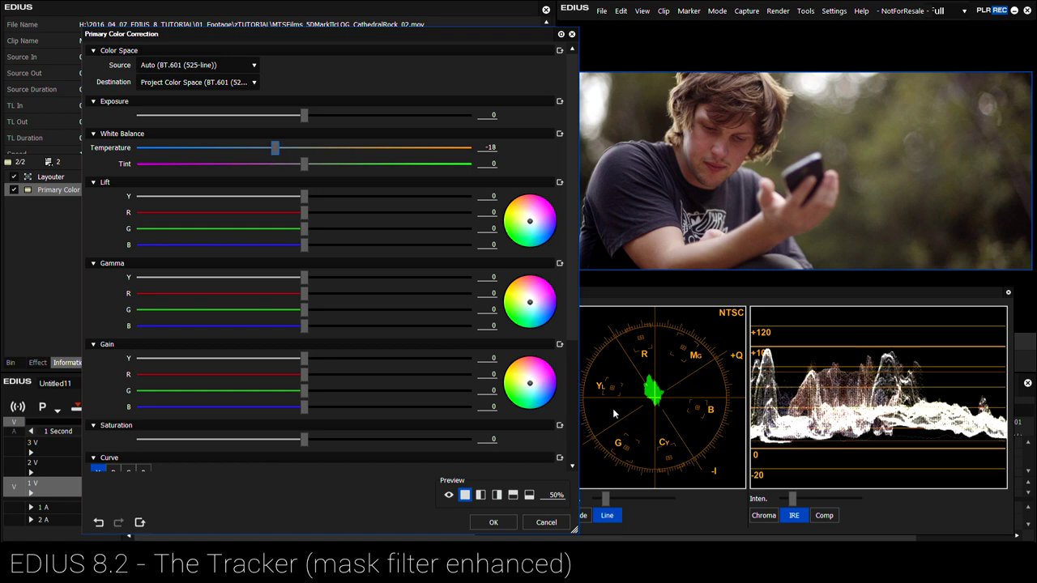
click(277, 151)
Set the saturation to 20, cool the temperature to about -19, and apply the color correction.
scroll(571, 291, down, 5)
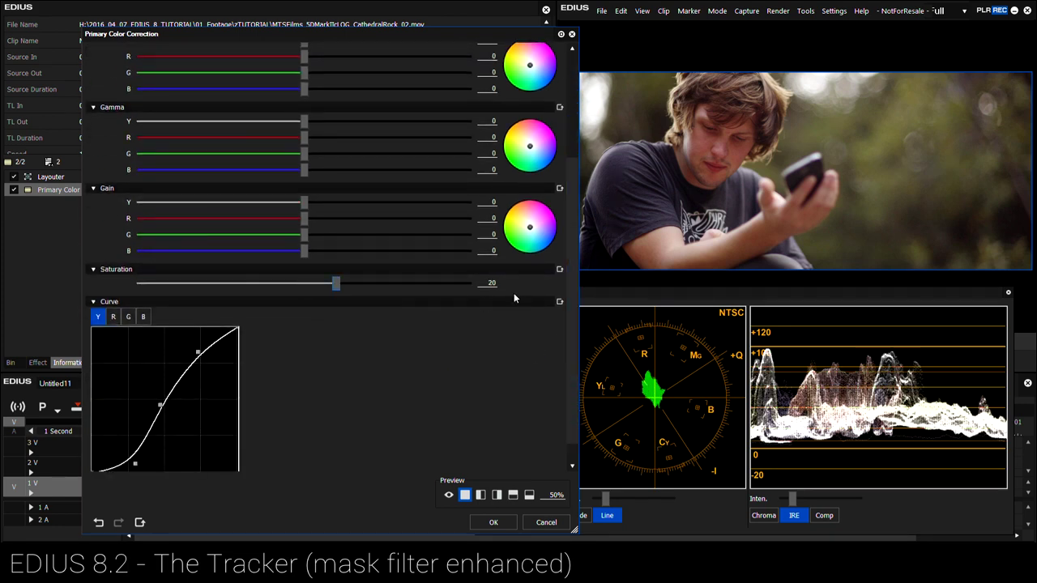
scroll(570, 233, up, 5)
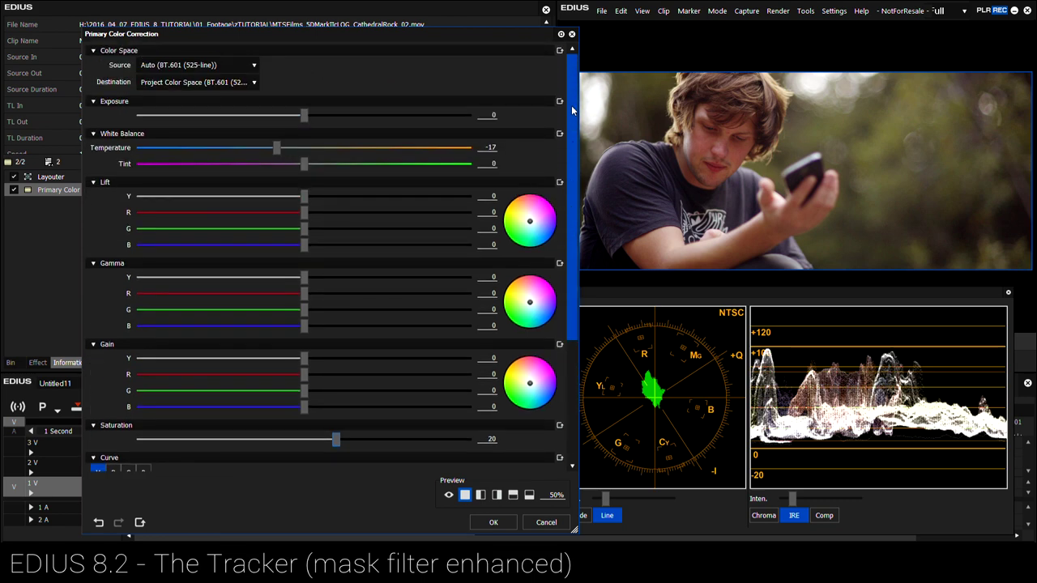
drag(280, 155, 275, 154)
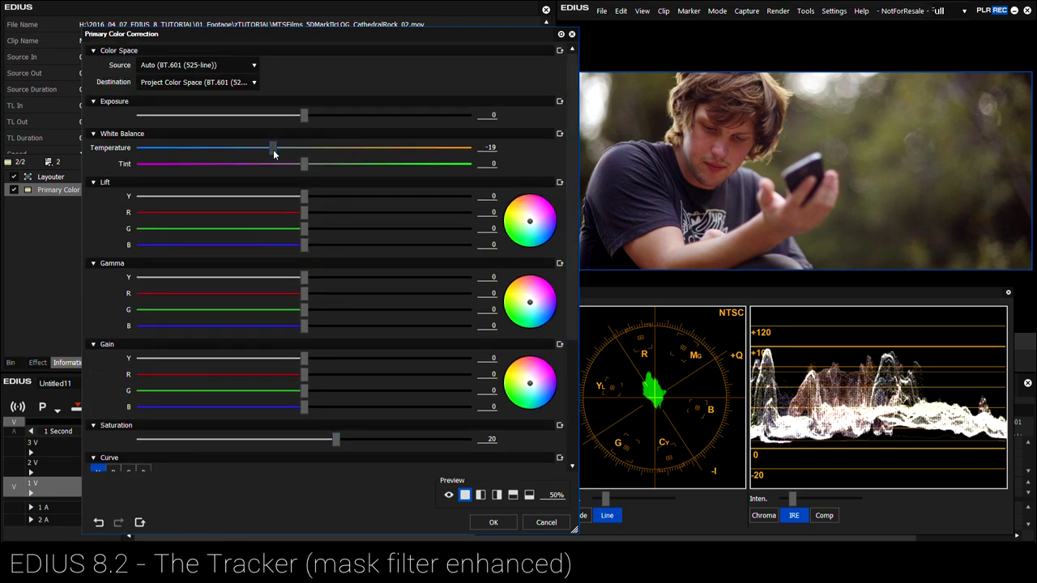
drag(273, 155, 272, 154)
click(494, 521)
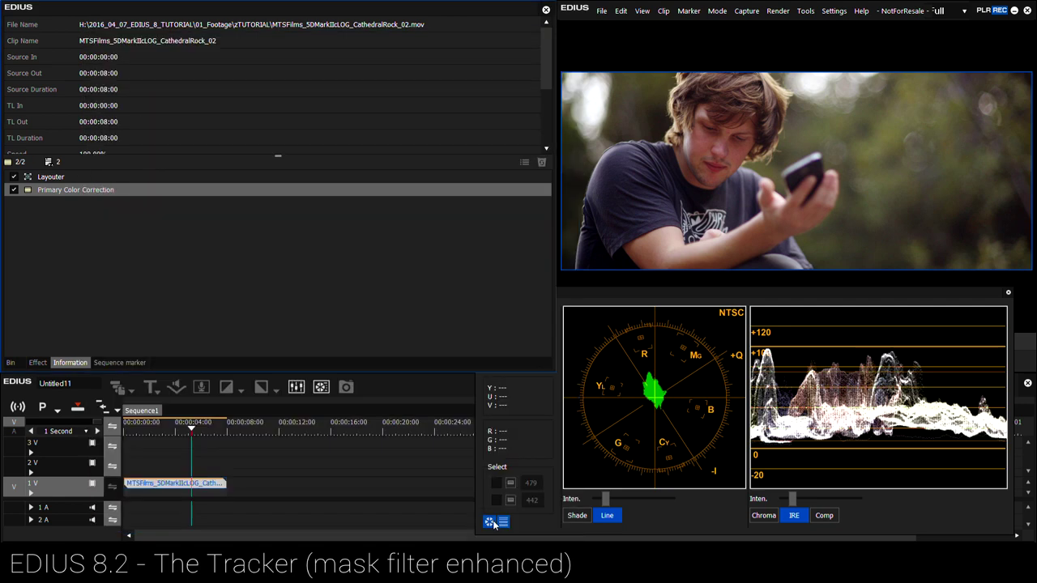
Scrub the clip between its start and 00:00:05:20 to review the grade against the scopes.
click(136, 431)
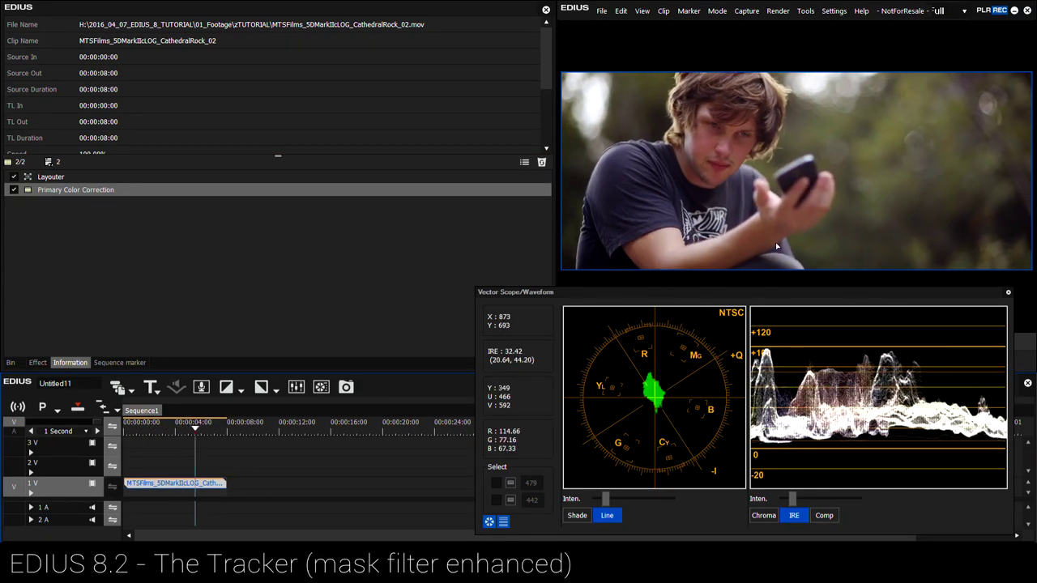
click(181, 429)
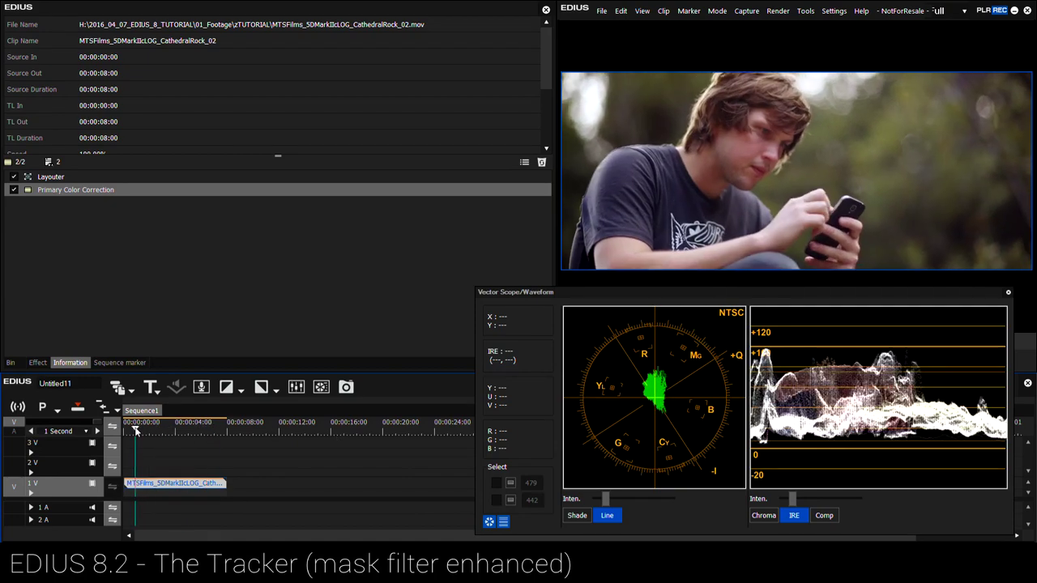
click(198, 430)
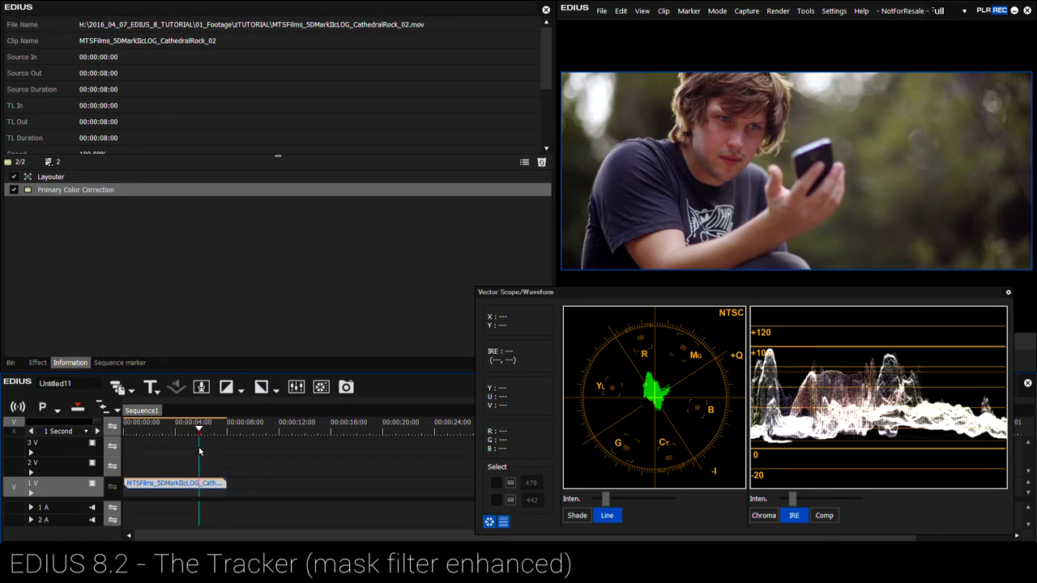
Apply the Mask video filter to the clip after Primary Color Correction.
click(113, 333)
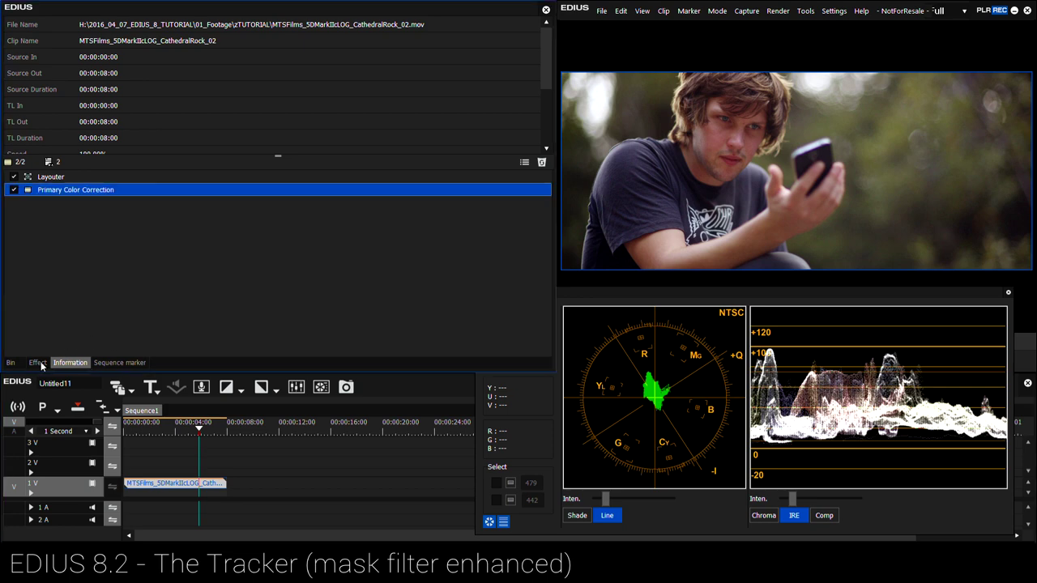
click(40, 363)
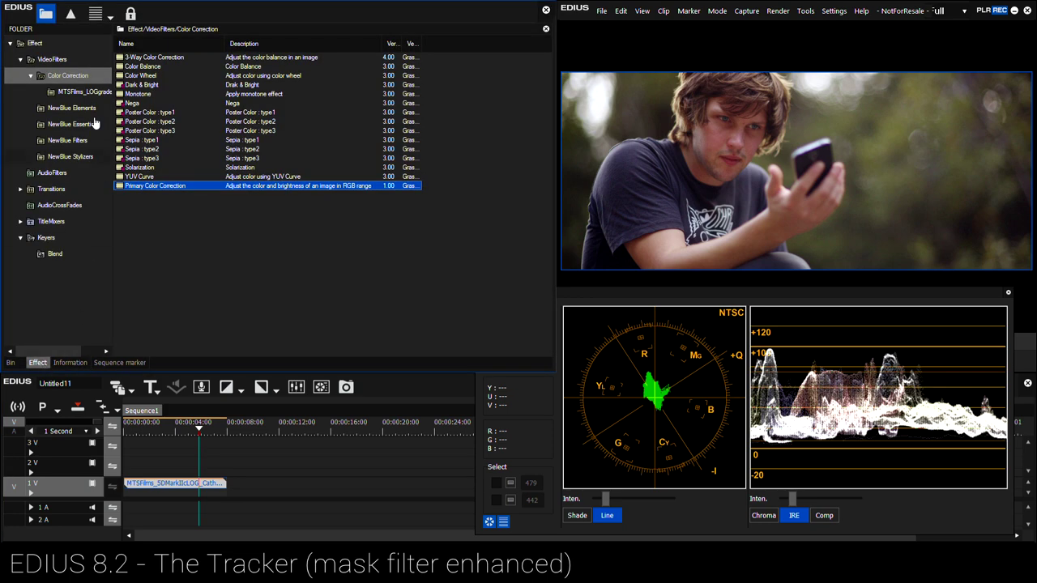
click(60, 64)
click(130, 196)
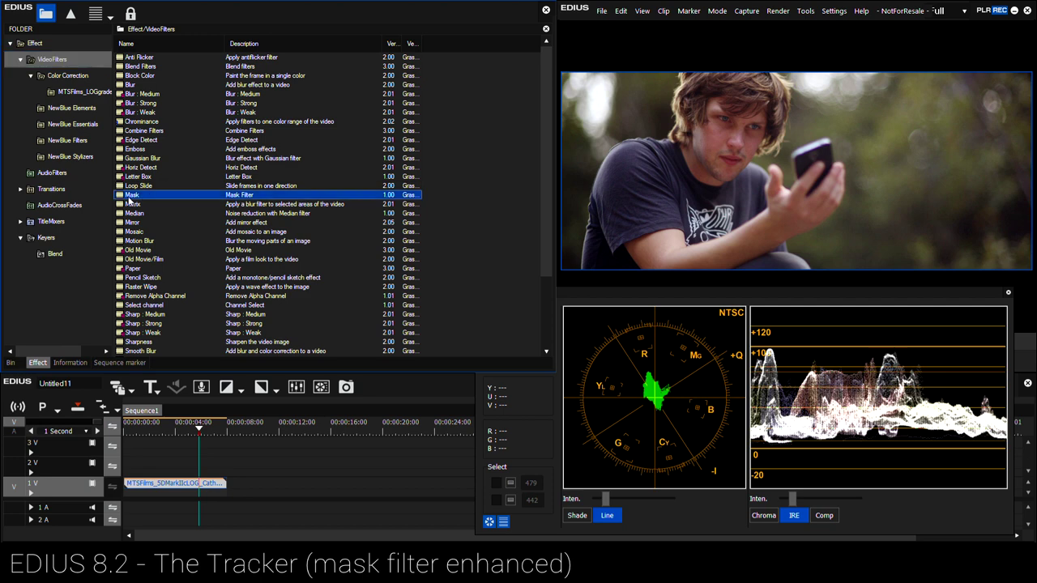
drag(130, 196, 185, 481)
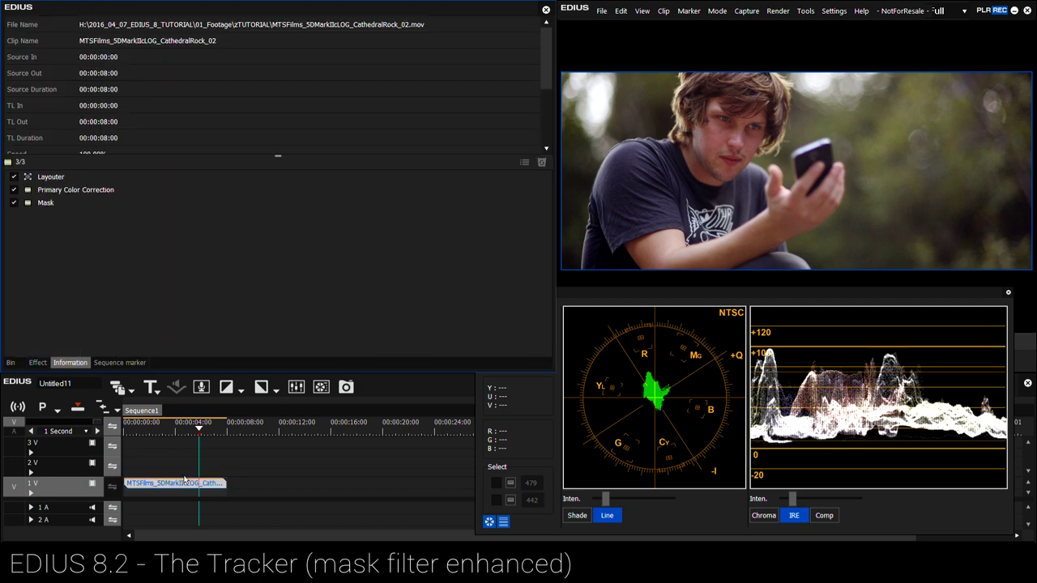
In the Mask settings, draw an elliptical mask over the man's face and rotate it about 25 degrees to match the head's tilt.
double_click(45, 203)
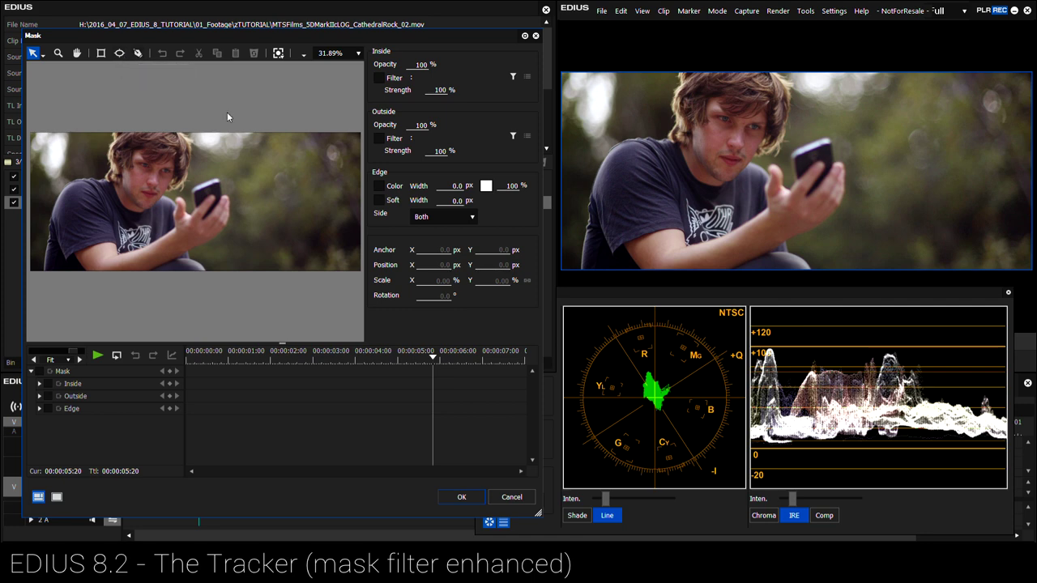
click(119, 53)
mouse_move(137, 160)
mouse_down()
mouse_move(163, 216)
mouse_move(178, 213)
mouse_move(157, 190)
mouse_up()
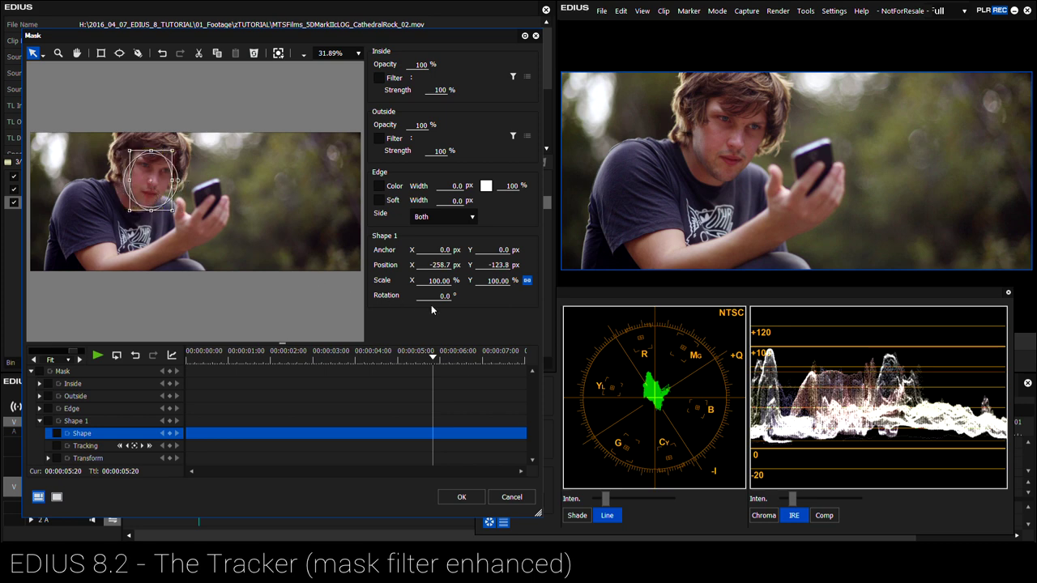
drag(448, 299, 418, 164)
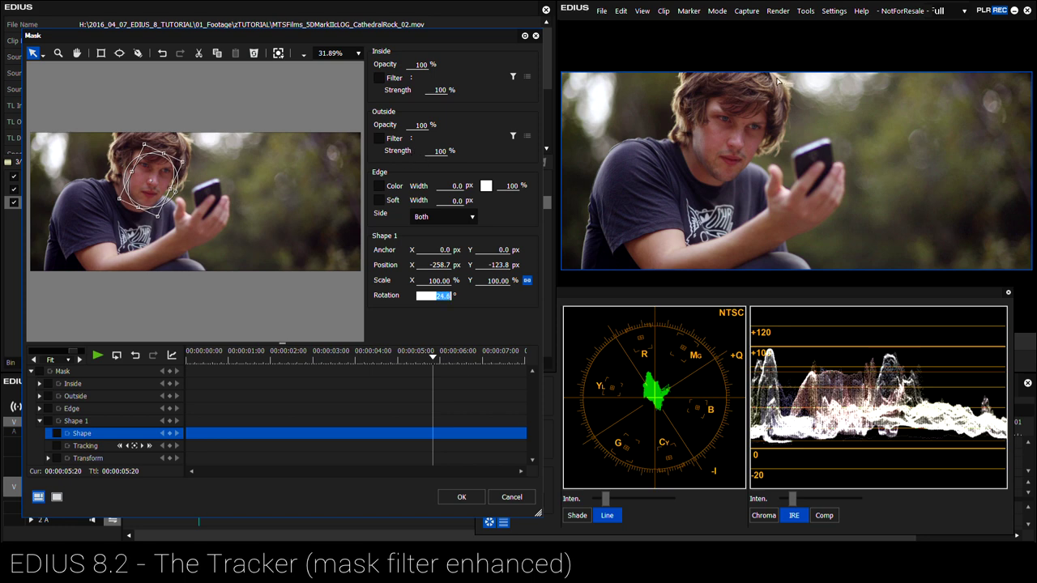
Enable a soft edge on the mask and set its width to 800 px.
click(379, 201)
click(452, 201)
text(800)
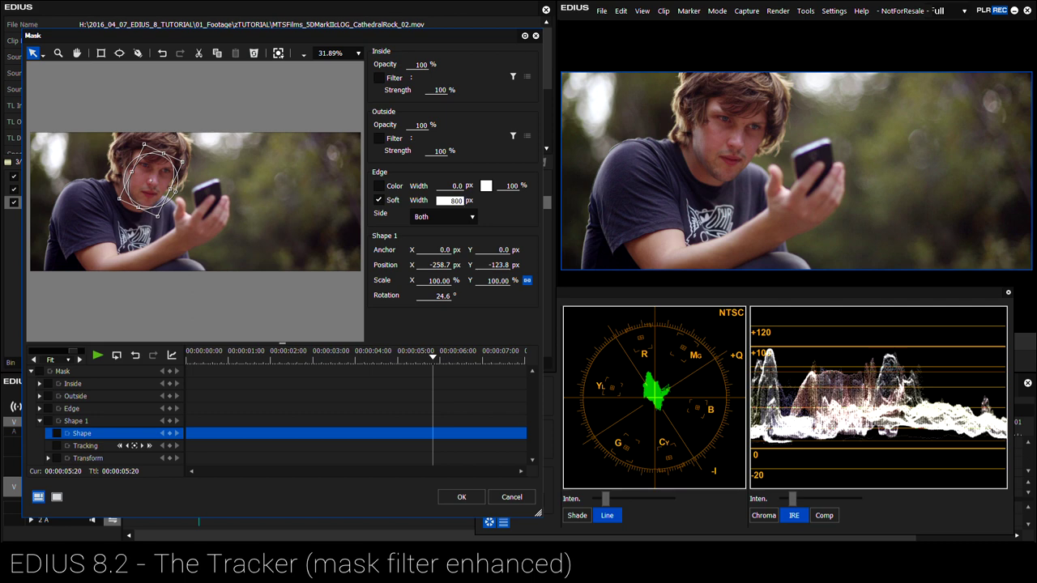
Enable the filter for the inside of the mask and assign 3-Way Color Correction to it.
click(379, 79)
click(513, 78)
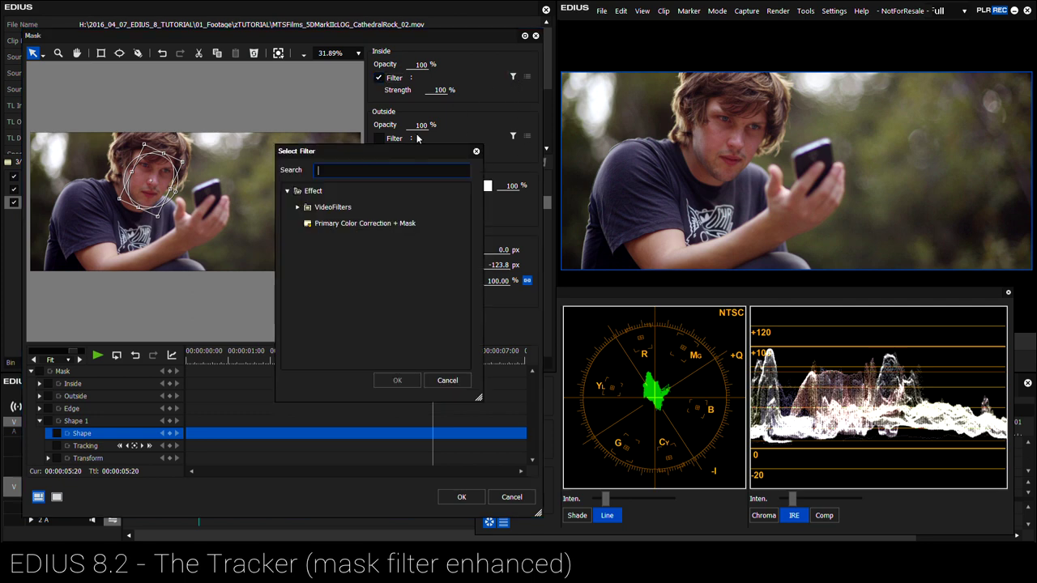
click(298, 211)
click(308, 209)
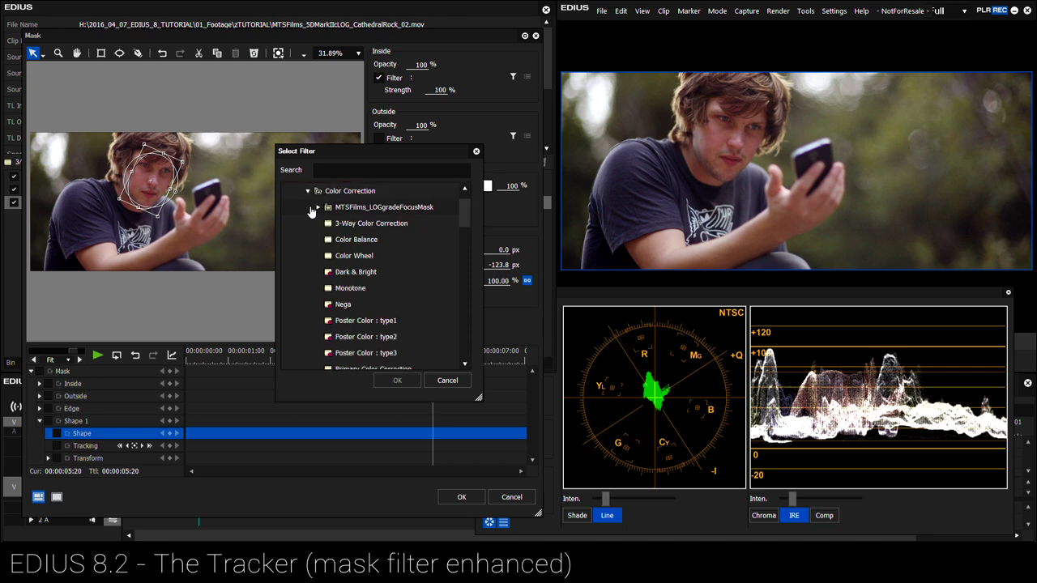
click(338, 227)
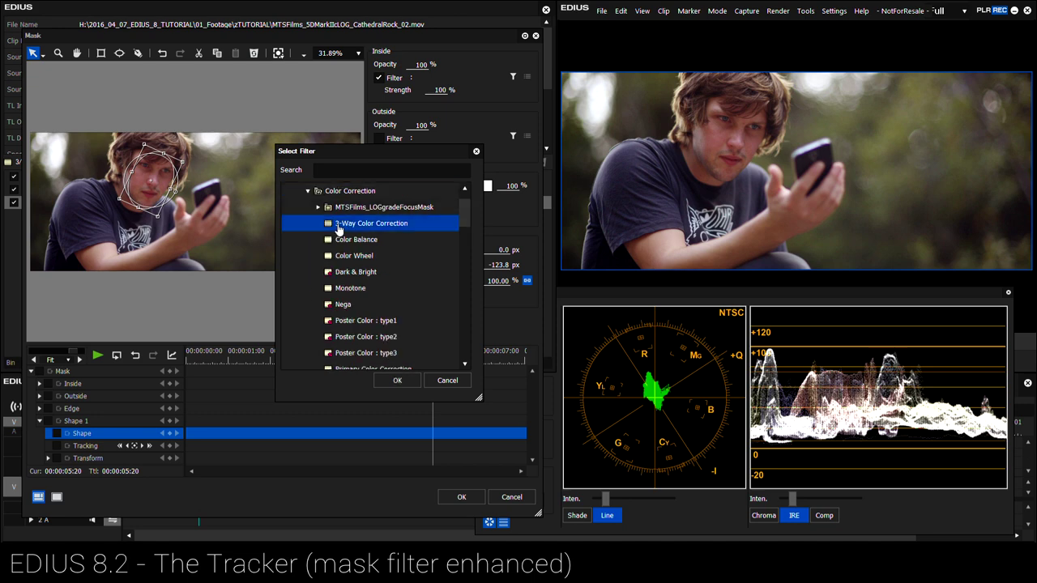
click(406, 383)
In the inside filter's 3-Way Color Correction settings, set the gray contrast to 16 and the black contrast to -16.
click(529, 77)
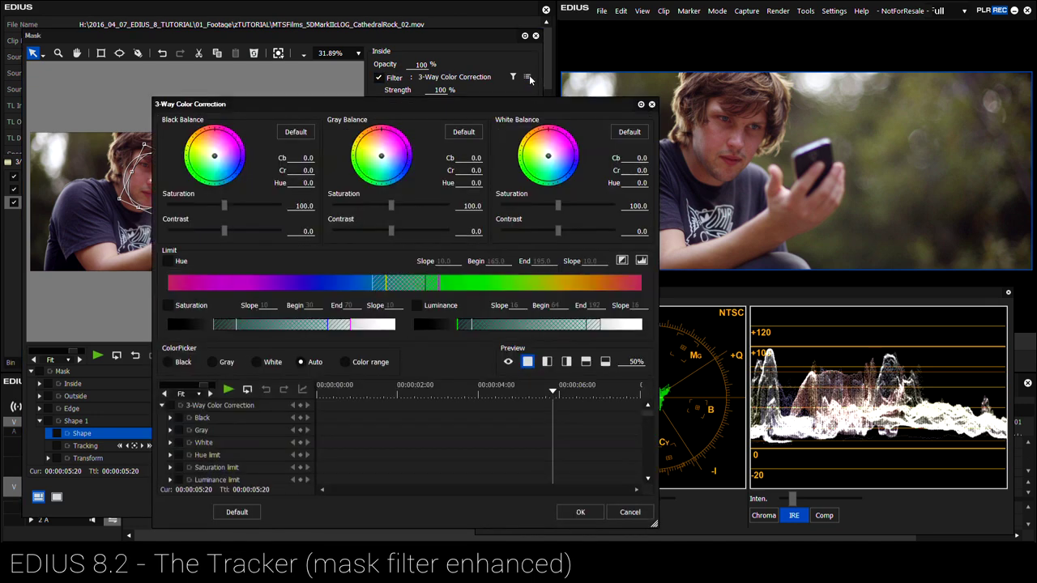
drag(518, 103, 502, 255)
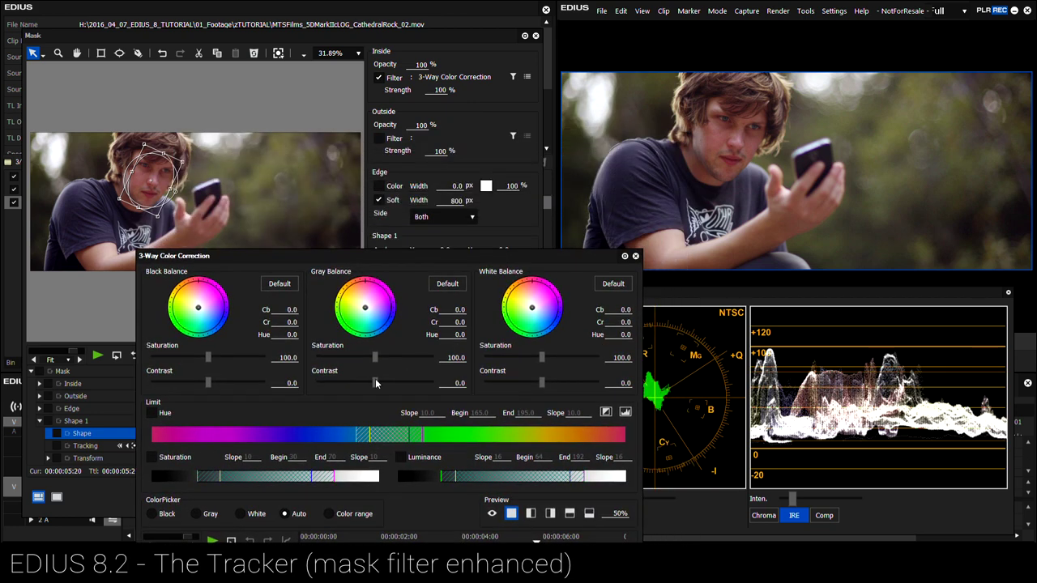
drag(373, 384, 412, 389)
drag(427, 390, 466, 387)
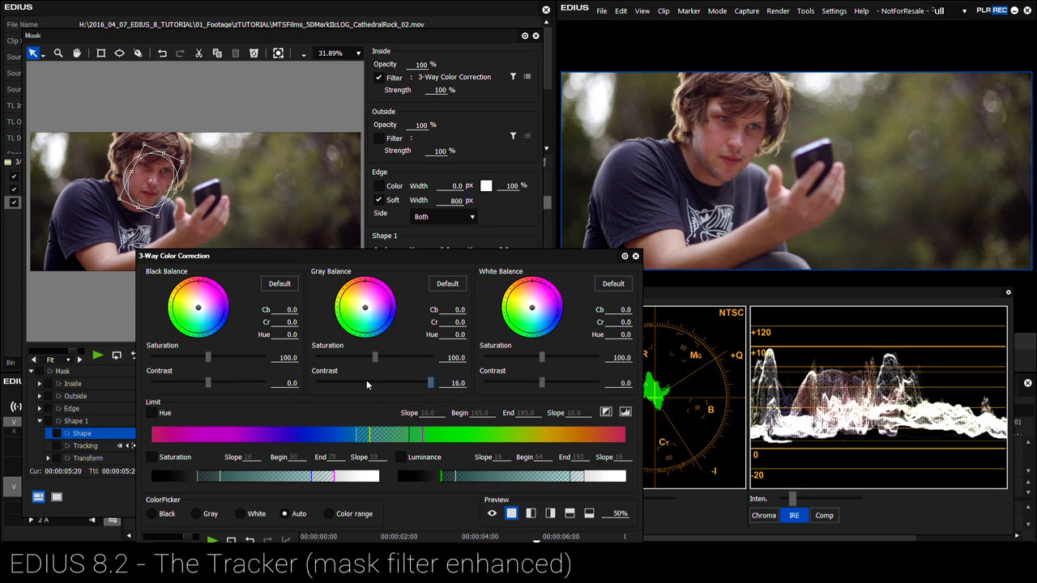
drag(209, 389, 185, 387)
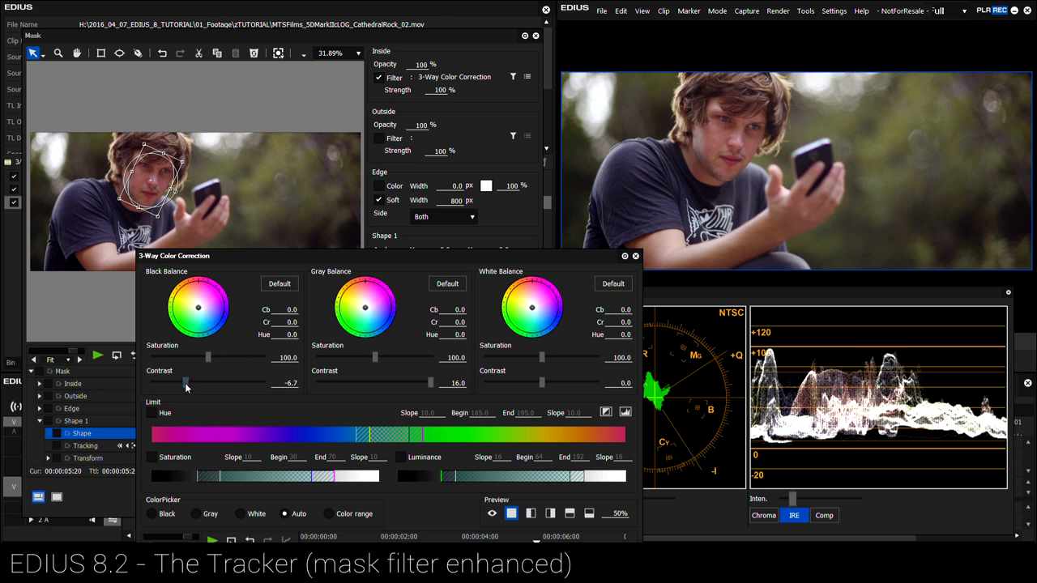
drag(185, 387, 153, 386)
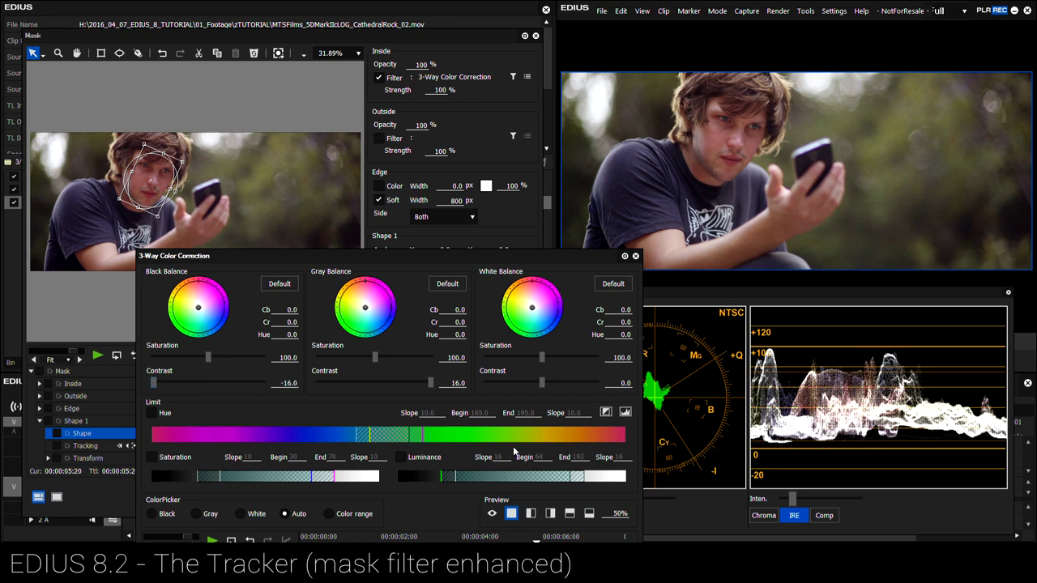
Compare the correction in a vertical split preview at 28% and 100%, and apply the 3-Way Color Correction settings.
click(530, 514)
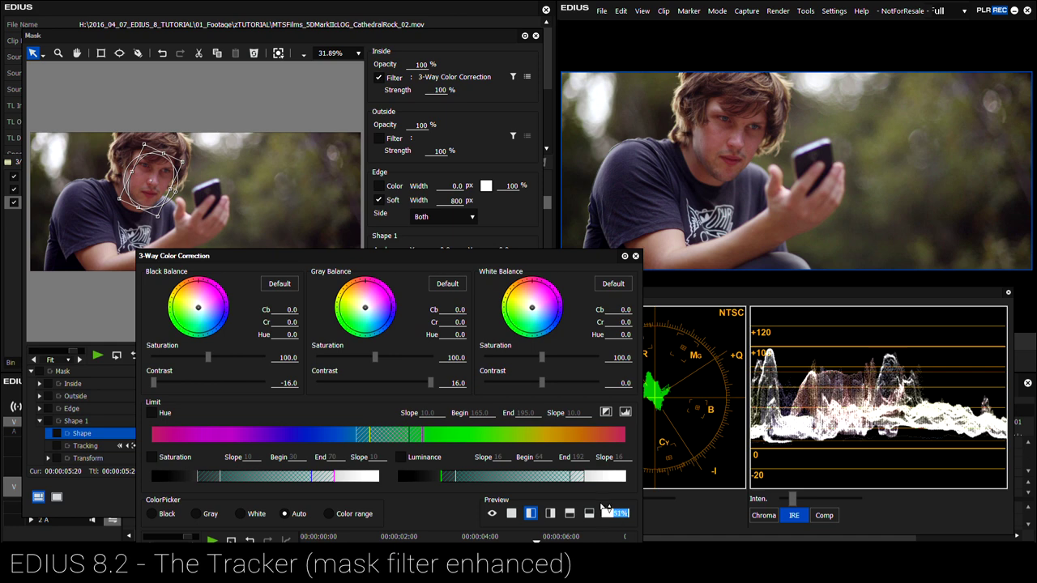
text(28)
key(Return)
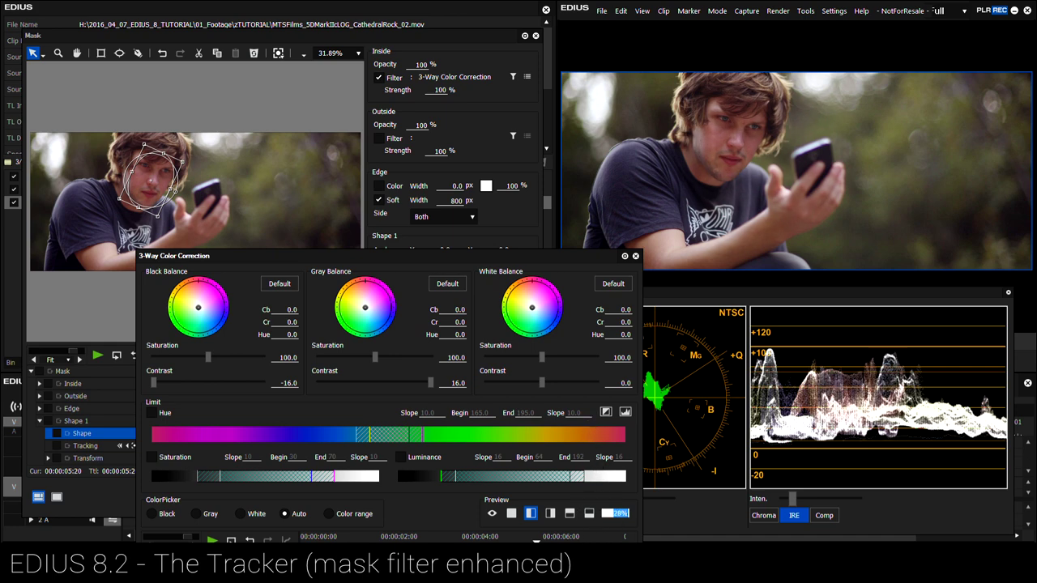
text(100)
key(Return)
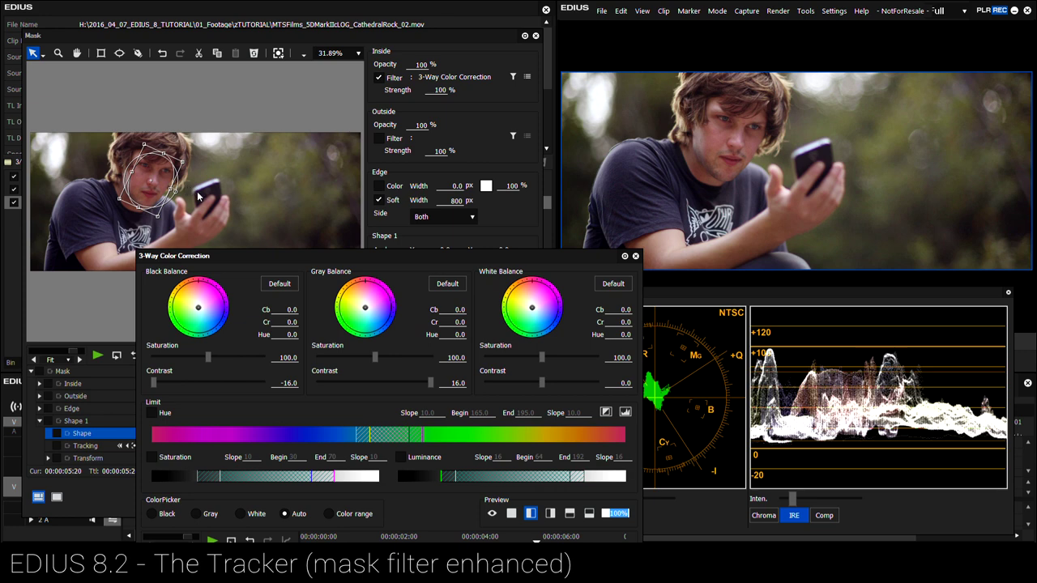
drag(433, 261, 434, 62)
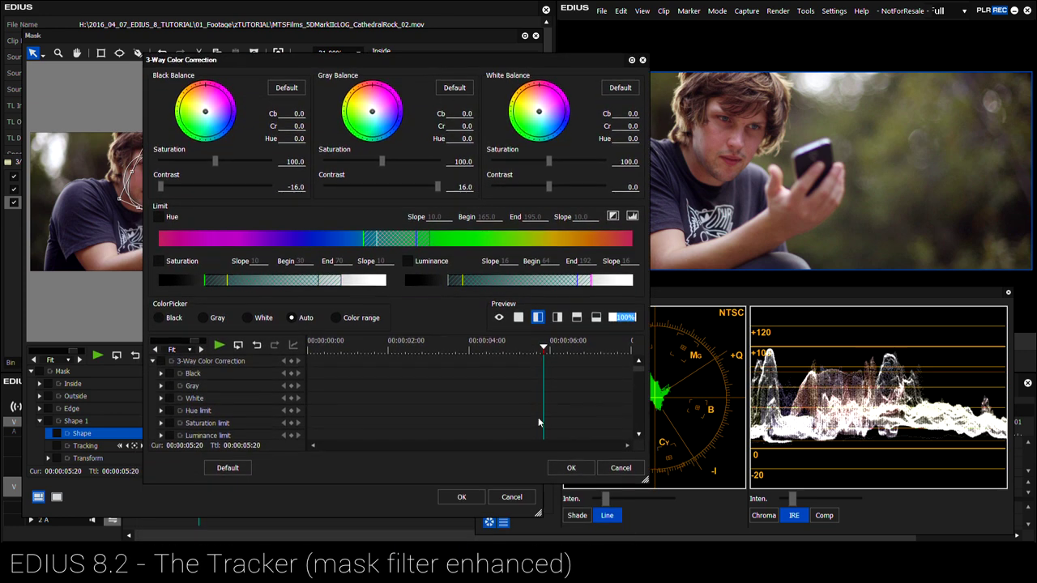
click(571, 468)
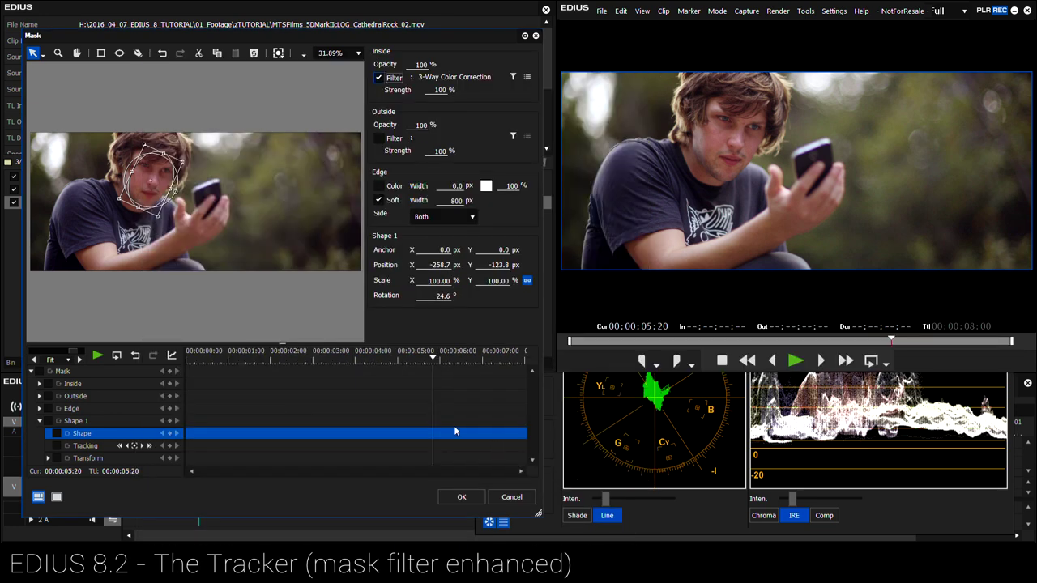
Compare the face with the inside filter toggled, and scrub between 00:00:00:16 and 00:00:05:19 to check the mask's alignment.
click(378, 78)
drag(428, 357, 215, 359)
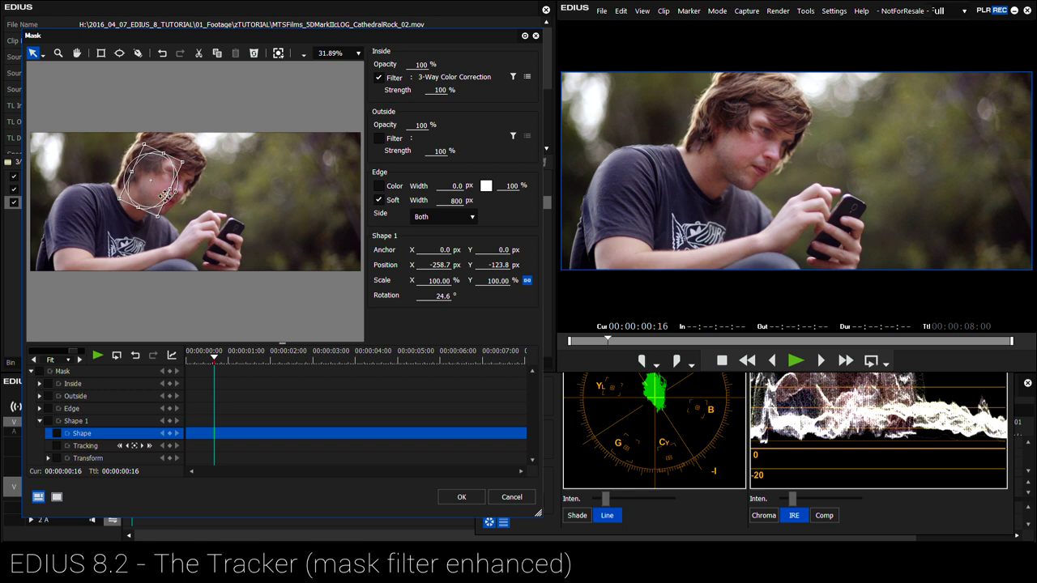
drag(214, 357, 431, 390)
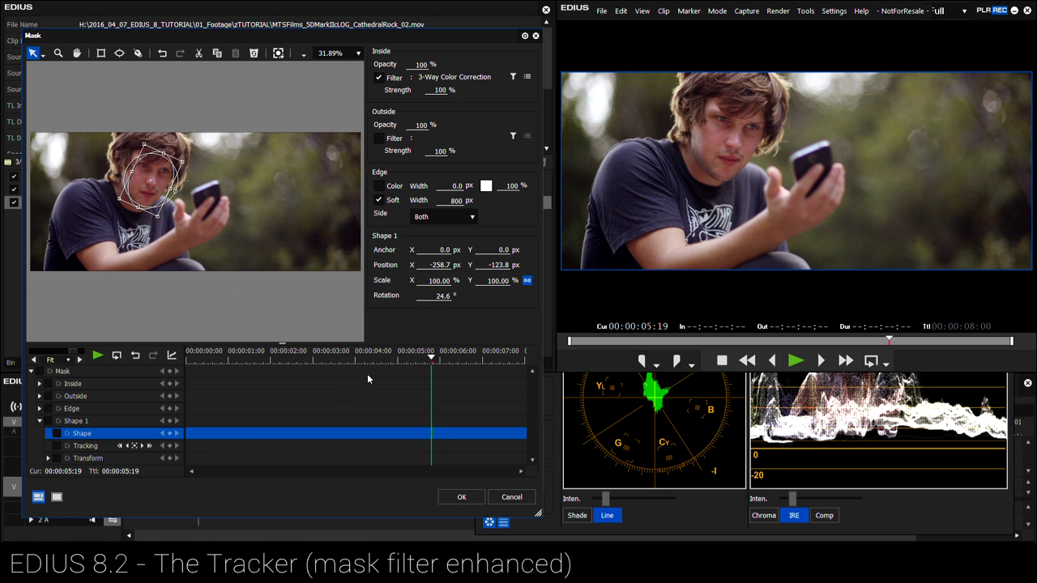
Turn on keyframing for Shape 1 at 00:00:04:18 and reposition the mask over the face there and at 00:00:03:06.
drag(412, 361, 386, 360)
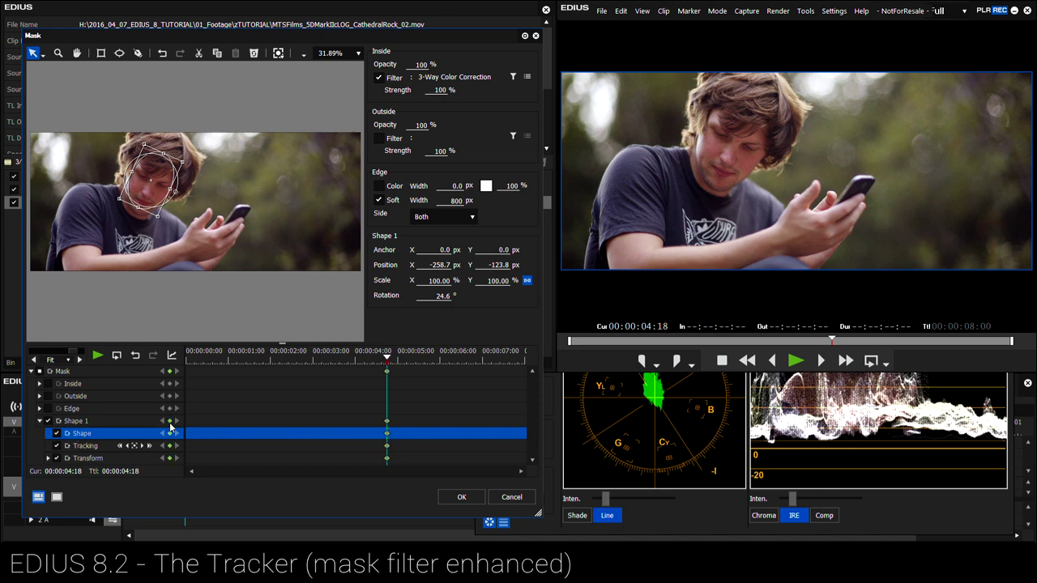
drag(166, 180, 160, 197)
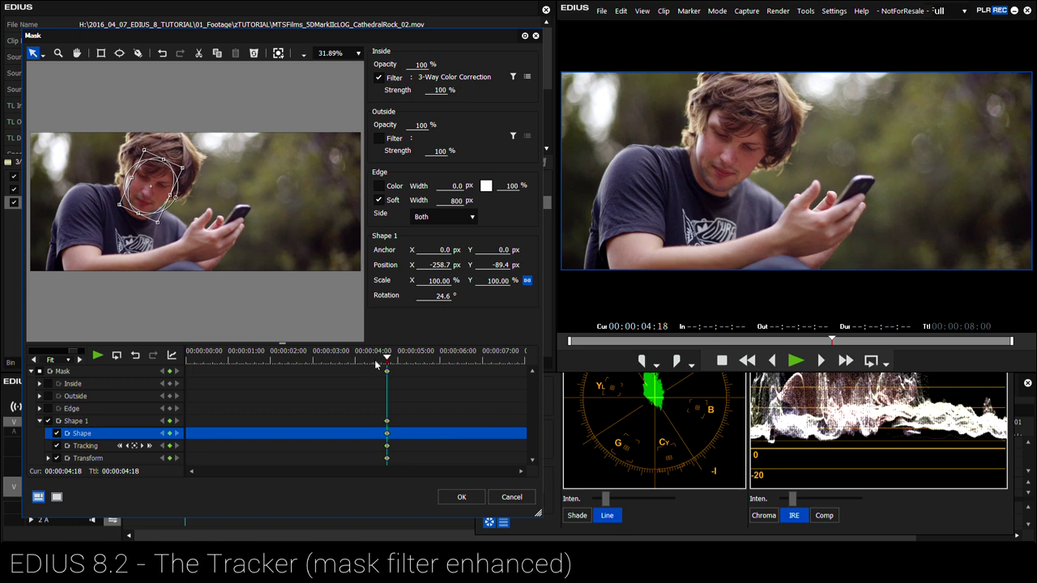
drag(375, 363, 324, 362)
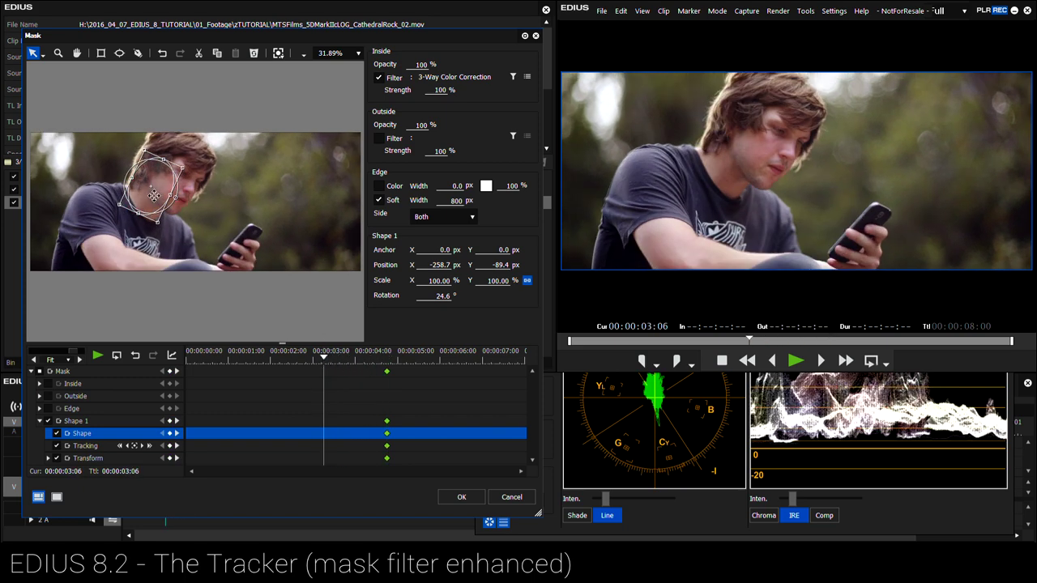
drag(153, 195, 181, 195)
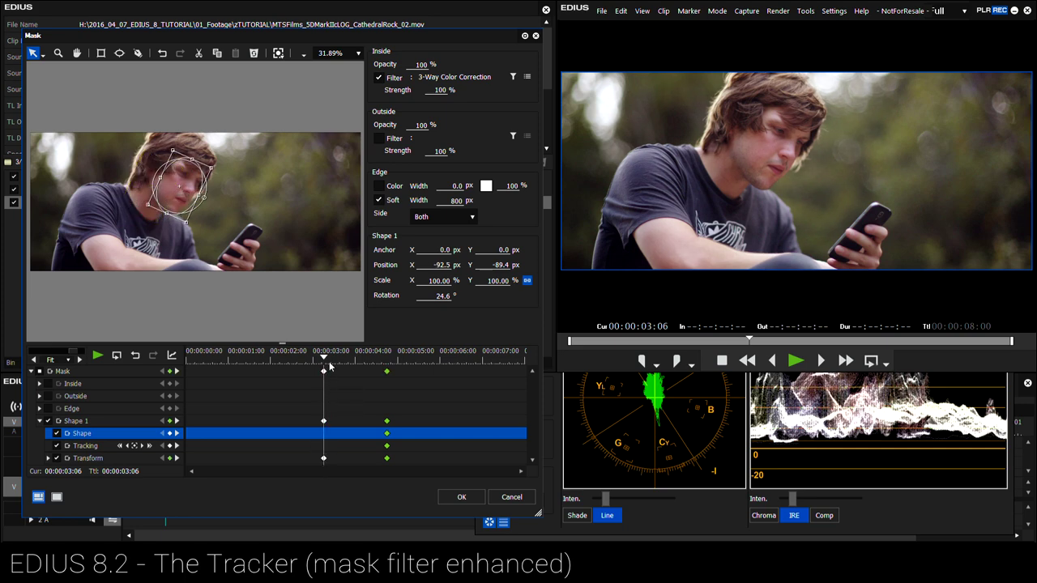
Add manual position keyframes that keep the mask on the face in the clip's first half, including 00:00:02:12, 00:00:00:02 and 00:00:00:18.
drag(329, 364, 352, 364)
drag(185, 214, 190, 201)
drag(364, 357, 292, 359)
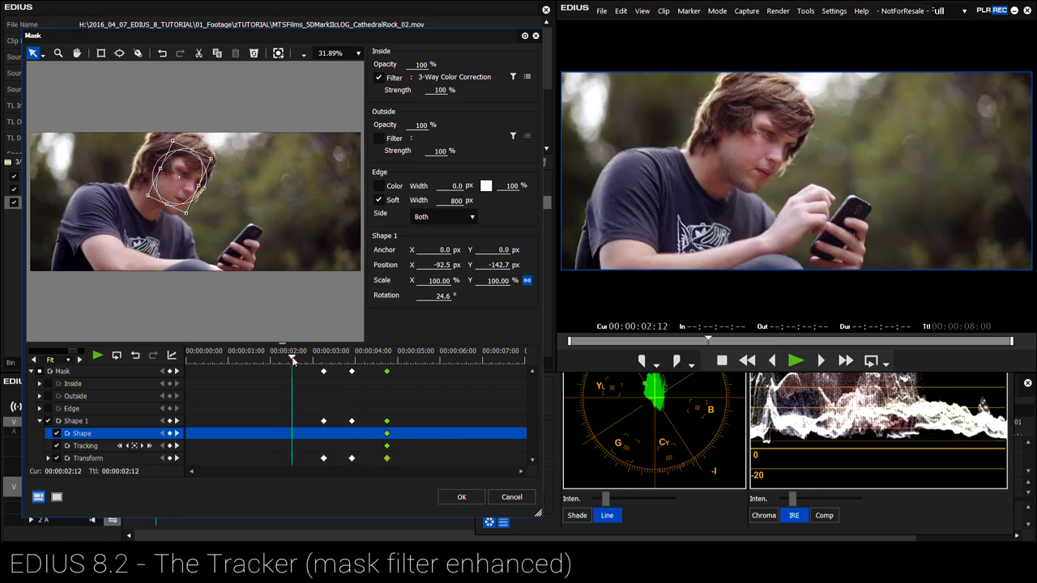
drag(215, 204, 202, 221)
click(246, 353)
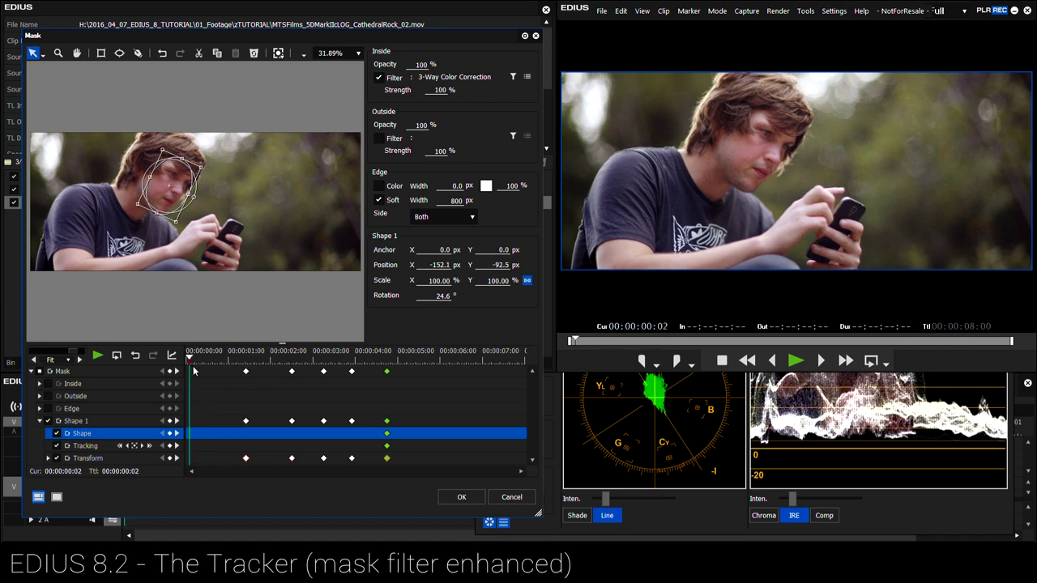
click(217, 353)
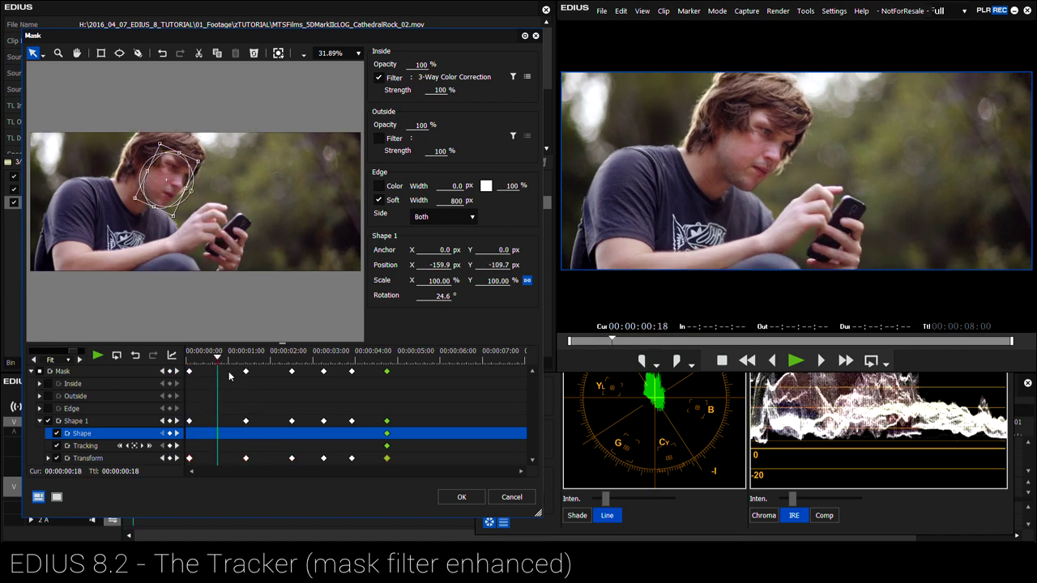
Add manual position keyframes that keep the mask on the face in the clip's last three seconds, including one at 00:00:05:06.
drag(167, 181, 137, 187)
click(440, 354)
click(490, 353)
click(467, 353)
click(408, 353)
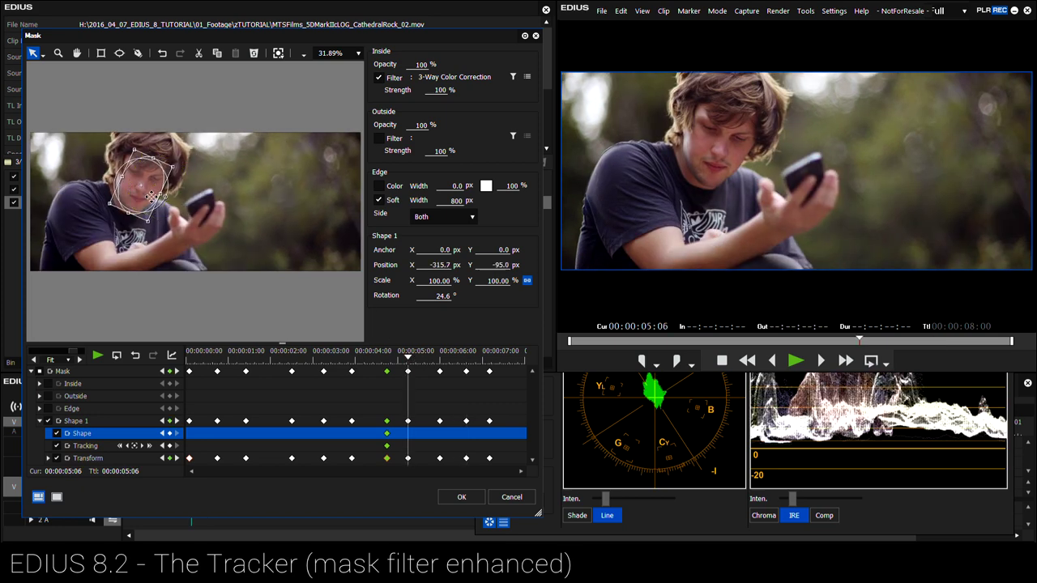
Scrub back through the hand-keyframed mask to 00:00:00:11 and delete all of its keyframes.
drag(409, 361, 204, 362)
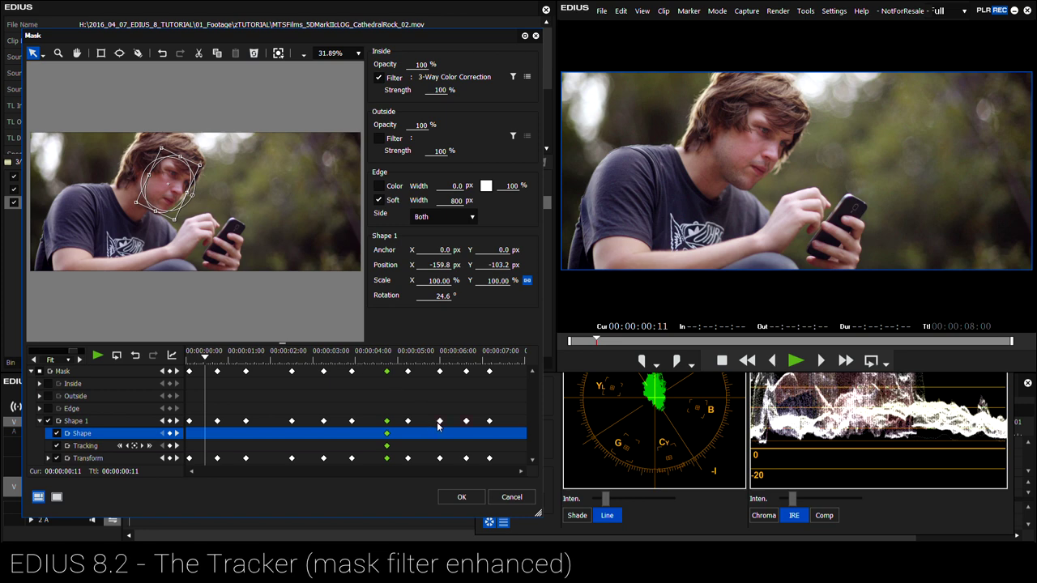
drag(512, 373, 111, 517)
key(Delete)
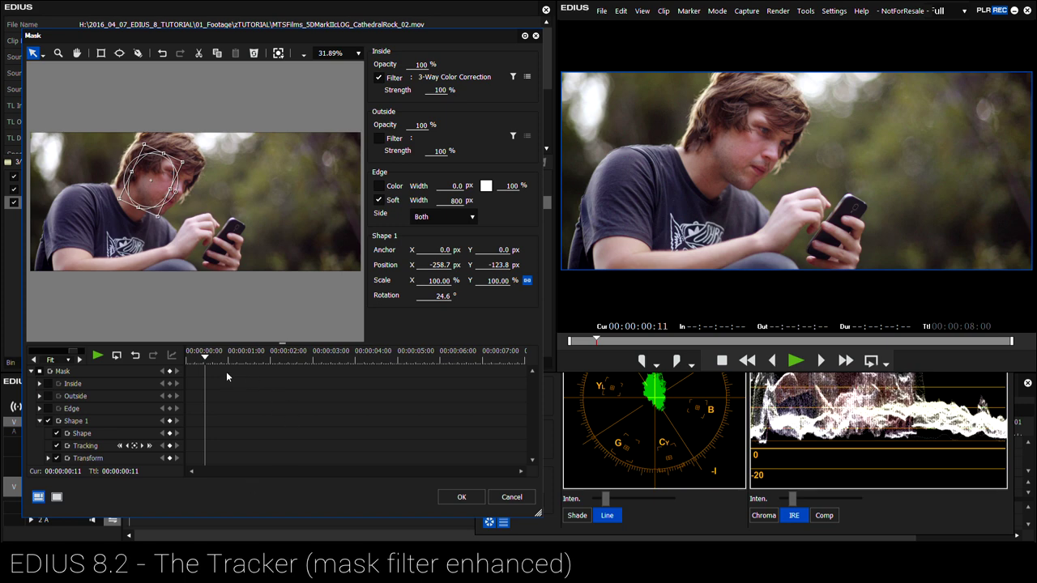
At 00:00:04:13, turn off keyframing for Shape 1 and place the mask over the face at about X -243, Y -61 px.
drag(226, 371, 379, 369)
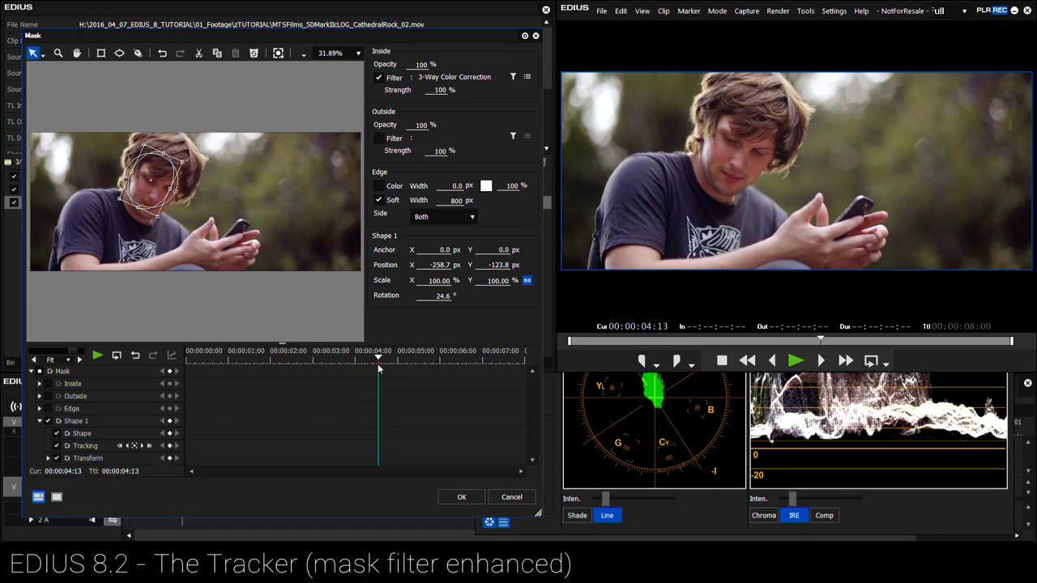
drag(152, 180, 157, 188)
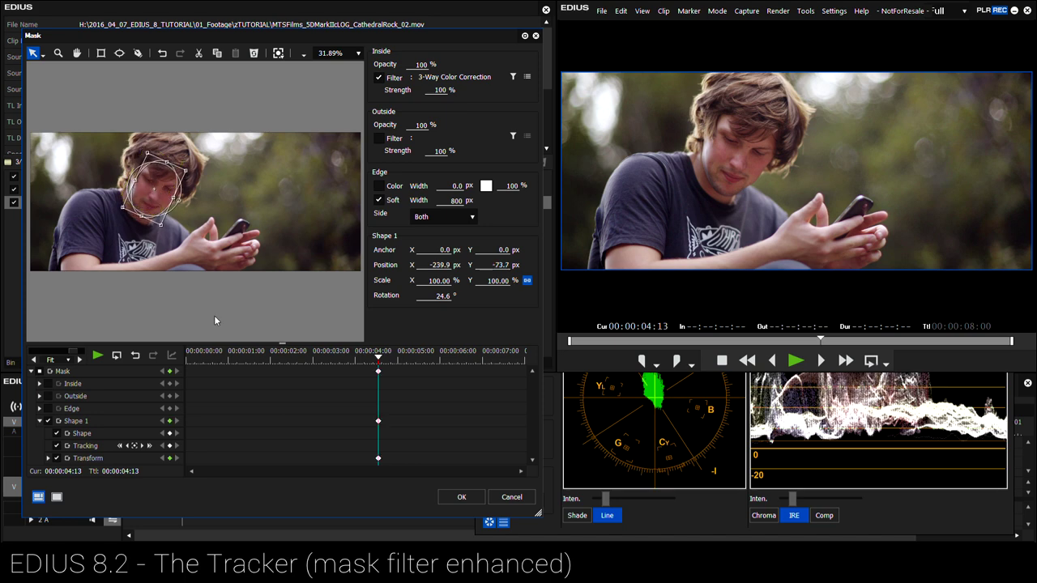
click(49, 421)
drag(159, 181, 158, 184)
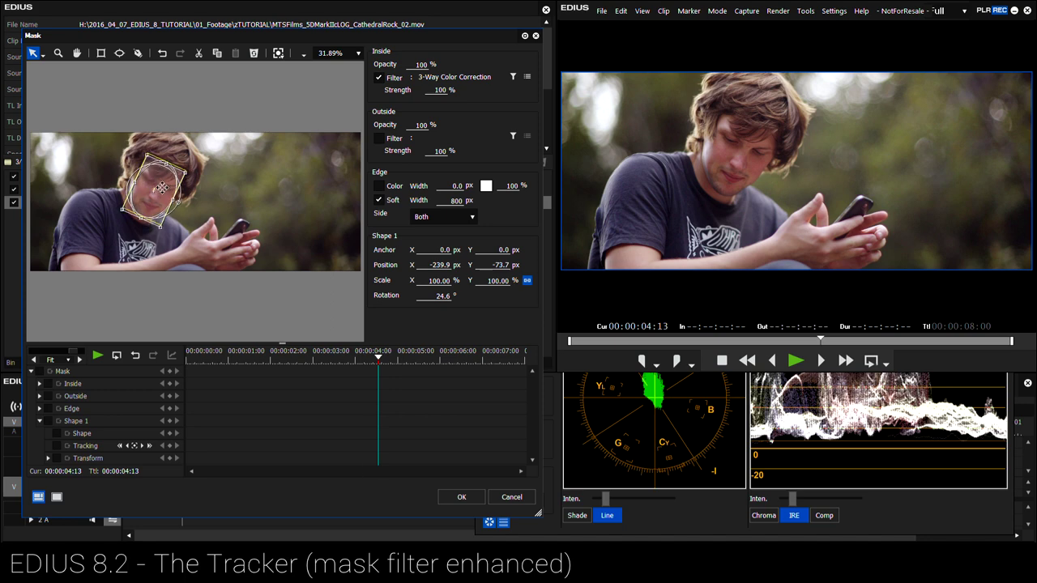
Compare the face with the inside filter off and on, and lower the mask to about X -246, Y -42 px.
click(380, 77)
click(379, 78)
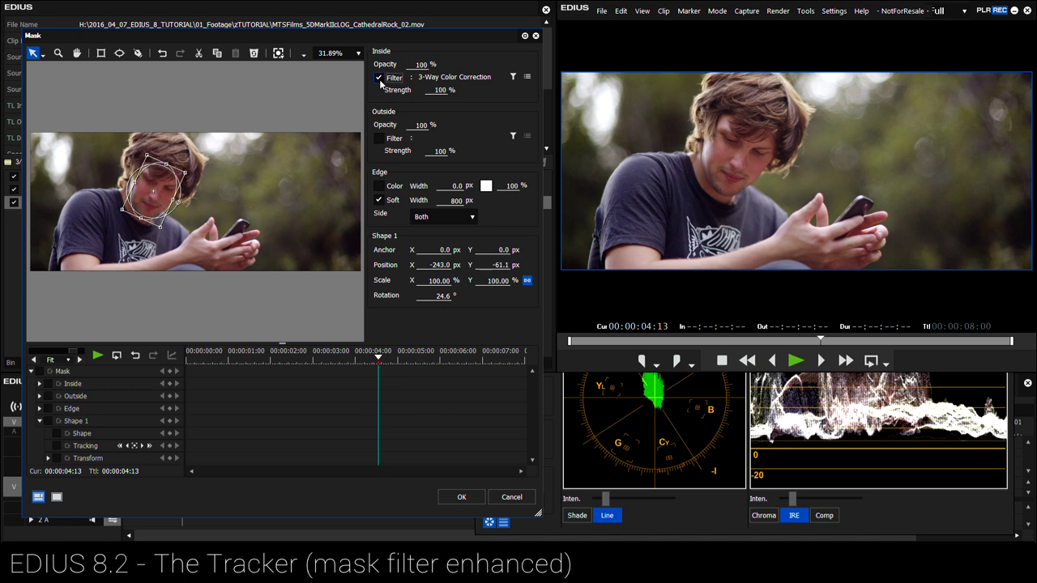
click(380, 79)
click(380, 79)
drag(153, 192, 152, 197)
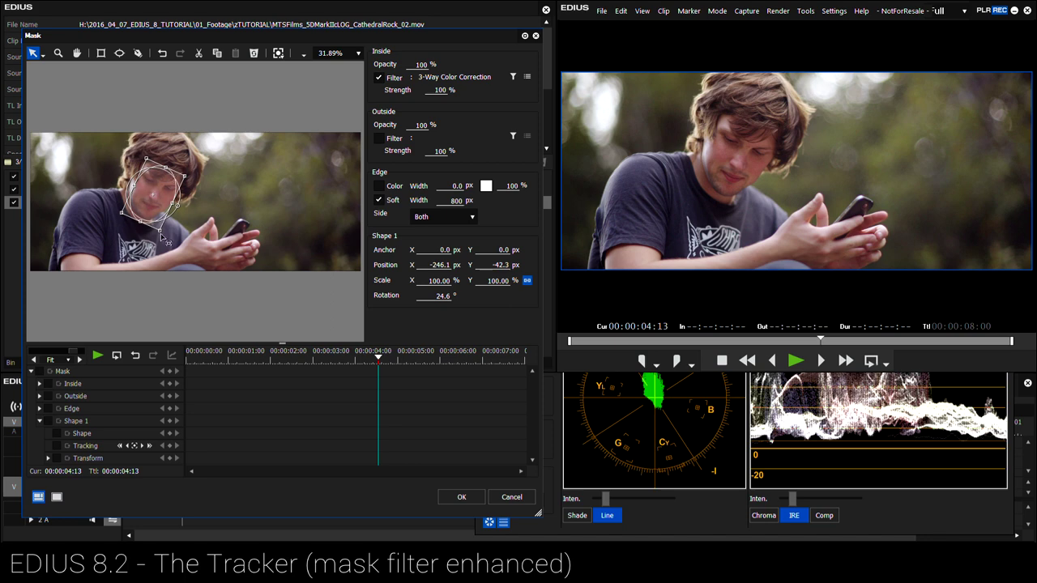
Track the mask forward from 00:00:04:13 to the clip's end, and scrub back through the tracked section.
click(150, 447)
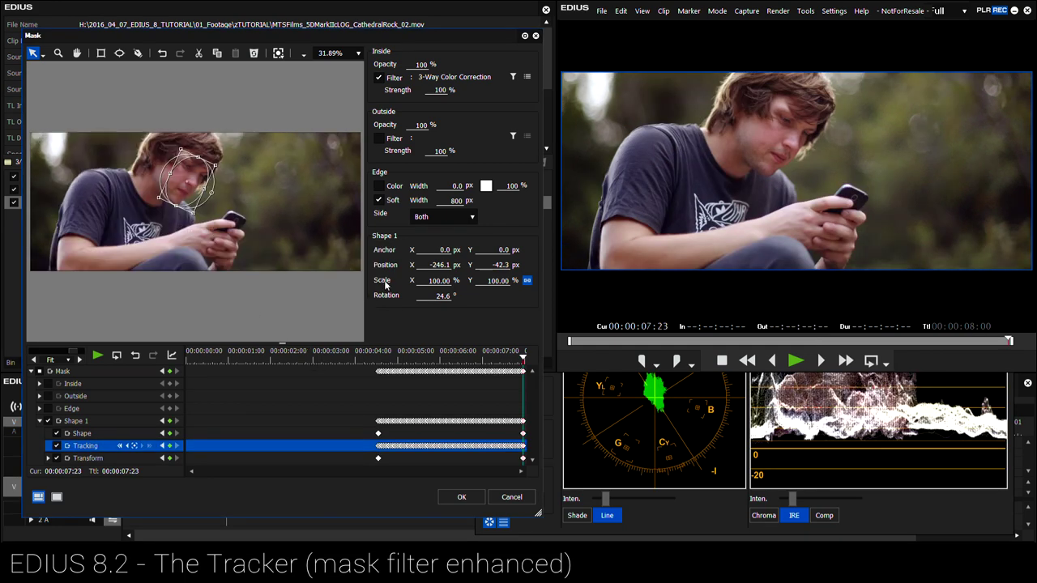
drag(502, 364, 381, 359)
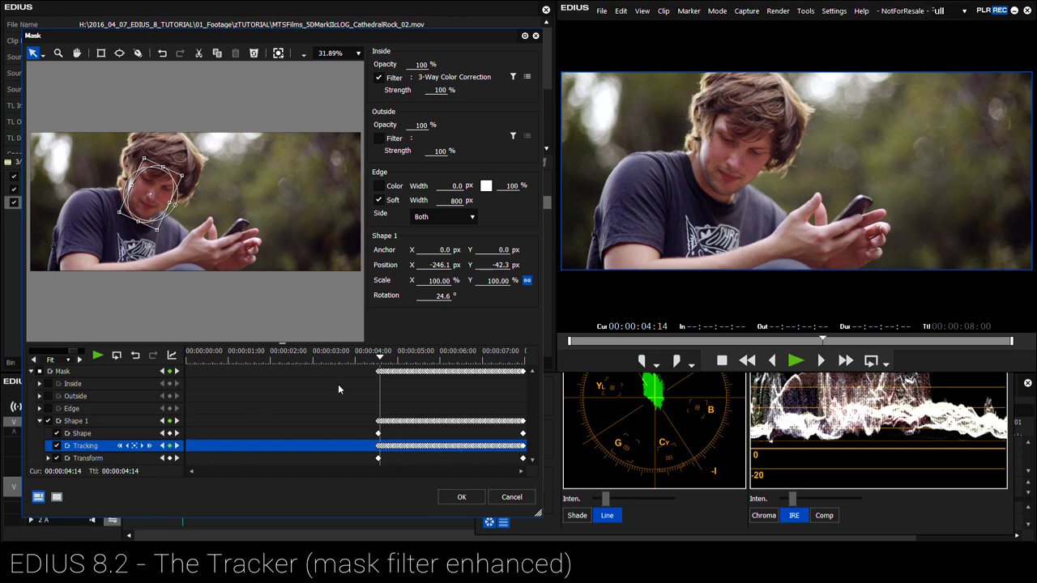
Return to the first tracking keyframe at 00:00:04:13 and track the mask backward to the clip's start.
key(Left)
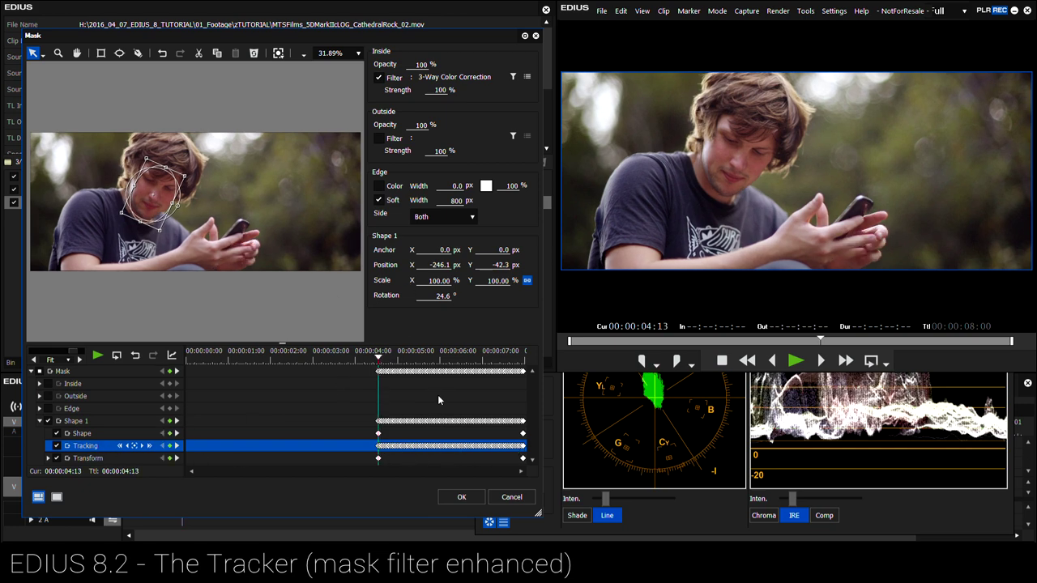
mouse_move(378, 357)
mouse_down()
mouse_move(344, 357)
mouse_move(377, 357)
mouse_up()
click(121, 446)
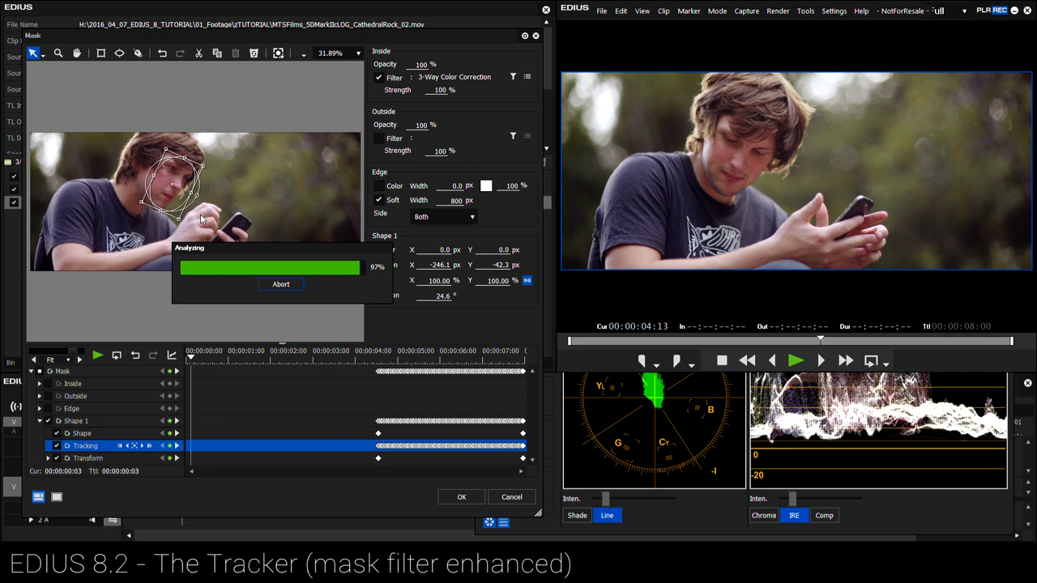
Go to the clip's start and scrub through the tracked face mask up to 00:00:03:18 to check how it follows.
mouse_move(198, 357)
mouse_down()
mouse_move(380, 368)
mouse_move(193, 360)
mouse_up()
click(173, 357)
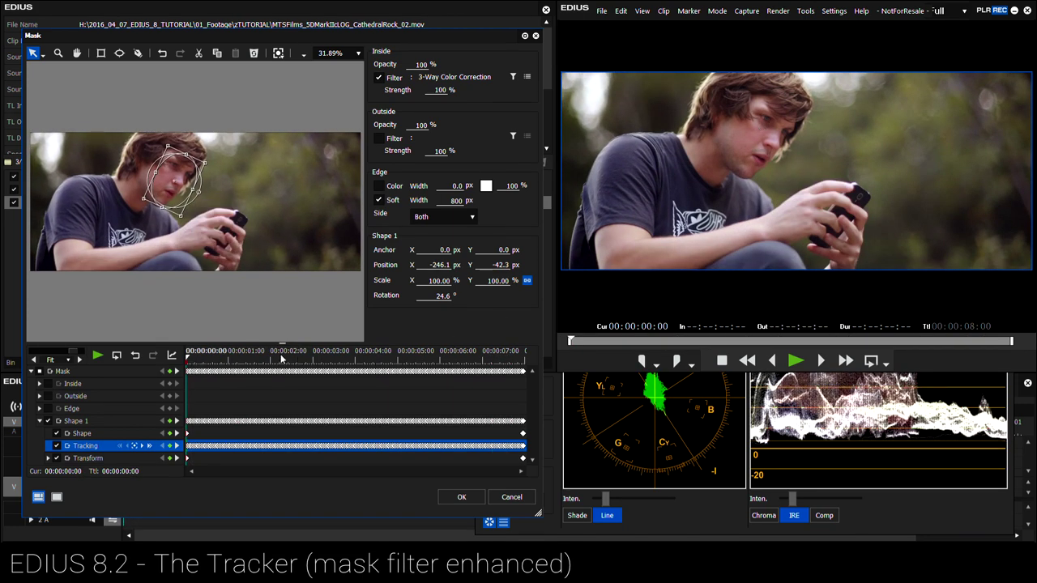
drag(226, 356, 314, 375)
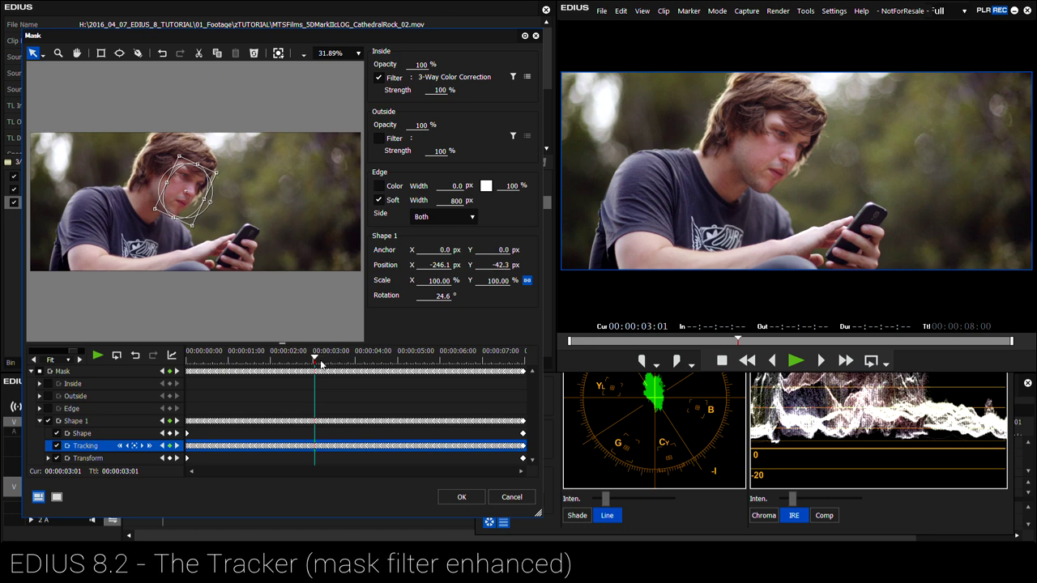
drag(317, 365, 345, 364)
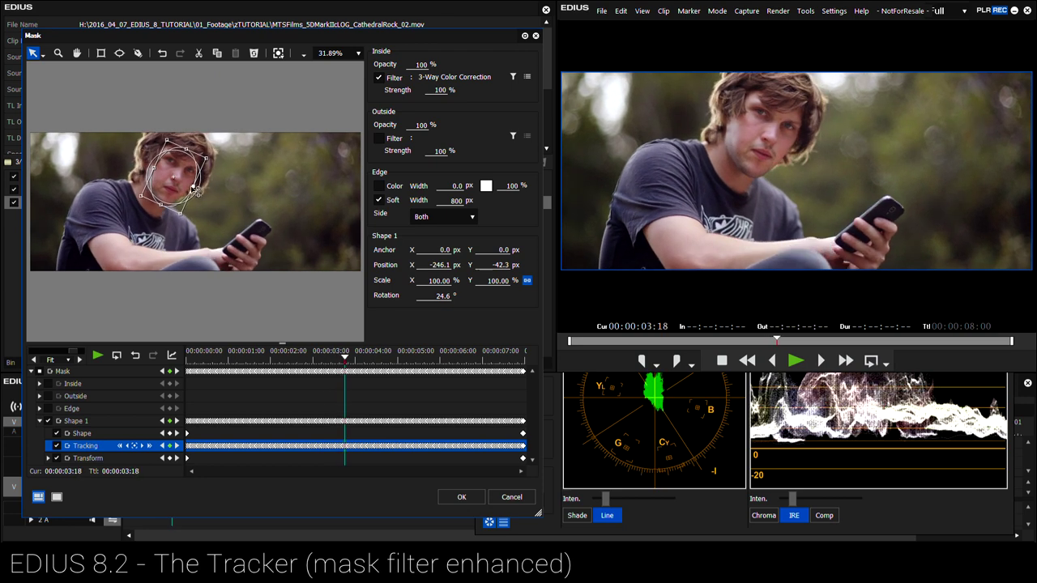
Correct the face mask at 00:00:03:18, at 00:00:03:07 (X about -290 px, rotation 40.4°) and at the start (about X -287, Y -58 px), and apply the filter.
drag(193, 190, 200, 197)
drag(345, 365, 325, 361)
drag(209, 208, 198, 217)
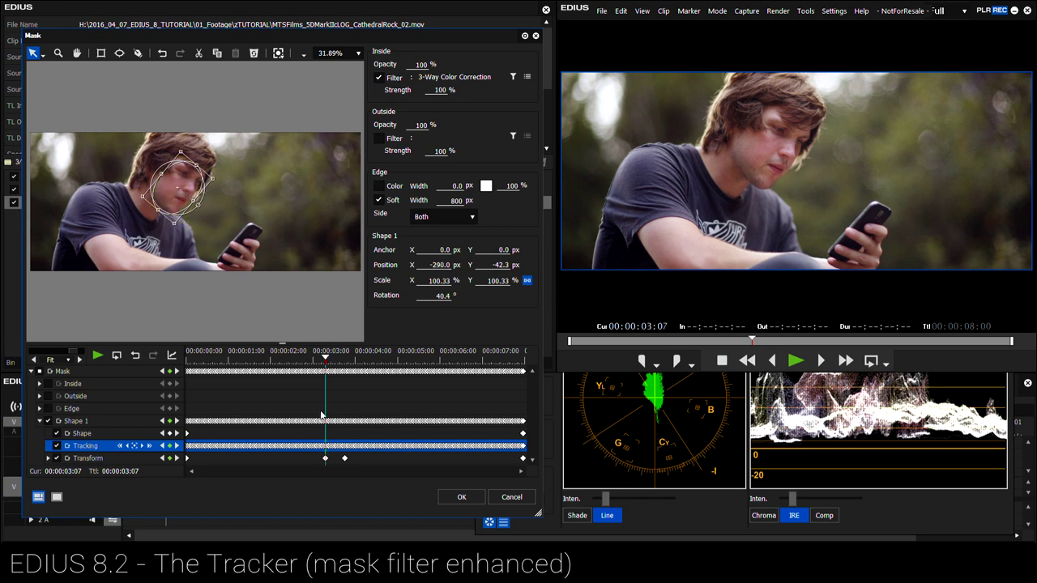
drag(329, 365, 186, 366)
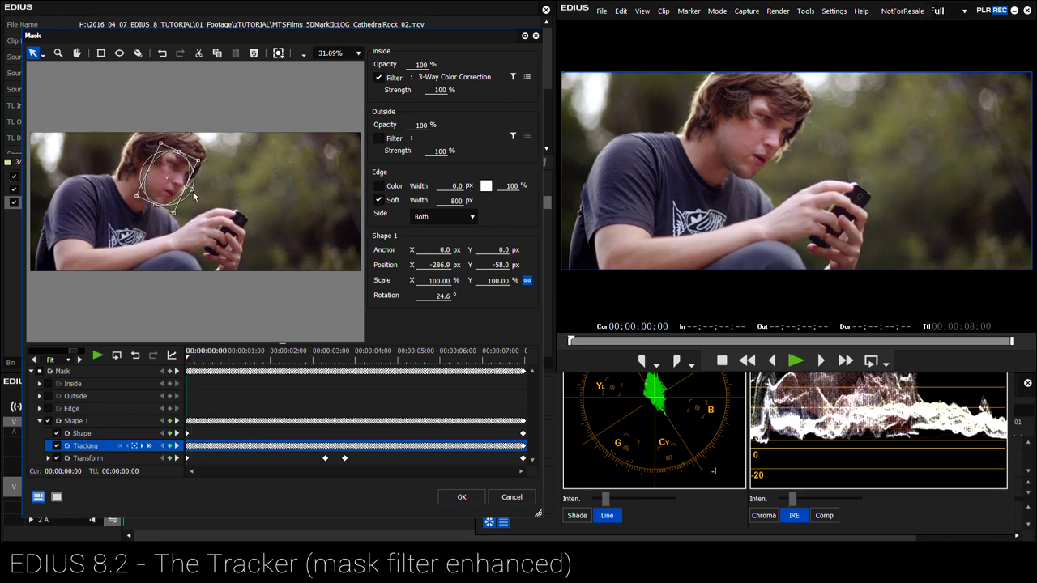
drag(191, 359, 512, 388)
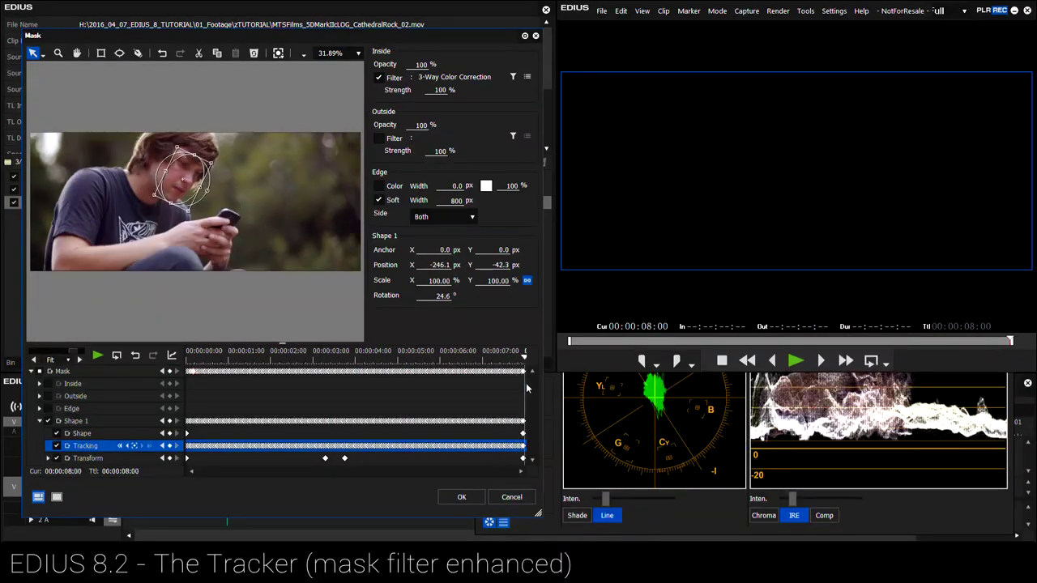
click(457, 496)
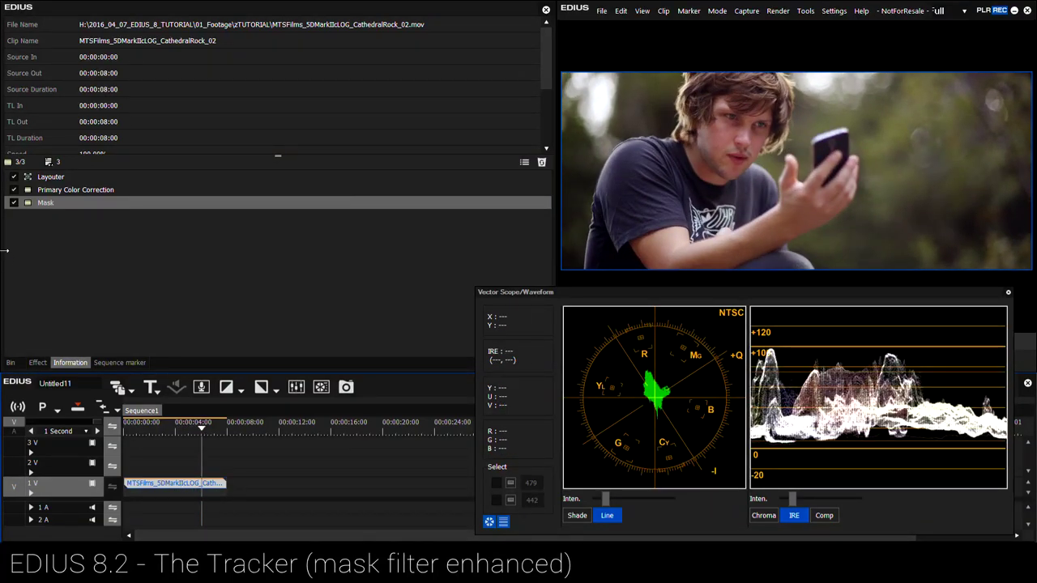
Compare the footage with the Mask filter off and on, scrub the timeline to other frames, and select the Primary Color Correction filter.
click(13, 203)
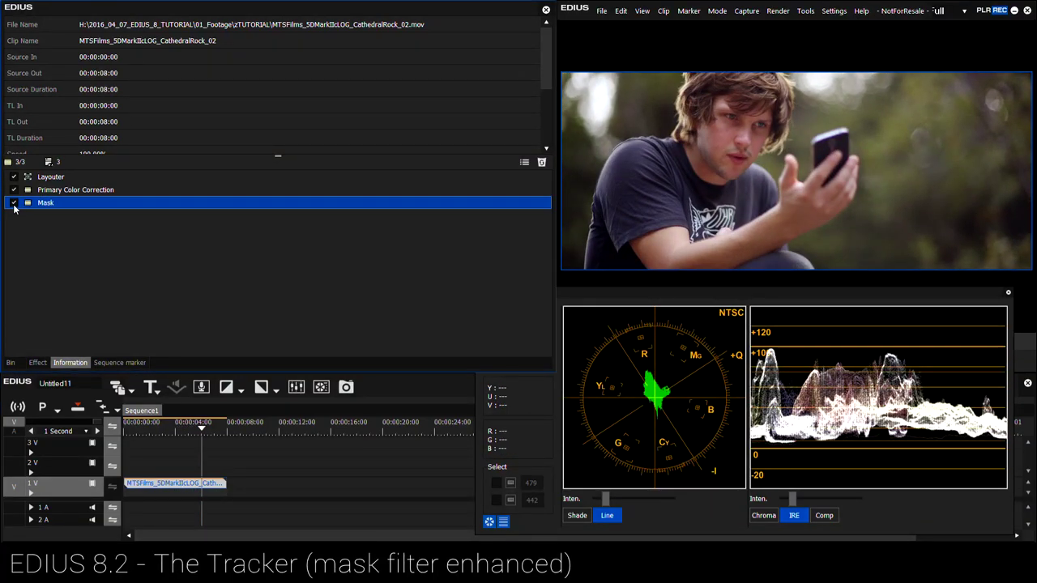
click(14, 203)
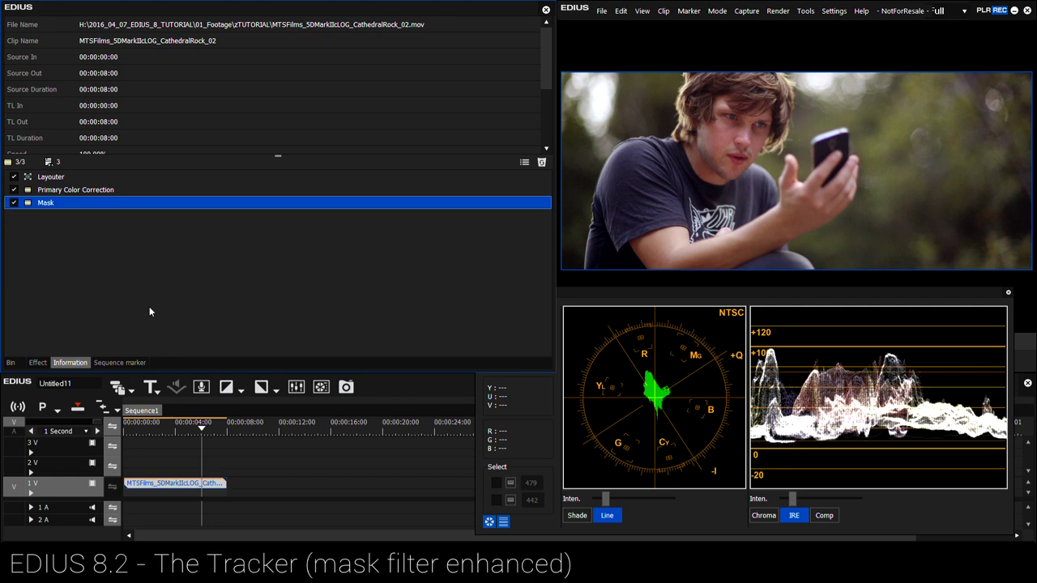
click(179, 435)
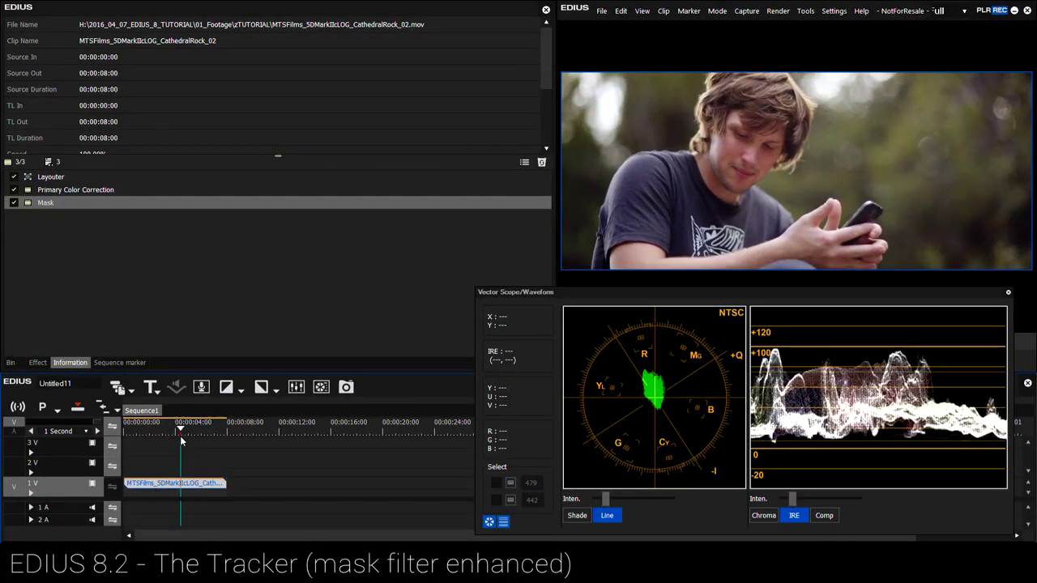
drag(167, 436, 175, 439)
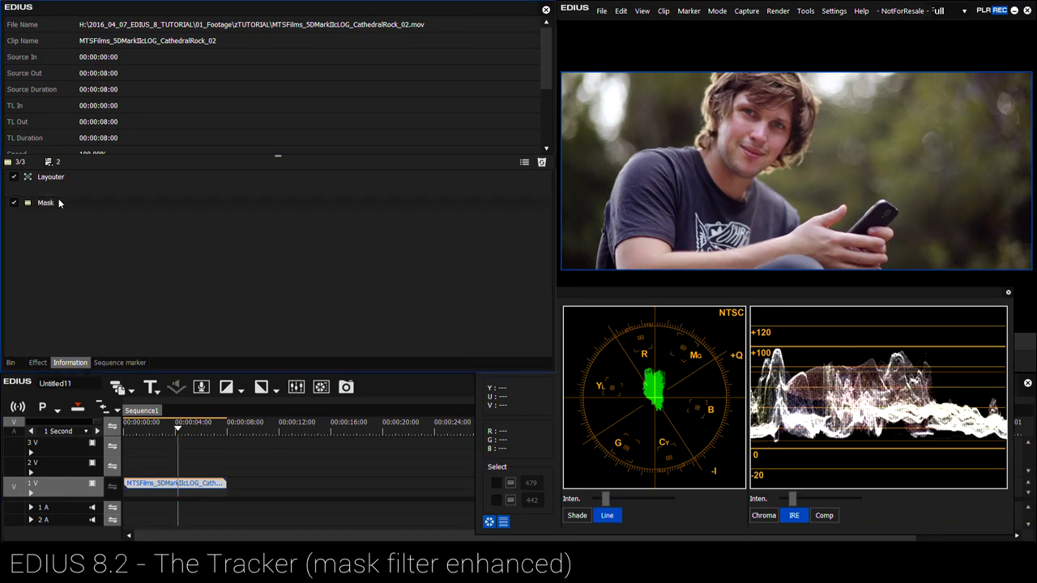
key(ctrl+z)
click(62, 192)
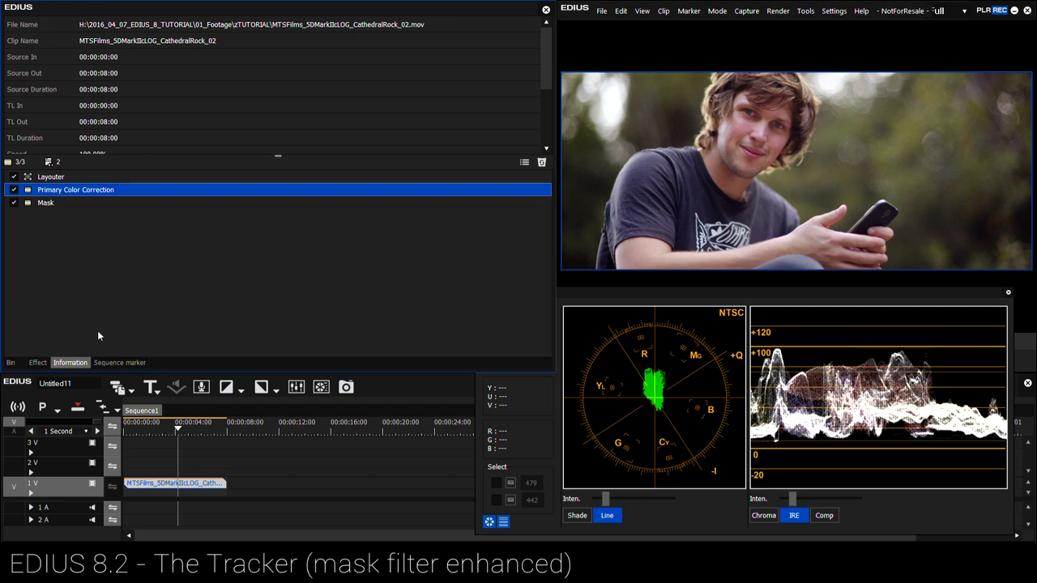
Delete the clip from track 1 V and browse the zTUTORIAL bin to the MTSFilms_5DMarkIIcLOG_CathedralRock_04 clip.
click(211, 483)
key(Delete)
click(10, 362)
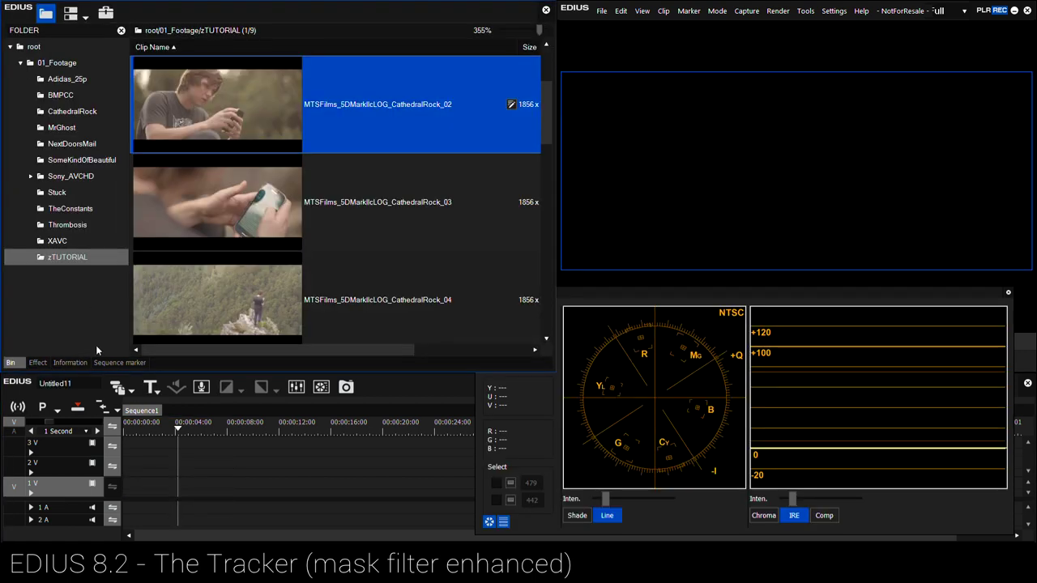
click(232, 200)
key(Down)
key(Down)
key(Up)
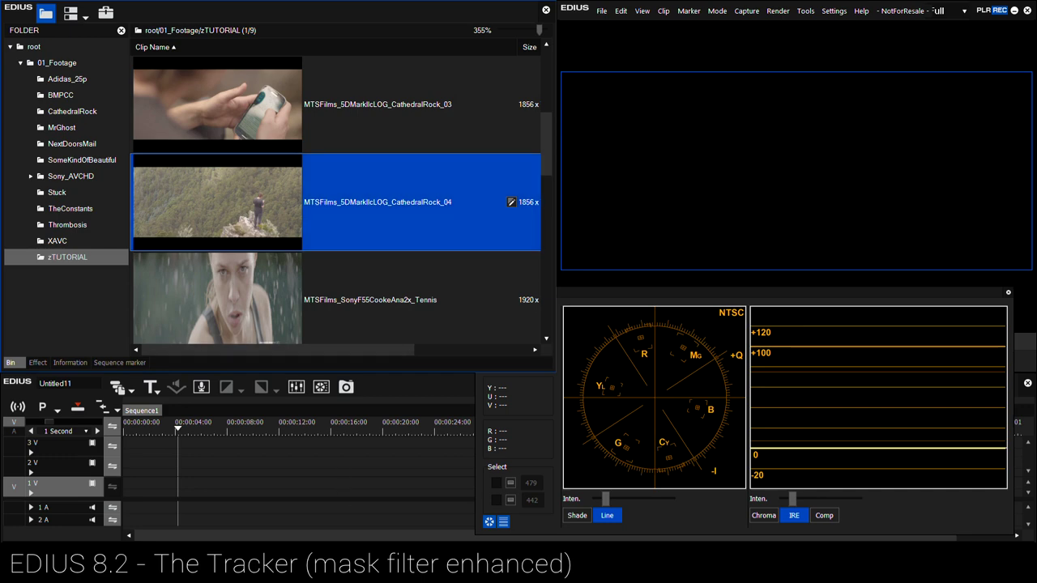
Switch to the browser and look through the downloadable clips and EDIUS 8.2 presets on the mattscottvisuals.com downloads page.
key(alt+Tab)
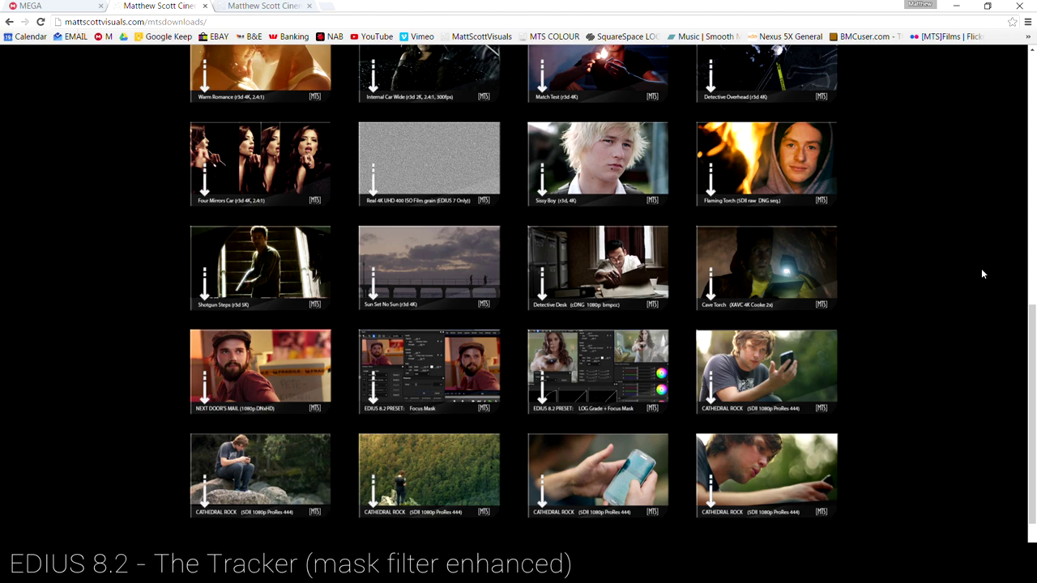
scroll(1034, 289, up, 10)
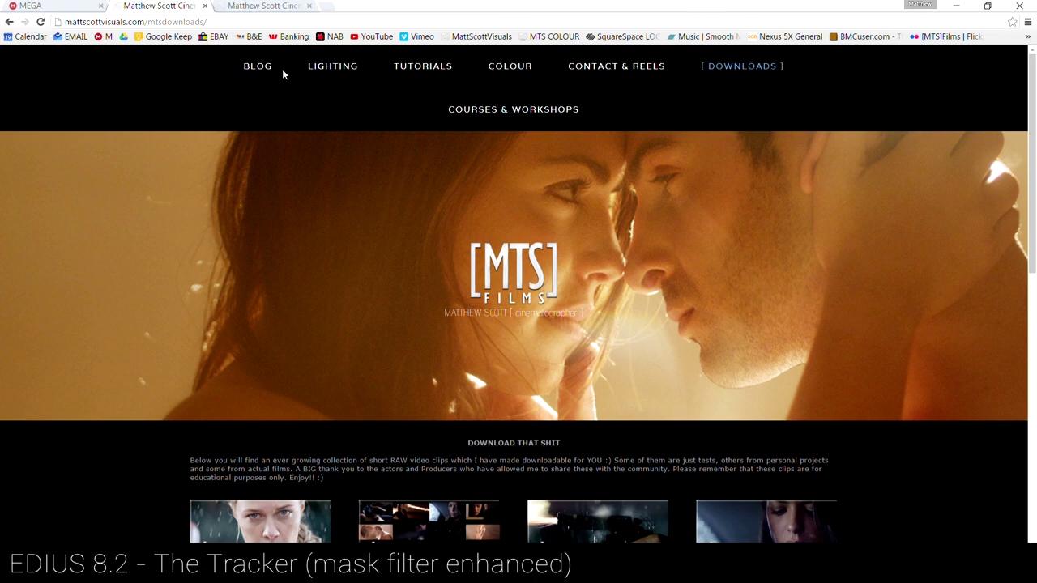
click(736, 66)
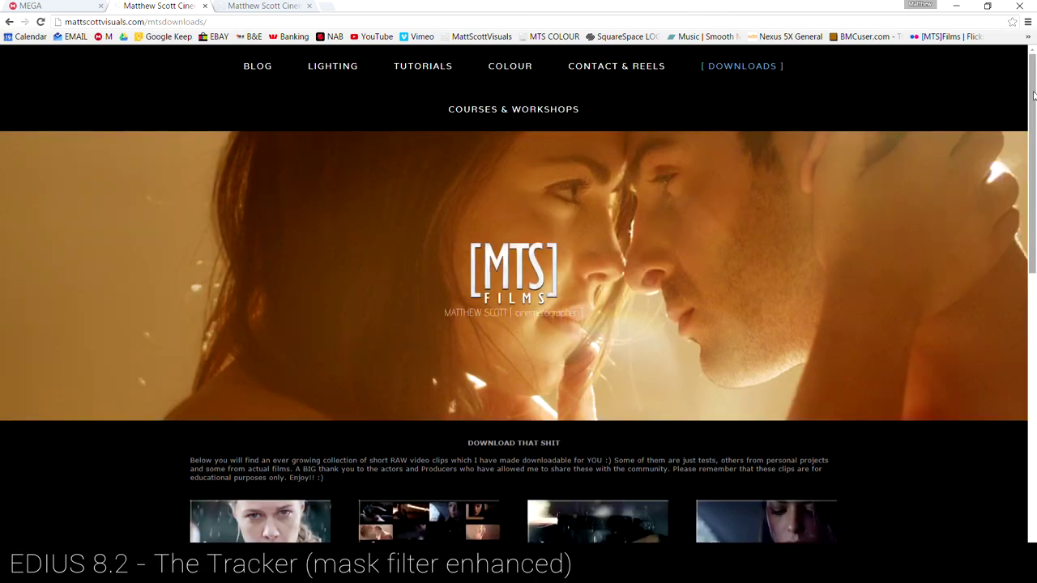
drag(1033, 96, 1031, 308)
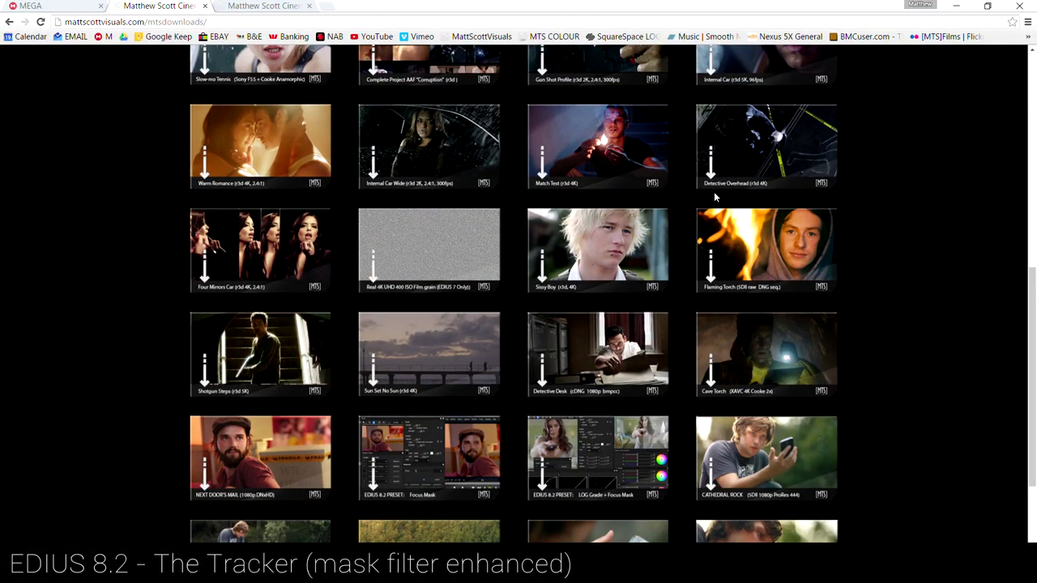
click(1034, 167)
drag(1034, 174, 1023, 472)
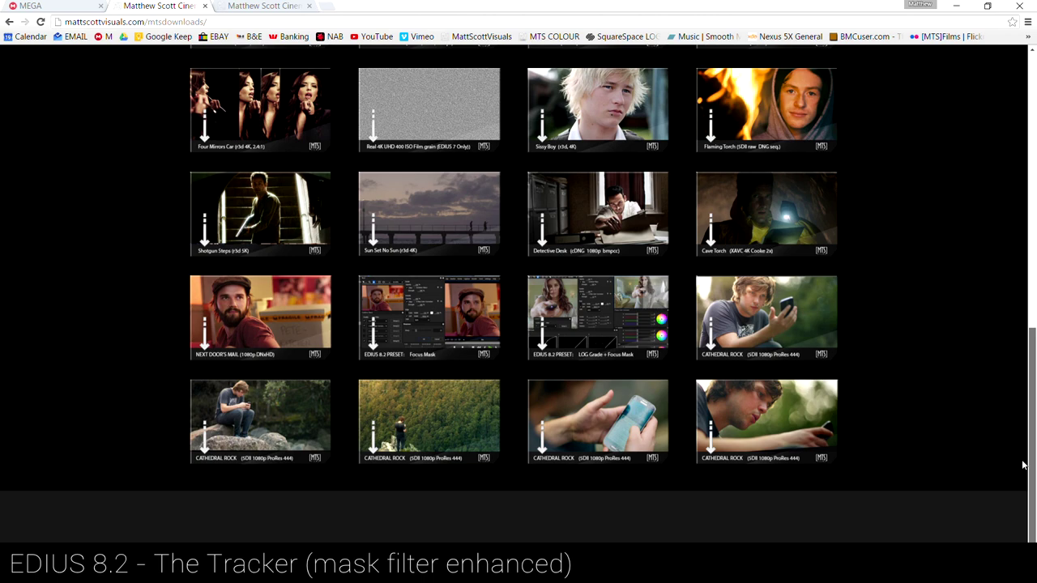
drag(1020, 442, 1032, 327)
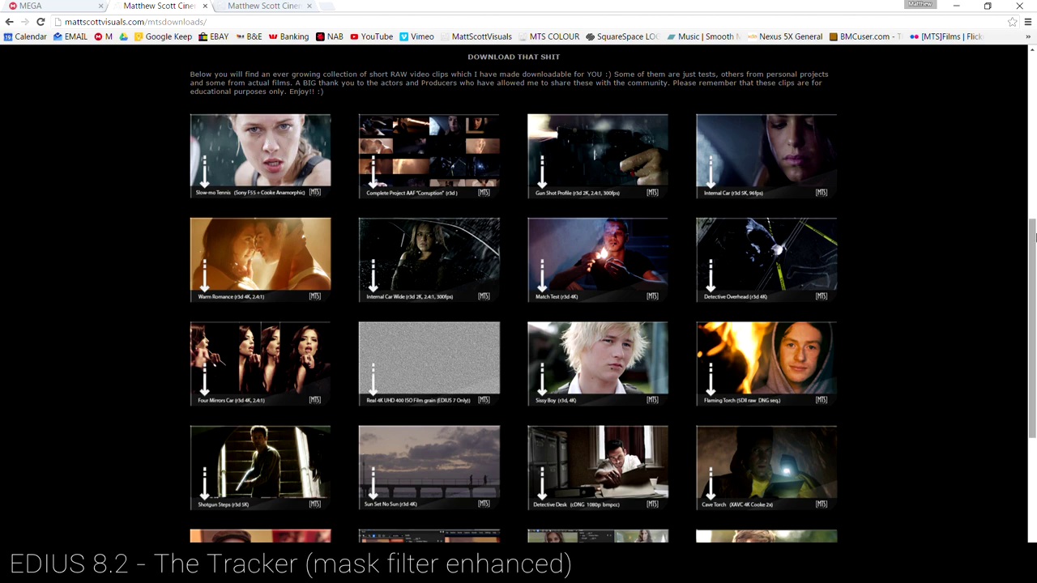
drag(1032, 308, 1032, 416)
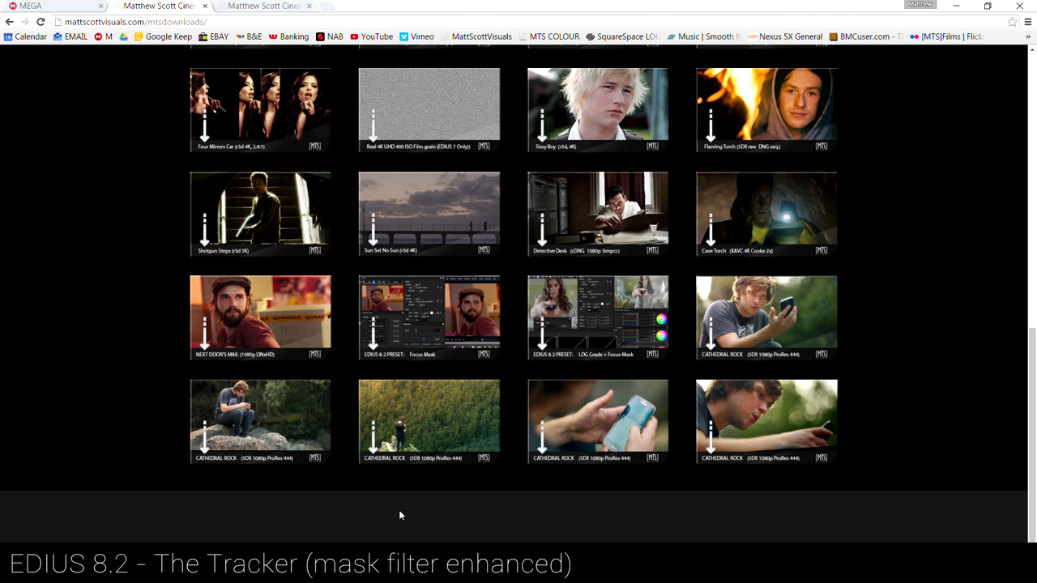
Return to EDIUS, close the Vector Scope/Waveform, place MTSFilms_SonyF55CookeAna2x_Tennis at the start of track 1 V and go to 00:00:02:13.
key(alt+Tab)
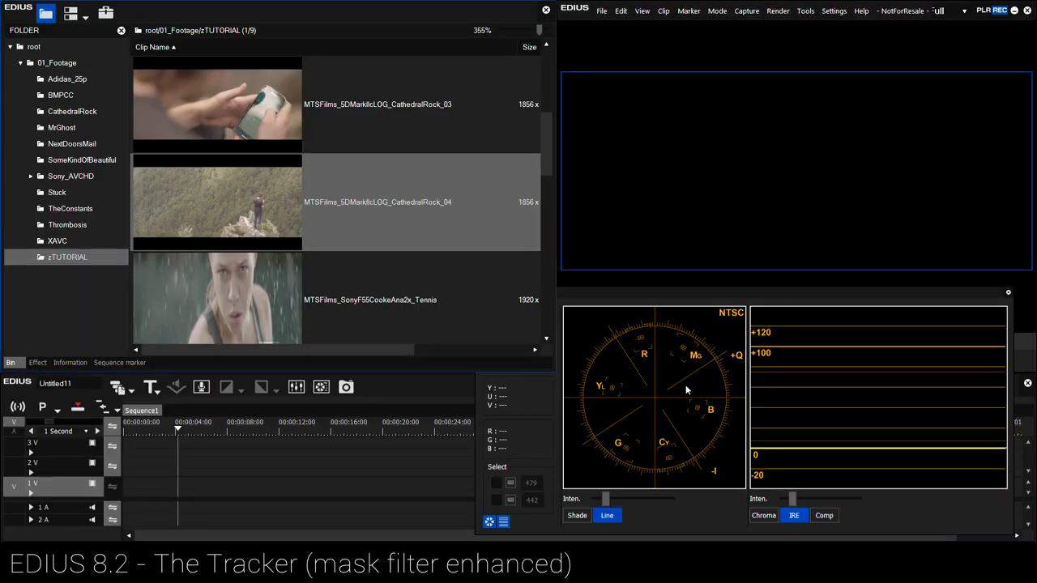
click(1008, 293)
click(275, 259)
scroll(243, 227, down, 1)
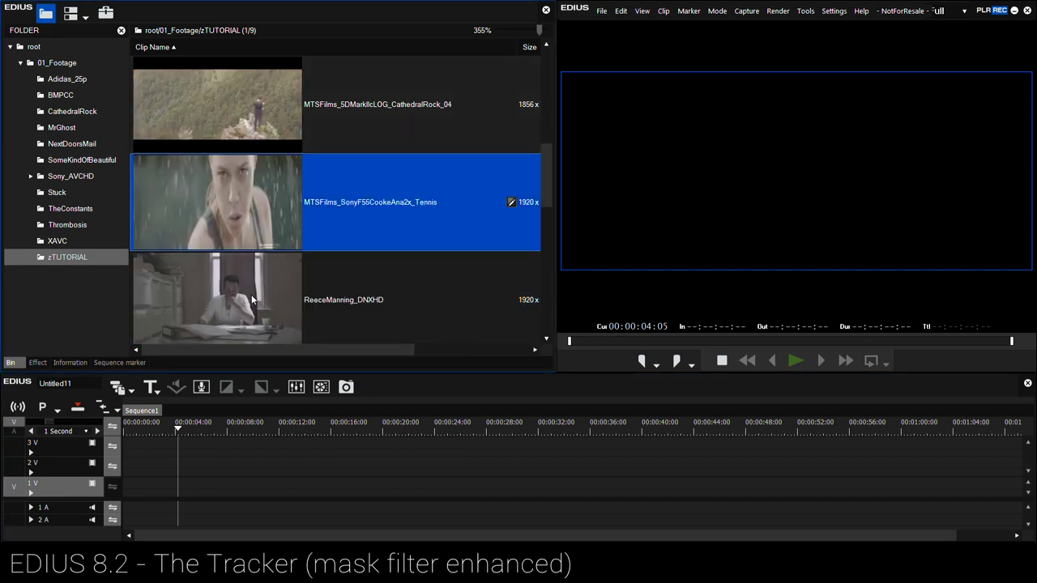
drag(251, 214, 147, 478)
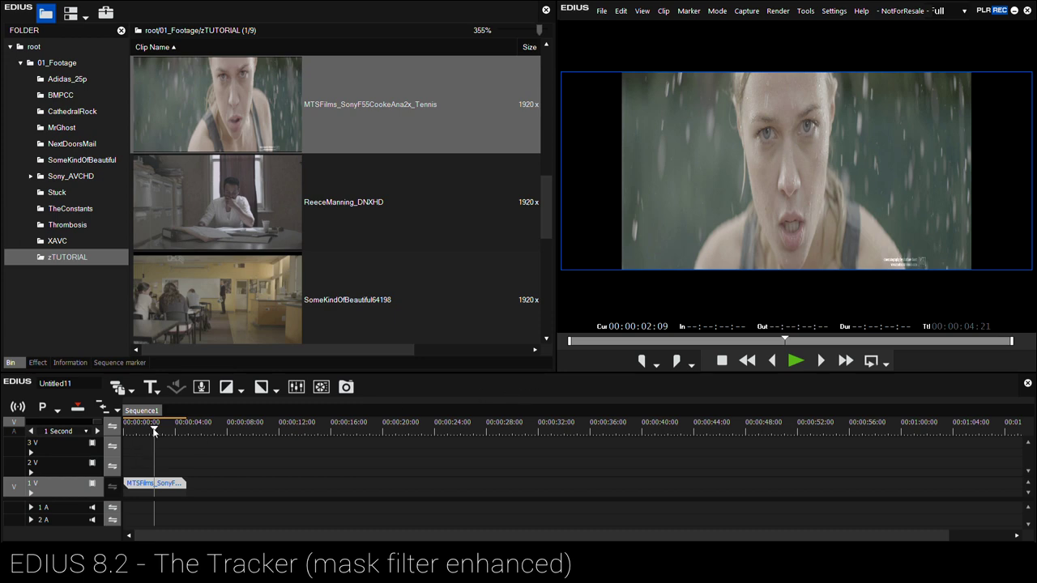
mouse_move(154, 431)
mouse_down()
mouse_move(144, 431)
mouse_move(156, 432)
mouse_up()
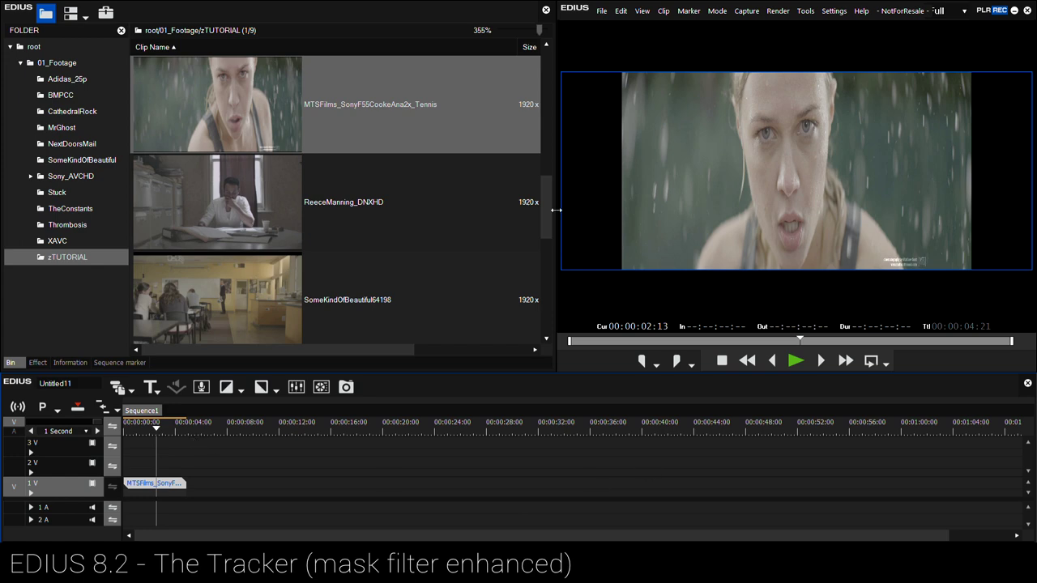
Select the Tennis clip on the timeline, open its Layouter and widen the Layouter window.
click(156, 486)
click(70, 363)
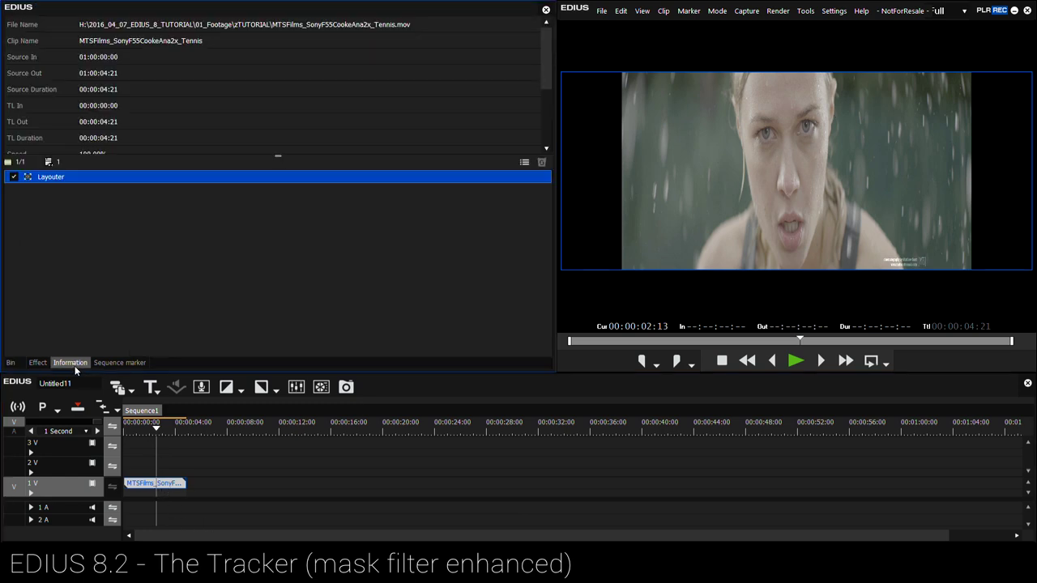
double_click(56, 177)
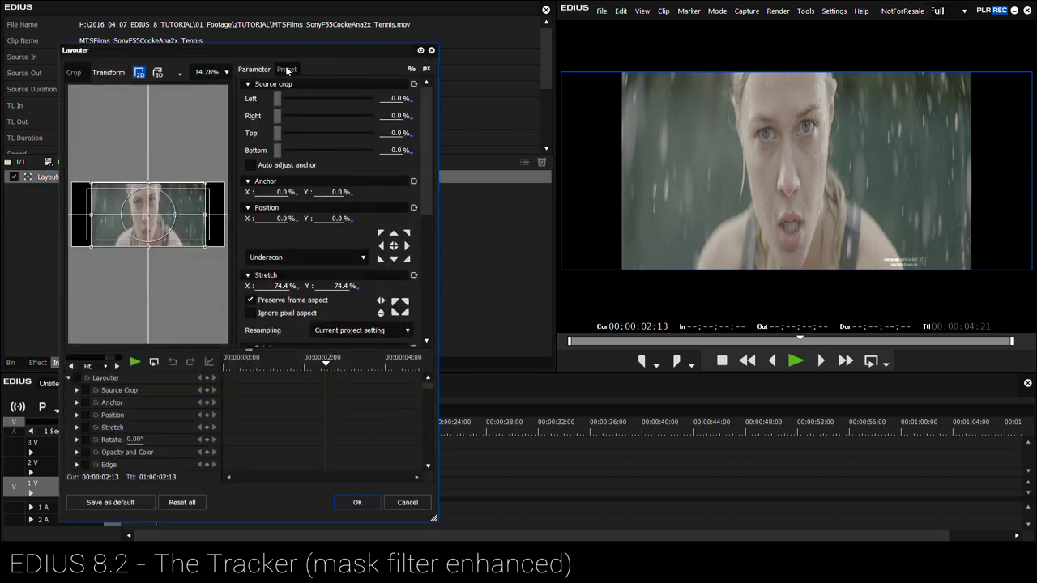
drag(270, 49, 344, 35)
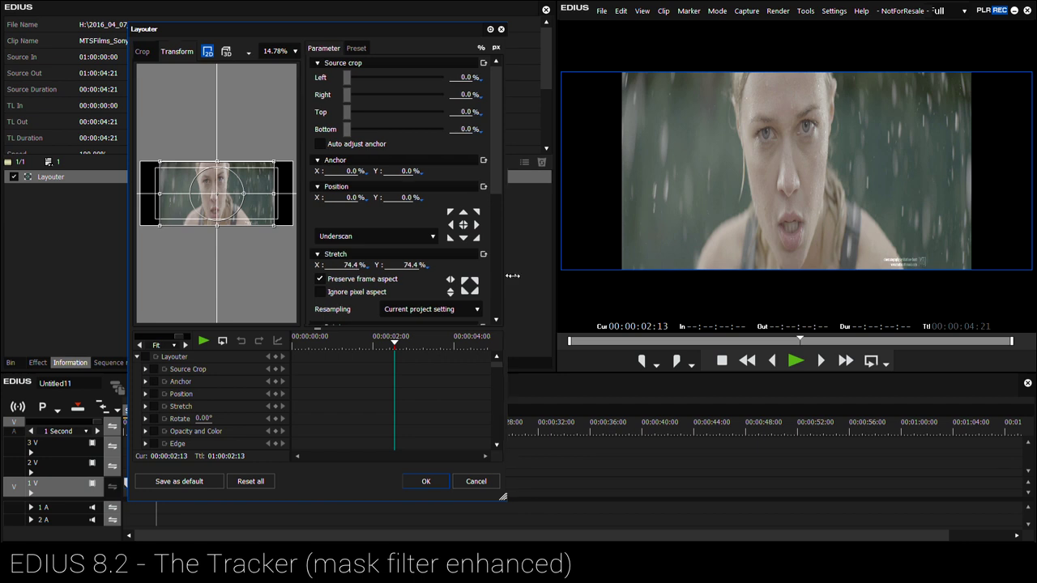
drag(501, 278, 574, 281)
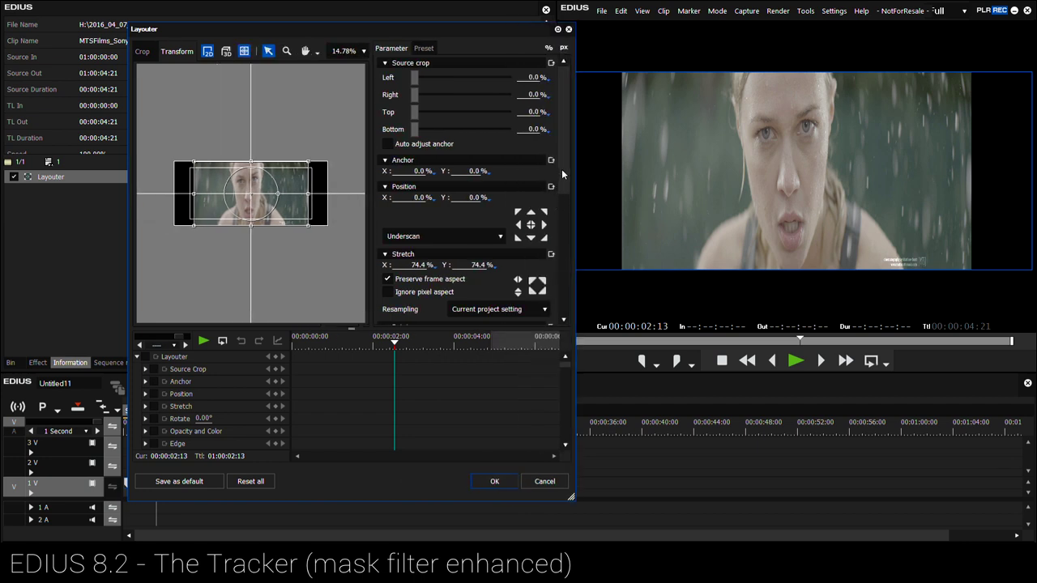
Try shrinking the clip to 32.6% in 2D mode and turning it about -42° around Y at 77.2% in 3D mode, and discard the changes.
drag(562, 168, 565, 119)
mouse_move(294, 187)
mouse_down()
mouse_move(288, 200)
mouse_move(276, 193)
mouse_up()
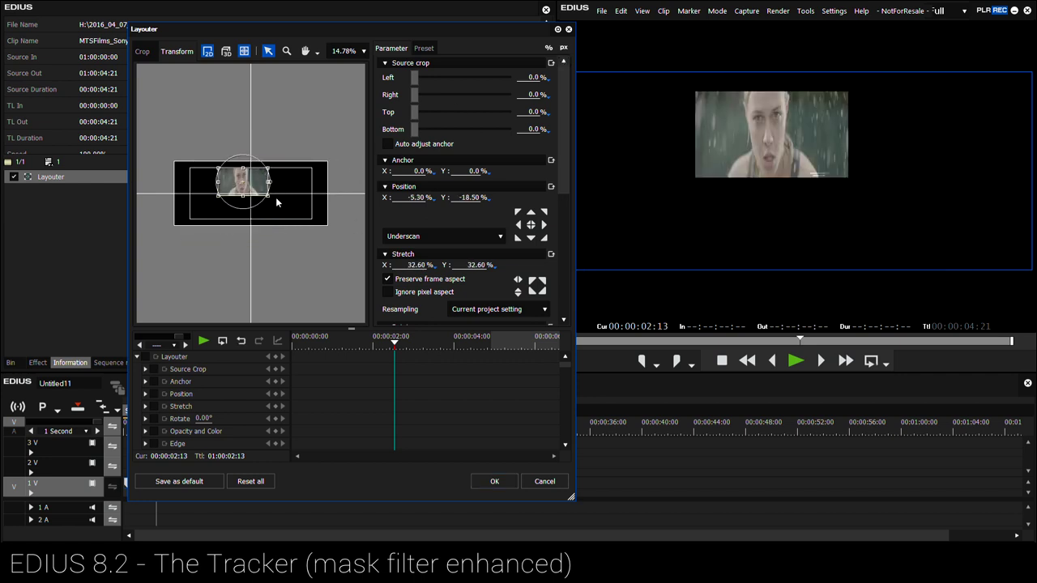
click(226, 51)
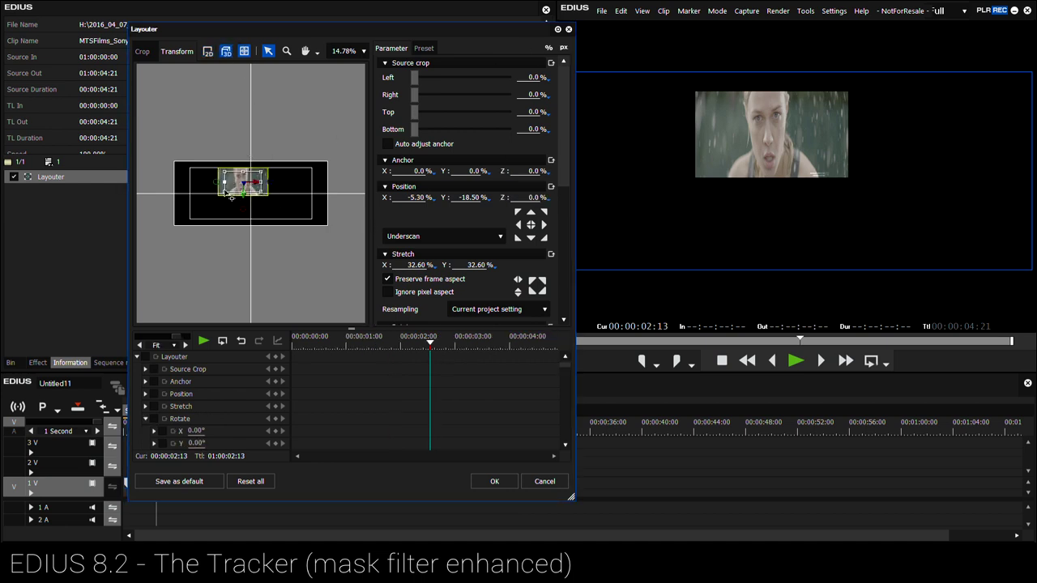
drag(231, 196, 214, 191)
drag(221, 188, 250, 207)
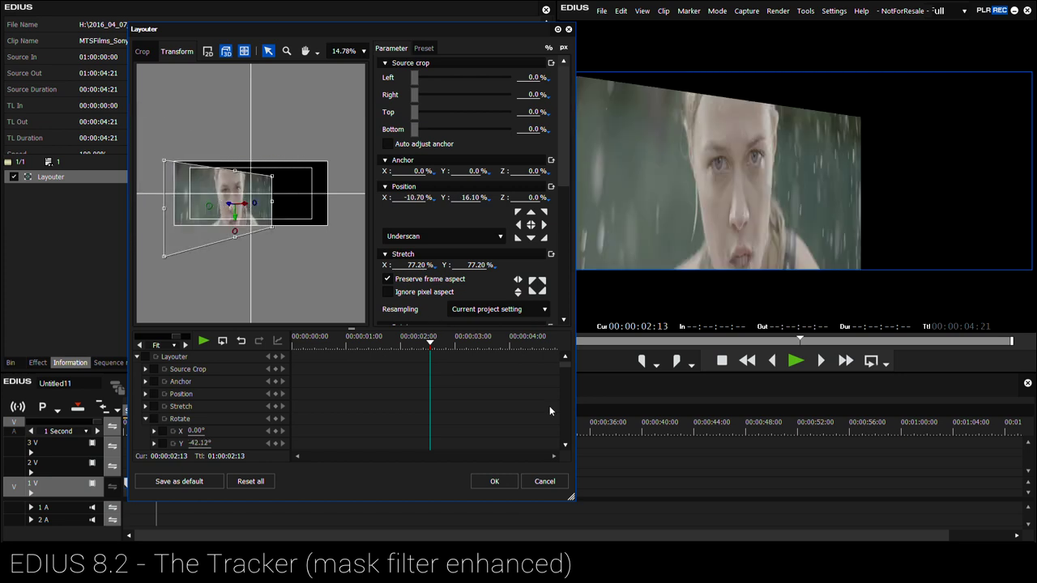
click(545, 481)
click(368, 281)
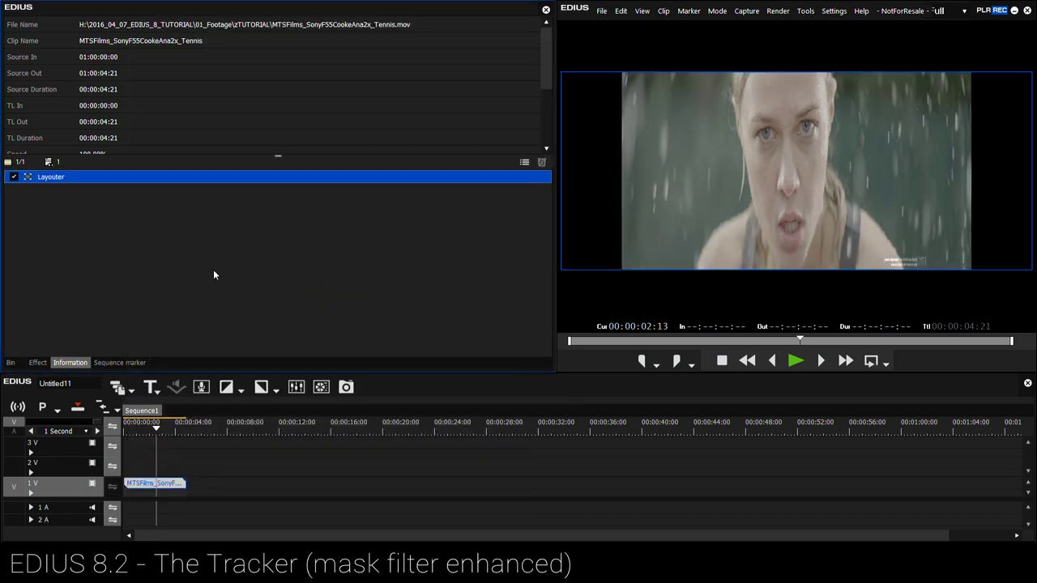
Reopen the Tennis clip's Layouter, turn off Preserve frame aspect and stretch the clip to 150% in X and 75% in Y.
double_click(43, 177)
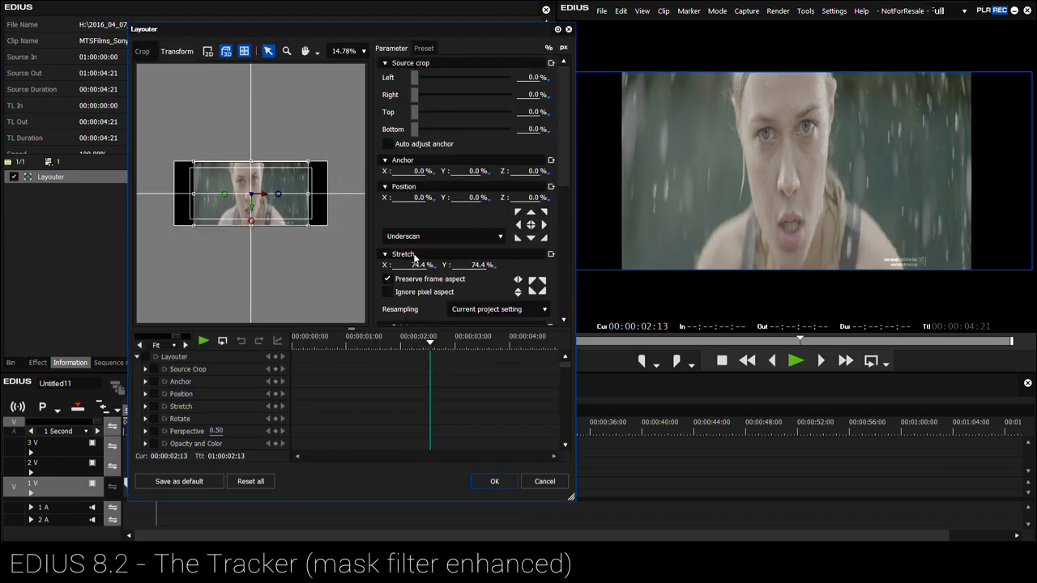
click(387, 279)
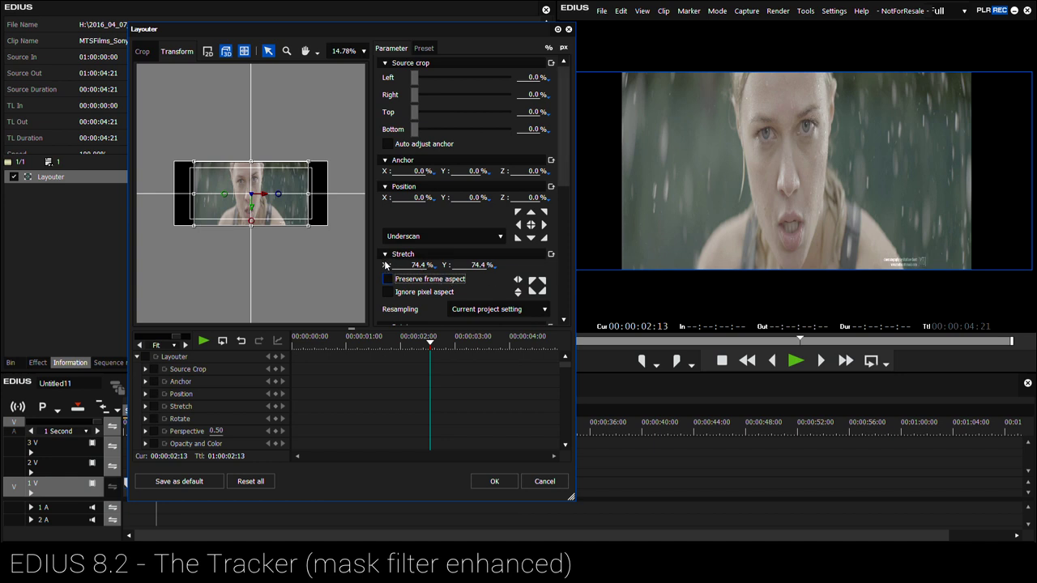
drag(420, 268, 482, 276)
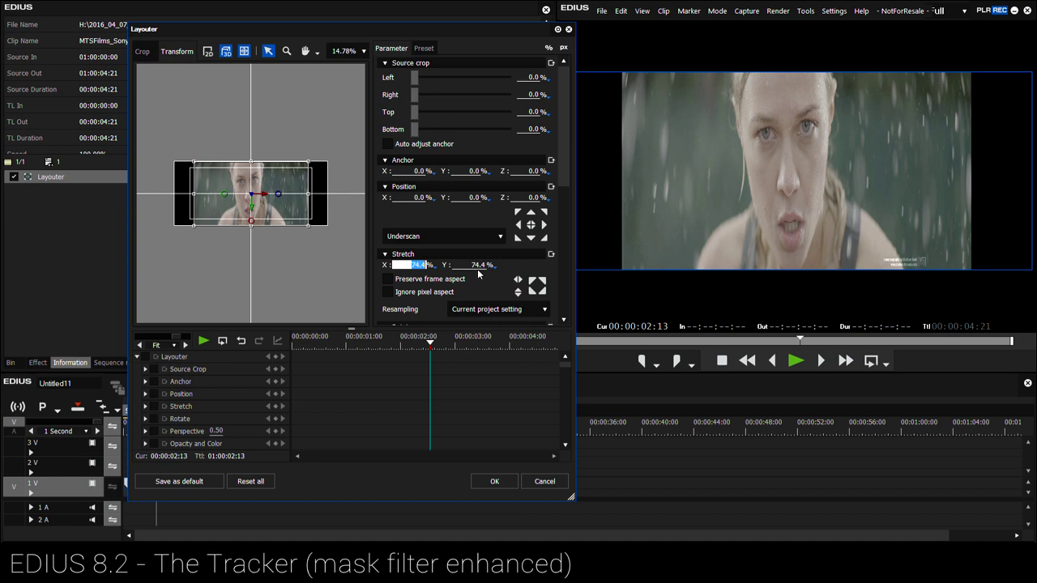
text(150)
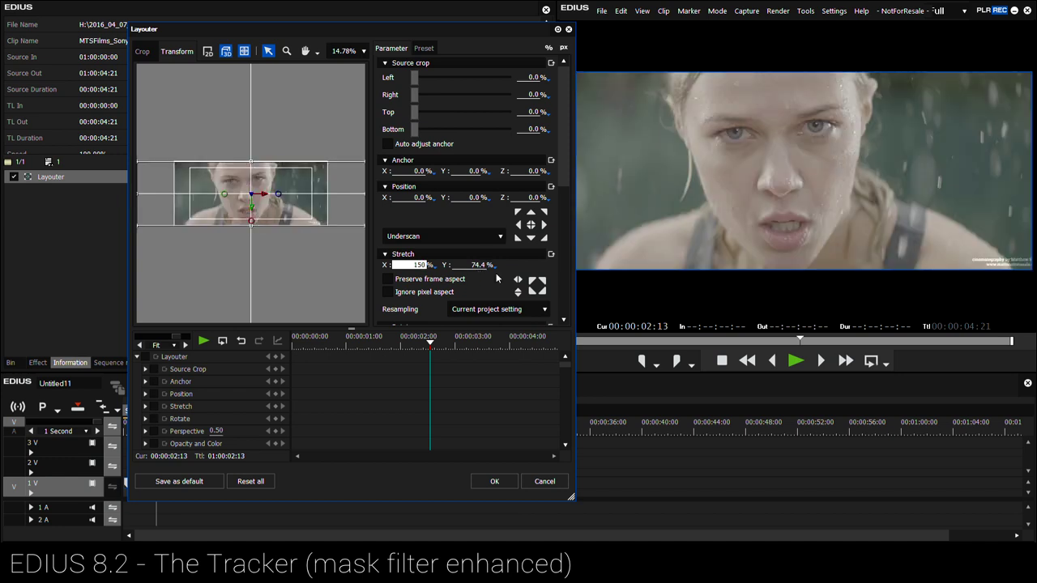
key(Tab)
text(75)
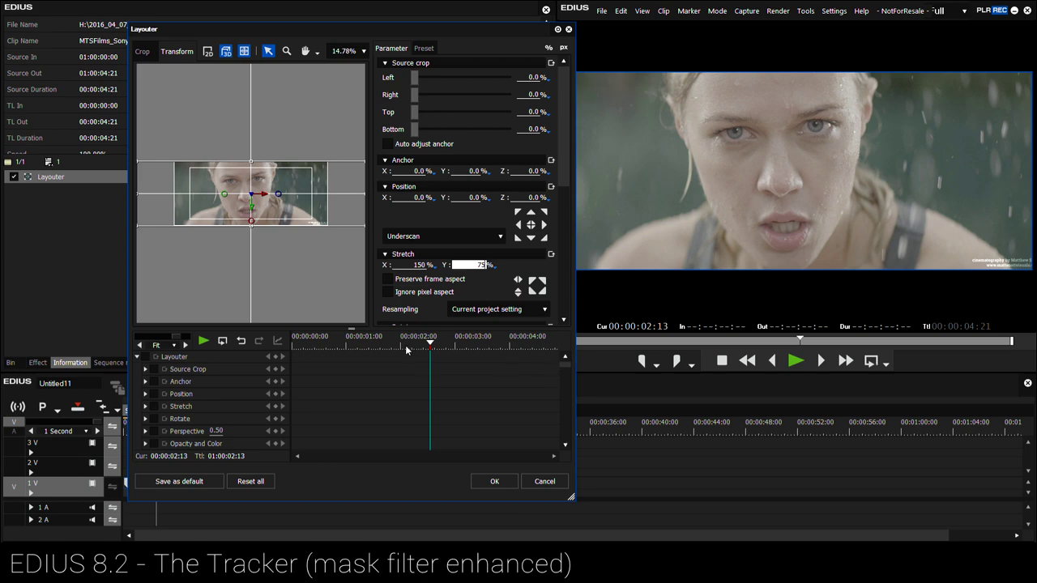
Reframe the clip at 00:00:03:19 with a Position X of -6.10% and check the framing at 00:00:02:11.
drag(407, 345, 498, 361)
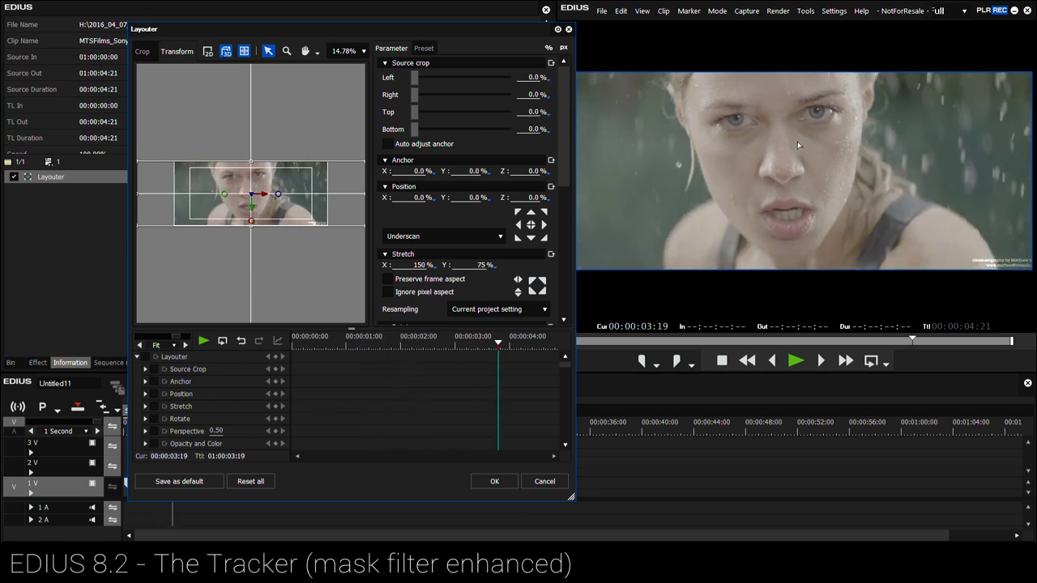
drag(417, 198, 429, 243)
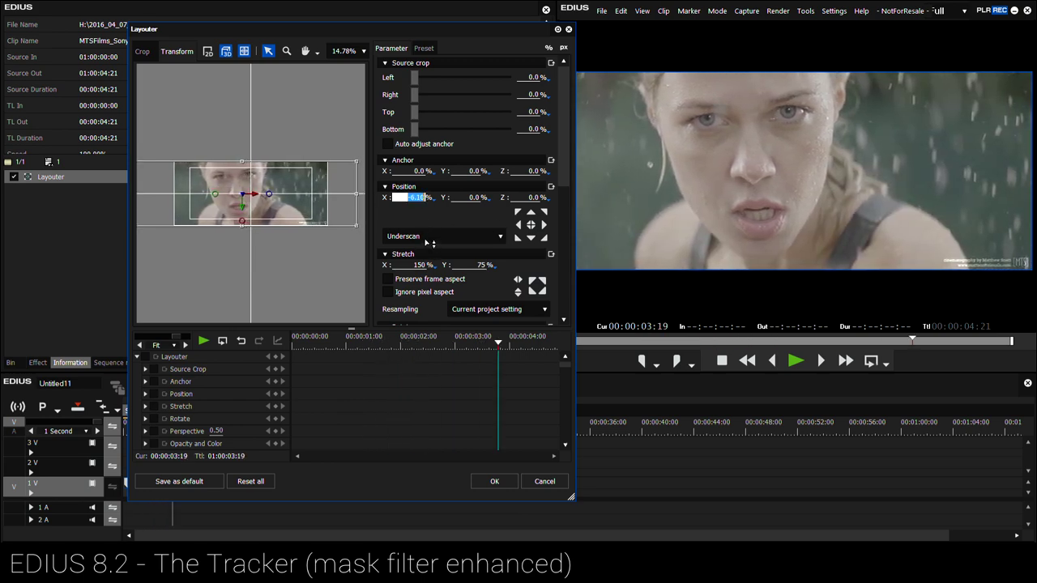
drag(455, 345, 426, 356)
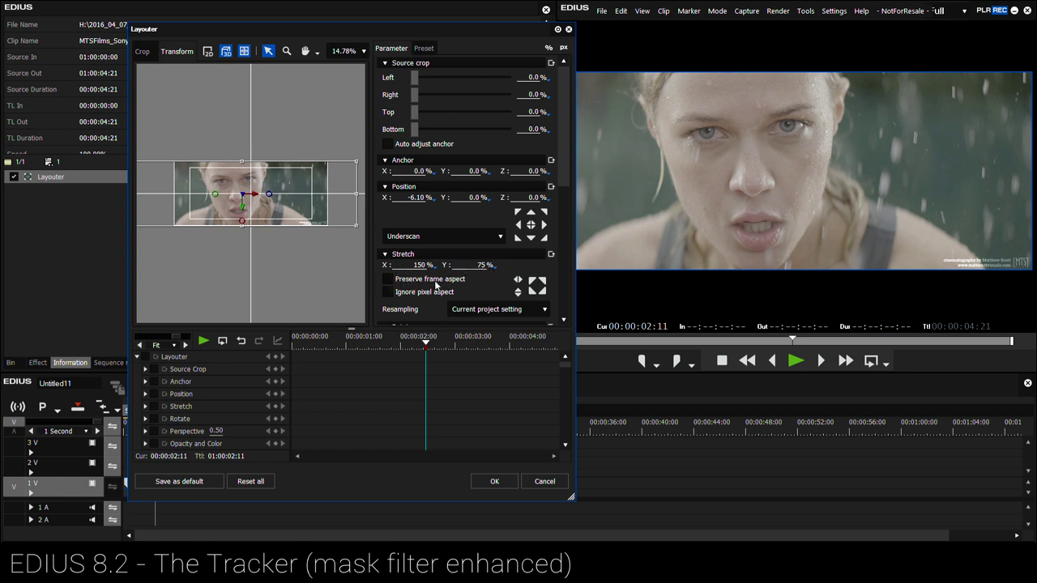
Set the Layouter's resampling to Lanczos 3 (Hi-Quality) and apply the layout.
scroll(566, 191, down, 3)
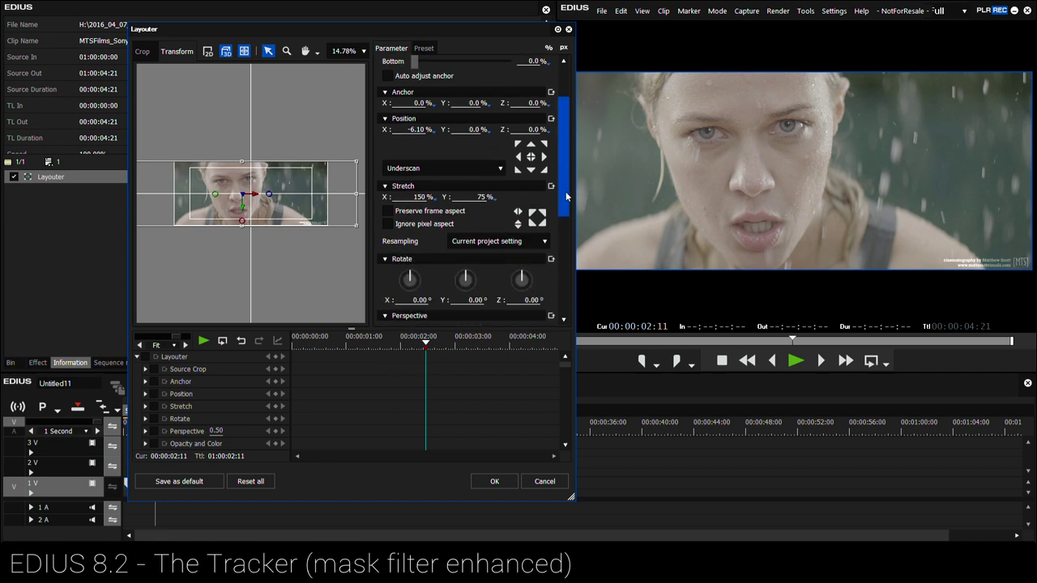
click(493, 239)
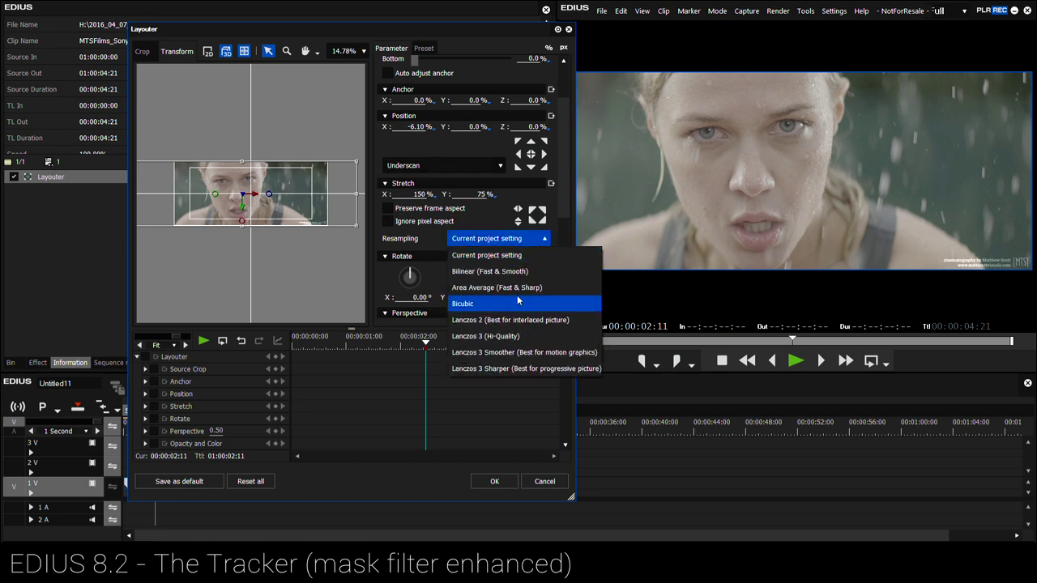
click(512, 337)
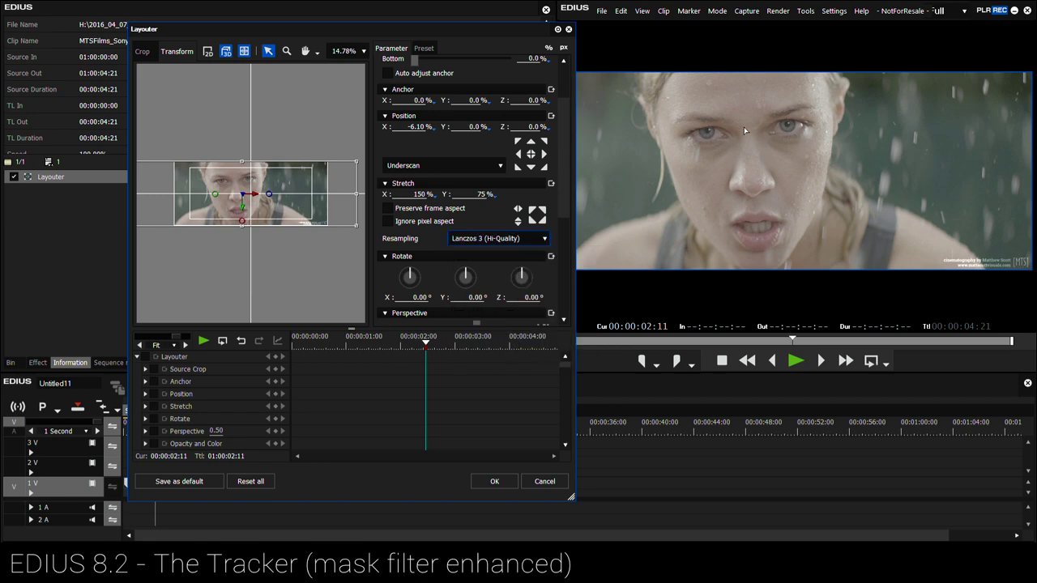
click(494, 482)
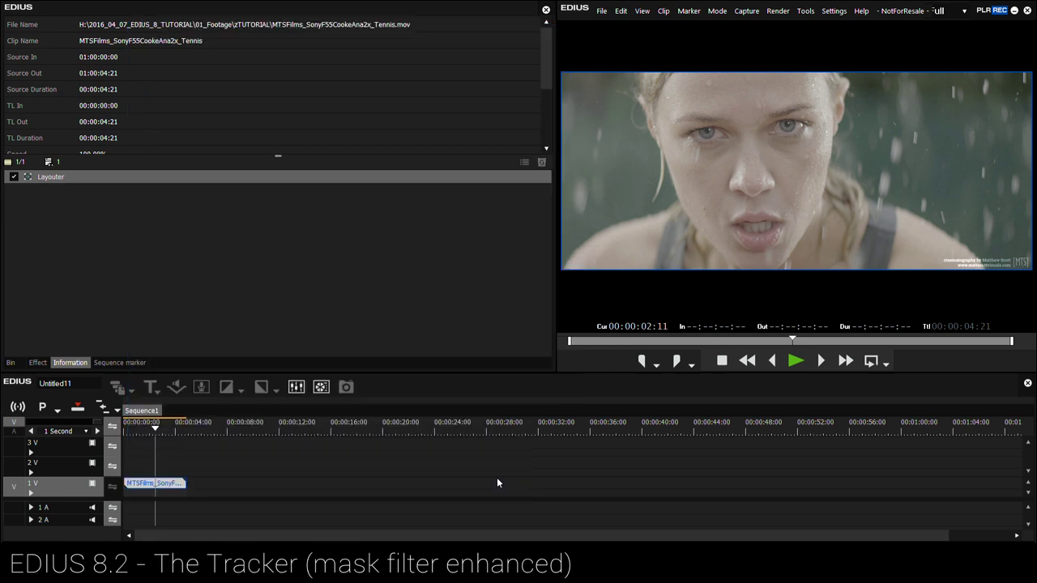
Scrub through the reframed Tennis clip and play it back from the start to review the framing.
drag(147, 429, 182, 443)
key(Home)
key(space)
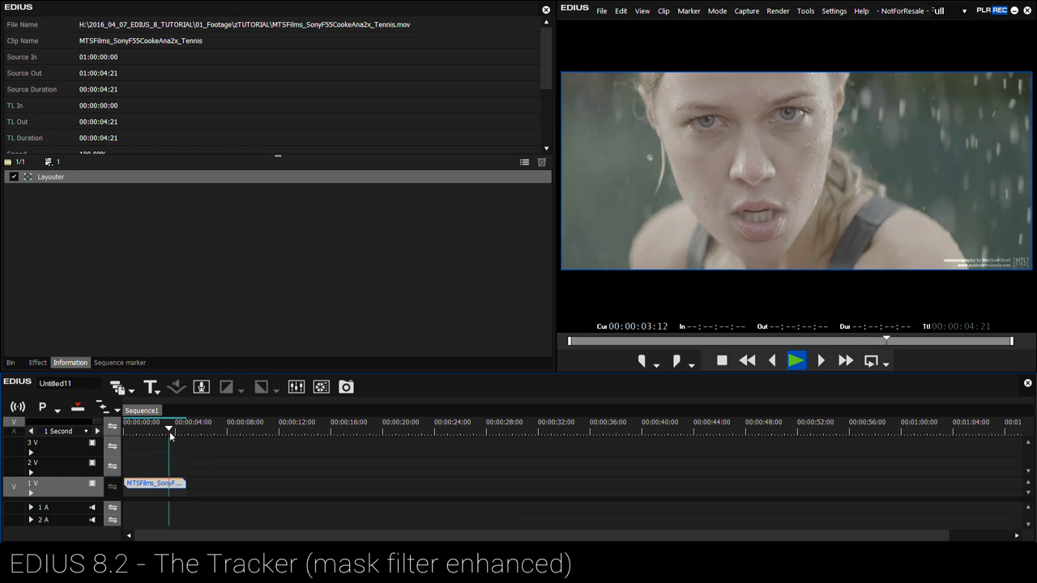
key(space)
key(Home)
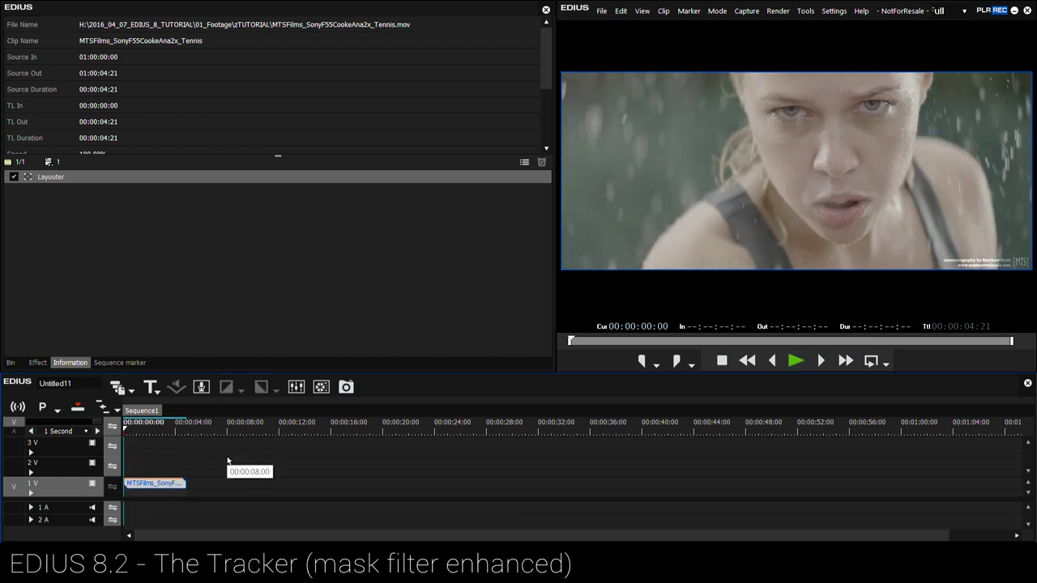
key(space)
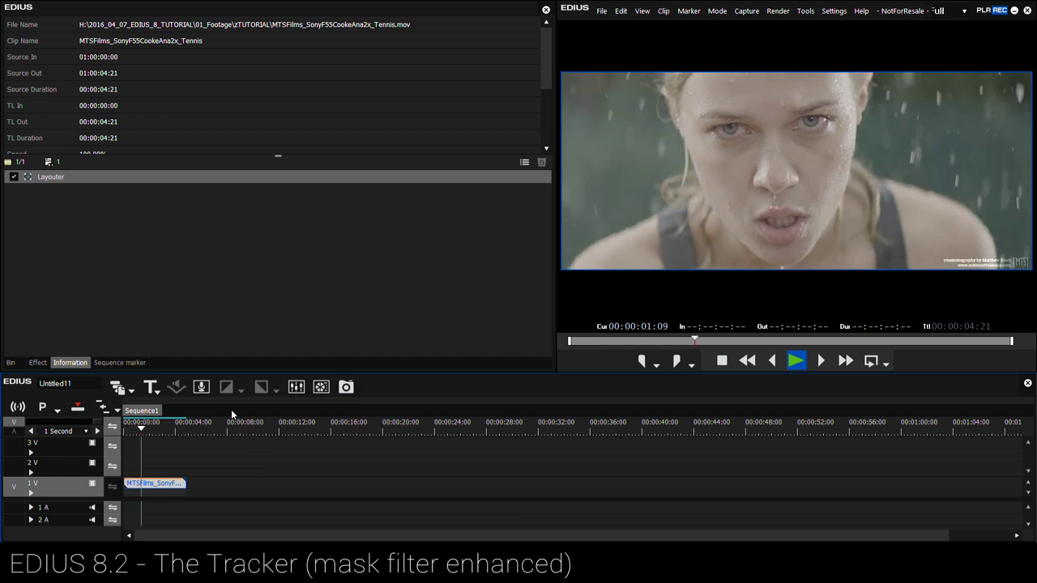
key(space)
Select the Primary Color Correction effect among the Color Correction video filters and go to 00:00:02:23.
click(37, 362)
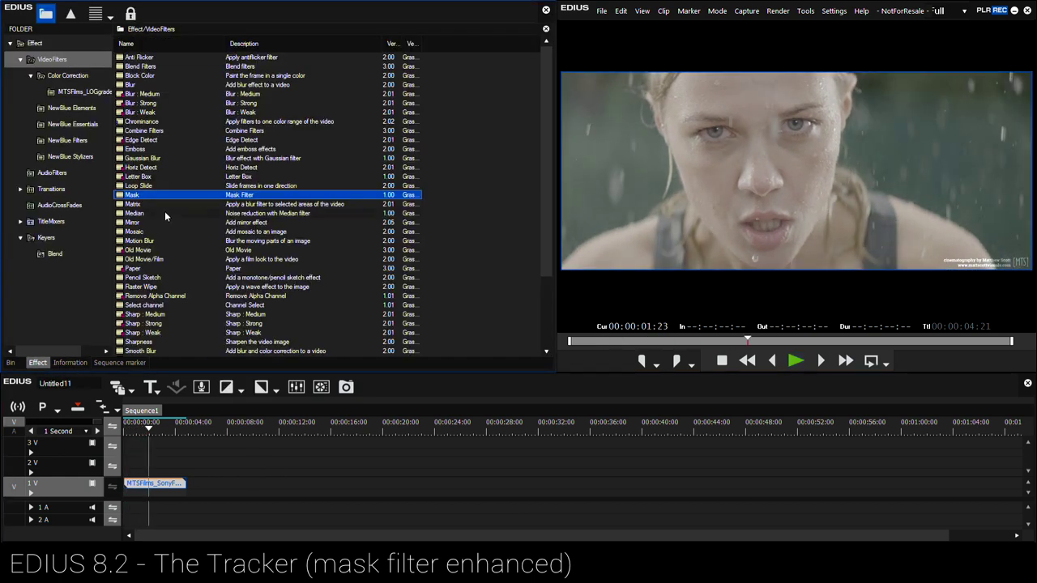
click(67, 76)
click(167, 186)
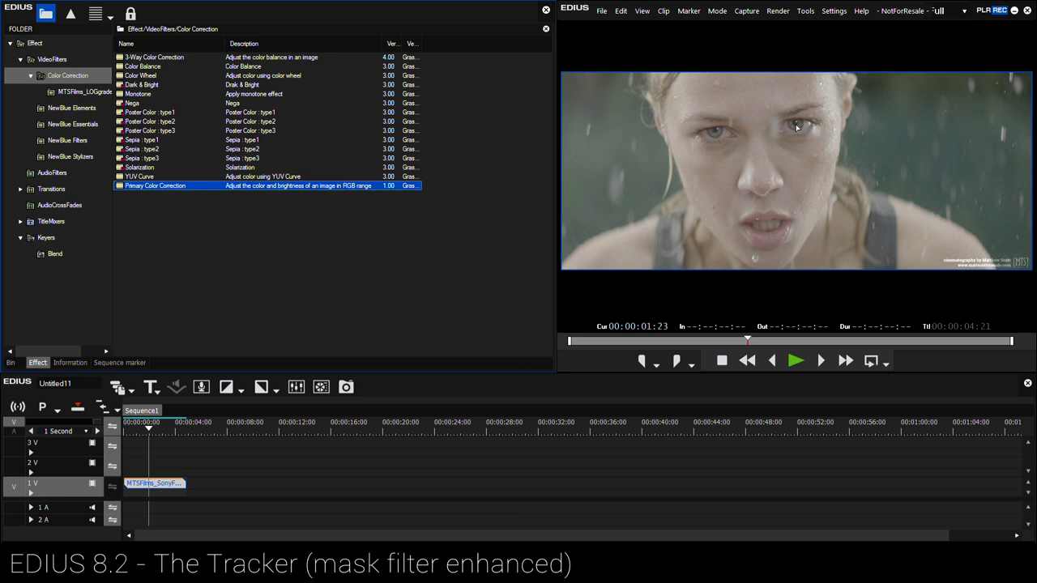
drag(201, 423, 161, 430)
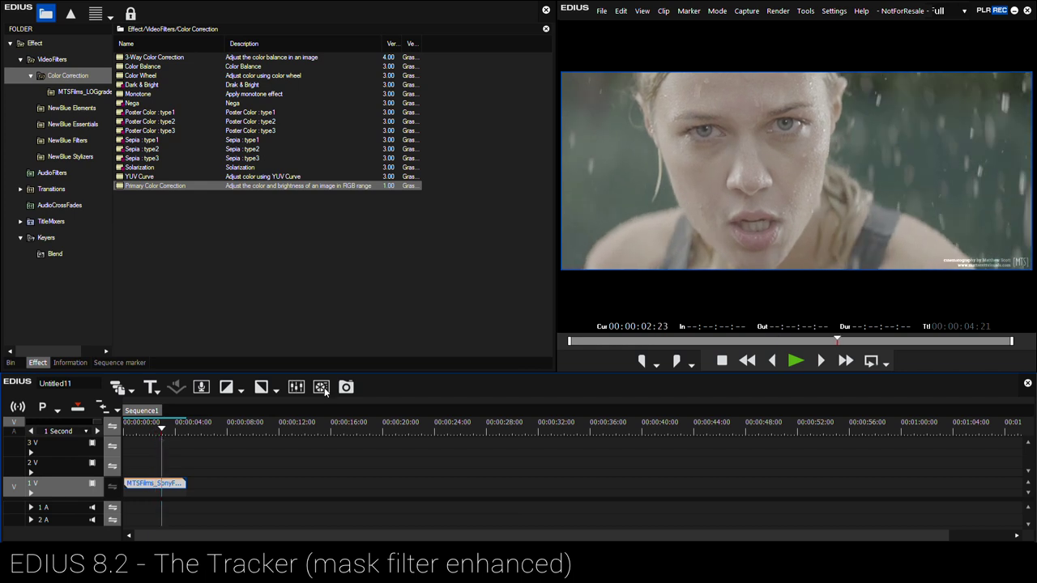
Widen the preview area and place the Vector Scope/Waveform display just below the picture.
drag(555, 214, 455, 217)
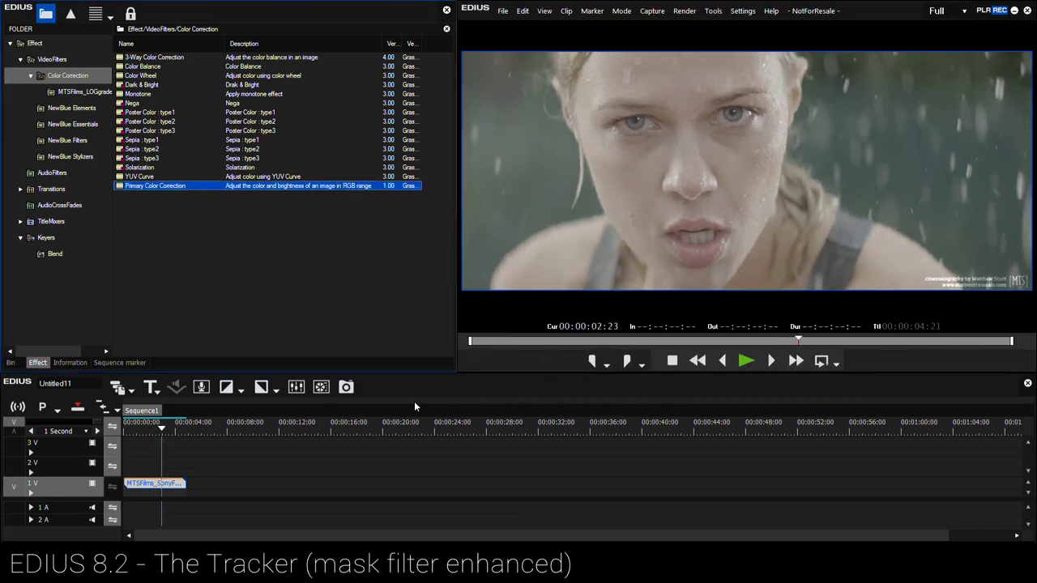
click(327, 388)
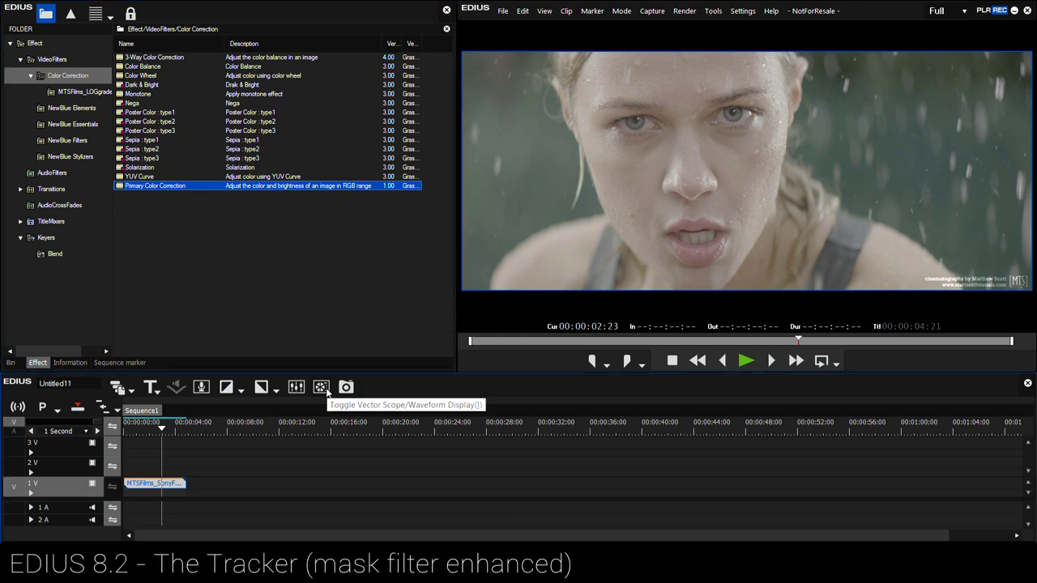
drag(854, 300, 845, 303)
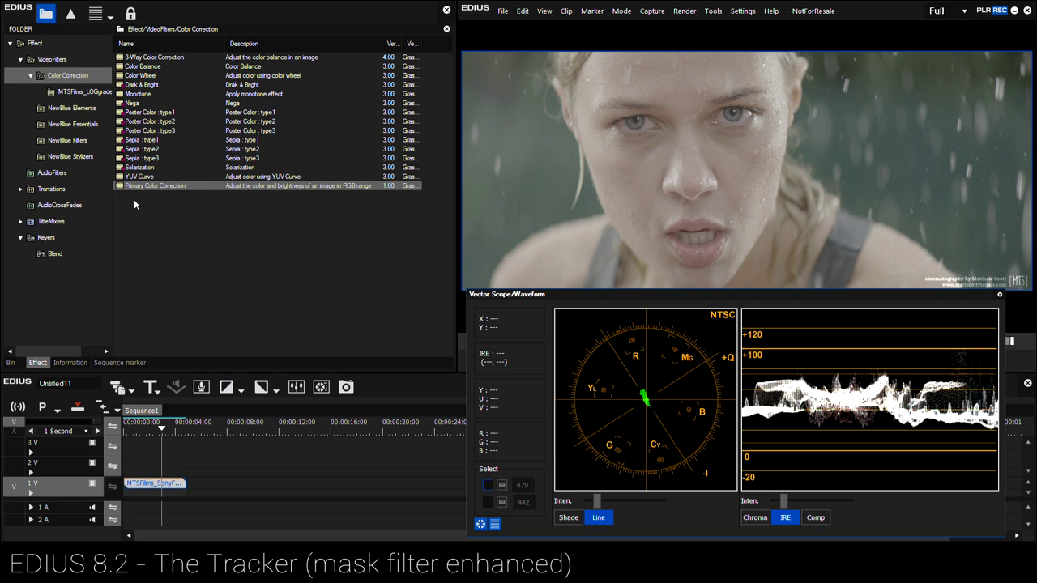
Apply Primary Color Correction to the Tennis clip and open its settings clear of the preview and scopes.
drag(147, 186, 158, 486)
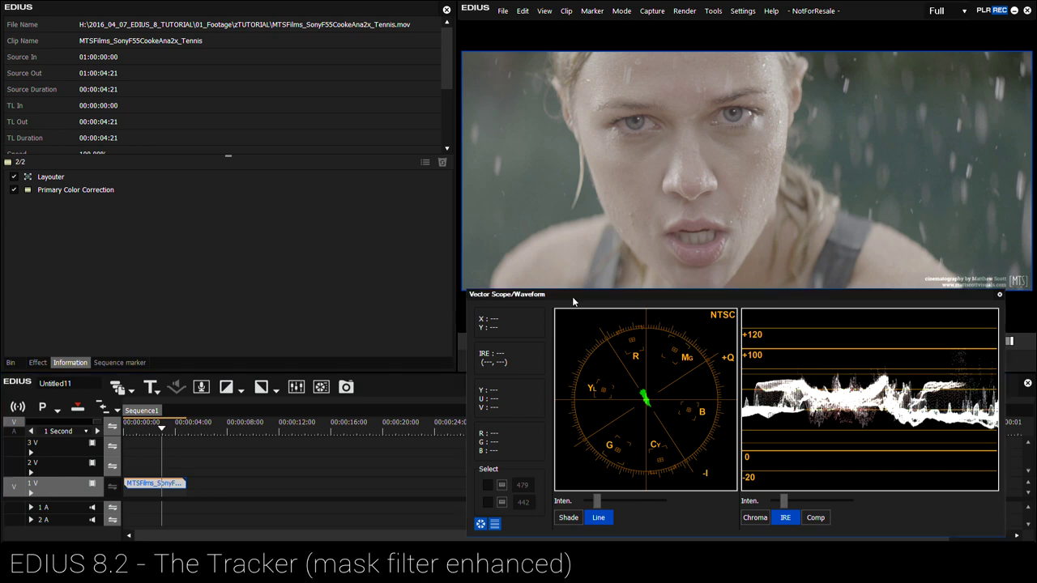
double_click(81, 190)
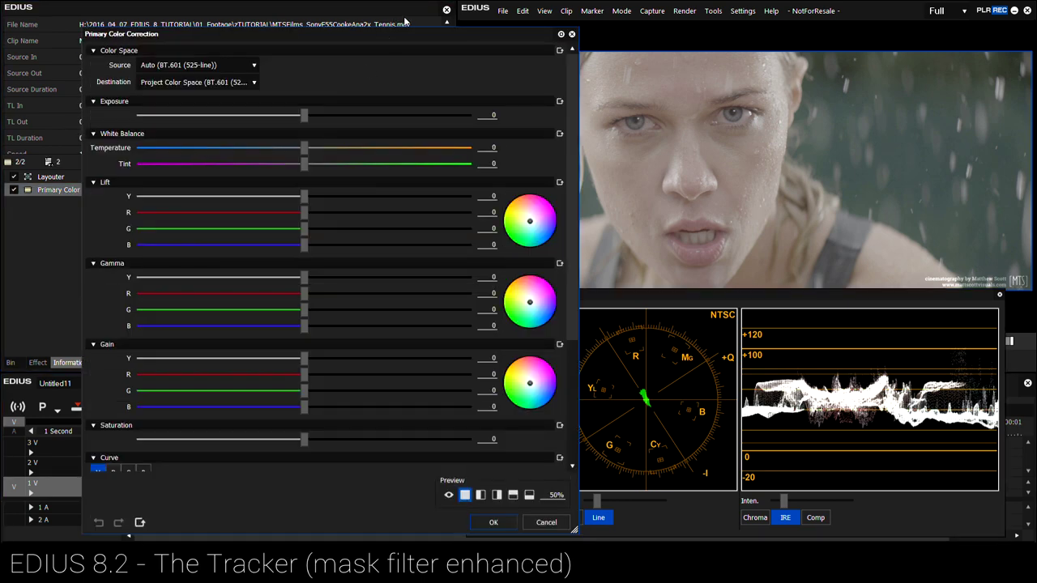
drag(431, 39, 379, 35)
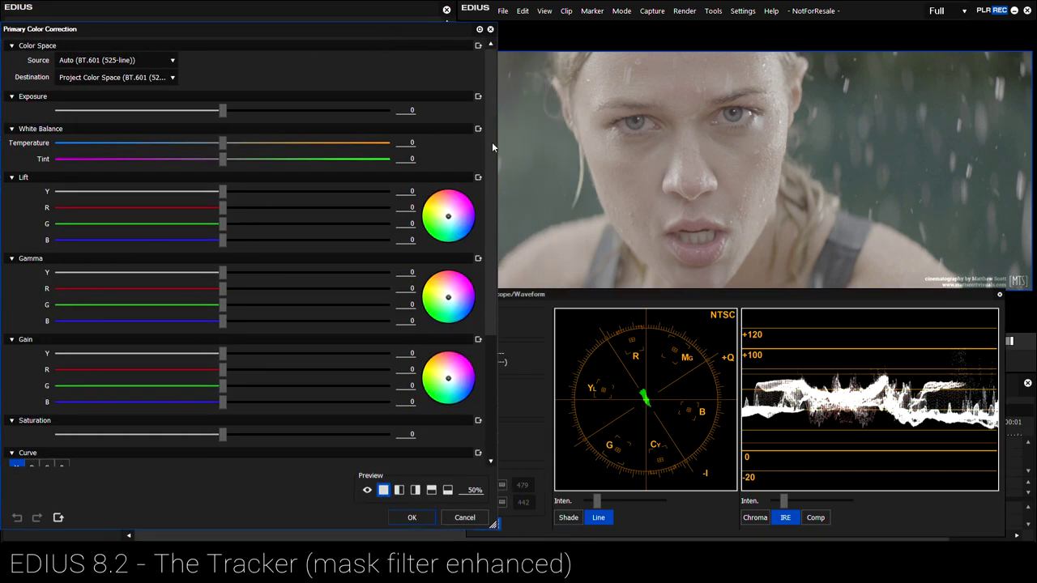
Shape the Y curve into a contrast S-curve by lowering the shadow and middle points and raising the highlight point slightly.
drag(492, 142, 494, 267)
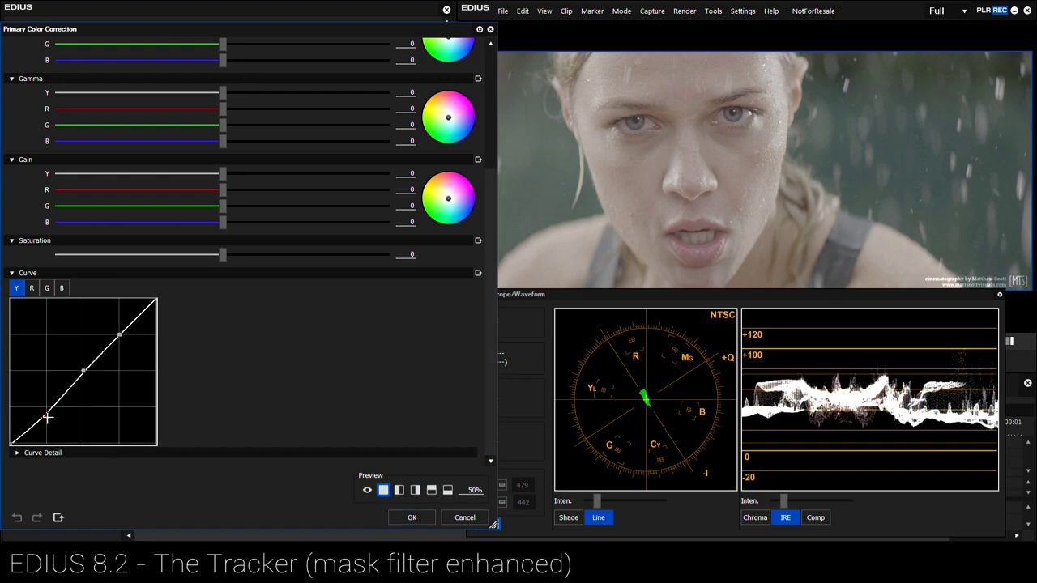
drag(47, 418, 51, 430)
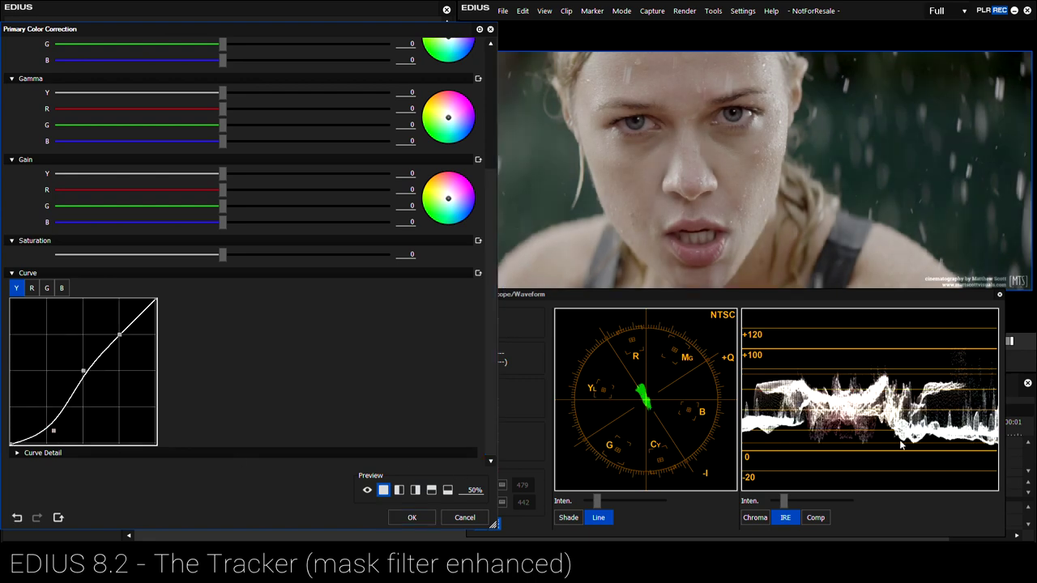
drag(54, 431, 36, 442)
drag(84, 372, 85, 379)
drag(121, 338, 119, 328)
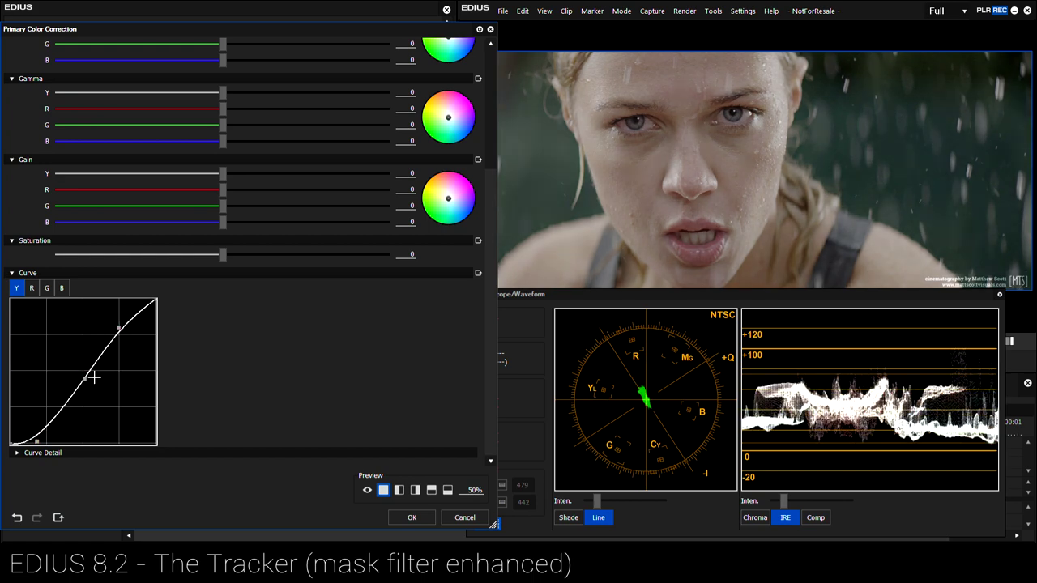
drag(85, 378, 77, 379)
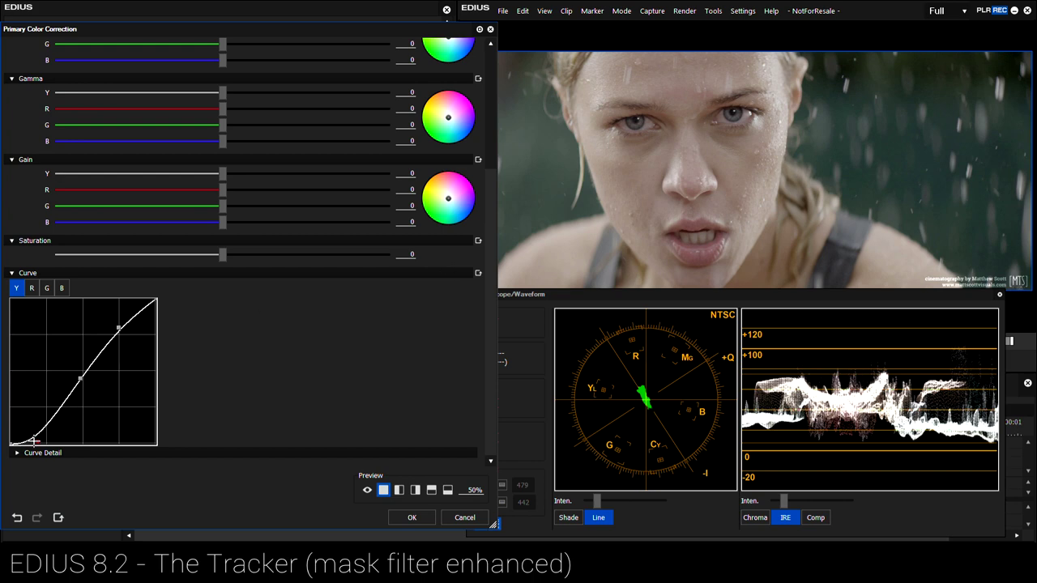
drag(36, 441, 38, 442)
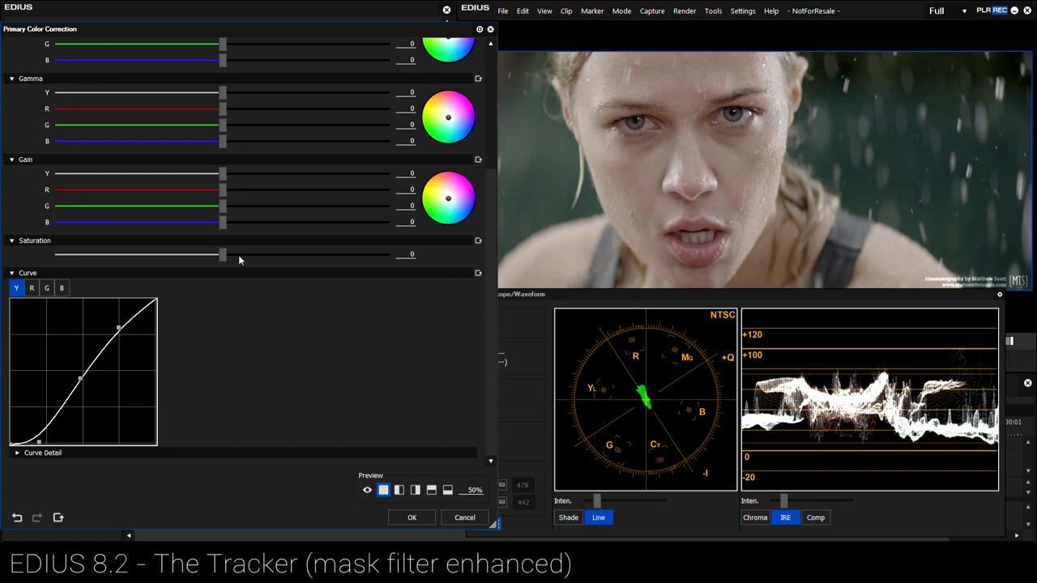
Set the saturation to 45 and the white balance temperature to -6, and apply the colour correction.
drag(223, 256, 296, 256)
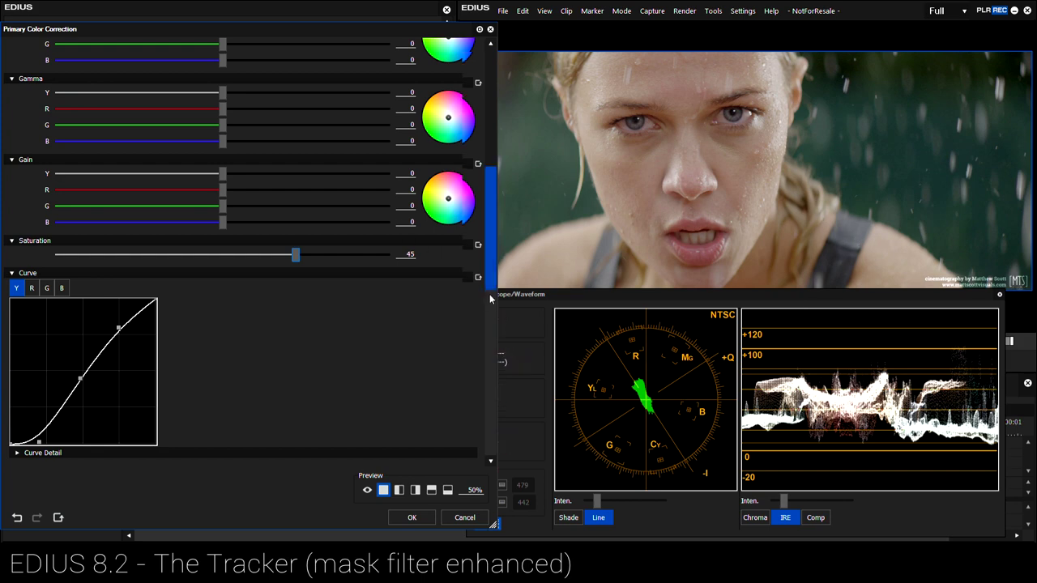
scroll(488, 243, up, 4)
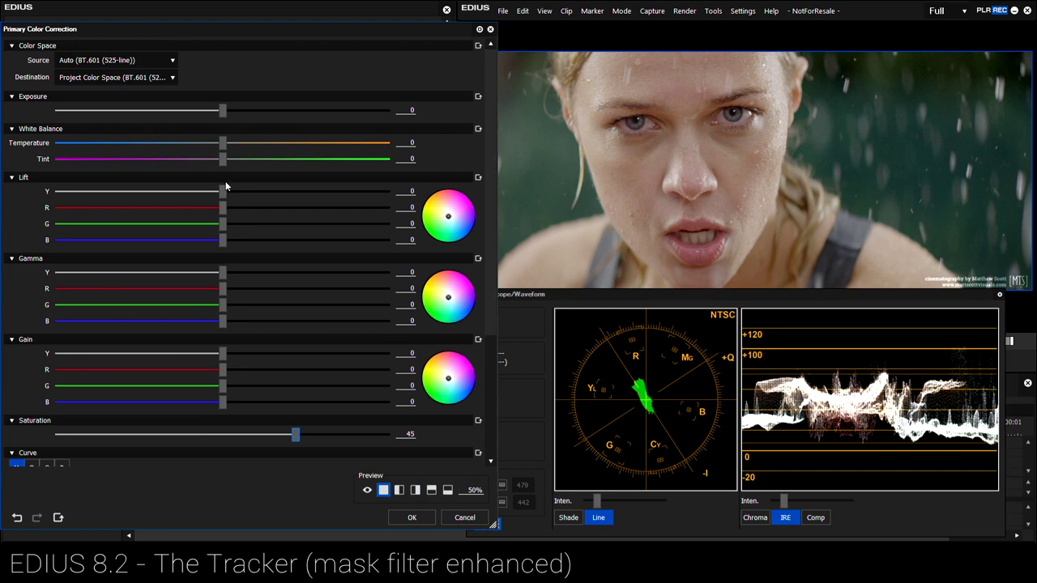
drag(226, 149, 214, 148)
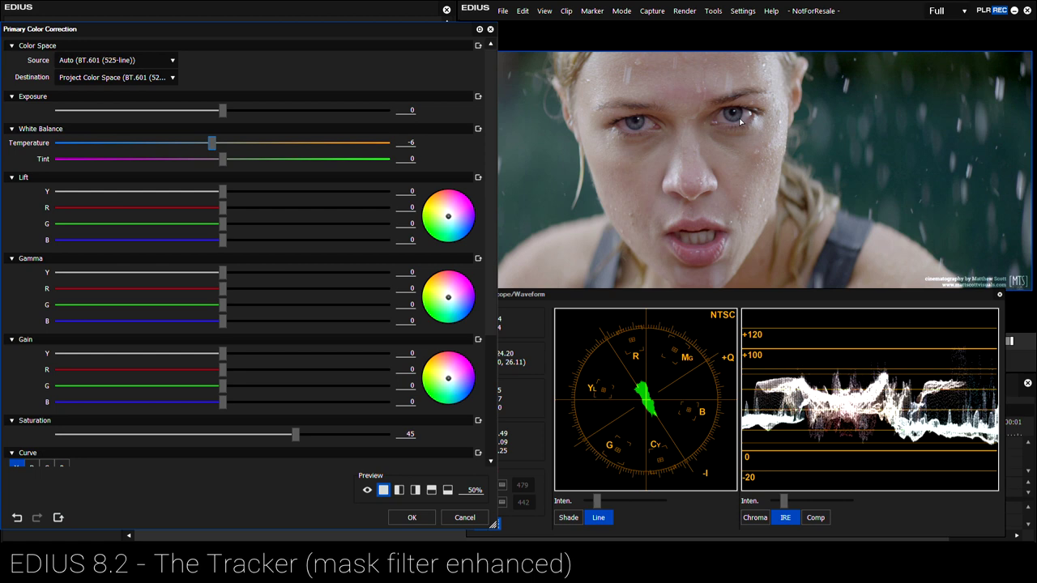
click(412, 518)
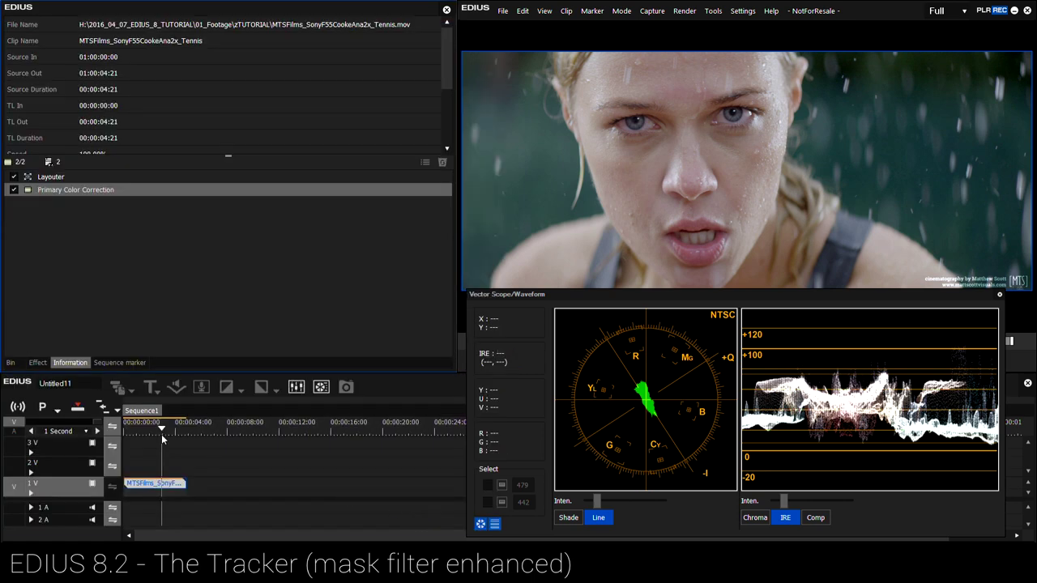
Move the playhead slightly earlier in the Tennis clip and duplicate the clip from track 1 V onto track 2 V.
drag(138, 435, 154, 491)
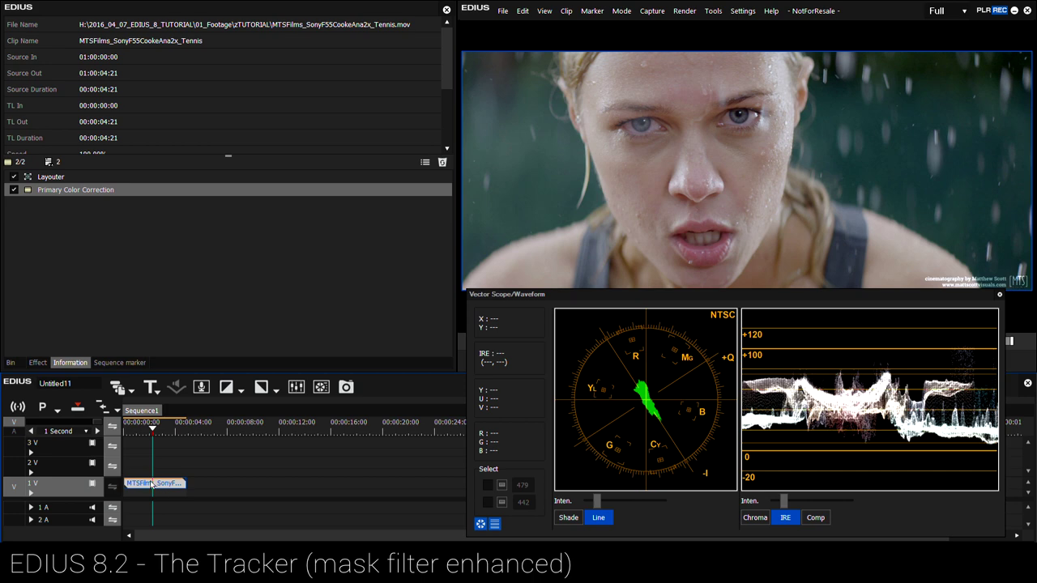
drag(155, 486, 153, 467)
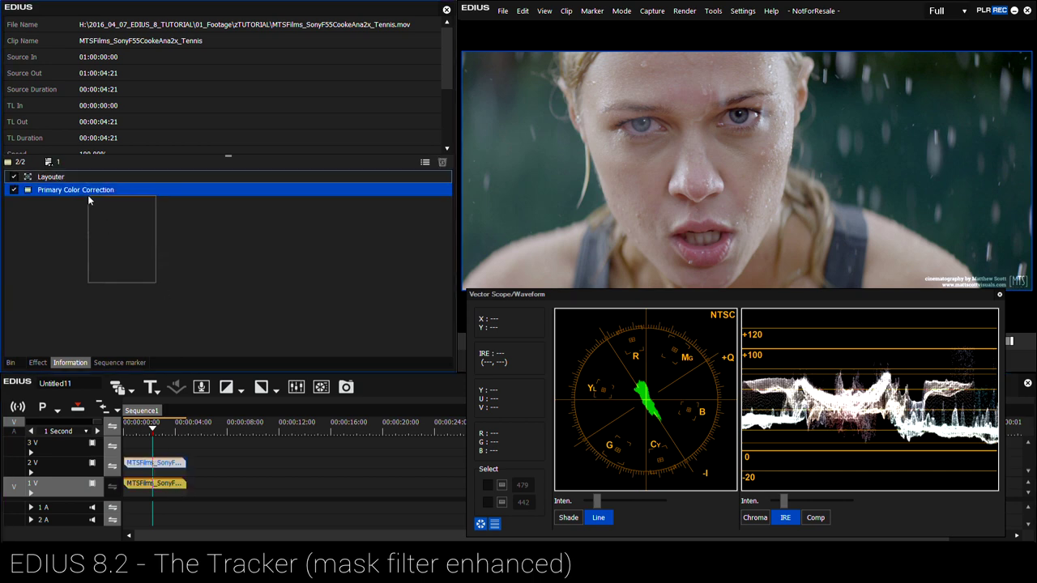
View the Tennis clip full screen to compare it without the primary grade, and delete its duplicate from track 2 V.
key(ctrl+F11)
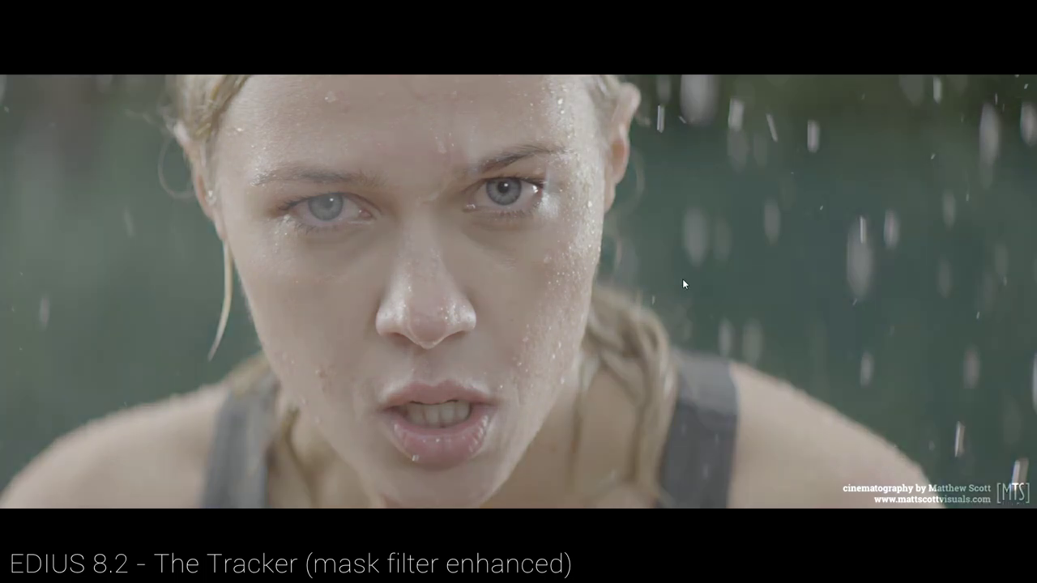
key(Escape)
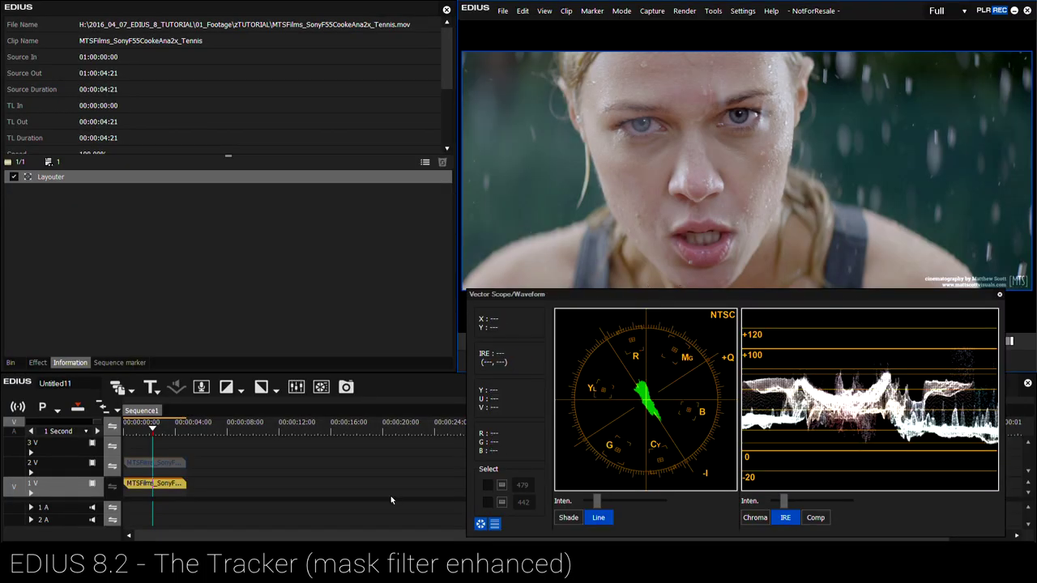
click(161, 461)
Play the graded Tennis clip on track 1 V from near its start and stop at 00:00:03:18.
click(160, 428)
drag(167, 432, 127, 438)
key(space)
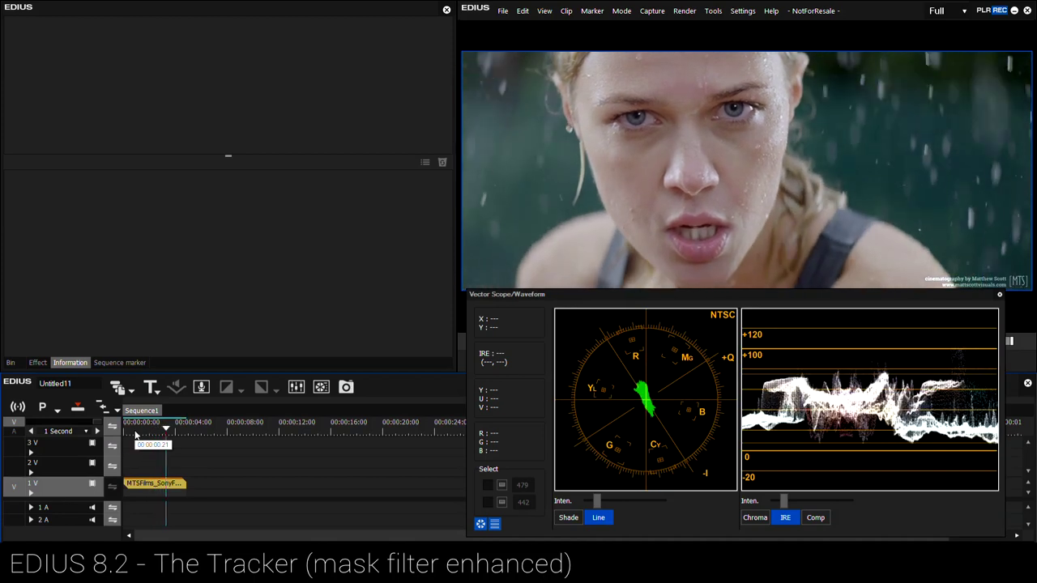
key(space)
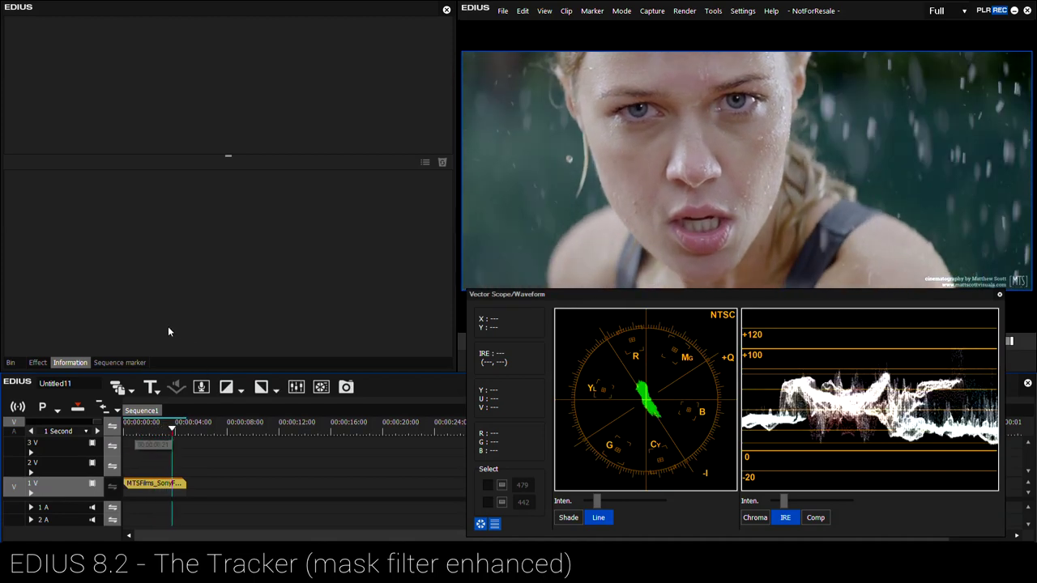
Add the Mask video filter to the Tennis clip on track 1 V and open its settings.
click(37, 362)
click(51, 63)
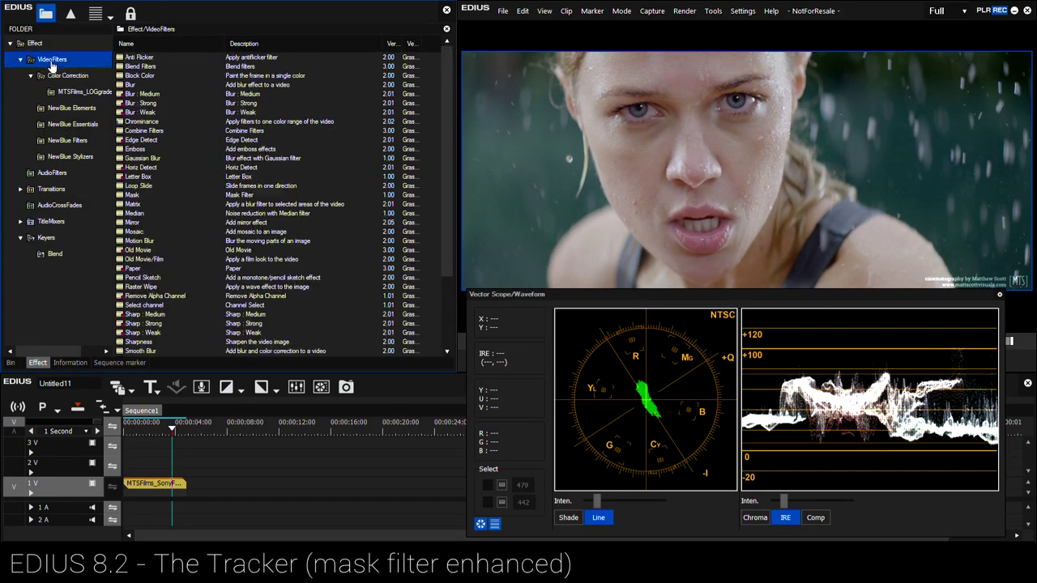
click(135, 197)
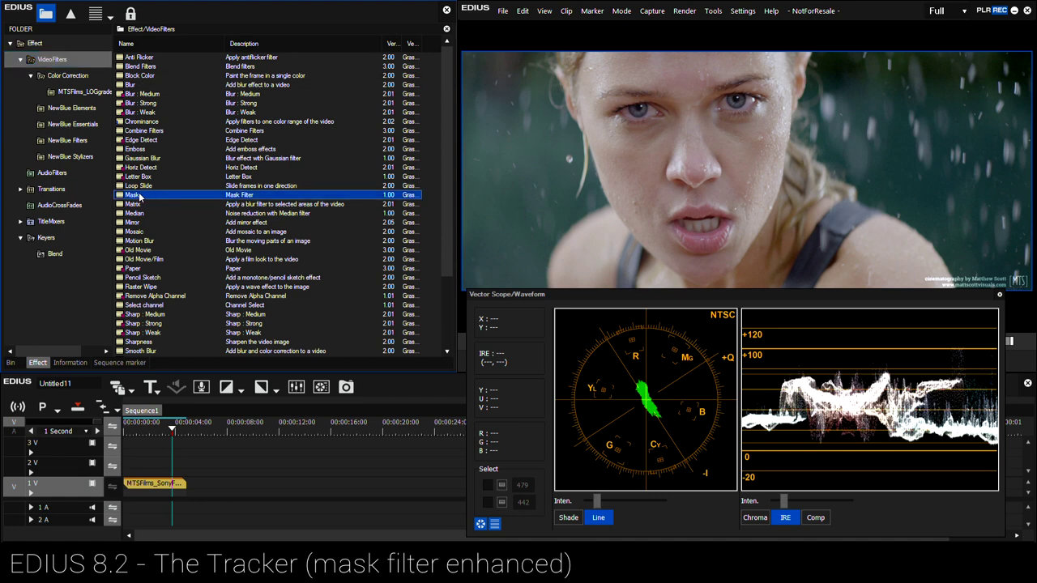
drag(139, 197, 162, 483)
click(70, 362)
click(40, 203)
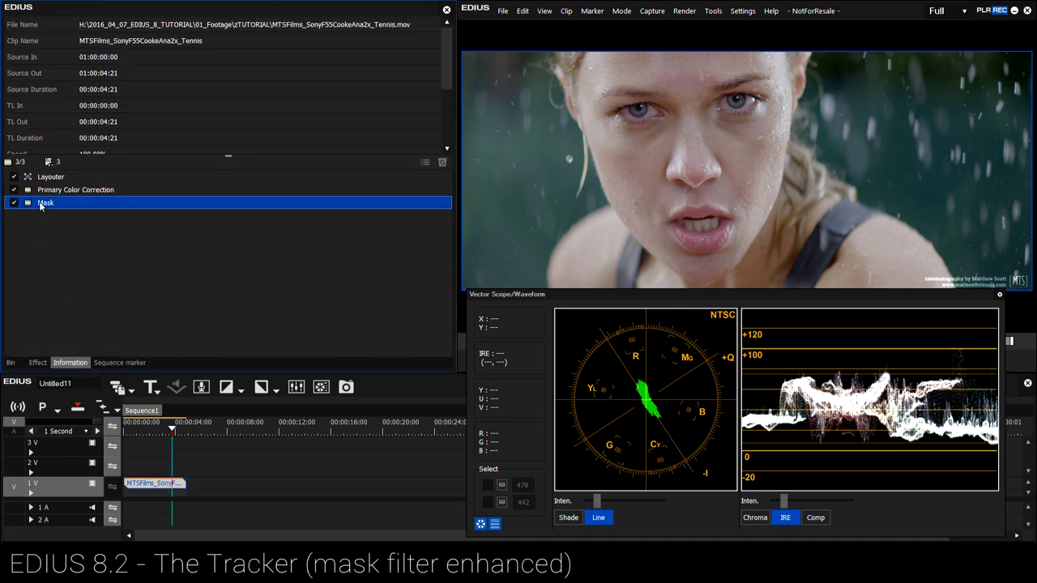
double_click(41, 203)
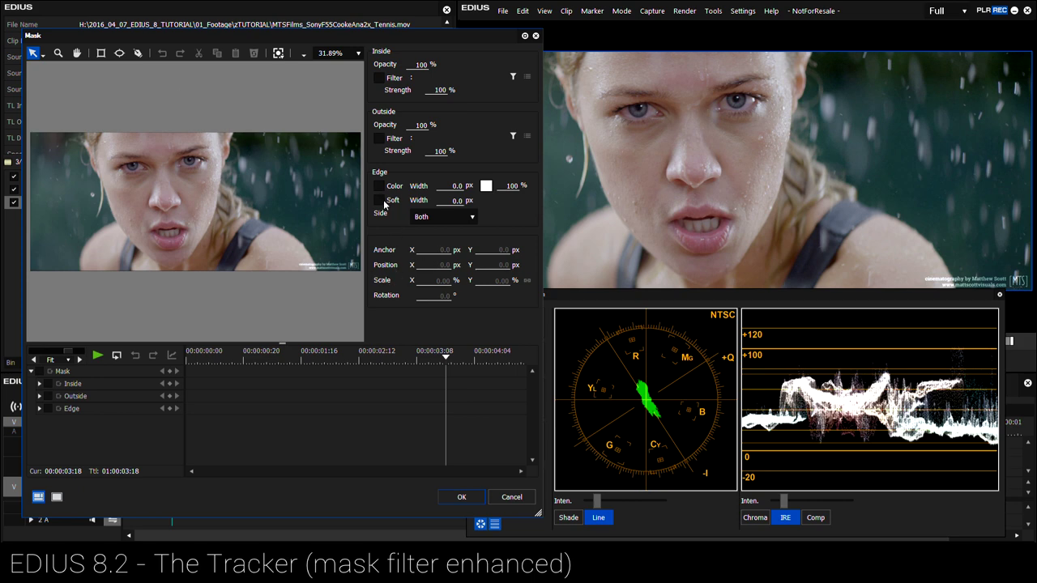
Draw an elliptical mask around the woman's face and track it forward and backward across the whole clip.
click(119, 53)
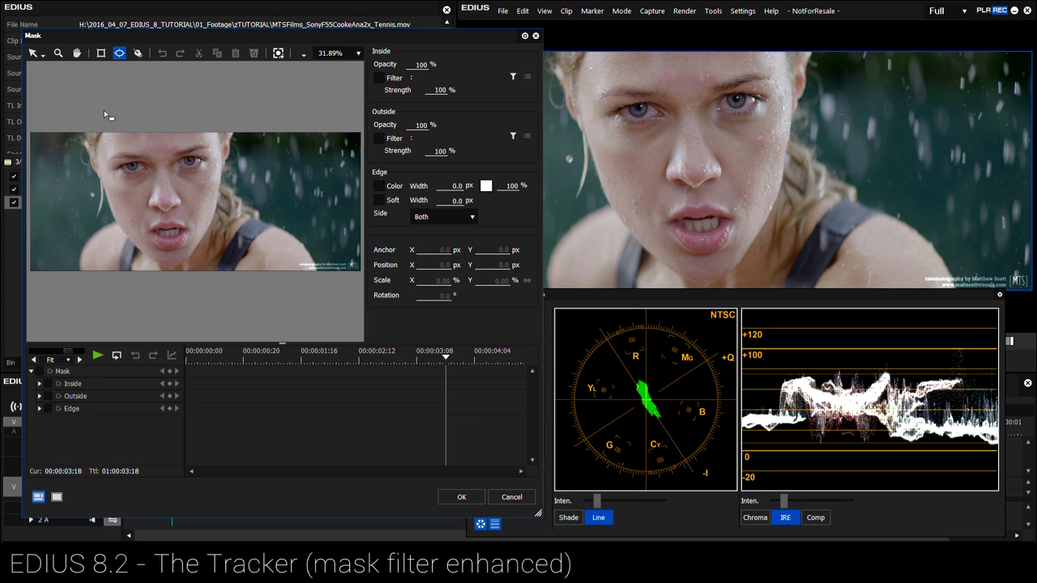
drag(106, 110, 224, 271)
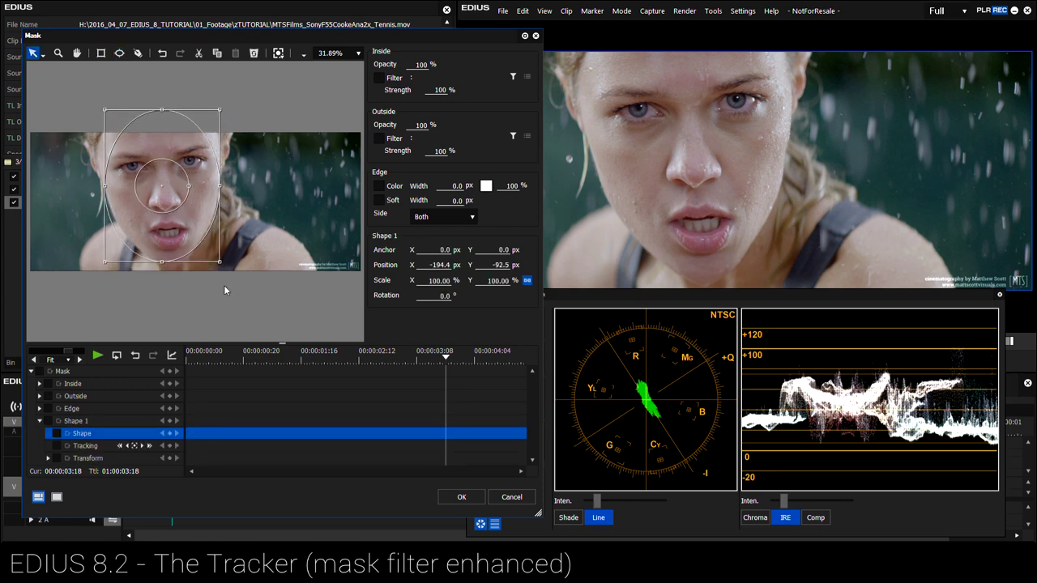
click(149, 445)
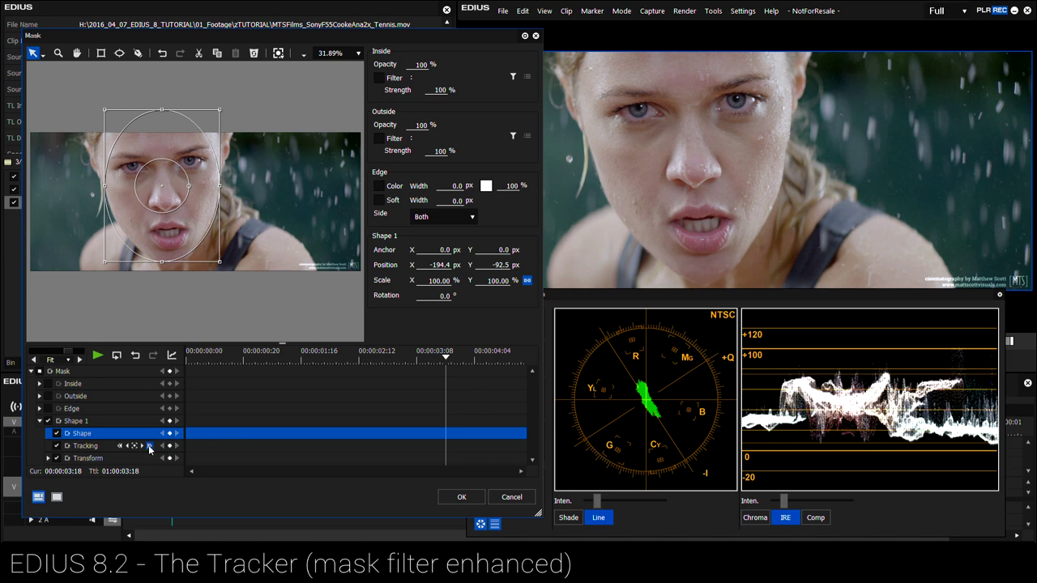
click(458, 353)
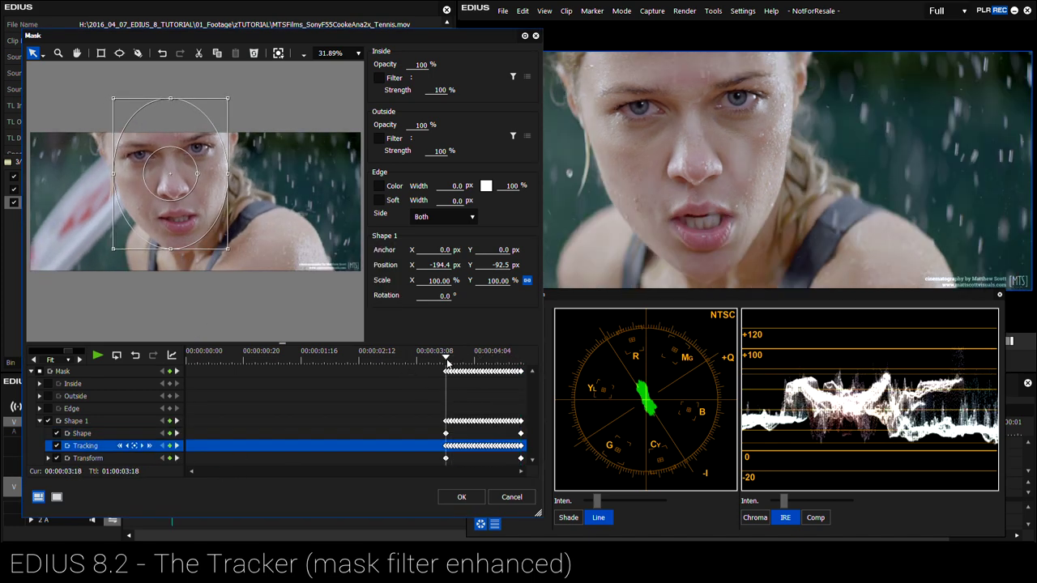
click(446, 352)
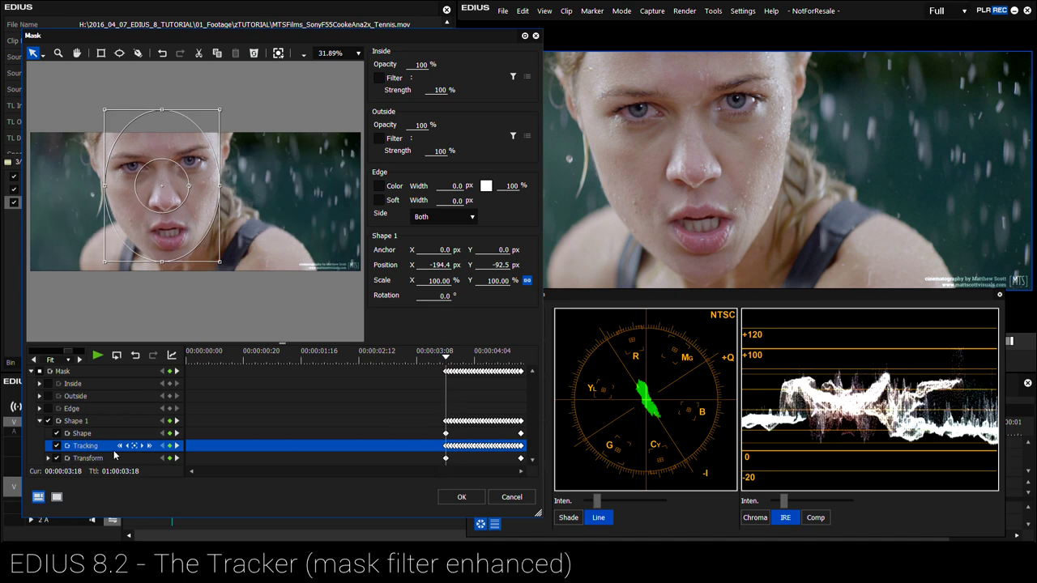
click(119, 445)
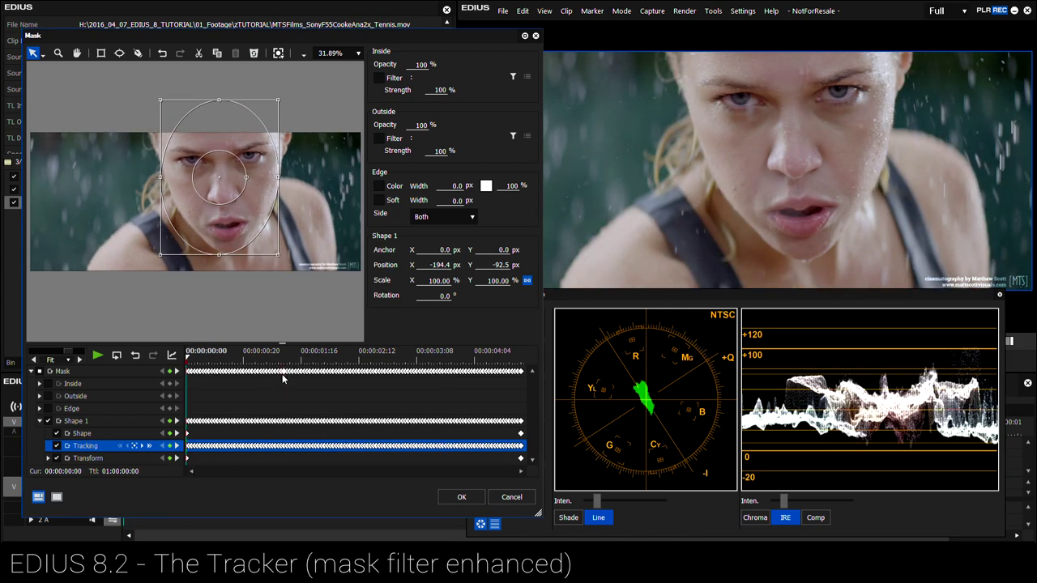
drag(280, 374, 368, 377)
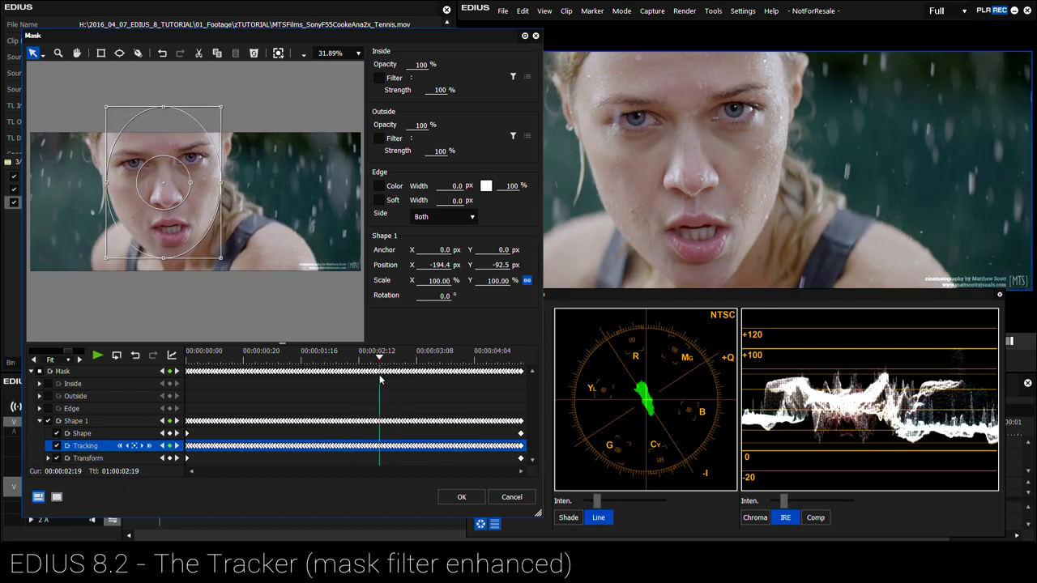
Enable the mask's soft edge with a width of 160 px.
click(378, 200)
click(454, 200)
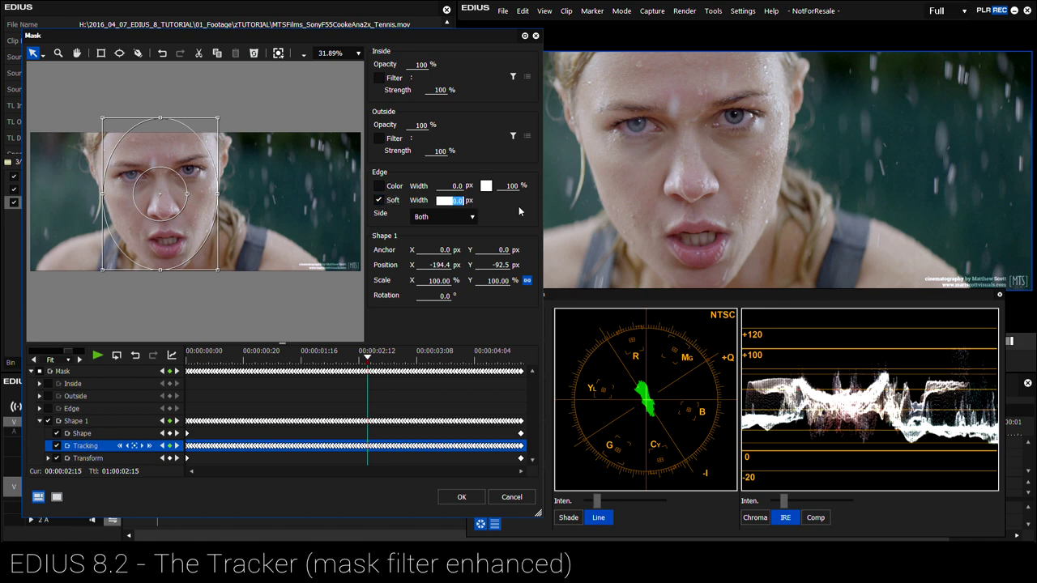
text(160)
Enable the filter inside the mask and assign 3-Way Color Correction to it.
click(379, 77)
click(513, 77)
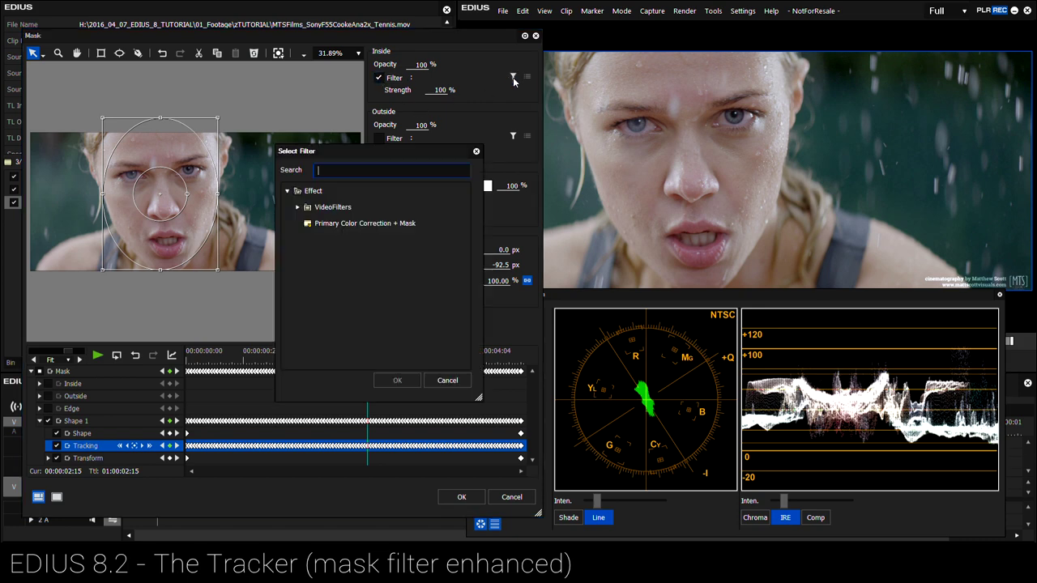
click(298, 207)
click(305, 207)
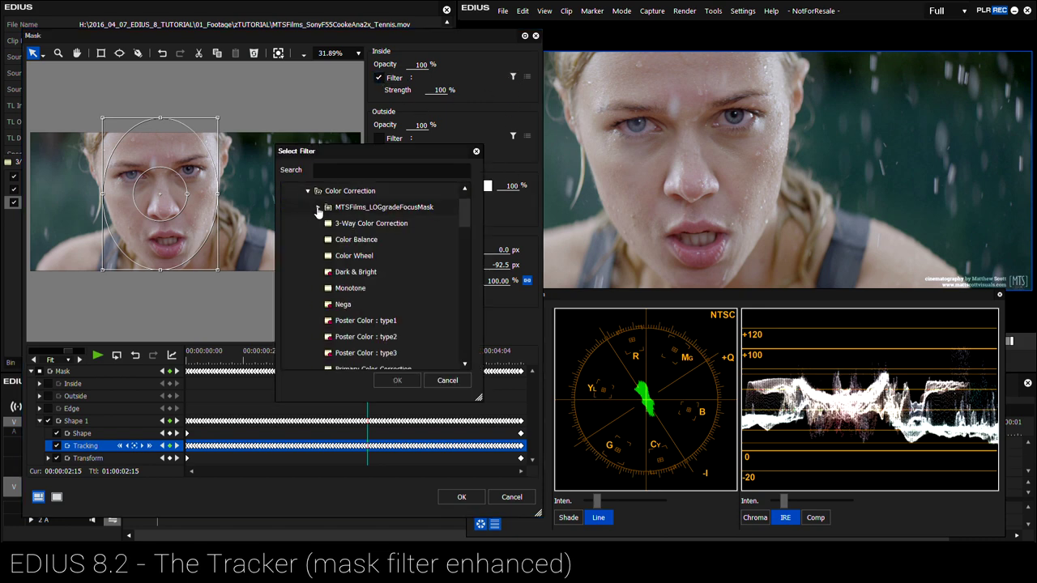
click(353, 224)
click(396, 380)
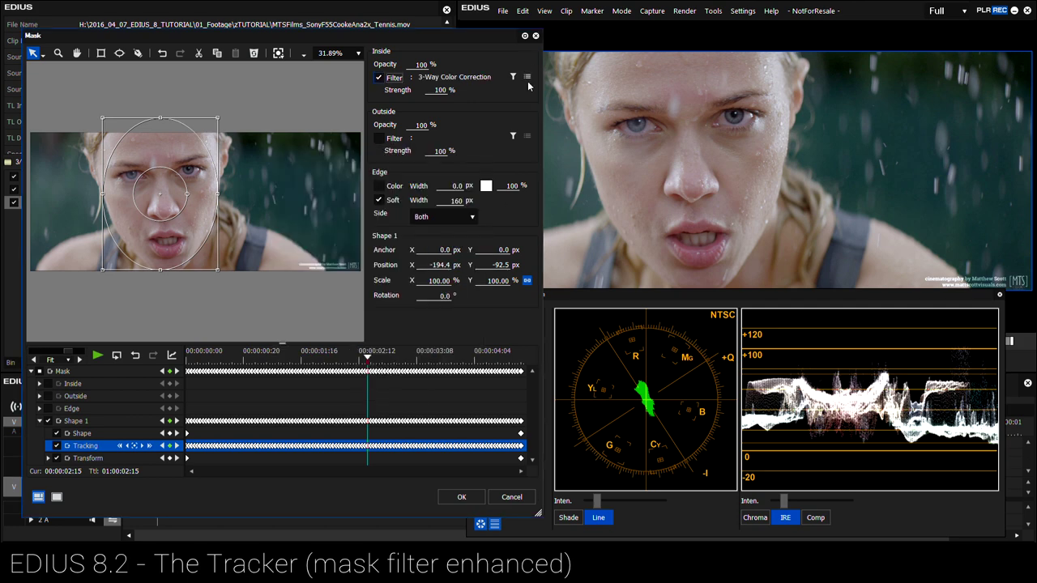
Test the mask's soft edge with a strong magenta gray balance, reset the balance to default and close the 3-Way Color Correction settings.
click(527, 77)
drag(371, 111, 382, 97)
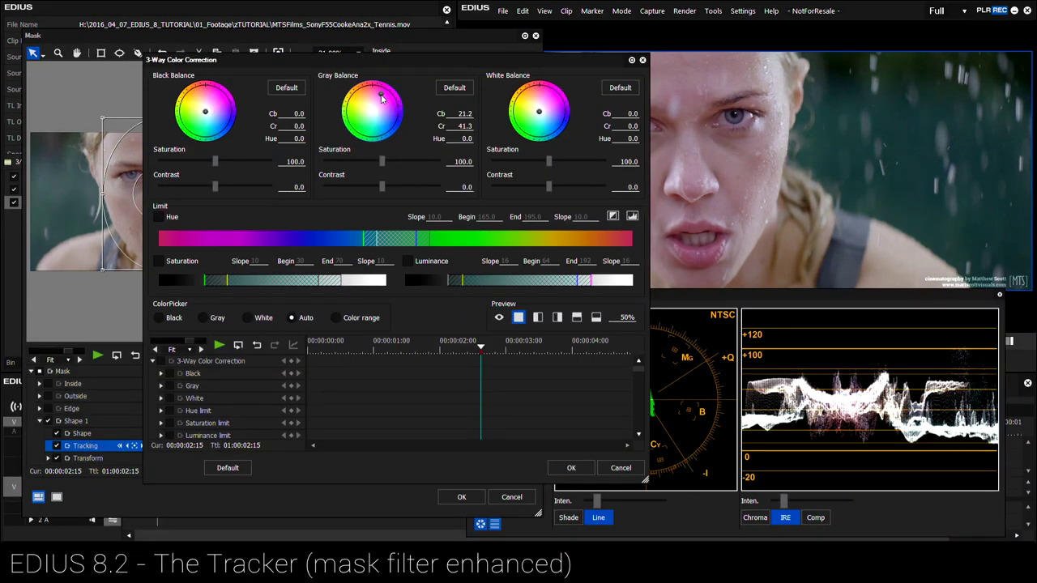
drag(537, 61, 428, 138)
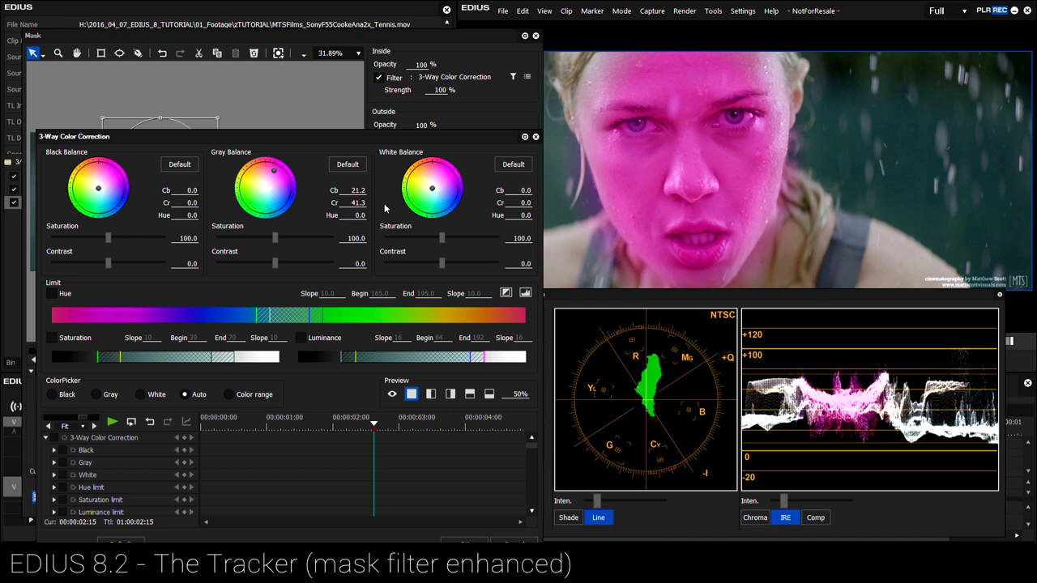
click(346, 164)
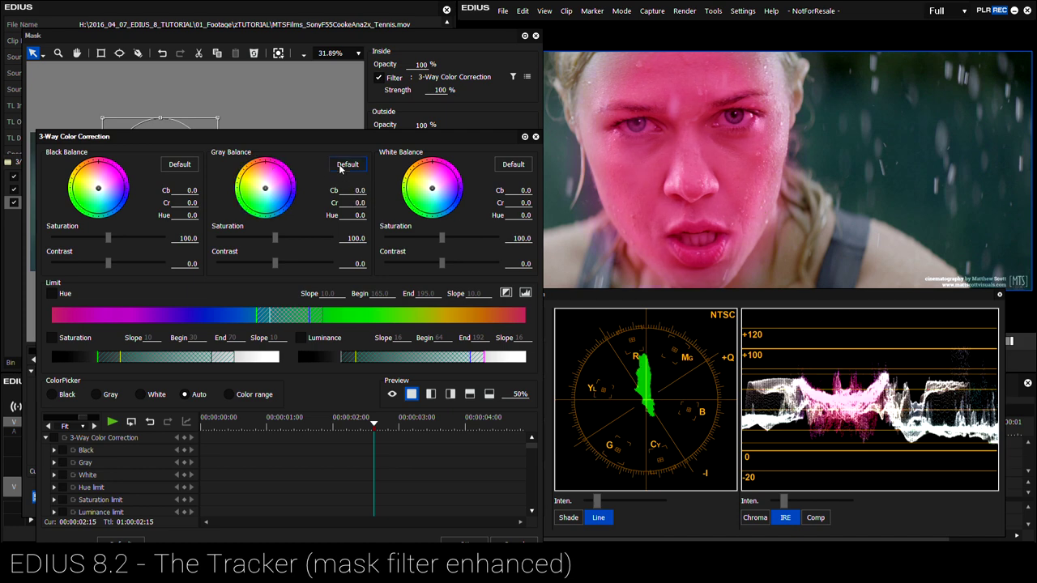
drag(384, 137, 422, 48)
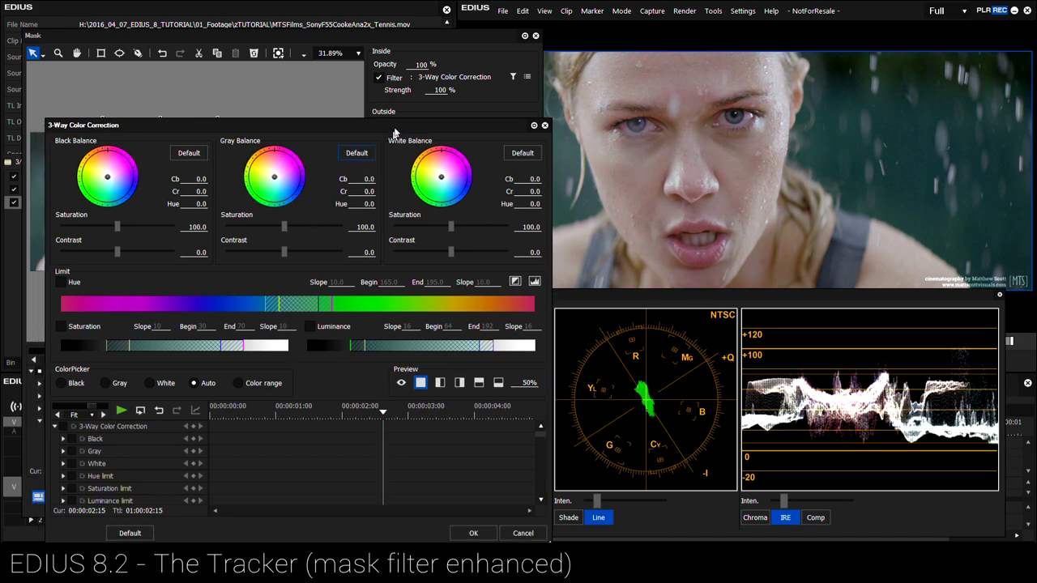
click(504, 454)
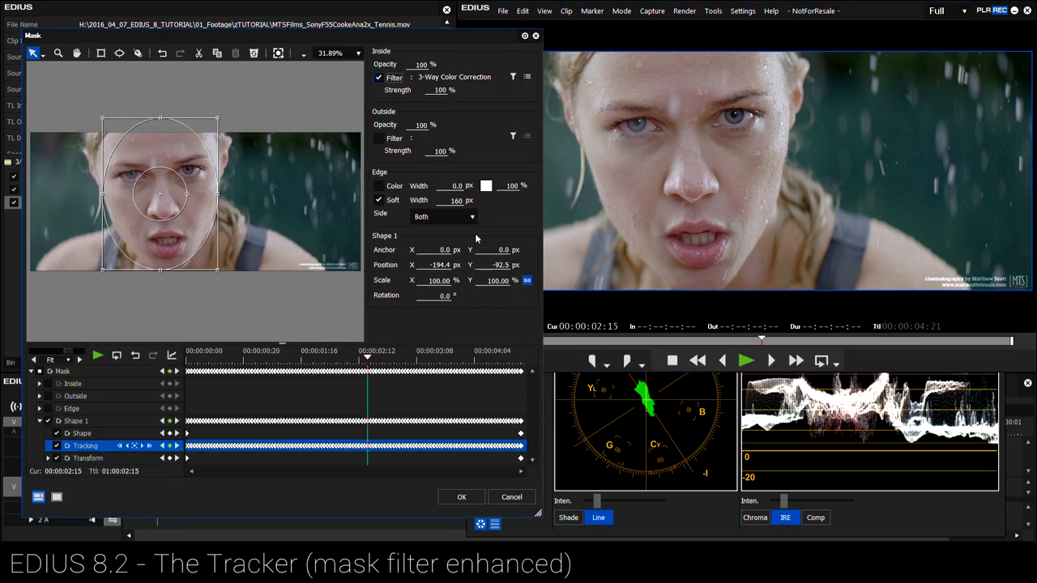
Set the mask's soft edge width to 350 px.
click(450, 200)
text(350)
key(Return)
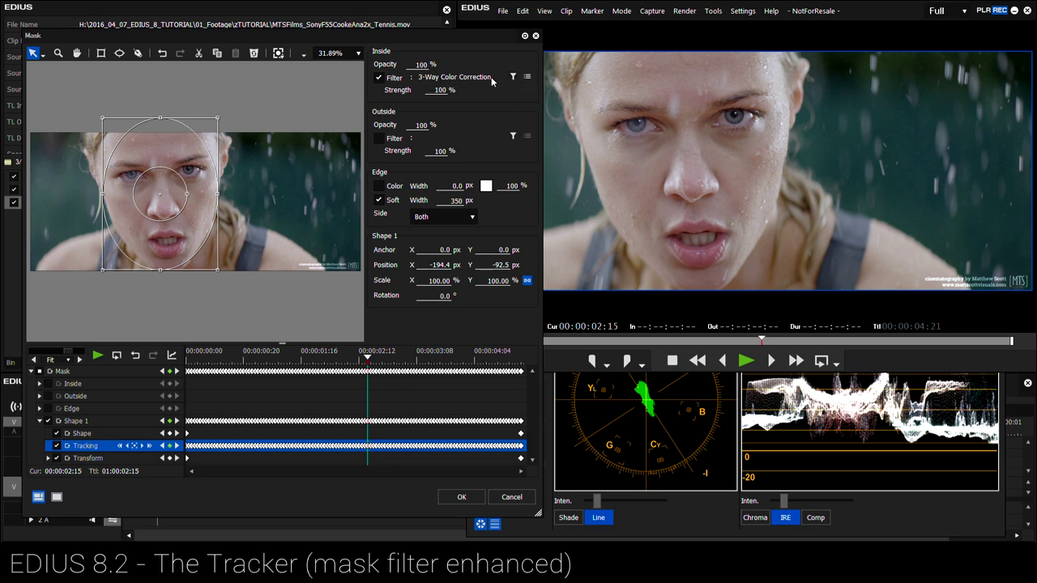
Replace the filter inside the mask with Combine Filters.
click(512, 77)
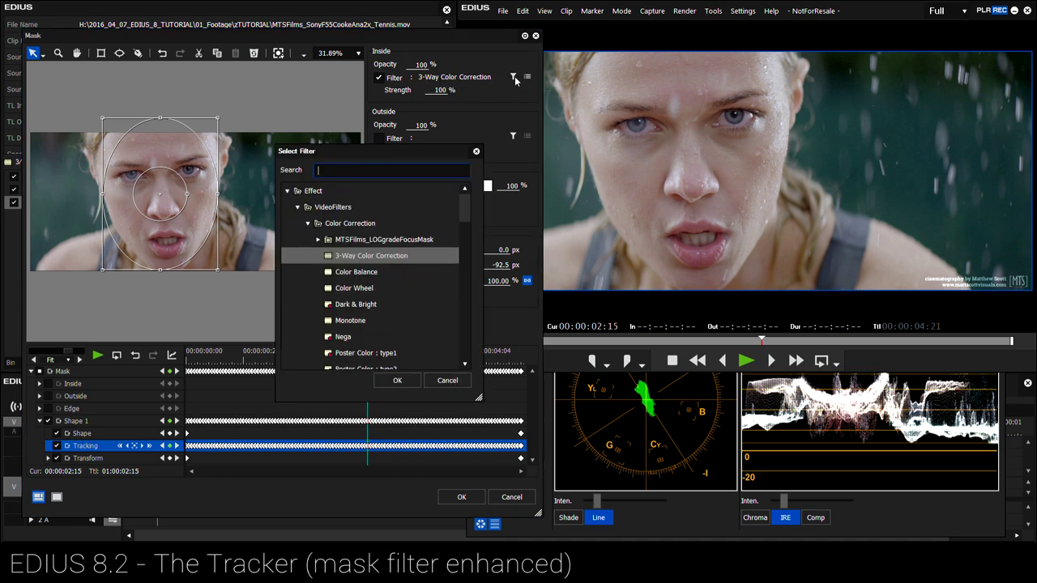
click(308, 223)
click(318, 208)
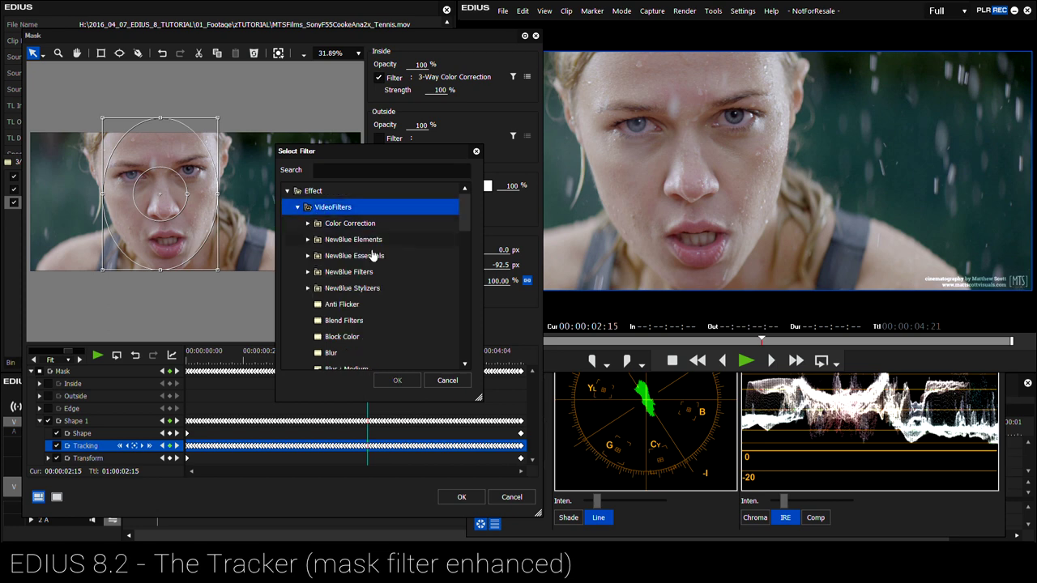
drag(466, 213, 466, 251)
click(358, 255)
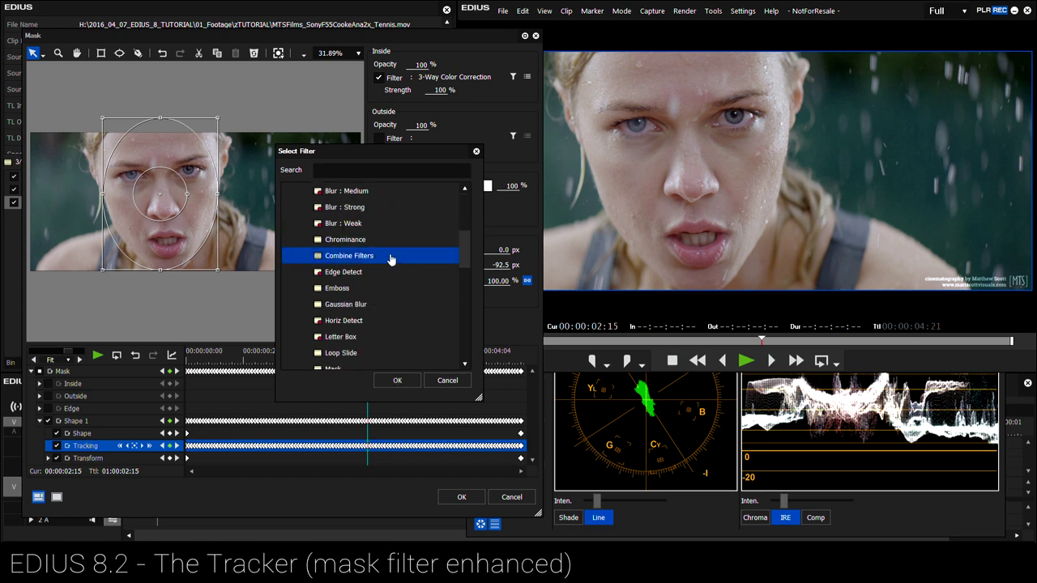
click(412, 381)
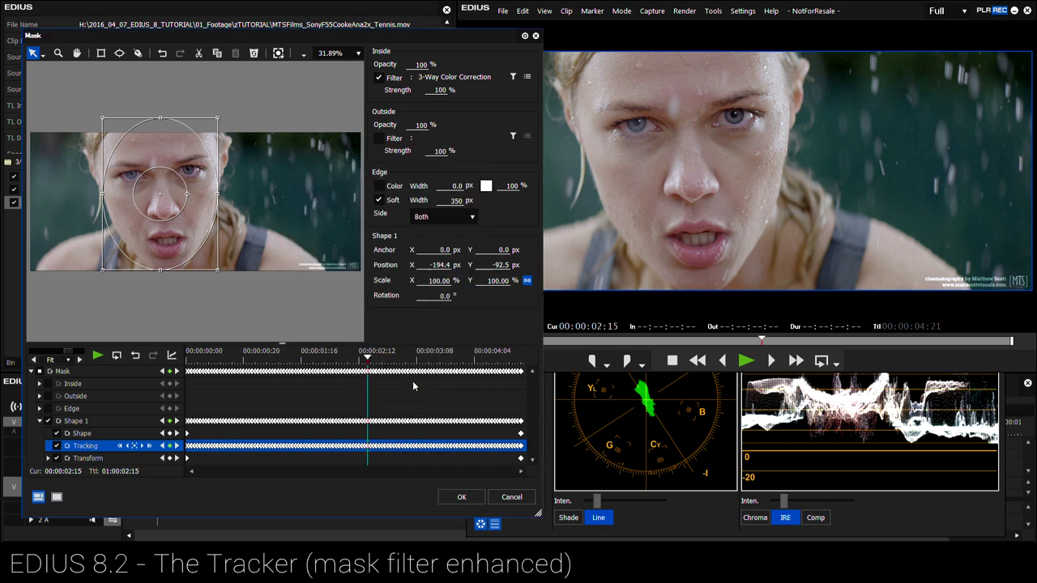
Assign YUV Curve, Sharpness and 3-Way Color Correction to the first three Combine Filters slots and move the dialog clear of the mask preview.
click(526, 78)
click(284, 268)
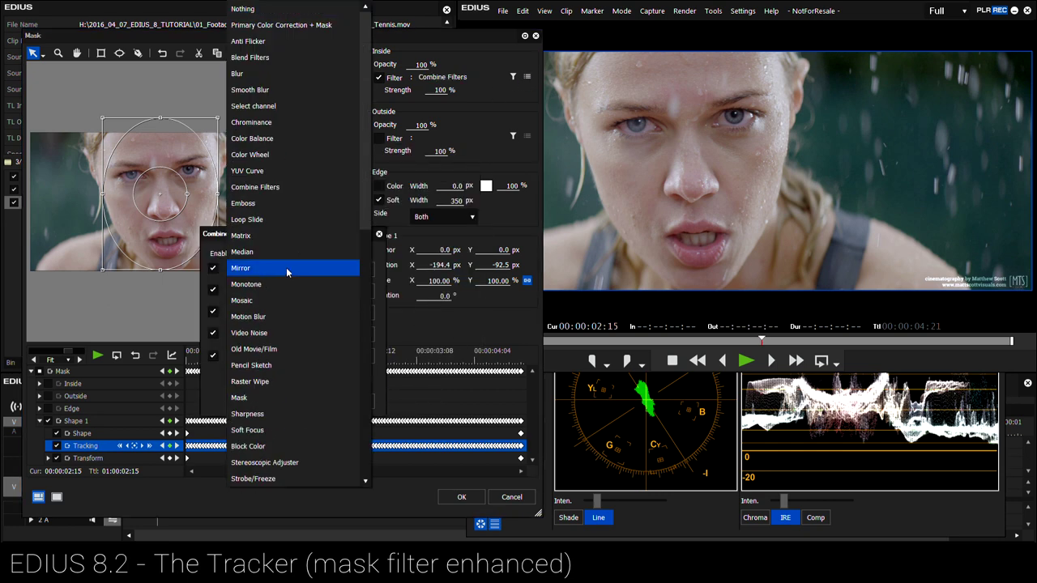
click(270, 174)
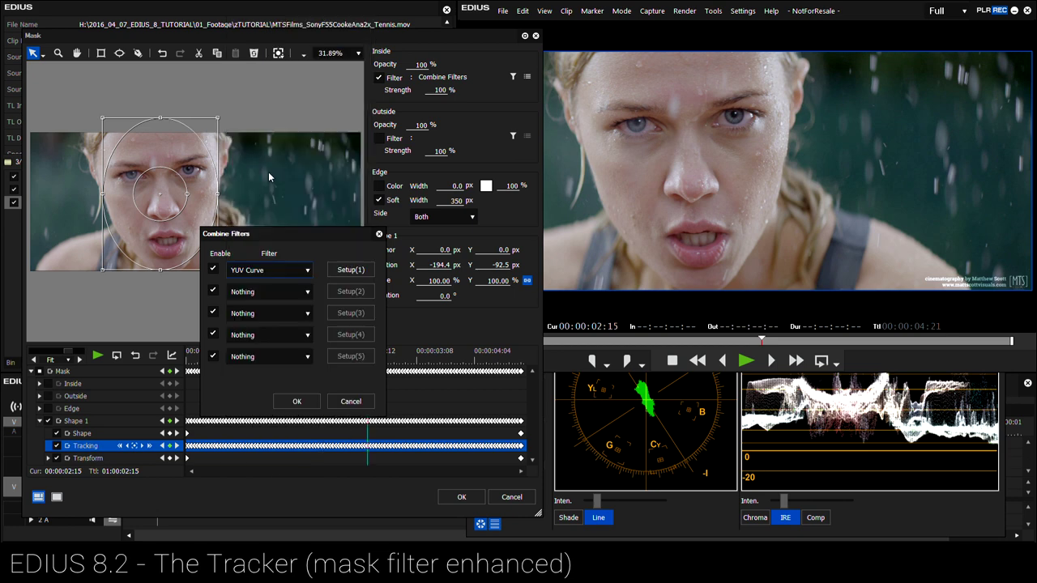
click(262, 267)
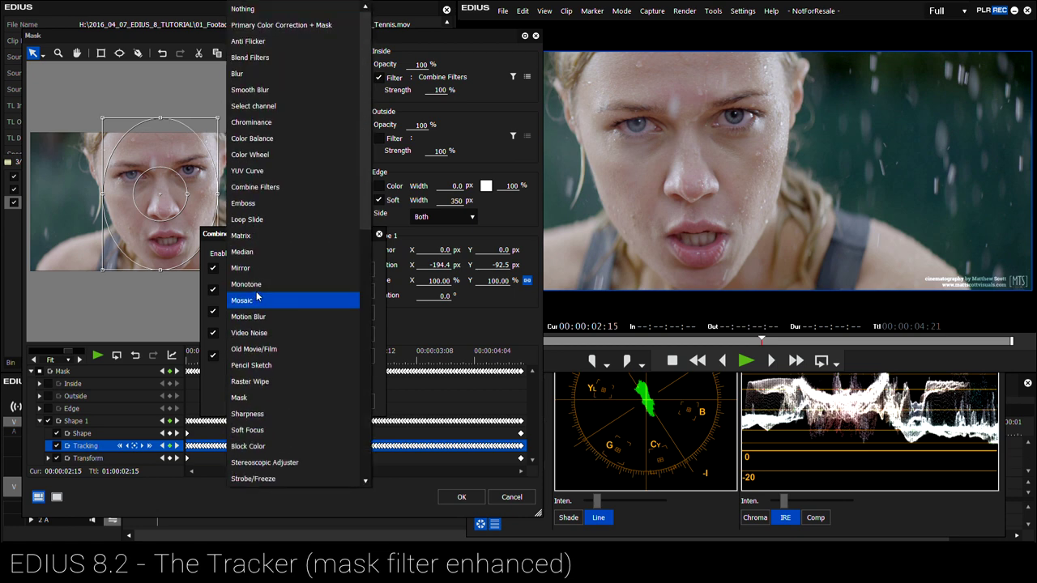
click(279, 414)
click(288, 313)
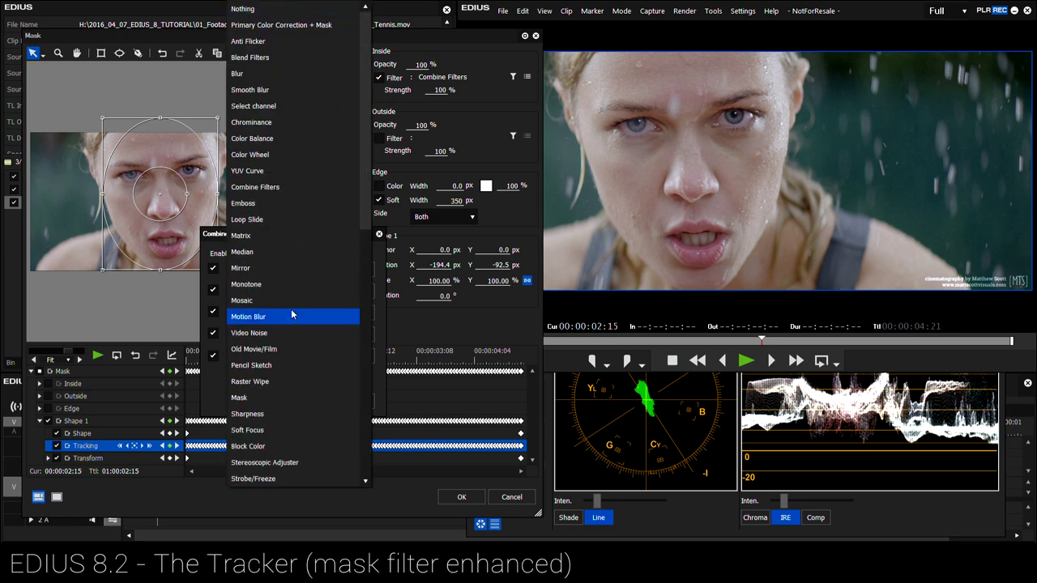
scroll(298, 337, down, 4)
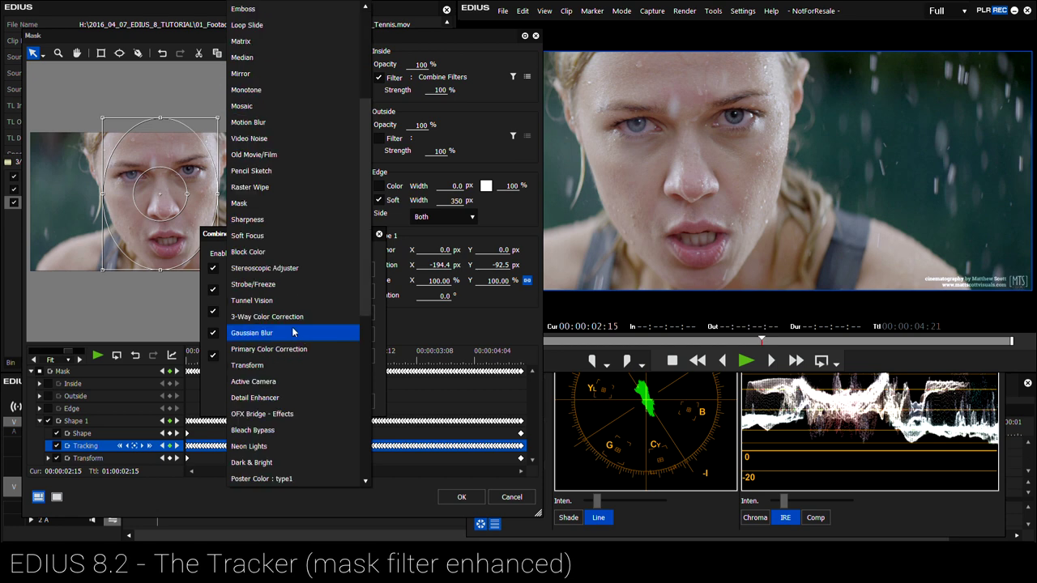
click(292, 317)
drag(337, 237, 319, 315)
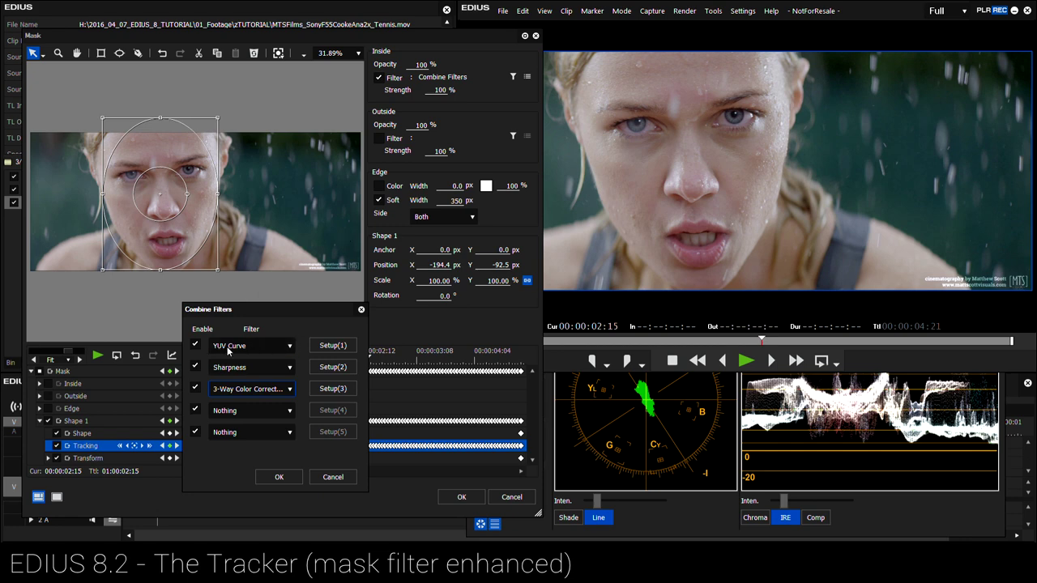
click(327, 348)
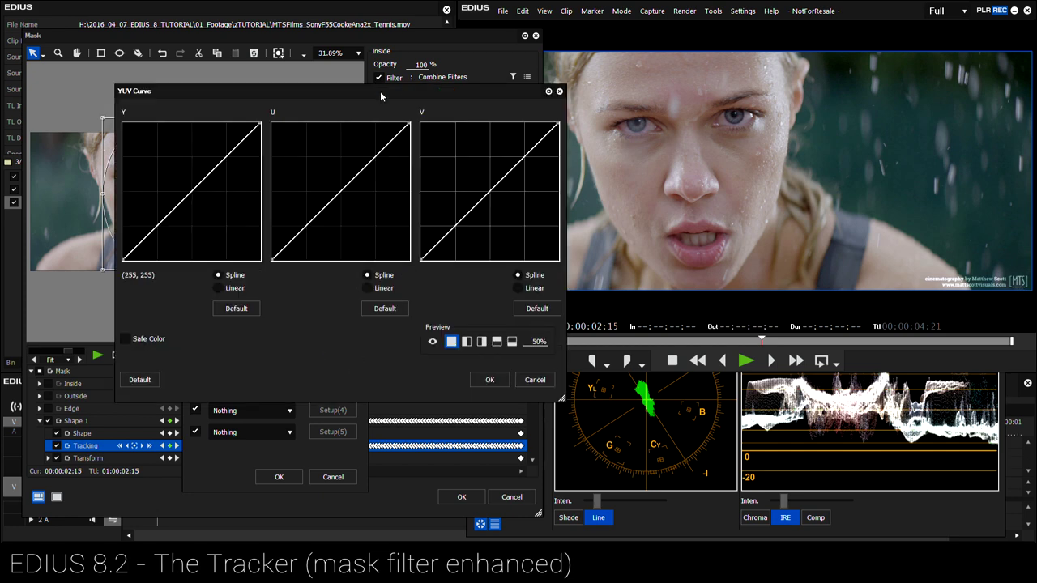
drag(301, 308, 361, 328)
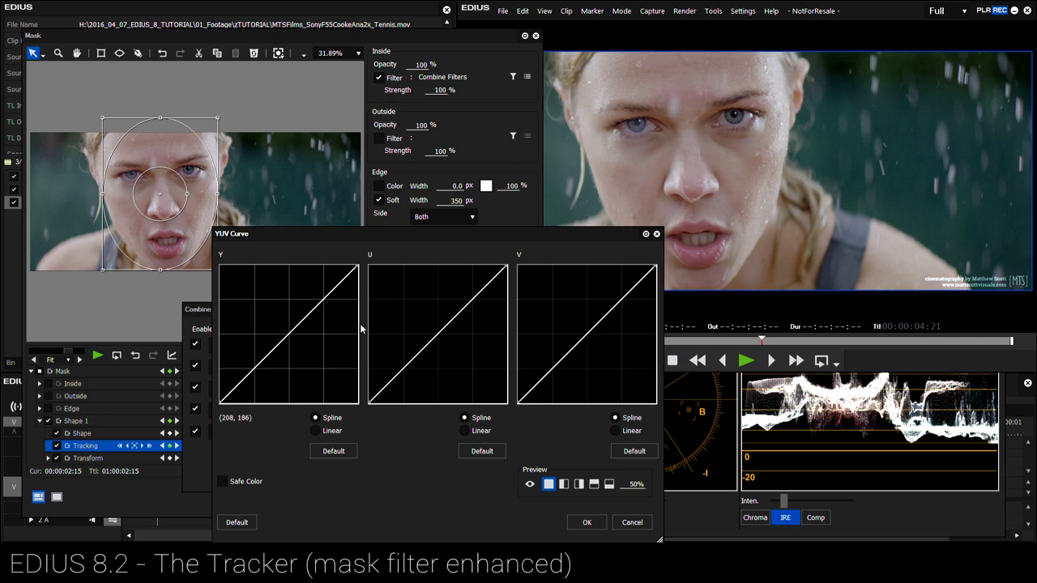
click(631, 522)
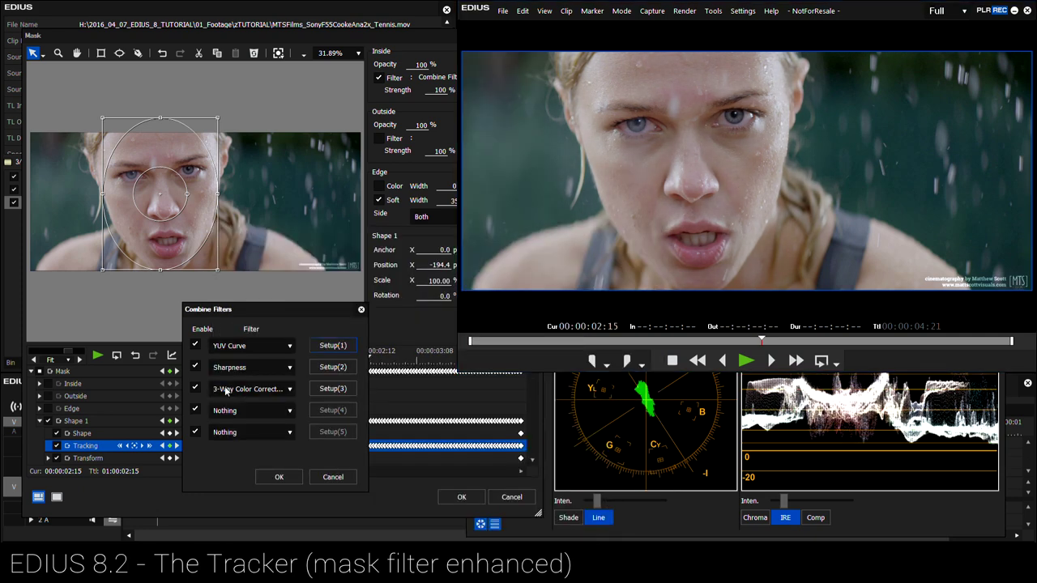
In the combined 3-Way Color Correction filter, set the gray contrast to 16.0 and the black contrast to -16.0.
click(330, 388)
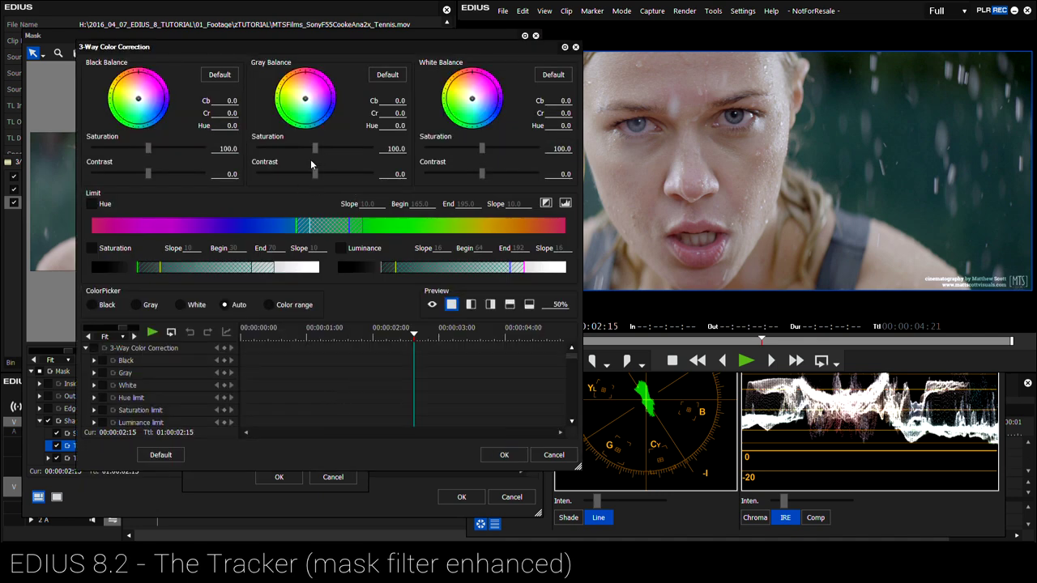
drag(315, 175, 371, 176)
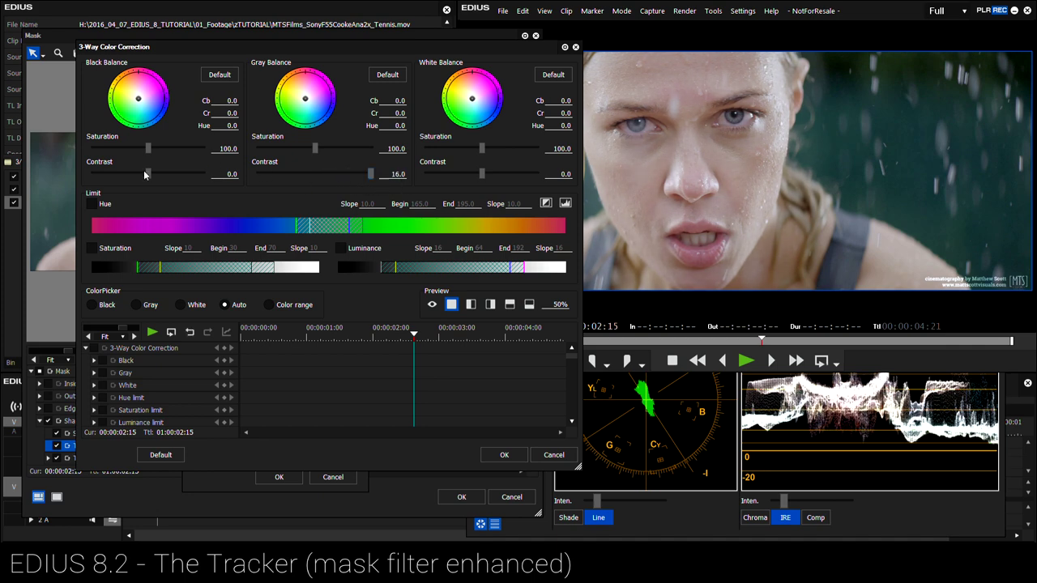
drag(147, 175, 93, 174)
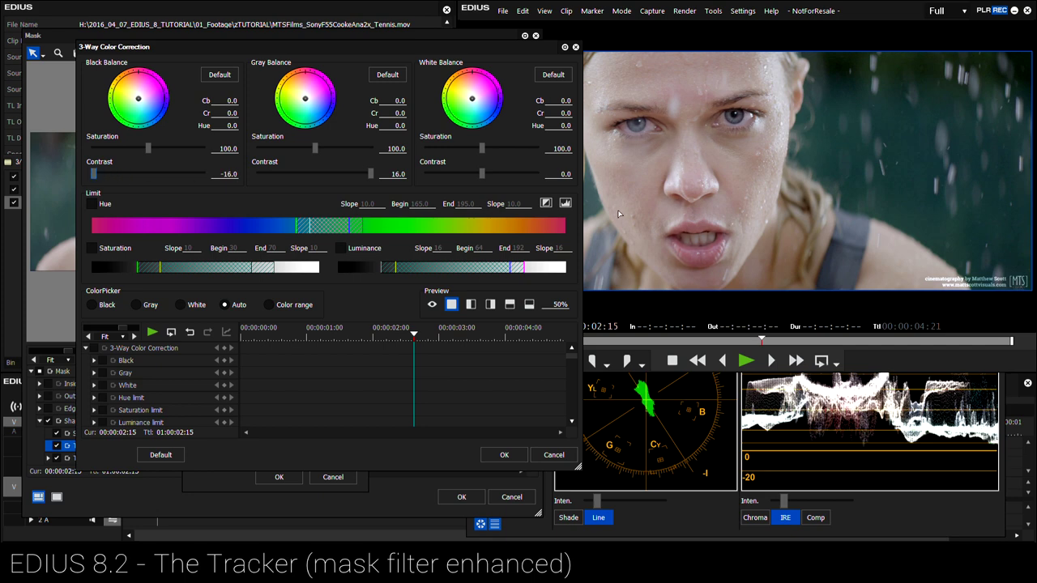
Enable the split-screen preview, fine-tune the gray contrast, slightly raise the gray saturation and accept the 3-Way Color Correction settings.
click(471, 305)
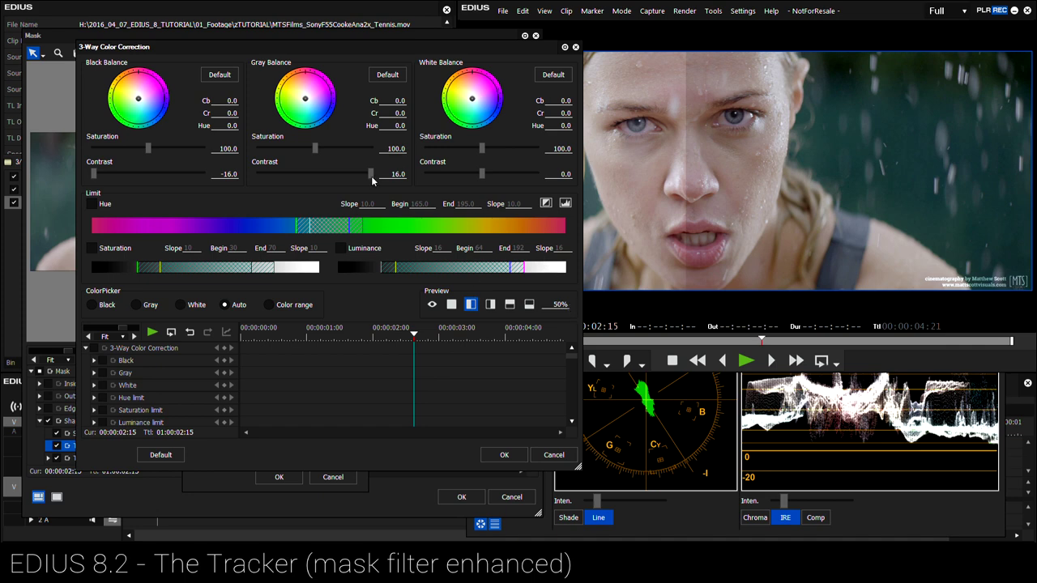
mouse_move(371, 174)
mouse_down()
mouse_move(358, 177)
mouse_move(369, 177)
mouse_up()
drag(316, 149, 320, 151)
click(504, 456)
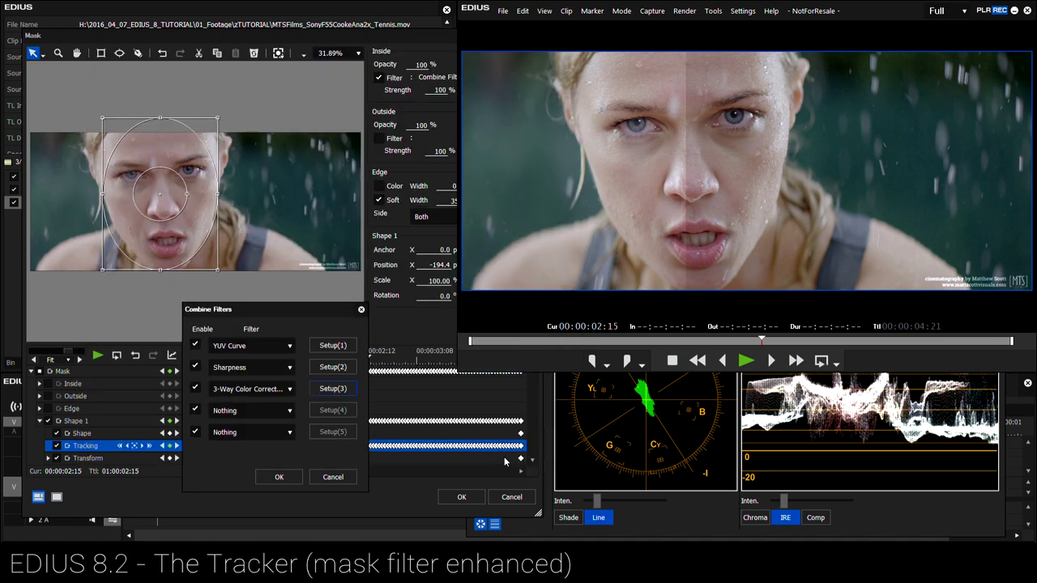
Compare the face with YUV Curve off and on, then add a control point in the Y curve's shadows and accept it.
click(195, 346)
click(198, 347)
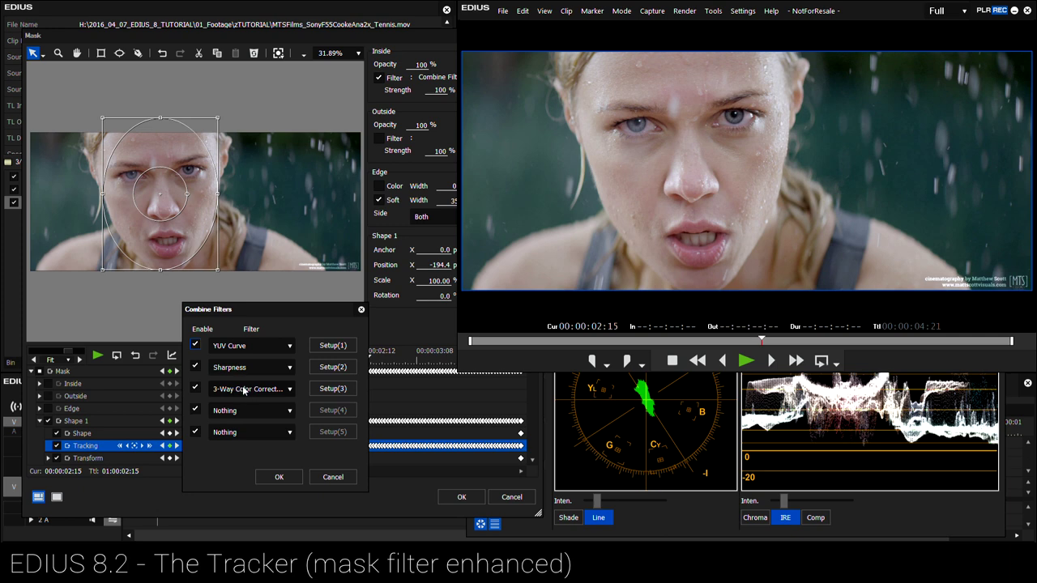
click(341, 347)
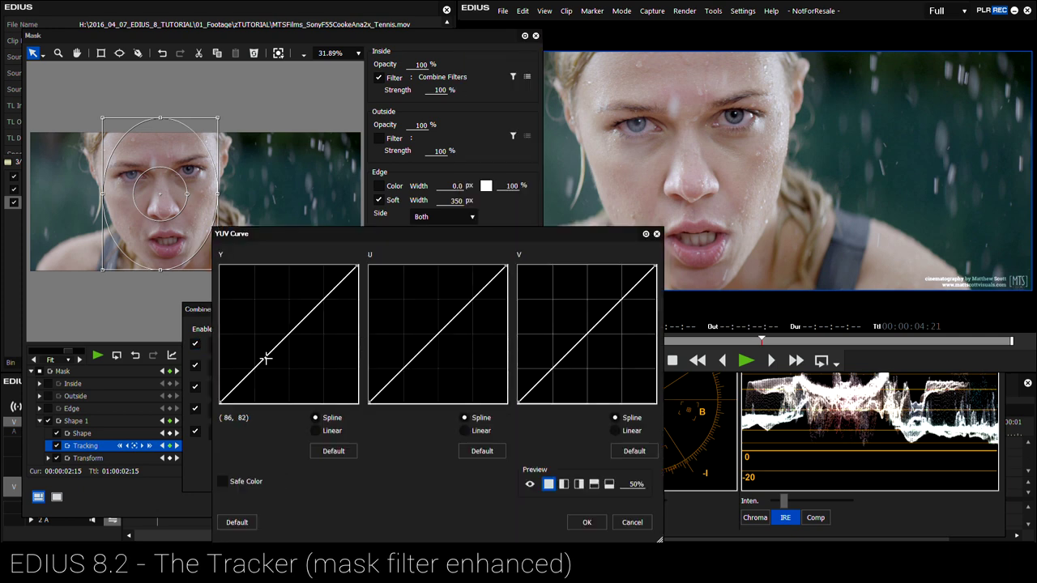
drag(265, 359, 266, 357)
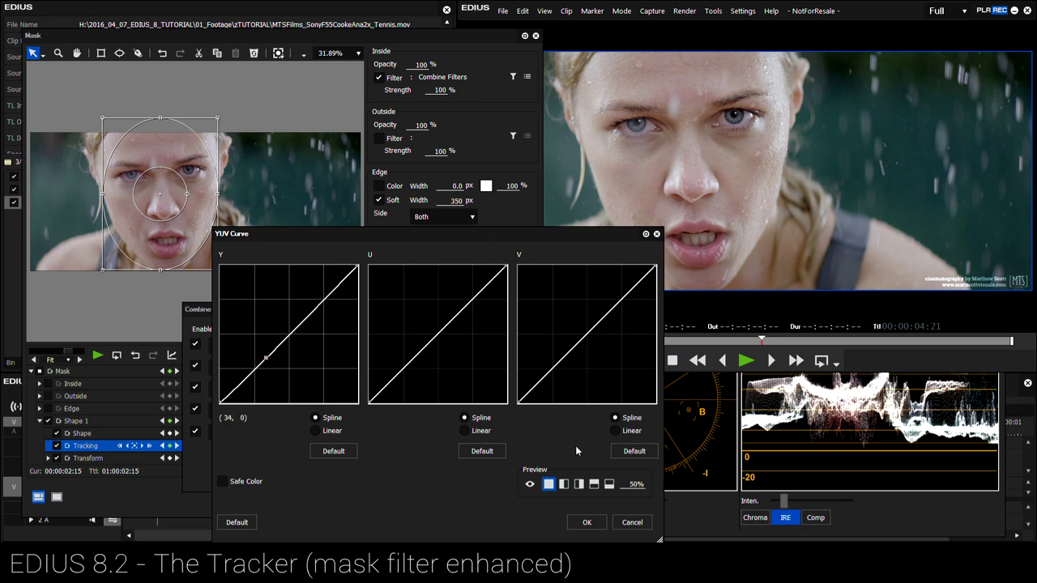
click(586, 521)
Set the combined Sharpness filter to 11 and accept the Combine Filters settings.
click(344, 368)
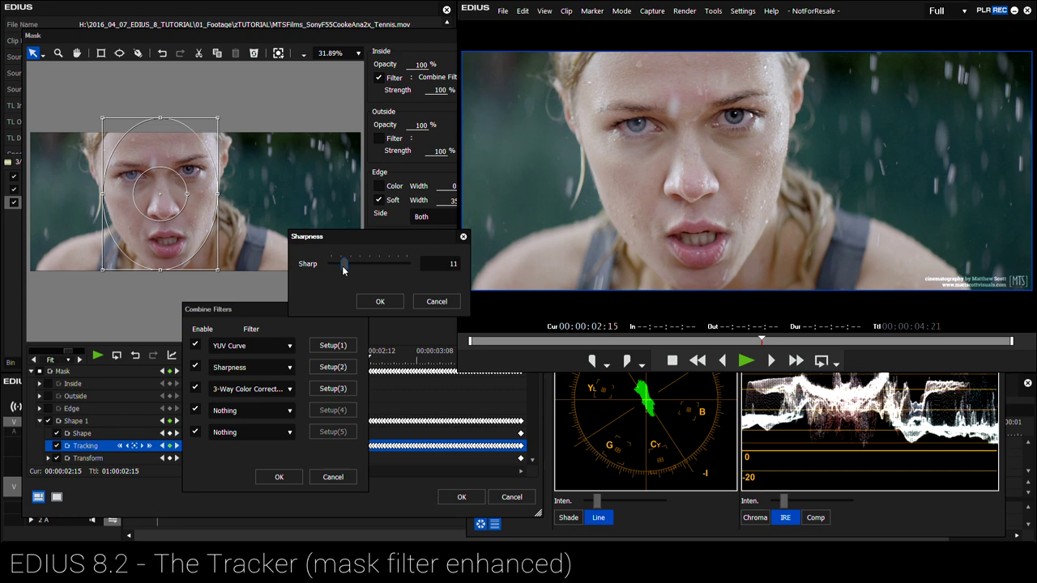
click(380, 301)
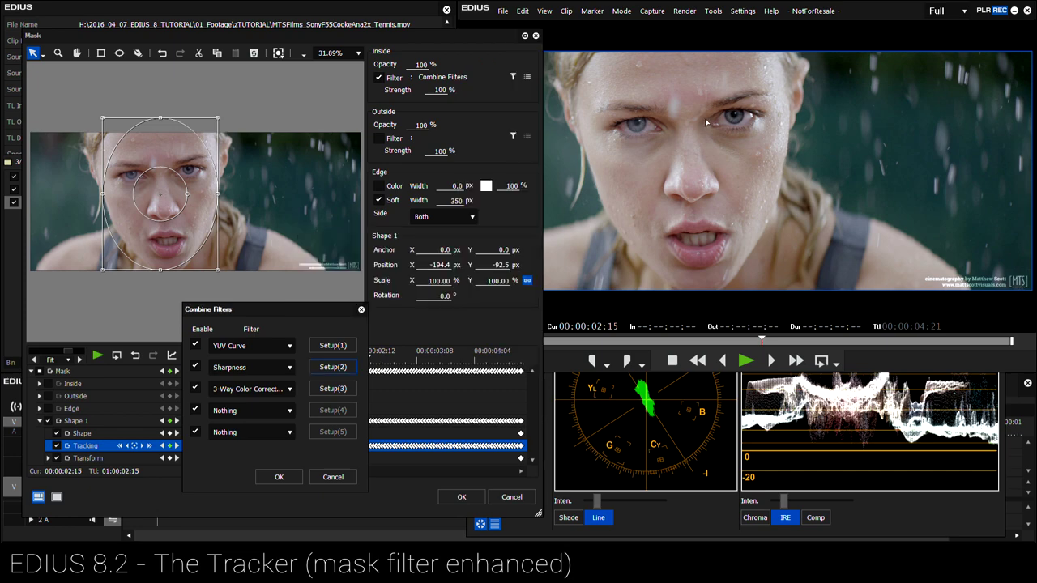
click(278, 476)
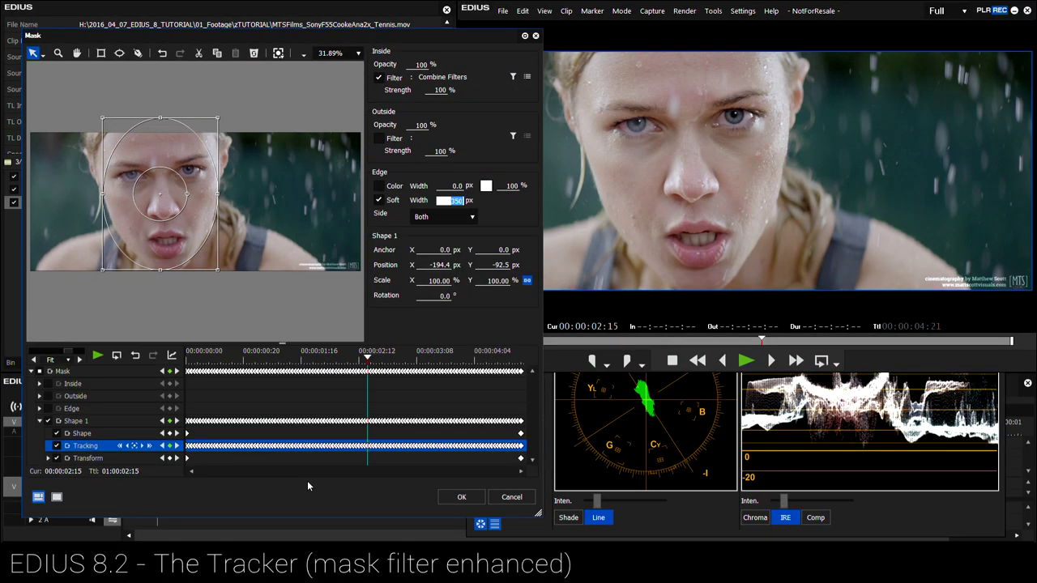
Compare the face with and without the inside Combine Filters by switching the filter off and on repeatedly, leaving it enabled.
click(378, 78)
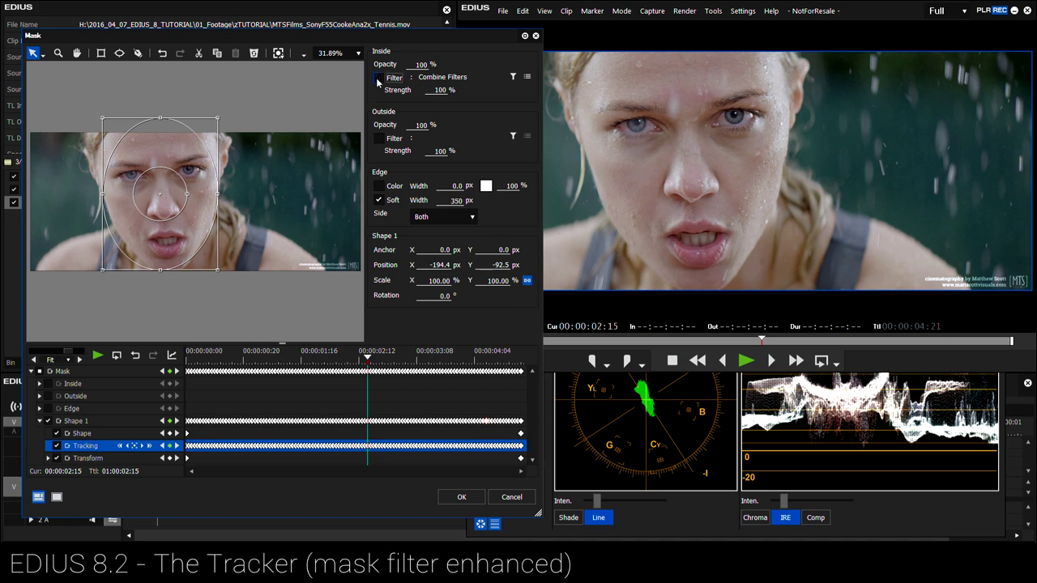
click(378, 79)
click(378, 79)
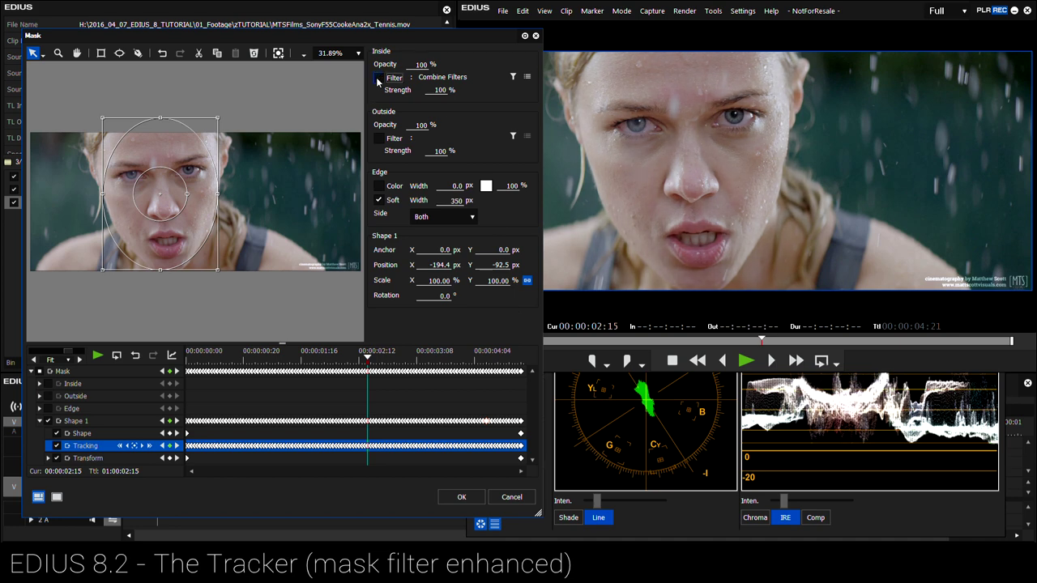
click(378, 79)
click(377, 78)
click(378, 79)
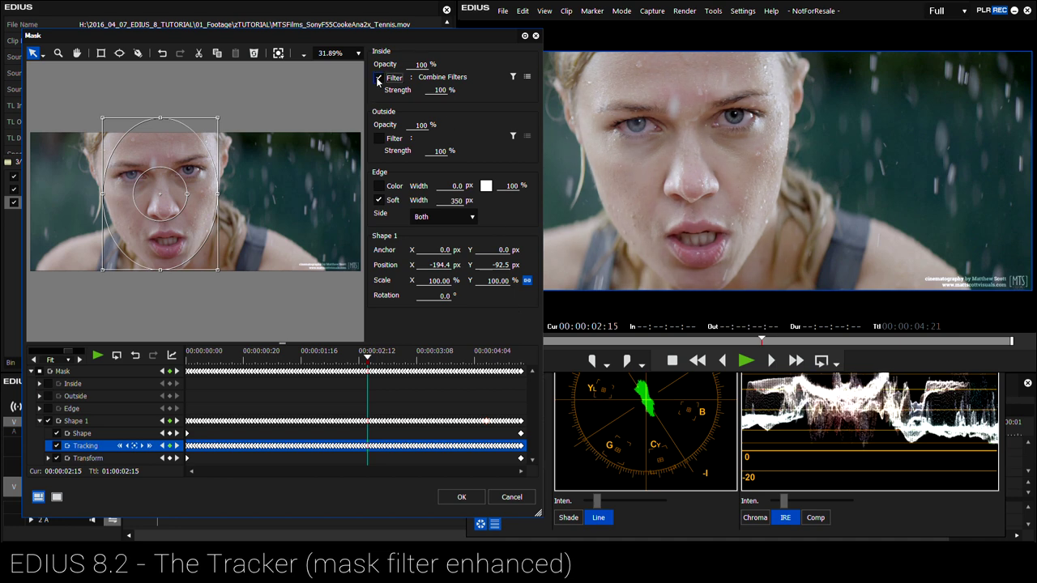
click(378, 78)
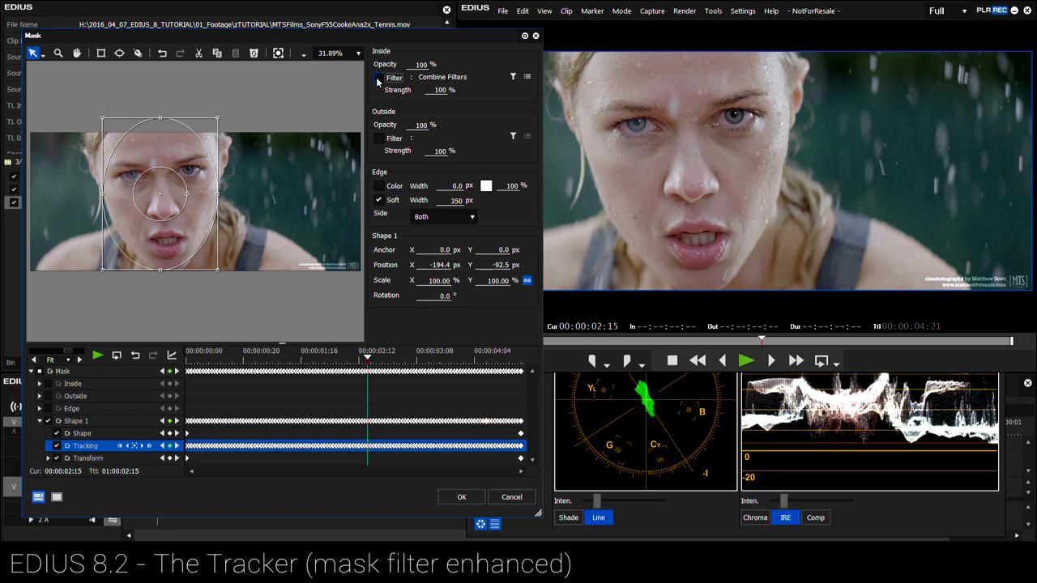
click(378, 78)
Check the tracked grade on other frames of the Tennis clip and accept the Mask settings.
mouse_move(345, 359)
mouse_down()
mouse_move(212, 365)
mouse_move(516, 384)
mouse_move(361, 390)
mouse_move(217, 379)
mouse_move(439, 379)
mouse_move(194, 371)
mouse_move(357, 375)
mouse_up()
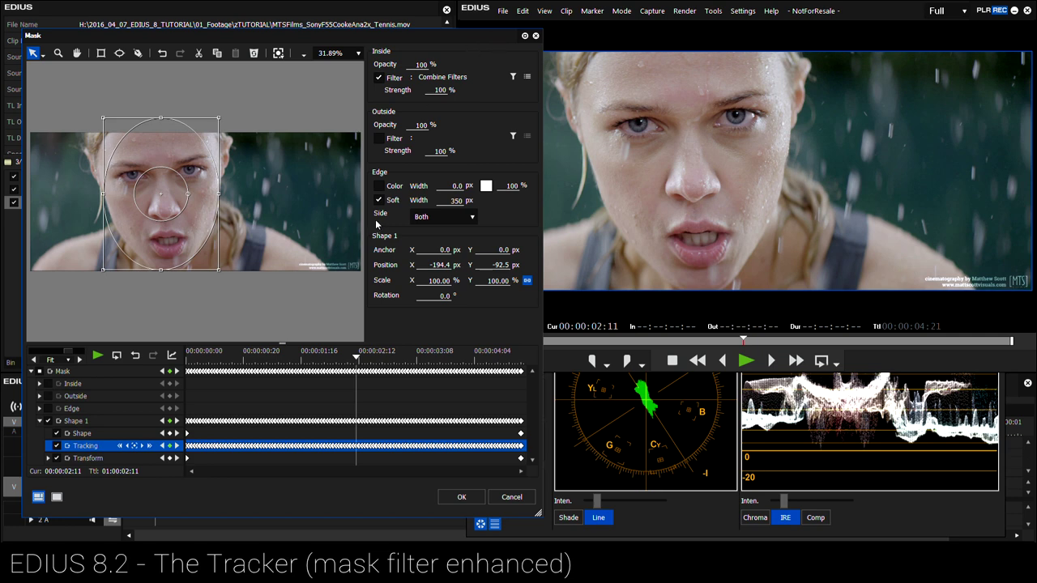
click(461, 498)
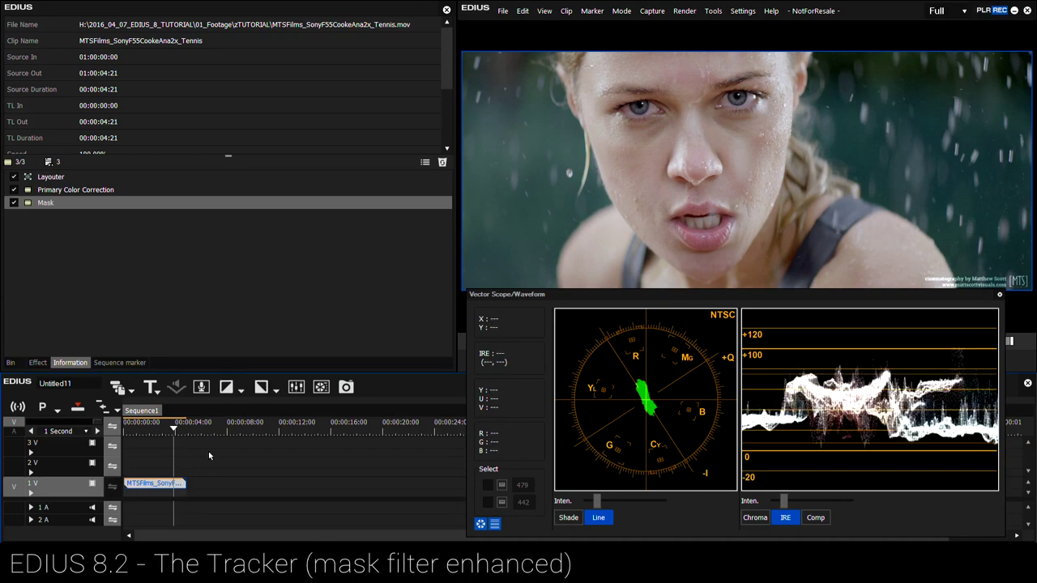
mouse_move(162, 430)
mouse_down()
mouse_move(134, 436)
mouse_move(166, 440)
mouse_move(125, 441)
mouse_move(153, 436)
mouse_up()
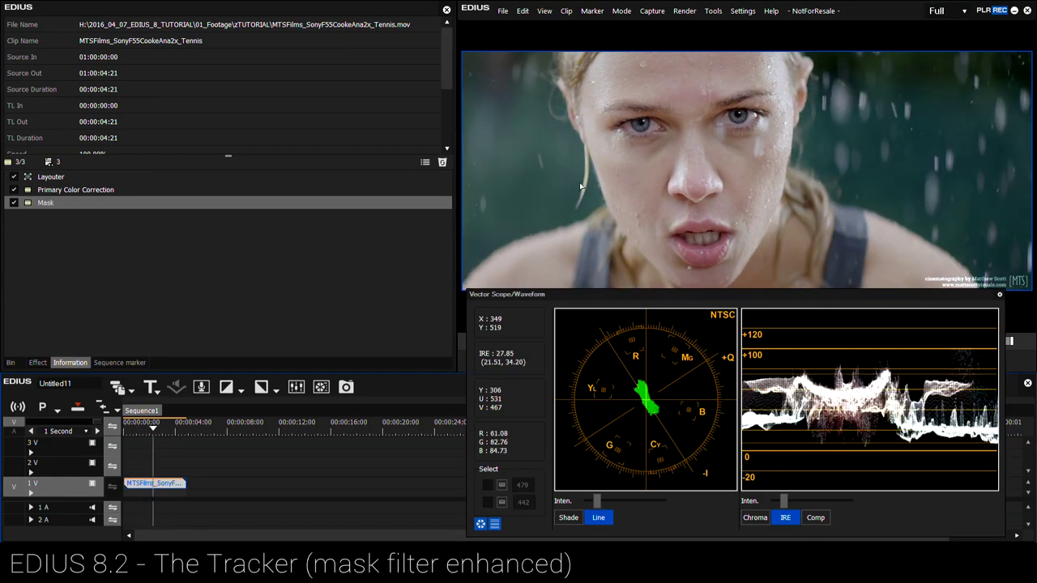
Add the 3-Way Color Correction filter from the Color Correction effects to the Tennis clip in the timeline.
click(48, 356)
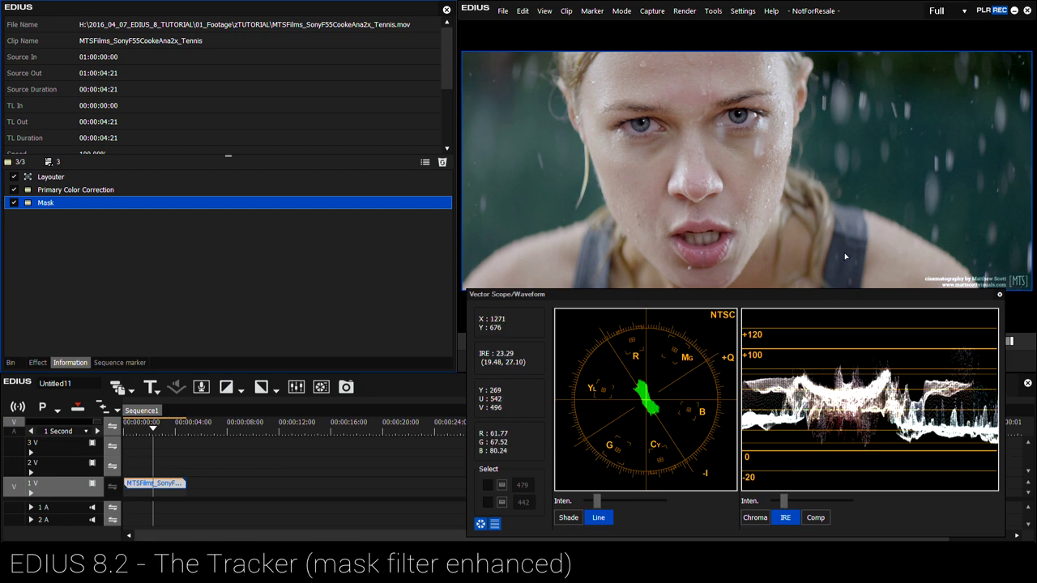
click(39, 362)
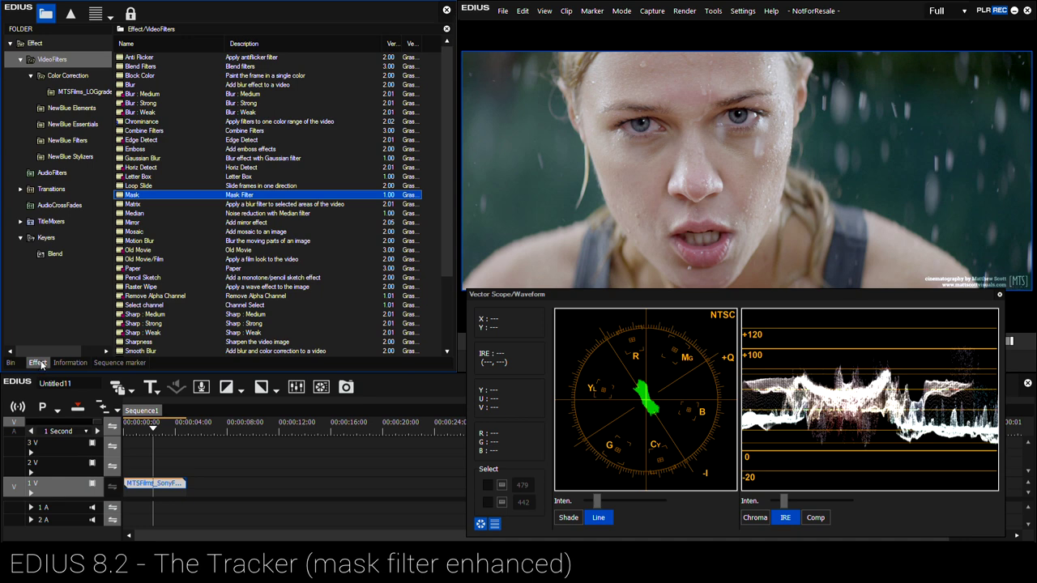
click(67, 76)
click(144, 57)
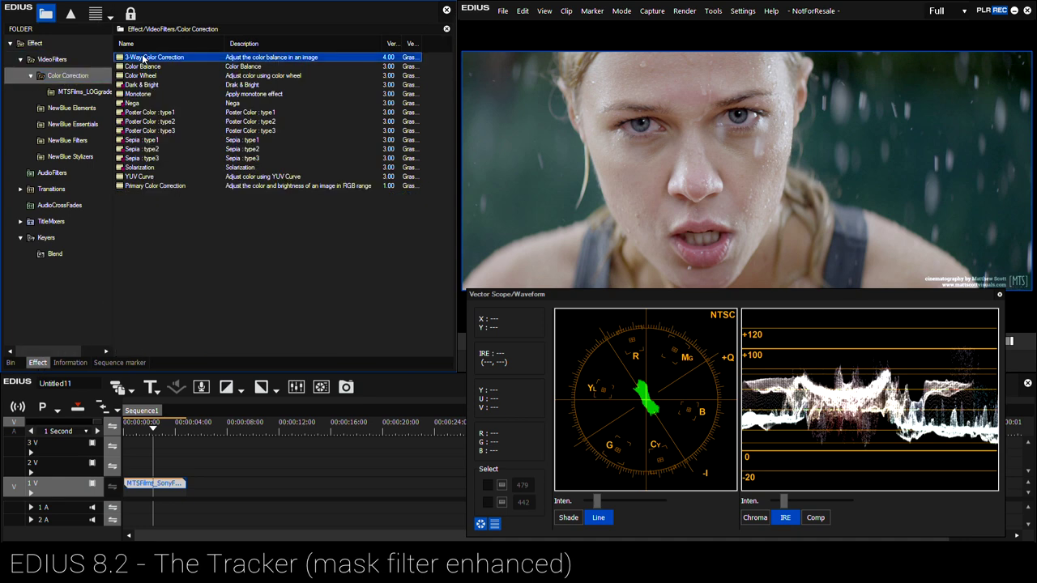
drag(144, 58, 152, 486)
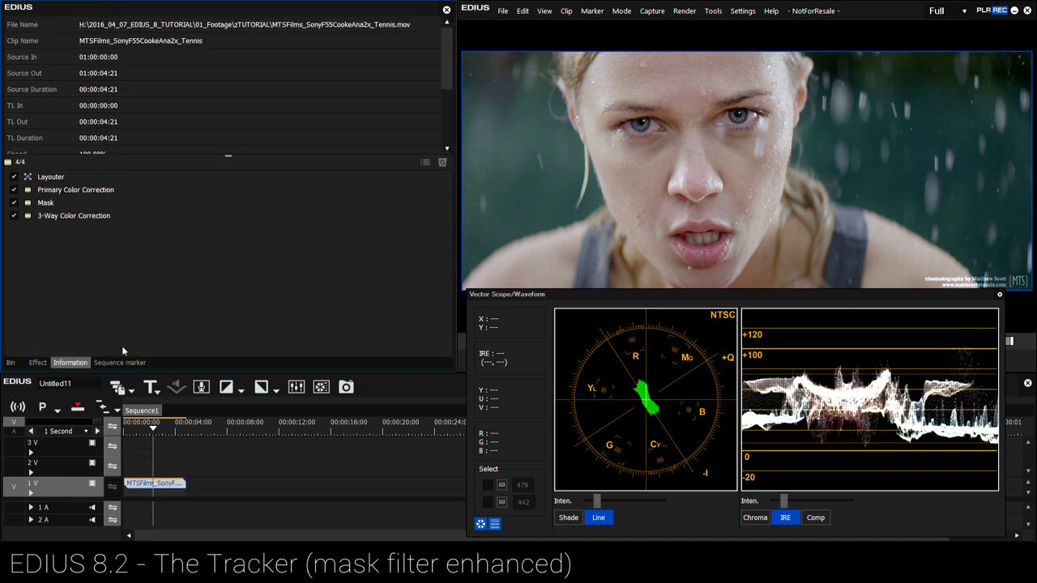
Open the clip's new 3-Way Color Correction settings and enable the Hue, Saturation and Luminance limits.
double_click(57, 215)
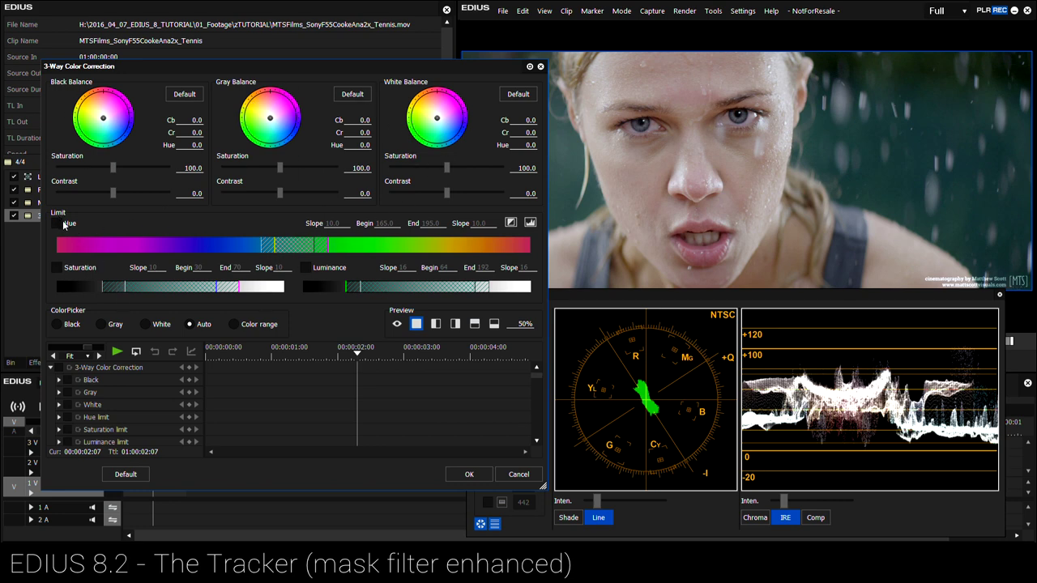
click(57, 224)
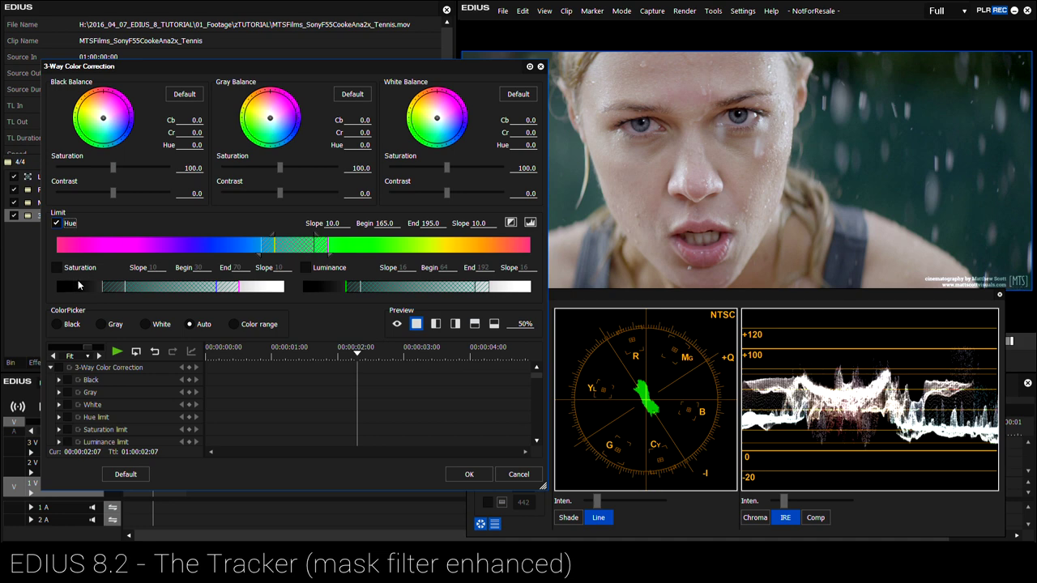
click(56, 267)
click(305, 268)
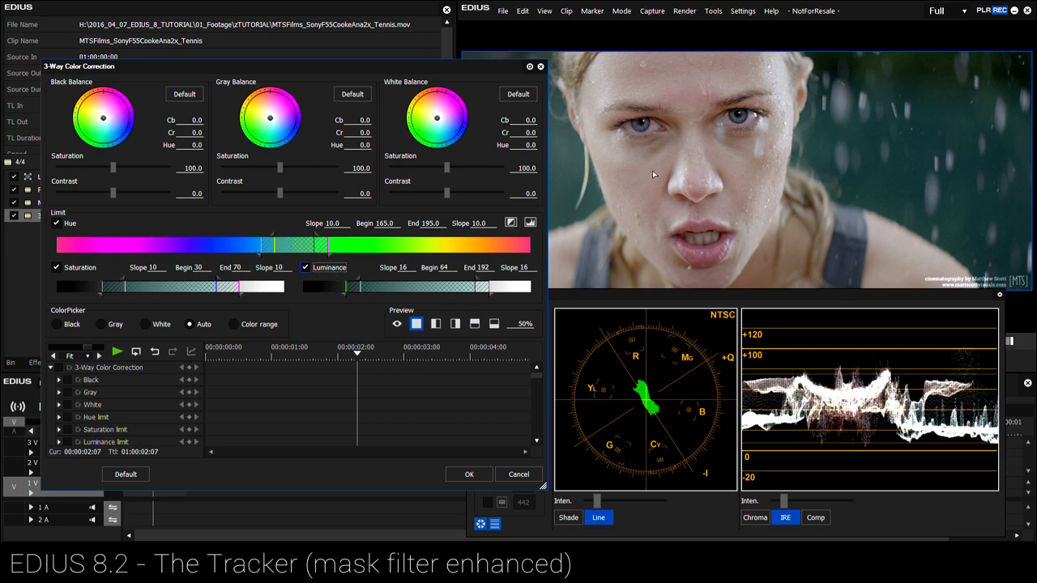
Shift the limit ranges to hue 120–150, saturation 10–50 and luminance 27–155, checking the selection in the key display.
drag(296, 248, 241, 248)
mouse_move(175, 291)
mouse_down()
mouse_move(166, 293)
mouse_move(177, 301)
mouse_up()
drag(420, 289, 380, 292)
click(510, 221)
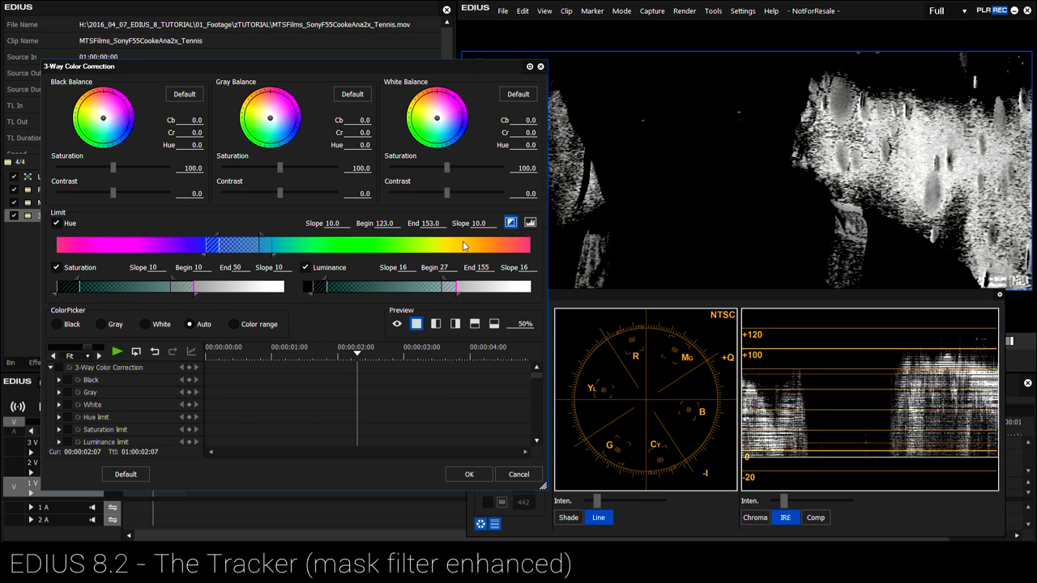
click(511, 222)
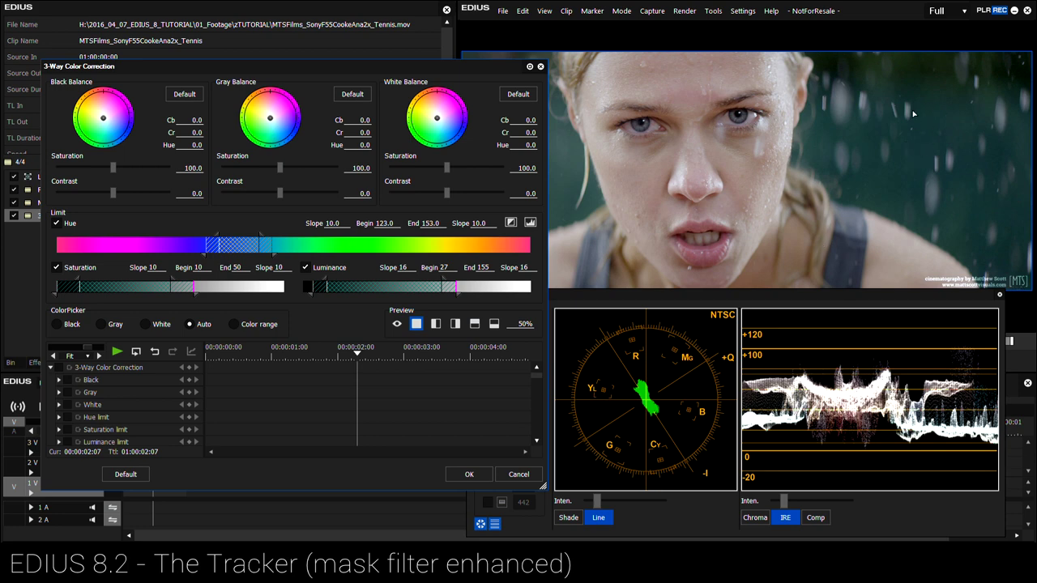
drag(236, 248, 232, 248)
click(511, 222)
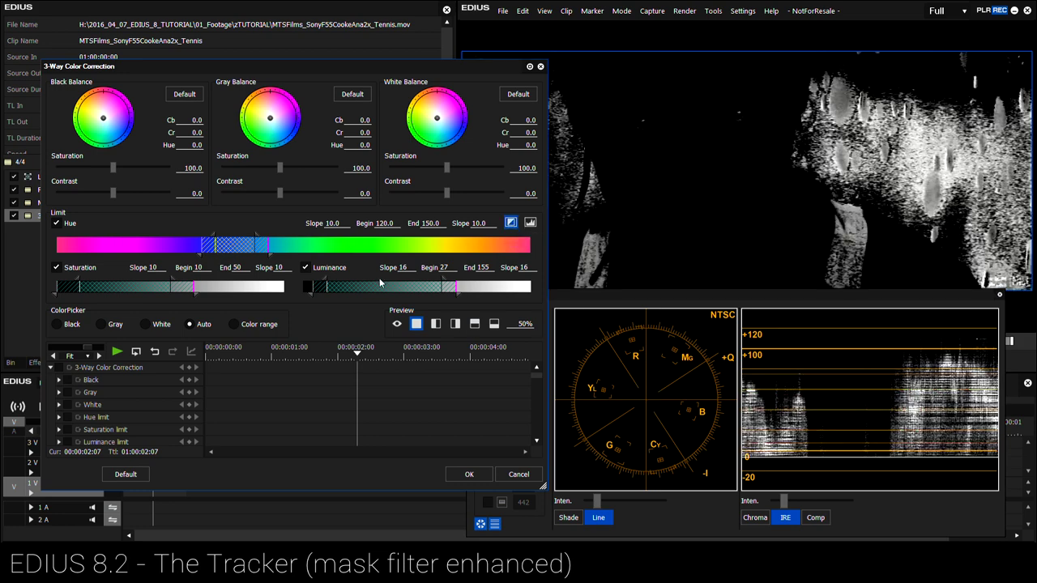
Set the luminance limit range to 57–185 and the saturation limit to 4–17 with slopes 4 and 43.
drag(385, 290, 552, 285)
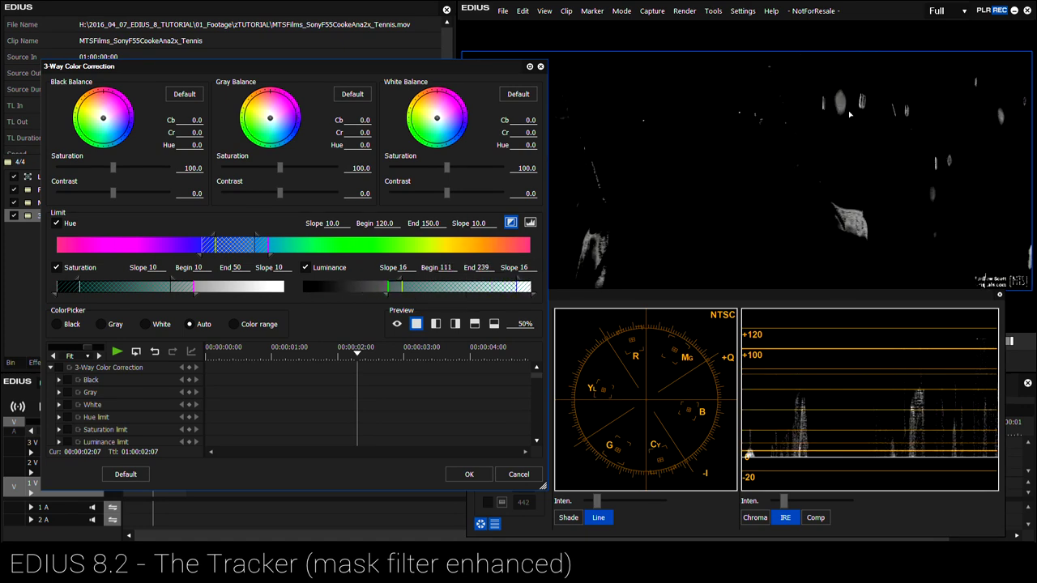
drag(403, 293, 333, 290)
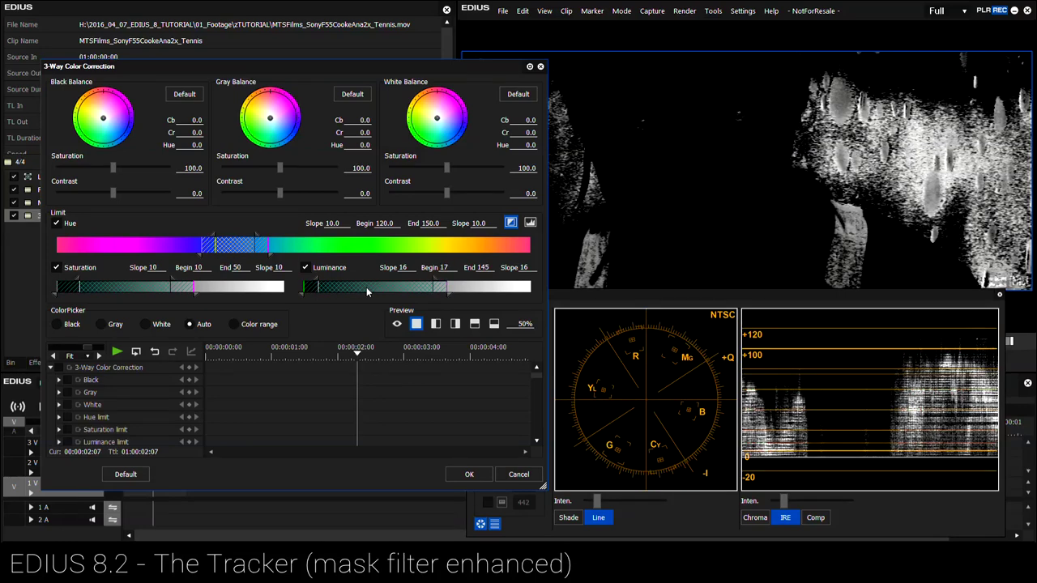
drag(402, 289, 425, 290)
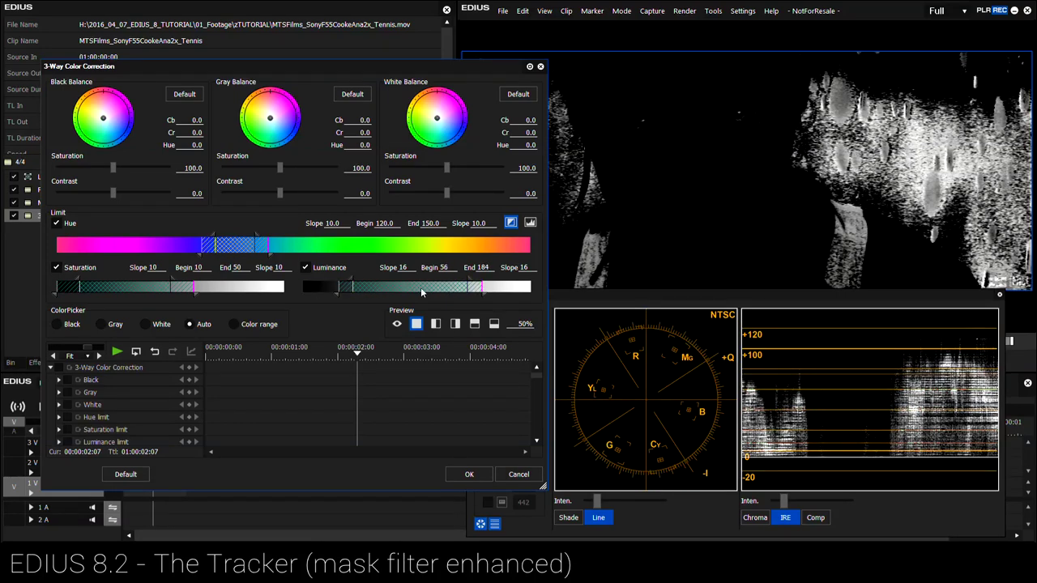
drag(117, 284, 65, 285)
drag(170, 285, 114, 283)
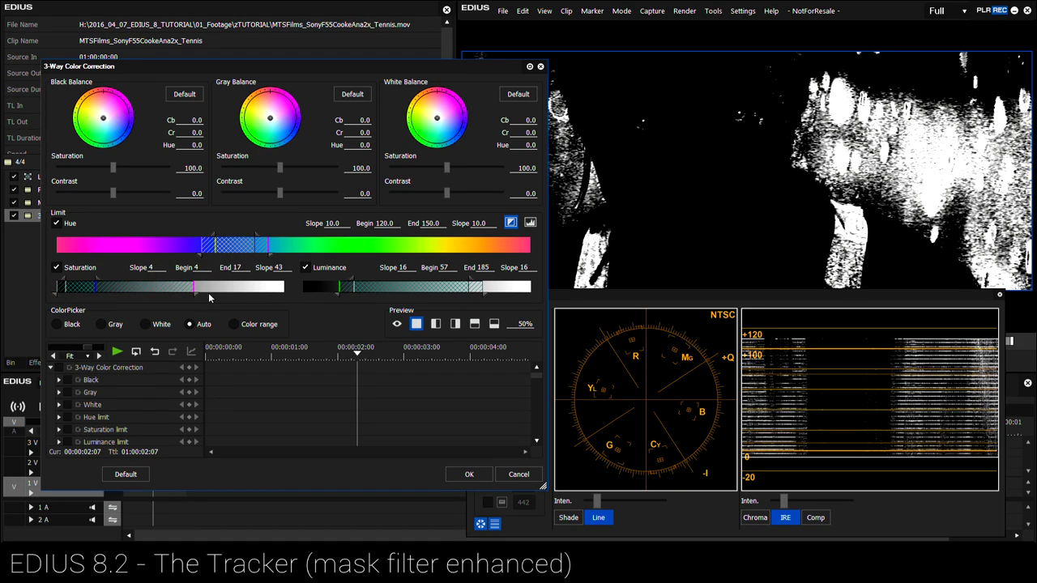
Narrow the saturation limit to 1–17 with slopes of 1 and try magenta and blue gray-balance tints on the isolated range.
drag(197, 288, 58, 285)
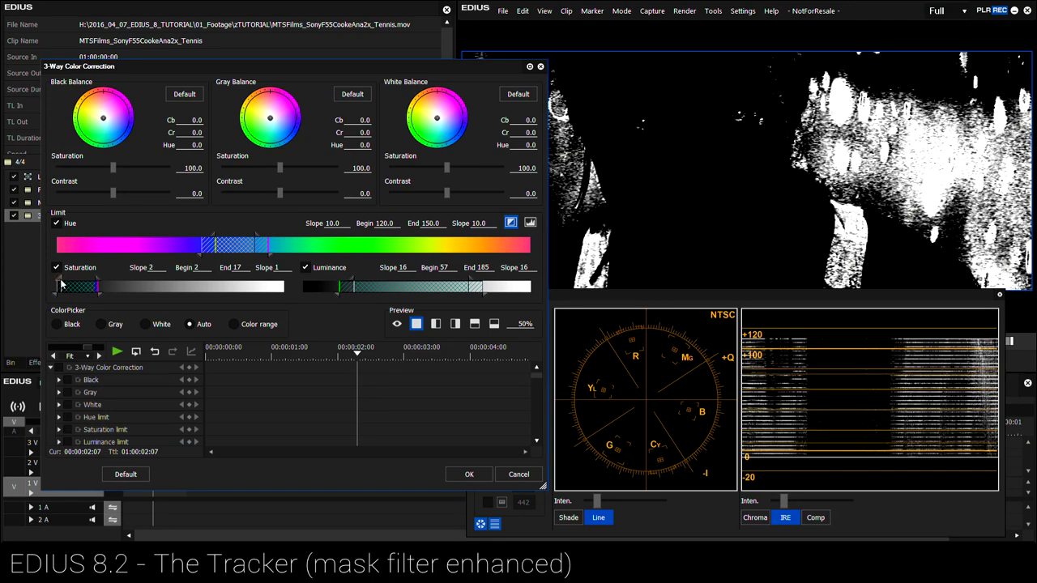
click(511, 222)
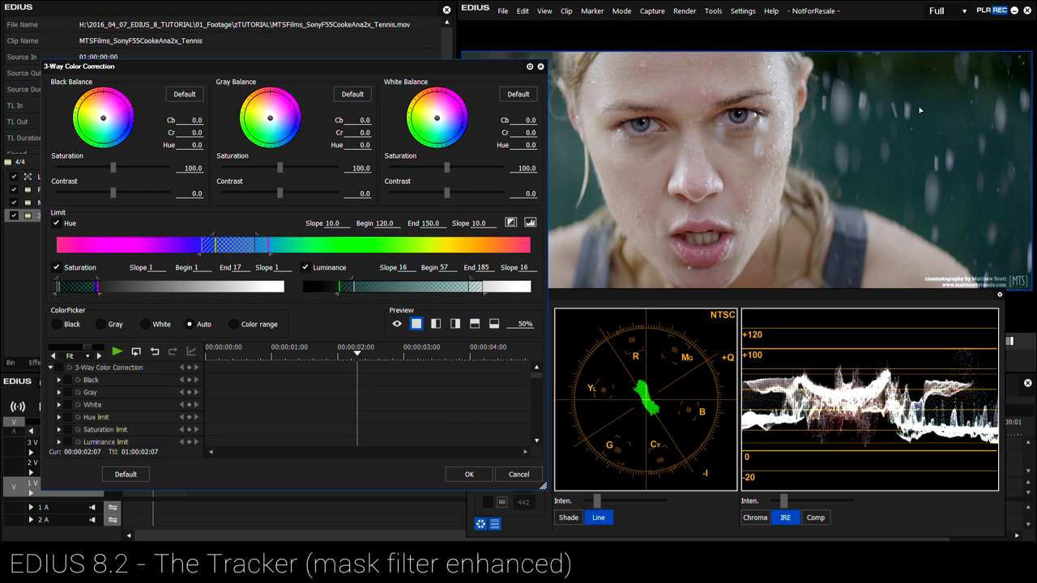
drag(256, 122, 268, 103)
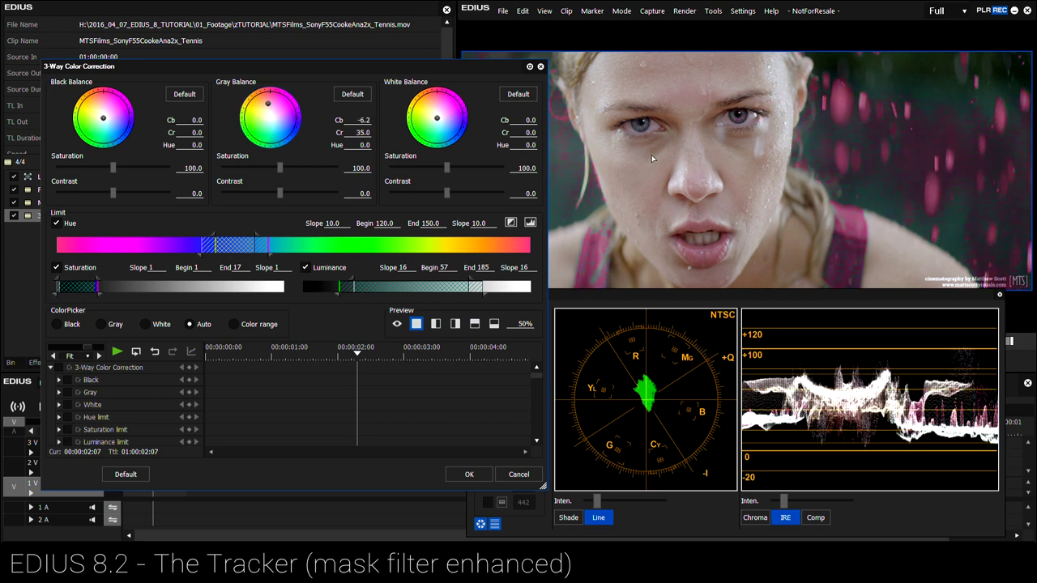
click(353, 94)
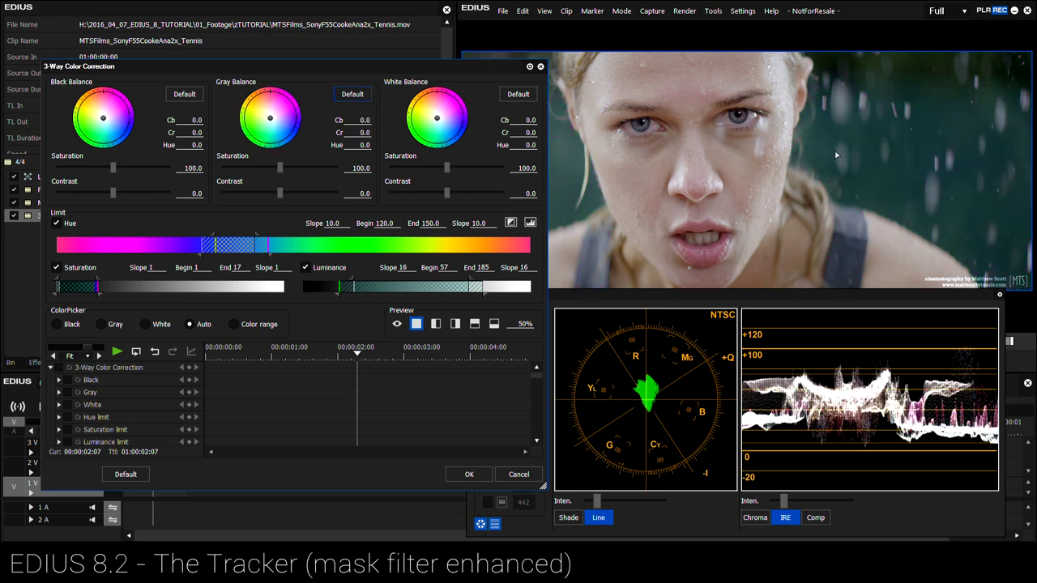
click(283, 128)
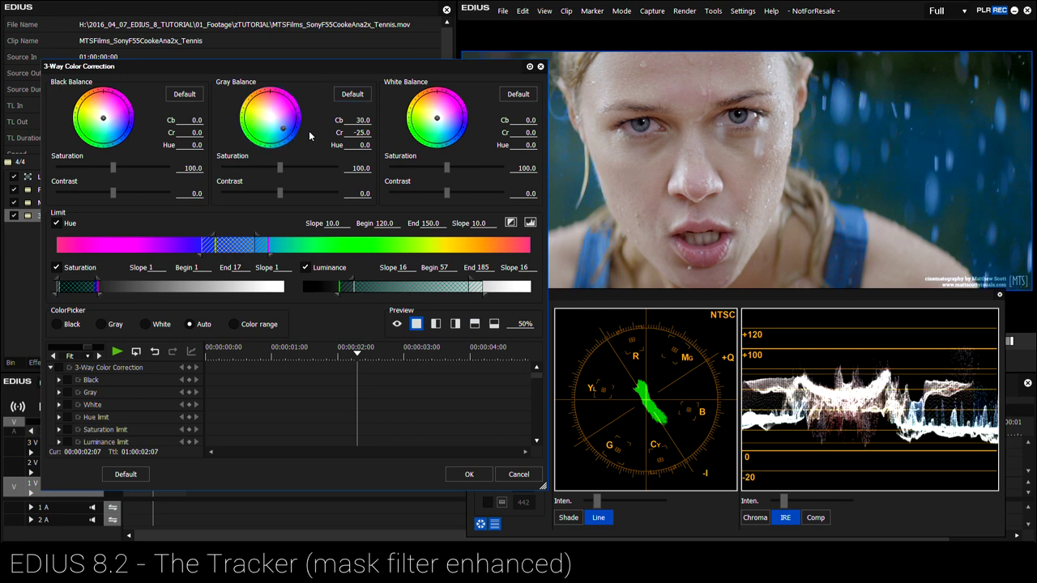
click(352, 94)
Discard the 3-Way Color Correction changes and remove that filter from the Tennis clip.
click(510, 474)
click(272, 296)
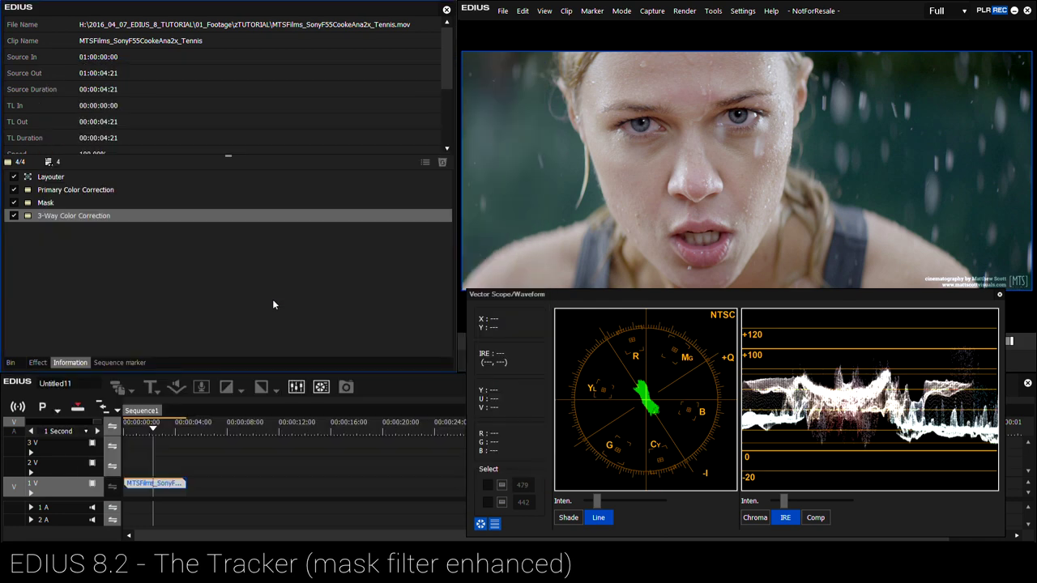
click(76, 217)
key(Delete)
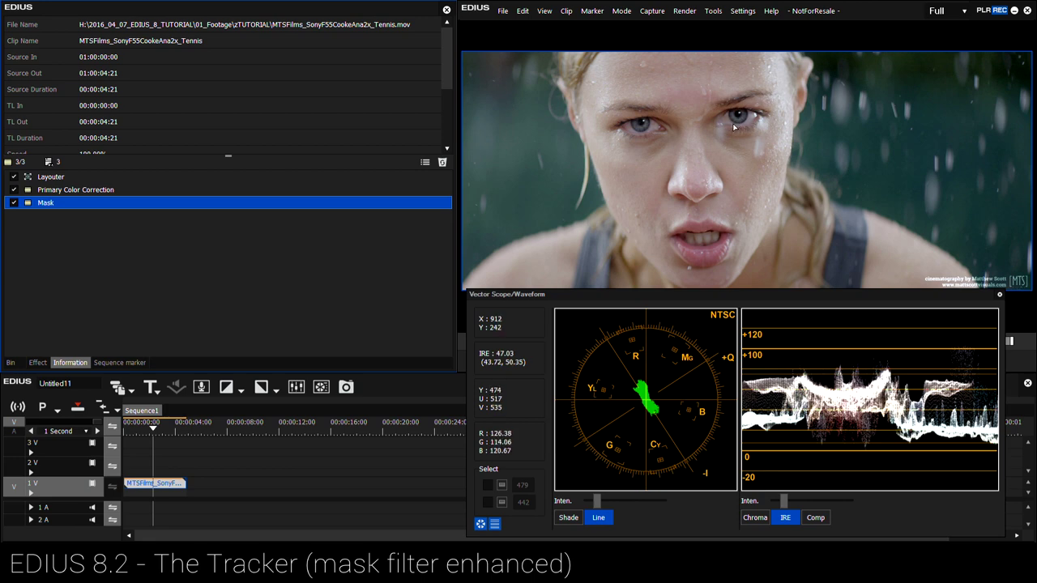
Add a second Mask filter from the VideoFilters effects to the Tennis clip and open its settings.
click(114, 346)
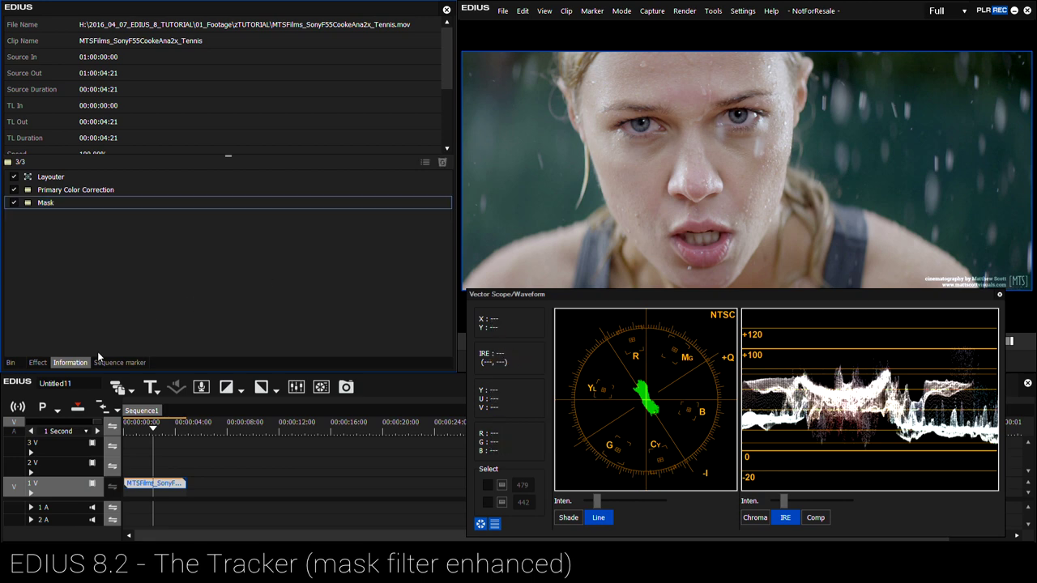
click(37, 362)
click(81, 59)
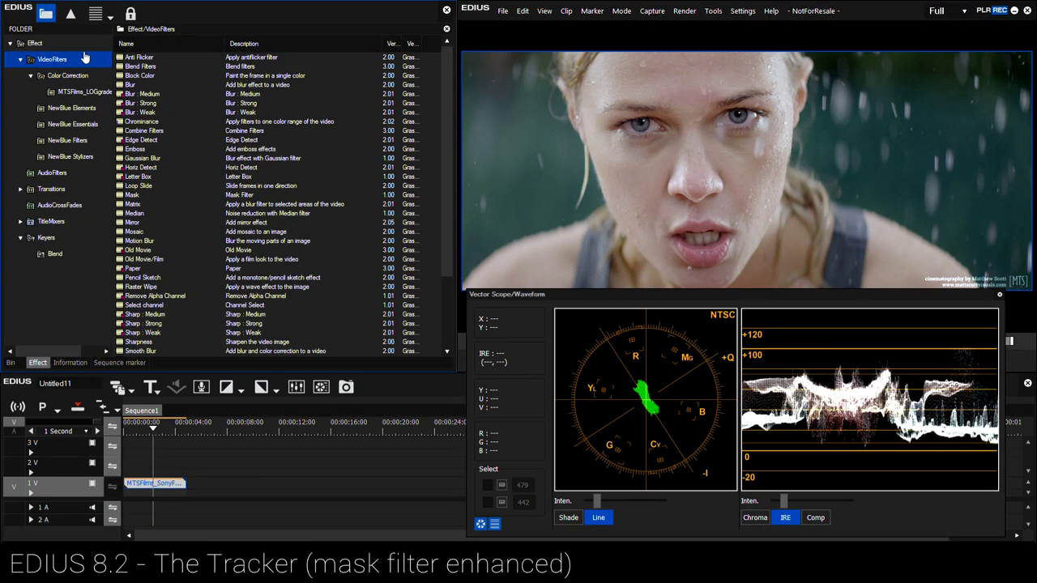
drag(132, 196, 172, 484)
double_click(46, 215)
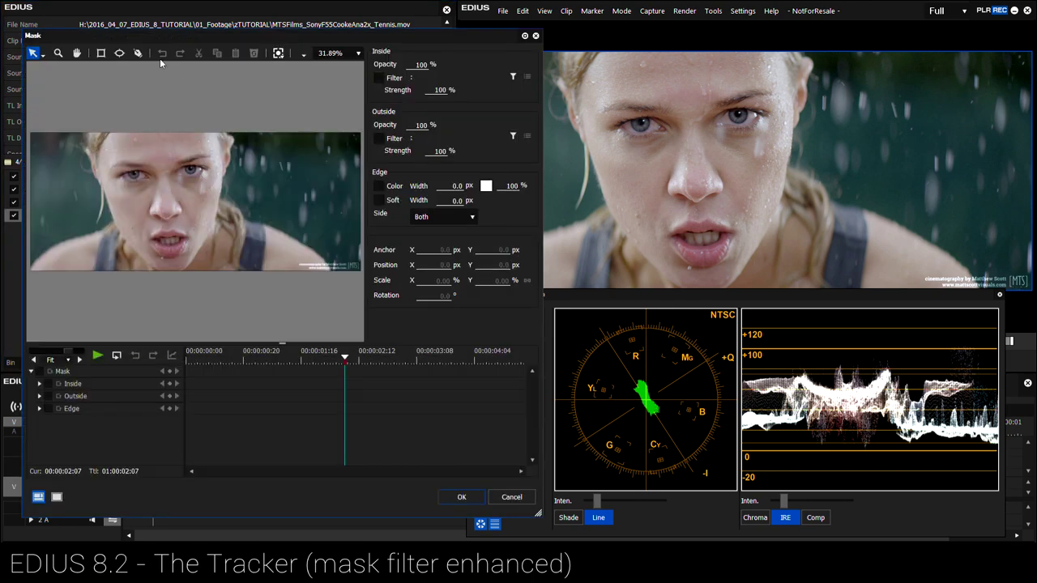
Zoom the mask preview to 80% and draw a small elliptical mask around the iris of one eye.
click(332, 52)
text(80)
key(Return)
click(77, 52)
drag(142, 117, 219, 159)
click(119, 53)
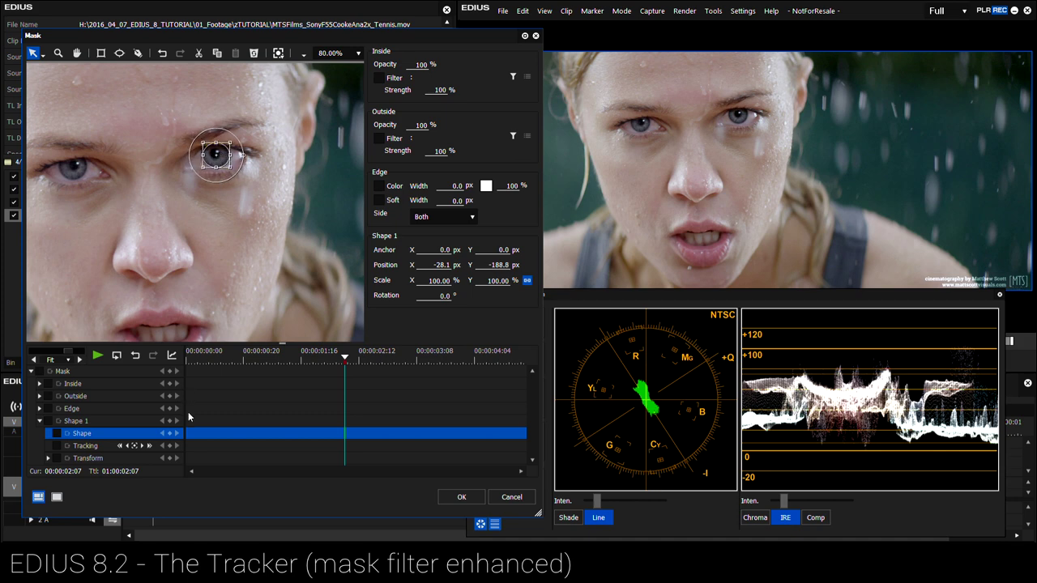
Try tracking the iris mask forward, then backward from the clip's end with the shape scaled to 139.13%, and remove the shape.
click(150, 446)
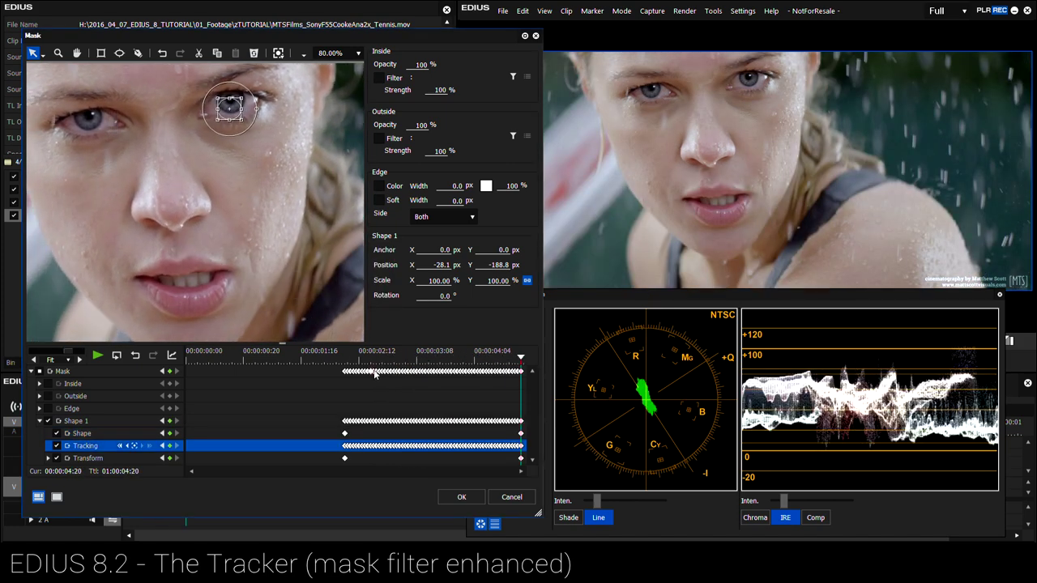
drag(230, 169, 255, 126)
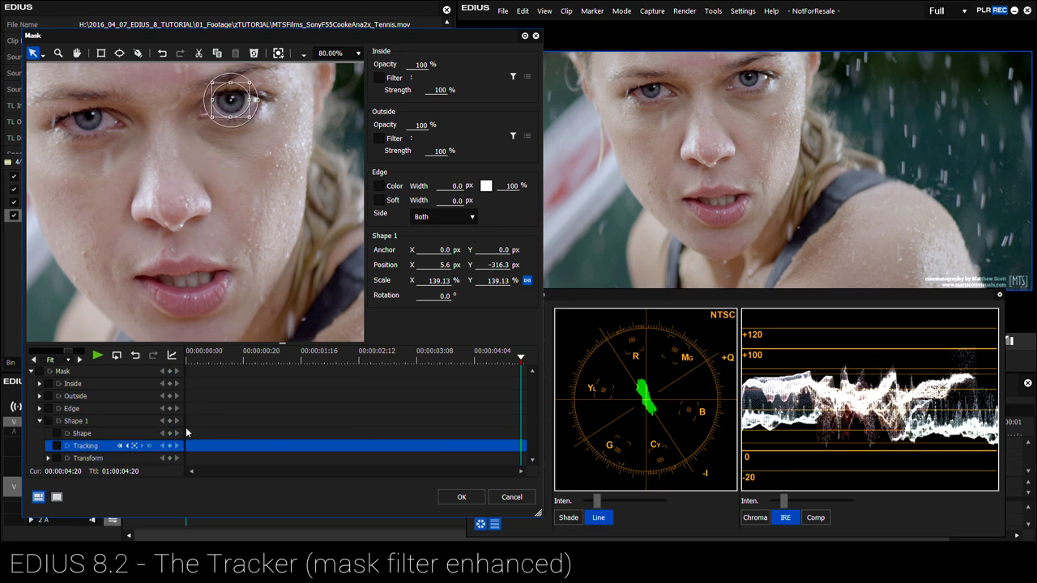
click(128, 445)
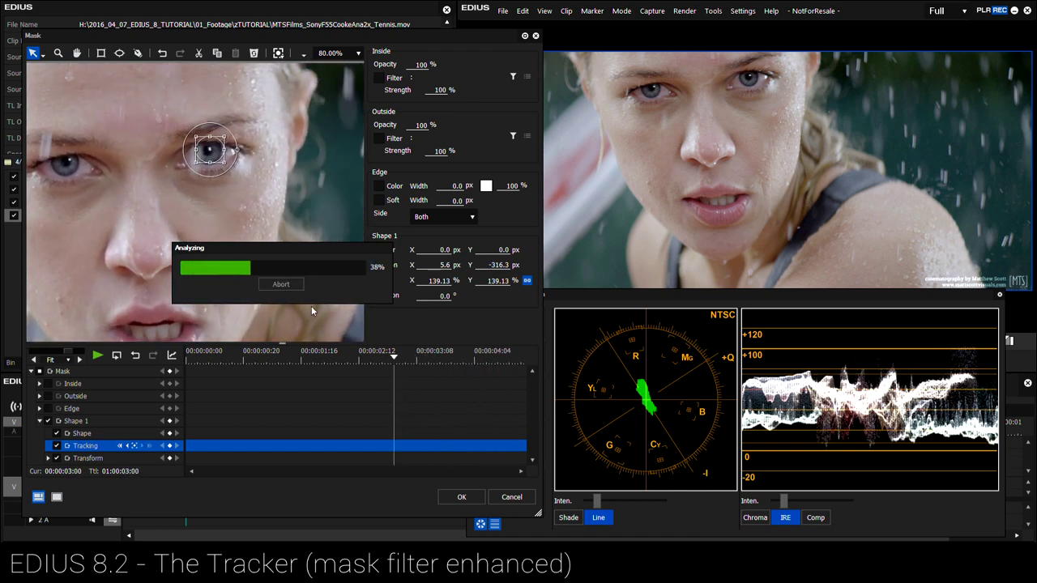
drag(393, 366, 219, 373)
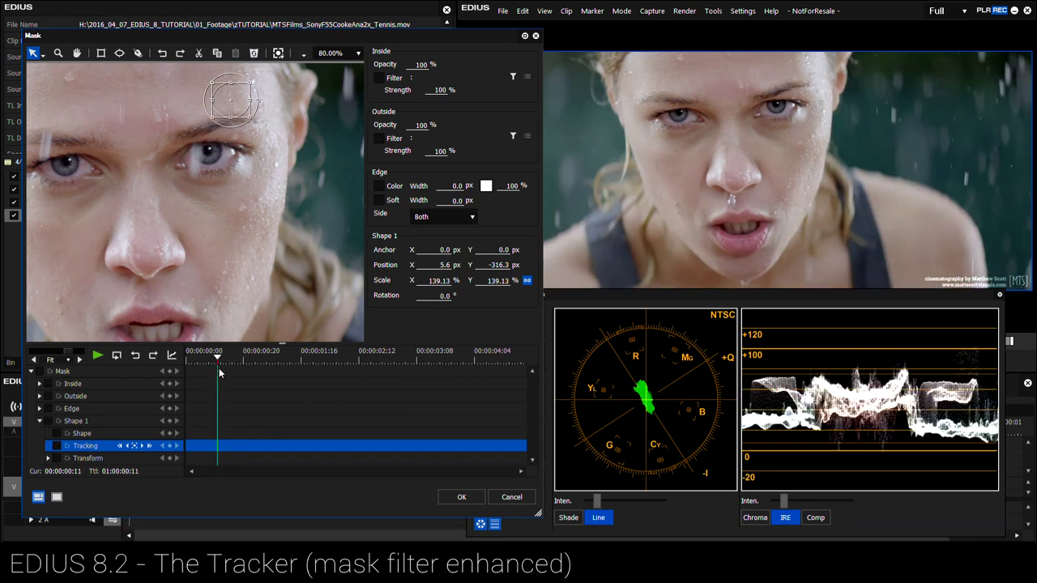
click(241, 103)
Set the mask preview zoom to 40% and draw a wide elliptical mask across both eyes, tilted about -7.7°.
click(340, 52)
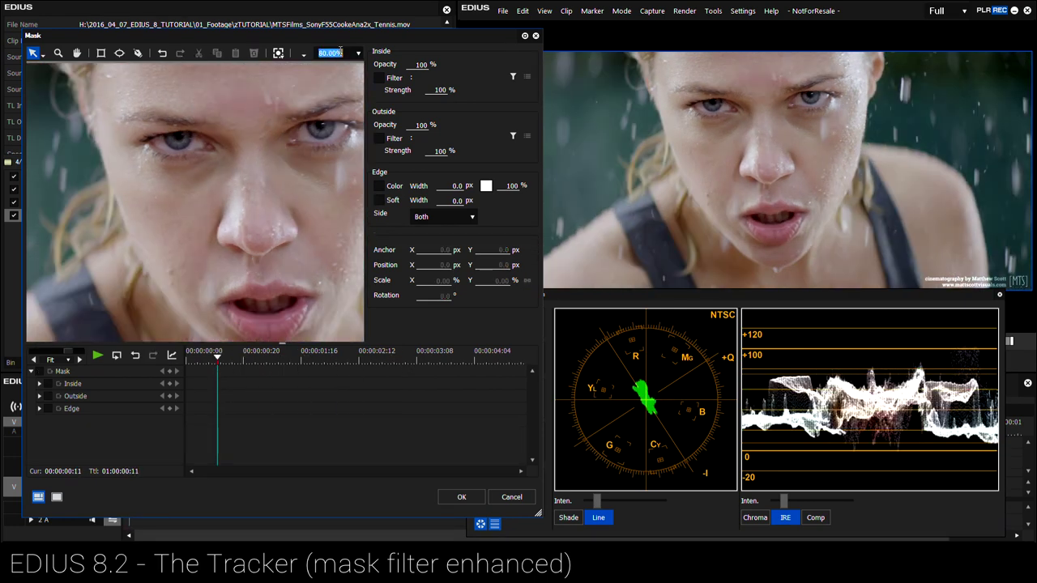
text(40)
key(Tab)
click(119, 53)
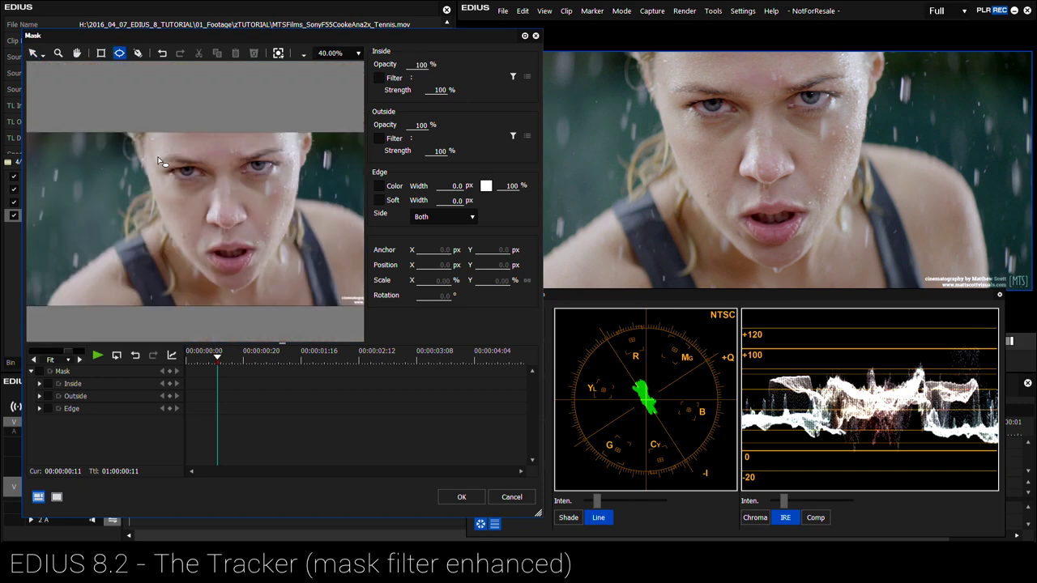
drag(155, 147, 292, 196)
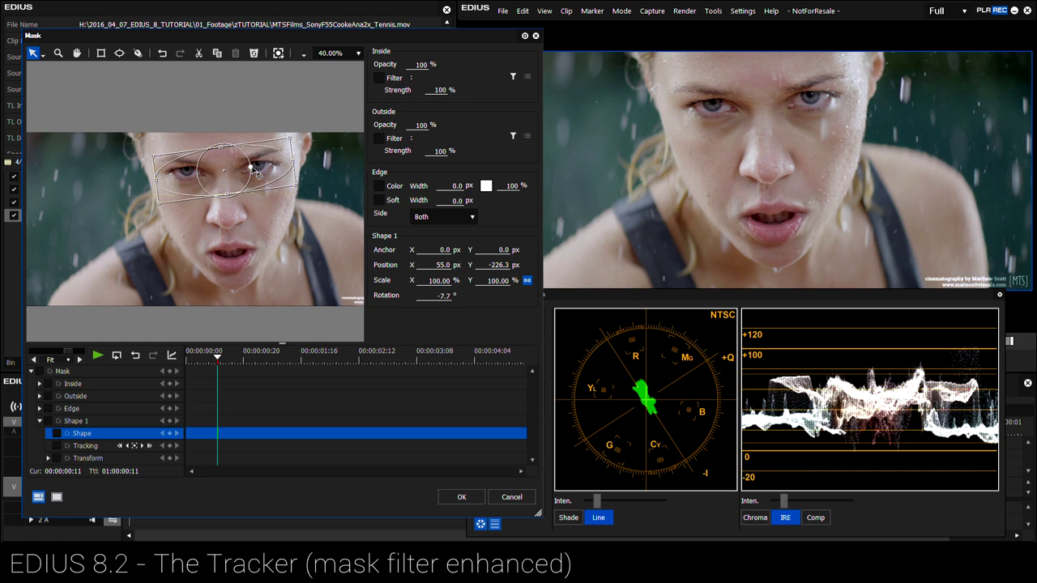
Fit the ellipse around both eyes by scaling it to about 102.89% and rotating it to about -4.6°.
drag(301, 172, 296, 162)
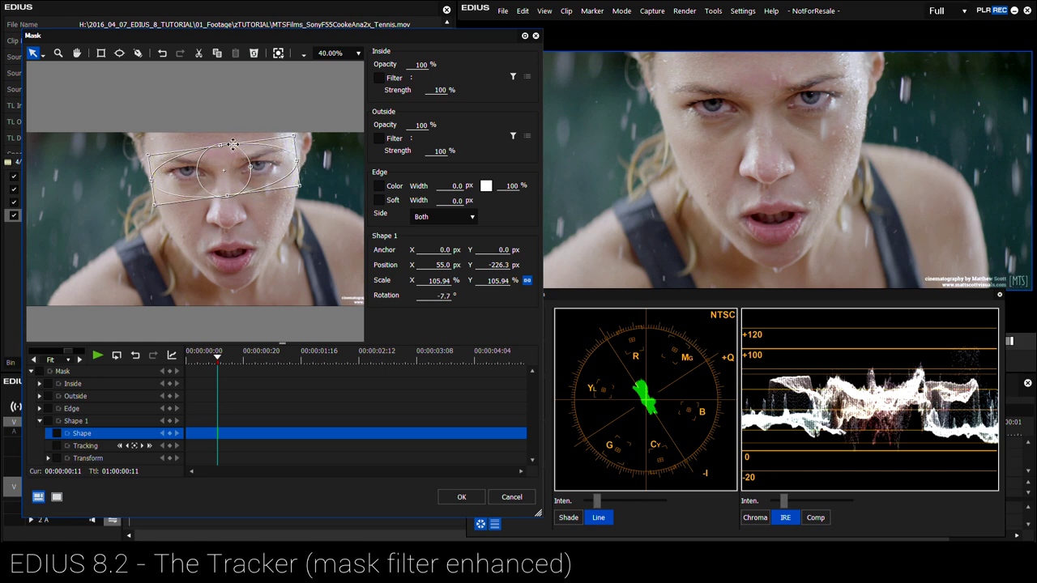
drag(227, 146, 220, 135)
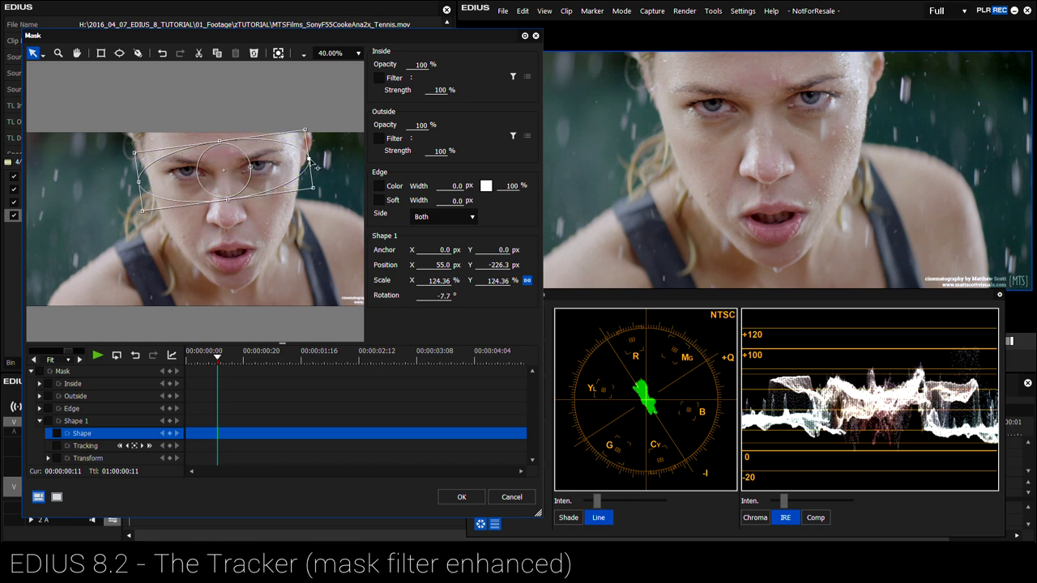
drag(308, 162, 297, 166)
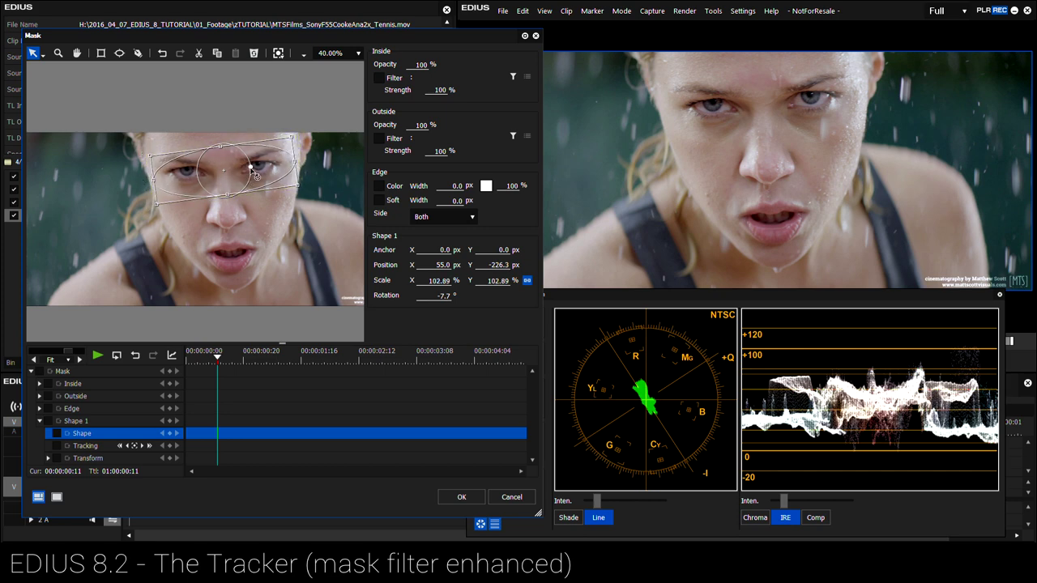
drag(255, 175, 247, 186)
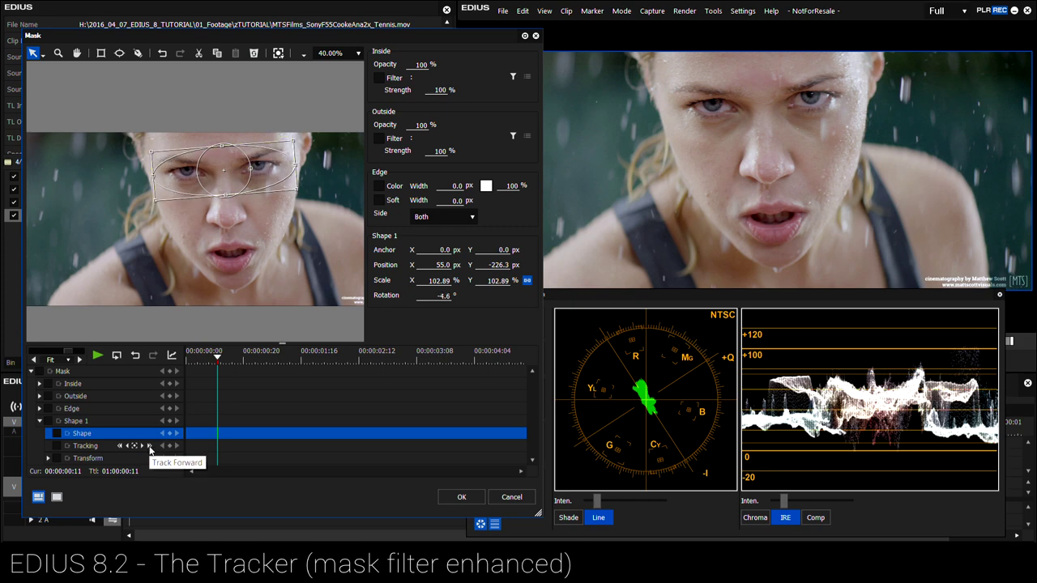
Track the eyes mask forward to the clip's end and backward to its start, then check the tracking around 00:00:02:21.
click(149, 445)
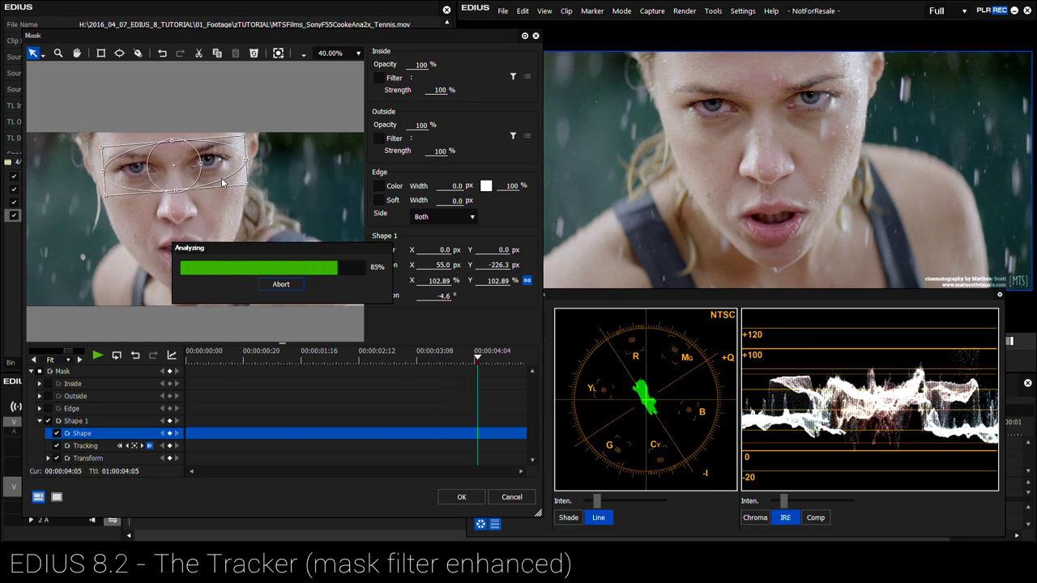
click(207, 376)
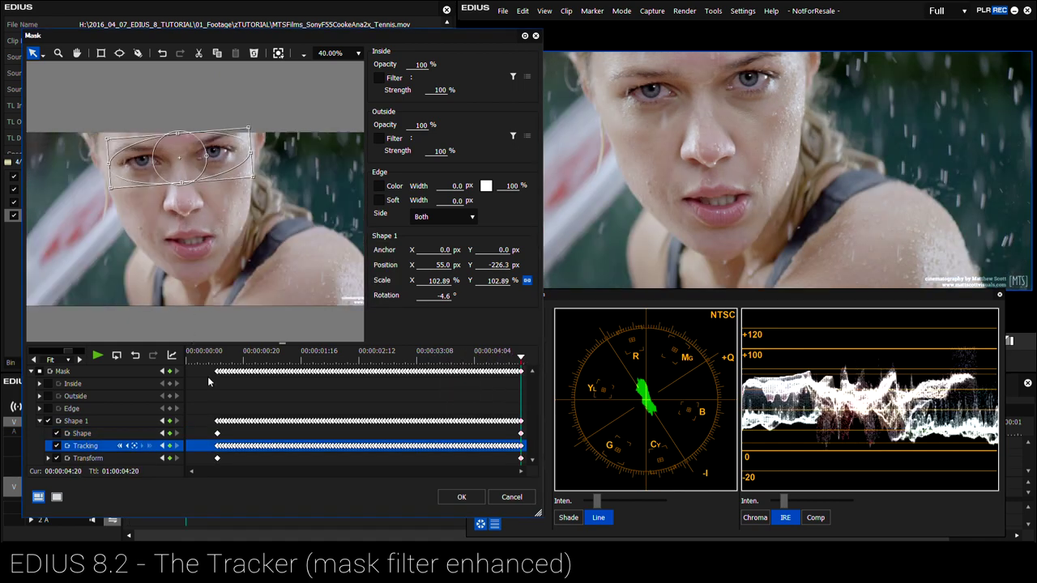
click(120, 446)
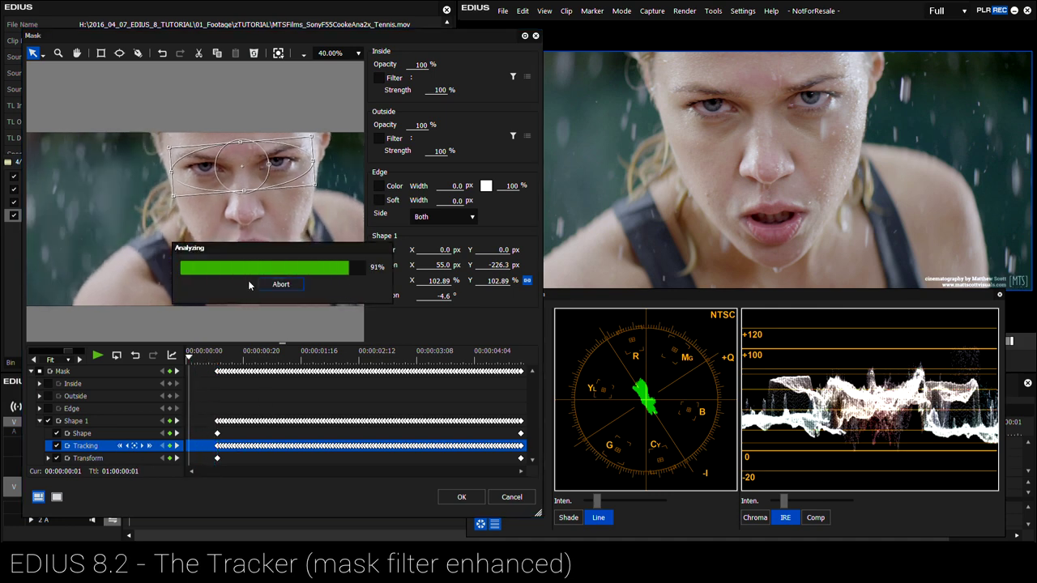
drag(198, 371, 403, 373)
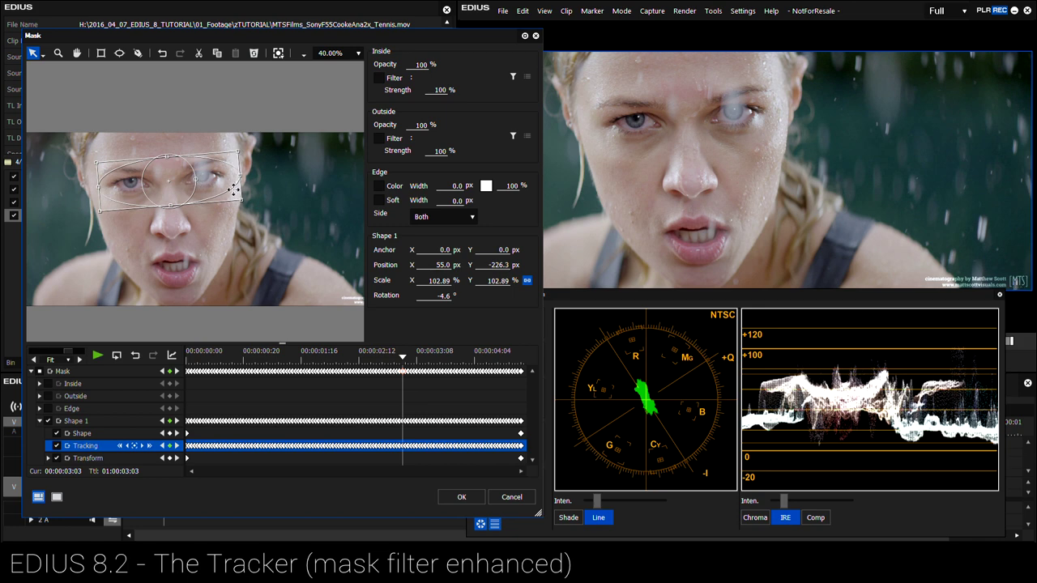
click(384, 366)
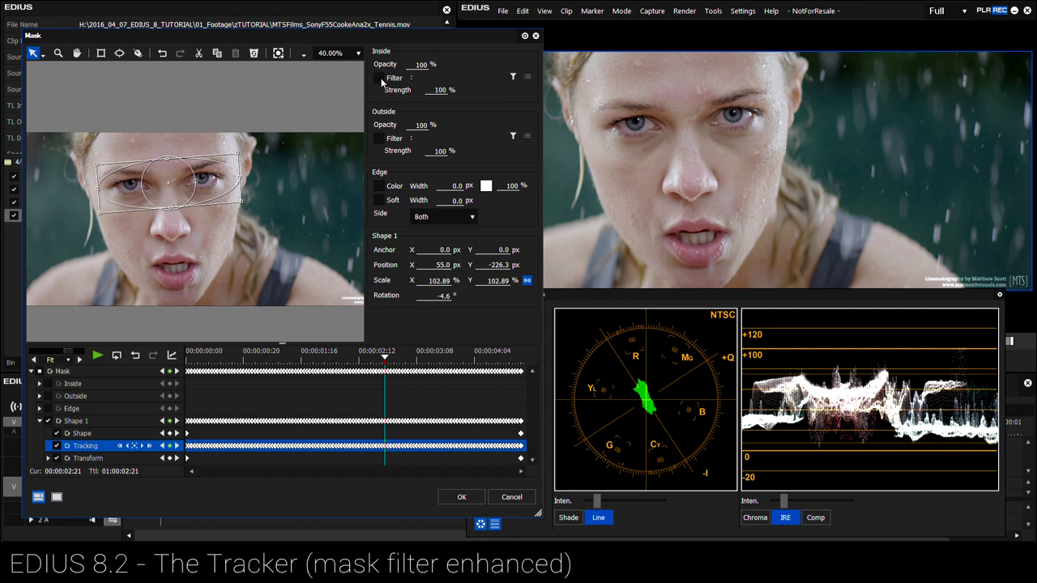
Enable the filter for the inside of the mask and choose Chrominance from the video filters.
click(512, 76)
click(301, 209)
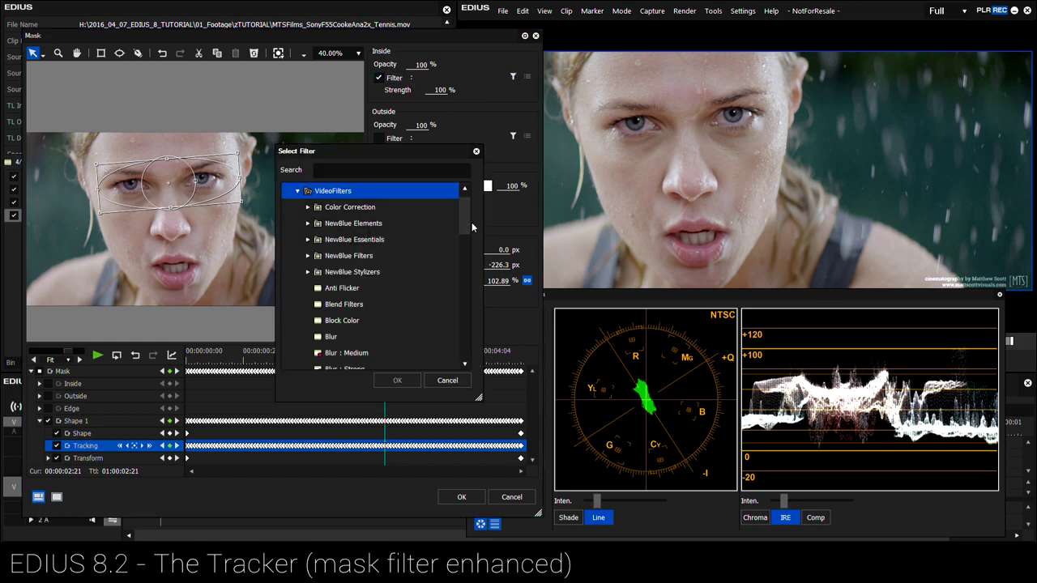
drag(465, 214, 466, 230)
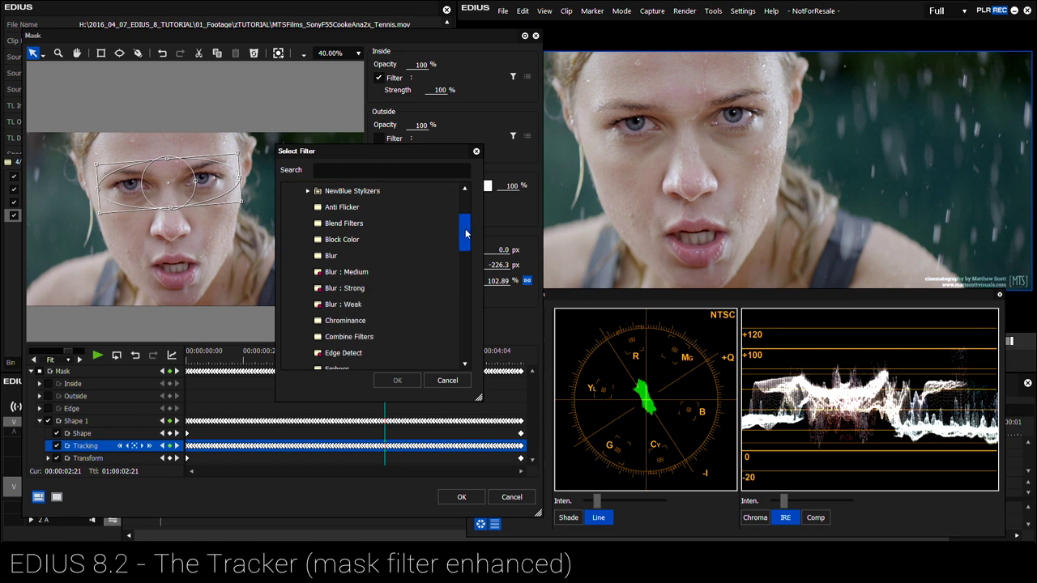
click(344, 320)
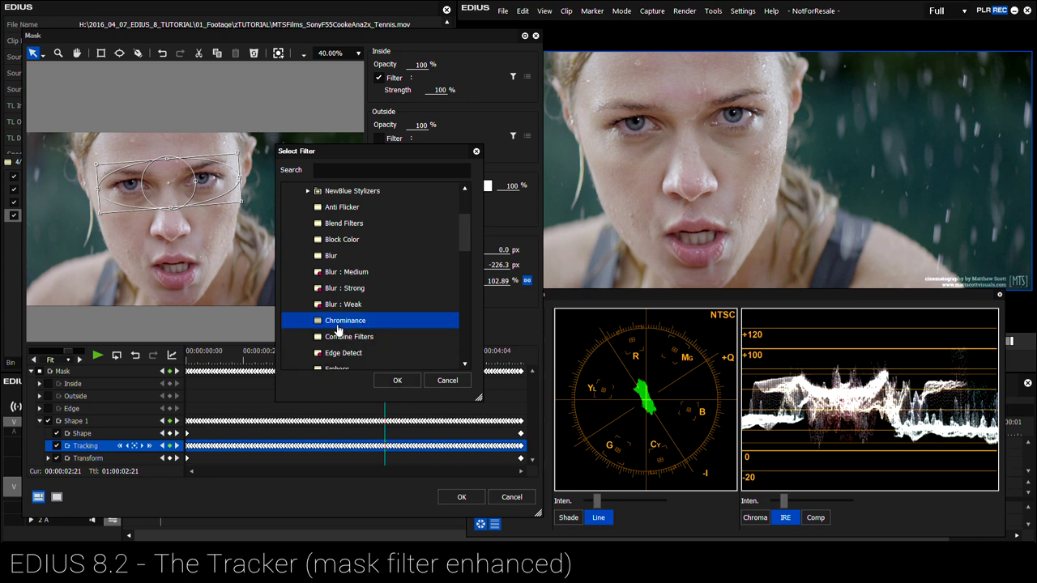
click(397, 380)
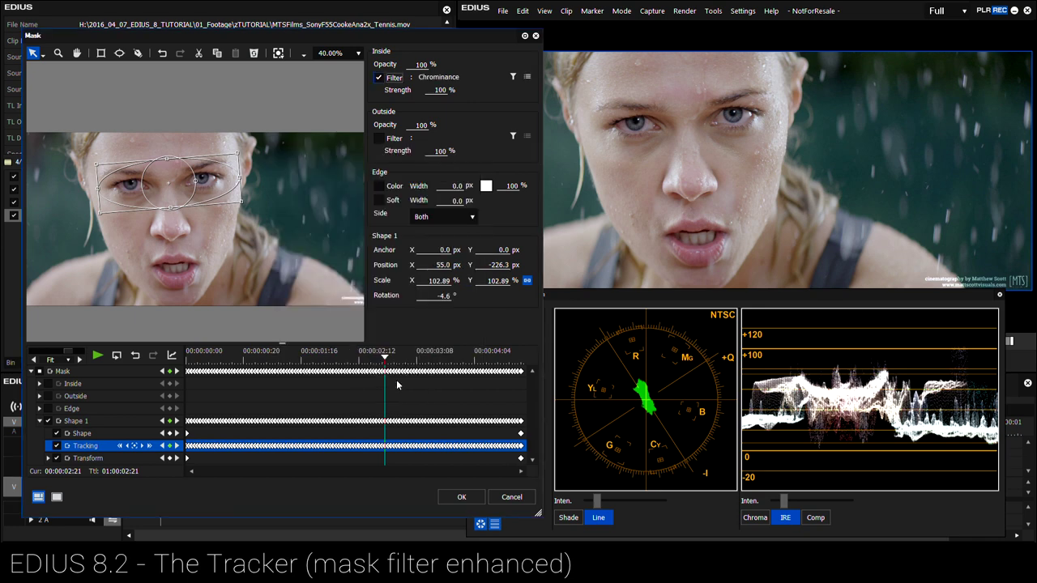
Open the inside Chrominance filter's settings, move the dialog clear of the face and enable Show Key.
click(527, 76)
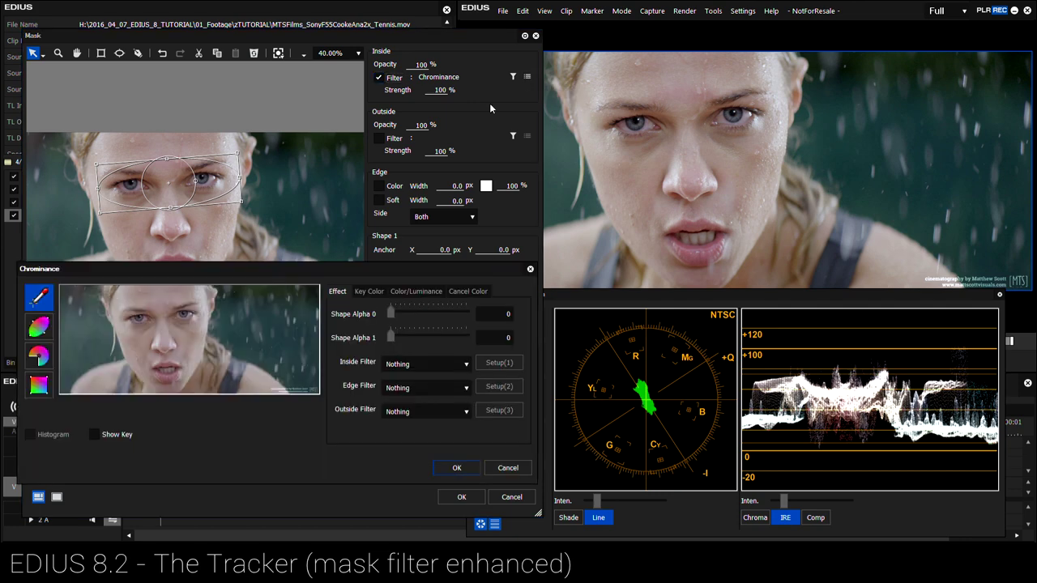
drag(379, 275, 491, 265)
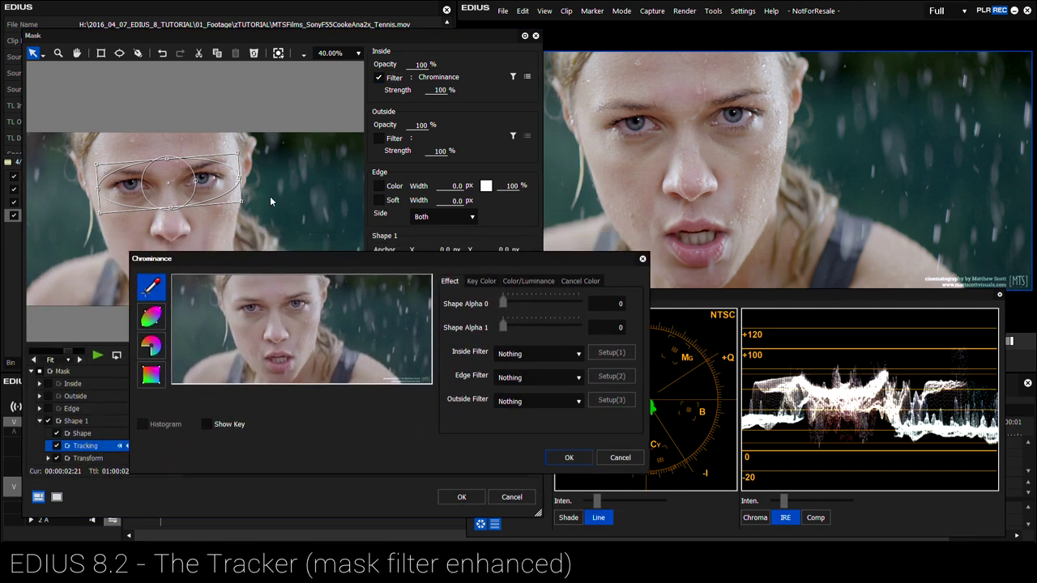
drag(303, 258, 289, 258)
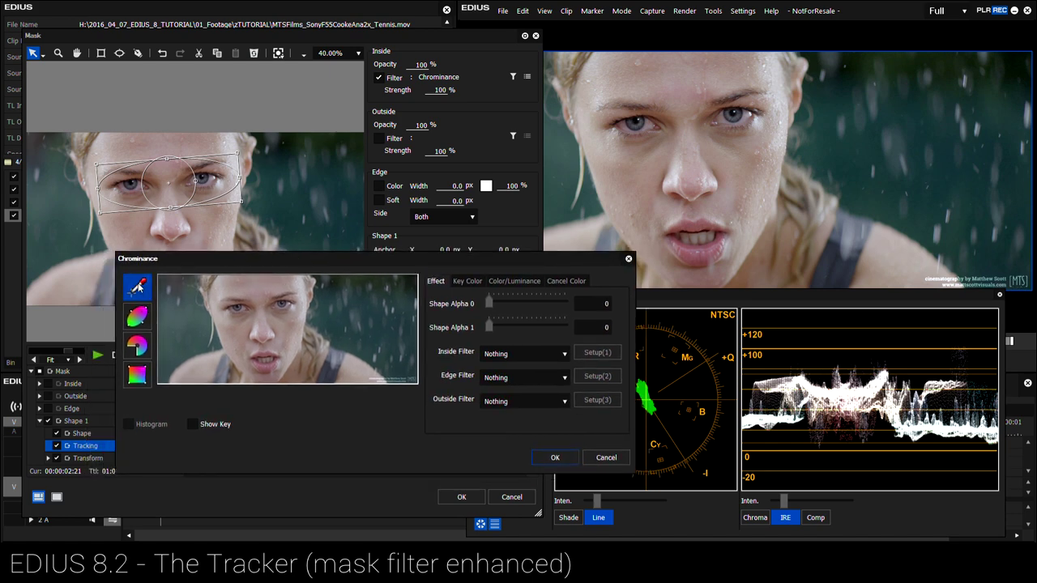
click(197, 427)
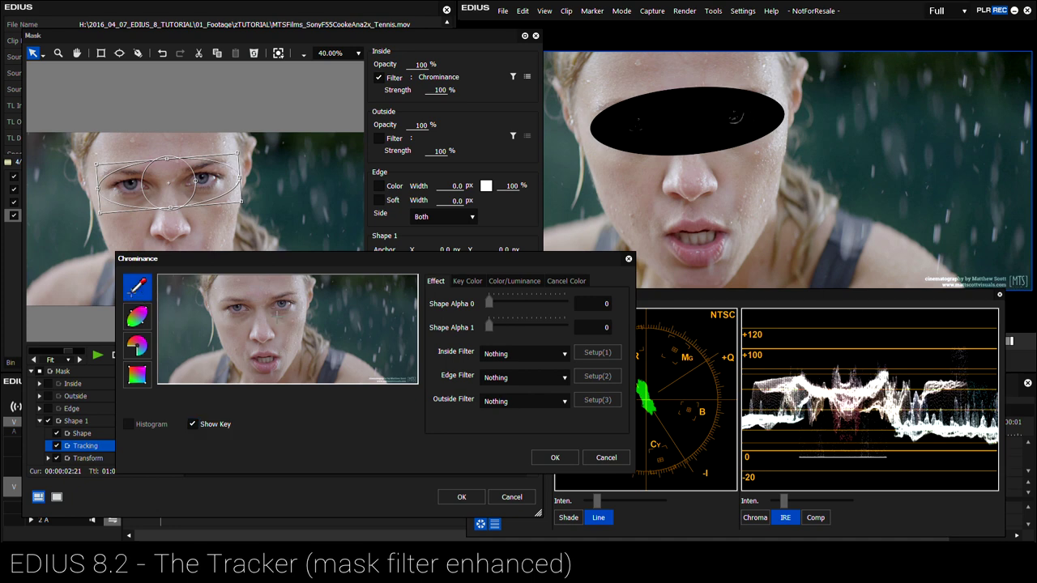
Sample the iris colour in the Chrominance preview as the key and set the Chroma Range to 8.
click(281, 304)
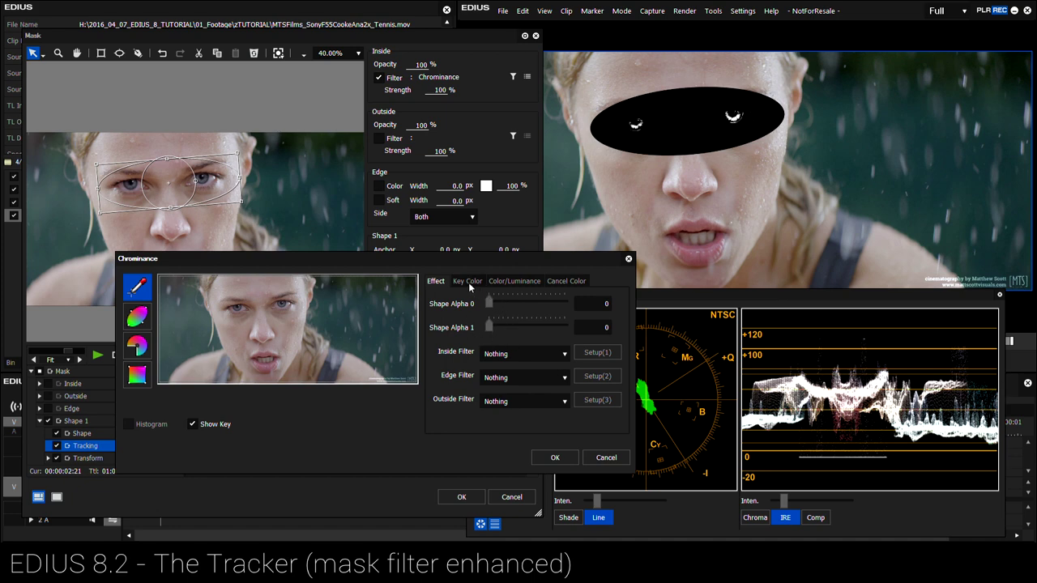
click(517, 281)
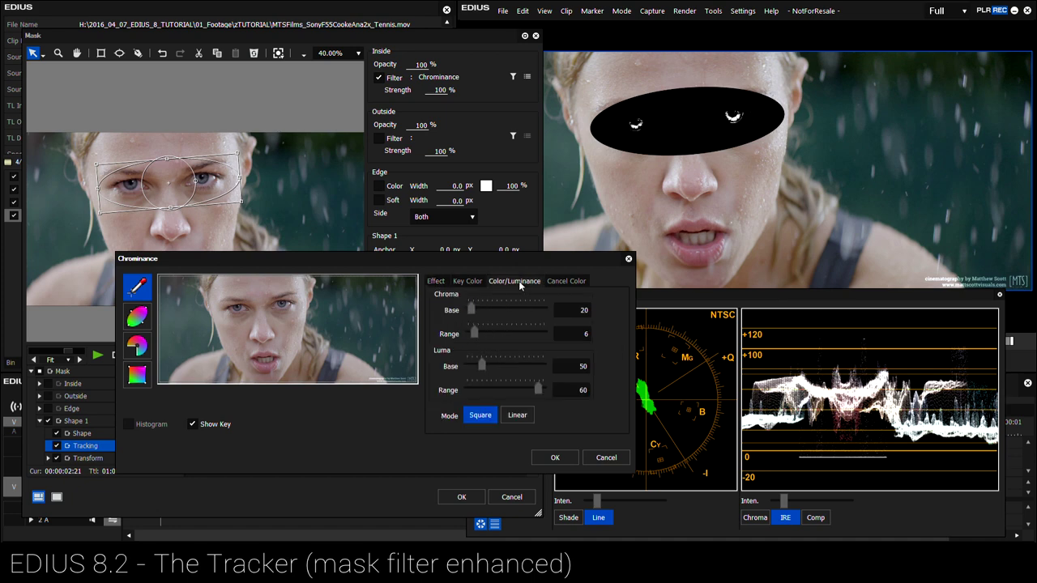
drag(477, 330, 480, 332)
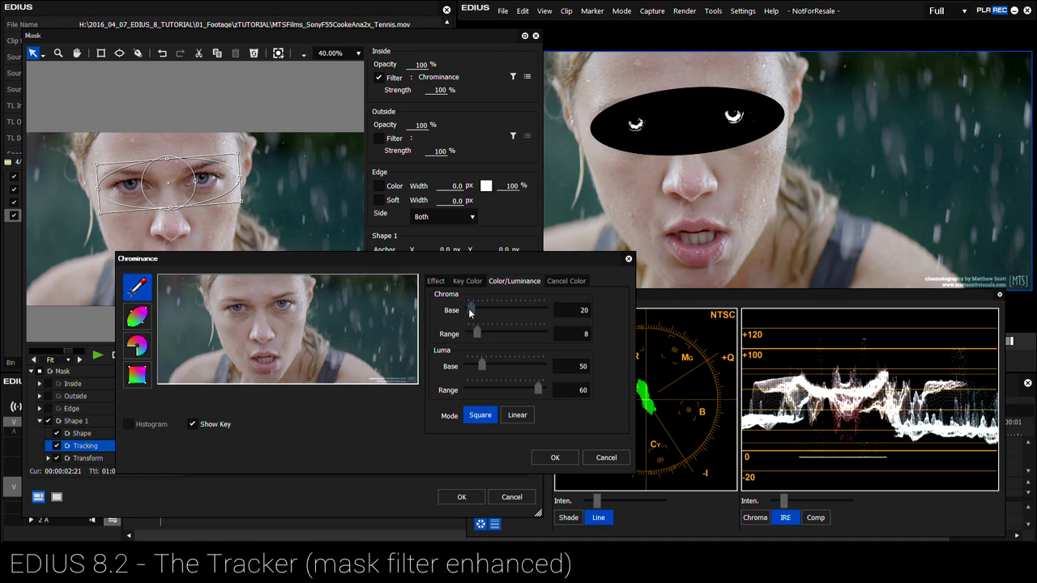
Soften the key by setting Shape Alpha 0 to 4, and turn off Show Key.
click(435, 282)
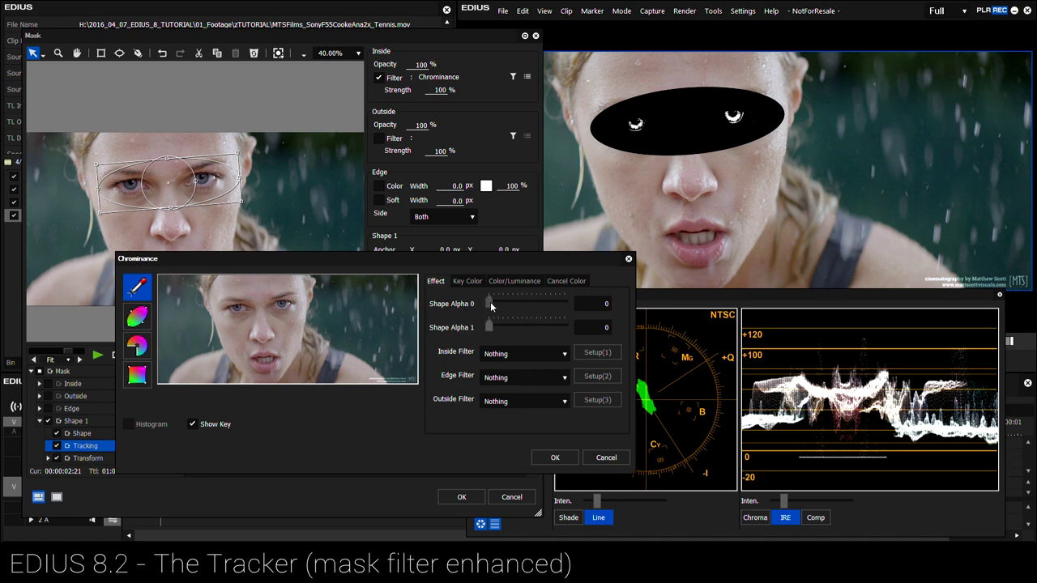
drag(490, 304, 493, 306)
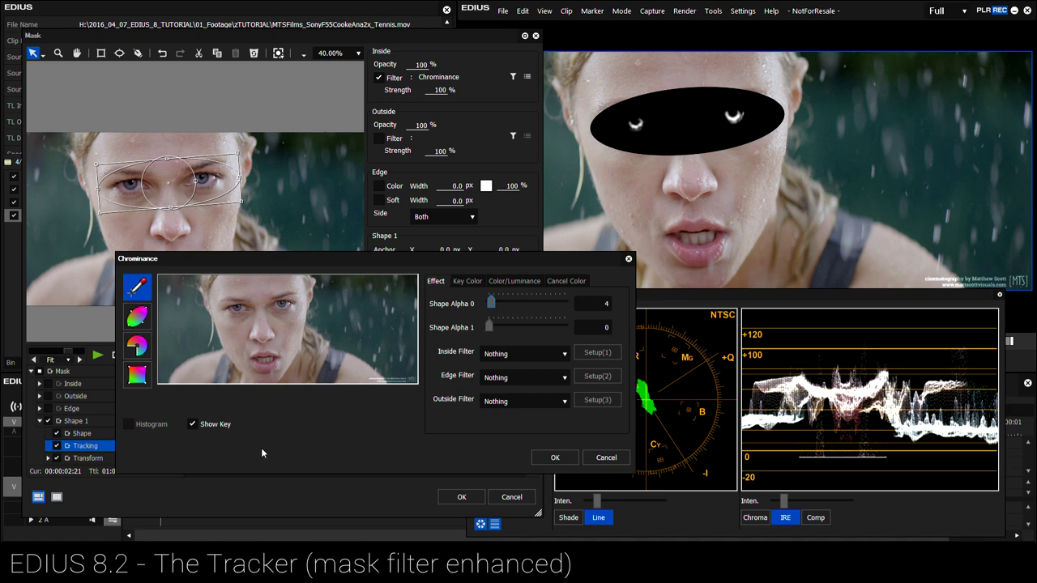
click(193, 425)
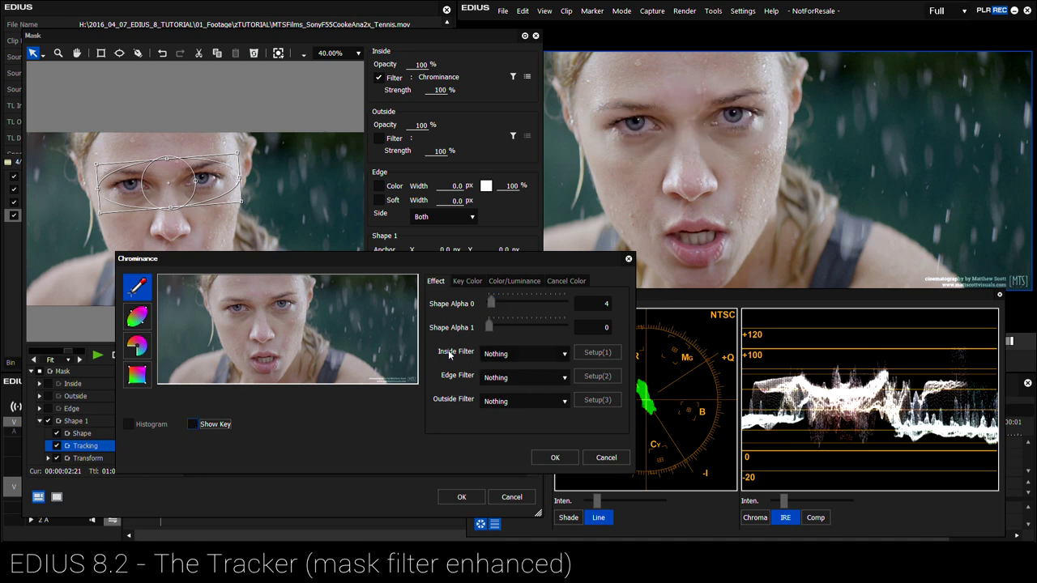
Assign 3-Way Color Correction as the Chrominance effect's inside filter and open its setup.
click(519, 354)
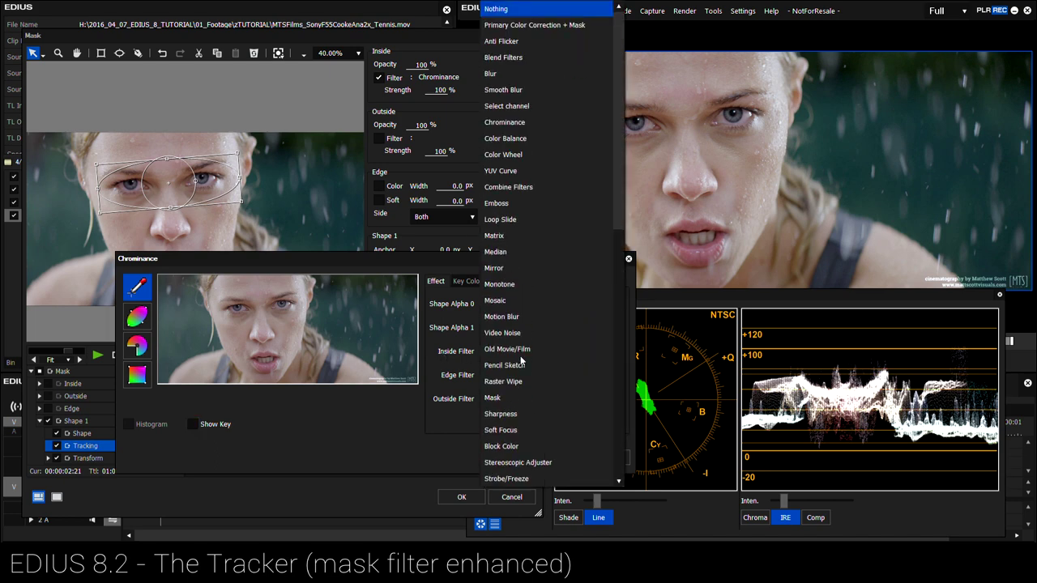
scroll(527, 462, down, 7)
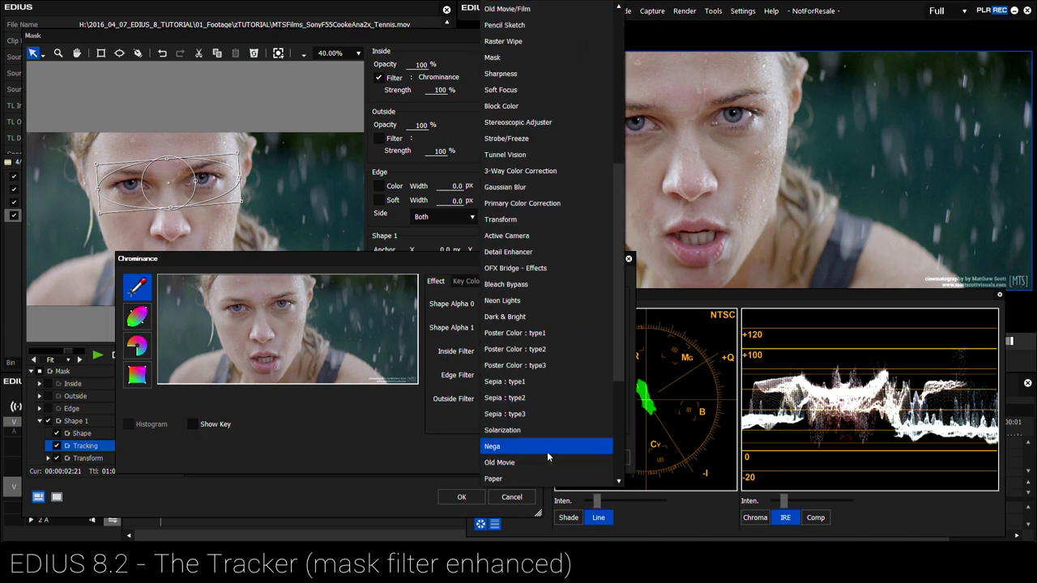
click(529, 172)
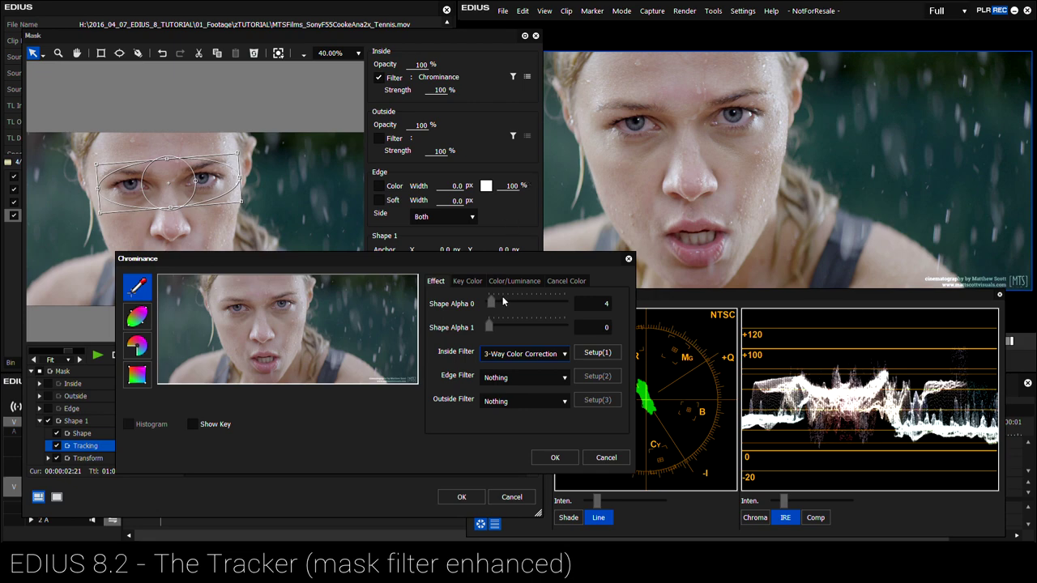
click(596, 354)
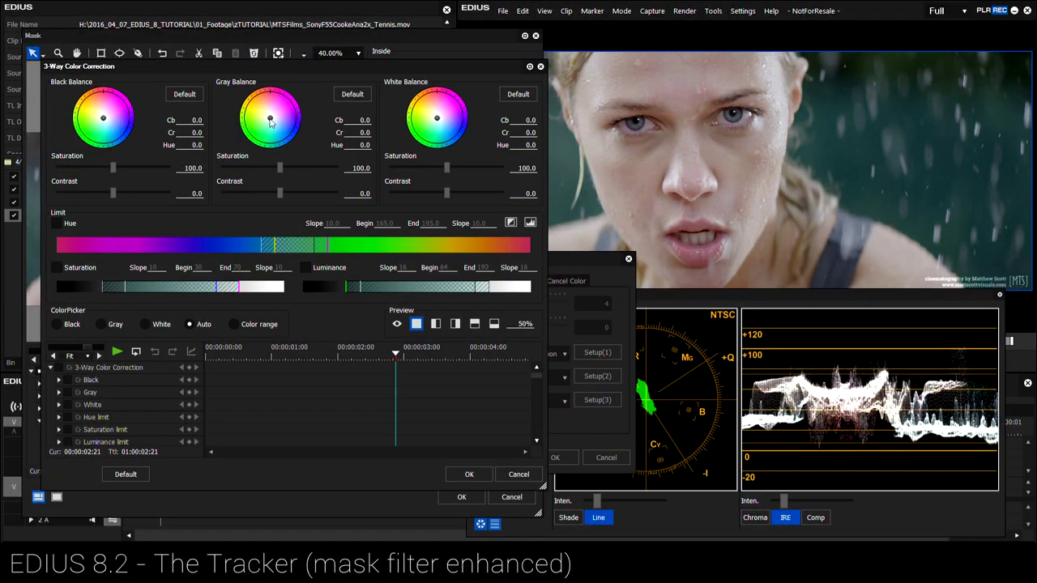
Shift the Gray Balance slightly toward green, then accept the colour correction, Chrominance and Mask settings.
mouse_move(270, 119)
mouse_down()
mouse_move(284, 123)
mouse_move(261, 120)
mouse_move(284, 128)
mouse_move(265, 120)
mouse_up()
click(469, 474)
click(551, 458)
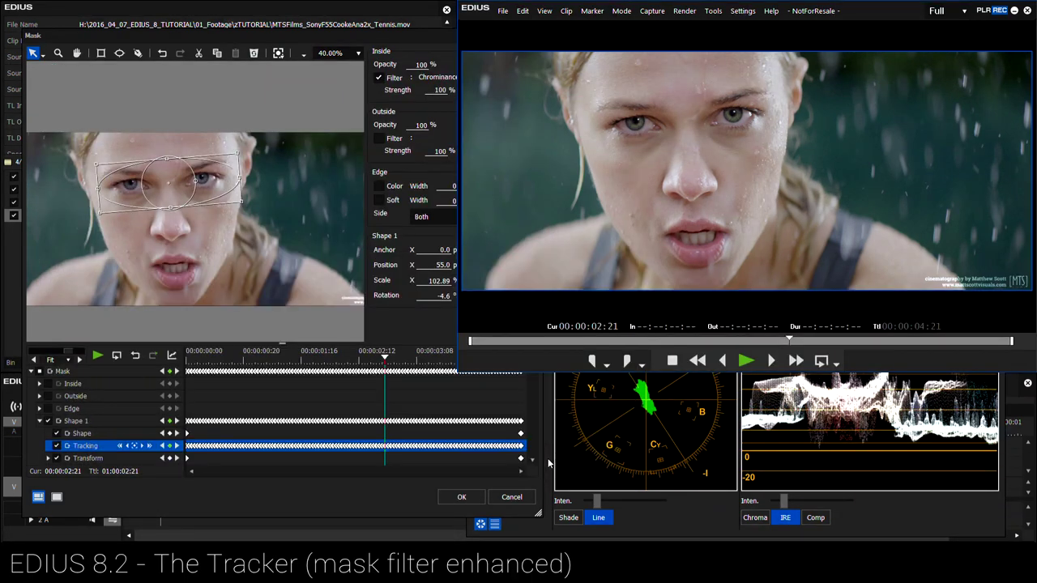
click(461, 497)
Play and scrub through the clip to review the tracked eye colour, then select the upper Mask filter in the clip's filter list.
key(space)
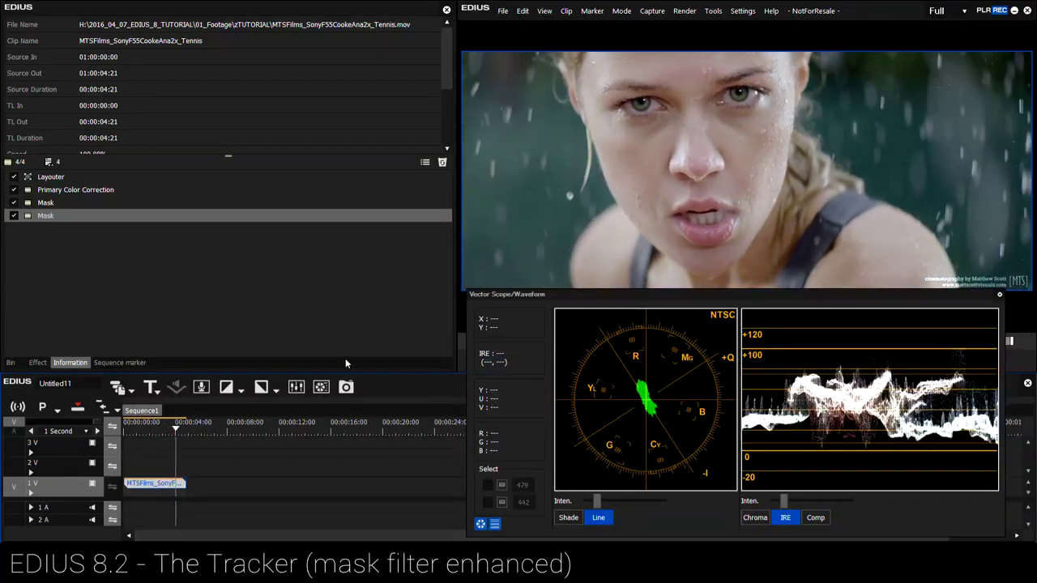
drag(174, 435, 130, 436)
key(space)
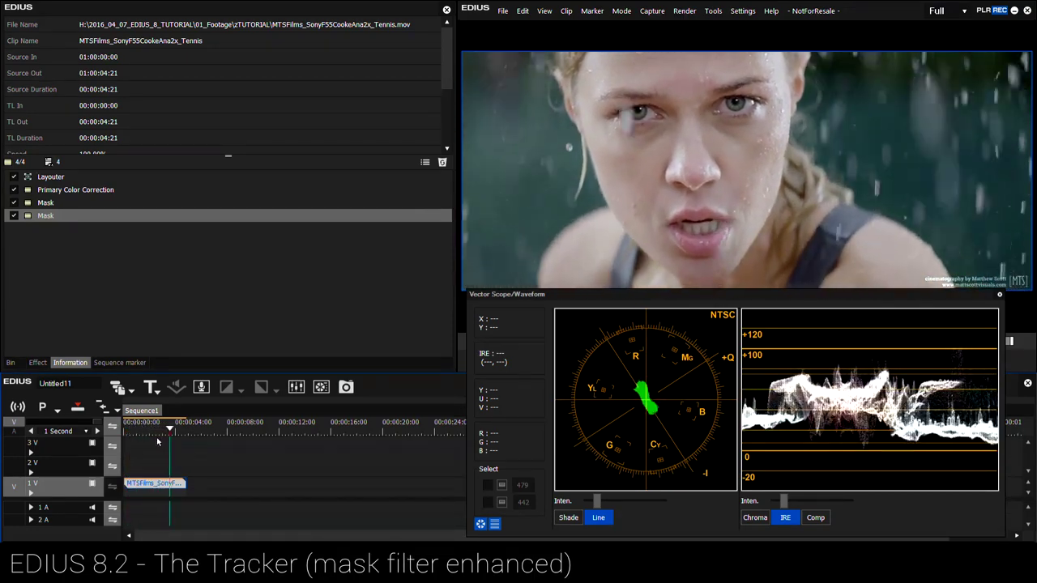
drag(142, 435, 159, 437)
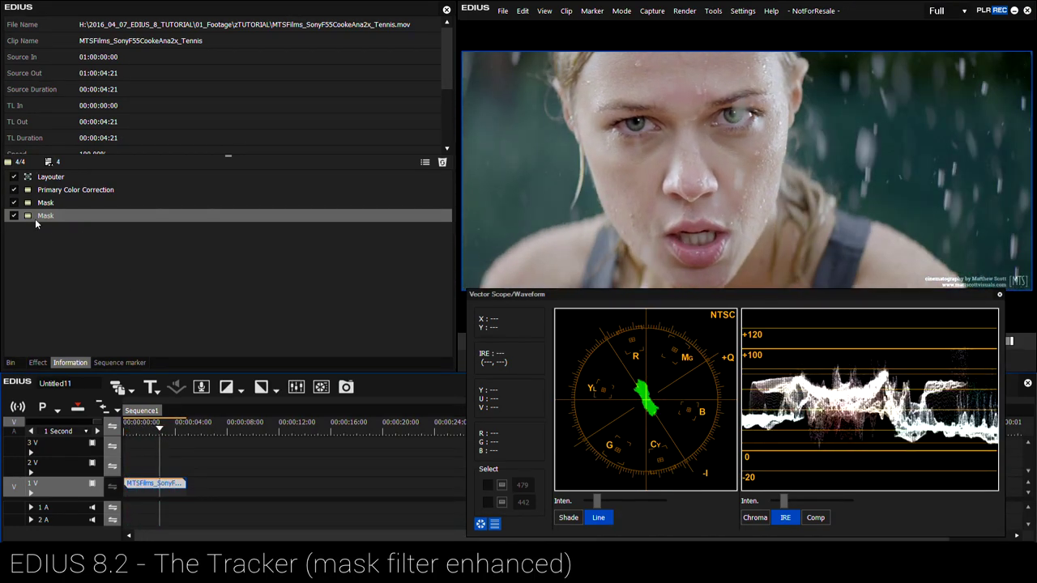
click(16, 204)
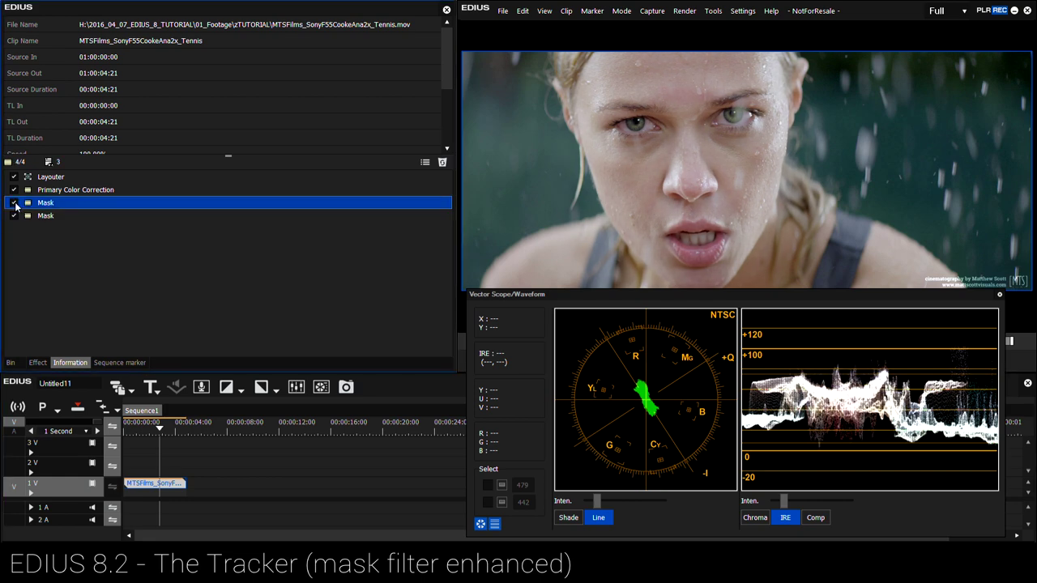
Compare the clip with and without its second Mask and Primary Color Correction filters, playing it from the start.
click(13, 216)
click(13, 216)
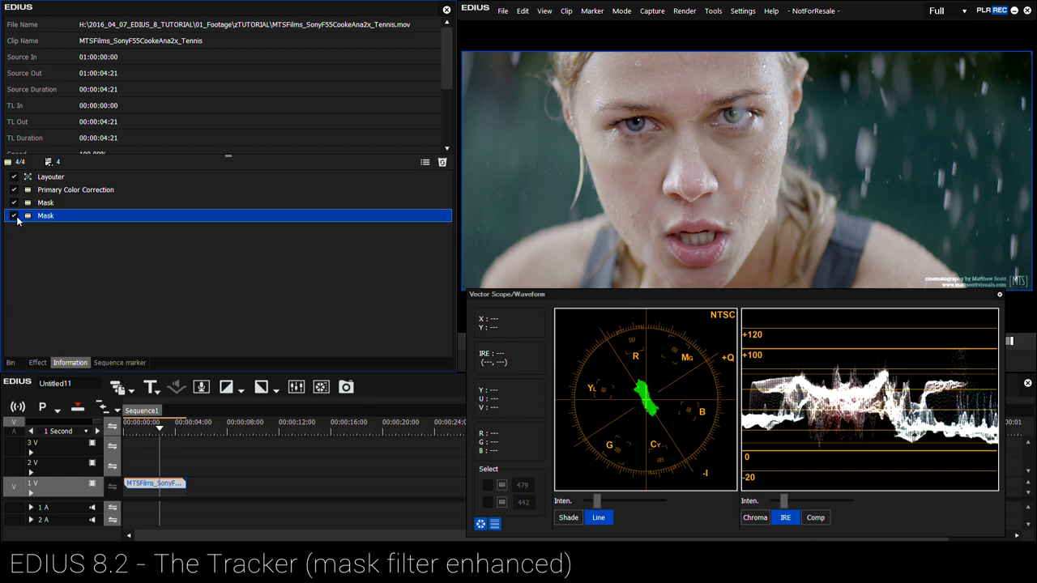
drag(142, 427, 127, 427)
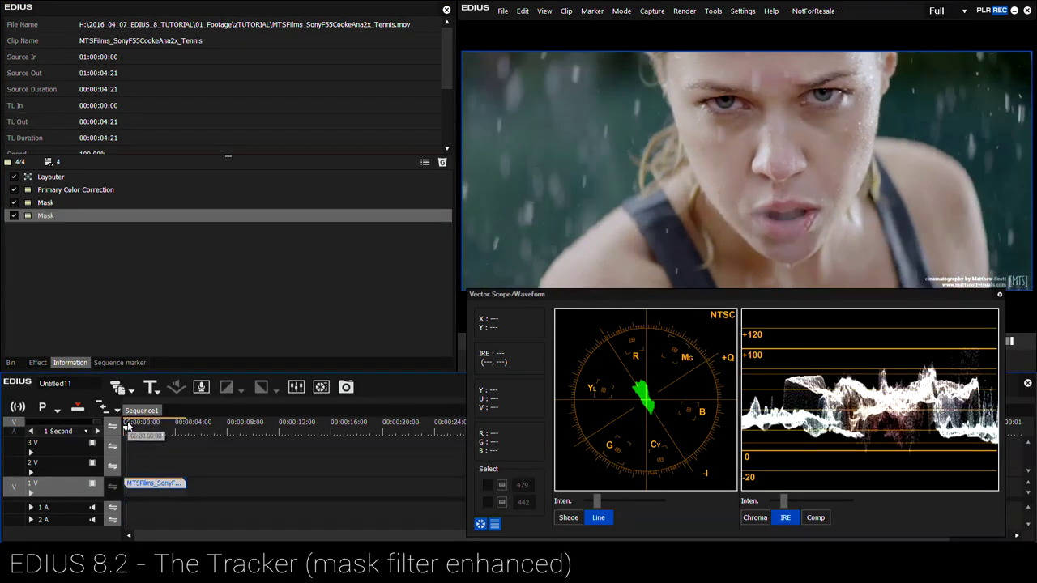
key(space)
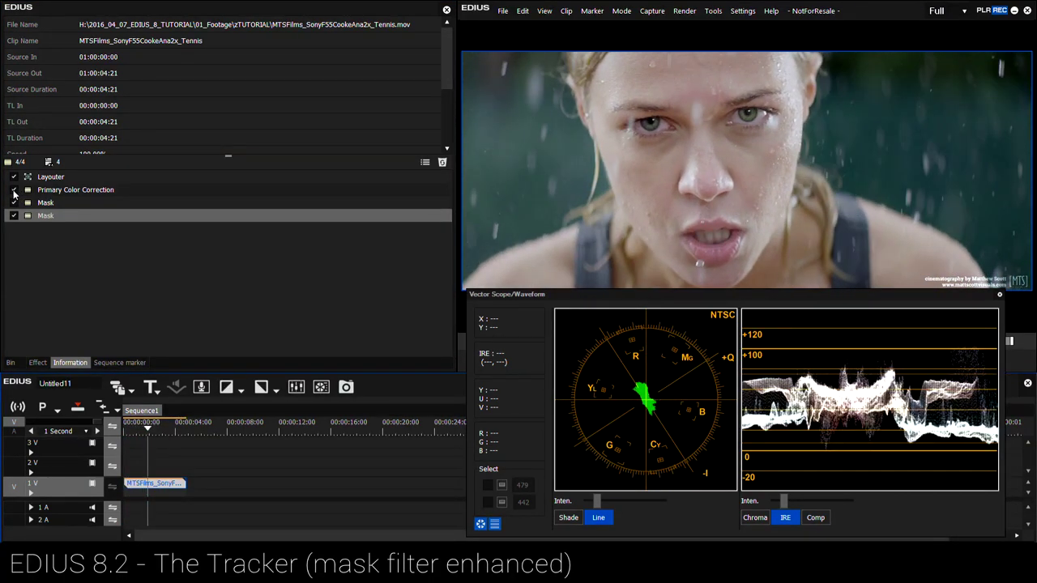
click(13, 190)
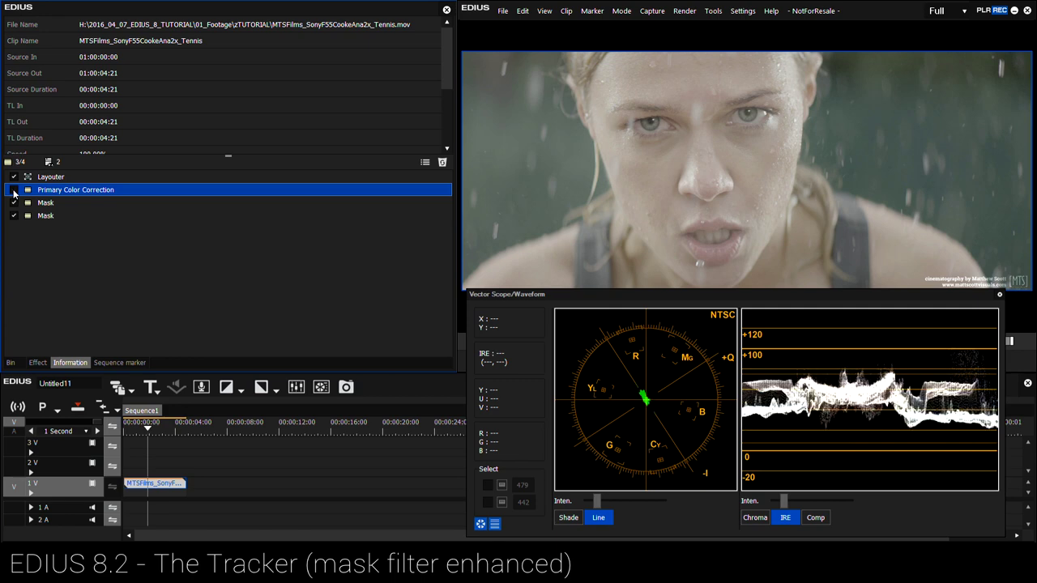
click(133, 430)
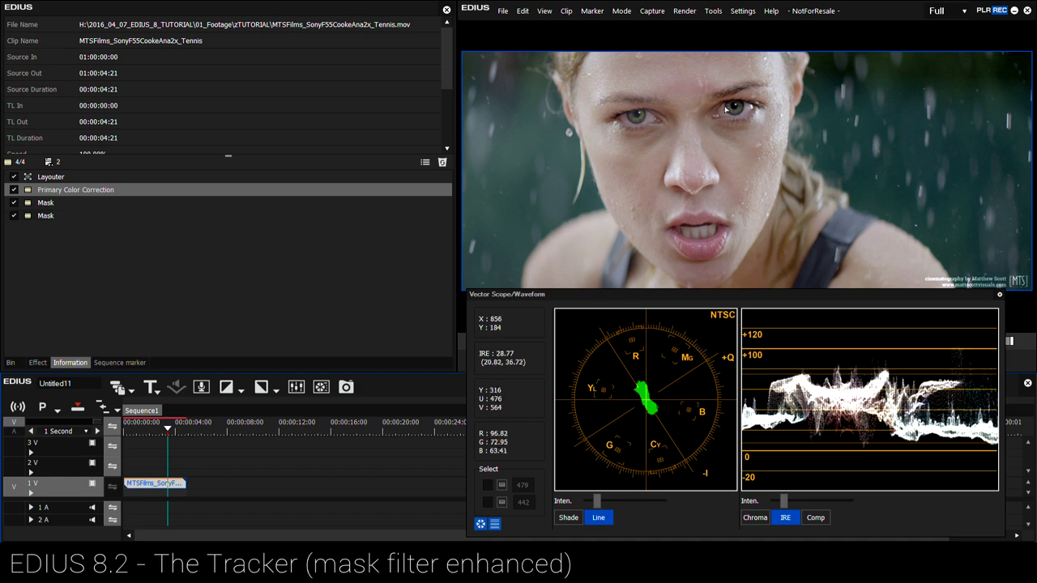
Open the second mask's inside Chrominance filter, show its key and bring up the colour and luminance settings.
double_click(46, 215)
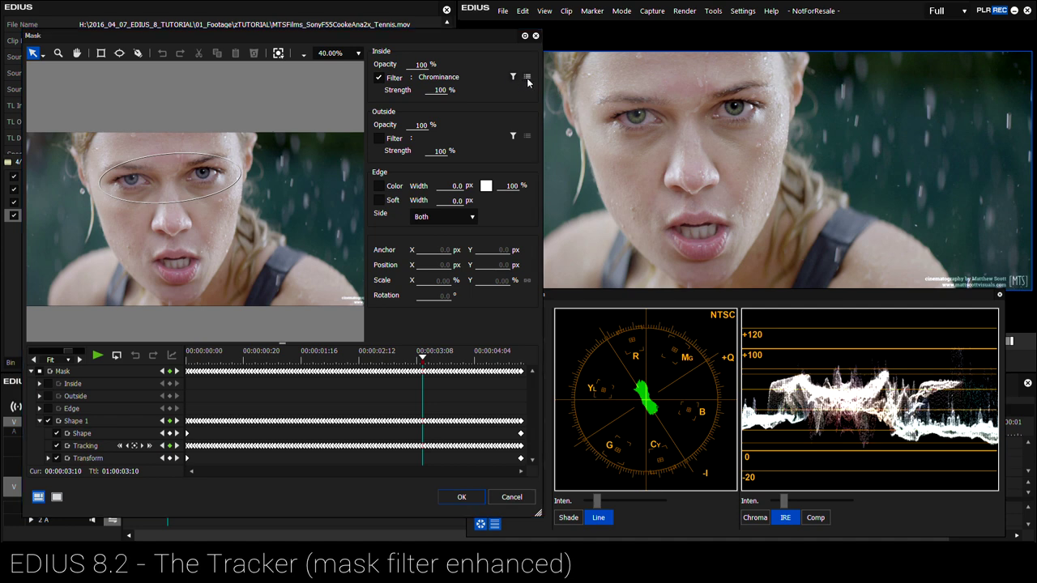
click(526, 78)
click(195, 424)
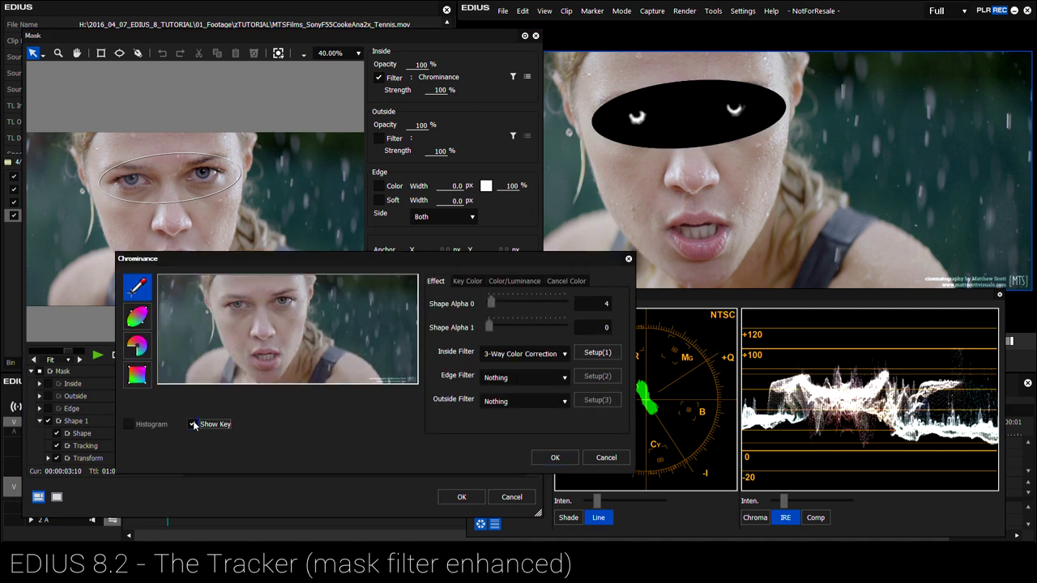
click(515, 283)
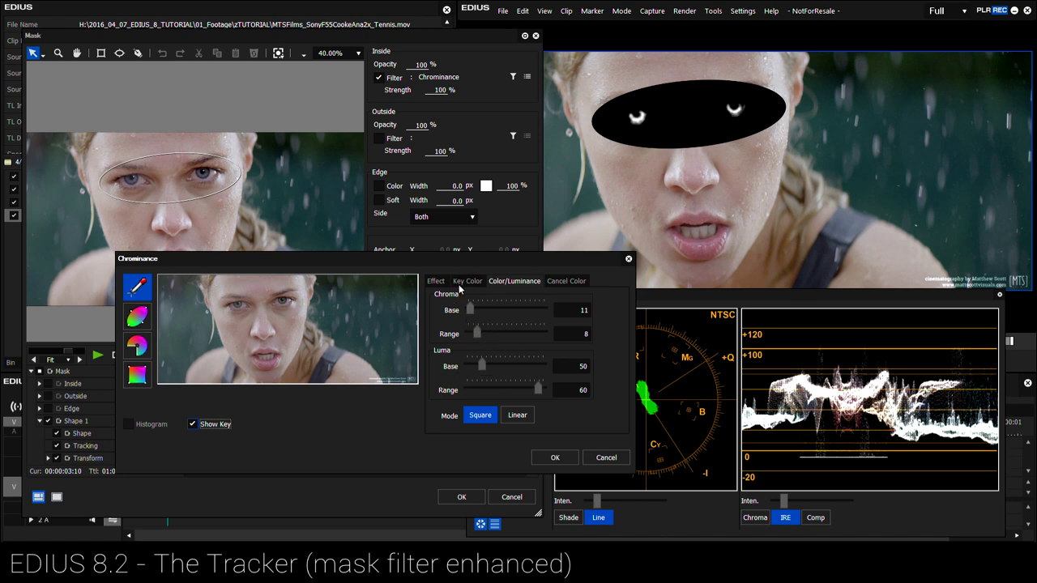
Sample the iris as key colour, with Chroma Base 18 and Range 10, Luma Base 150 and Range 64.
click(138, 289)
click(283, 301)
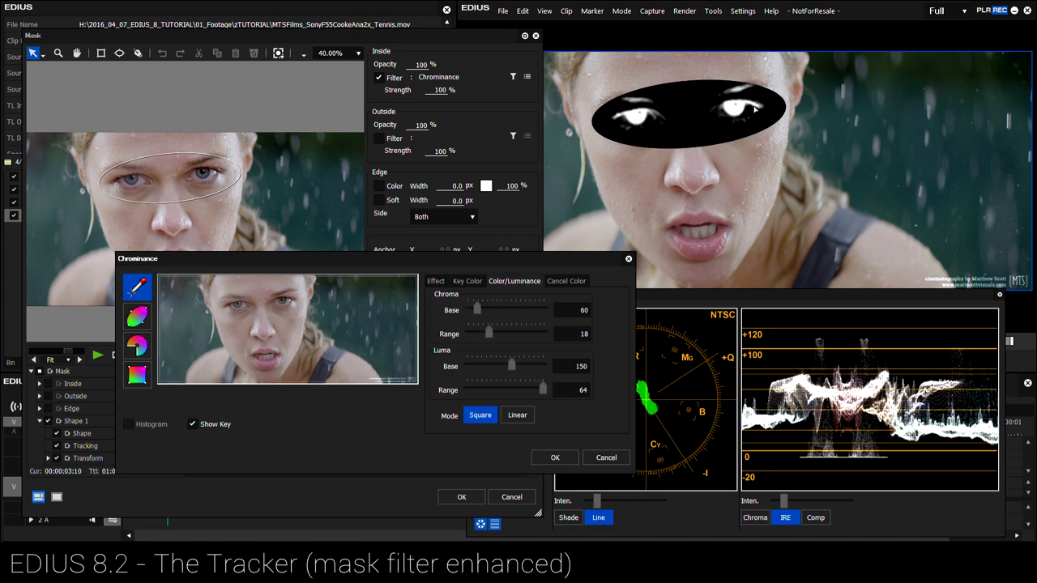
drag(478, 310, 479, 334)
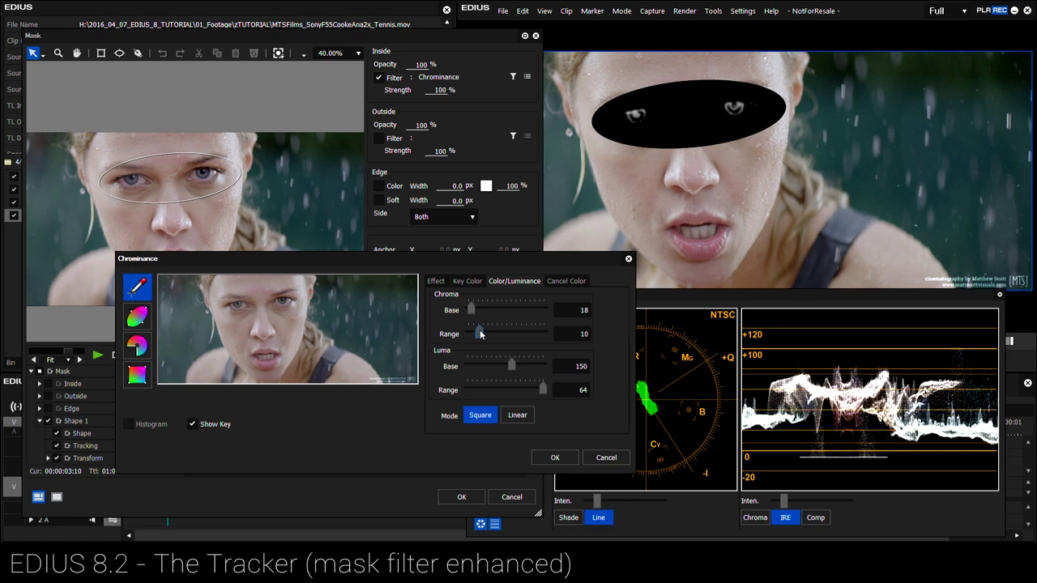
Set the key colour's U to 133 and Y to 67, hide the key and accept the Chrominance settings.
click(467, 281)
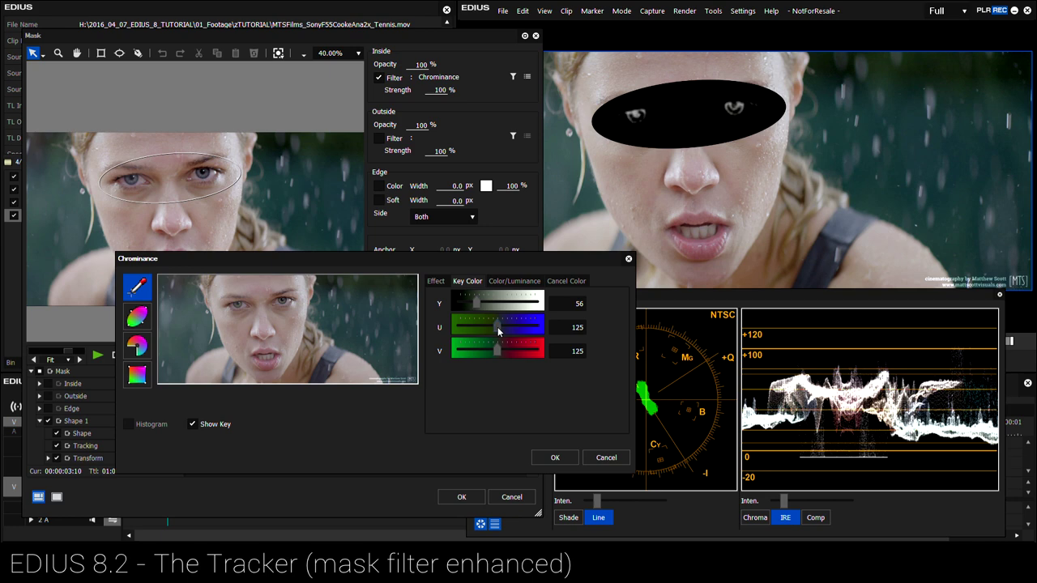
drag(498, 330, 500, 330)
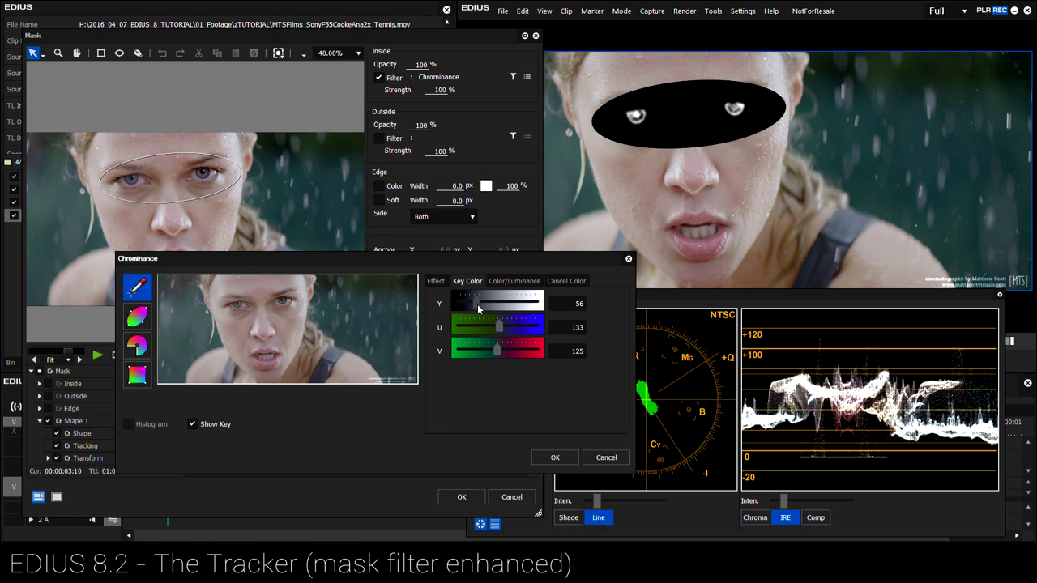
drag(477, 304, 481, 305)
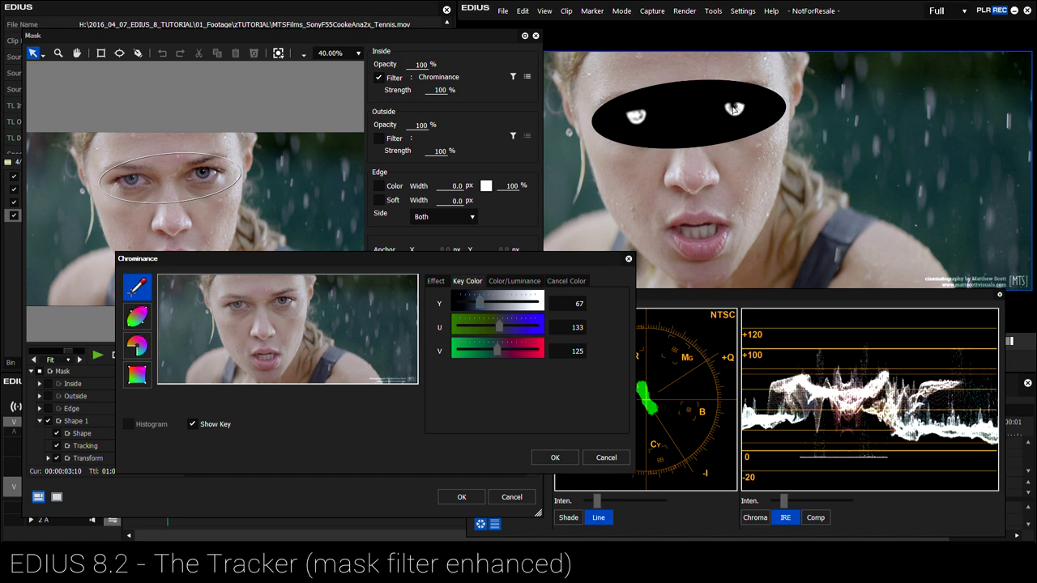
click(193, 425)
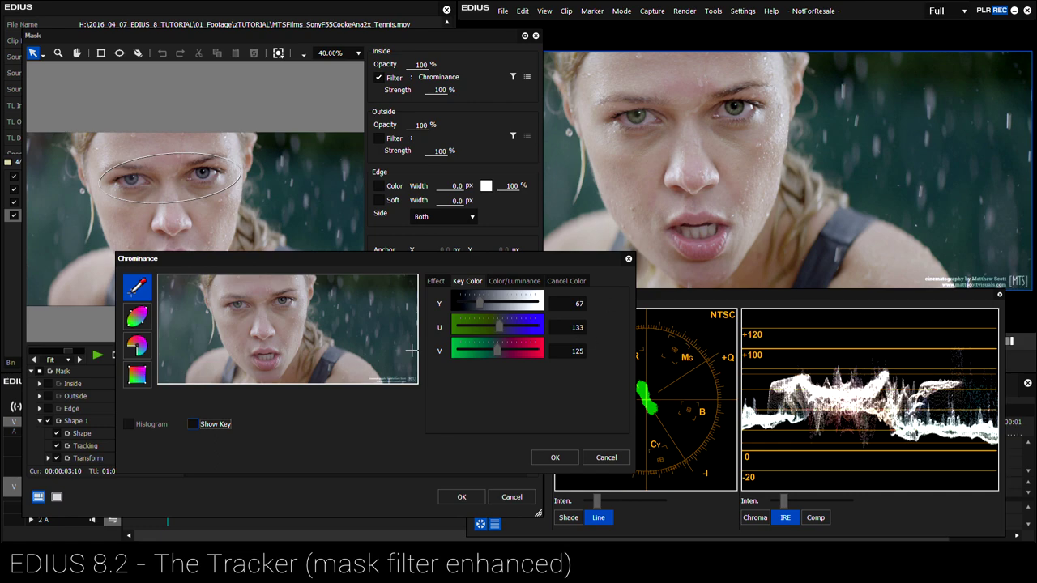
click(537, 457)
Reset the Gray Balance of the inside 3-Way Color Correction, set its gray Contrast to 16.0 and apply the mask settings.
drag(424, 359, 367, 392)
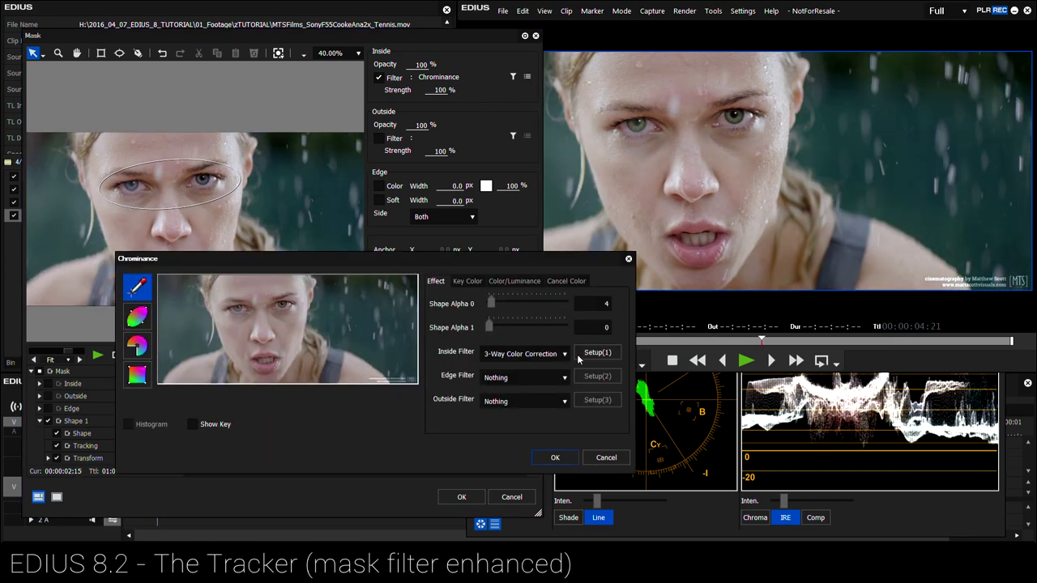
click(596, 354)
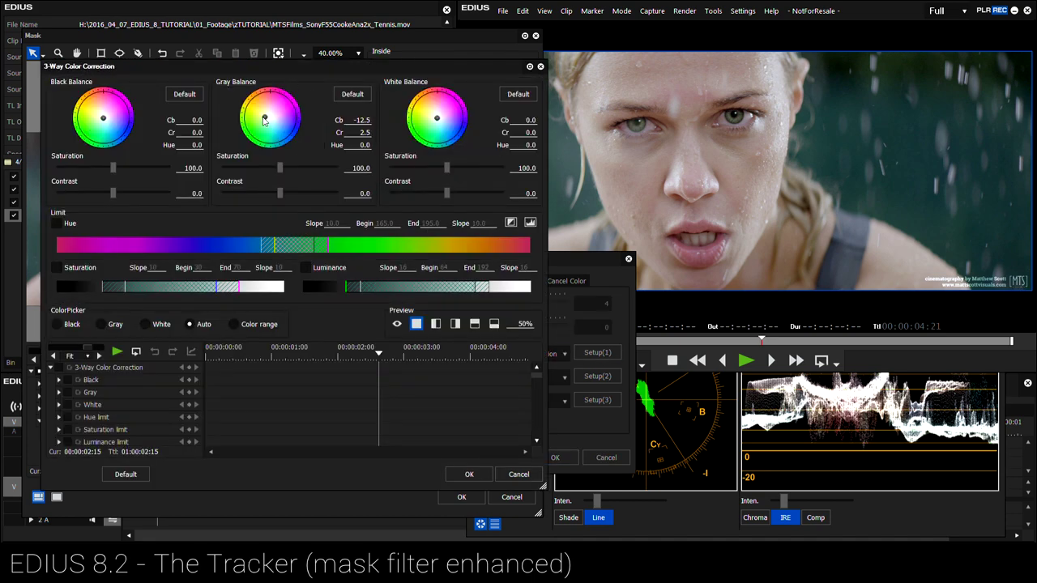
mouse_move(264, 120)
mouse_down()
mouse_move(270, 137)
mouse_move(276, 128)
mouse_up()
click(353, 94)
drag(278, 192, 324, 197)
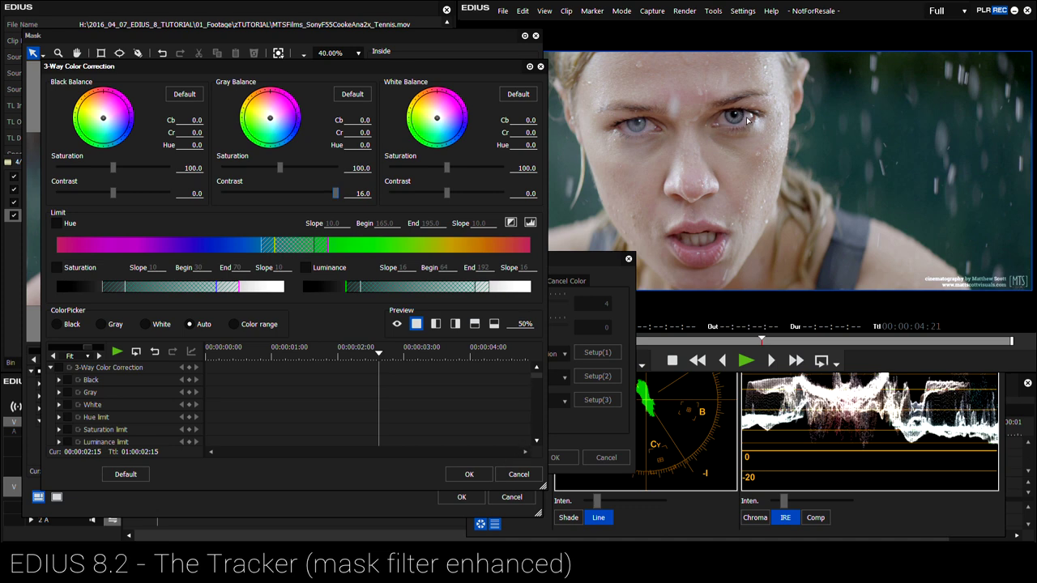
click(467, 473)
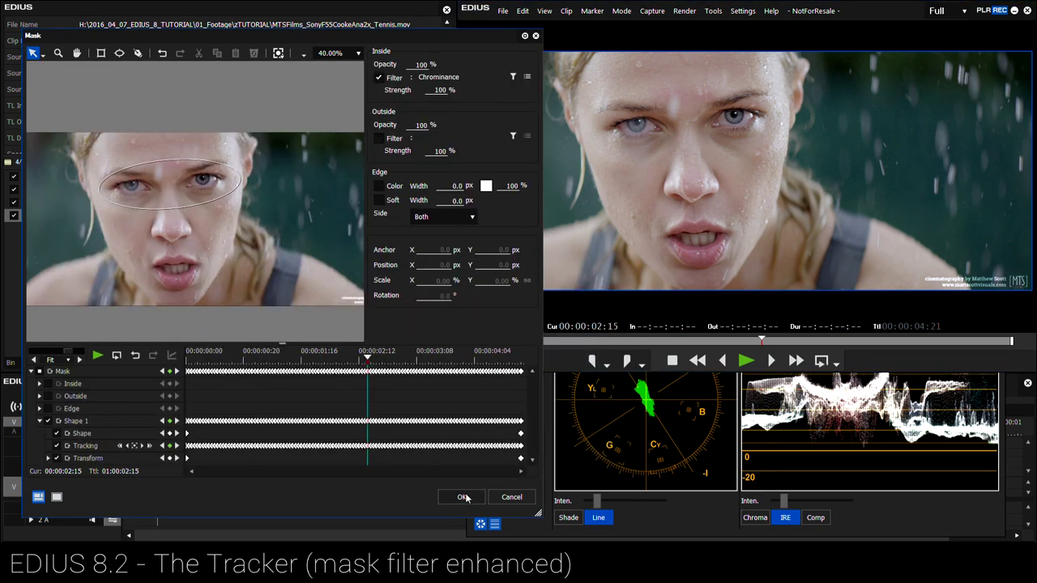
click(463, 497)
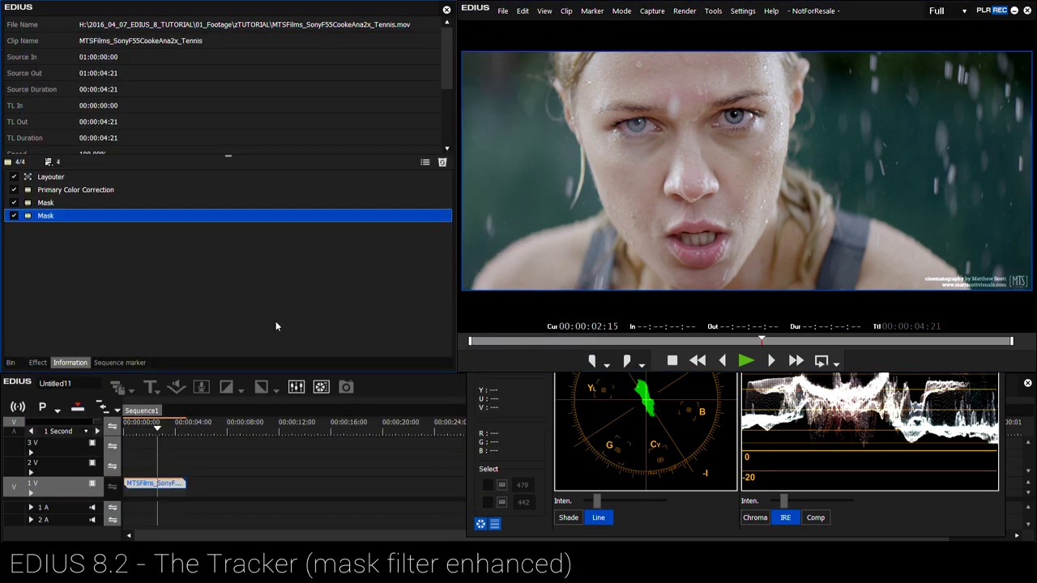
Compare the eyes with and without the second mask and review the clip in full-screen playback.
click(13, 216)
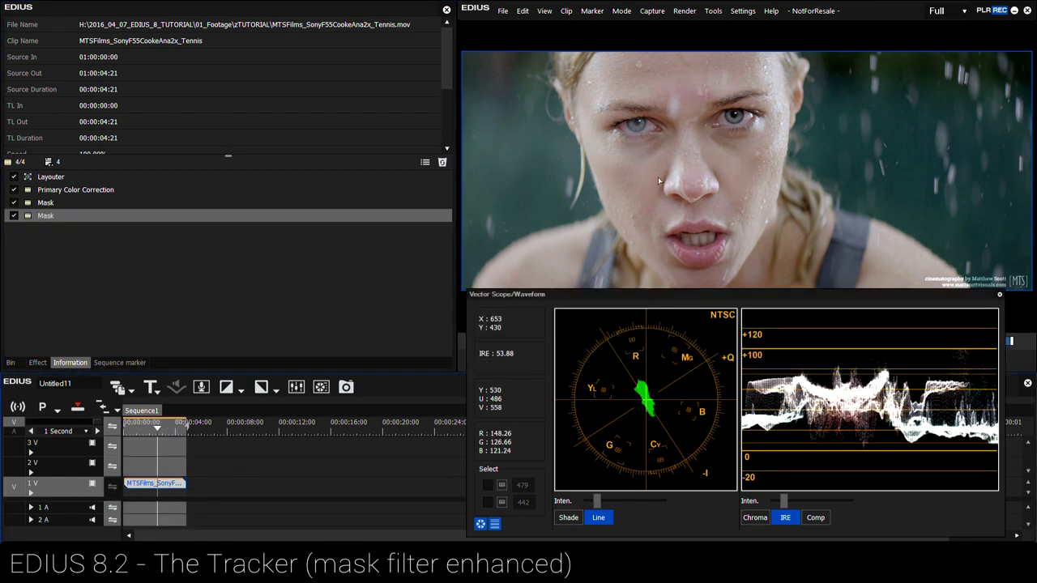
key(ctrl+shift+F11)
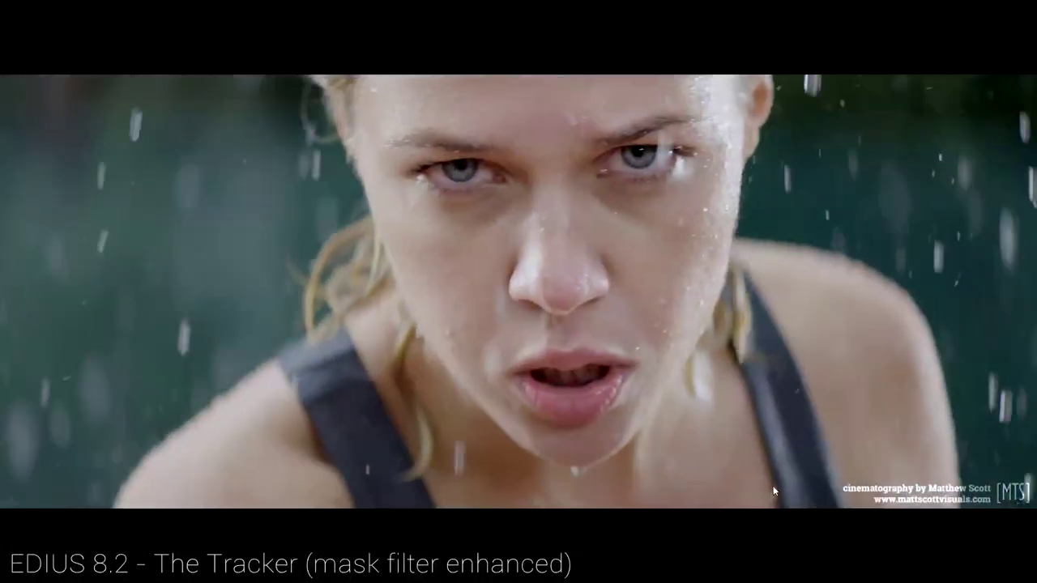
key(Escape)
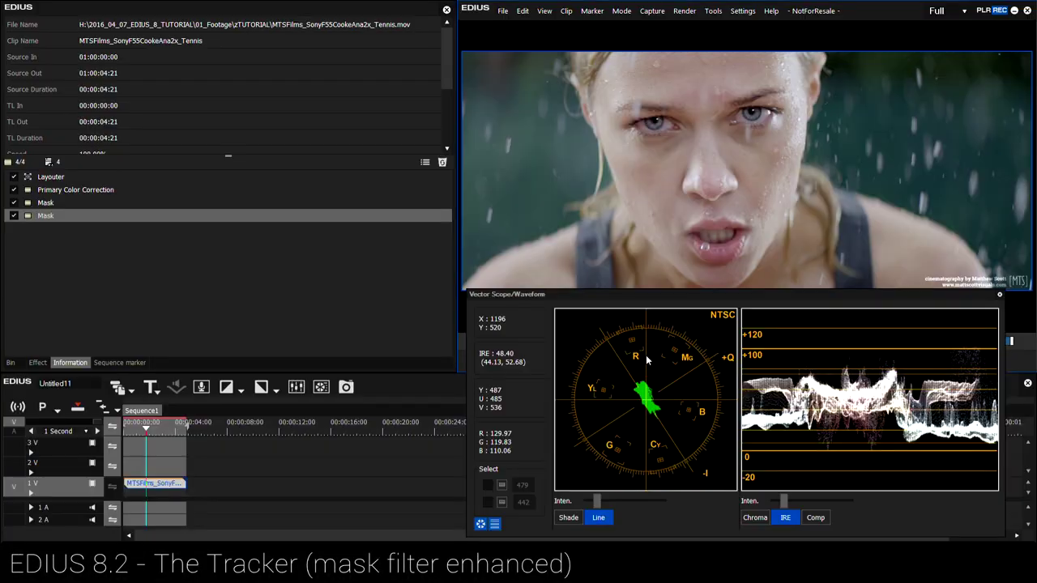
click(146, 433)
click(156, 431)
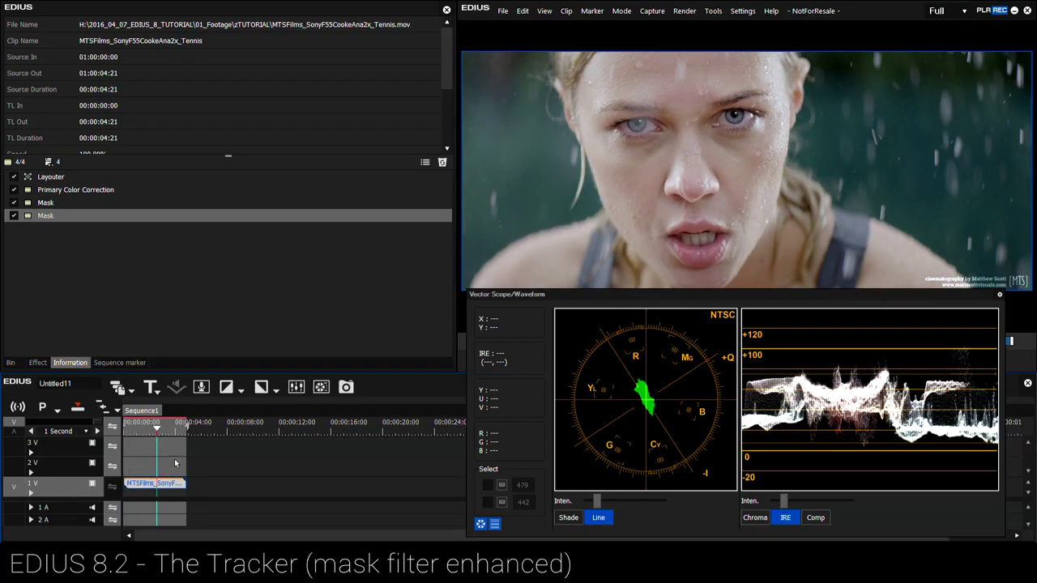
Delete the tennis clip from the timeline and browse to the end of the zTUTORIAL bin folder.
click(152, 486)
key(Delete)
click(24, 365)
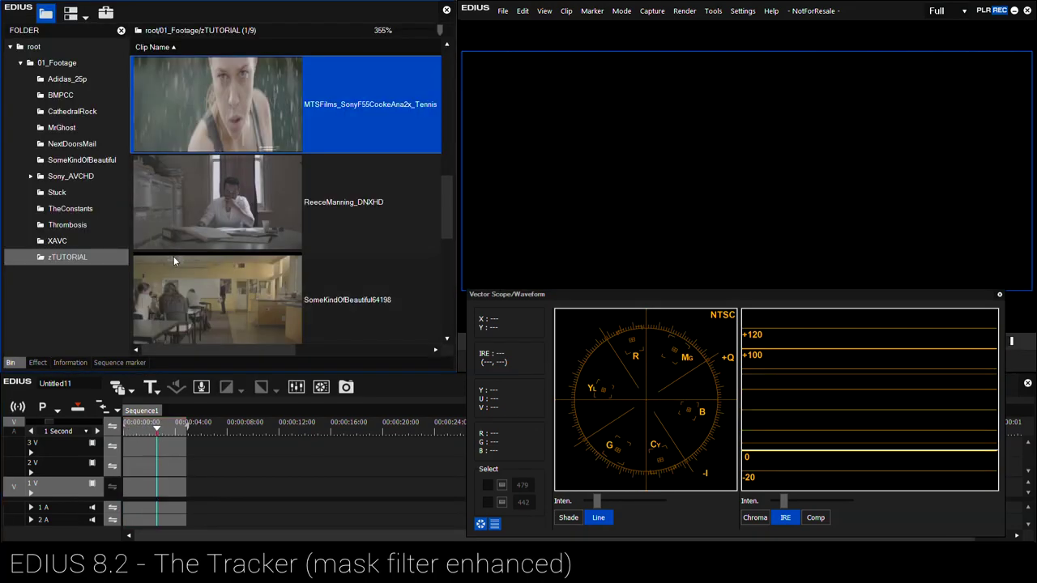
click(261, 287)
scroll(304, 301, down, 1)
scroll(453, 235, down, 2)
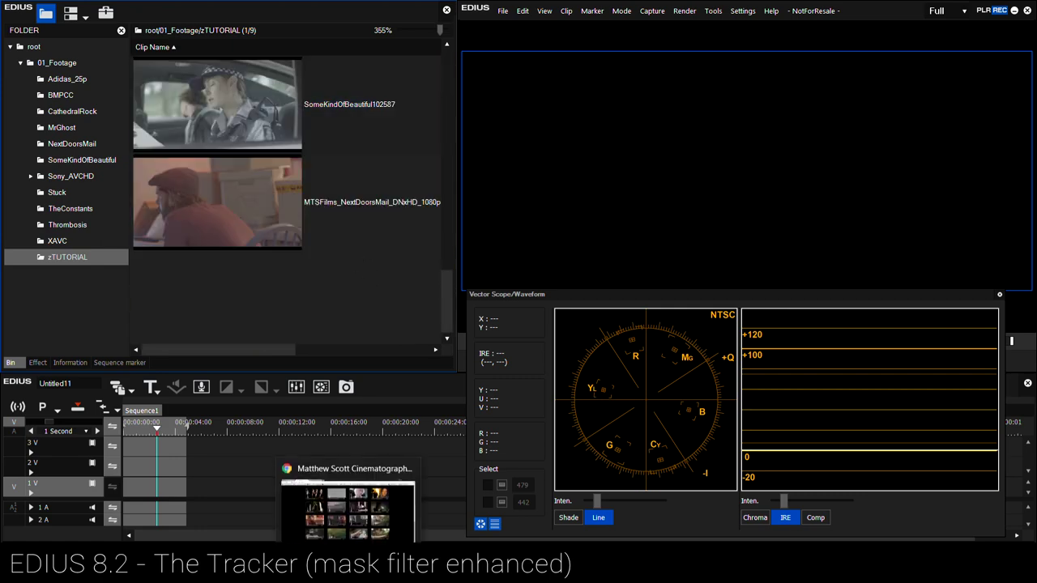
Switch to the web browser and look through the sample clips on the MTS Films downloads page.
click(350, 510)
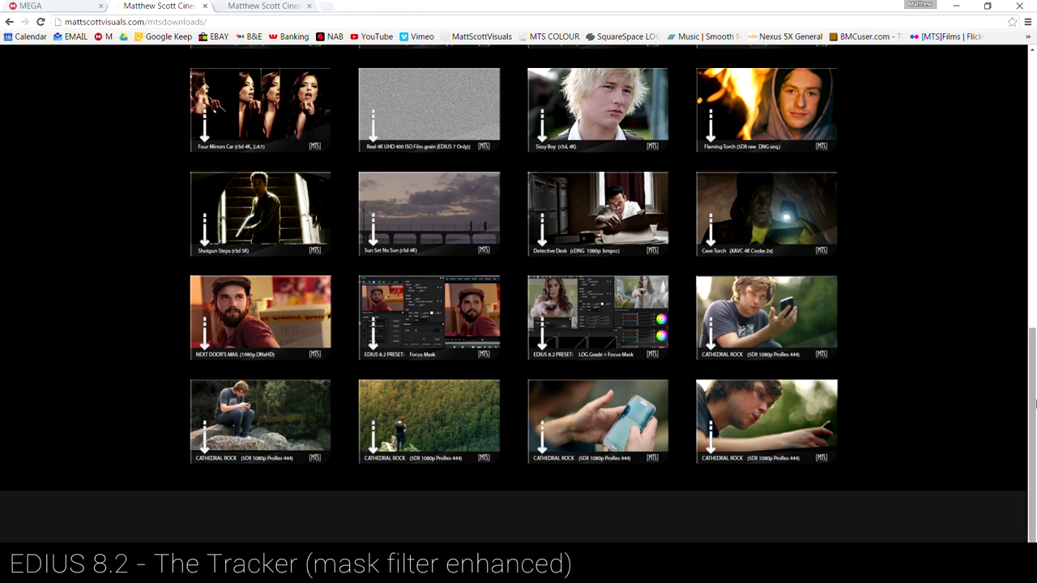
scroll(710, 136, up, 8)
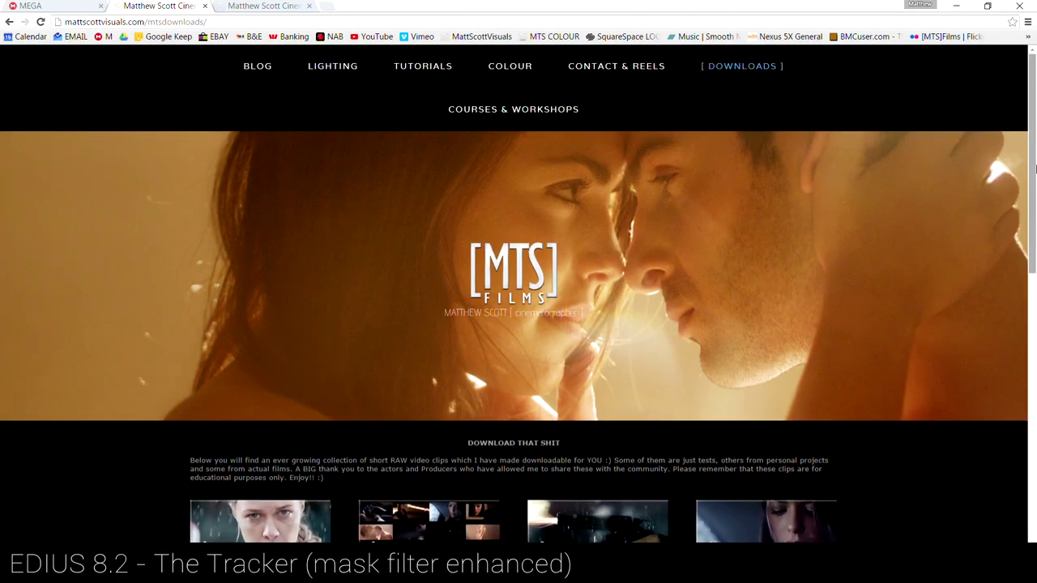
drag(1031, 164, 1024, 403)
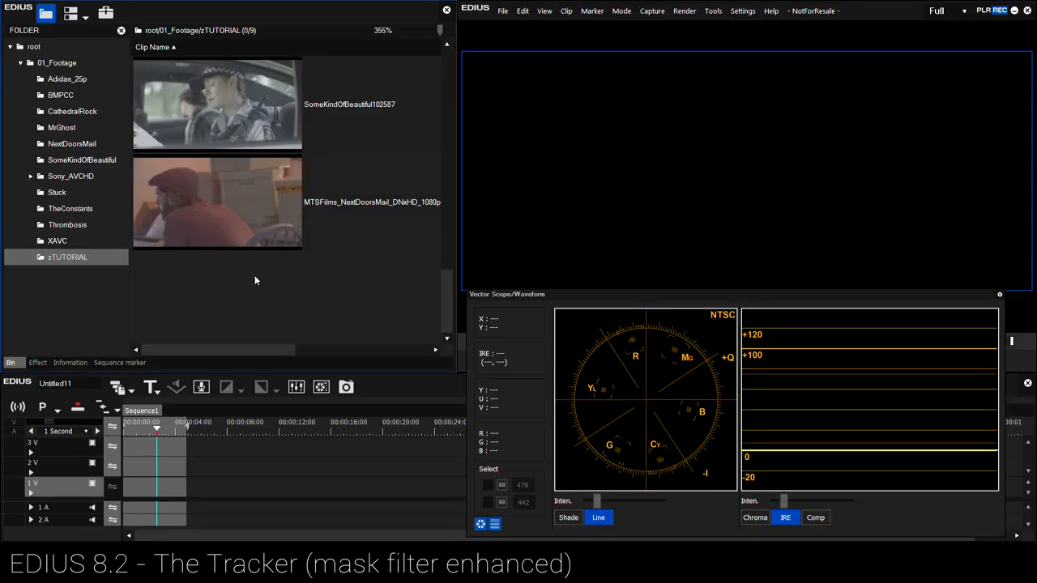
Return to EDIUS and close the Vector Scope/Waveform window.
click(259, 239)
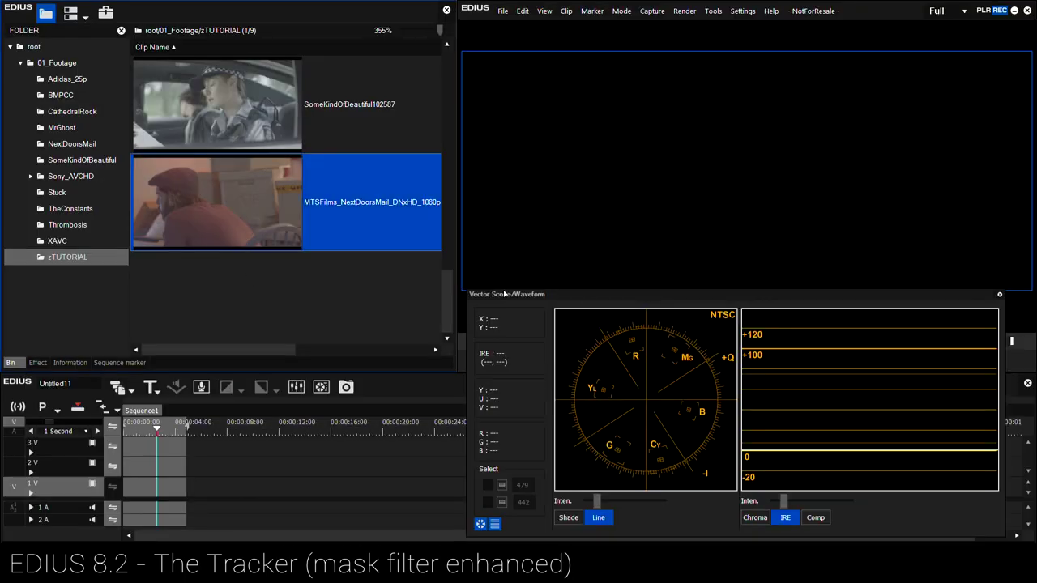
click(1000, 296)
click(302, 261)
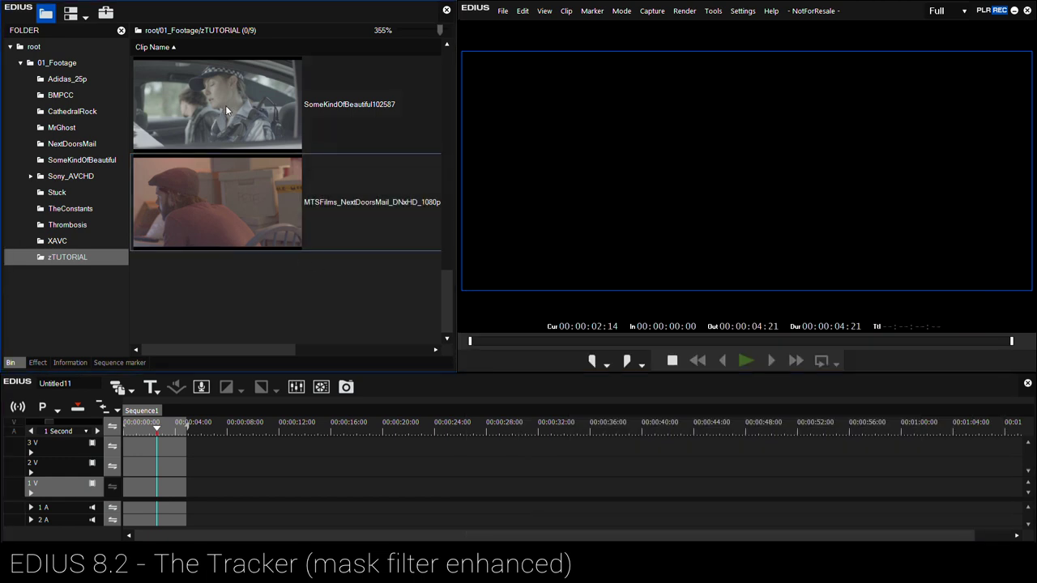
Place the SomeKindOfBeautiful102587 clip at the start of the 1V track.
click(226, 208)
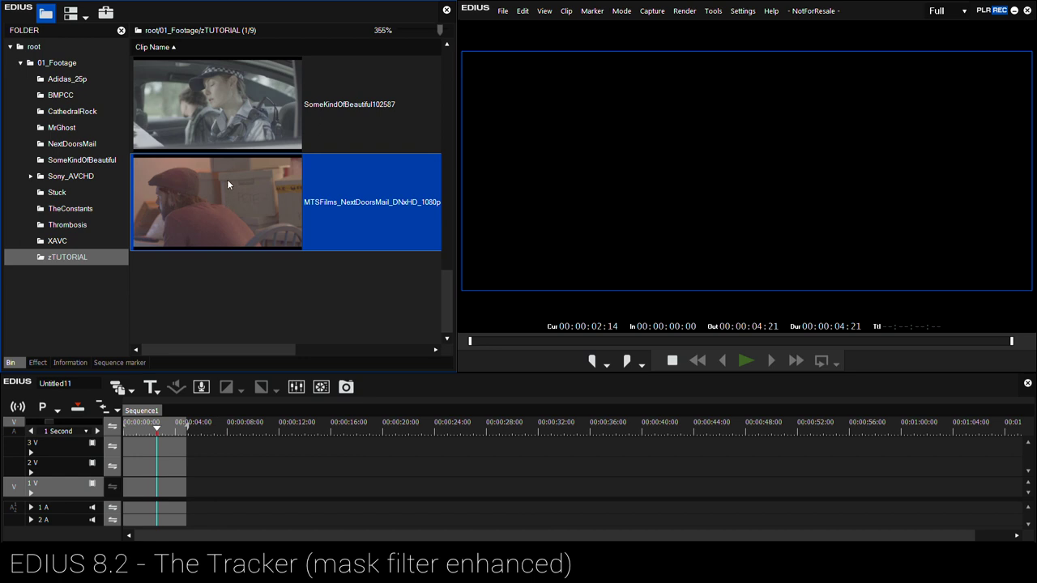
click(211, 118)
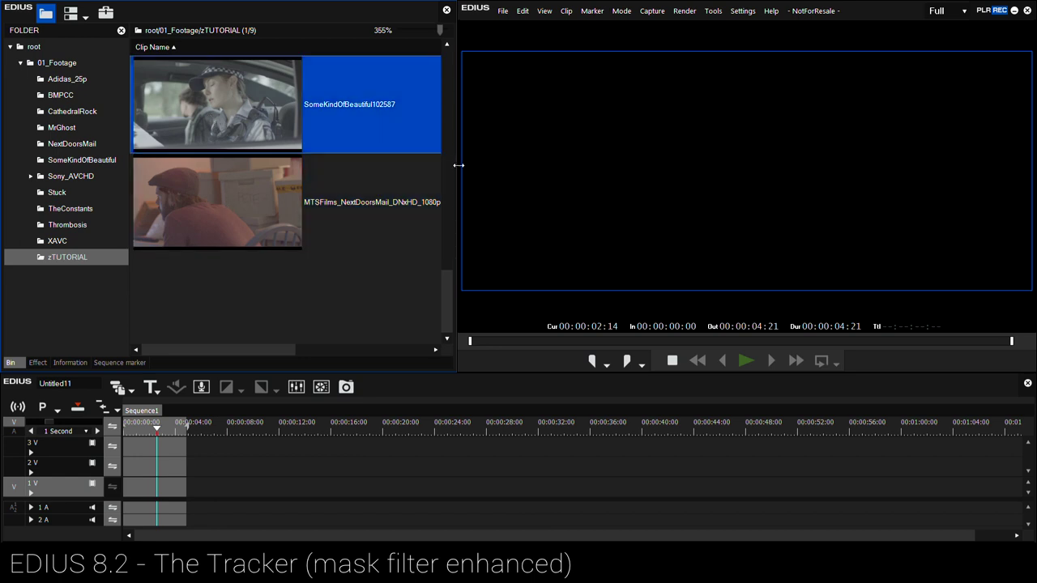
drag(446, 271, 445, 235)
drag(231, 211, 121, 487)
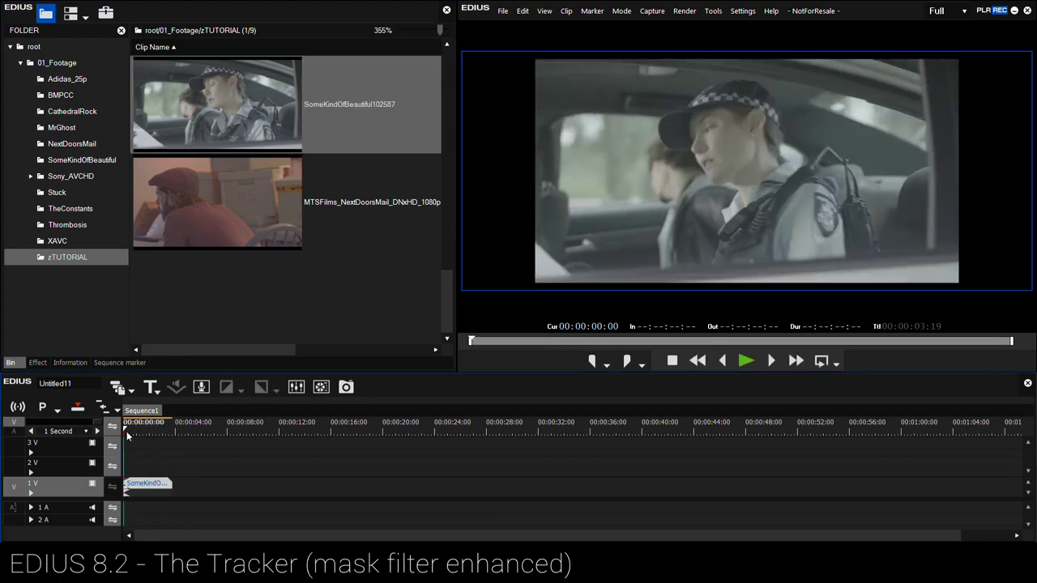
Scrub through the new clip on an enlarged timeline and open the project settings to check the current frame size.
drag(126, 438, 179, 438)
scroll(140, 447, up, 2)
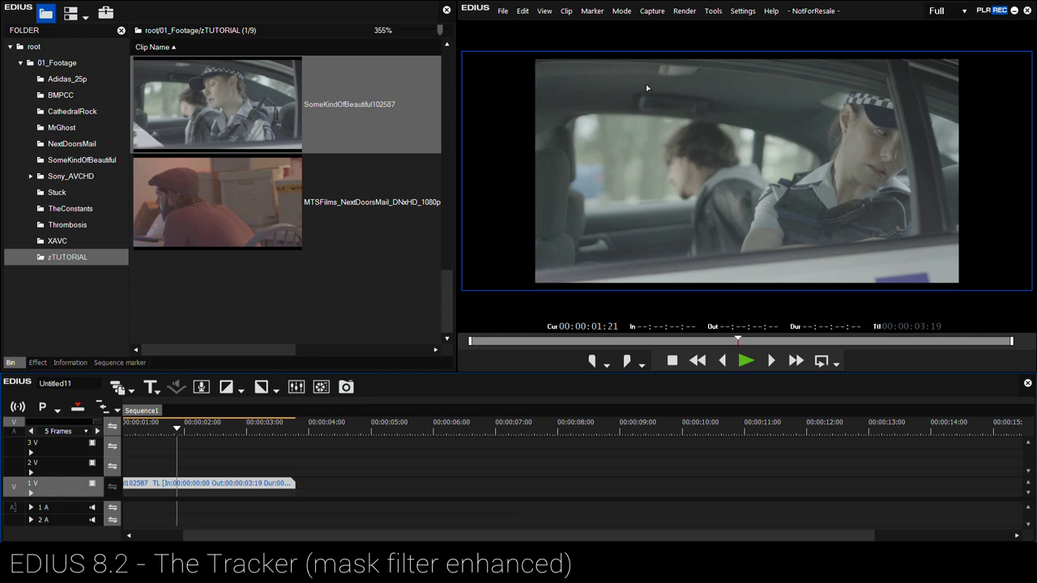
click(749, 13)
click(760, 62)
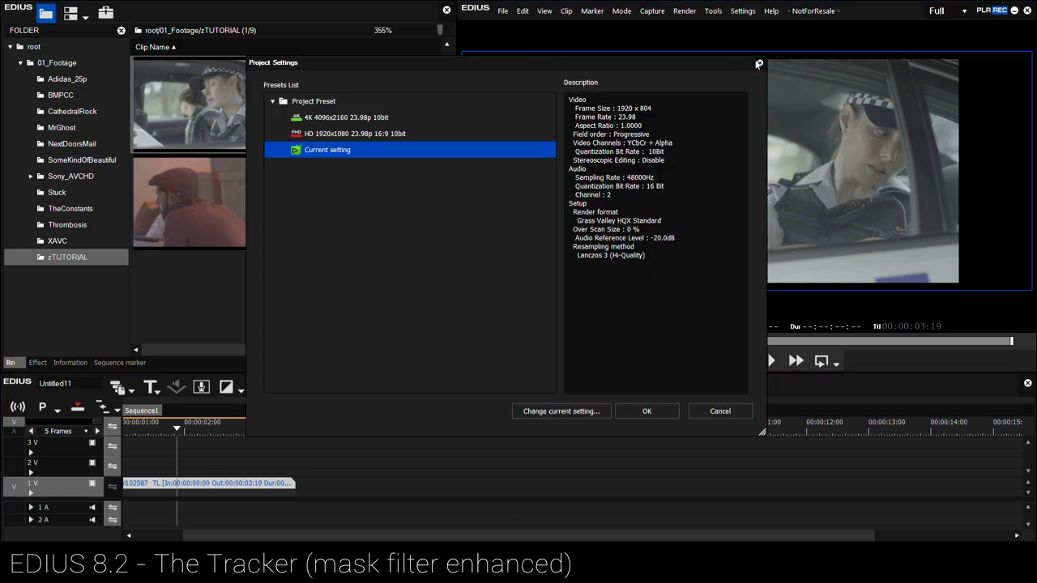
Change the current project's frame height to 1080 and check the clip in the resized frame.
click(561, 413)
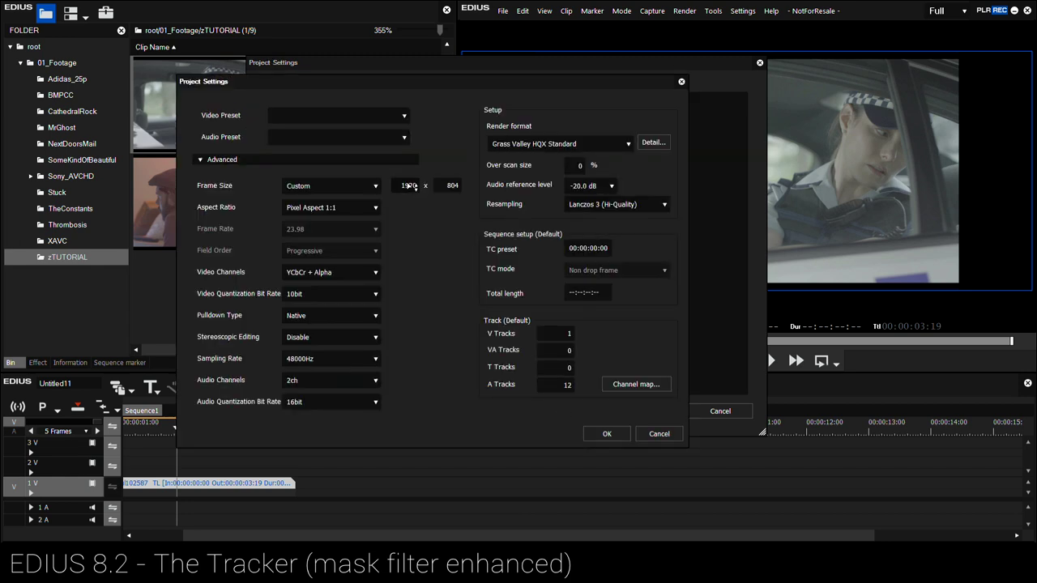
double_click(450, 185)
text(1080)
click(603, 432)
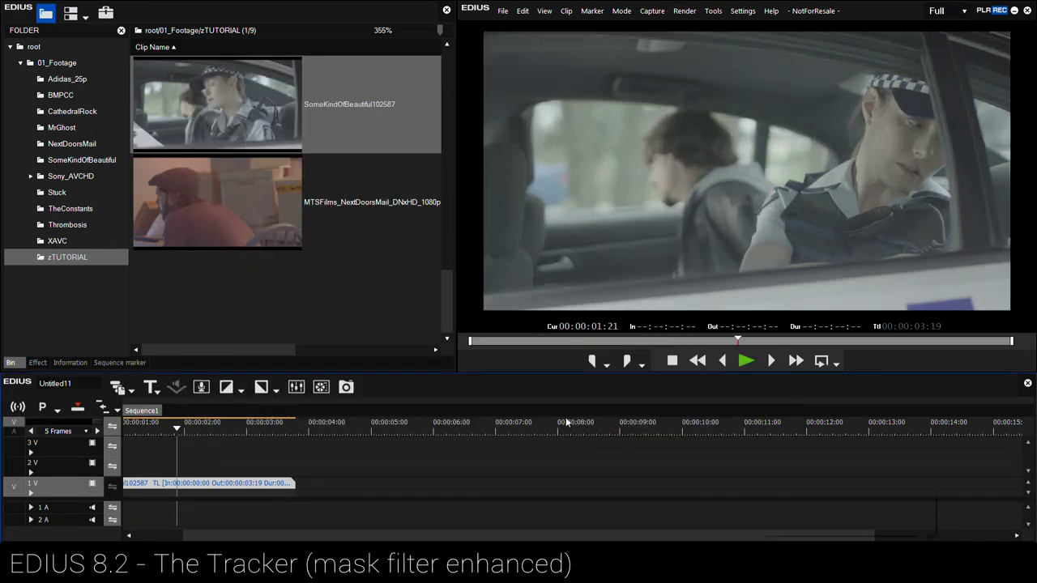
drag(256, 429, 182, 449)
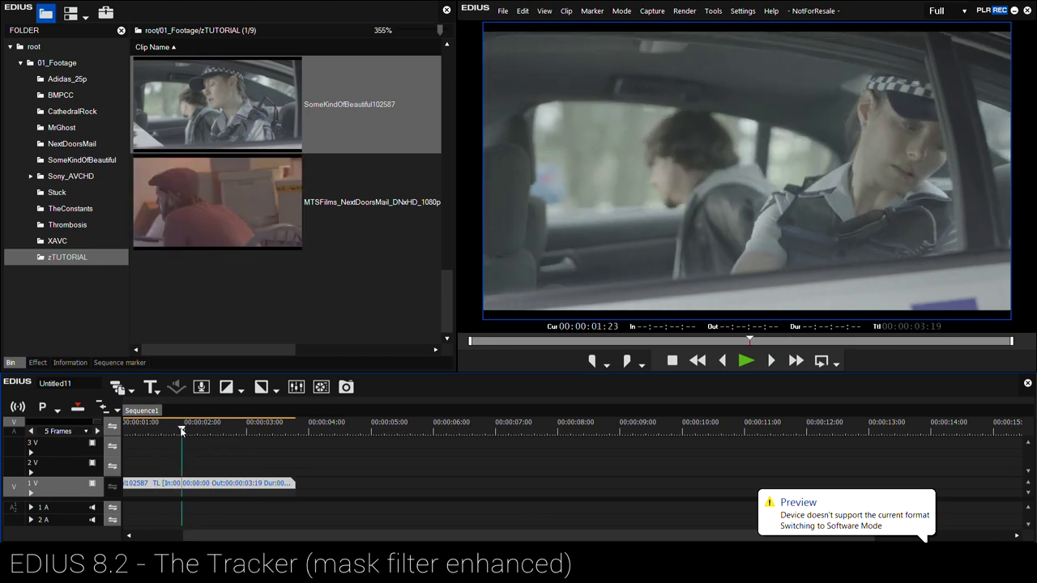
Import the MTSFilms_LOGgradeFocusMask.tpd effect preset into the Color Correction video filters.
click(38, 363)
click(67, 76)
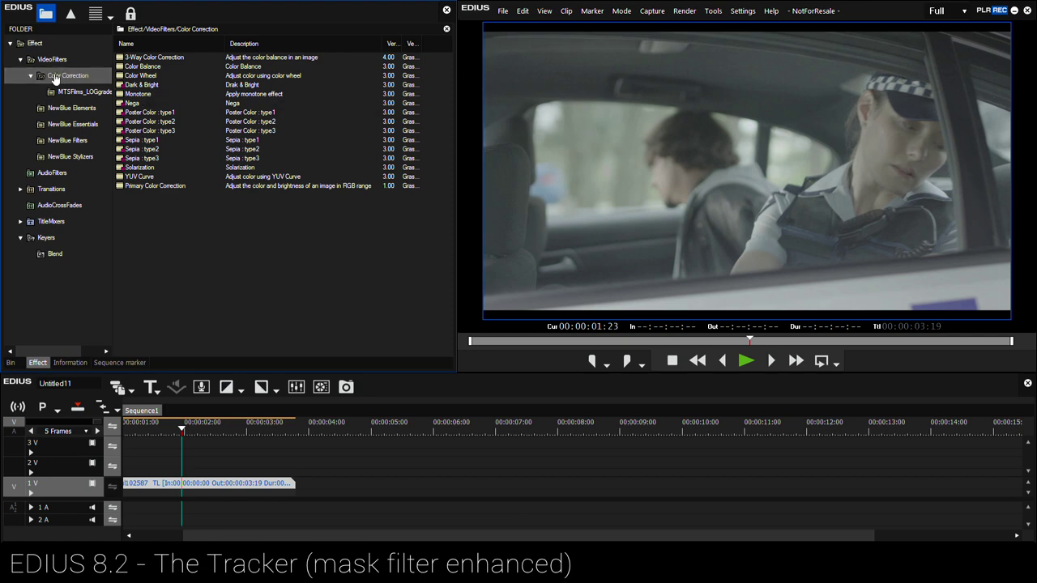
right_click(157, 211)
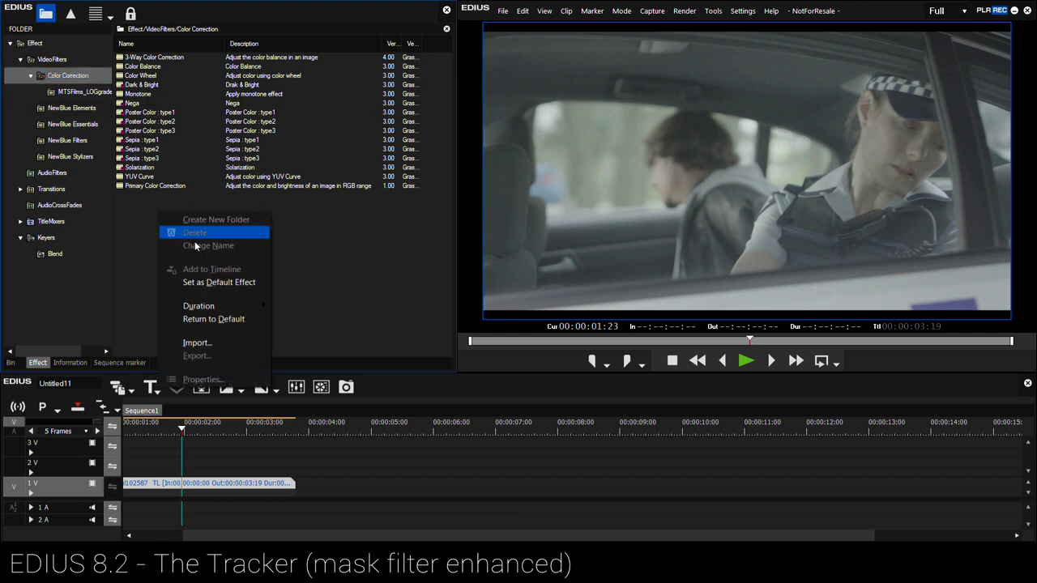
click(197, 343)
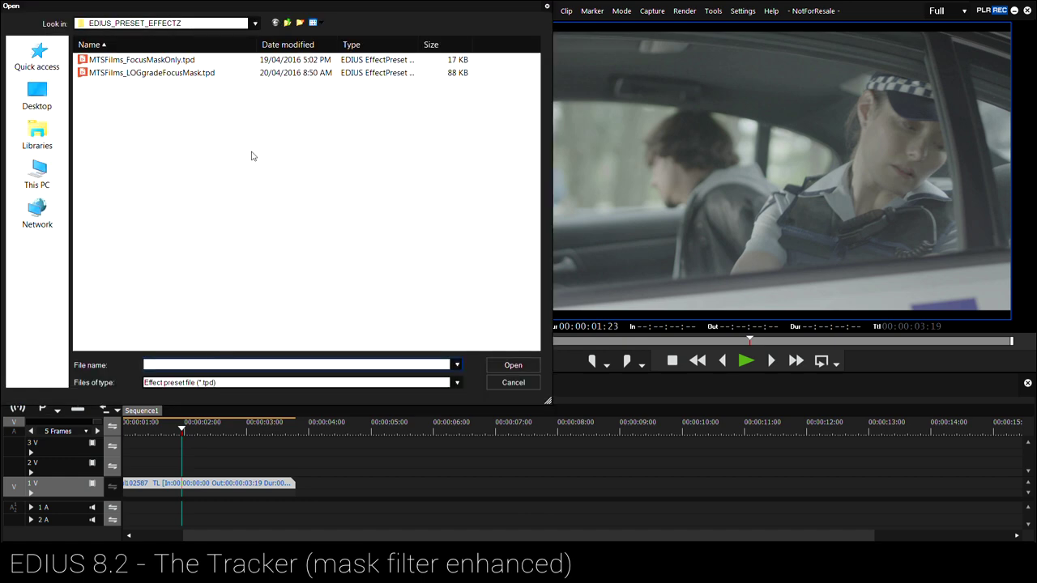
click(171, 74)
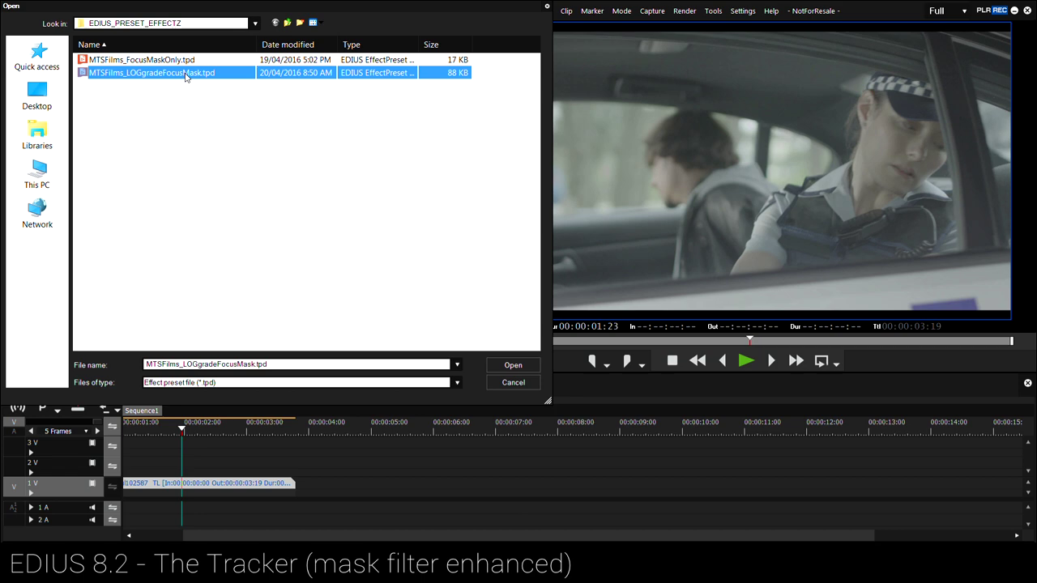
click(168, 62)
click(166, 73)
click(498, 366)
Import the MTSFilms_FocusMaskOnly.tpd effect preset inside the newly imported LOG grade preset folder.
right_click(165, 102)
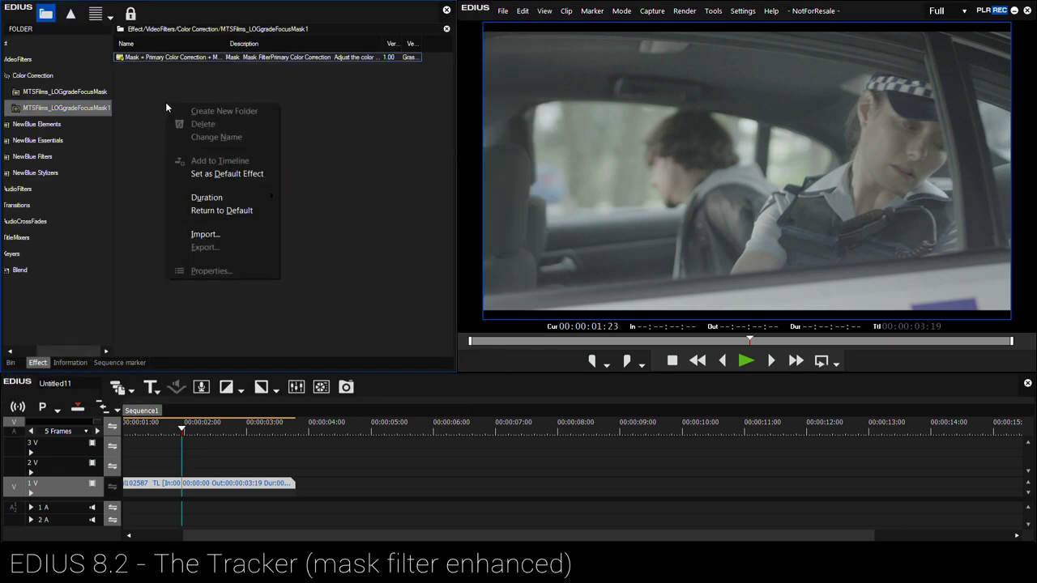
click(231, 236)
click(183, 63)
double_click(182, 69)
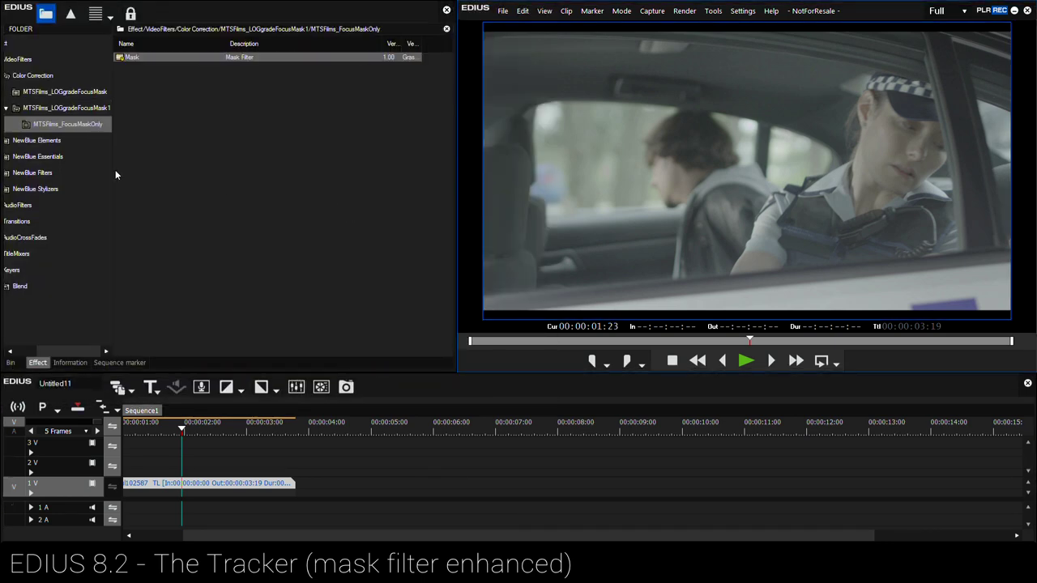
Compare the imported preset folders and apply the Mask + Primary Color Correction + Mask1 preset to the 1V clip.
click(65, 108)
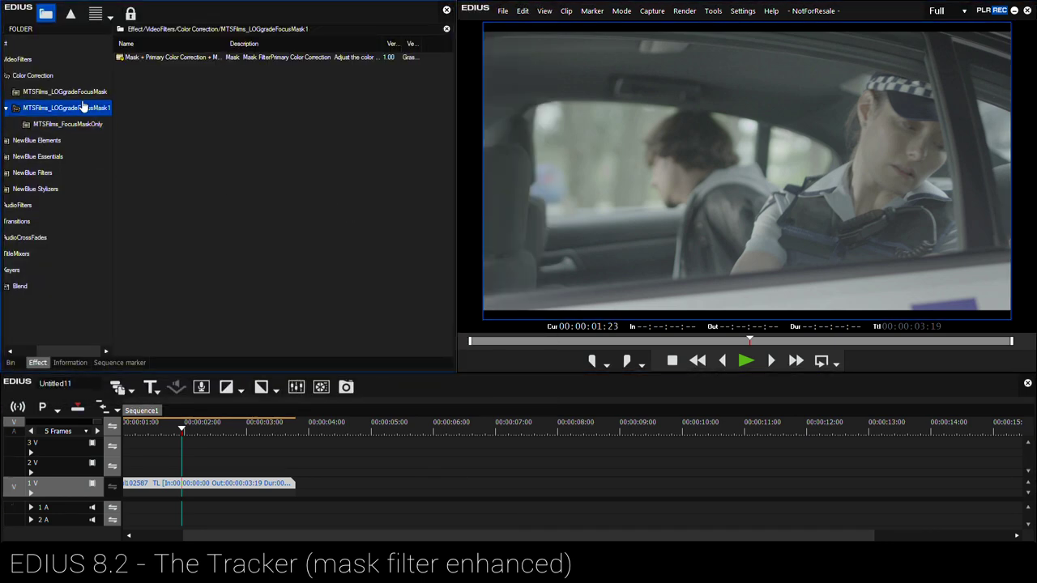
click(75, 123)
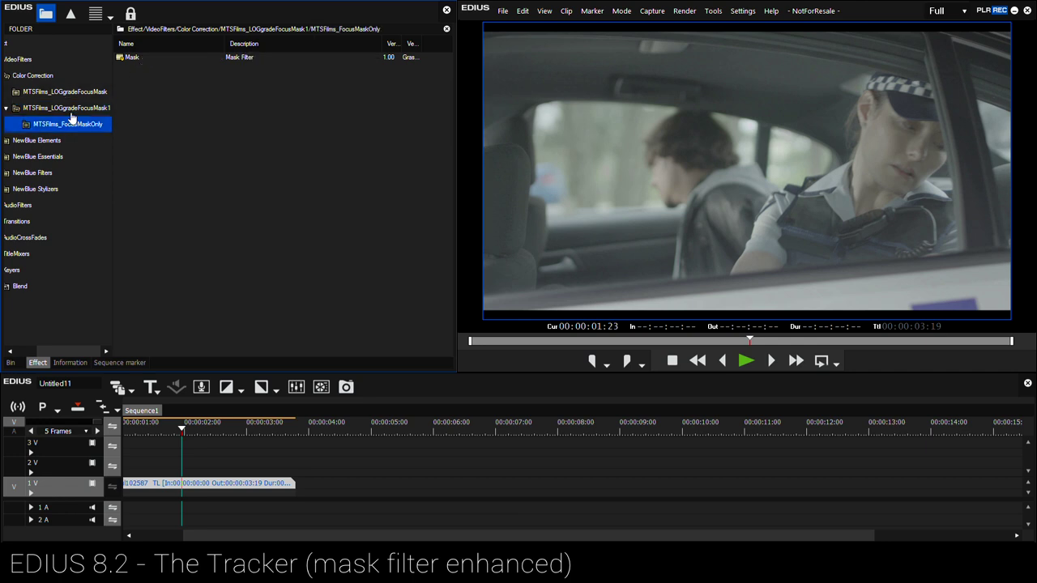
key(Up)
click(75, 124)
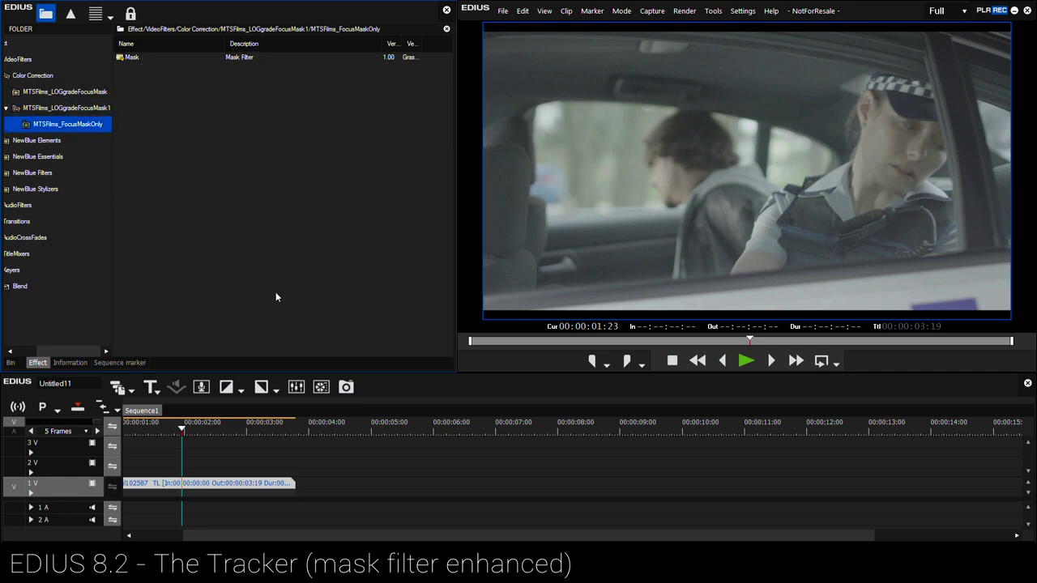
click(68, 108)
drag(224, 43, 272, 43)
click(206, 57)
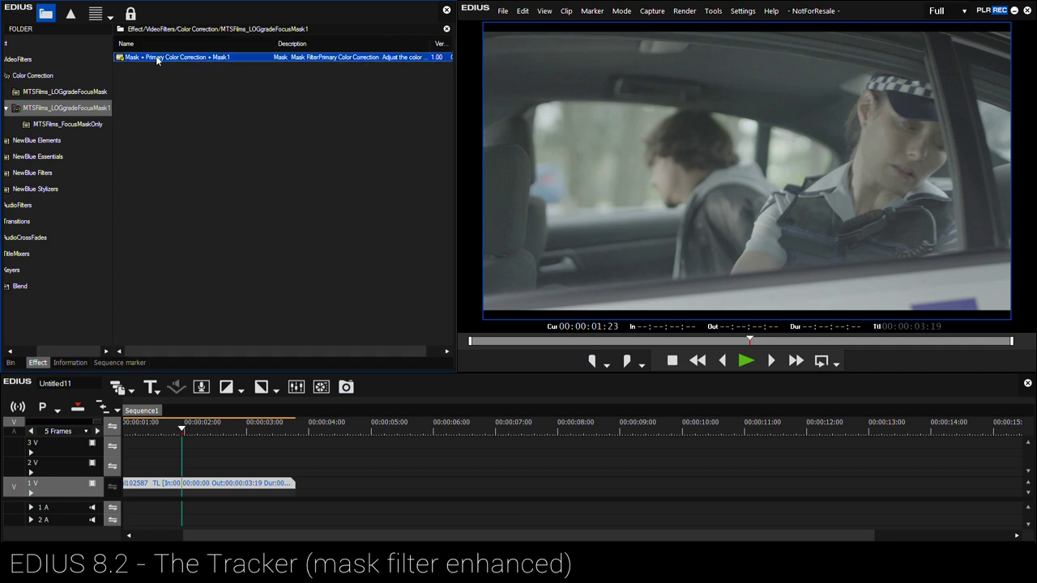
drag(152, 60, 184, 491)
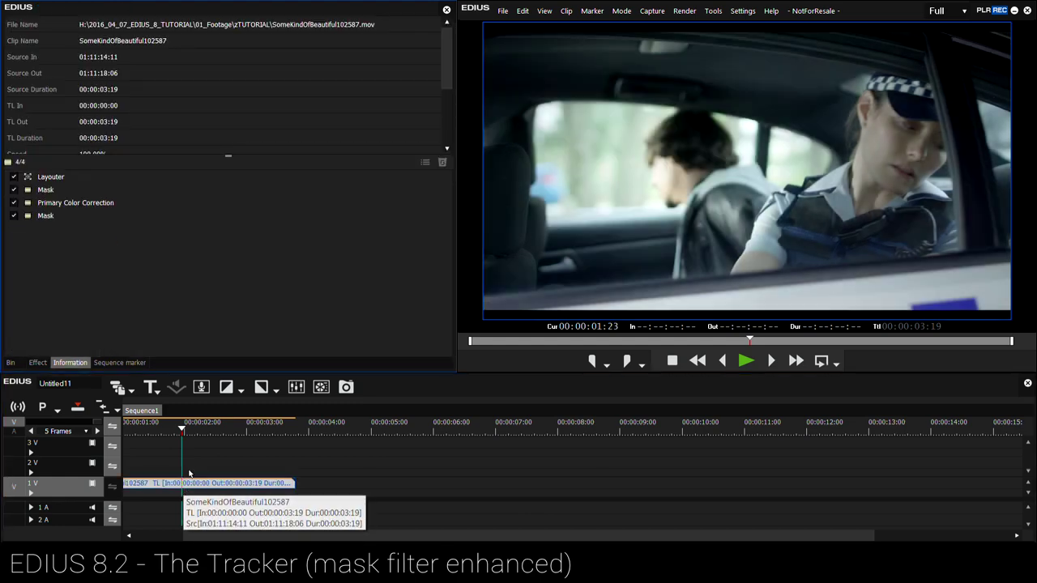
drag(204, 434, 212, 434)
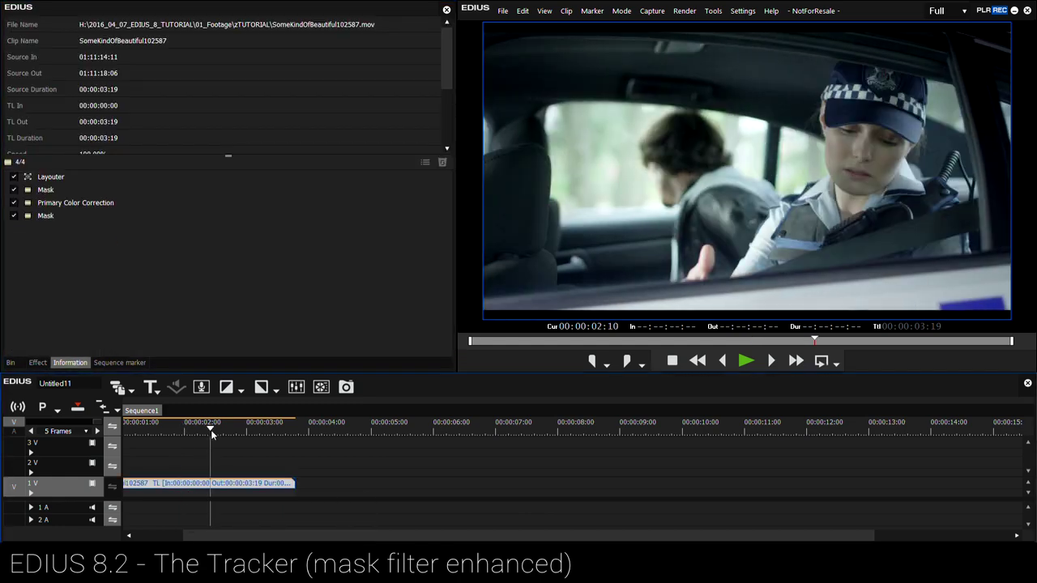
Duplicate the clip onto the 2V track, stripped of its mask and colour filters, and disable that copy.
drag(197, 483, 193, 467)
key(ctrl+a)
key(Delete)
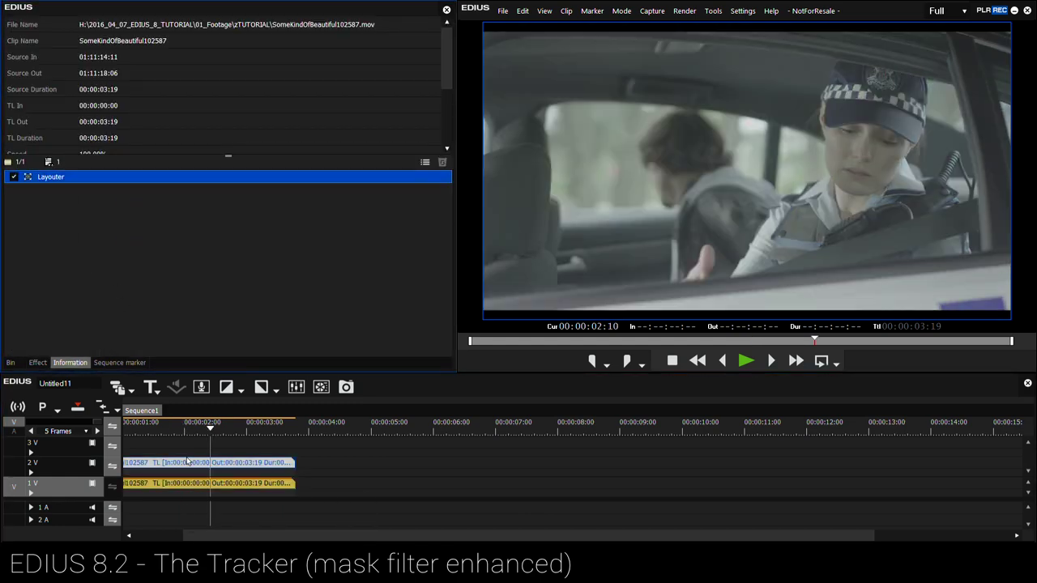
click(187, 462)
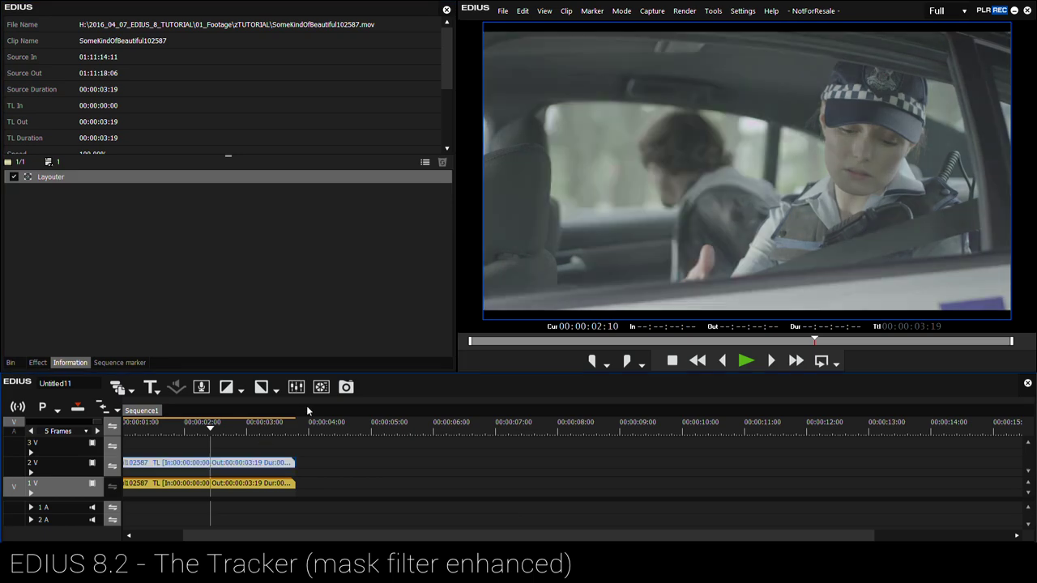
key(0)
Return to the start of the 1V clip and review its applied Mask and Primary Color Correction filters.
click(228, 485)
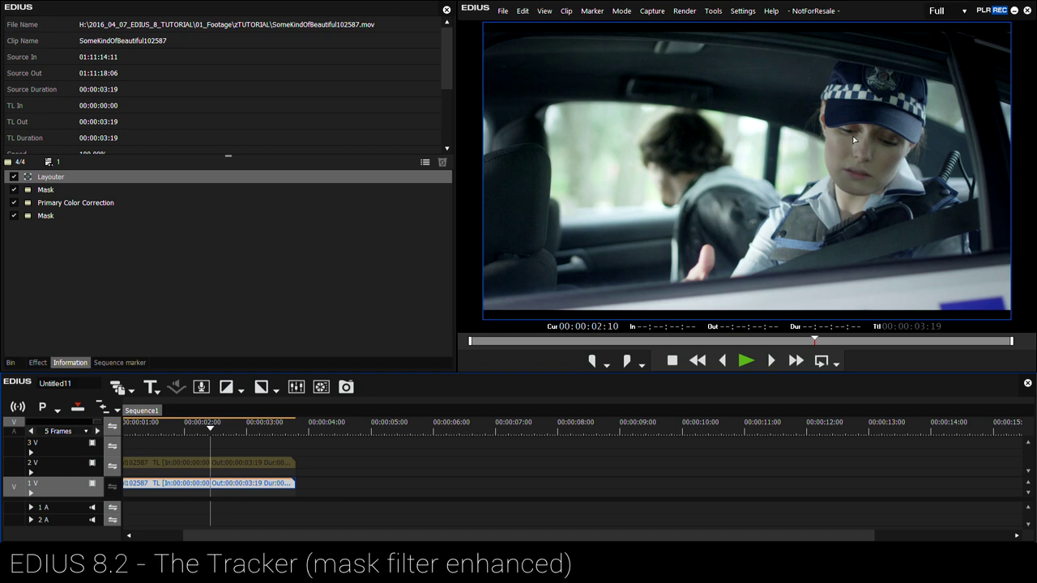
drag(303, 431, 94, 442)
click(41, 189)
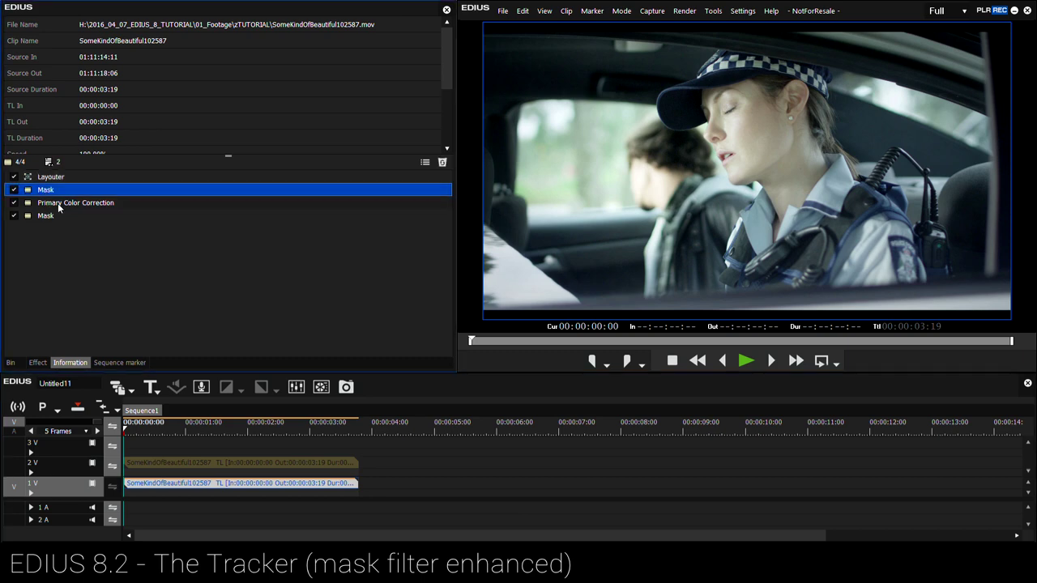
click(56, 202)
click(50, 216)
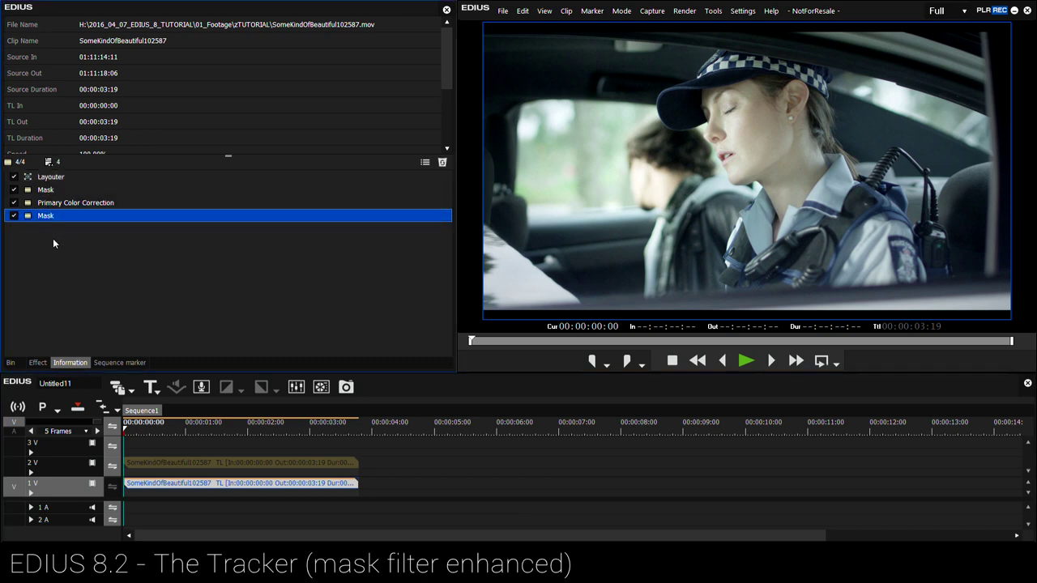
key(Up)
key(Down)
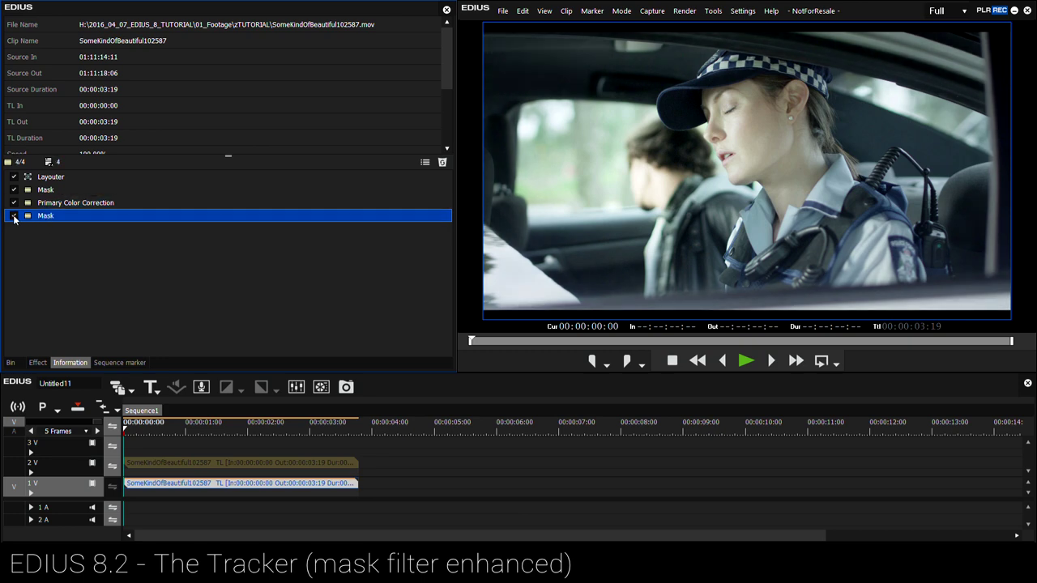
click(14, 216)
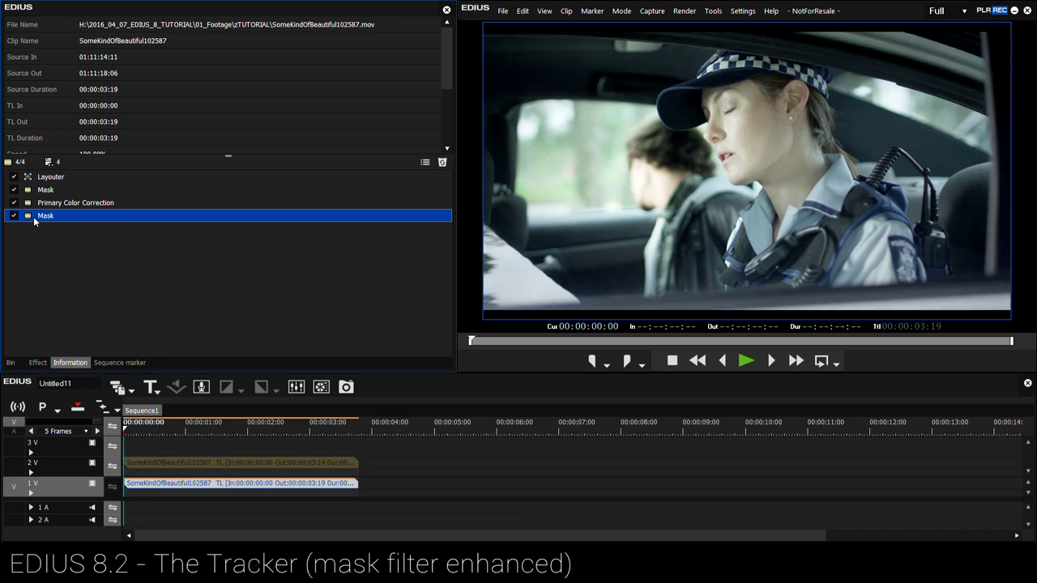
In the last Mask filter, set the outside filter strength to 100% and resize the ellipse to about 72% by 103% scale.
double_click(33, 217)
click(196, 214)
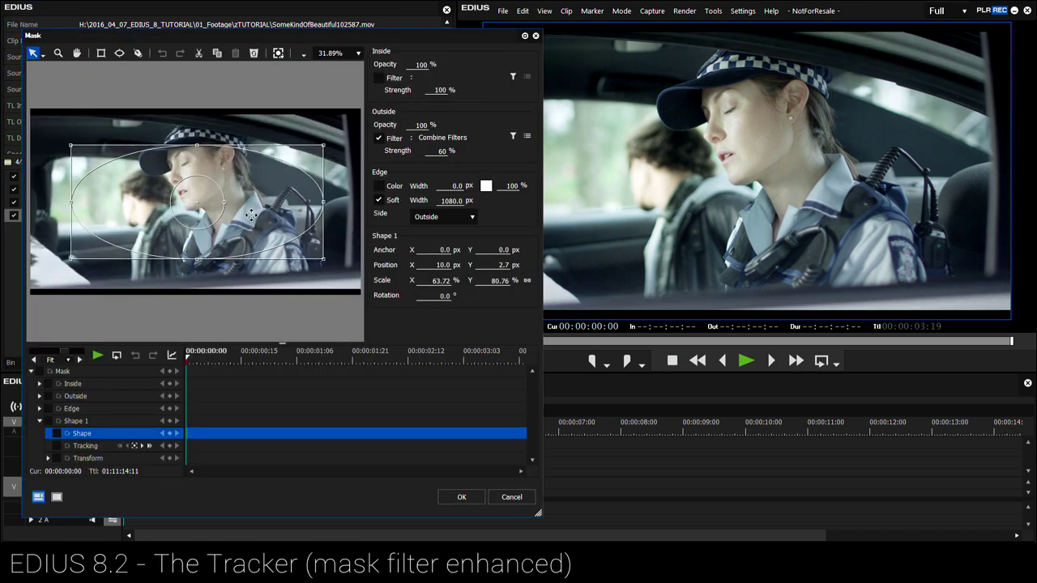
click(441, 151)
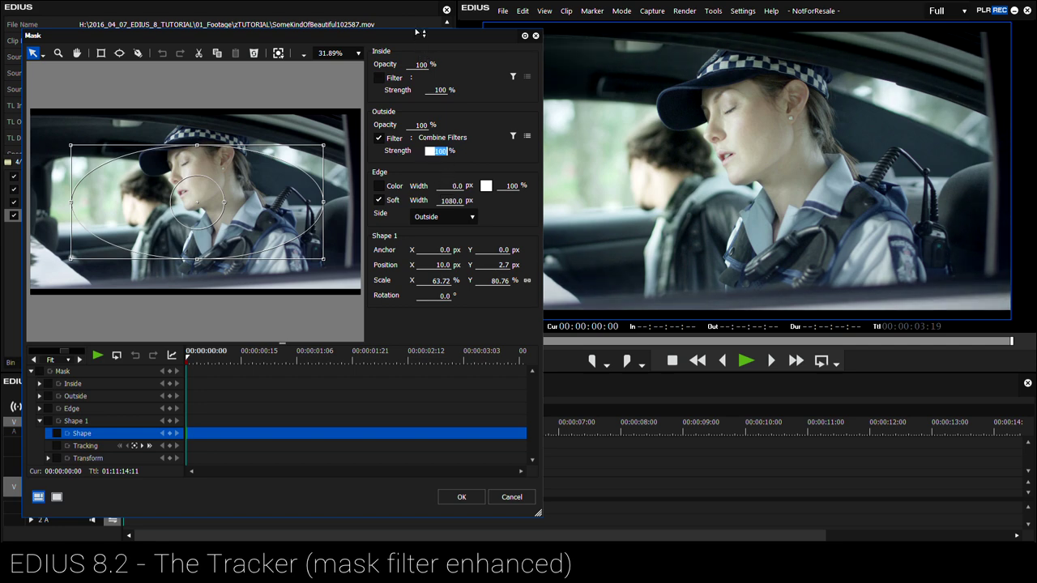
drag(323, 146, 280, 138)
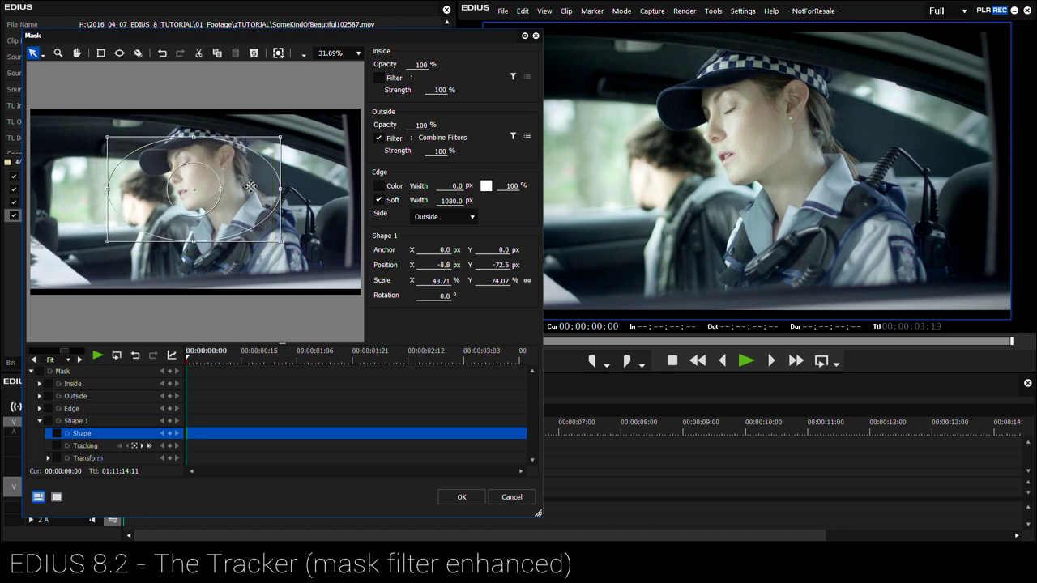
drag(251, 187, 251, 223)
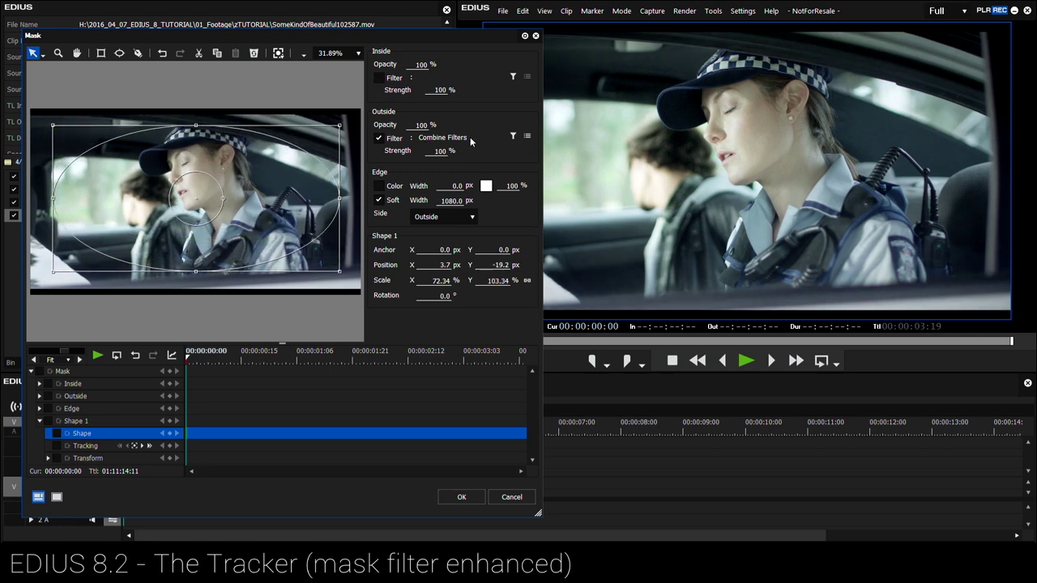
Review the outside Combine Filters setup and refit the ellipse around the policewoman at about 68% by 100% scale, accepting the mask.
click(526, 136)
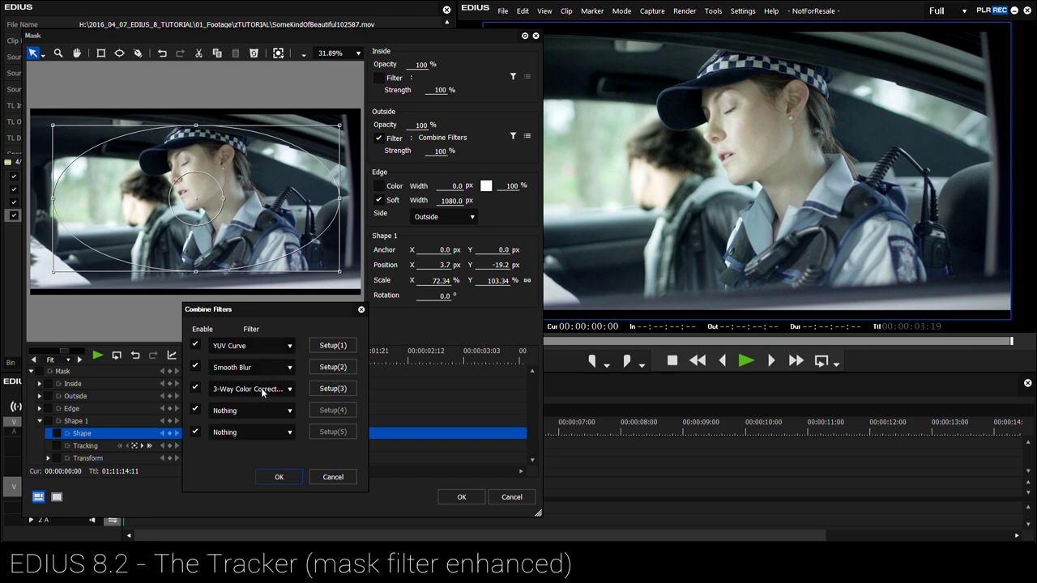
click(279, 477)
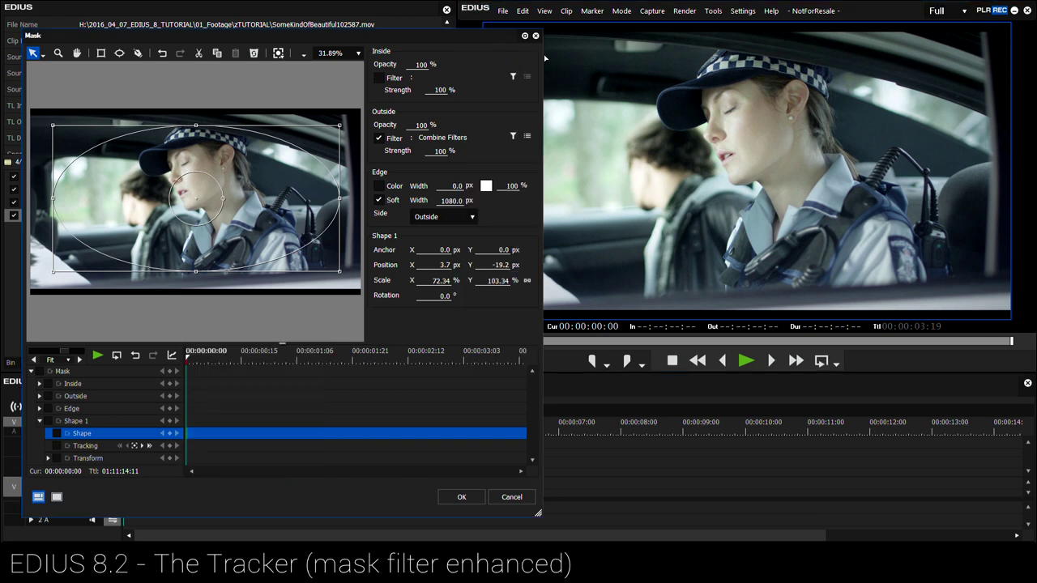
drag(541, 57, 483, 57)
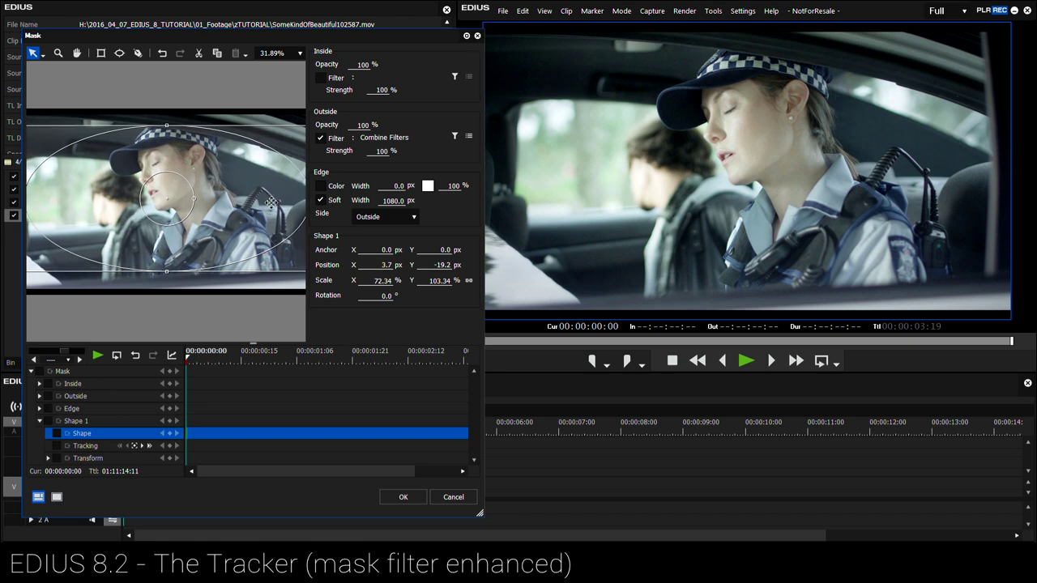
drag(276, 200, 268, 199)
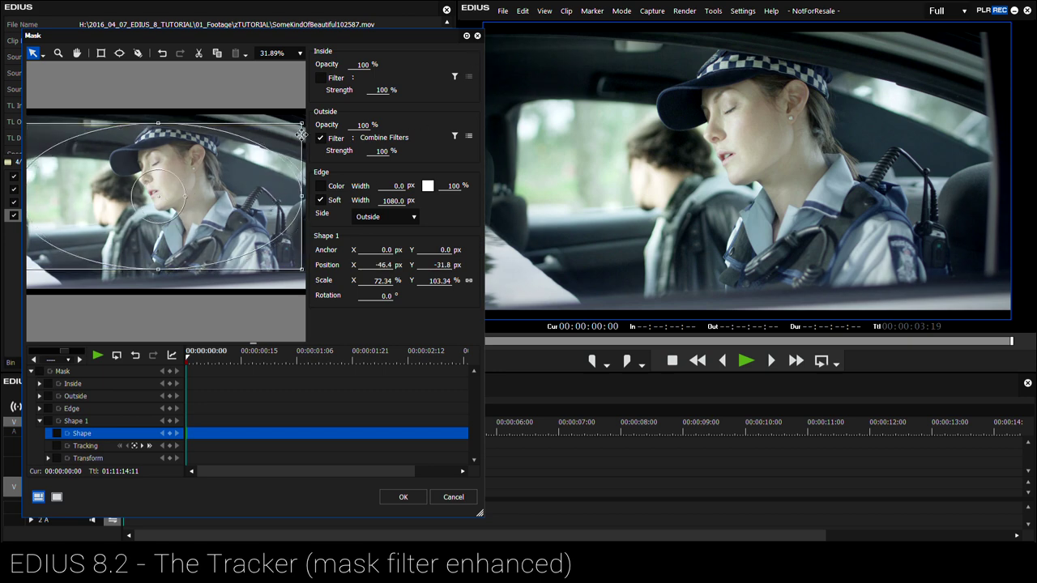
drag(303, 124, 293, 127)
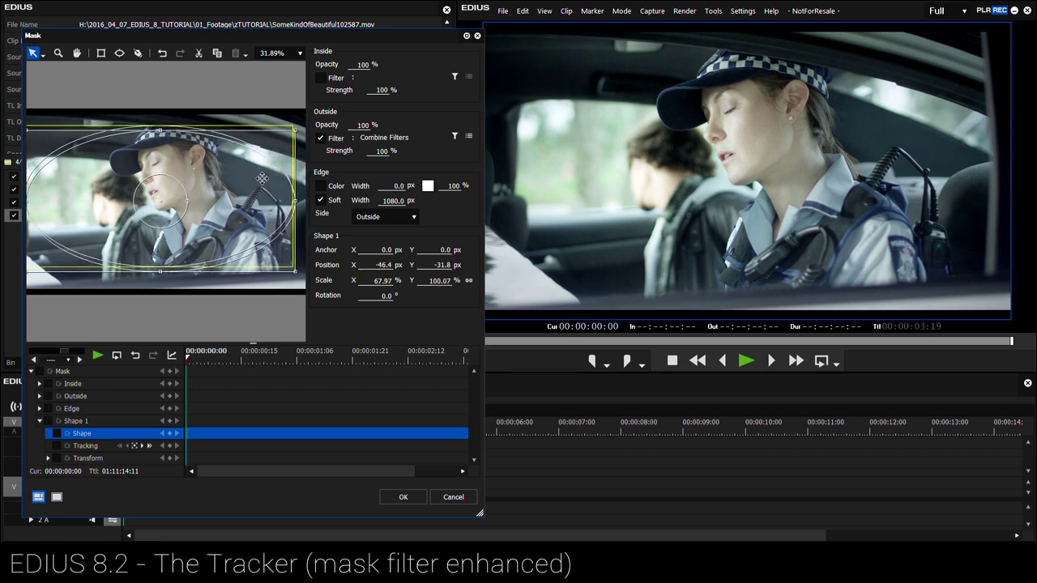
drag(259, 174, 261, 176)
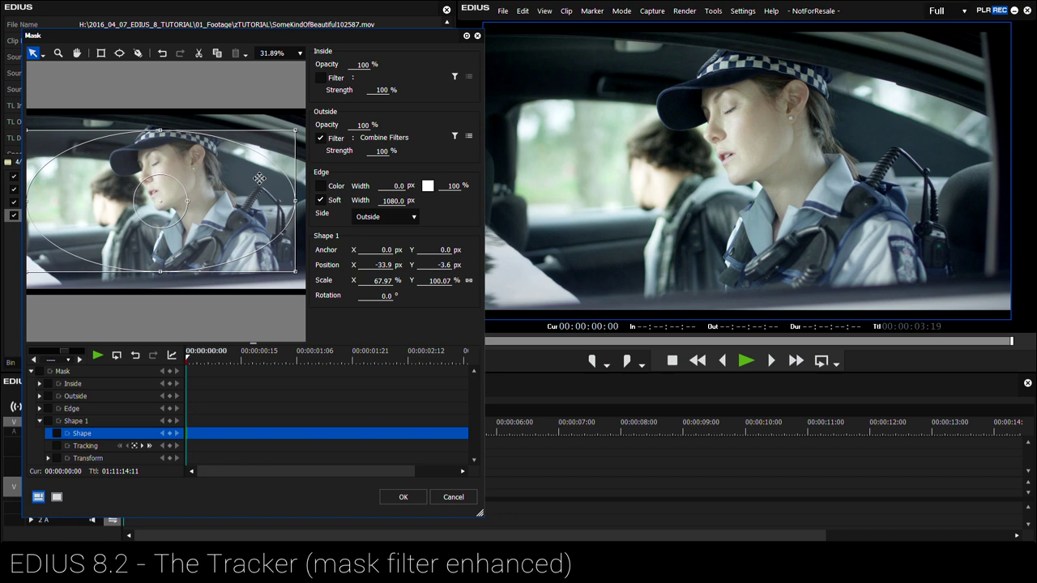
click(403, 497)
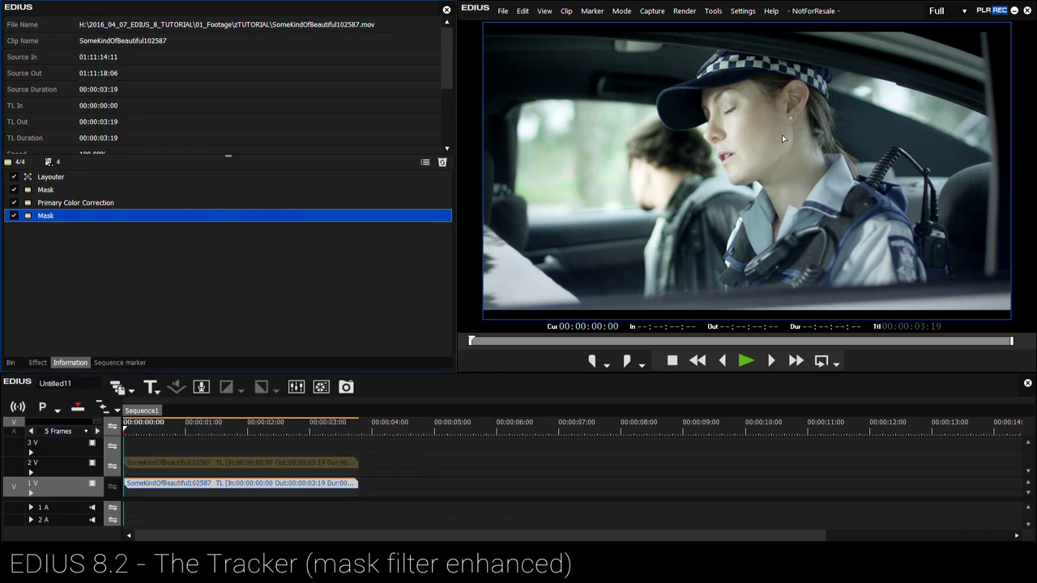
Toggle the first Mask filter off and on to compare its effect on the image.
click(32, 191)
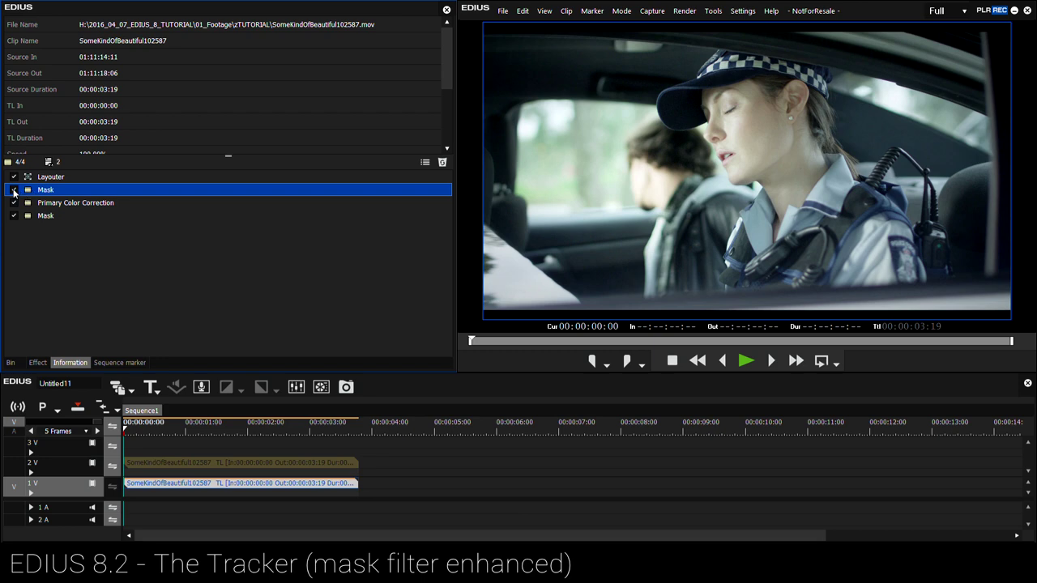
click(13, 191)
click(14, 192)
click(14, 192)
click(14, 191)
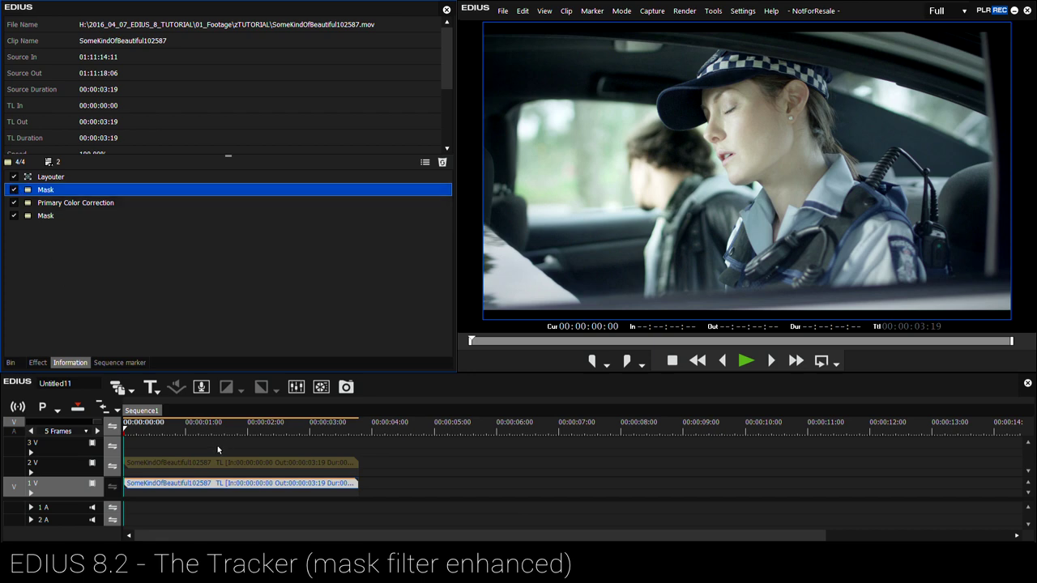
In the first Mask filter, fit the ellipse to the policewoman's face at about 59% by 76% scale and -23.5° rotation, and track it forward.
drag(194, 430, 111, 449)
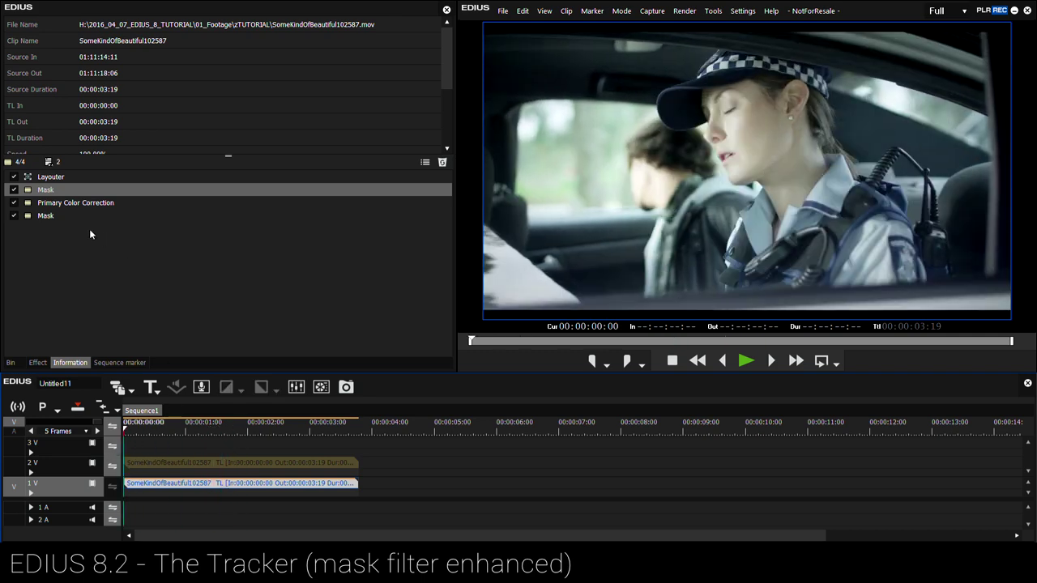
click(28, 192)
double_click(28, 192)
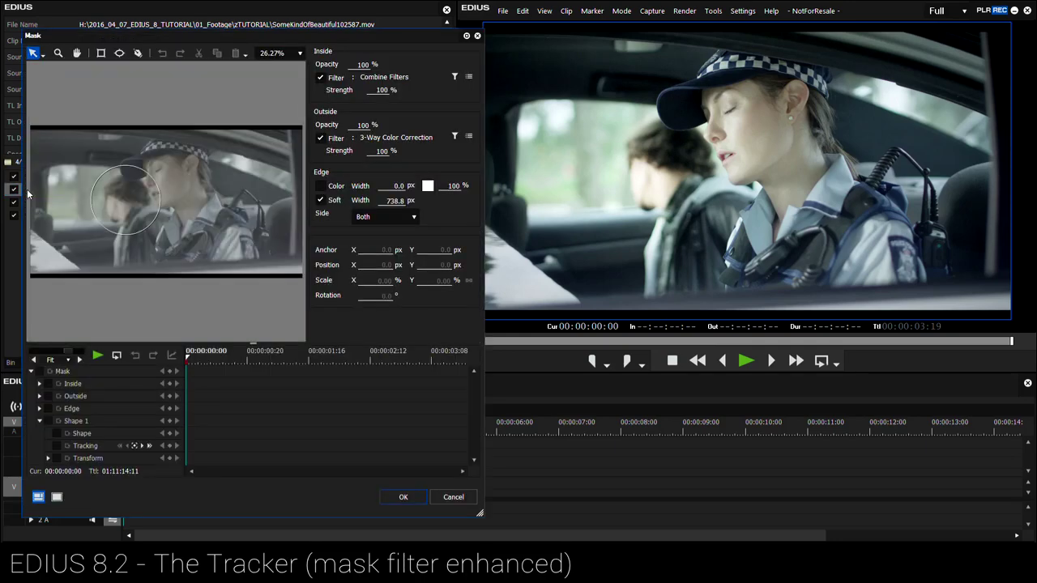
click(130, 201)
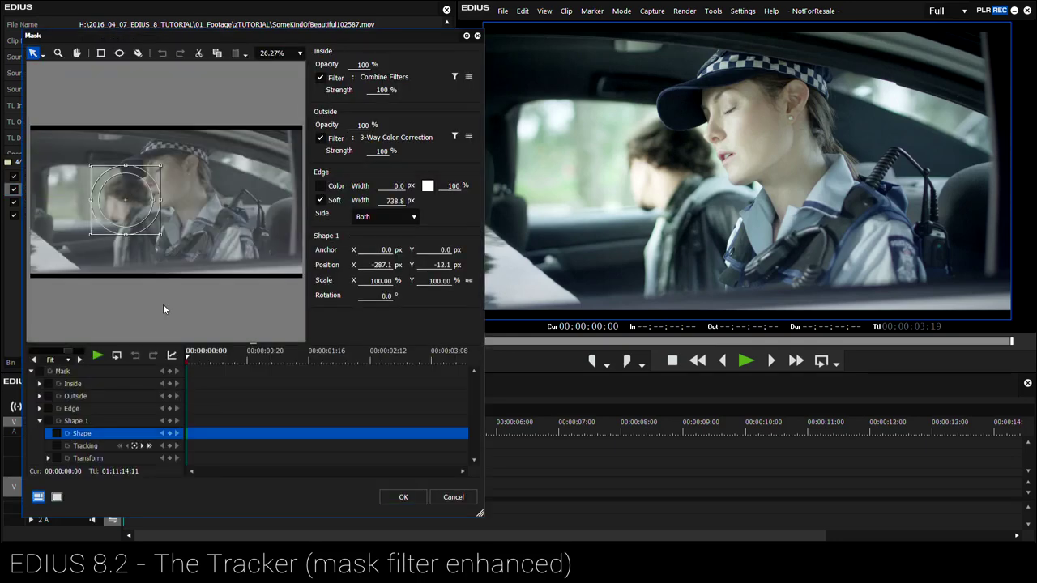
drag(132, 218, 172, 216)
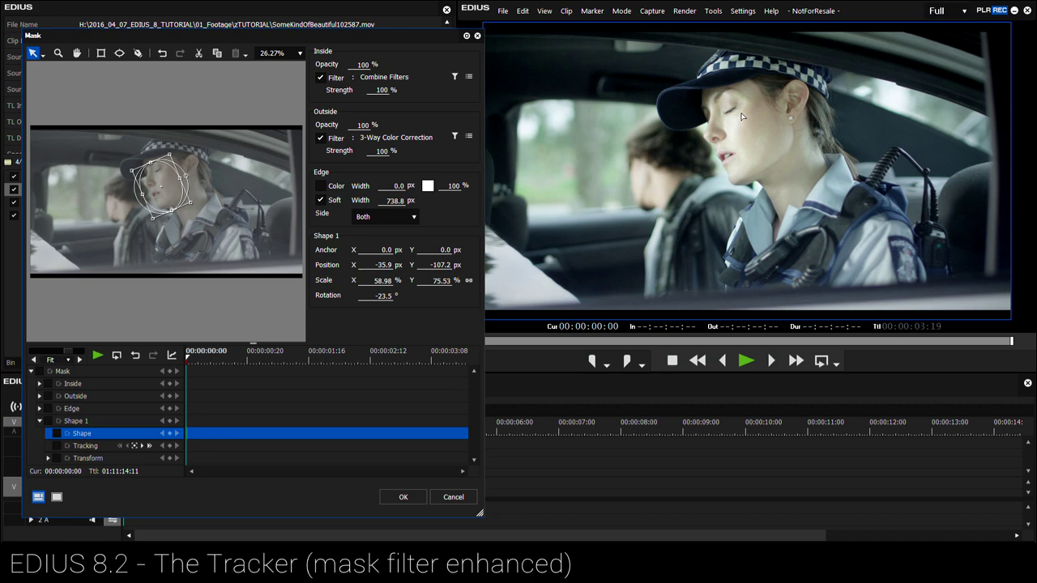
click(150, 447)
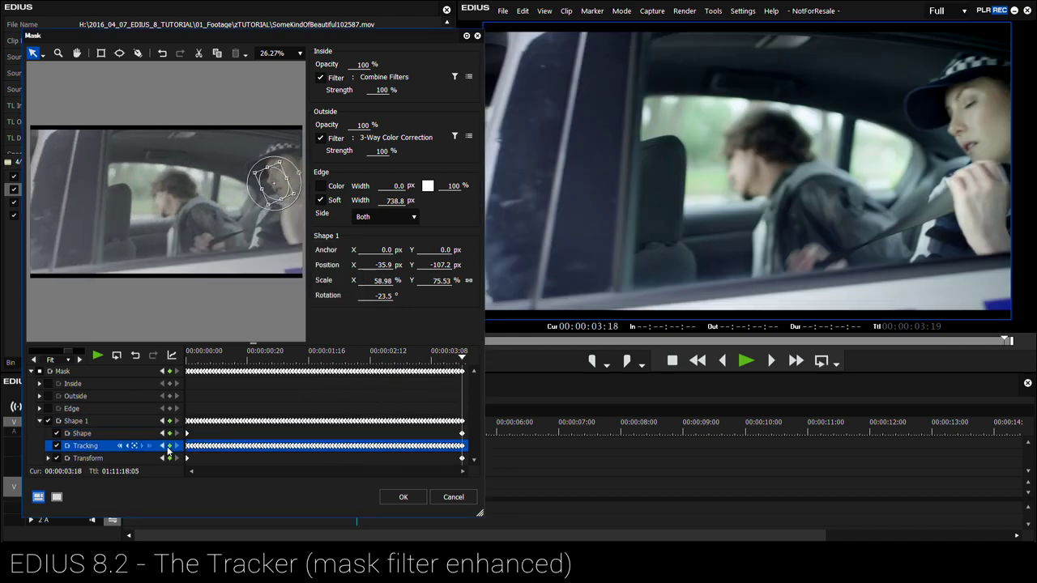
Refit the tracked ellipse to about 93% by 119% scale at 00:00:03:12 and 59% by 84% at 00:00:02:09, reducing its tilt there.
drag(419, 362, 444, 382)
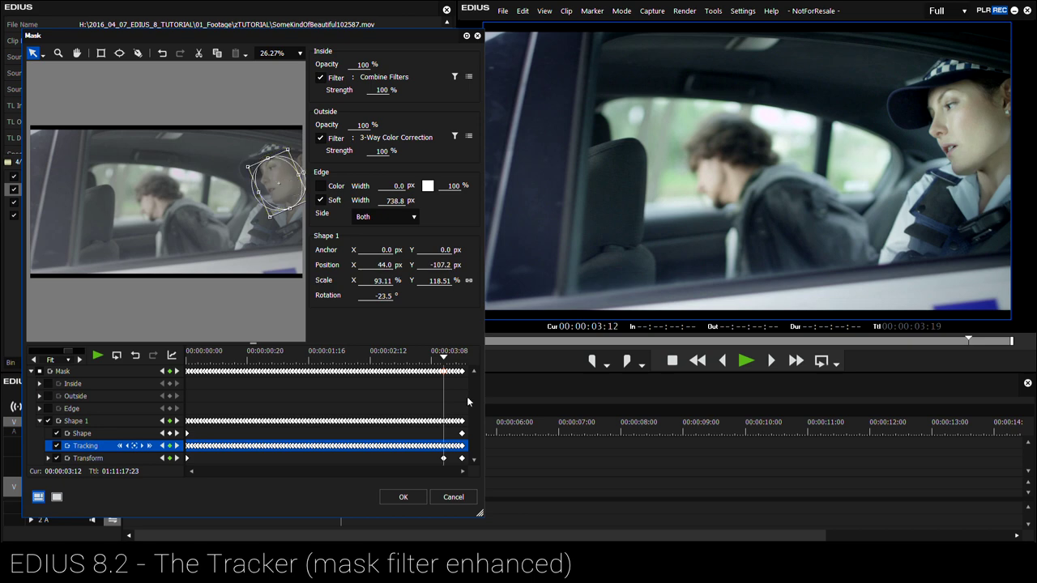
drag(444, 358, 365, 364)
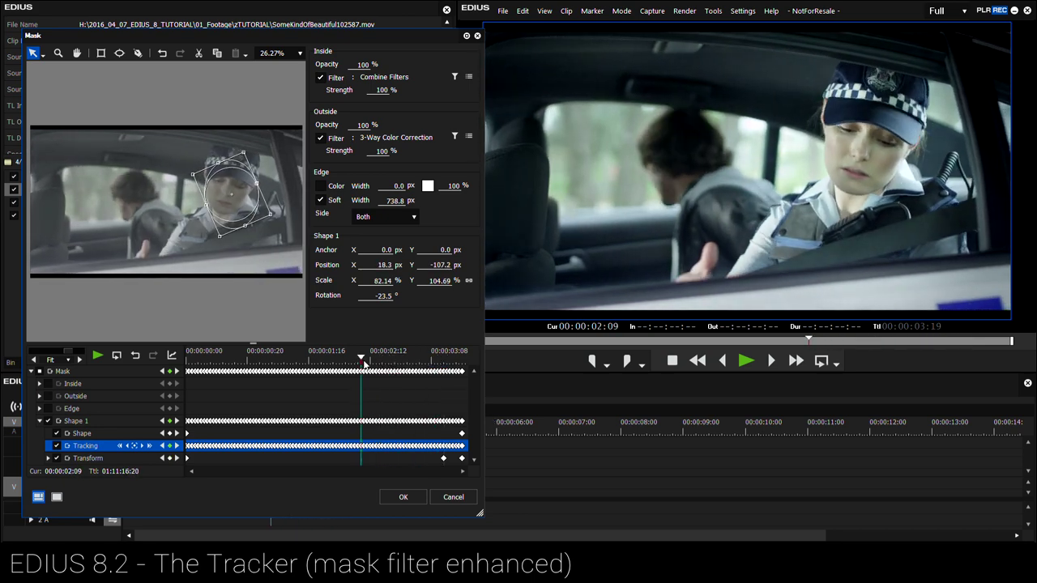
drag(247, 230, 231, 191)
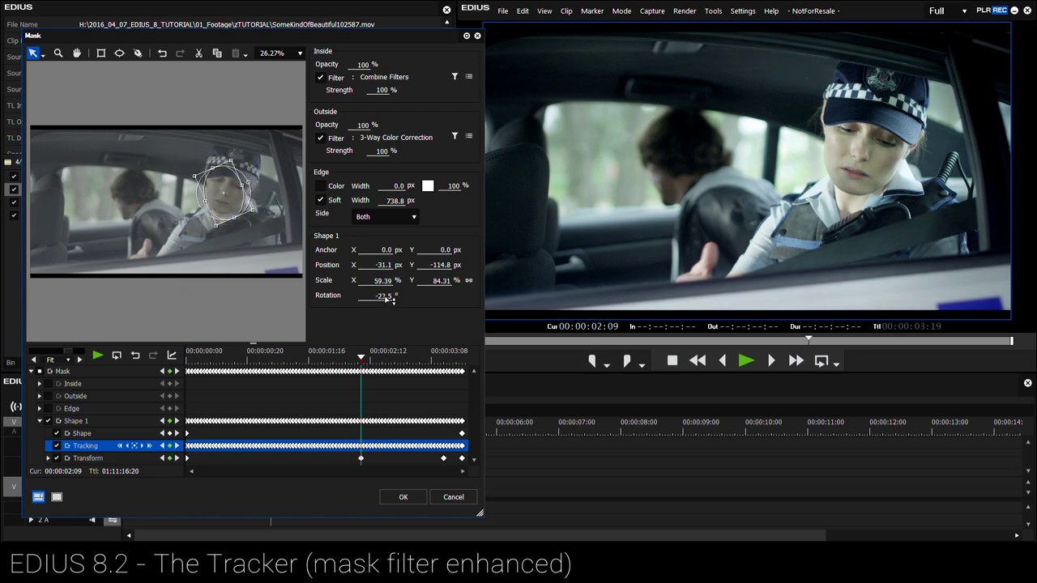
double_click(379, 296)
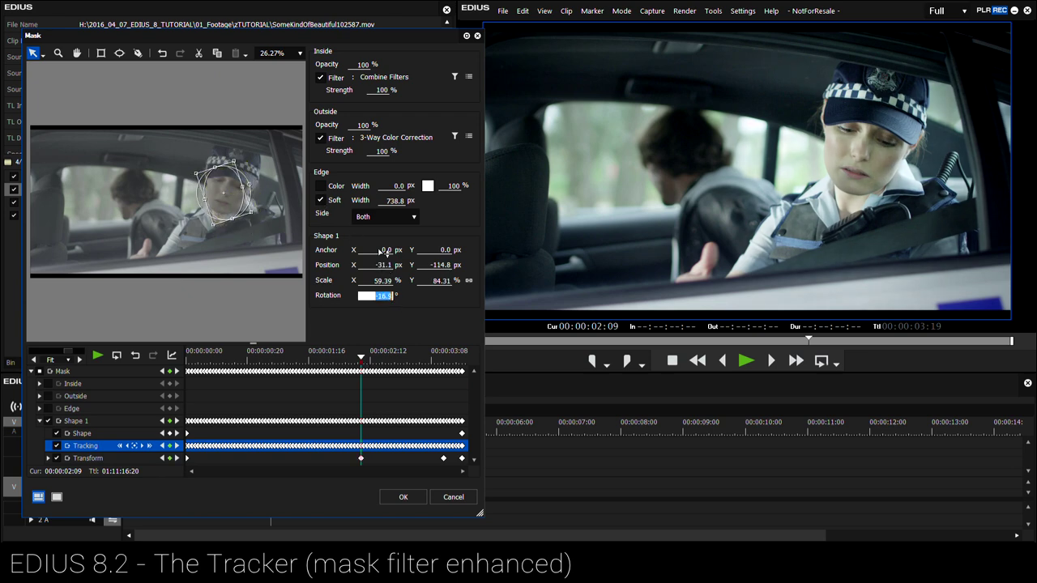
click(404, 360)
drag(403, 364, 174, 405)
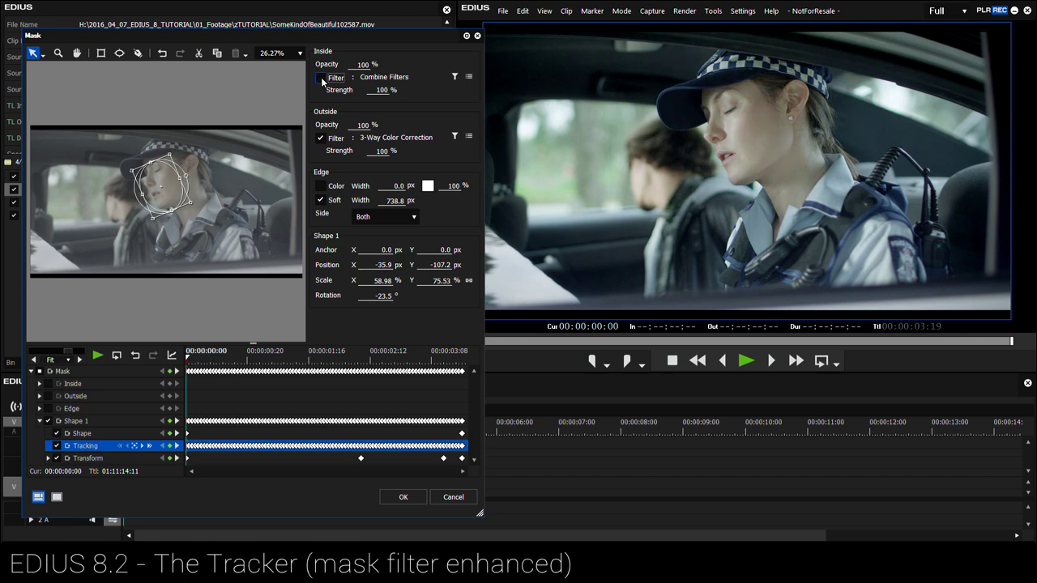
Re-enable the mask's inside filter and turn off YUV Curve in its Combine Filters setup after comparing its effect.
click(321, 77)
click(468, 77)
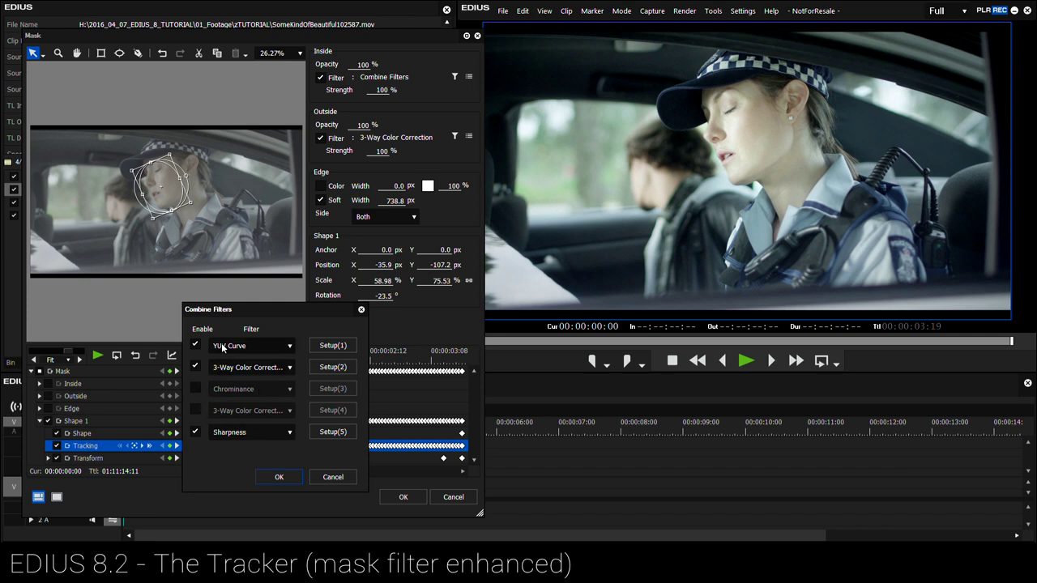
click(196, 345)
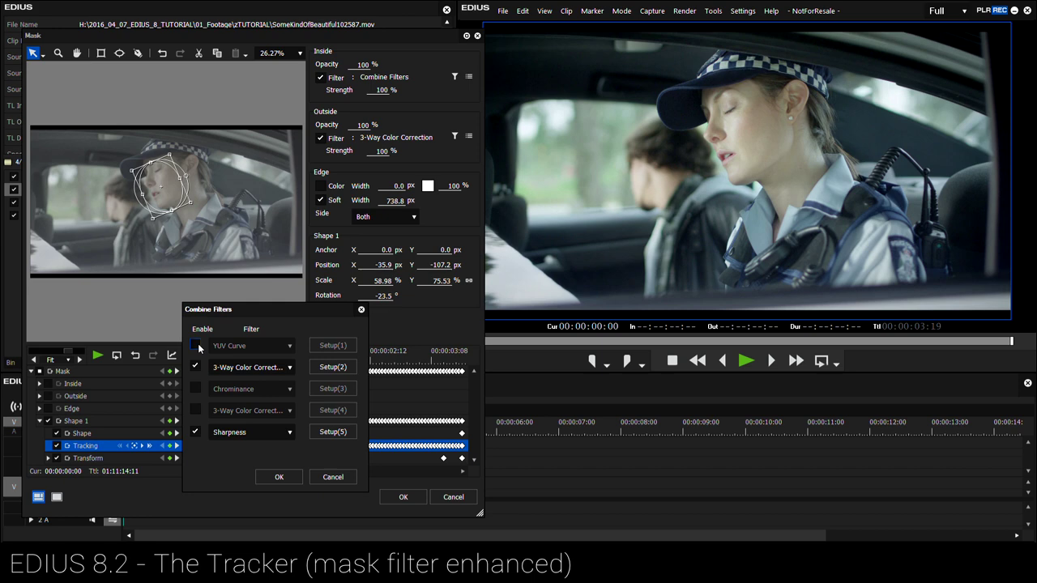
click(195, 345)
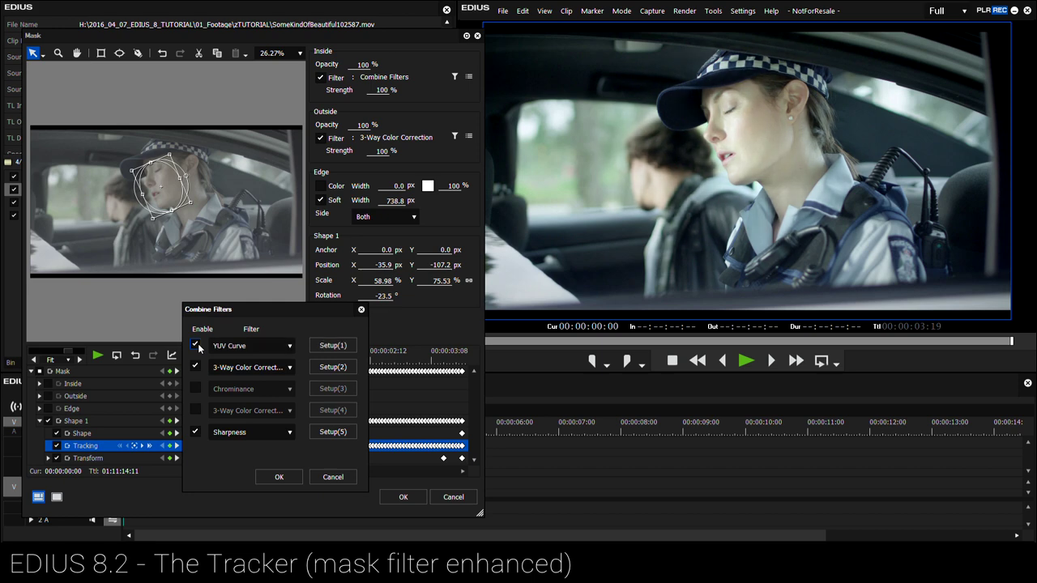
click(196, 345)
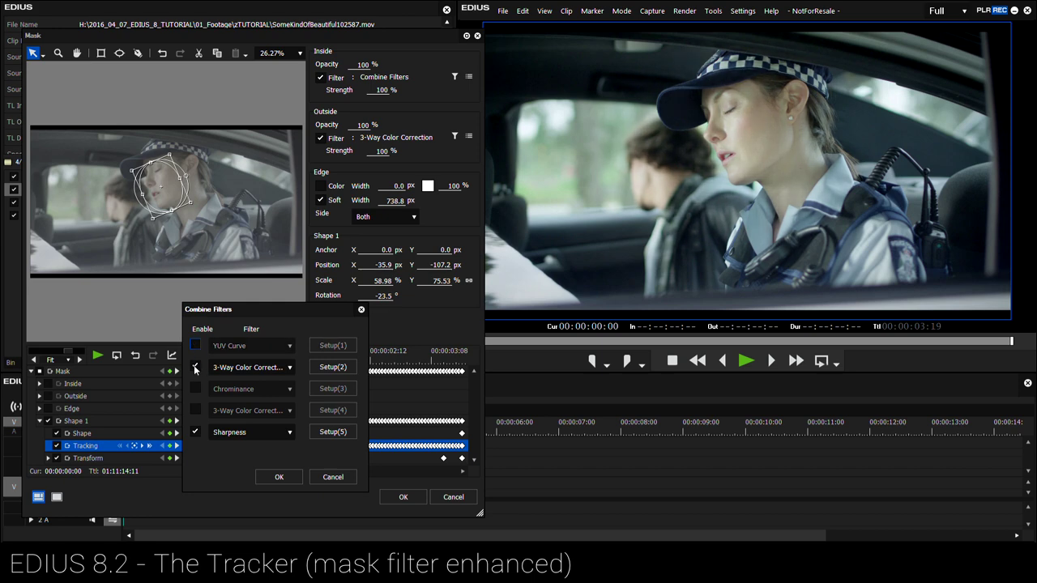
Toggle the first 3-Way Color Correction off and on to compare its effect, accepting the combined filters and the mask.
click(195, 367)
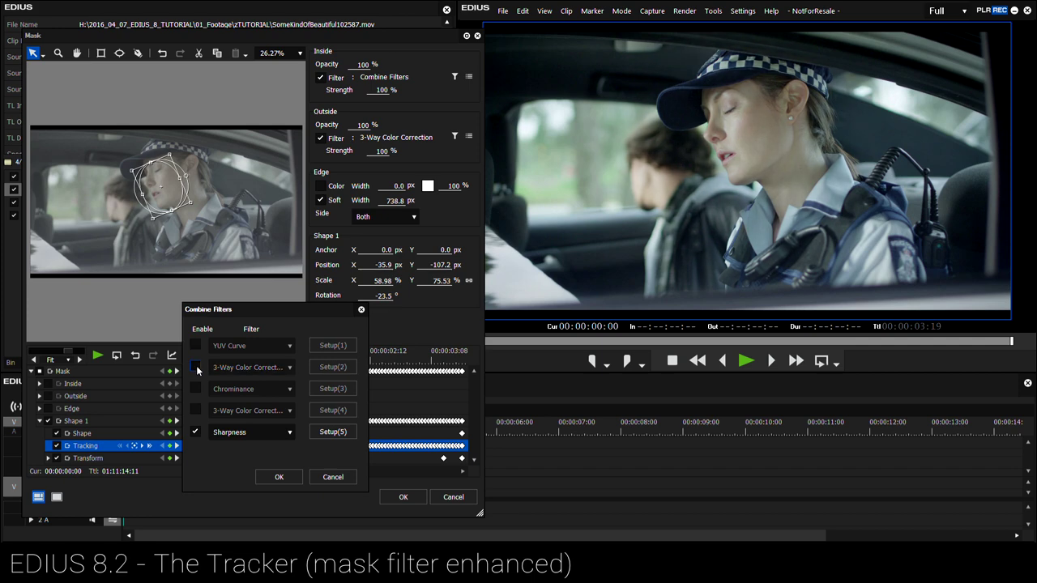
click(195, 367)
click(196, 369)
click(196, 369)
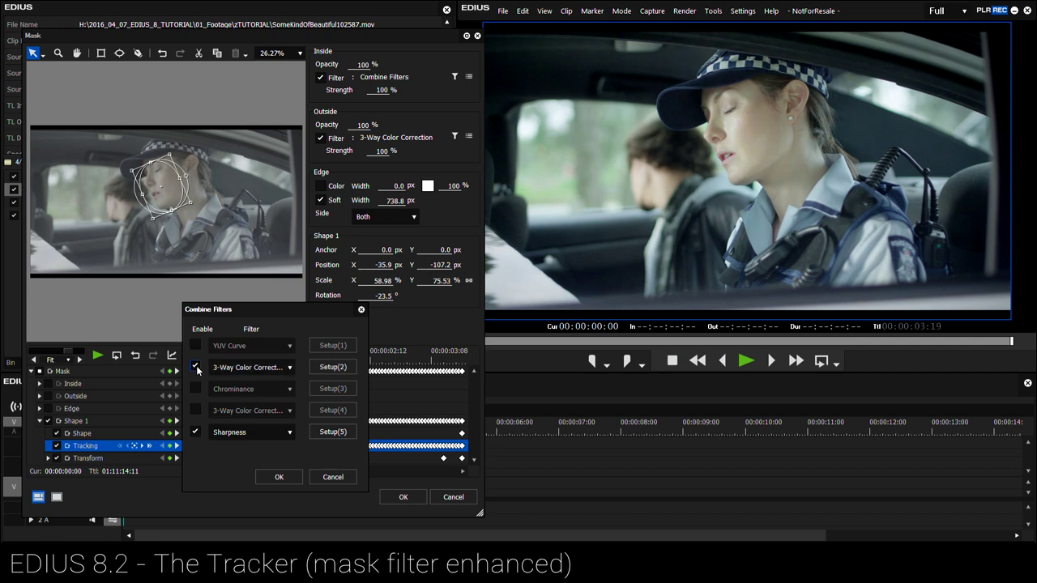
click(196, 368)
click(196, 369)
click(196, 369)
click(283, 477)
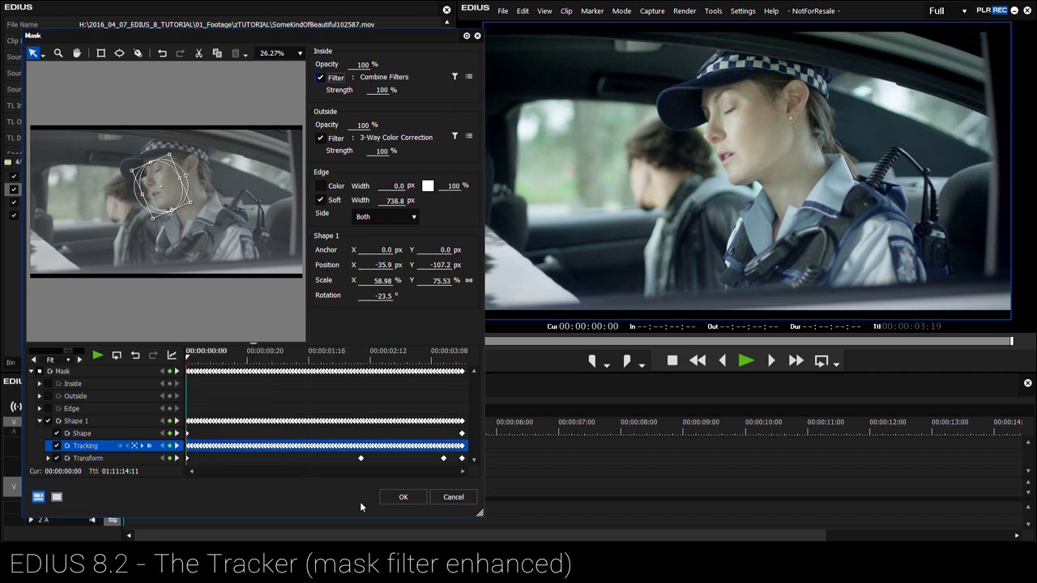
click(403, 497)
Play the clip from the start to about 00:00:01:21 and compare the image with the Mask and Primary Color Correction filters toggled.
click(192, 429)
key(Home)
key(space)
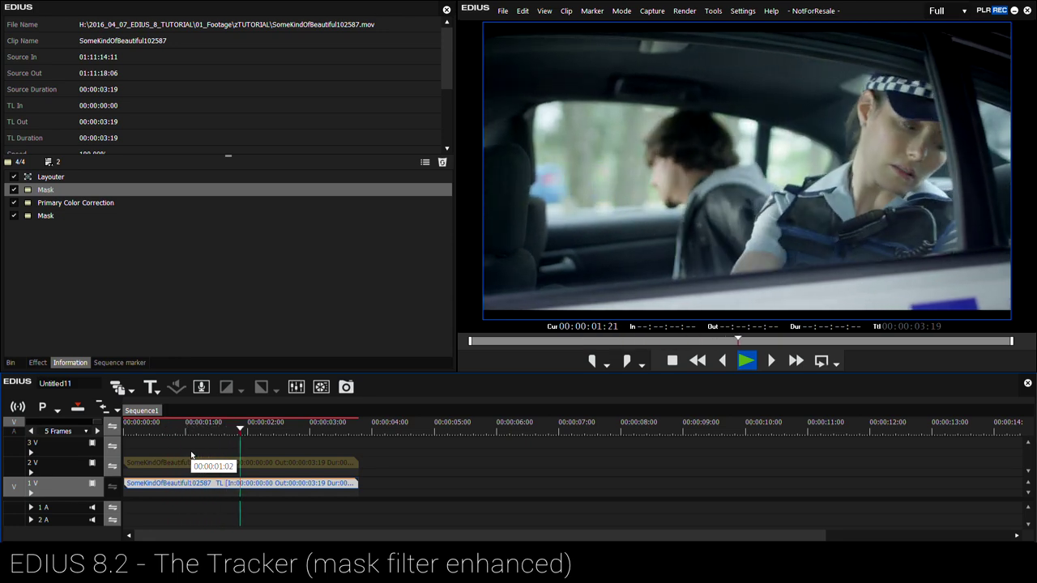
key(space)
click(239, 432)
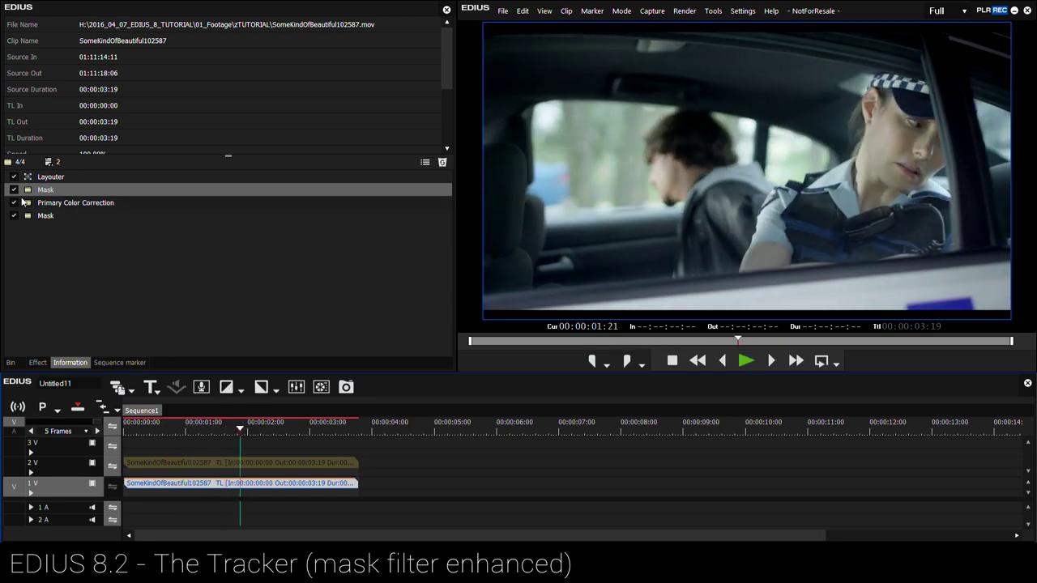
click(13, 191)
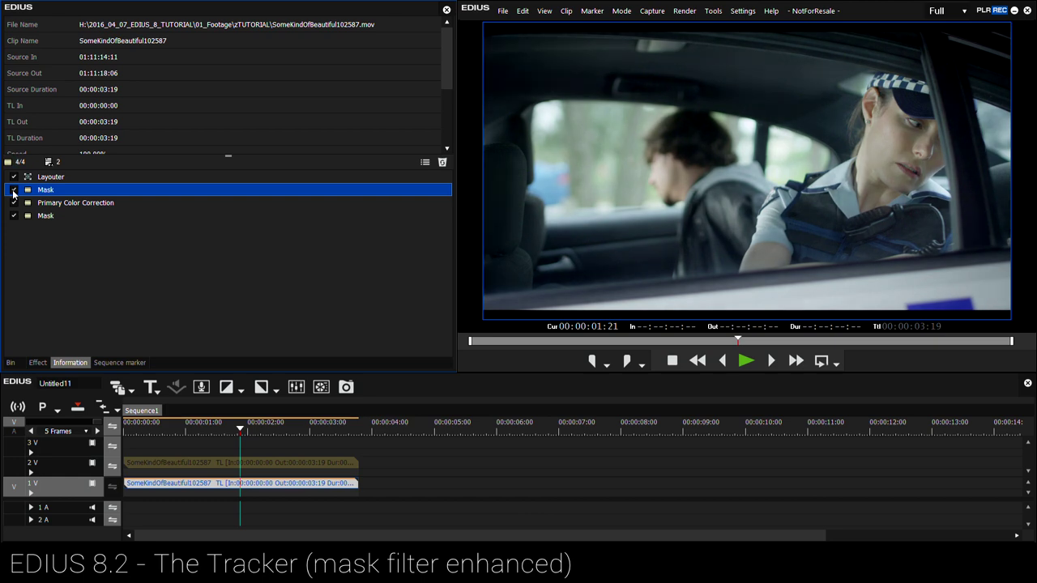
click(14, 203)
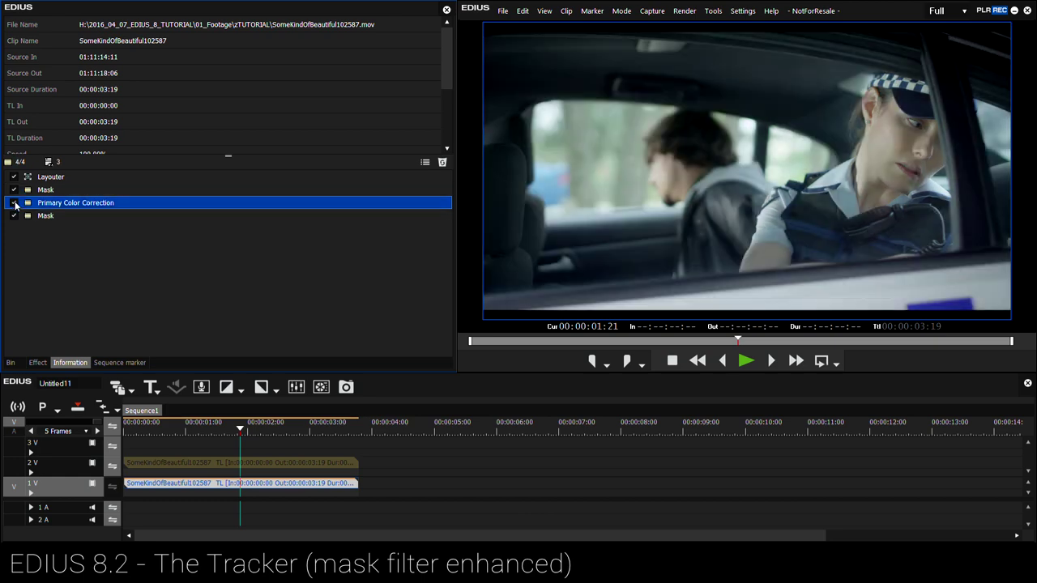
At 00:00:00:08, darken the shadows in Primary Color Correction by shifting the lower Y curve point slightly towards the midtones.
click(139, 432)
click(126, 432)
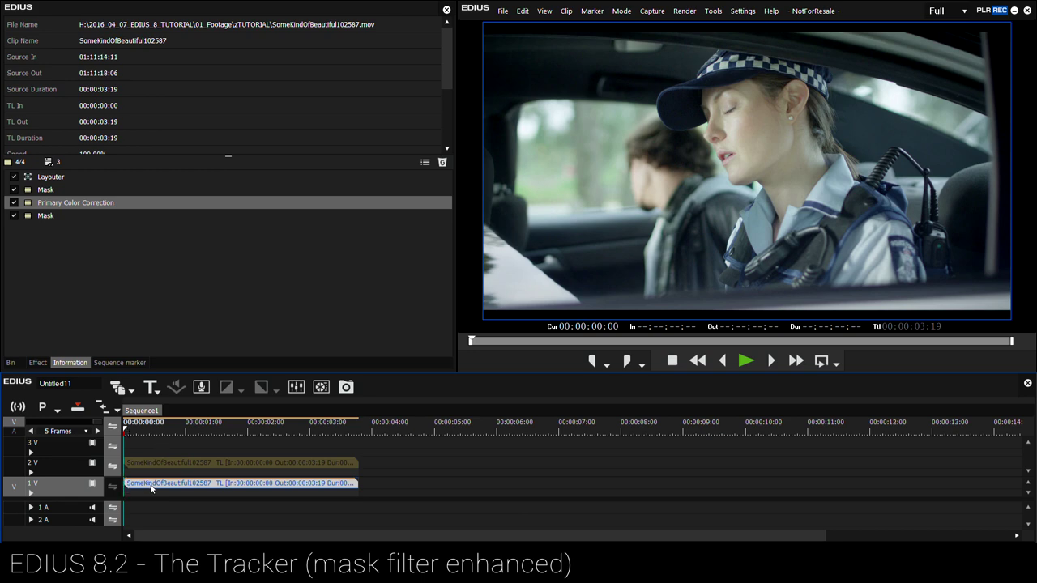
click(145, 433)
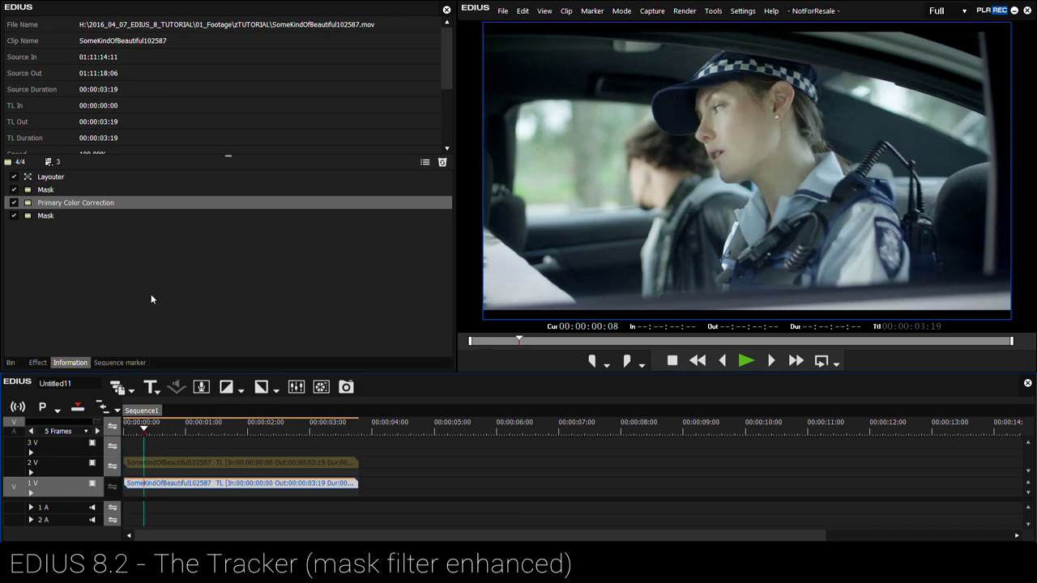
click(46, 207)
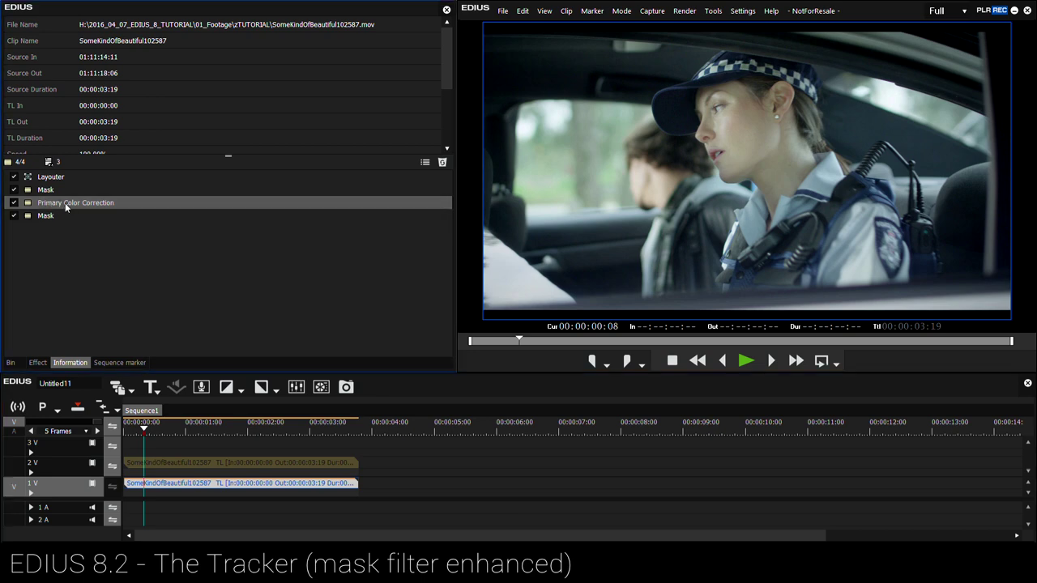
double_click(66, 206)
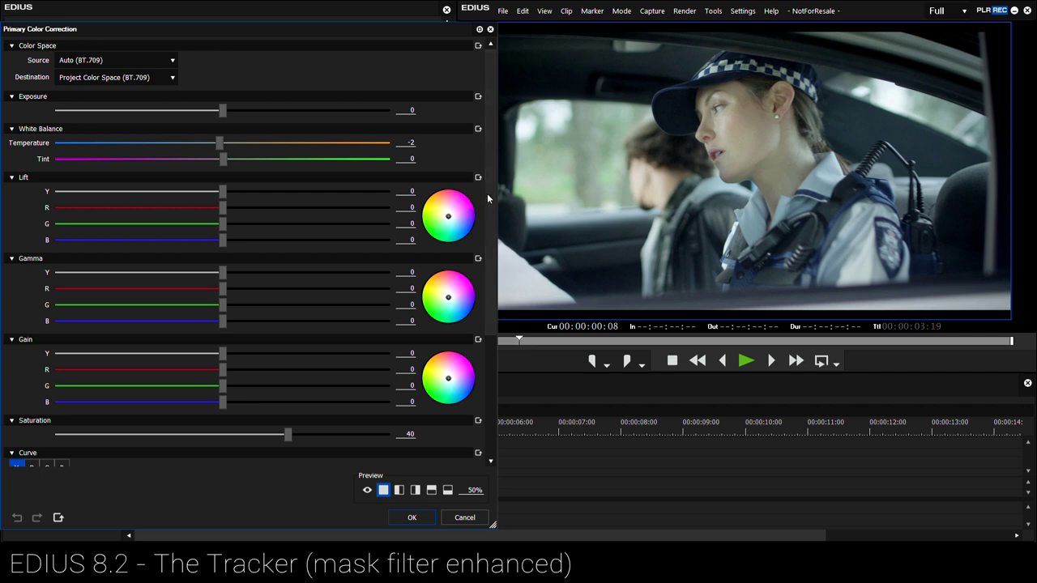
scroll(488, 193, down, 3)
scroll(489, 187, up, 3)
drag(489, 131, 492, 303)
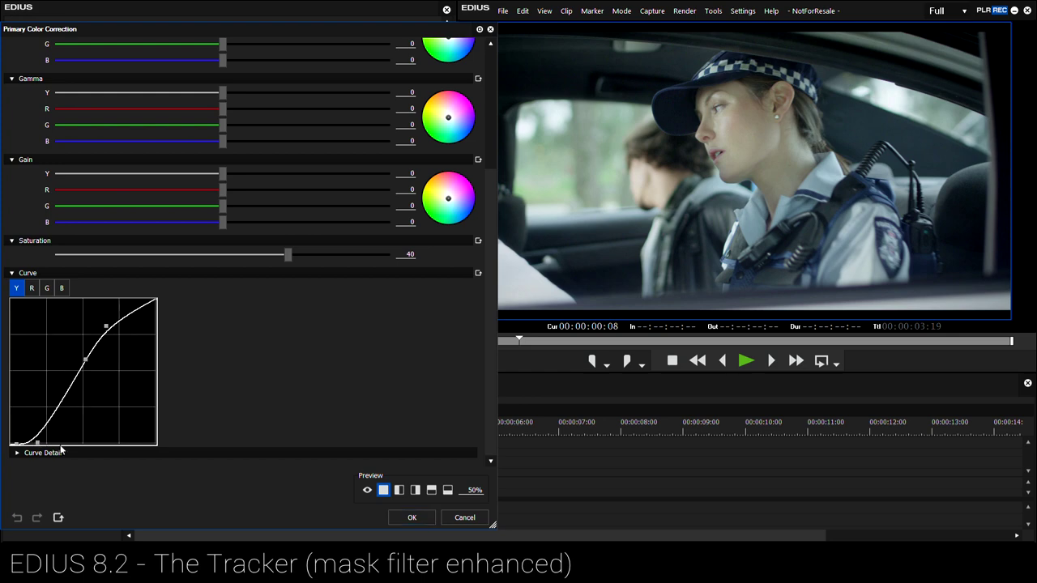
drag(38, 438, 46, 443)
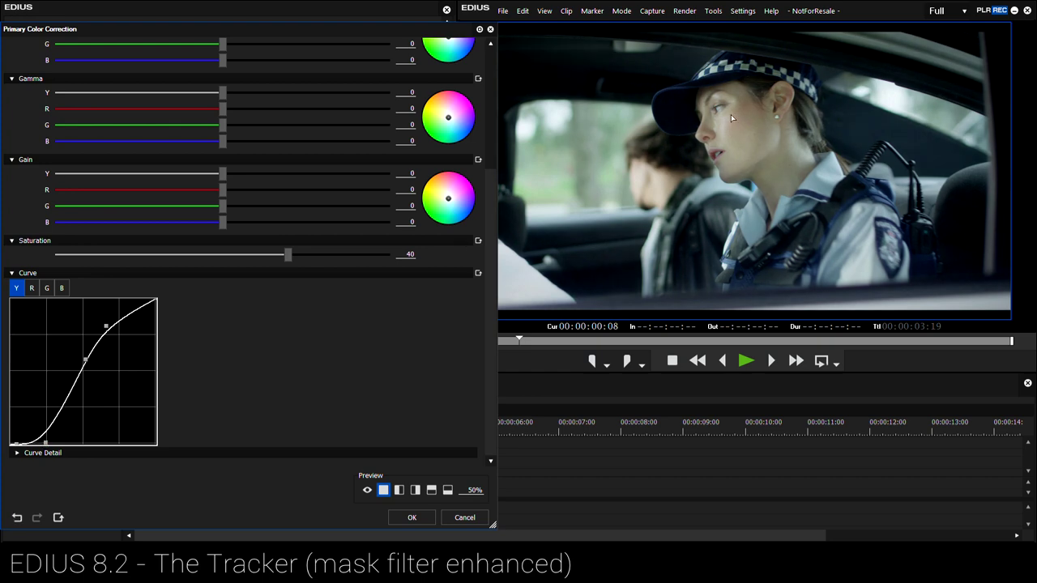
Set the Primary Color Correction tint to -1 and saturation to 45, and accept the correction.
drag(492, 279, 533, 159)
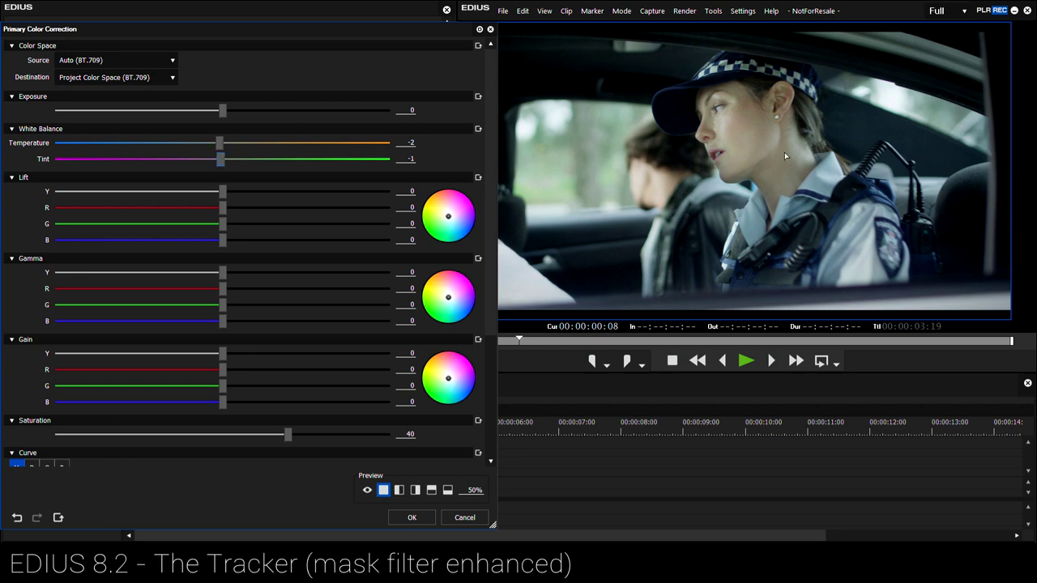
drag(492, 243, 491, 357)
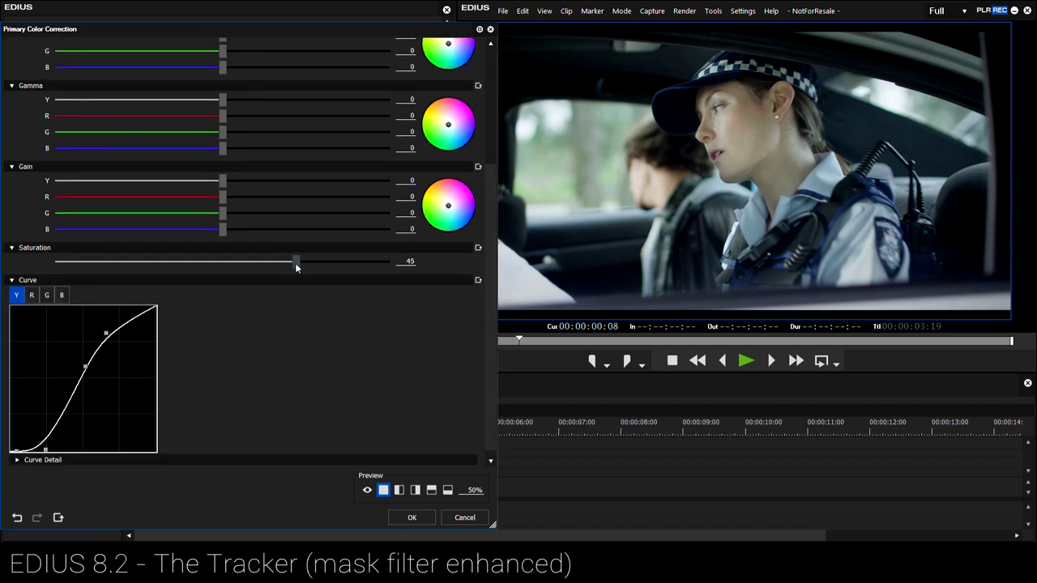
click(412, 518)
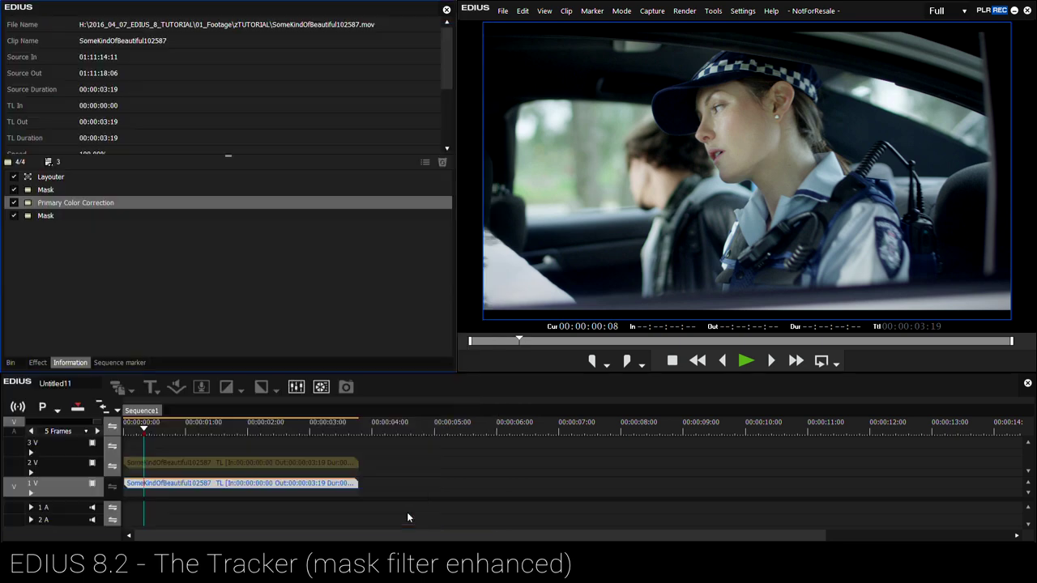
Compare the graded 1V clip with the ungraded 2V copy, including in full screen, and scrub through the graded result.
click(187, 463)
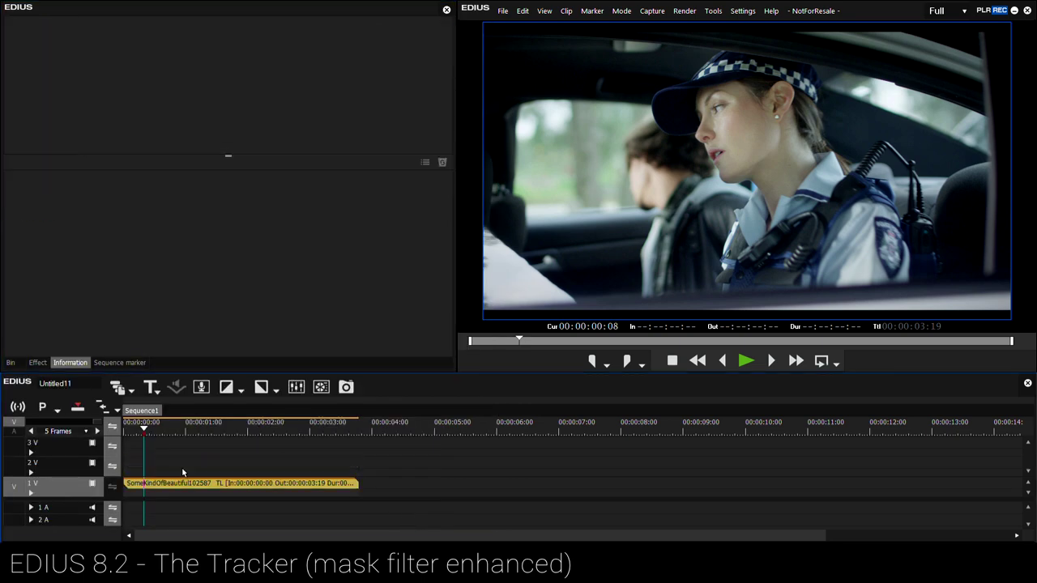
click(176, 486)
shift+click(45, 216)
key(Delete)
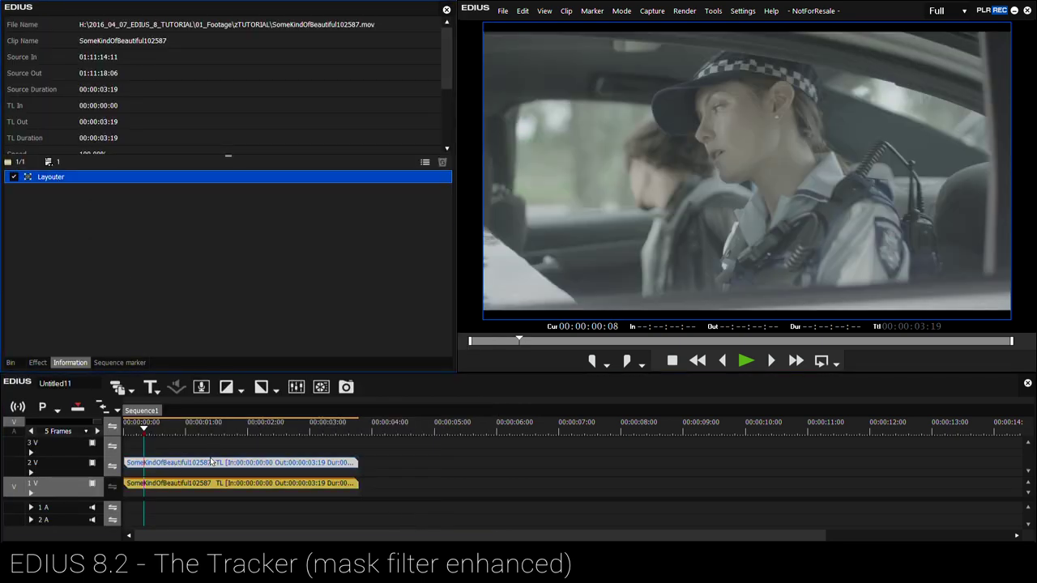
key(F11)
key(ctrl+z)
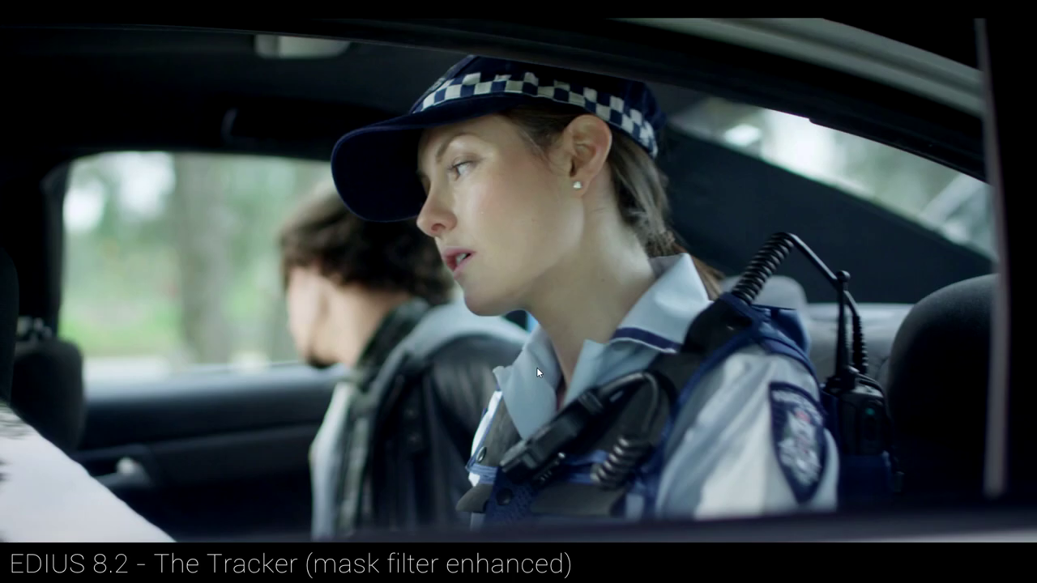
key(ctrl+y)
key(ctrl+z)
key(Escape)
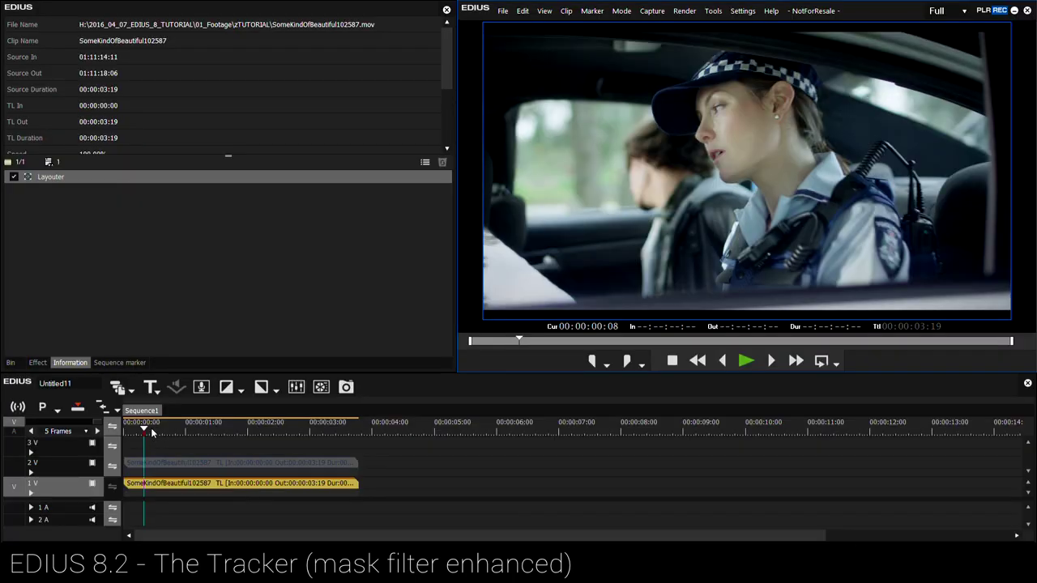
drag(151, 434, 281, 447)
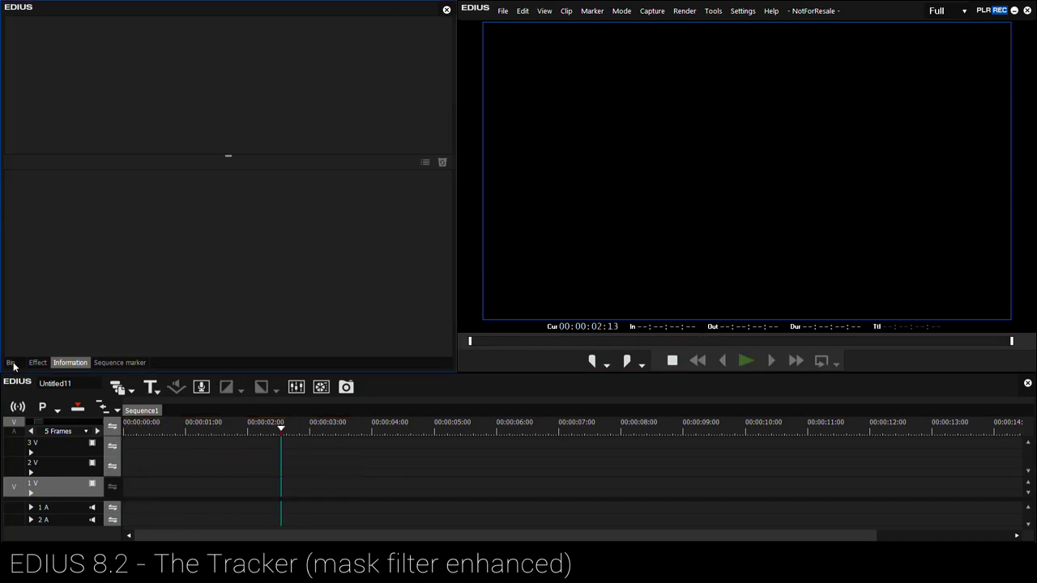
Place the MTSFilms_NextDoorsMail clip from the zTUTORIAL folder at the start of track 1V and go to 00:00:06:04.
click(10, 363)
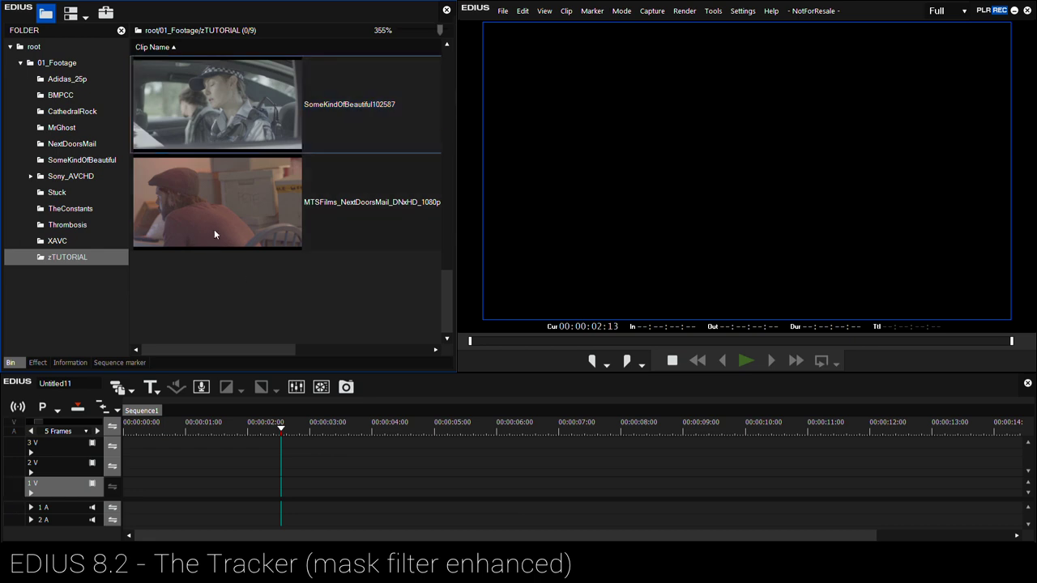
click(215, 234)
drag(239, 220, 235, 483)
click(235, 429)
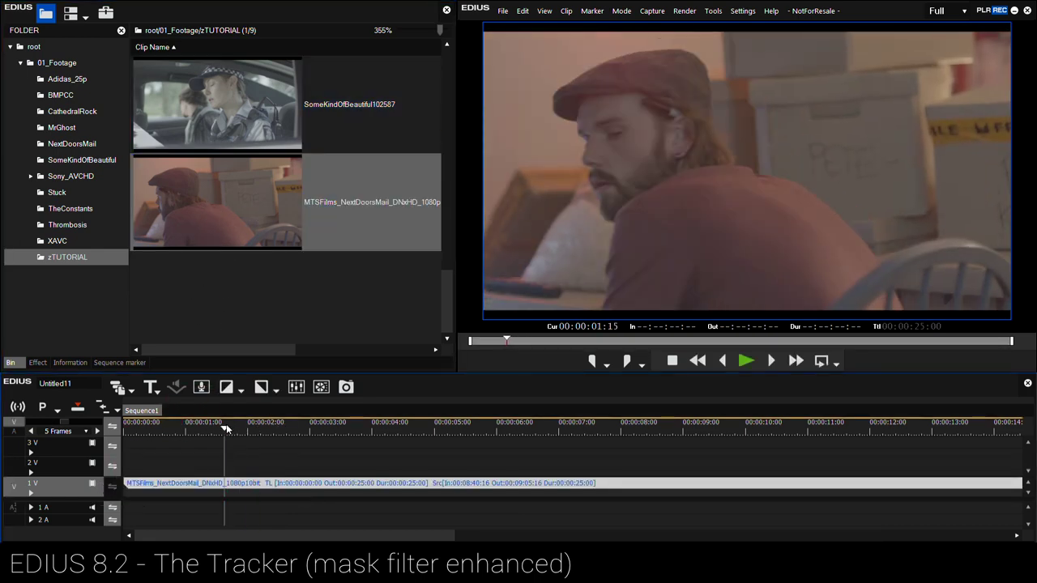
scroll(269, 427, down, 3)
click(214, 431)
drag(215, 434, 285, 433)
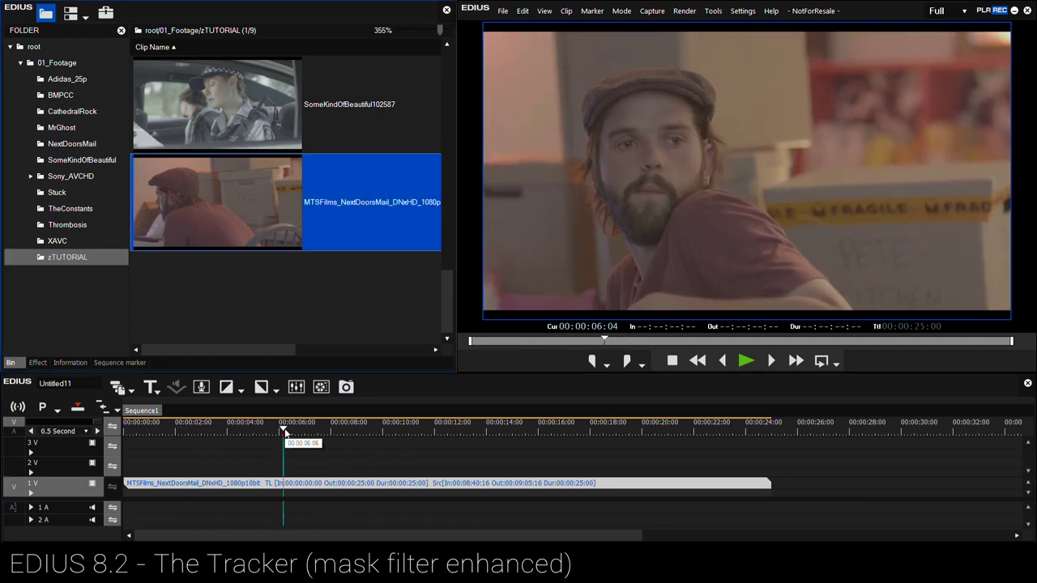
Apply the Mask + Primary Color Correction + Mask1 preset to the clip and shrink the first mask's ellipse around the face, to about 67% by 82%.
click(37, 363)
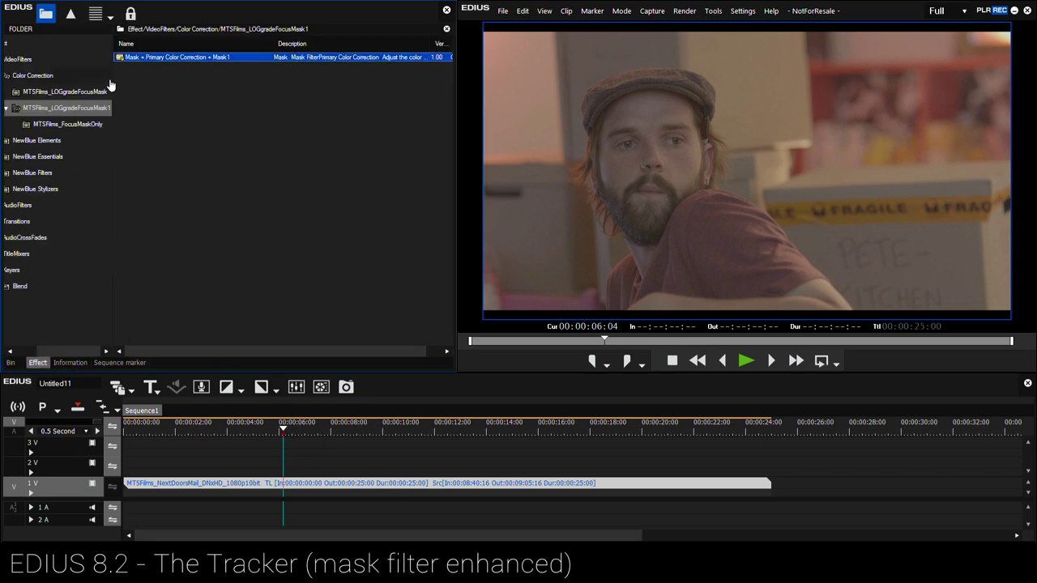
drag(149, 58, 219, 484)
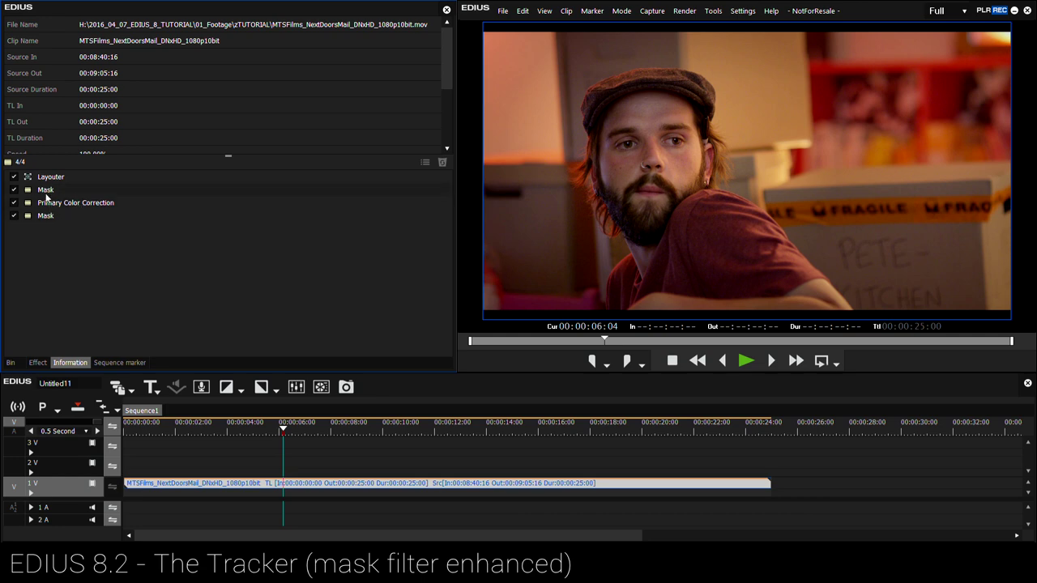
double_click(46, 191)
click(141, 211)
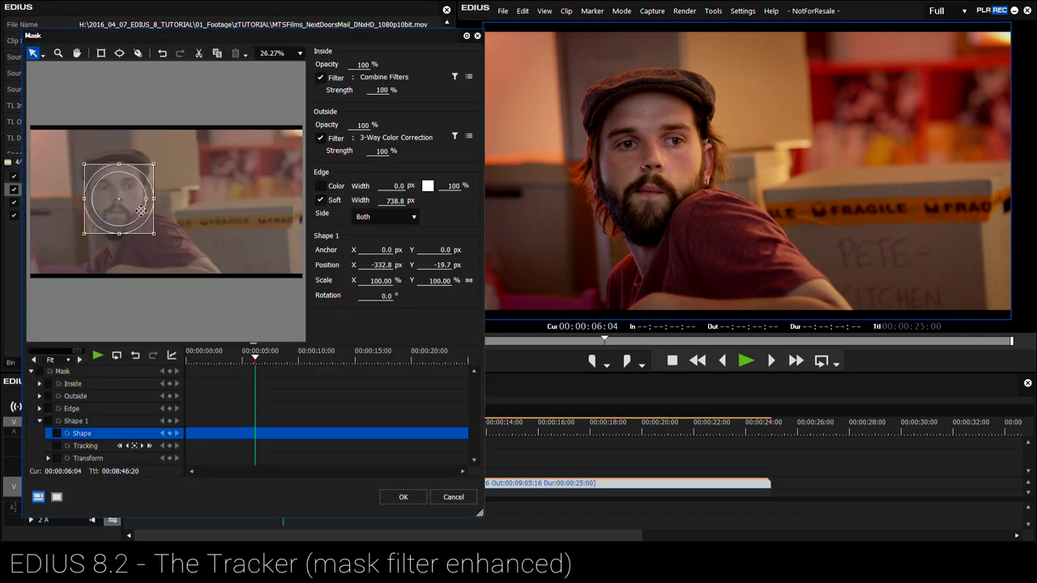
mouse_move(153, 204)
mouse_down()
mouse_move(140, 207)
mouse_move(149, 209)
mouse_move(140, 197)
mouse_up()
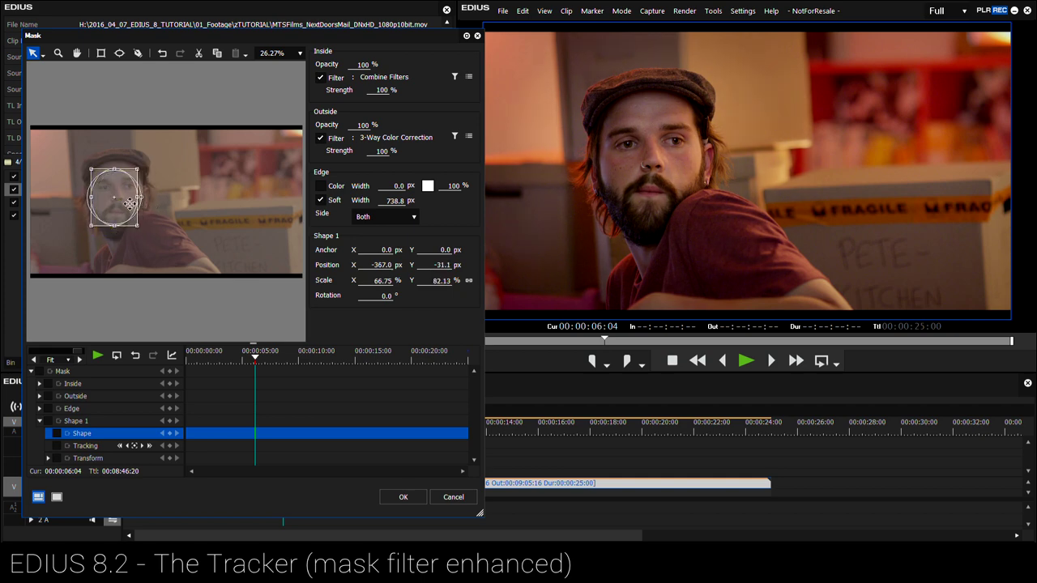
Limit Shape 1's tracking to position by turning off scale and rotation.
click(135, 447)
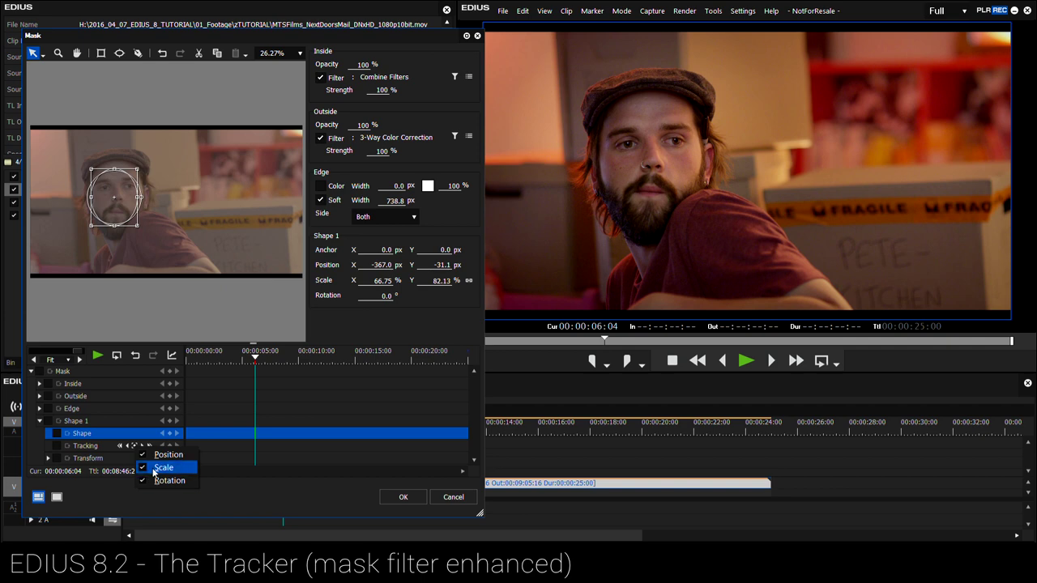
click(144, 469)
click(136, 446)
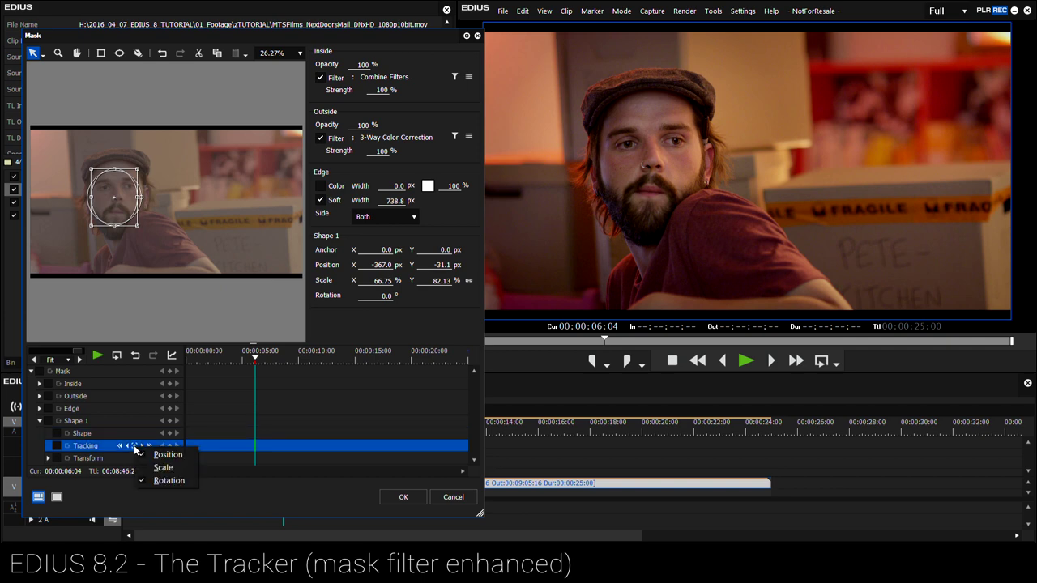
click(142, 483)
click(138, 449)
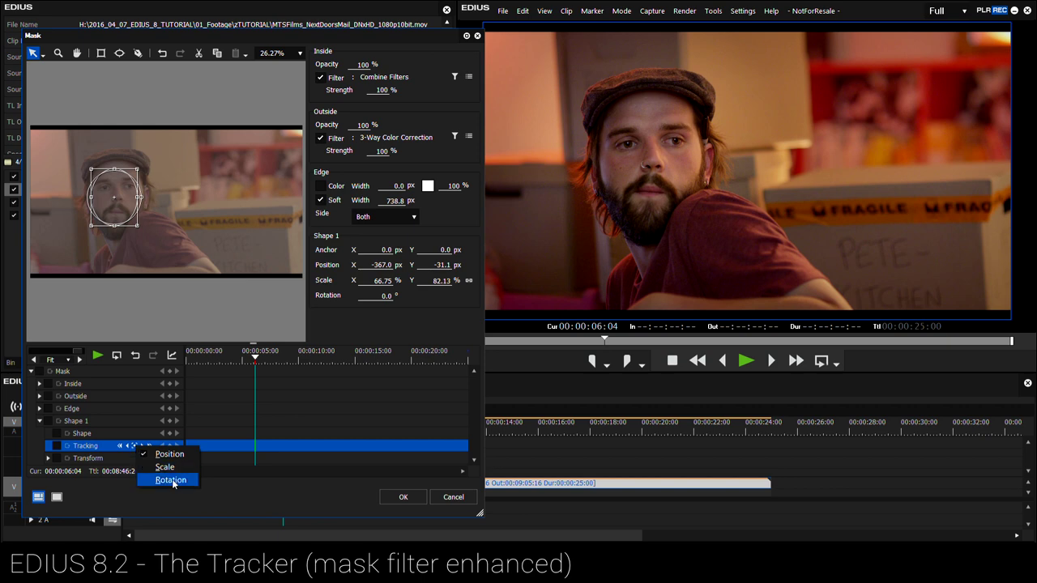
click(133, 447)
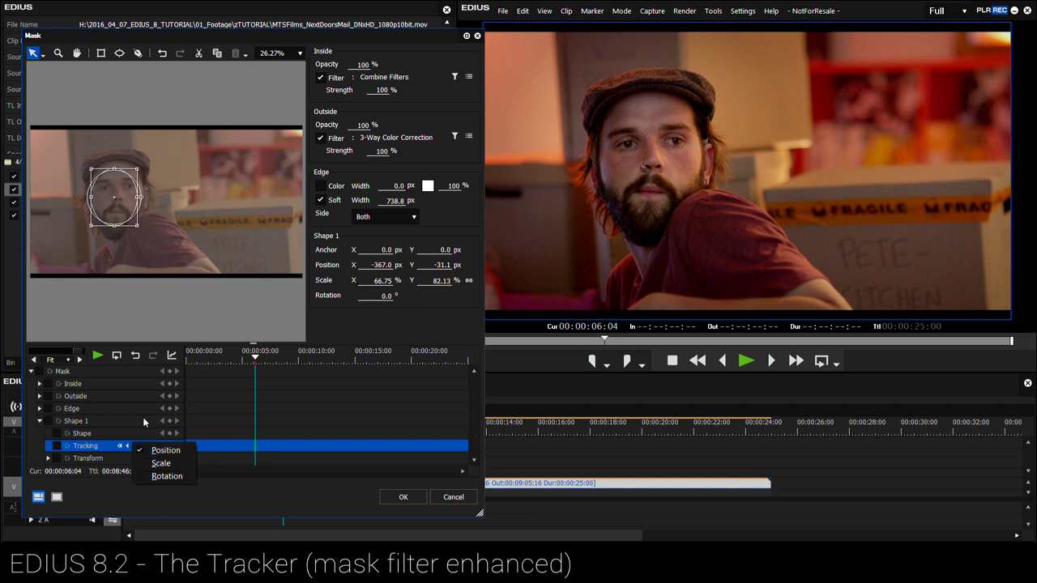
click(140, 466)
Track the face mask forward from 00:00:06:04 to the clip's end, and backward from the same frame to the start.
click(149, 446)
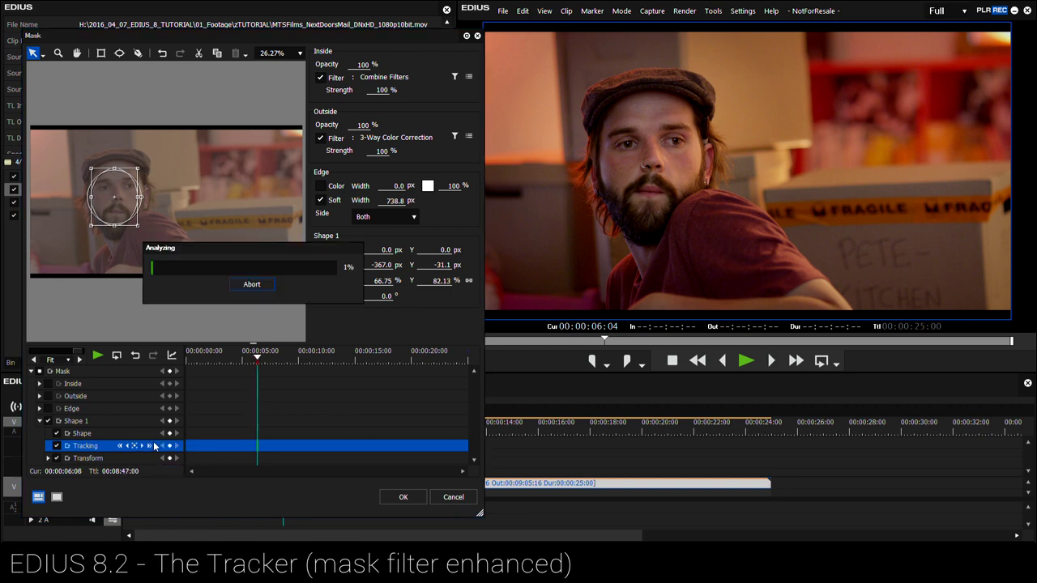
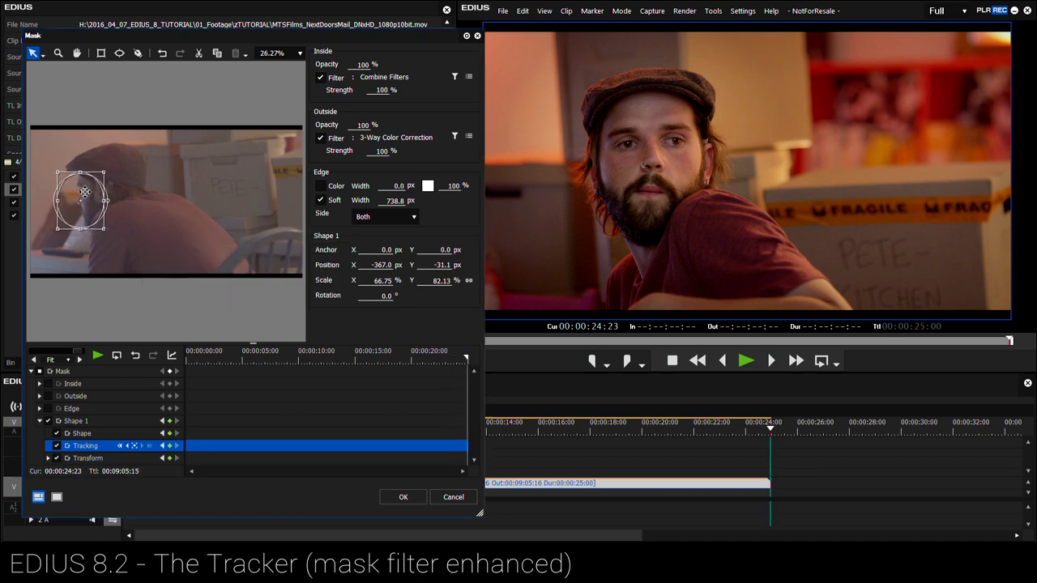
drag(327, 360, 256, 358)
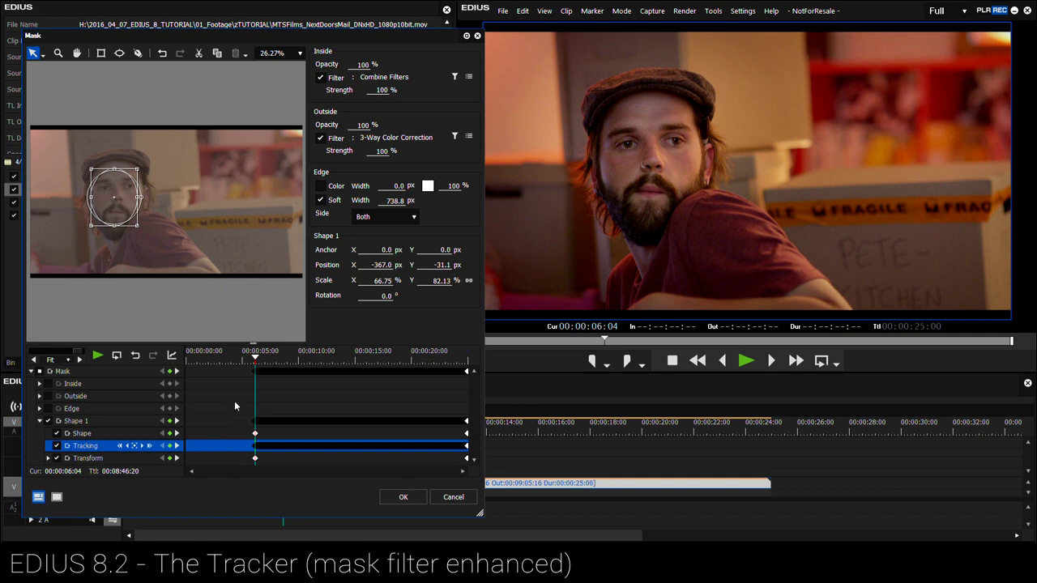
click(120, 447)
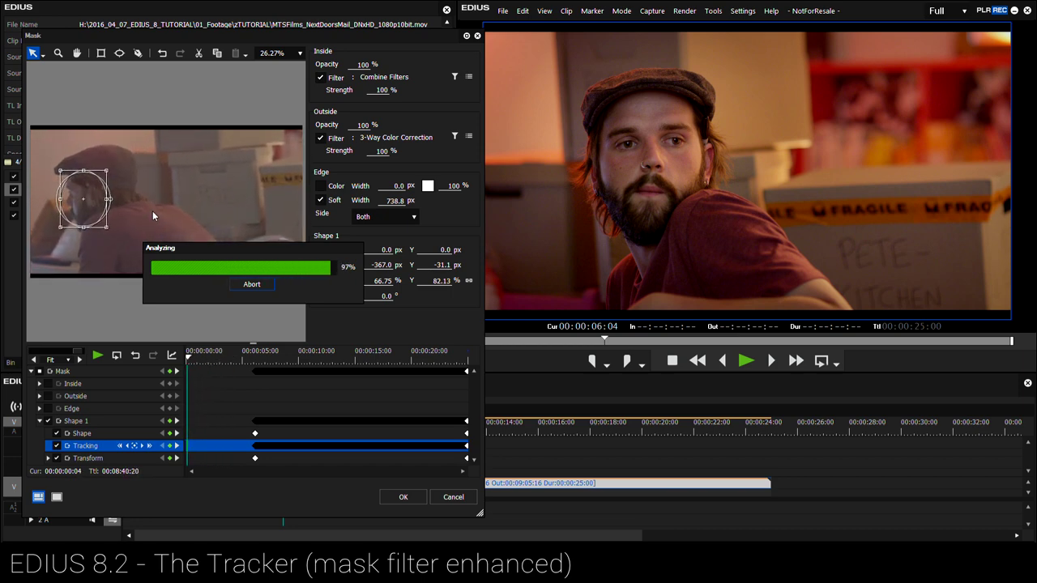
Scrub through the tracked clip and compare the face with the inside filter off and on, around 00:00:13:07 and 00:00:16:22.
drag(238, 361, 336, 367)
click(369, 371)
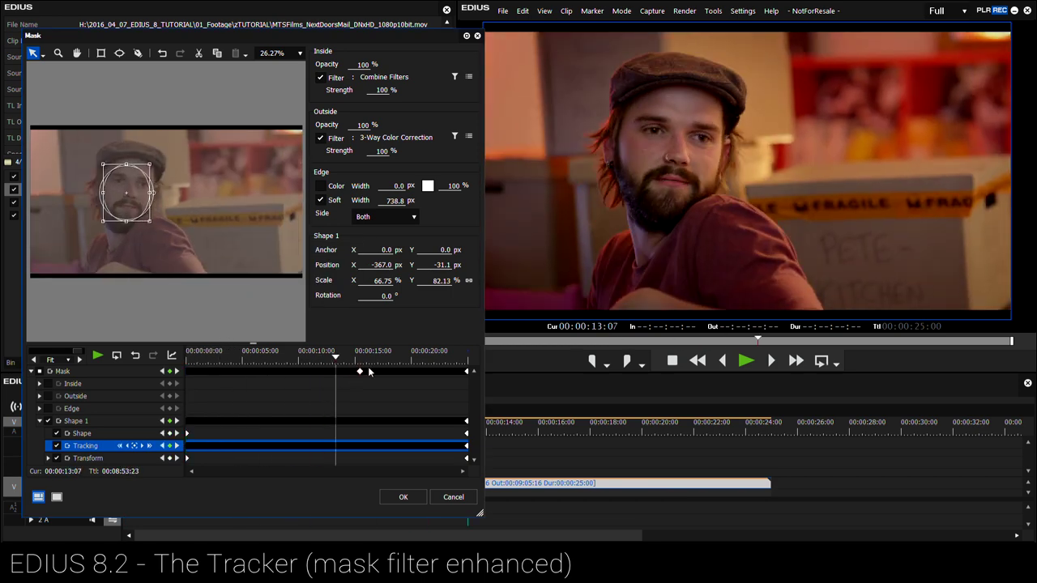
click(321, 78)
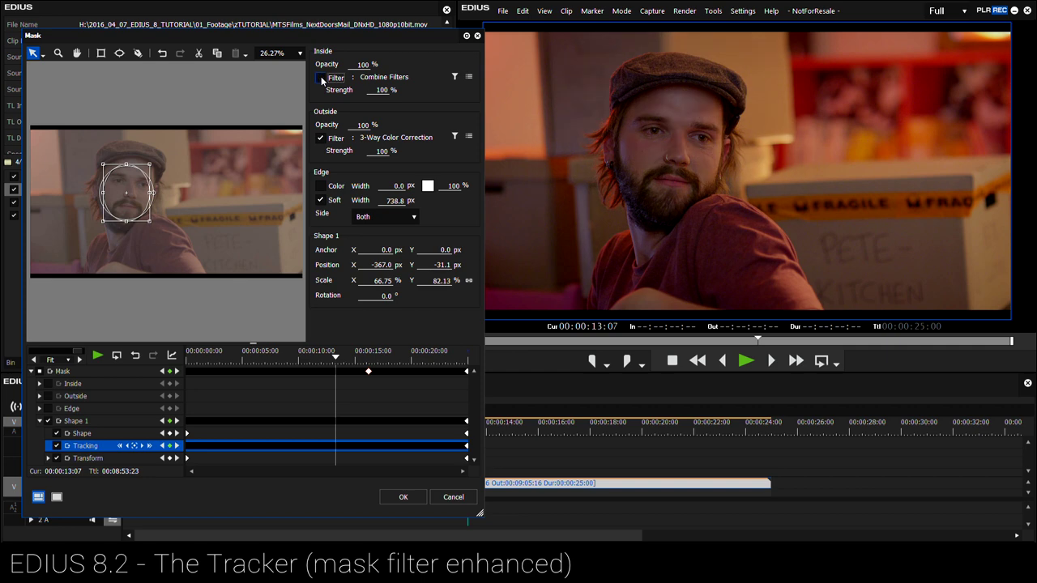
click(321, 78)
click(321, 78)
click(320, 78)
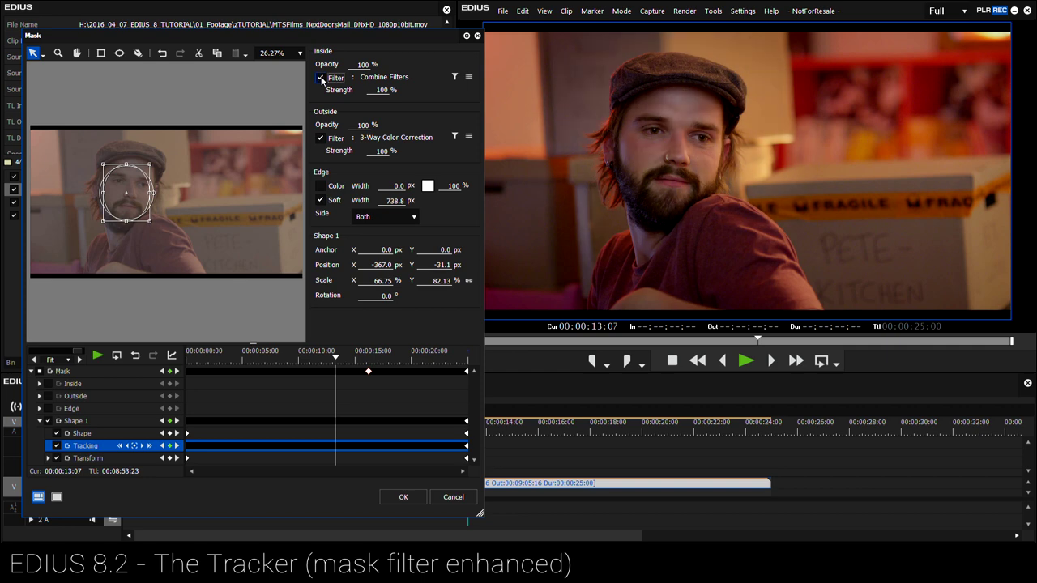
click(321, 78)
click(321, 77)
click(321, 78)
drag(332, 358, 376, 381)
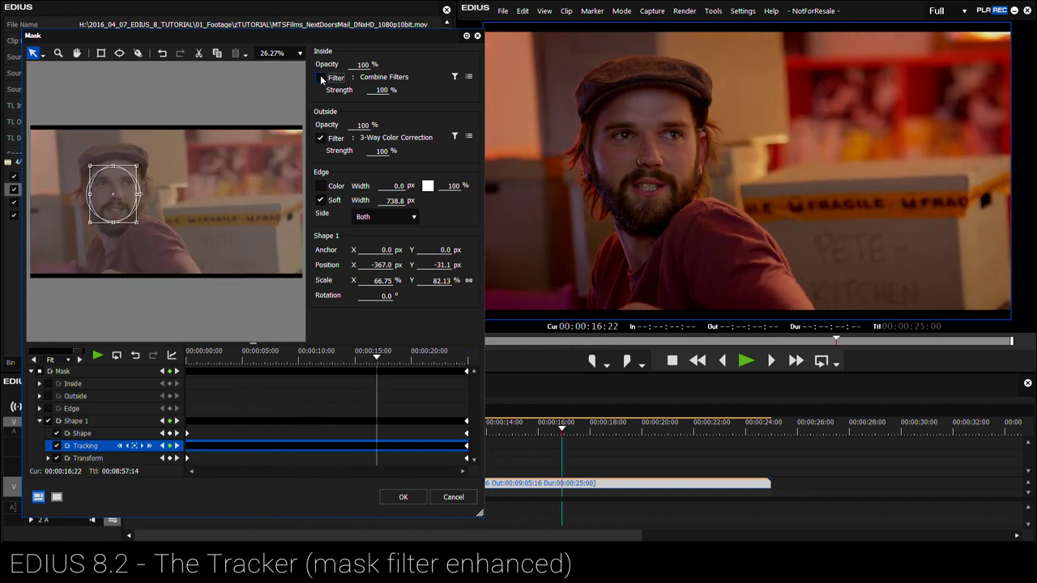
Scrub the tracked mask back to the clip's start to check how it follows the face.
click(409, 360)
drag(409, 360, 359, 363)
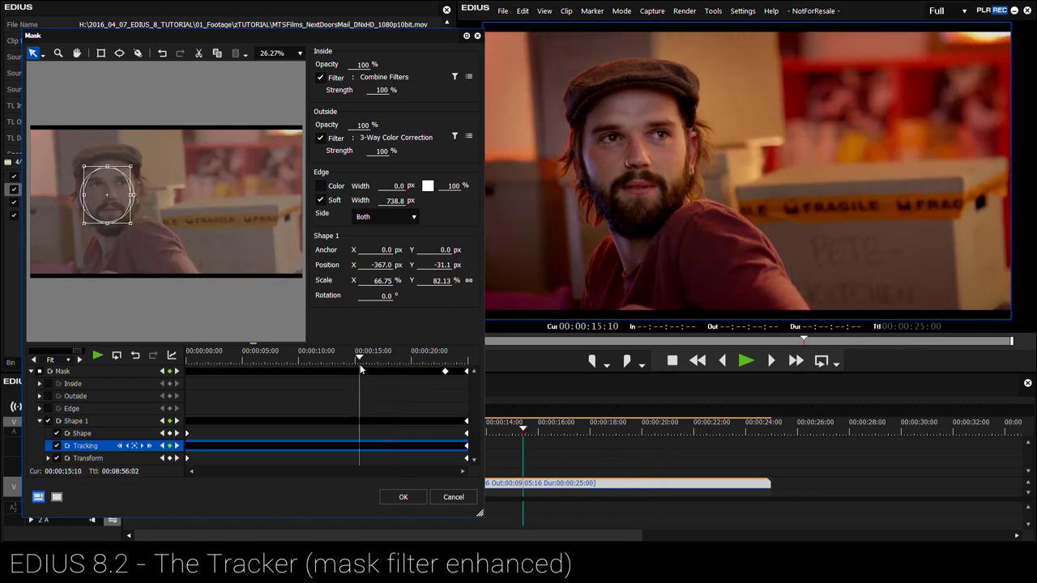
click(231, 362)
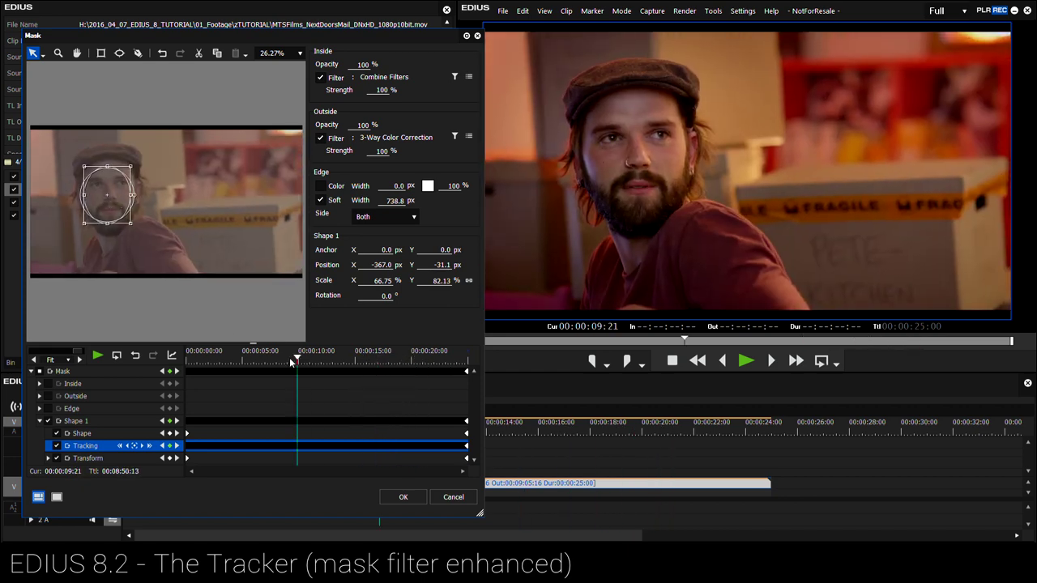
drag(231, 361, 188, 371)
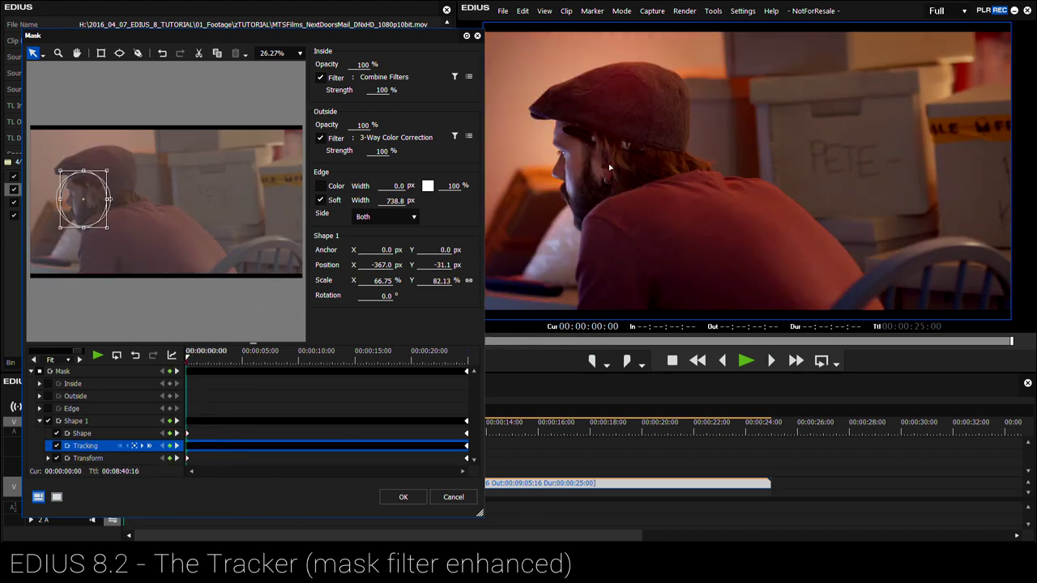
Keyframe the inside filter at 00:00:02:01 with 100% strength, and set its strength to 0% at 00:00:01:07.
mouse_move(191, 357)
mouse_down()
mouse_move(214, 369)
mouse_move(185, 367)
mouse_move(196, 370)
mouse_move(209, 360)
mouse_up()
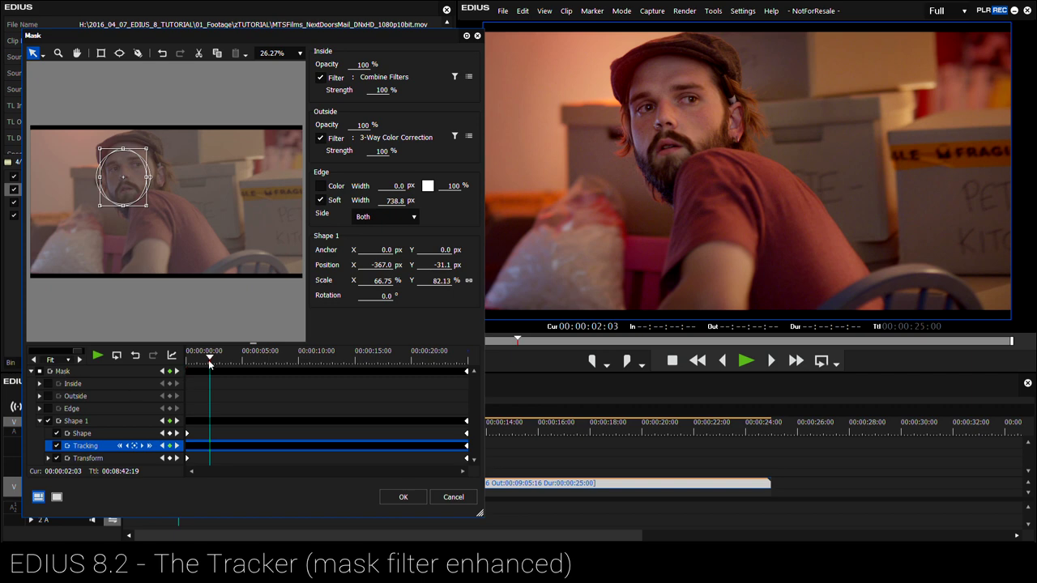
drag(210, 364, 208, 363)
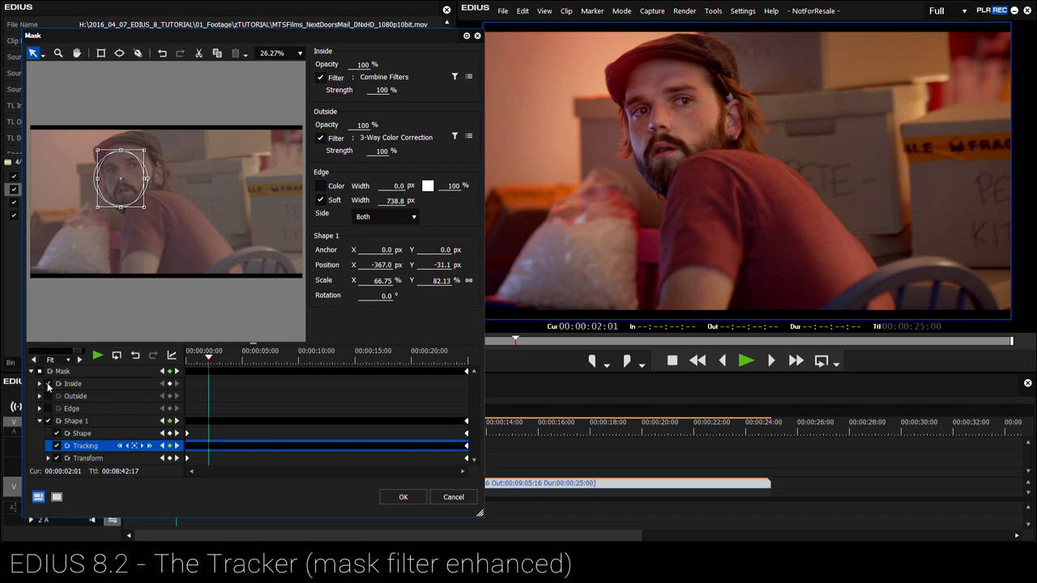
click(171, 386)
drag(207, 358, 201, 363)
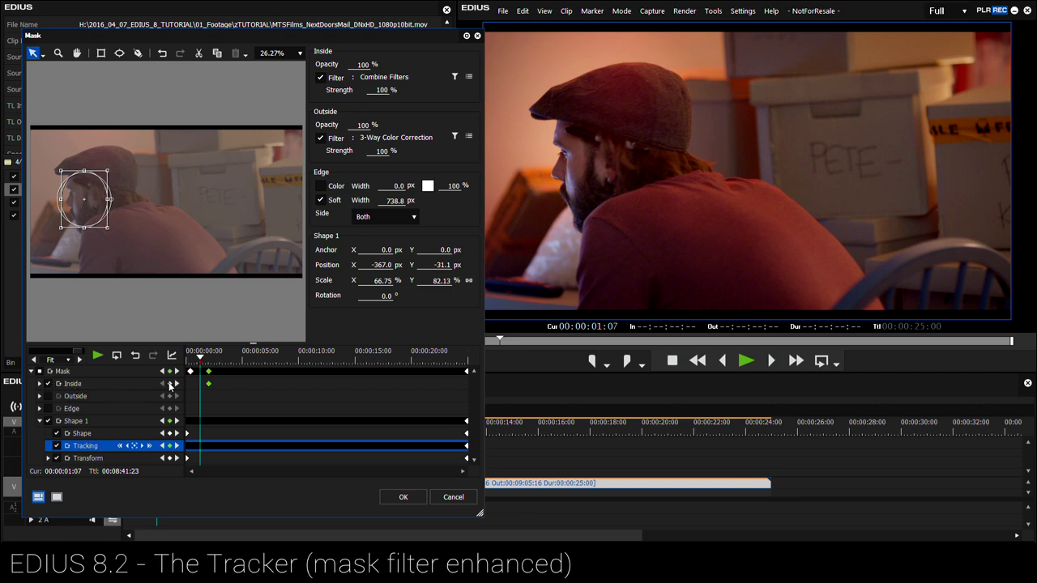
click(389, 92)
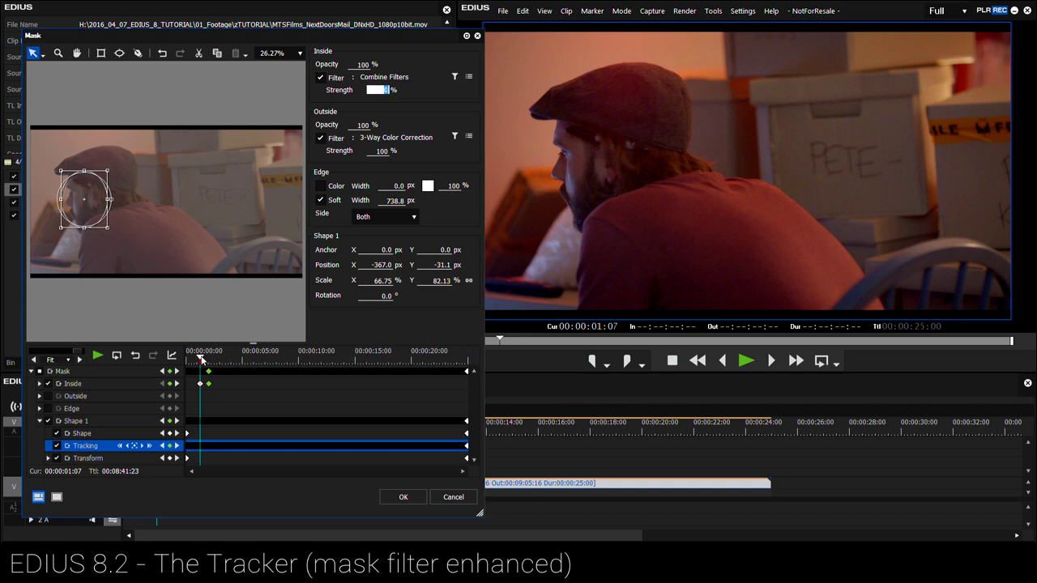
Play the filter's fade-in as the man turns around and shift its 0% strength keyframe slightly earlier.
click(201, 357)
key(space)
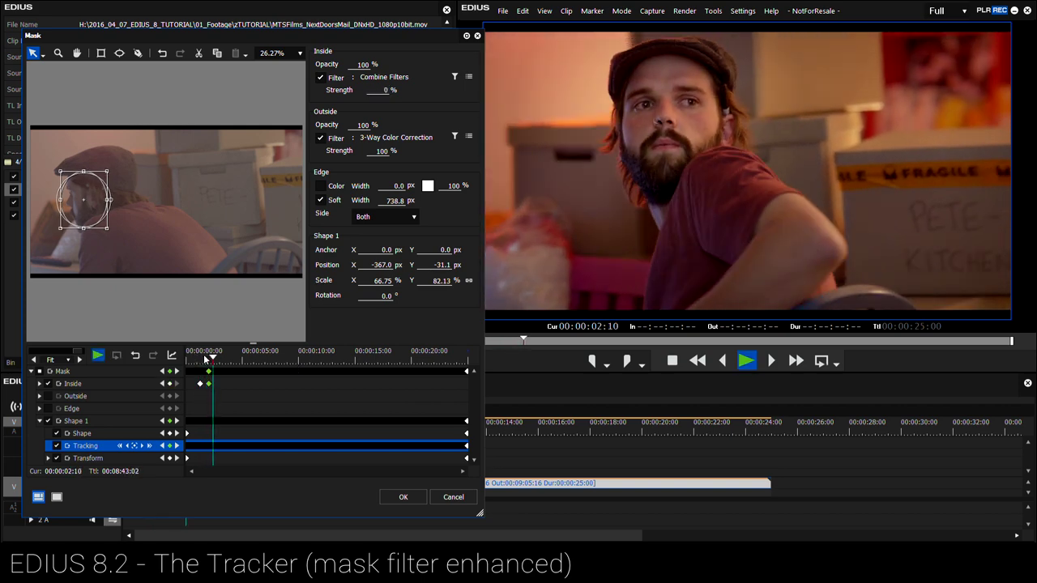
click(205, 361)
drag(205, 361, 209, 374)
click(211, 386)
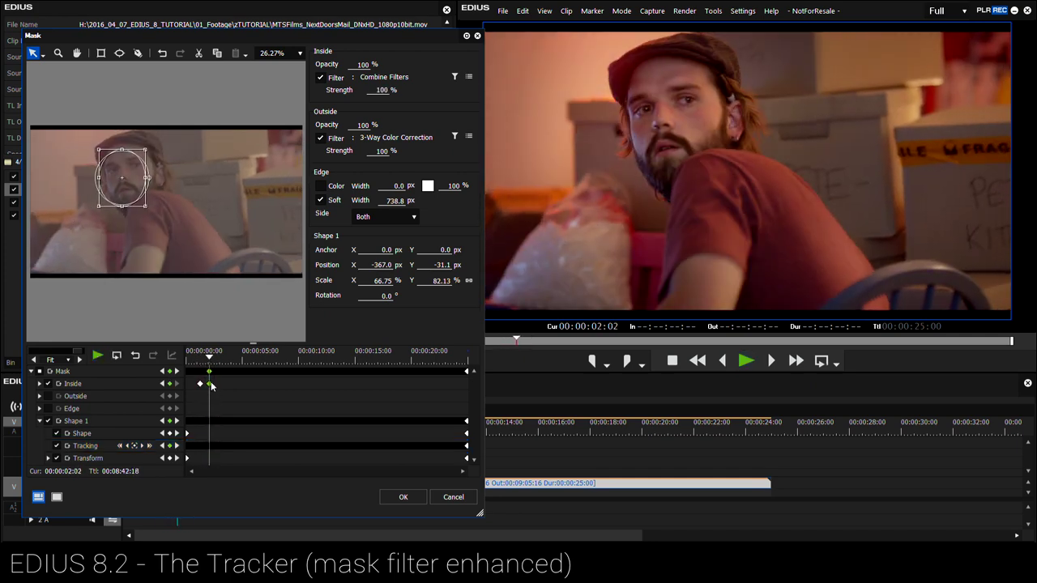
click(200, 384)
click(209, 385)
Keyframe the inside filter at 00:00:20:04 with 100% strength, and set its strength to 0% at 00:00:20:12.
drag(210, 364, 412, 372)
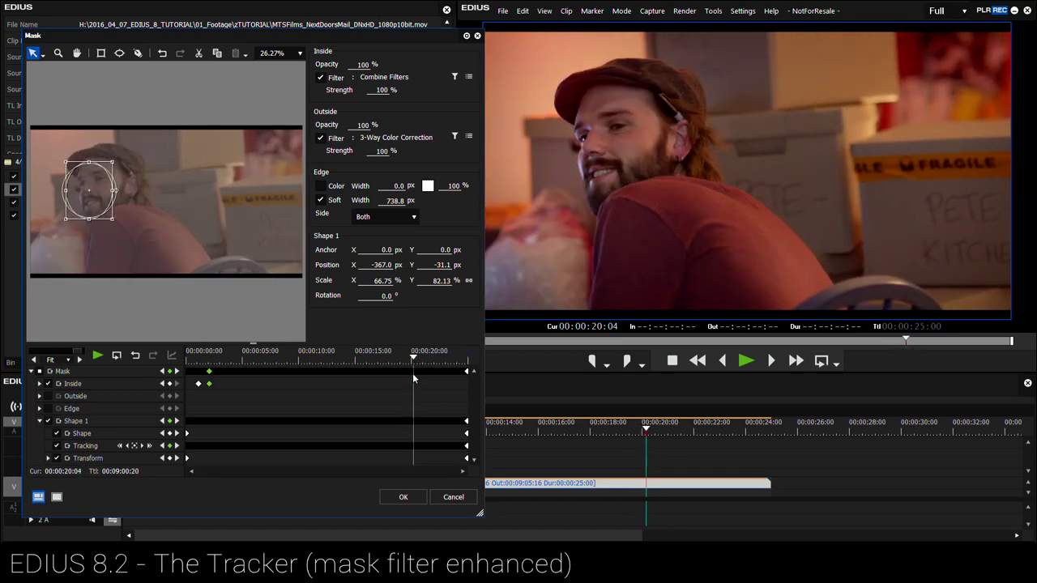
click(171, 385)
drag(414, 362, 417, 367)
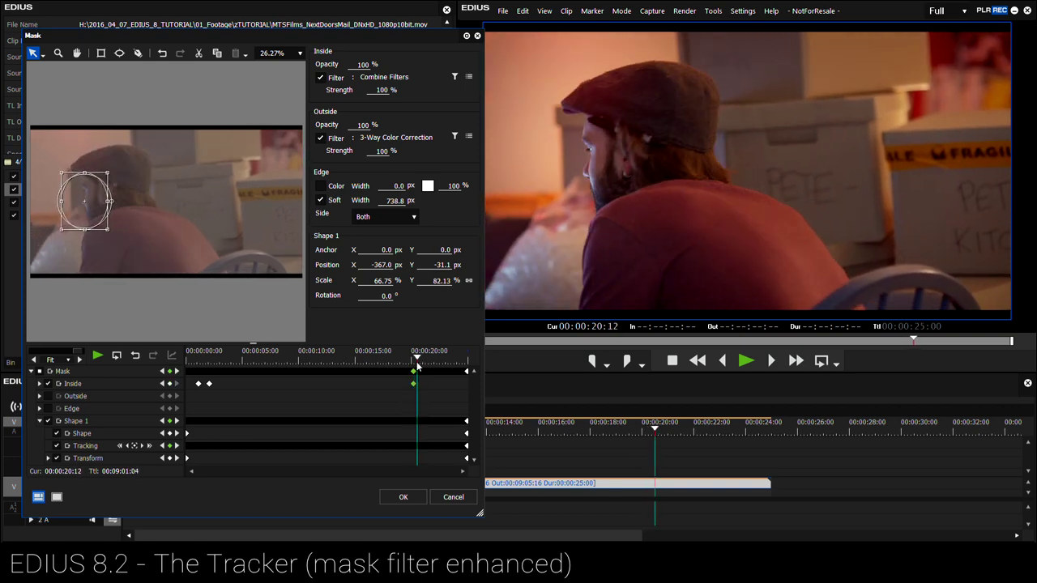
click(384, 90)
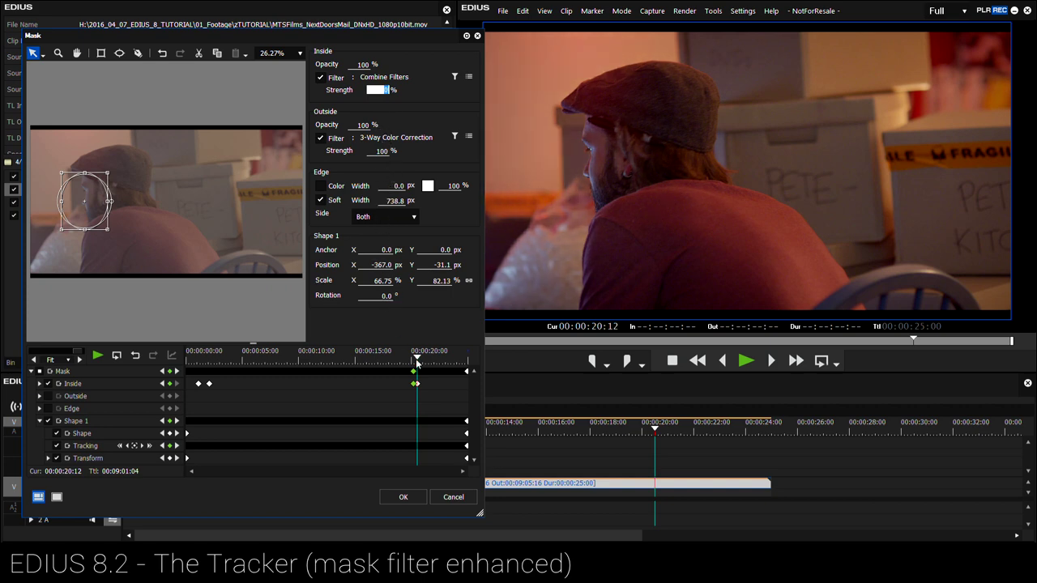
Play the fade-out as the man turns away and delay its 0% strength keyframe to about 00:00:21:00.
drag(418, 363, 409, 364)
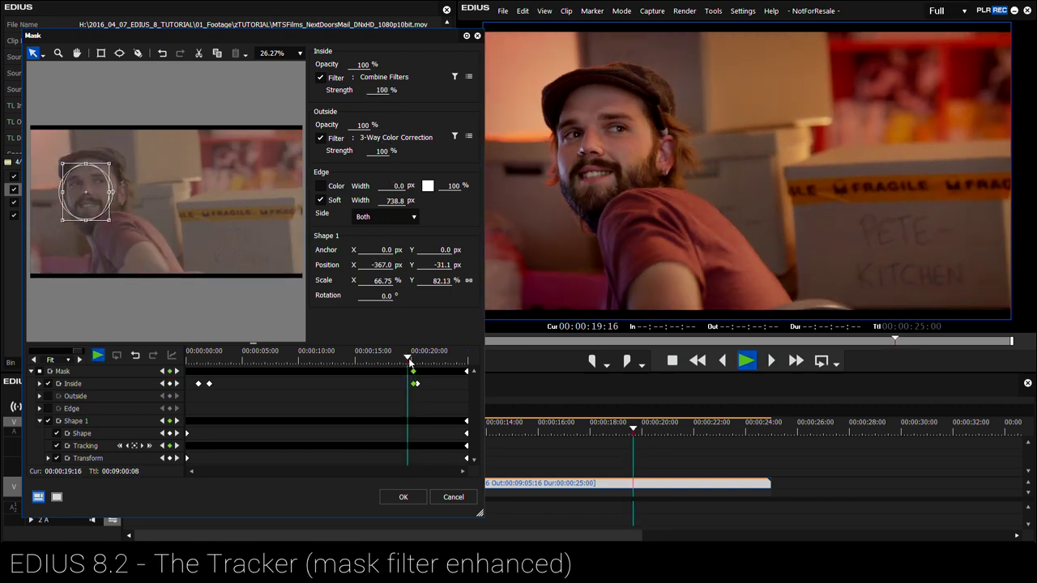
key(space)
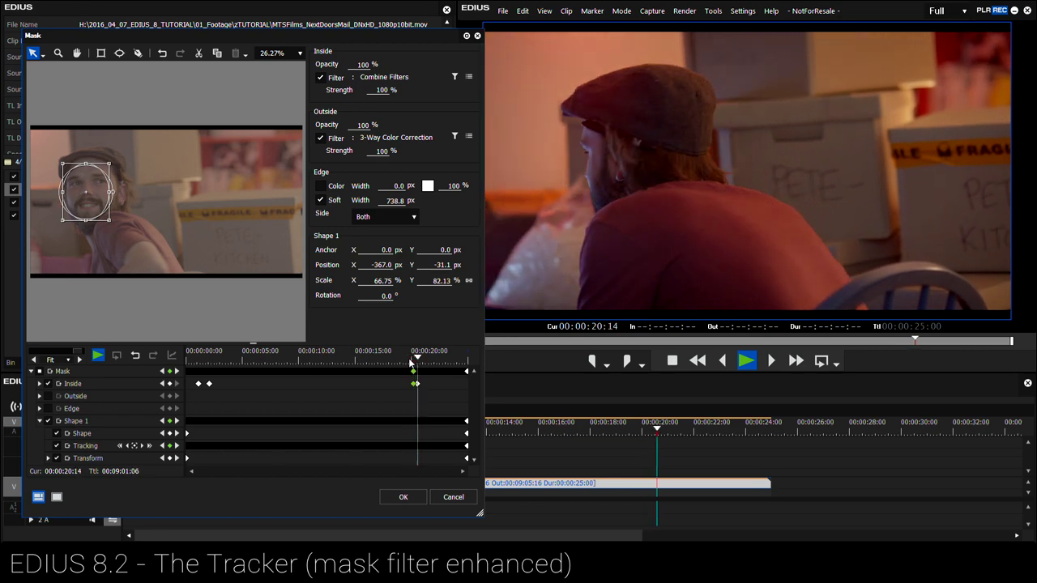
key(space)
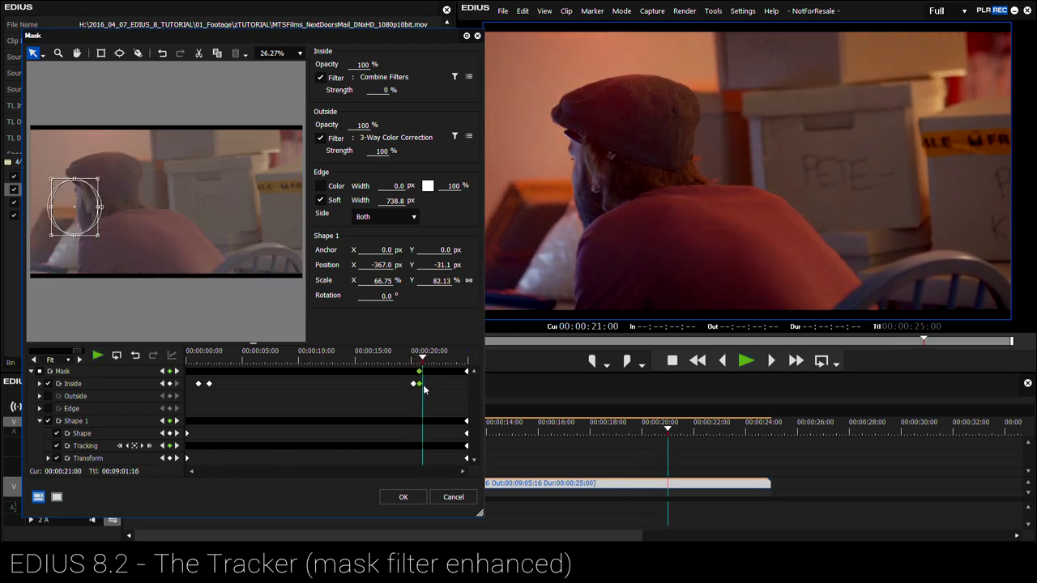
click(412, 363)
key(space)
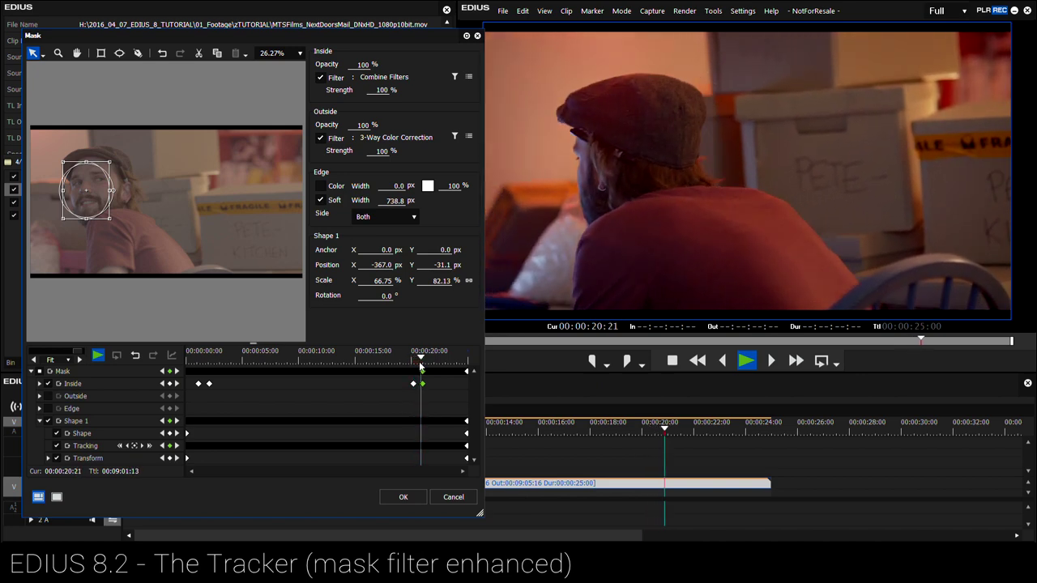
Scrub back through the keyframed mask to check the fades, accept the Mask settings, and return to the timeline start.
mouse_move(428, 364)
mouse_down()
mouse_move(239, 363)
mouse_move(420, 379)
mouse_up()
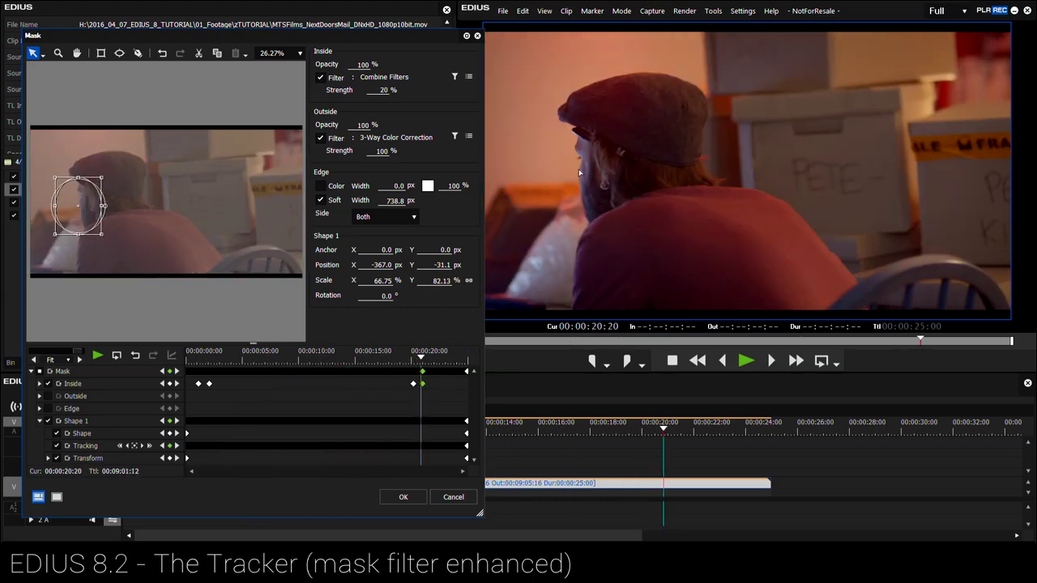
drag(426, 363, 293, 372)
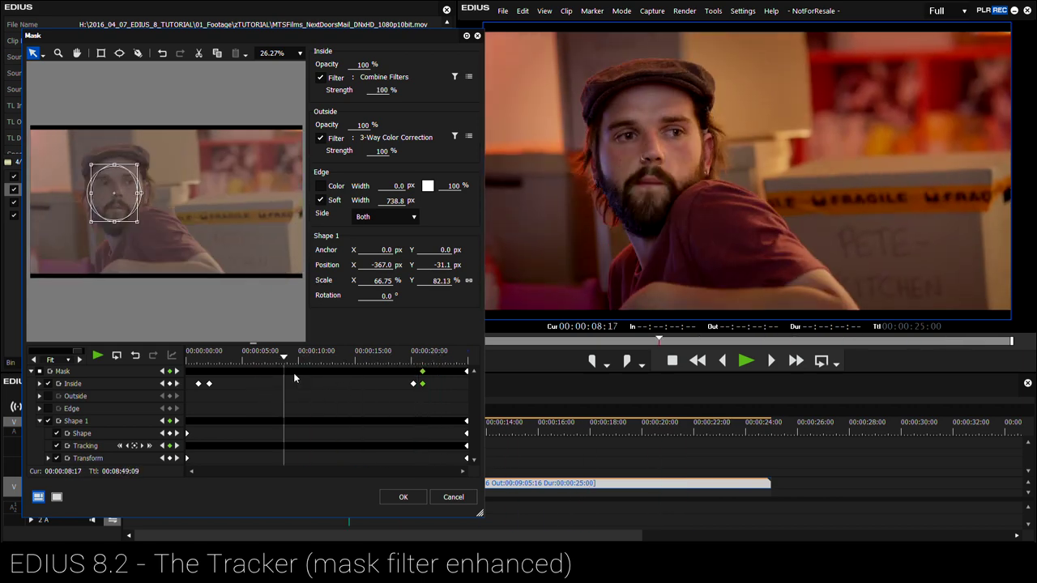
click(405, 497)
key(Home)
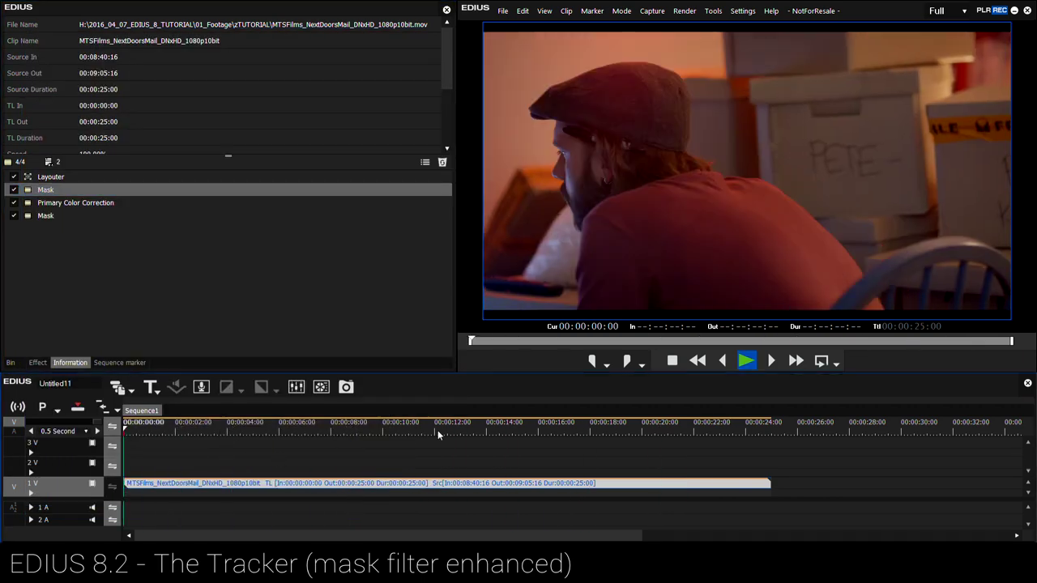
Disable the last Mask filter on the NextDoorsMail clip and park the playhead at 00:00:07:00.
drag(133, 429, 280, 444)
click(46, 204)
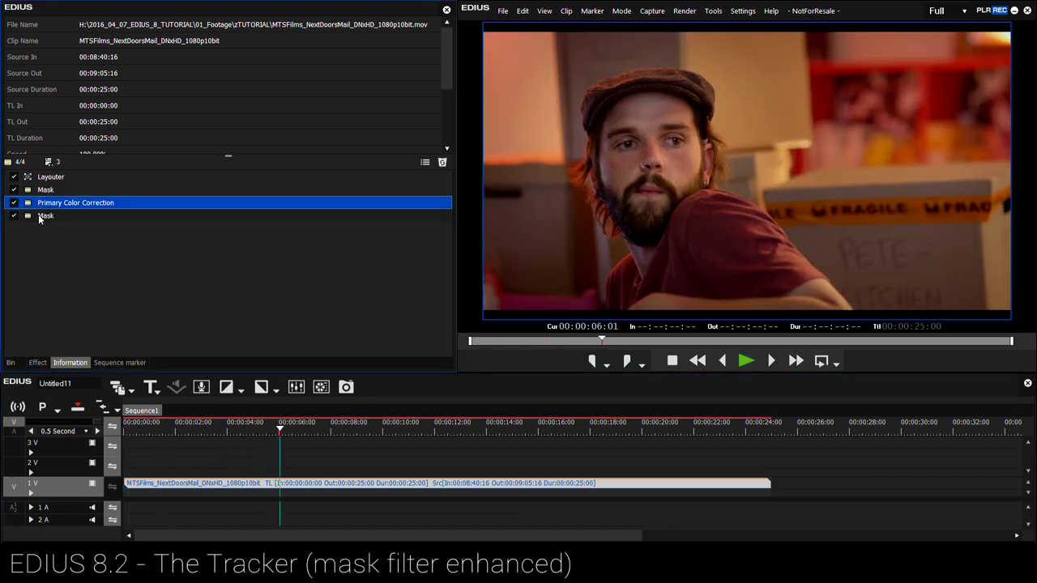
click(12, 218)
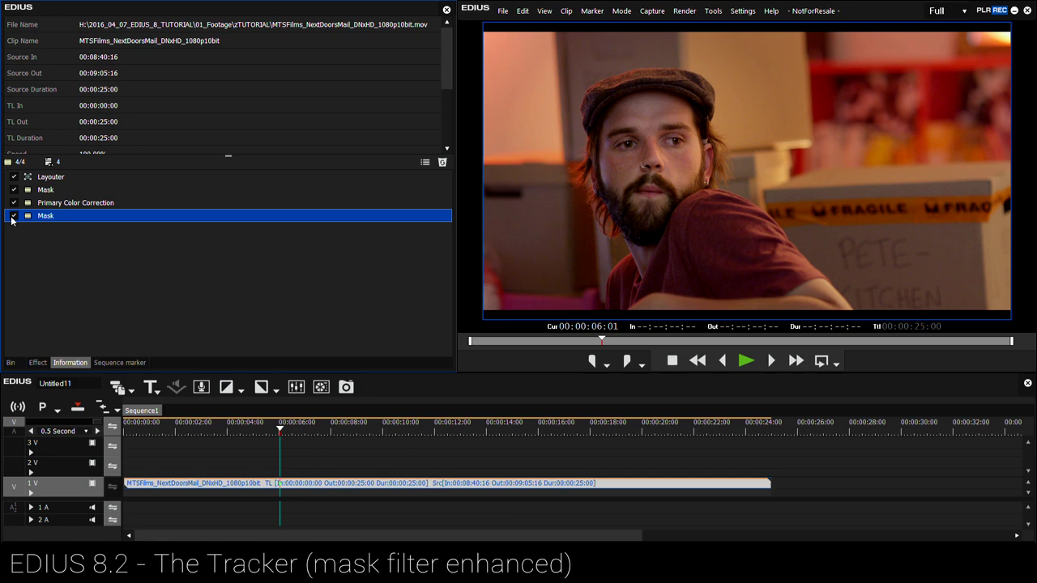
click(12, 217)
click(305, 430)
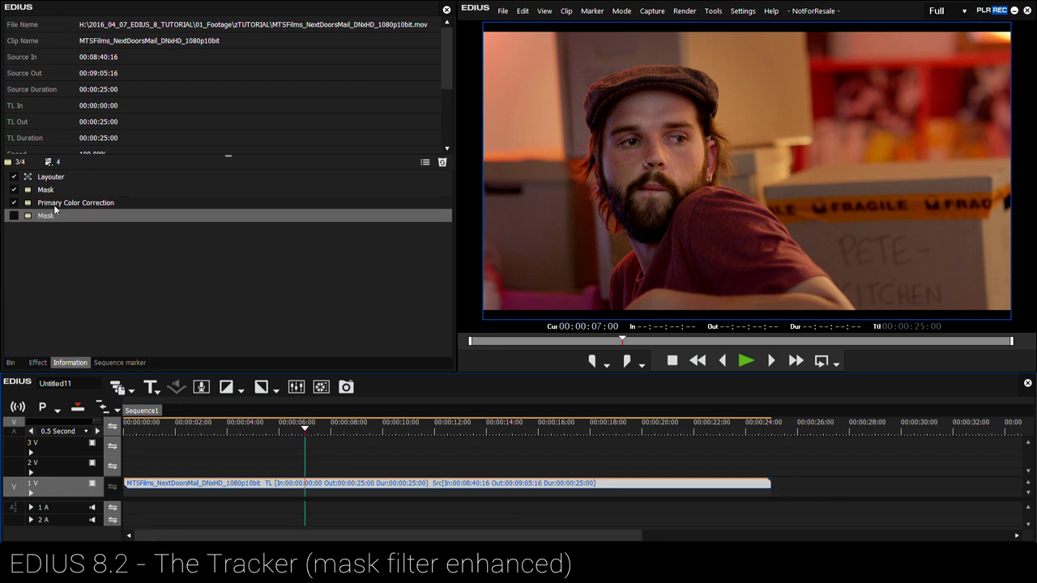
Cool the clip's Primary Color Correction temperature to about -5 and lower the shadows on its Y curve.
double_click(55, 205)
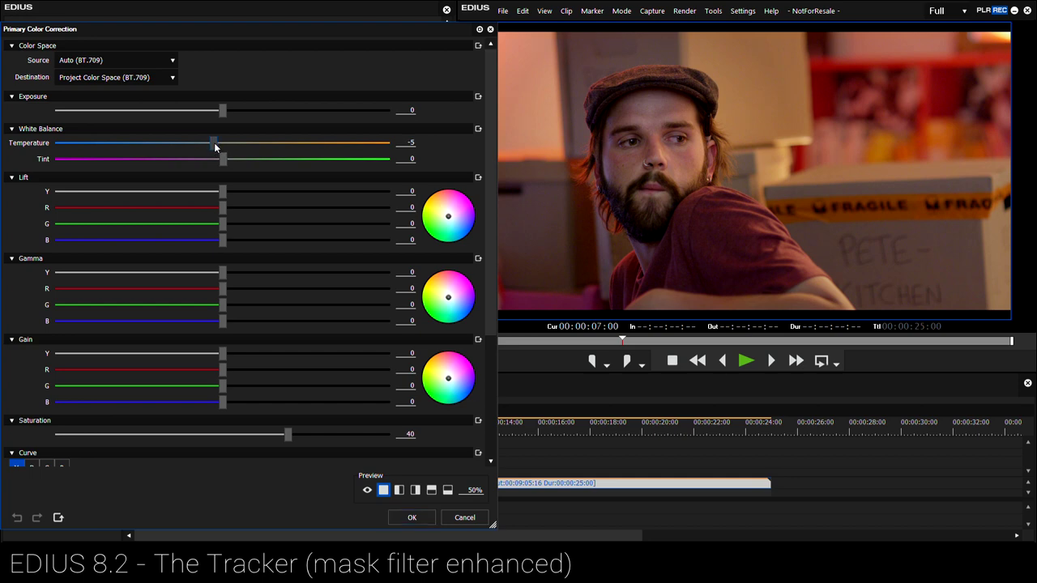
drag(214, 147, 212, 145)
drag(492, 163, 494, 285)
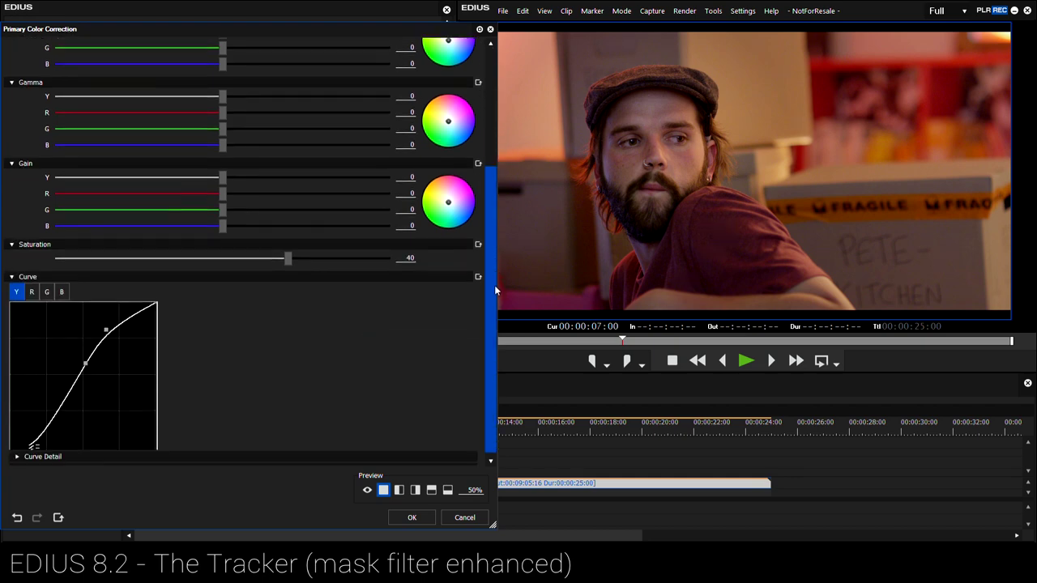
drag(37, 439, 42, 439)
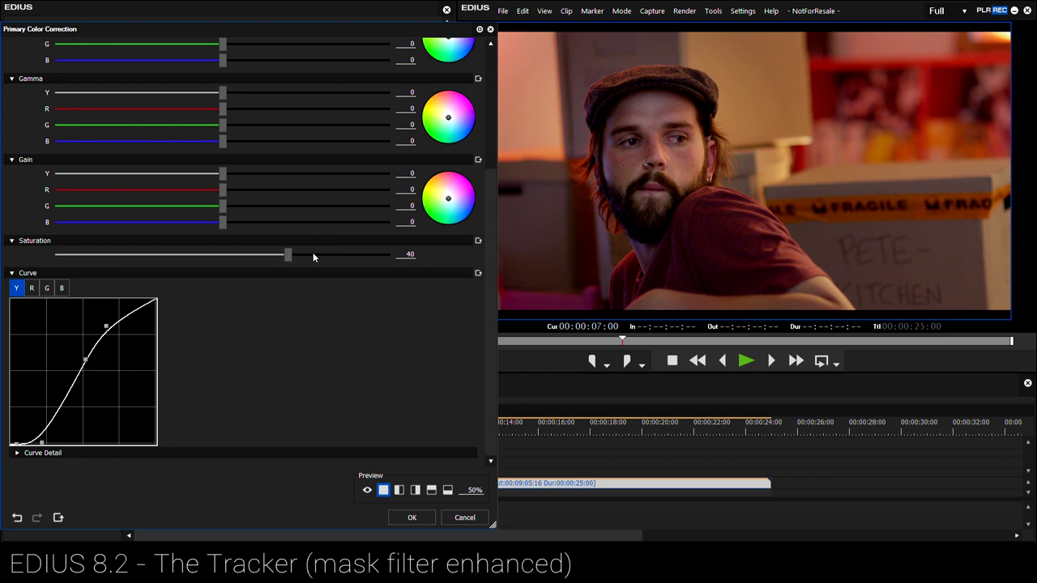
click(412, 518)
Place an ungraded copy of the NextDoorsMail clip on track 2V and toggle it to compare with the graded version.
mouse_move(328, 430)
mouse_down()
mouse_move(532, 428)
mouse_move(268, 425)
mouse_move(510, 429)
mouse_move(313, 429)
mouse_up()
drag(289, 486, 292, 463)
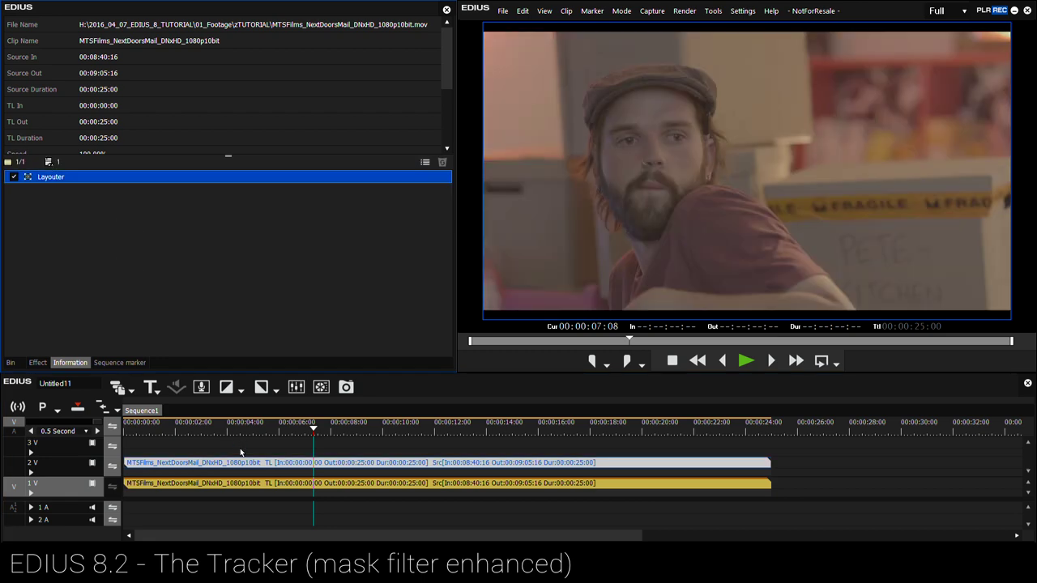
key(0)
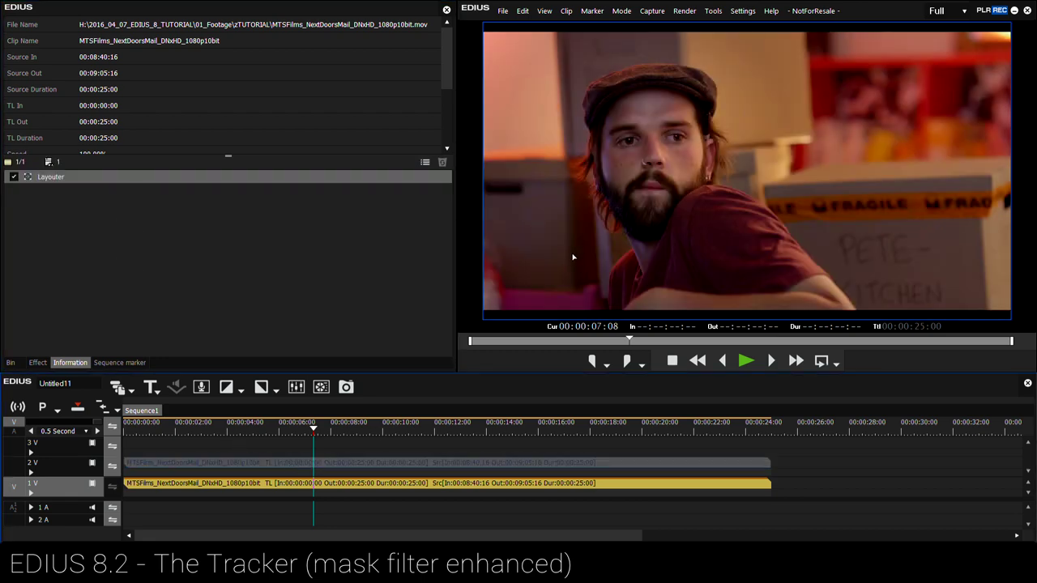
key(0)
key(0)
Compare the ungraded and graded versions at 00:00:10:14 by toggling the upper clip, and undo the last changes.
drag(335, 429, 398, 444)
key(0)
key(0)
key(0)
key(0)
key(ctrl+z)
key(ctrl+z)
key(ctrl+z)
key(ctrl+z)
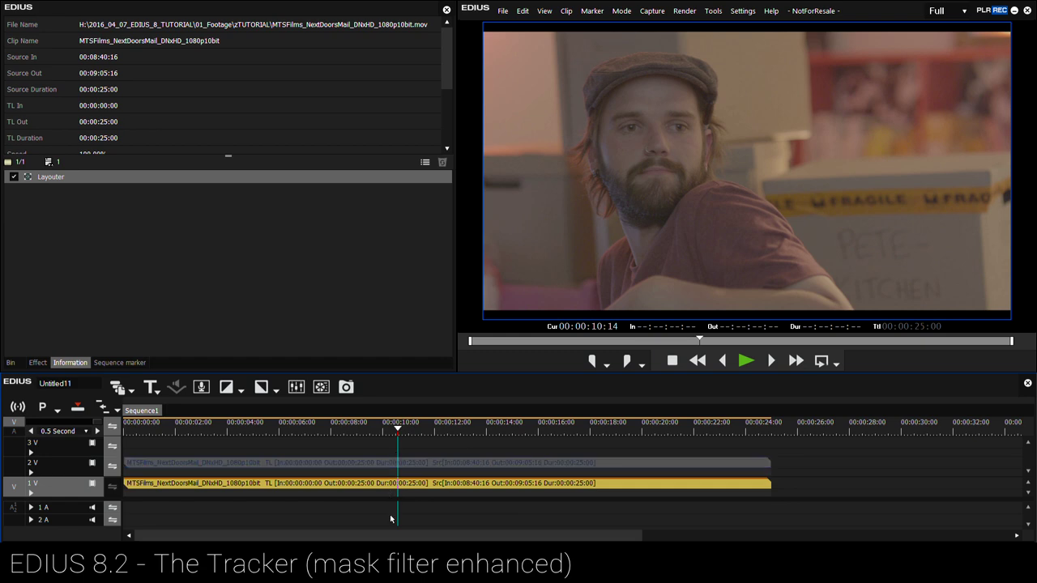
Place the CathedralRock_04 clip on track 3V and apply the saved Mask + Primary Color Correction + Mask1 preset to it.
click(10, 362)
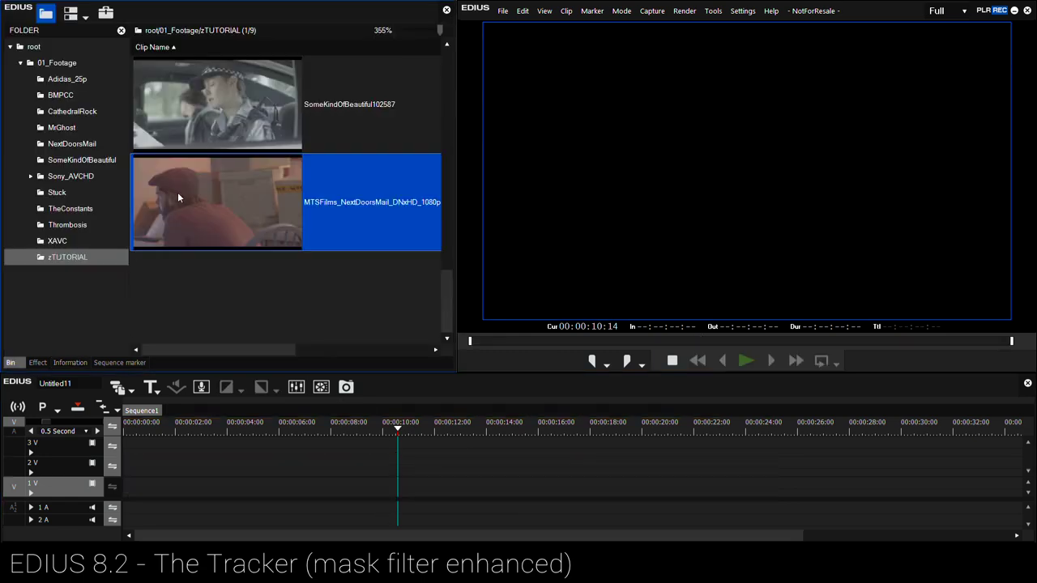
scroll(251, 158, up, 5)
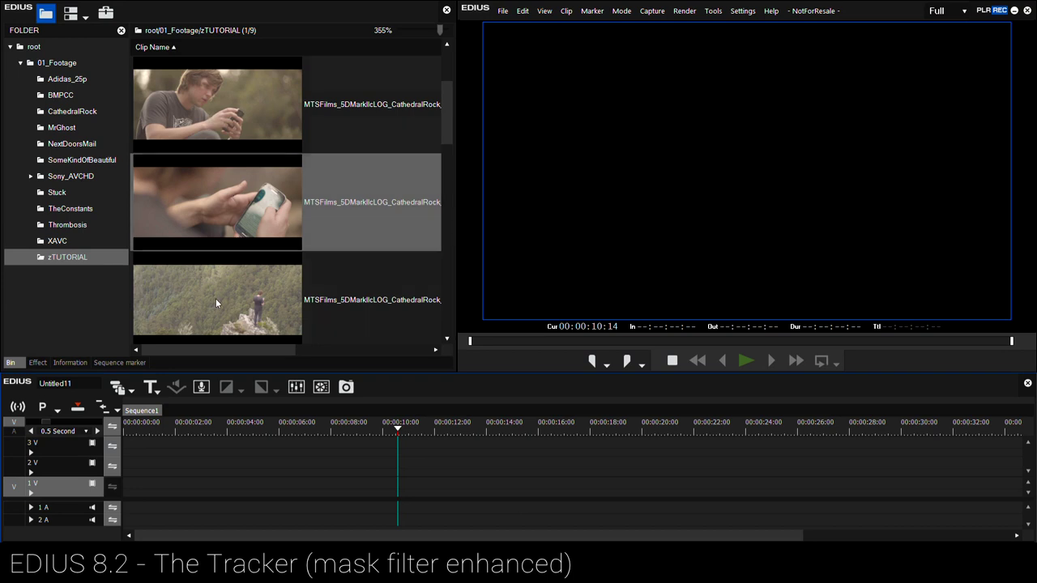
drag(216, 298, 188, 449)
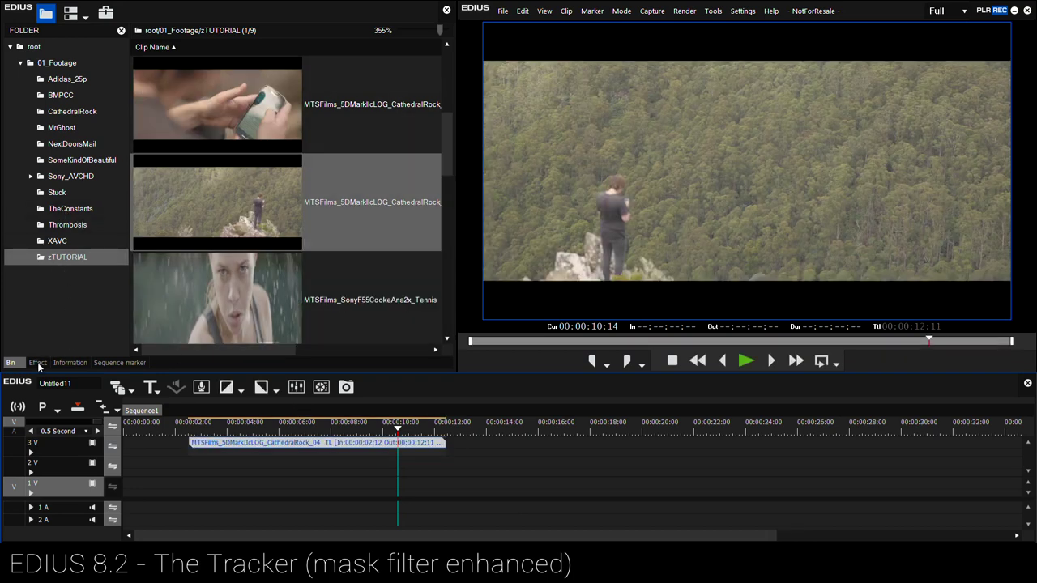
click(38, 362)
drag(144, 57, 304, 446)
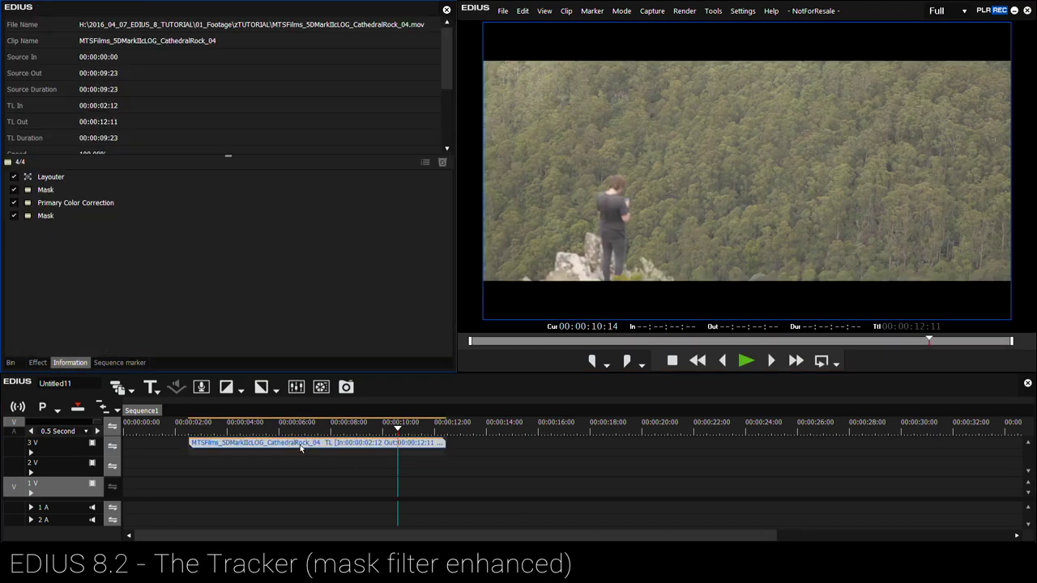
Set the inside filter strength of the CathedralRock clip's first Mask to 55% and accept it.
double_click(60, 189)
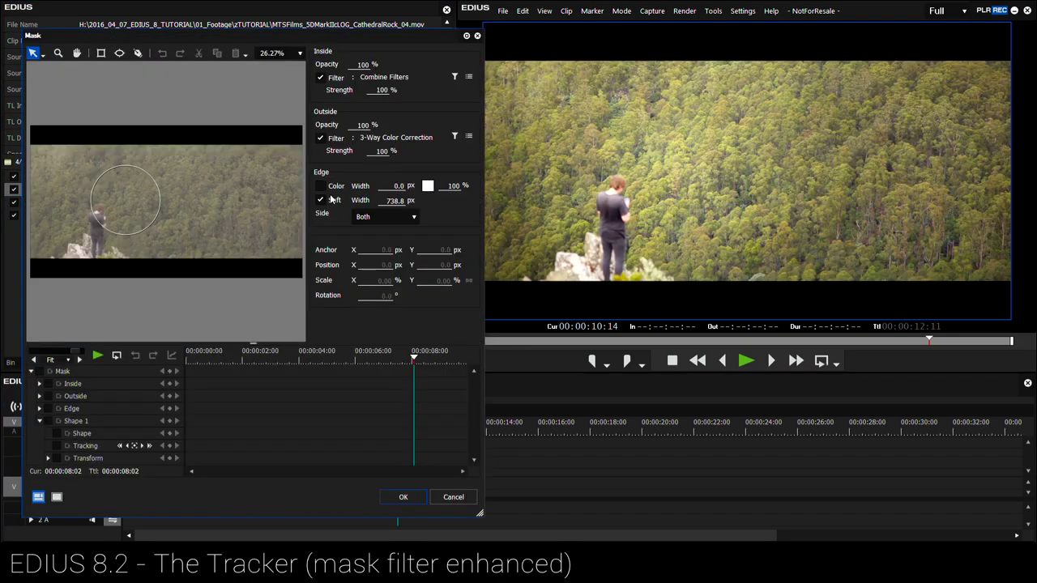
click(385, 91)
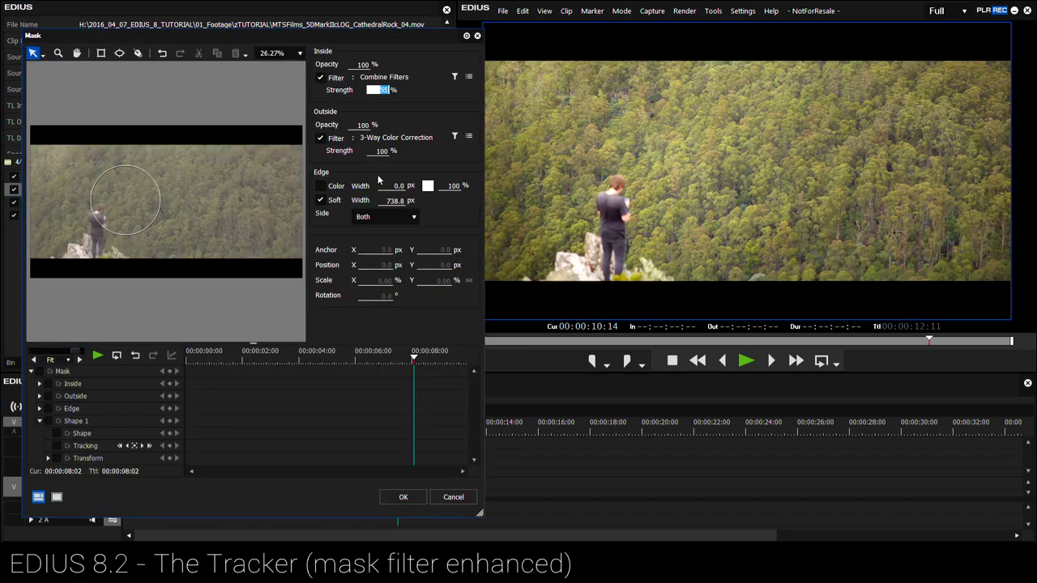
click(401, 498)
Set the clip's Primary Color Correction exposure to -7 and temperature to -4, and deepen the shadows on its Y curve.
double_click(234, 203)
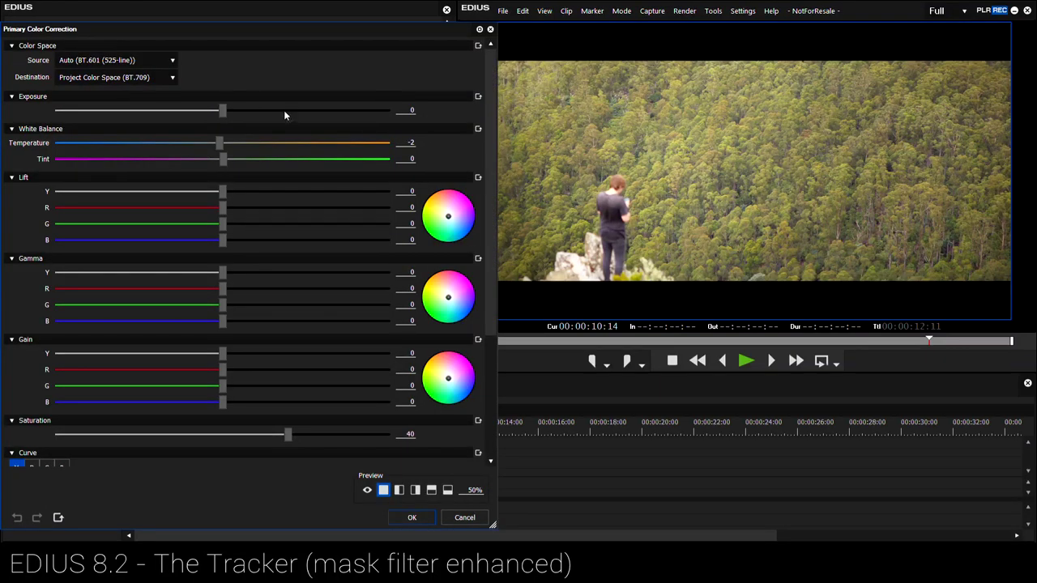
drag(219, 111, 209, 111)
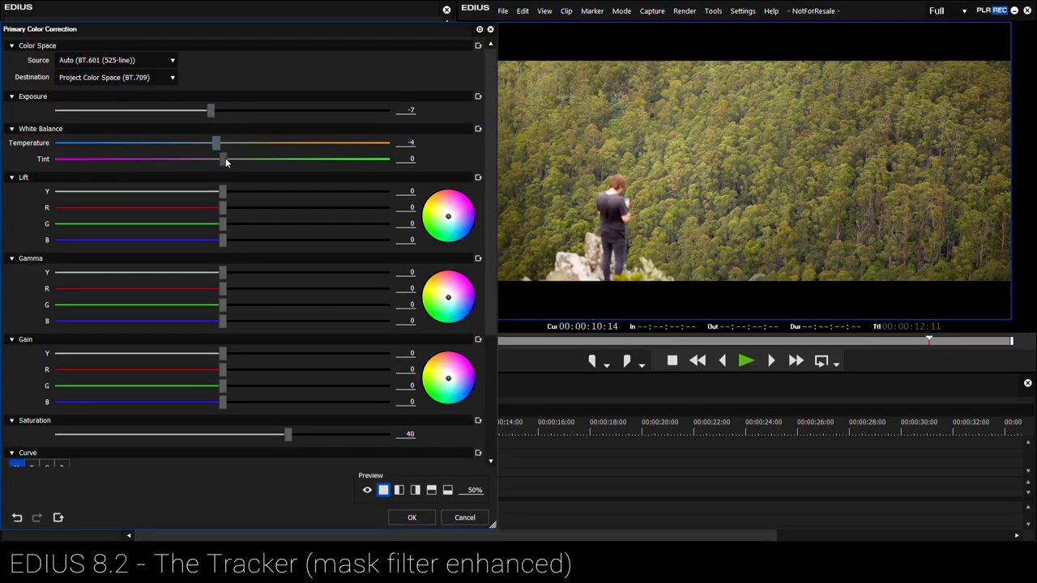
drag(488, 280, 488, 350)
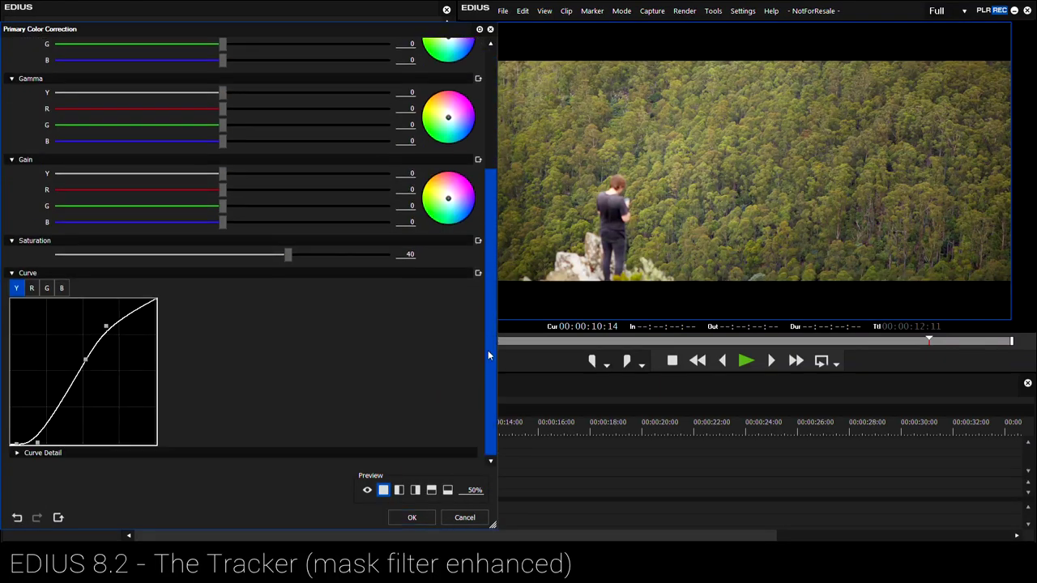
drag(40, 443, 46, 445)
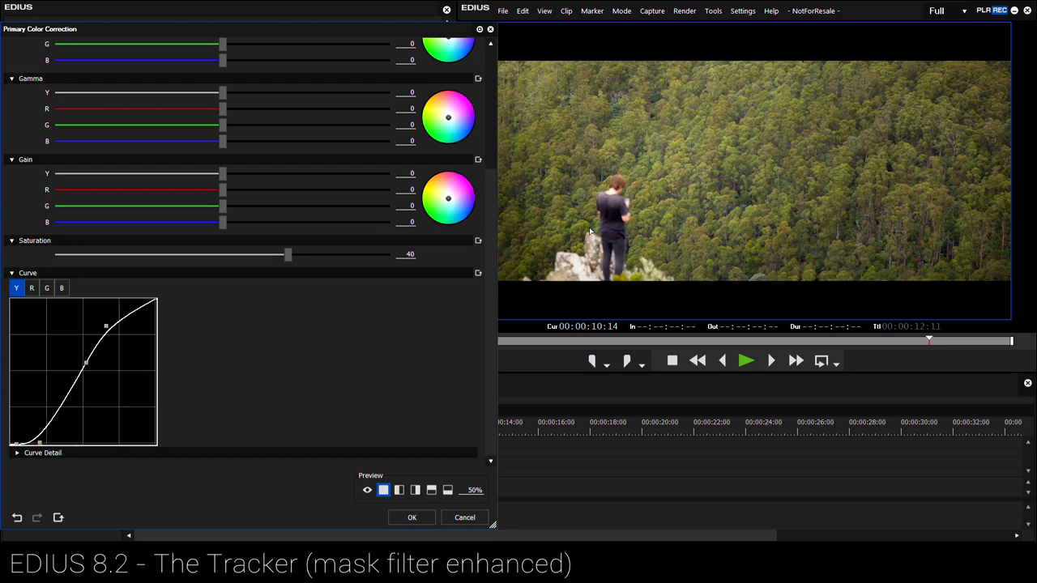
click(398, 519)
Select both Mask filters and the Primary Color Correction, and view the options for saving them as a user preset.
drag(139, 290, 46, 190)
right_click(46, 191)
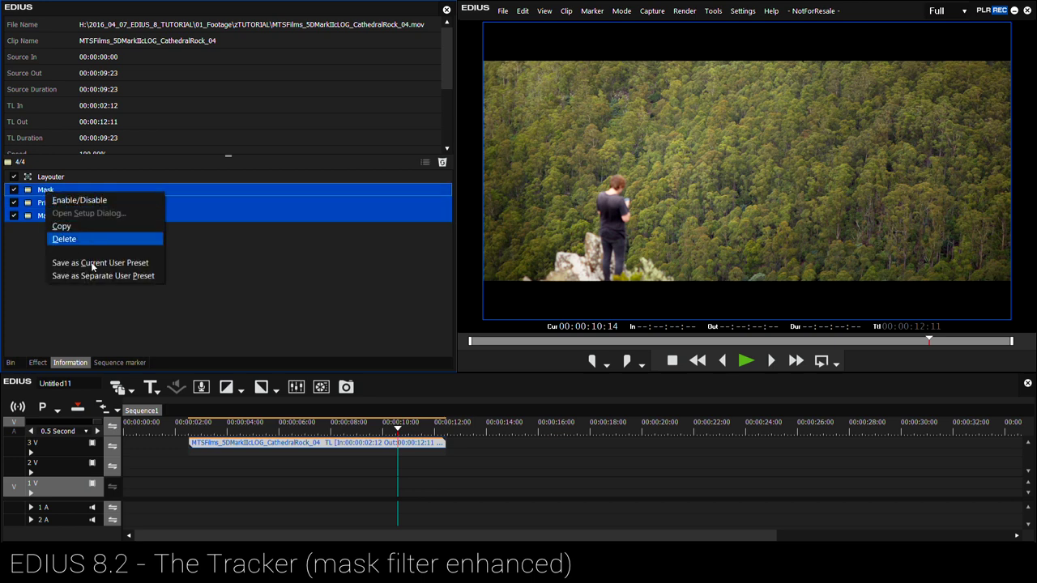
click(198, 267)
click(198, 268)
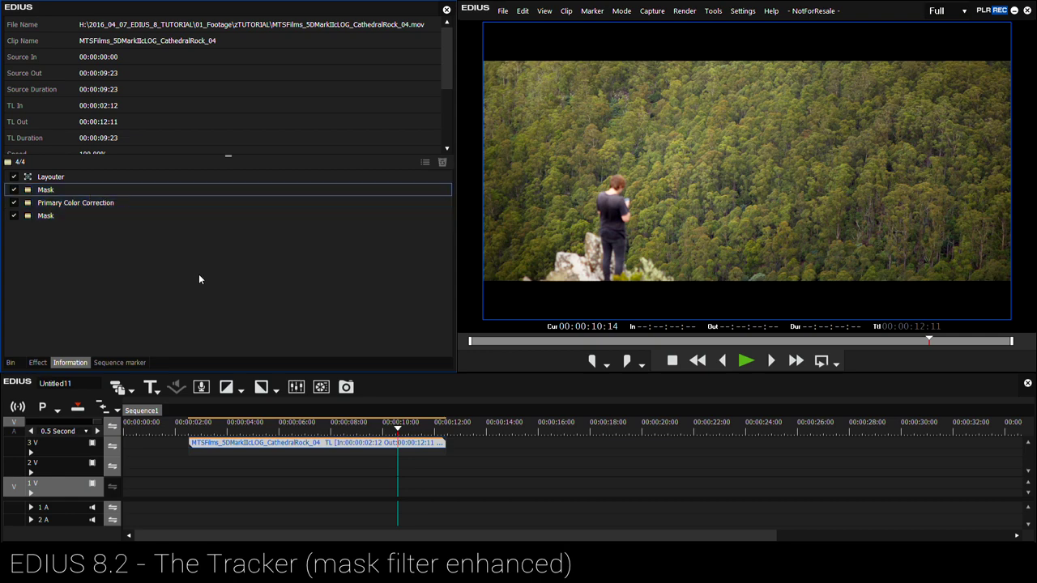
Review the graded CathedralRock clip at 00:00:08:21 and 00:00:10:00, highlighting its Primary Color Correction filter.
drag(368, 429, 353, 446)
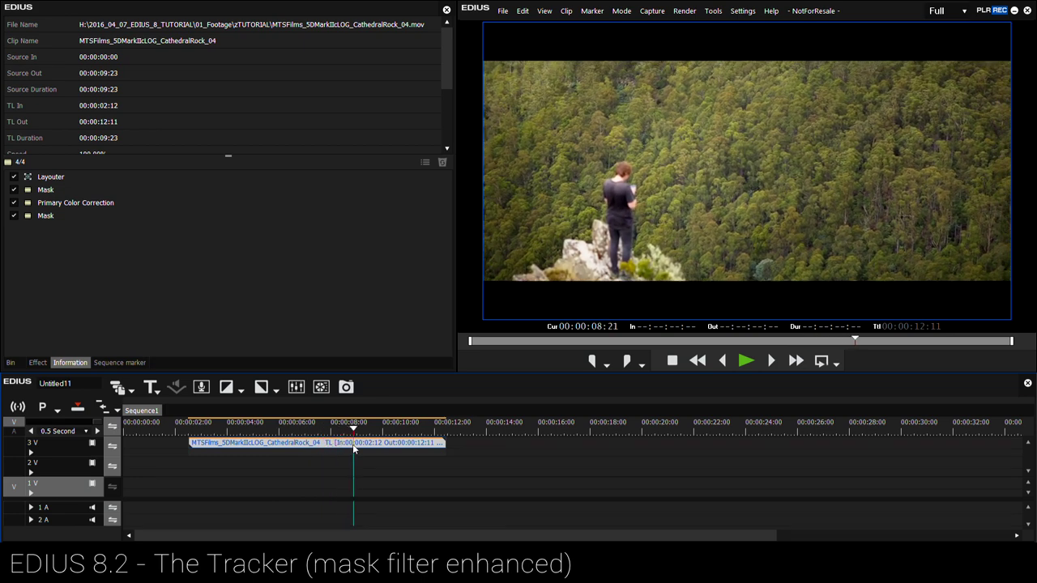
click(84, 204)
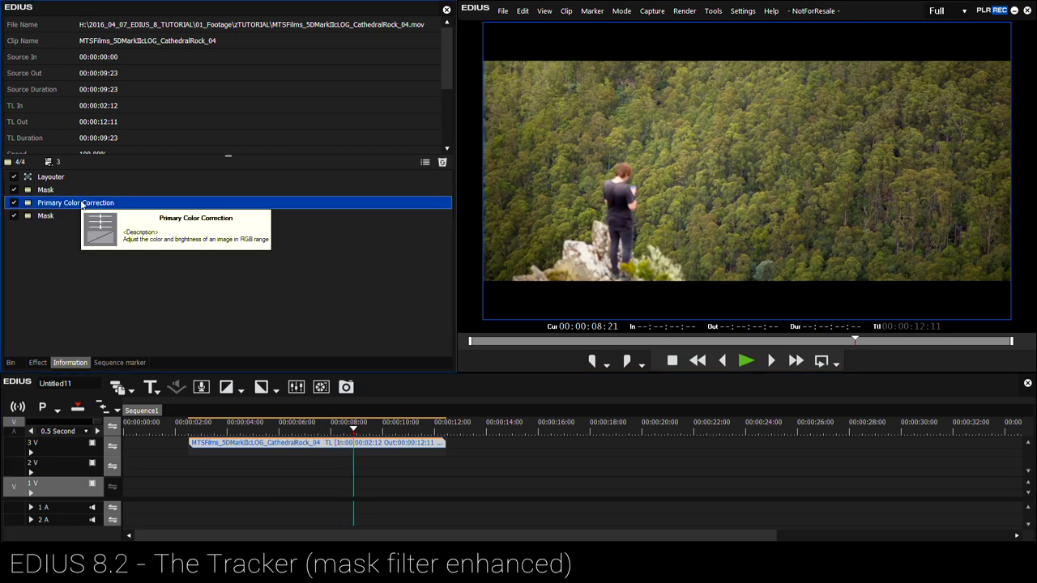
click(383, 434)
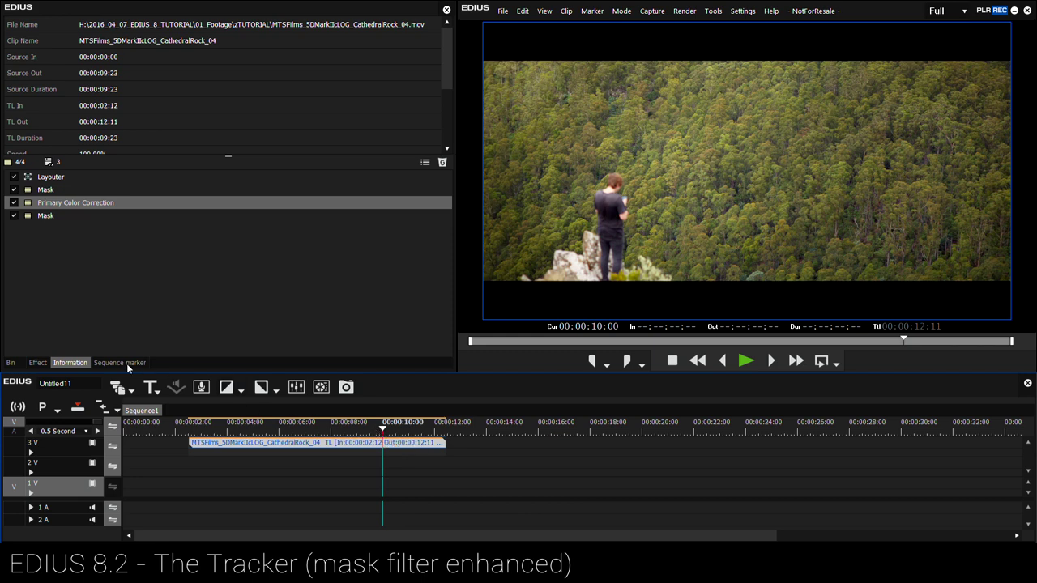
Locate Primary Color Correction among the Color Correction video filters in the effect library.
click(37, 363)
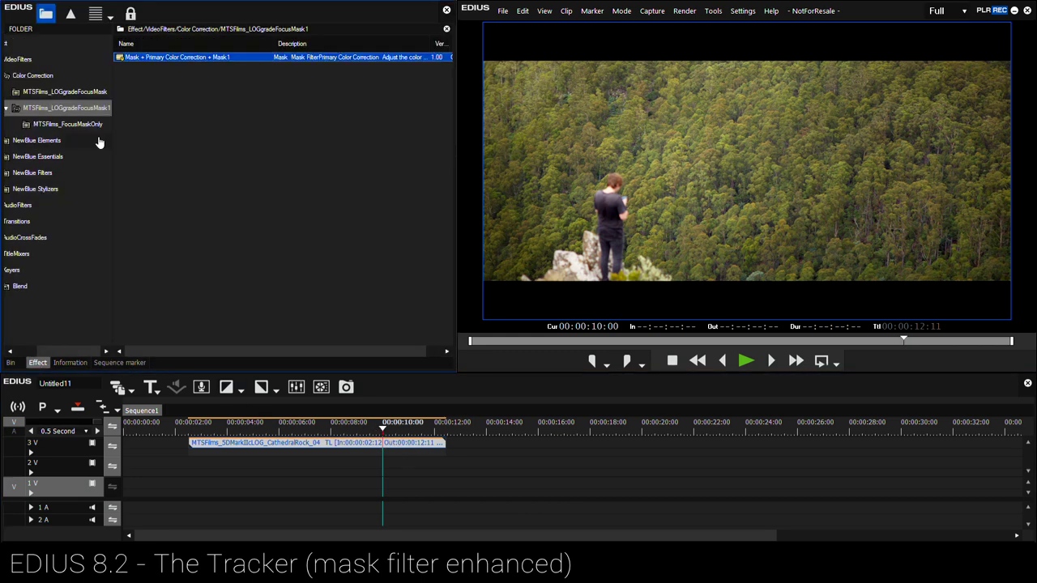
click(12, 363)
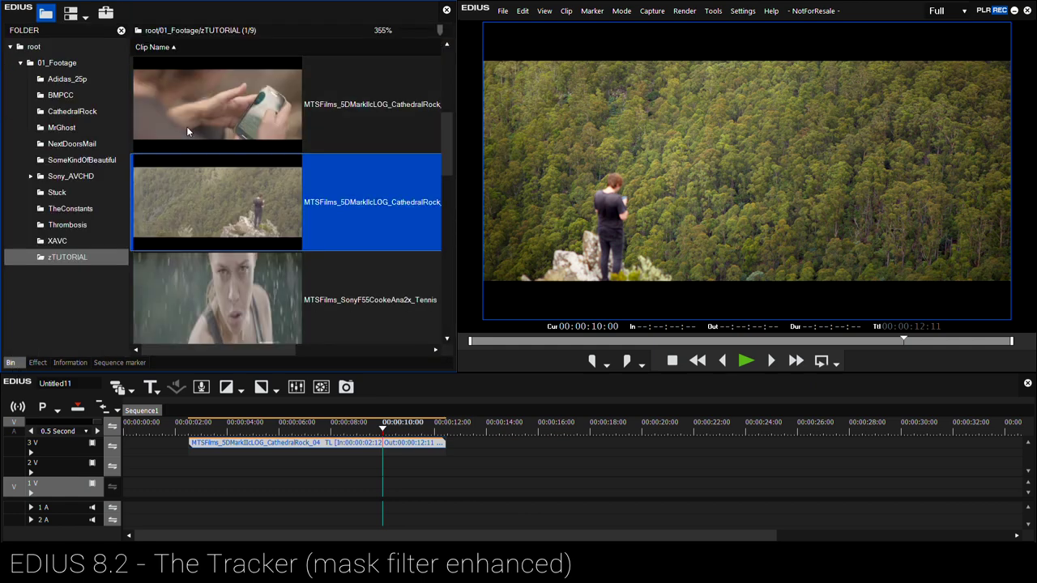
click(38, 363)
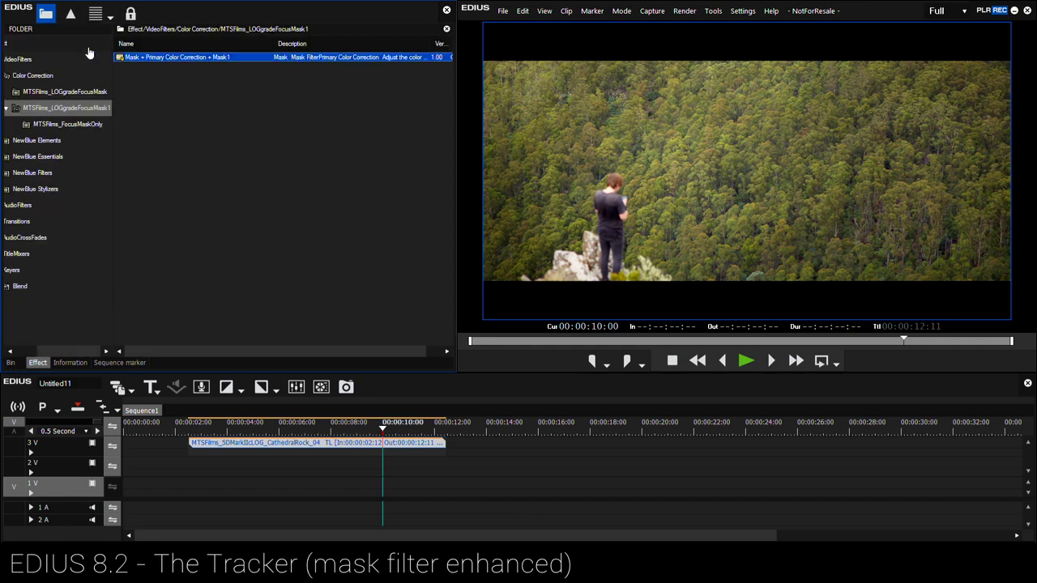
click(34, 77)
click(152, 186)
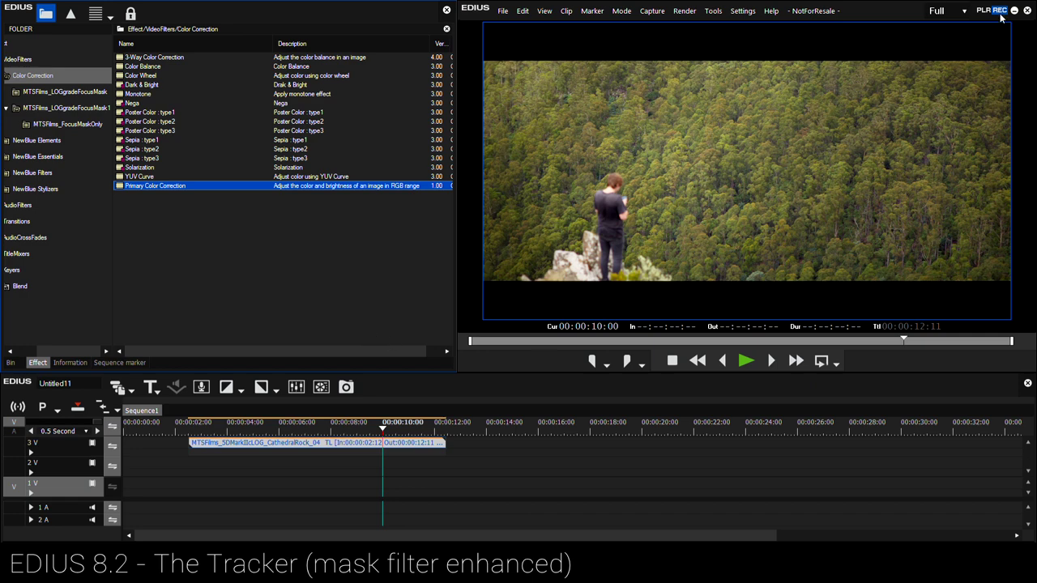
View the preview quality options, keep Full, and scrub the CathedralRock clip slightly forward.
click(963, 11)
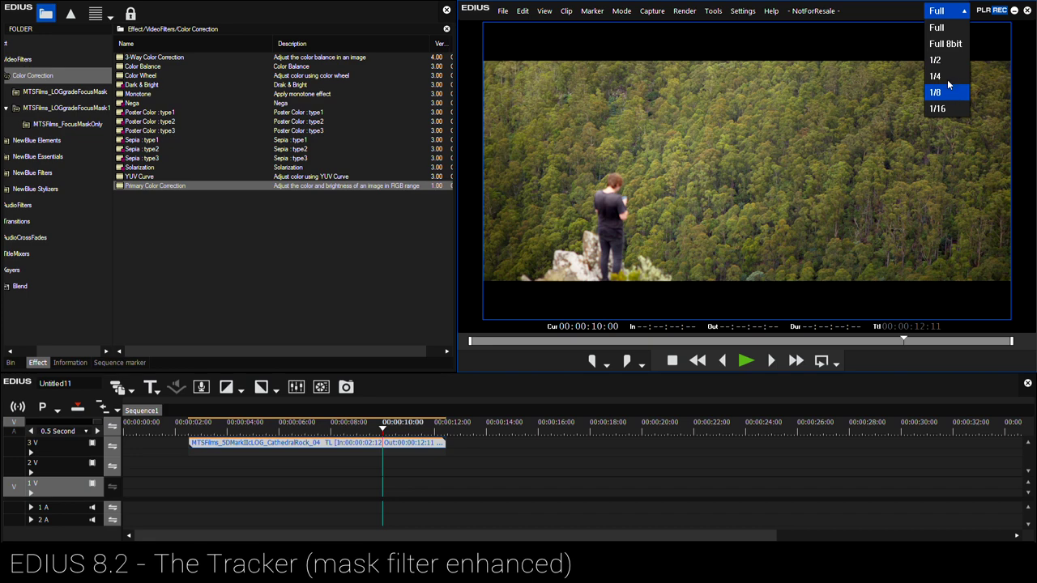
click(939, 27)
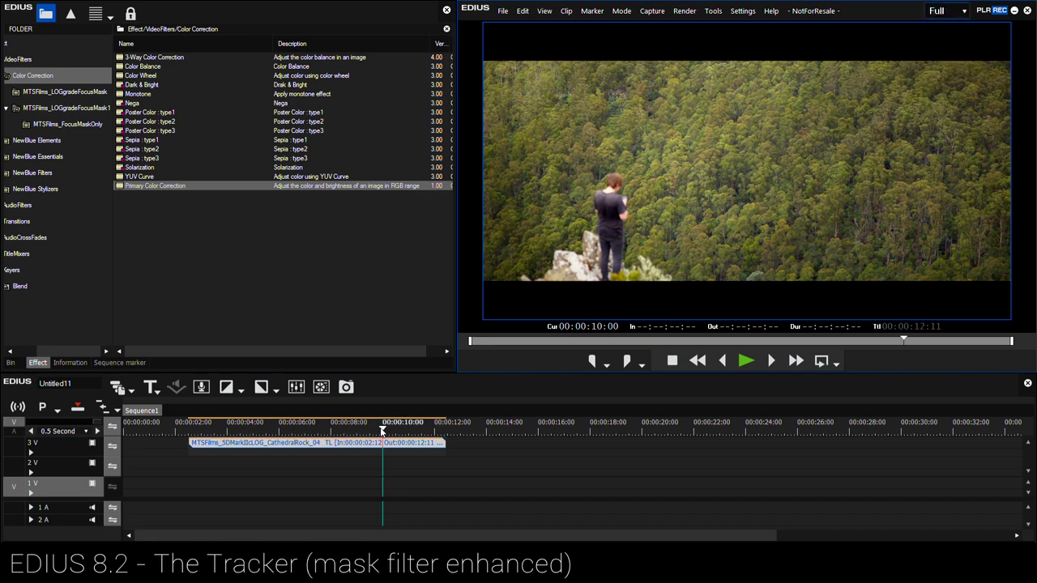
drag(383, 431, 392, 434)
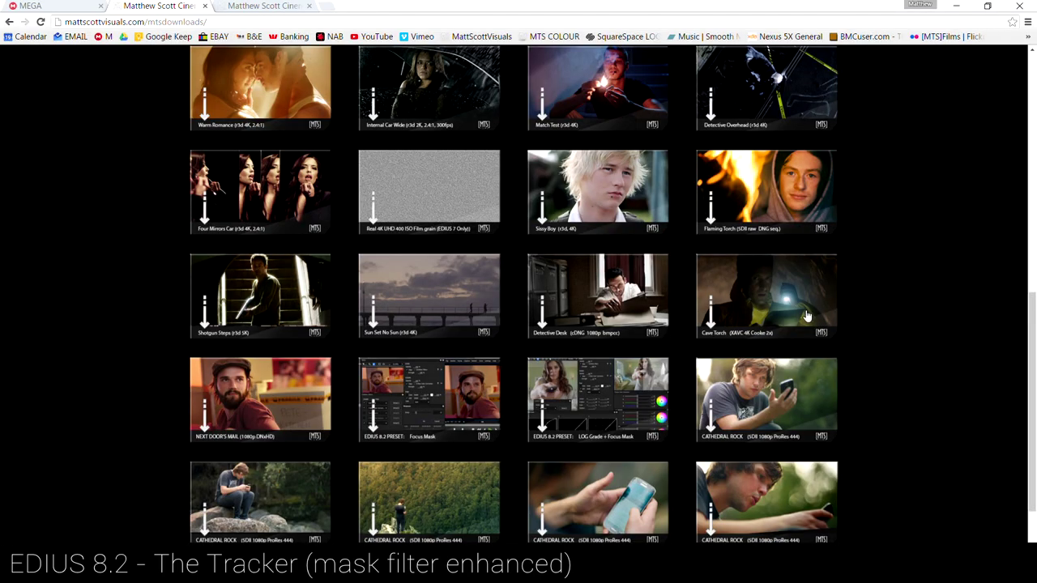
Switch to the browser and look through the footage and EDIUS 8.2 preset downloads on the mtsdownloads page.
scroll(807, 315, up, 10)
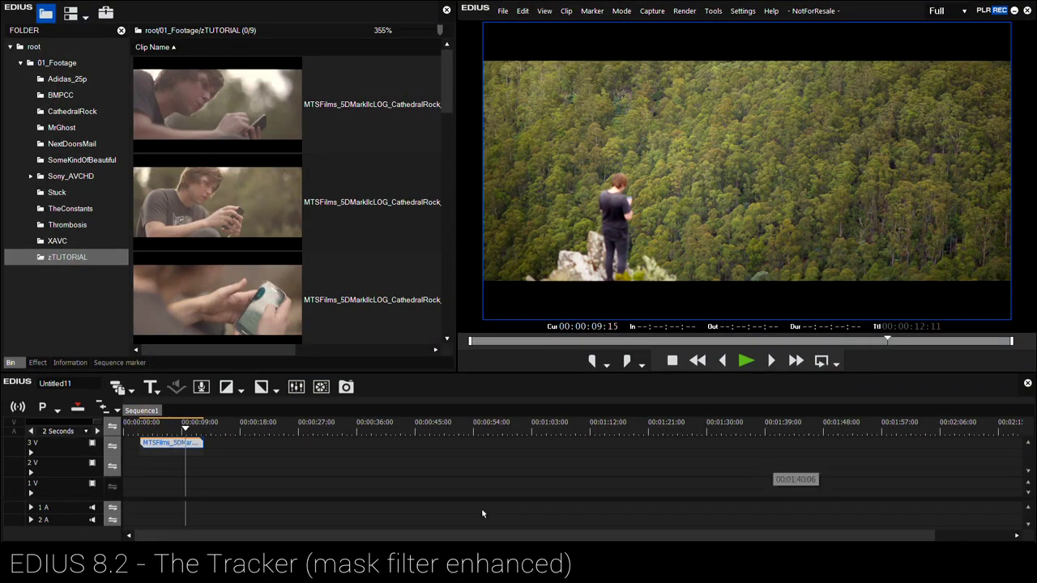
Delete the CathedralRock clip from video track 3 in the timeline.
click(38, 363)
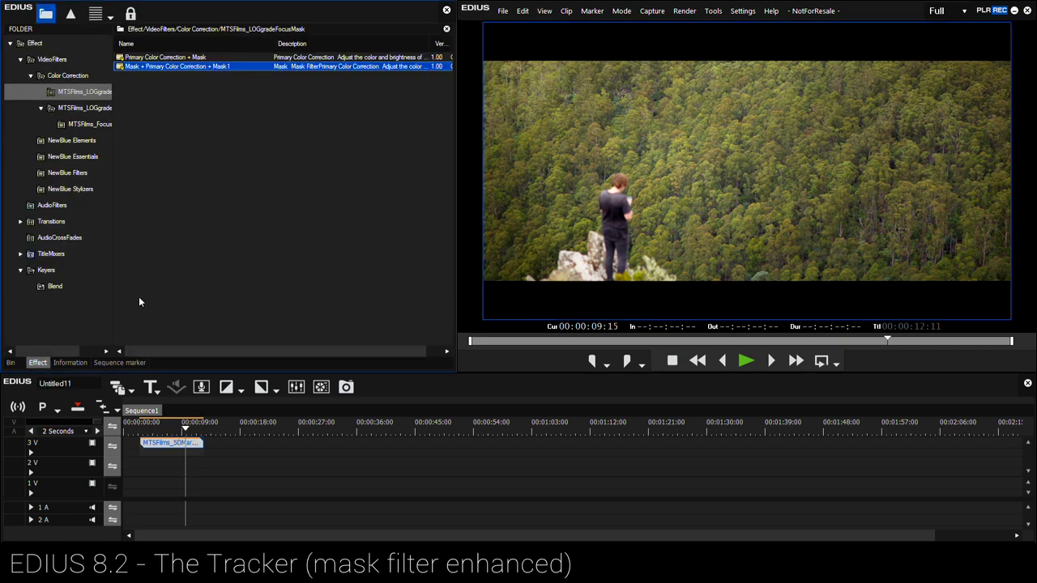
click(170, 445)
key(Delete)
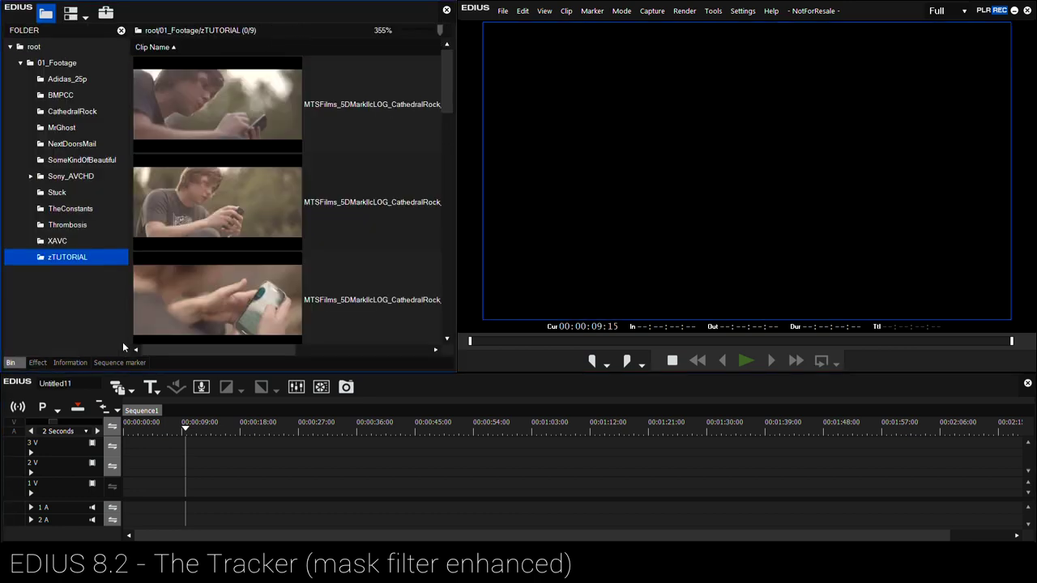
Browse the SomeKindOfBeautiful bin and preview the SomeKindOfBeautiful310554 clip.
click(65, 163)
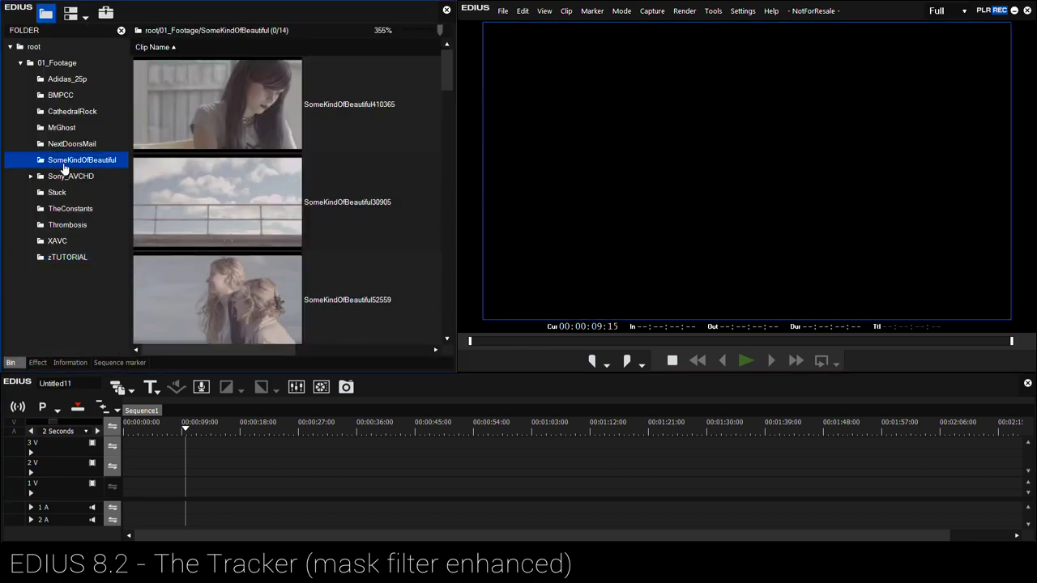
drag(445, 73, 442, 295)
double_click(217, 209)
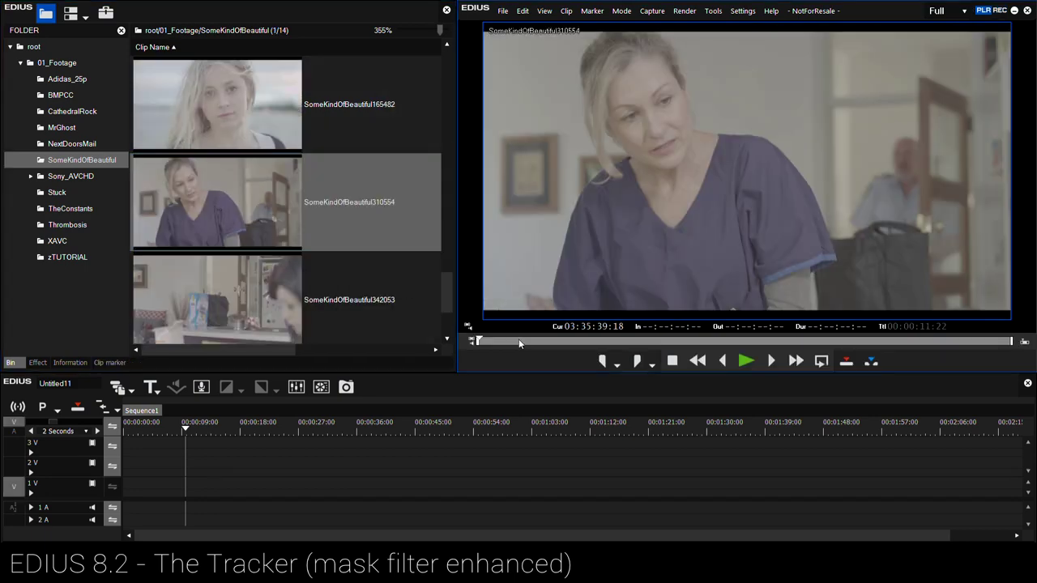
drag(519, 338, 604, 349)
Mark SomeKindOfBeautiful342053 from 03:57:44:12 to 03:57:55:05 and place it at the start of the 1V track.
double_click(423, 338)
key(i)
key(l)
key(l)
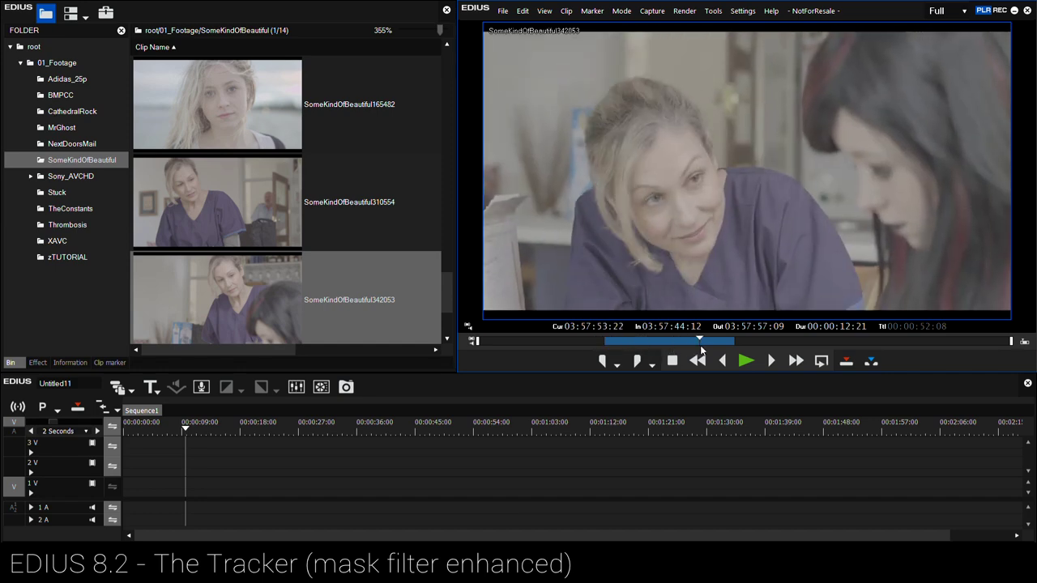
key(o)
drag(707, 237, 126, 485)
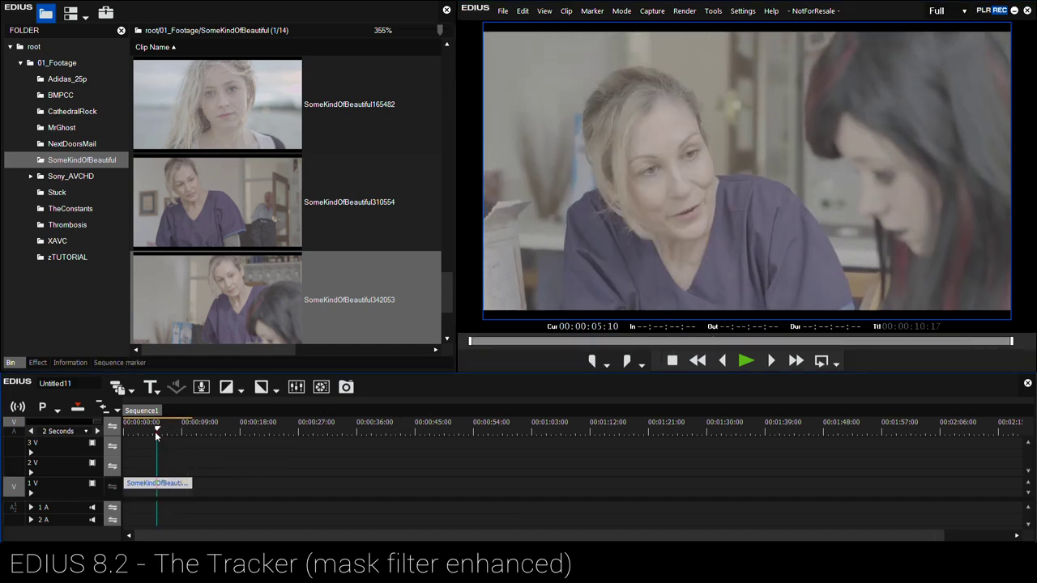
Apply the Mask + Primary Color Correction + Mask1 preset to the SomeKindOfBeautiful342053 clip.
scroll(127, 430, up, 3)
click(37, 362)
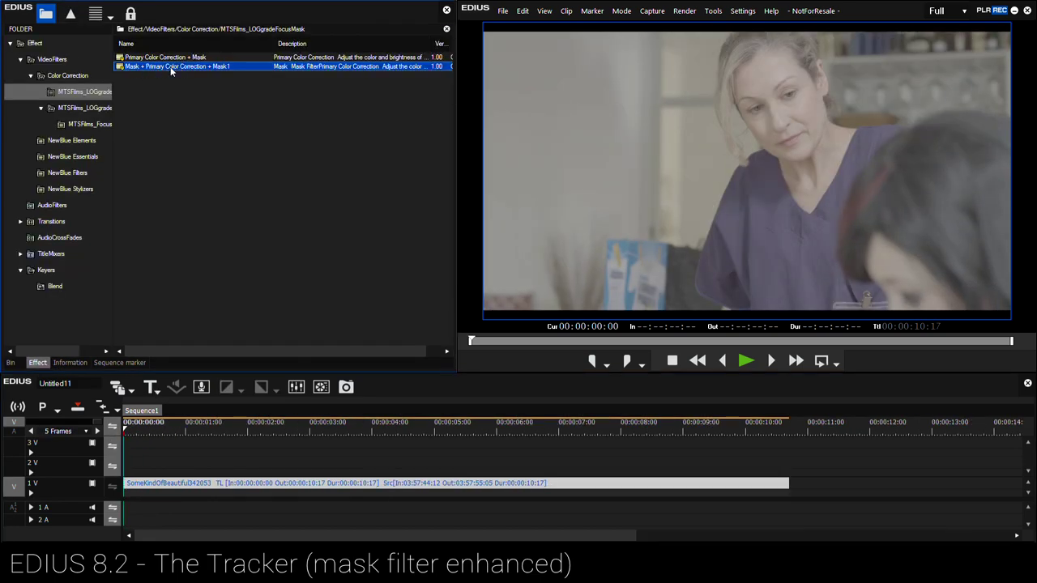
drag(170, 67, 297, 487)
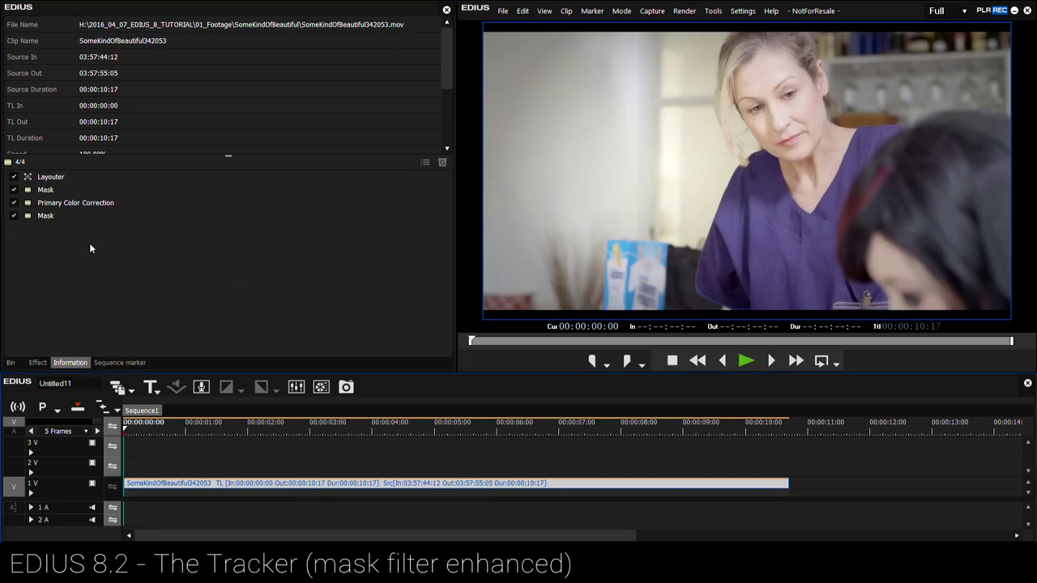
Try to fit the first mask's ellipse to the blonde woman's face, rotated -22.4°, and track it forward.
double_click(52, 192)
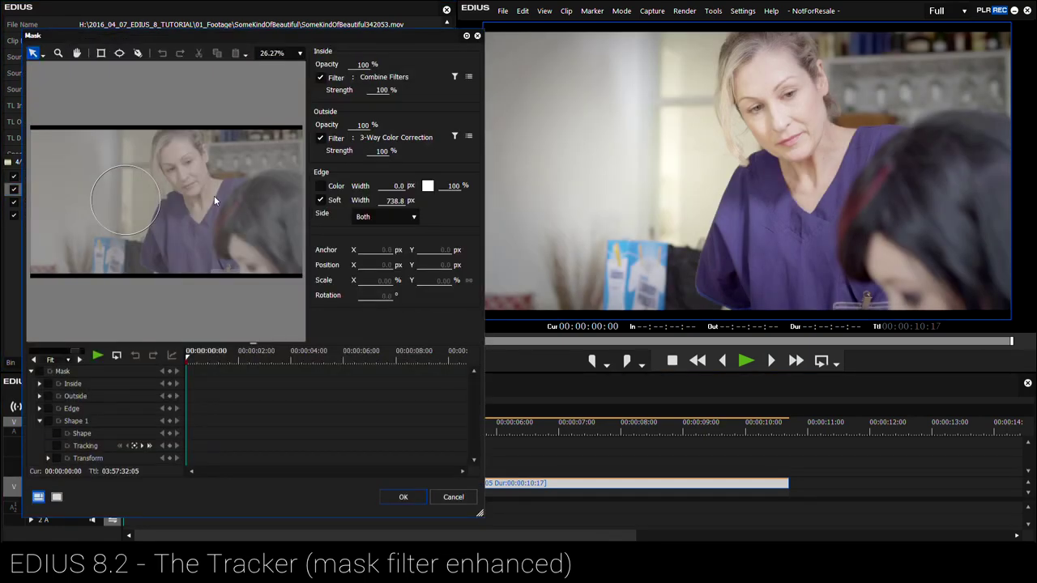
drag(128, 203, 209, 174)
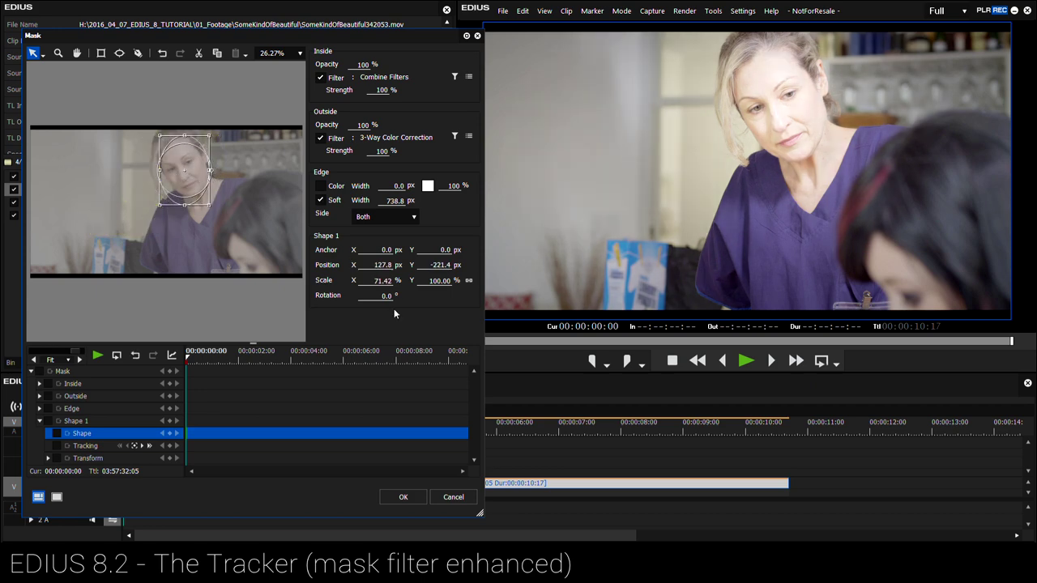
drag(387, 296, 206, 444)
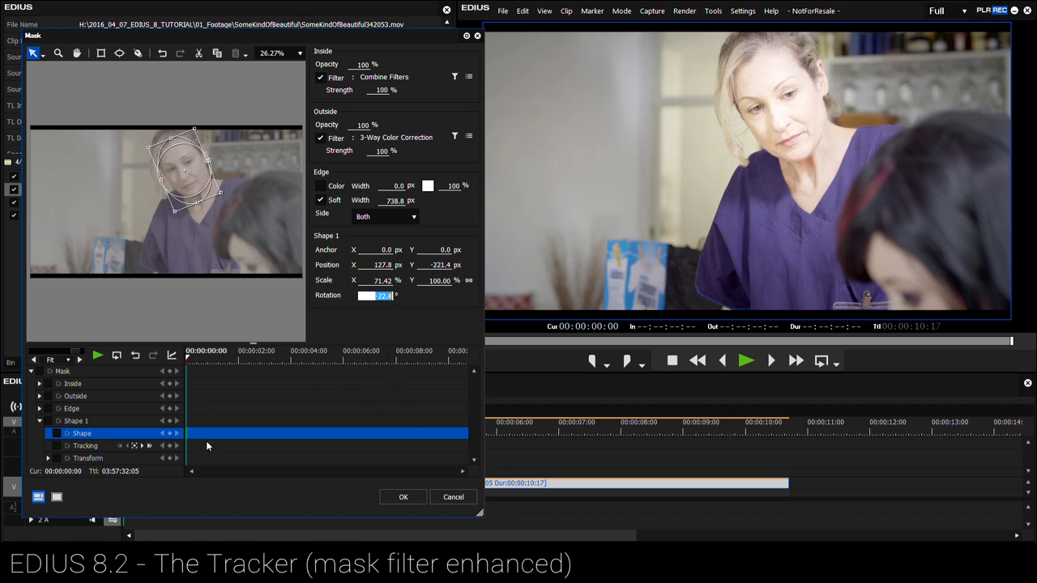
click(149, 445)
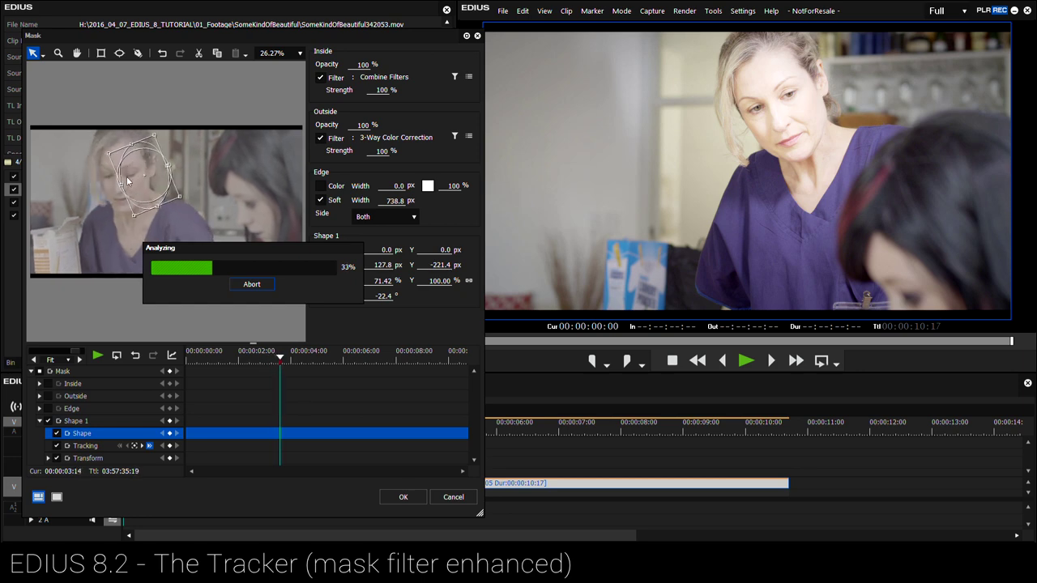
click(252, 284)
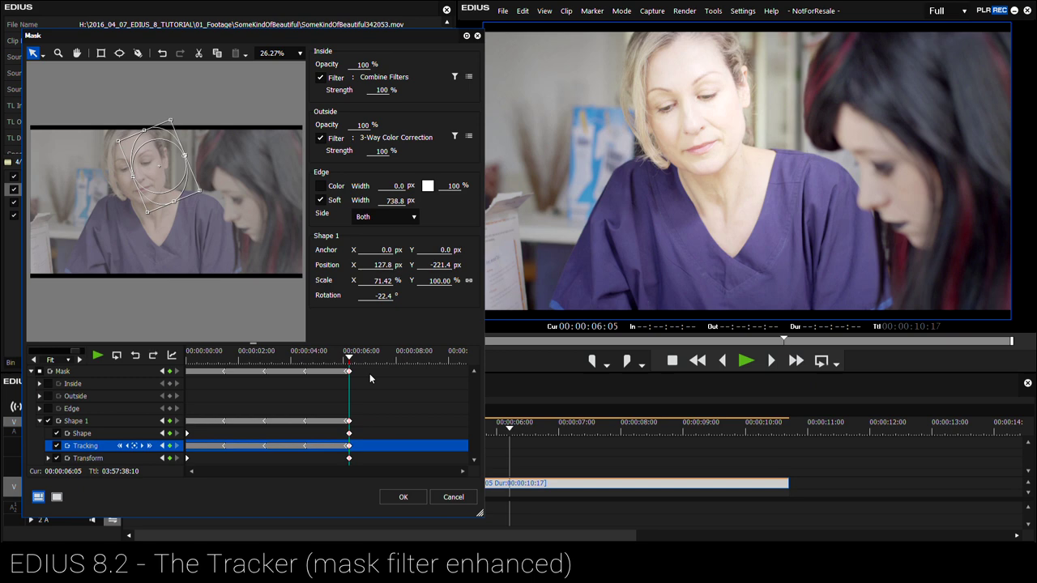
drag(357, 363, 289, 374)
click(453, 496)
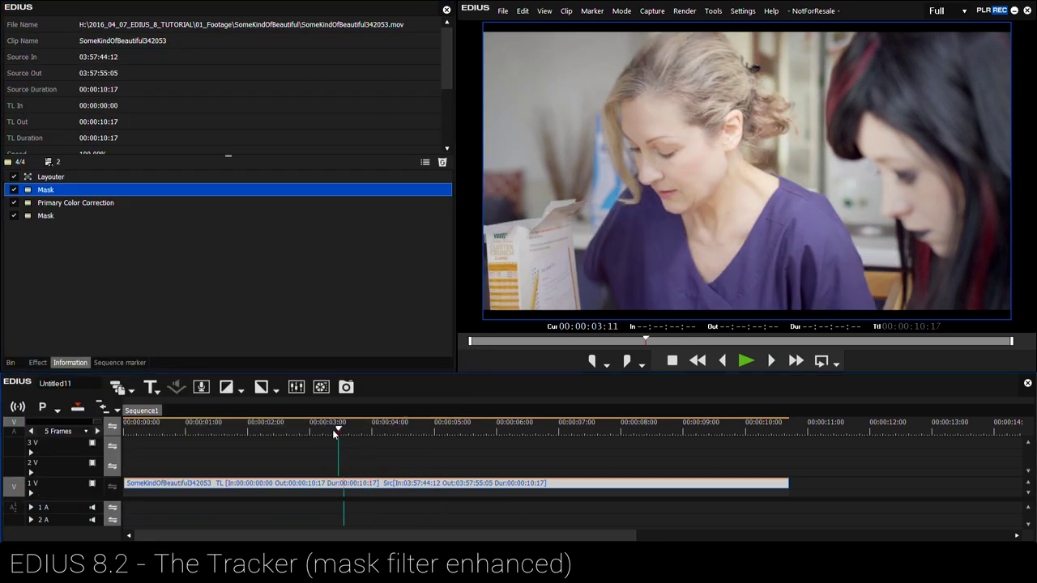
Move to 00:00:02:22 and remove the first Mask filter, above Primary Color Correction, from the clip.
drag(332, 429, 305, 432)
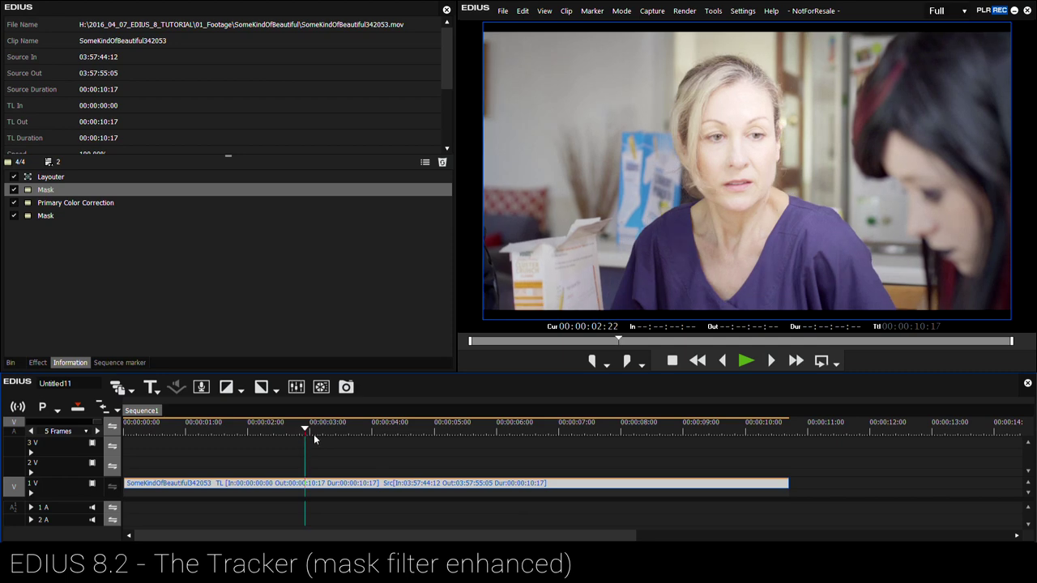
click(45, 191)
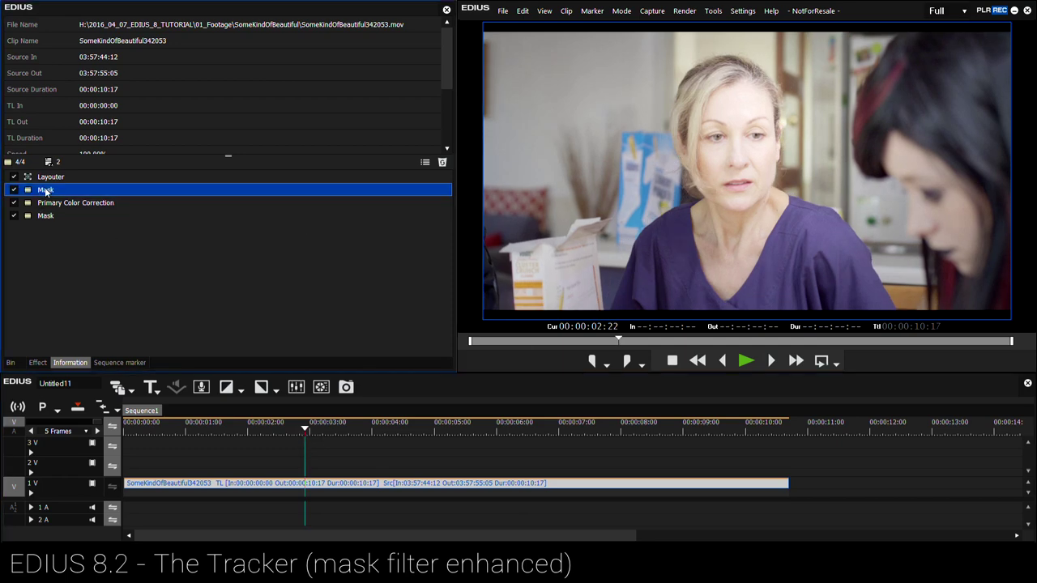
key(Delete)
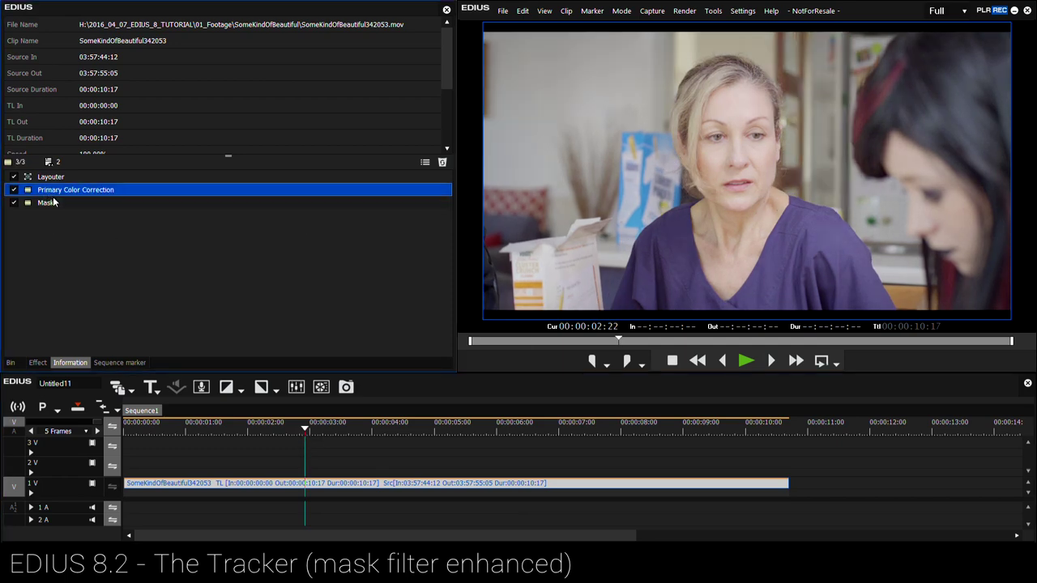
Set Primary Color Correction to exposure -8, saturation 55 and temperature -3, and shift the Y curve's shadow point slightly toward the highlights.
double_click(51, 190)
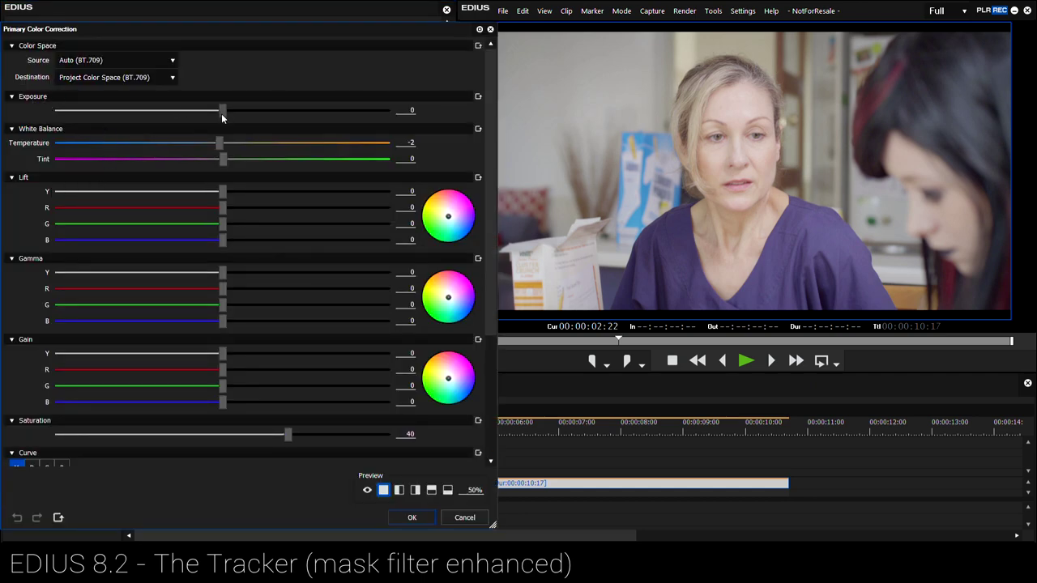
drag(222, 118, 208, 118)
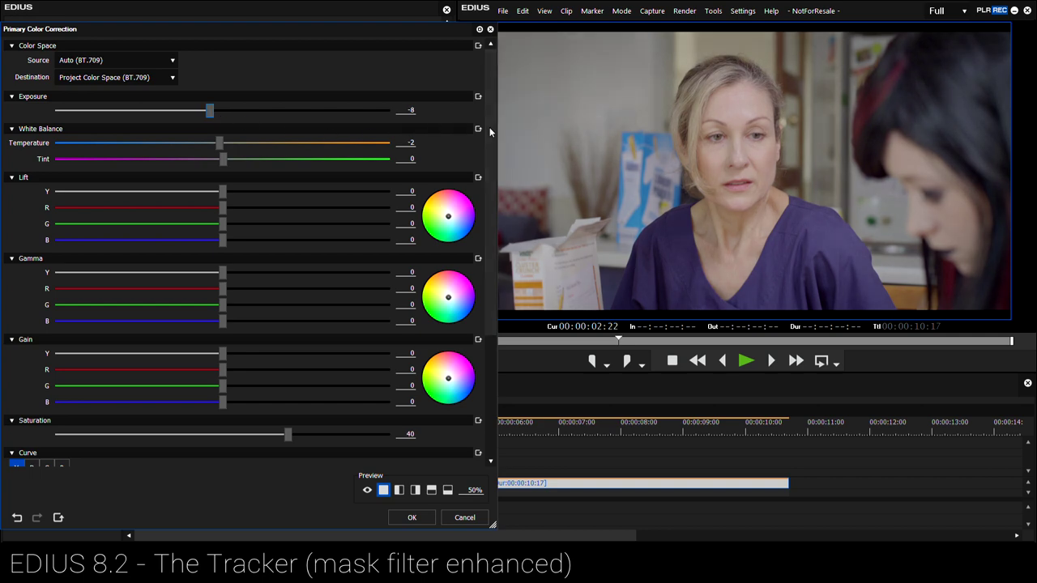
drag(491, 166, 500, 285)
drag(39, 442, 46, 444)
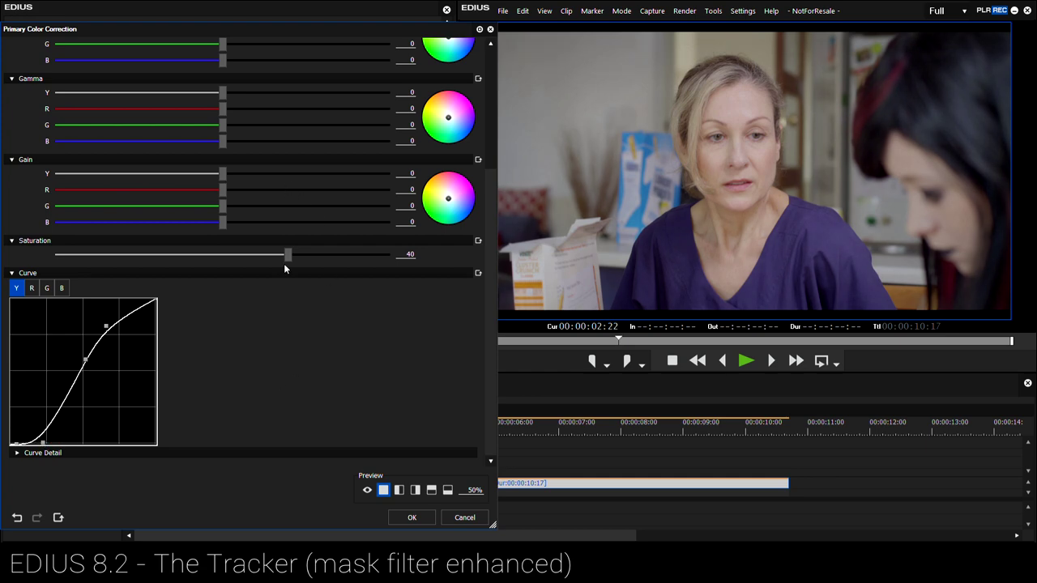
drag(284, 264, 309, 259)
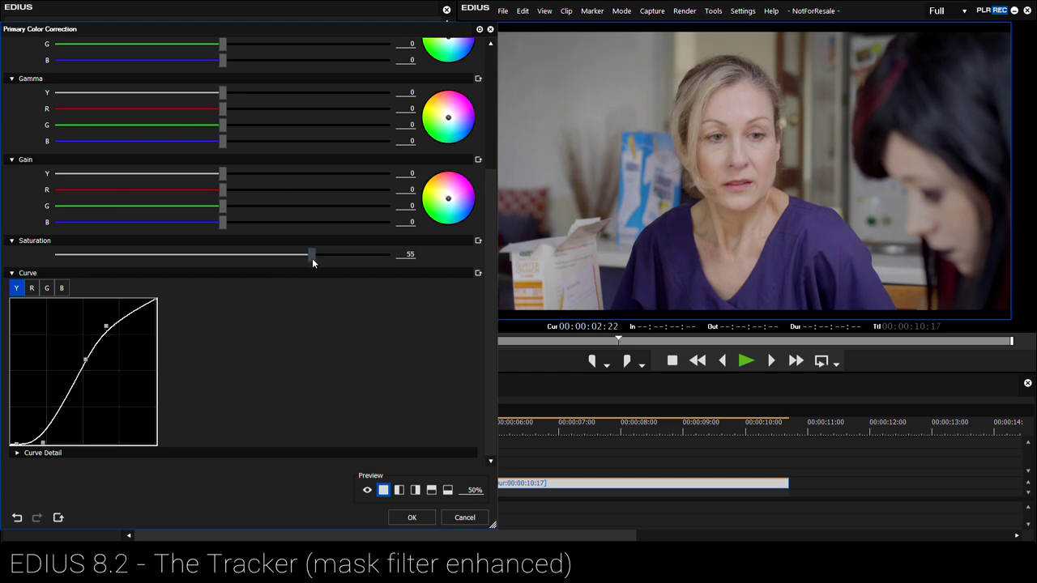
drag(488, 286, 496, 124)
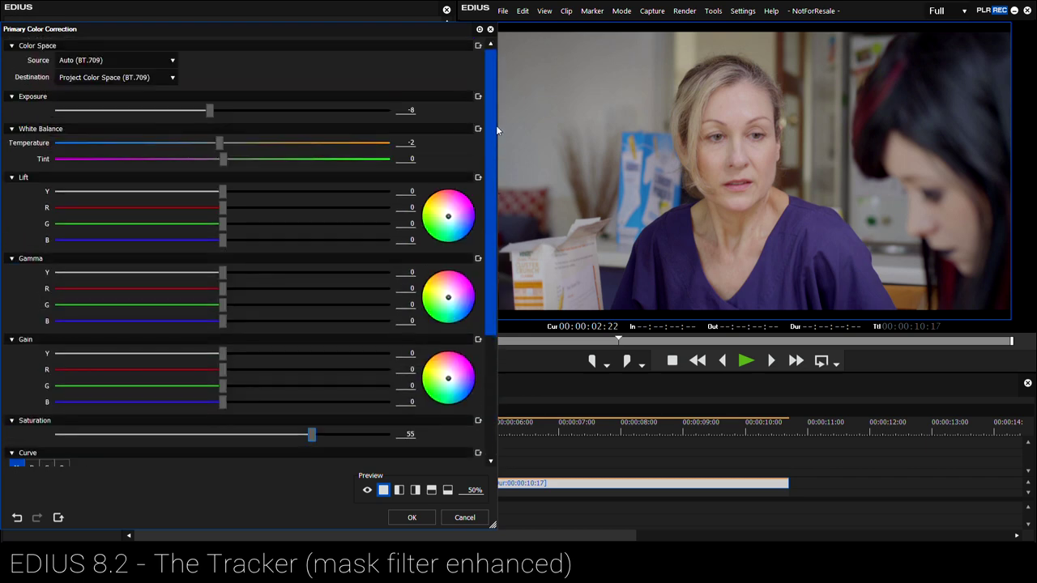
drag(218, 146, 216, 146)
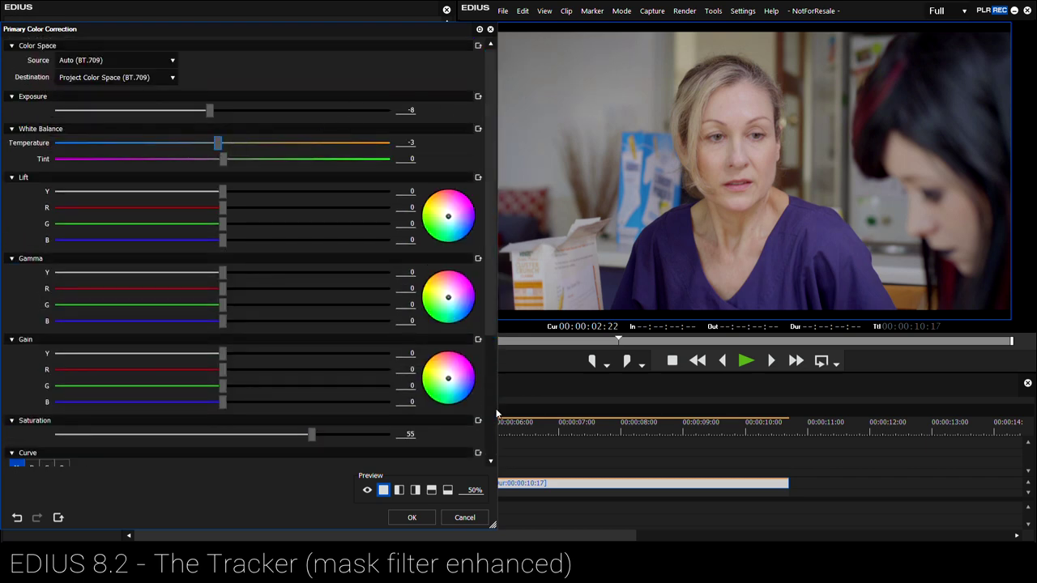
click(414, 510)
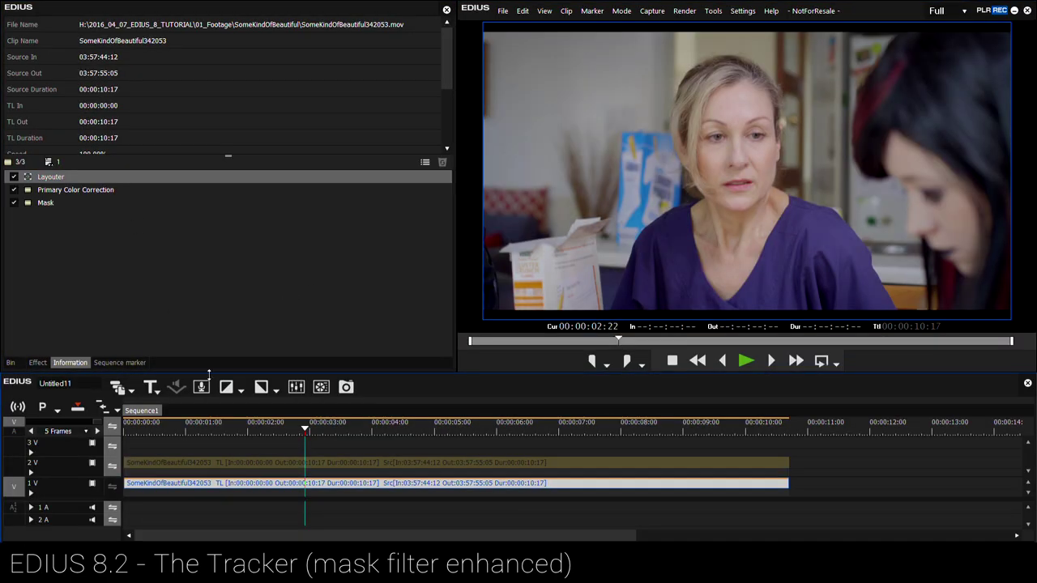
Delete the remaining Mask filter from the 1V clip and remove the clip copy on the 2V track.
click(47, 204)
key(Delete)
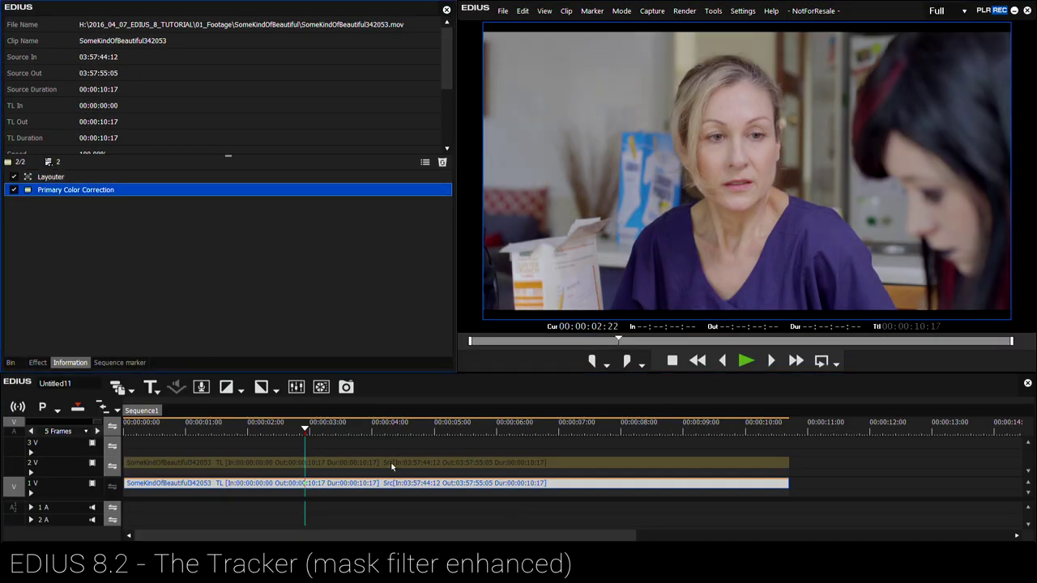
click(392, 466)
Apply a fresh Mask video filter to the 1V clip, with the playhead at 00:00:02:20.
mouse_move(304, 462)
mouse_down()
mouse_move(197, 462)
mouse_move(686, 465)
mouse_move(300, 454)
mouse_up()
click(37, 362)
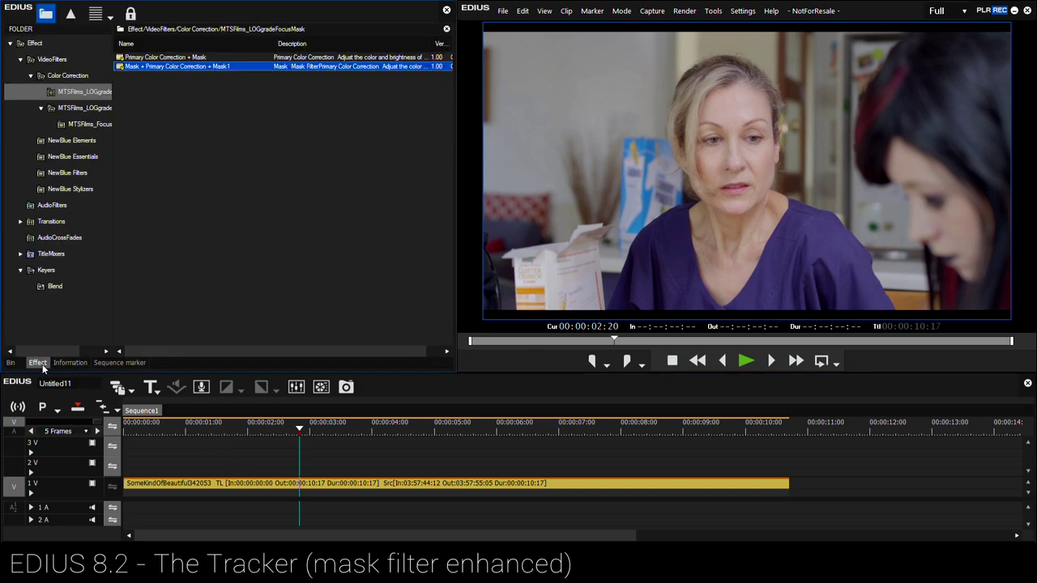
click(52, 60)
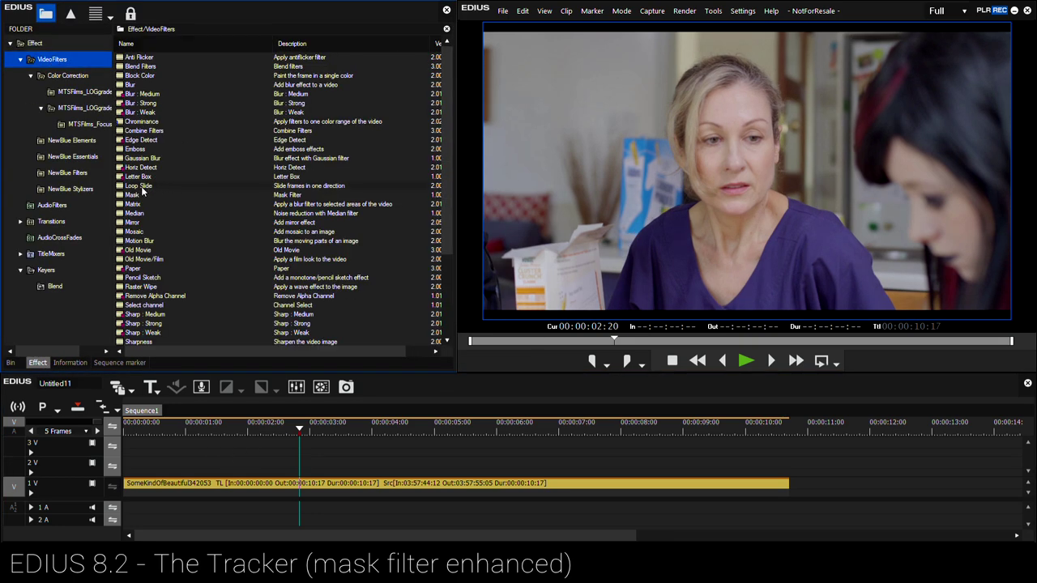
drag(141, 191, 301, 491)
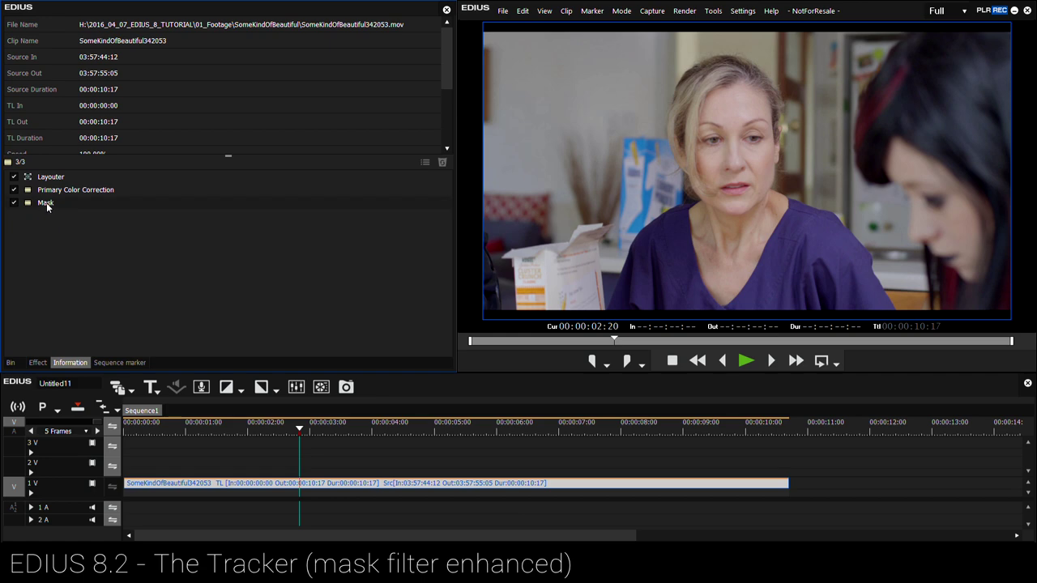
Draw an elliptical mask around the blonde woman's head, scaled to 120.80% and positioned at about X -49.5, Y -100.9 px.
double_click(46, 203)
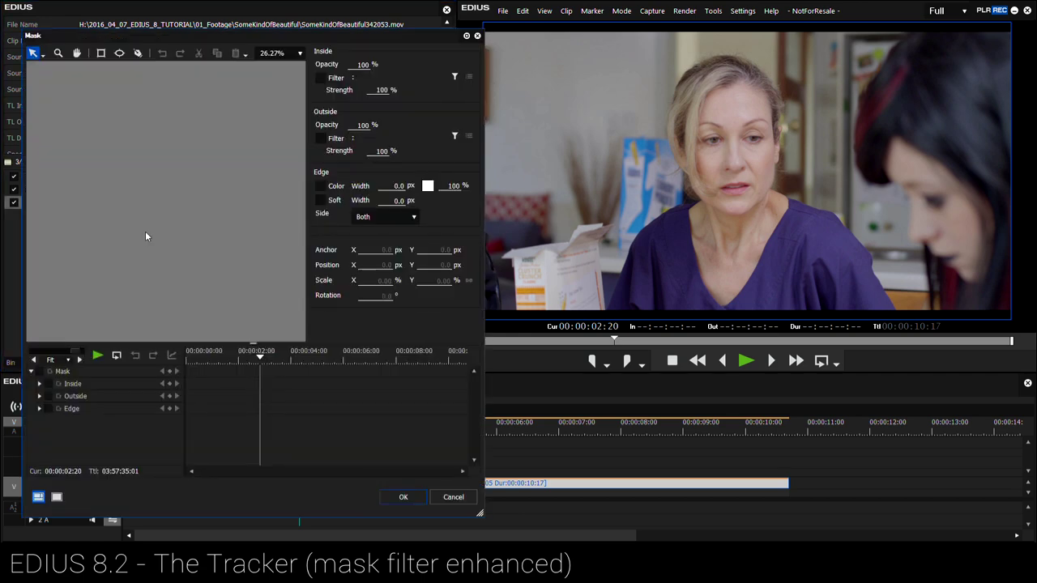
click(119, 52)
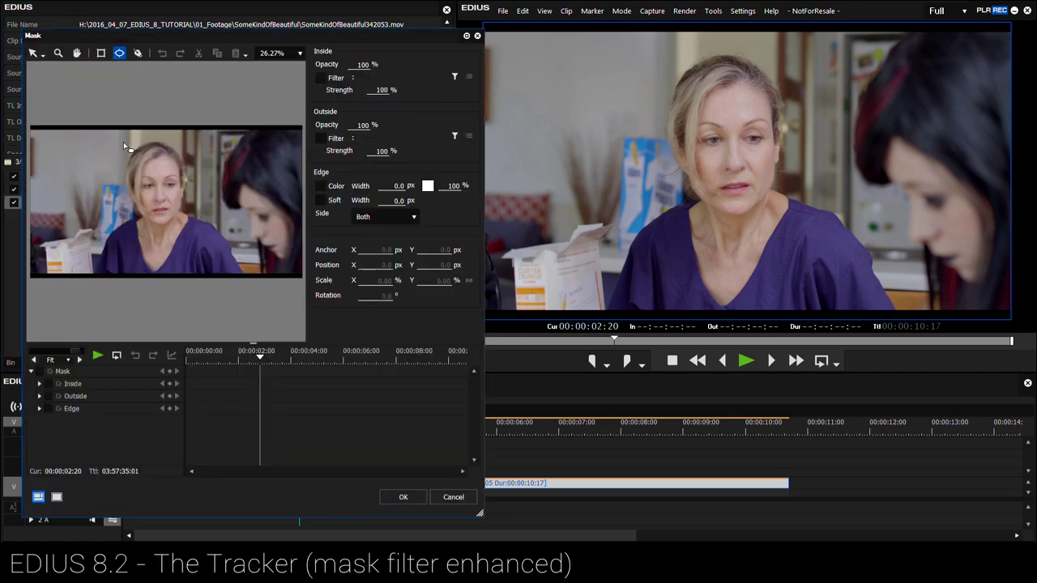
mouse_move(123, 146)
mouse_down()
mouse_move(189, 217)
mouse_move(191, 240)
mouse_up()
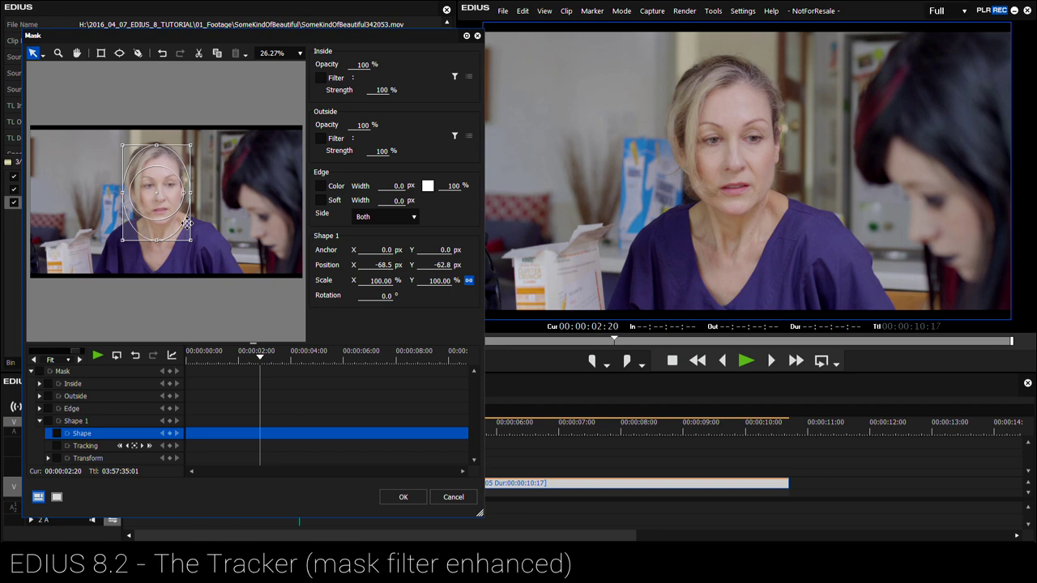
drag(190, 147, 198, 136)
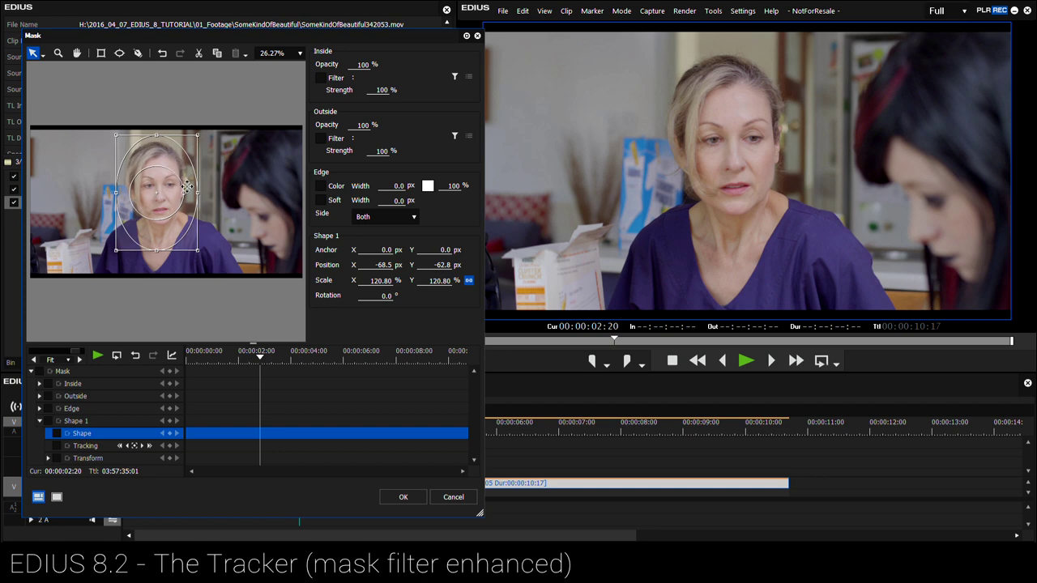
drag(188, 175, 157, 201)
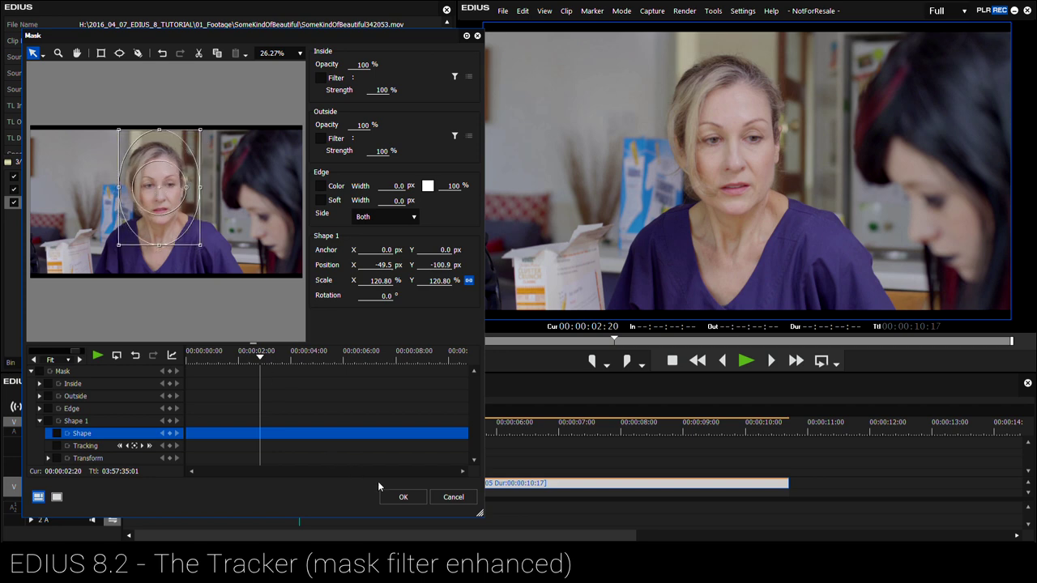
click(403, 496)
Reopen the Mask filter, shrink the ellipse to 57.06% at about X -137.0, Y -188.4 px, and track it forward from 00:00:02:20.
click(63, 190)
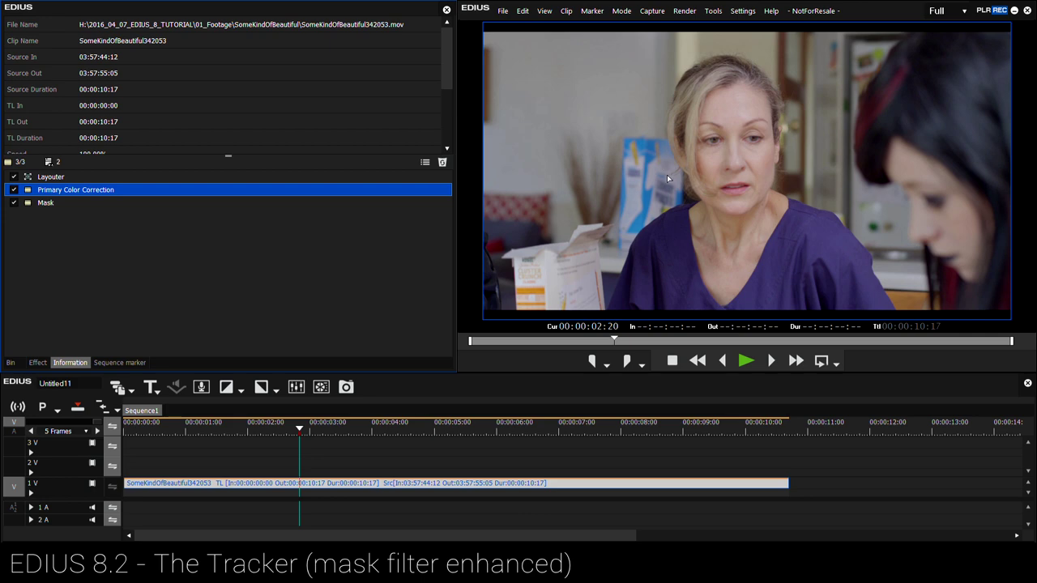
double_click(50, 203)
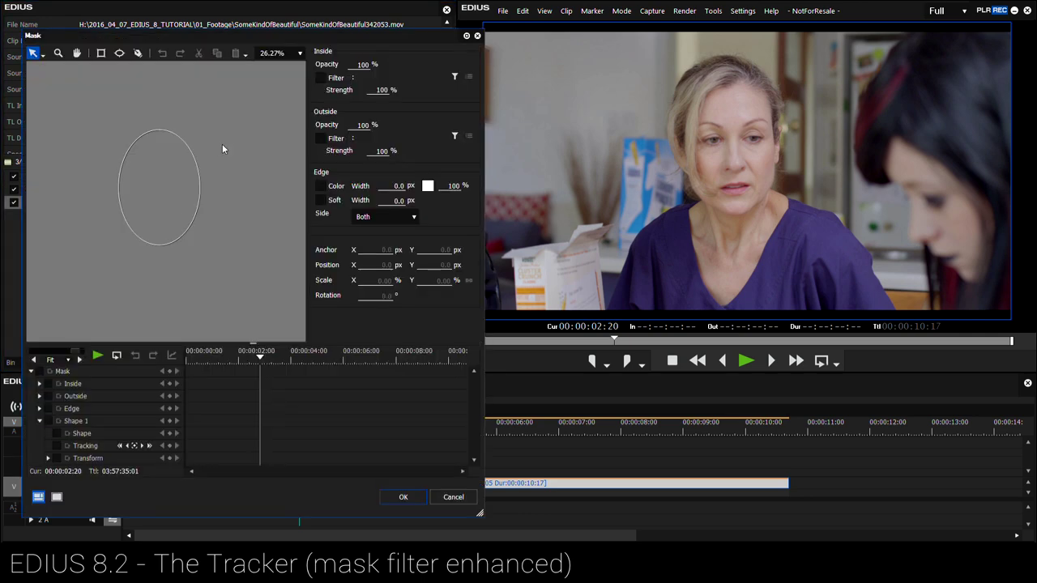
click(152, 195)
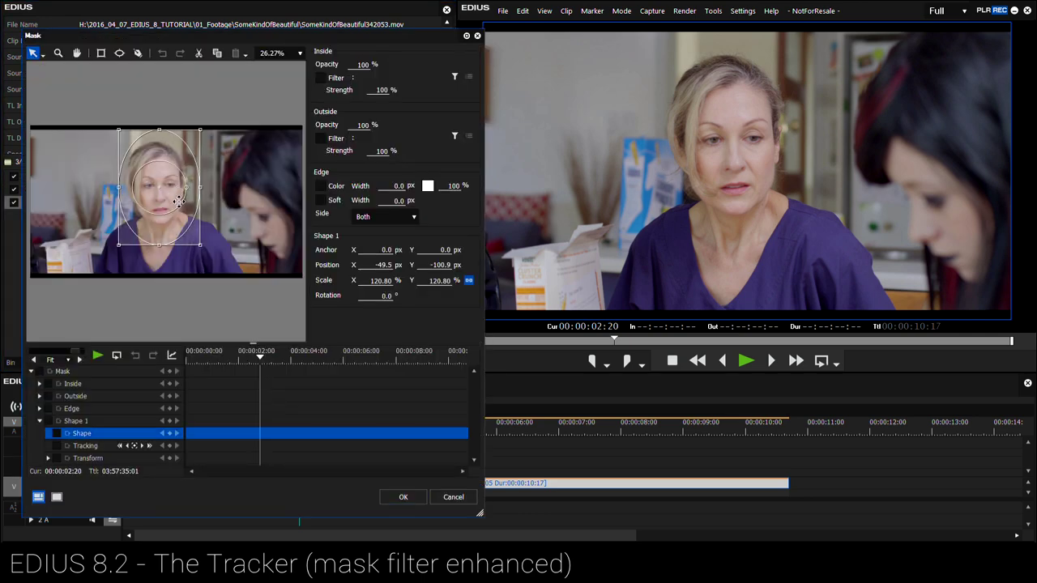
drag(151, 167, 170, 173)
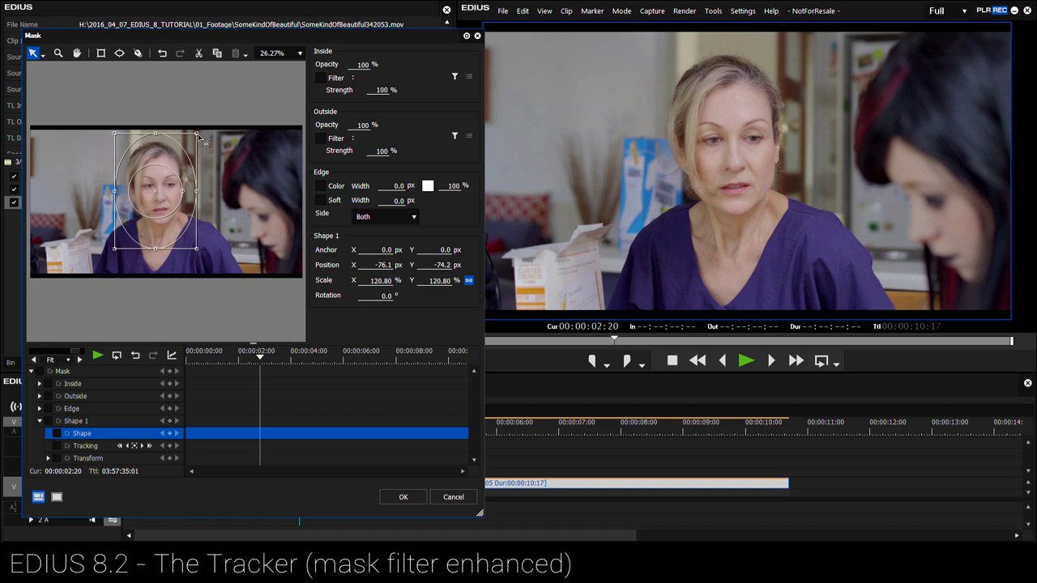
drag(202, 141, 157, 195)
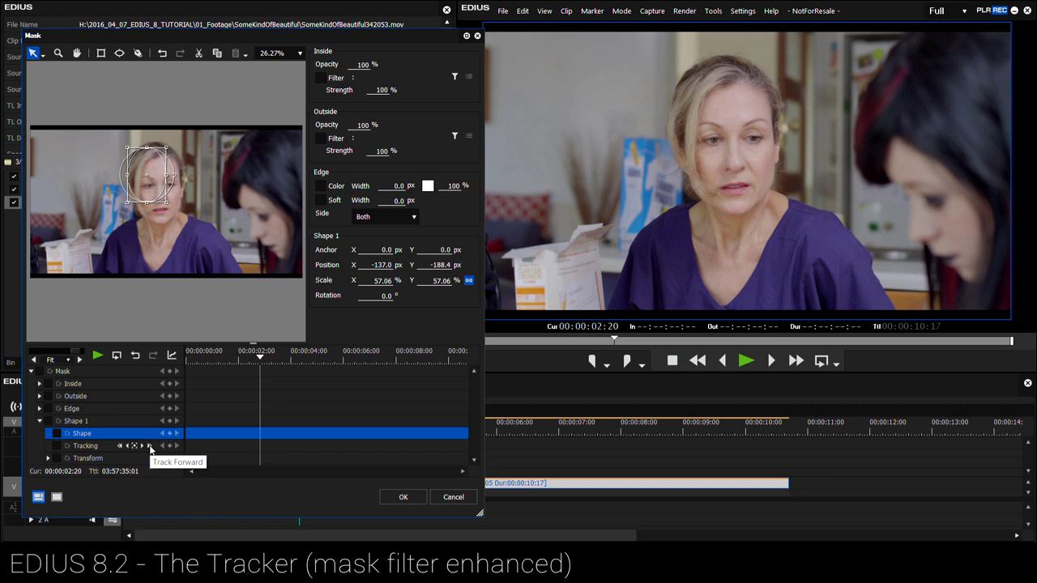
click(150, 448)
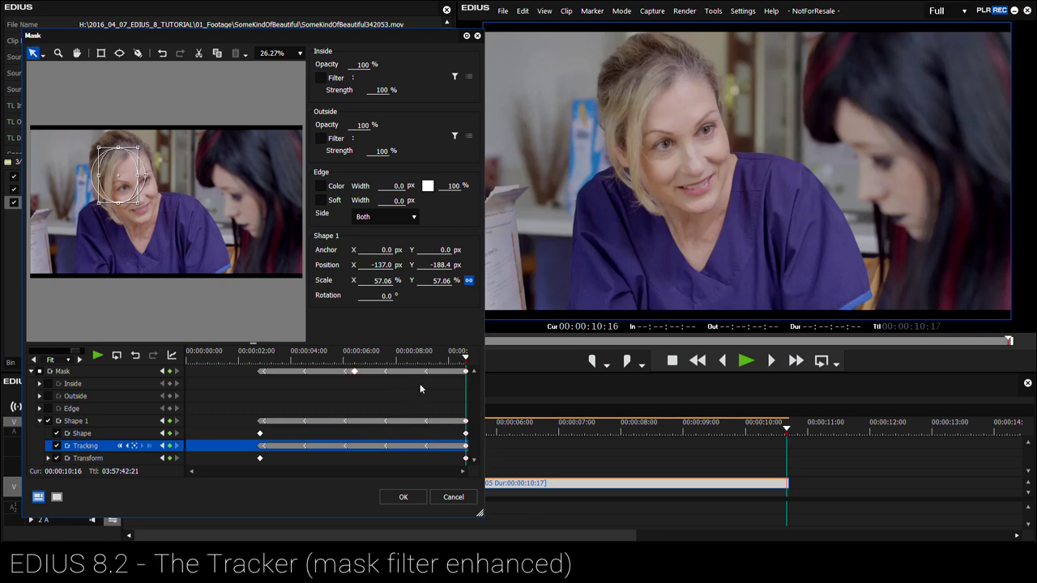
Enlarge the mask ellipse to 109.11% around the woman's head at the clip's first frame and track it forward.
drag(415, 357, 183, 366)
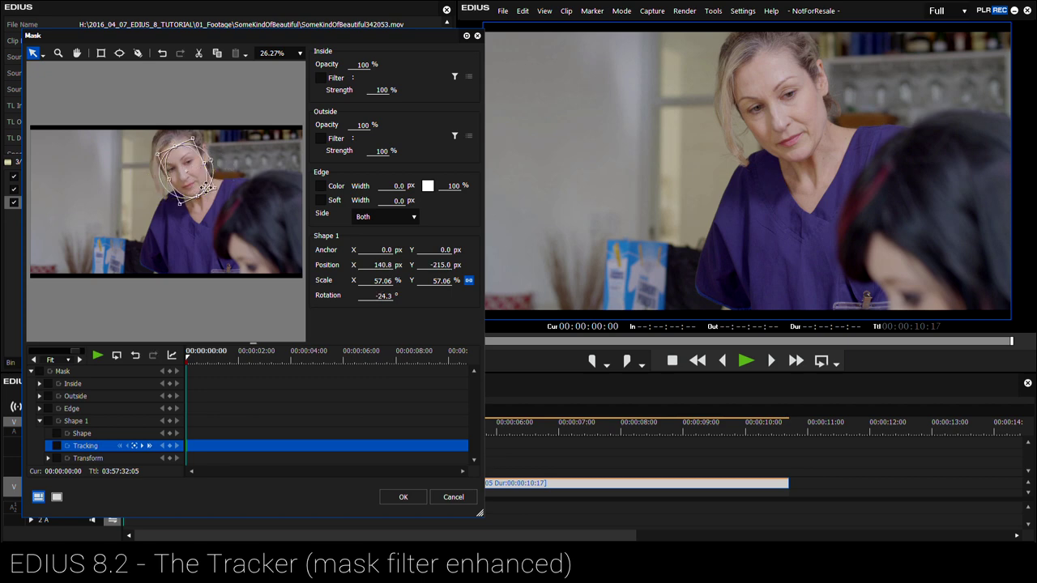
mouse_move(202, 213)
mouse_down()
mouse_move(207, 221)
mouse_move(204, 211)
mouse_up()
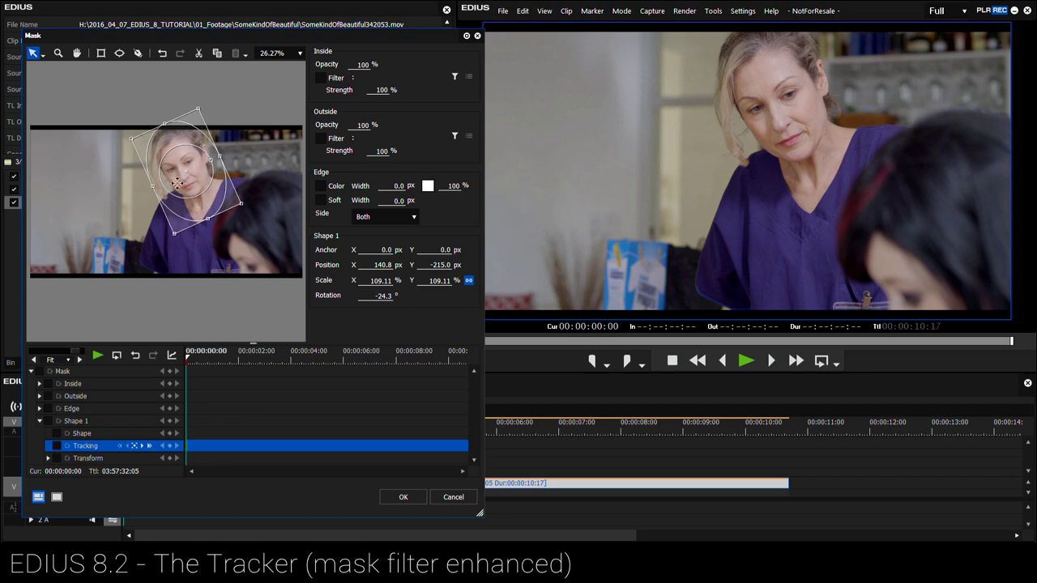
click(149, 446)
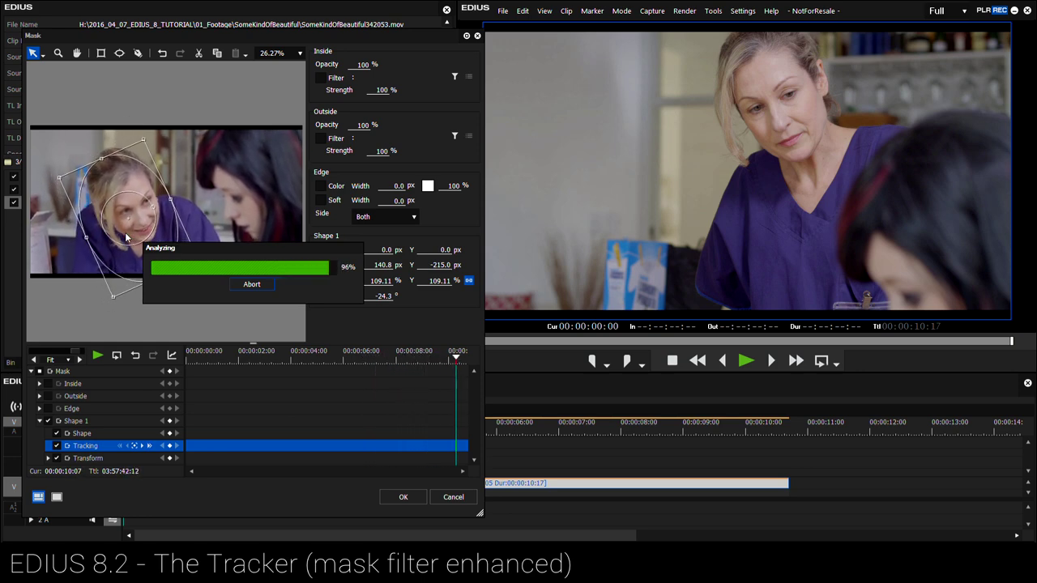
At 00:00:03:01, fit the ellipse around the head at about X -64.7, Y -89.4 px, rotation -3.0°, and limit tracking to position only.
drag(392, 367, 266, 365)
click(282, 366)
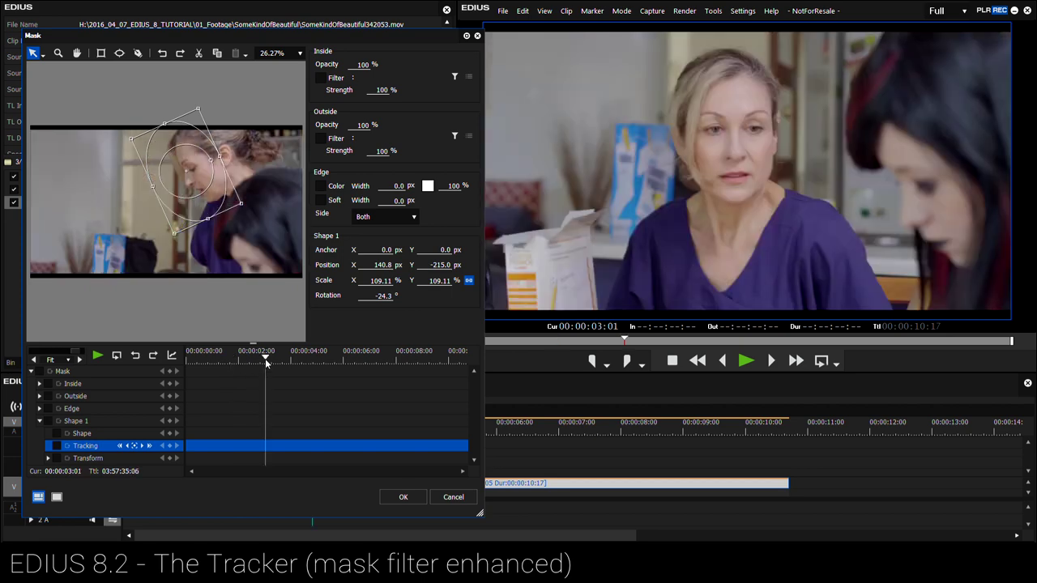
drag(206, 160, 184, 187)
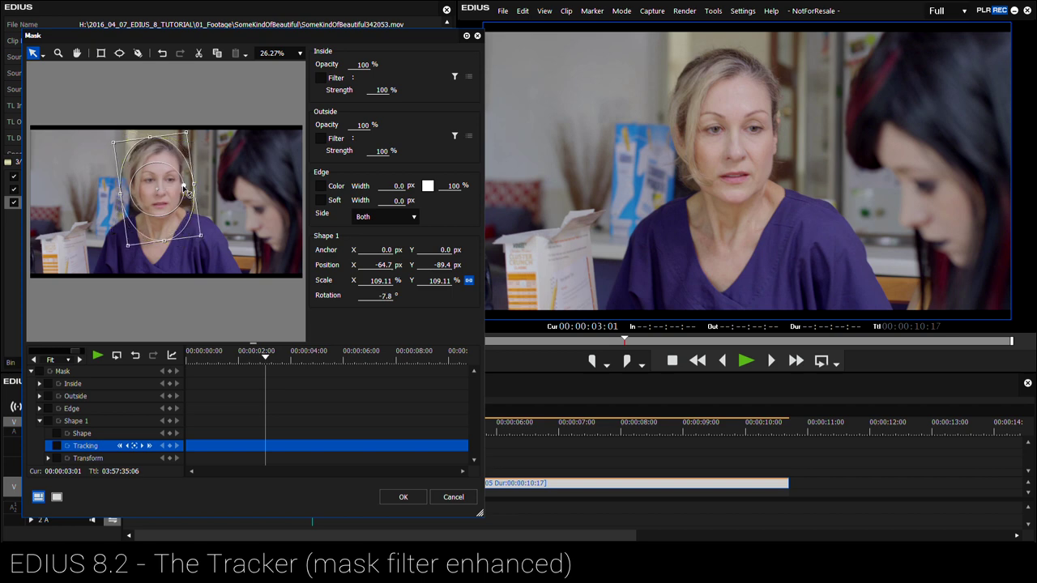
click(135, 447)
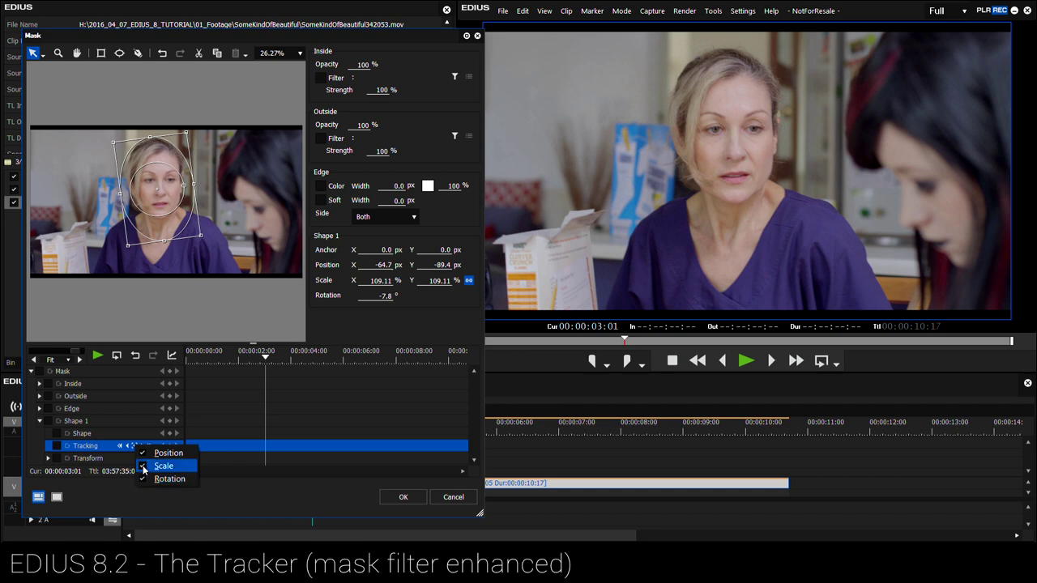
click(144, 468)
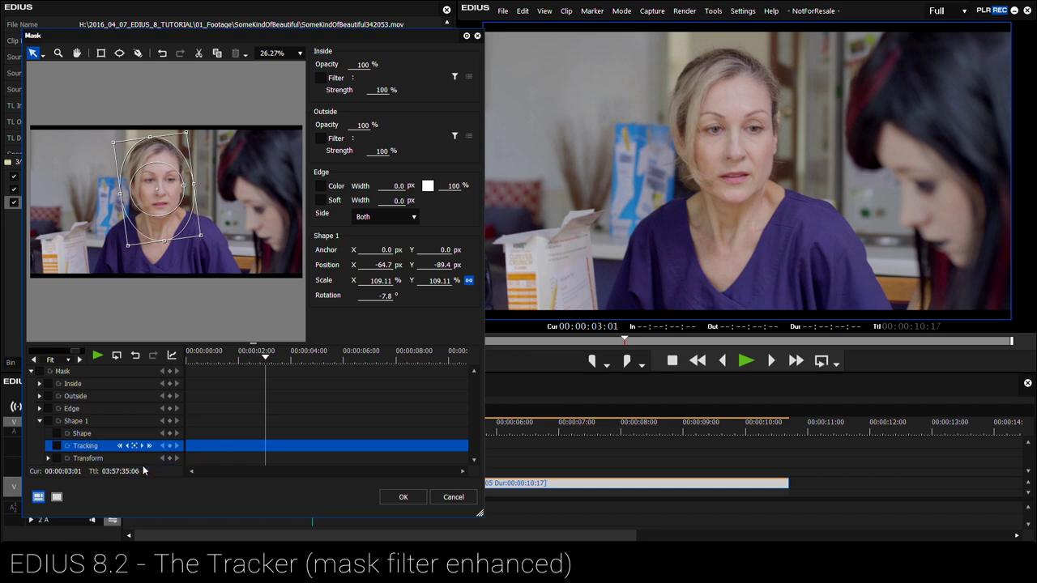
drag(183, 185, 186, 186)
click(134, 445)
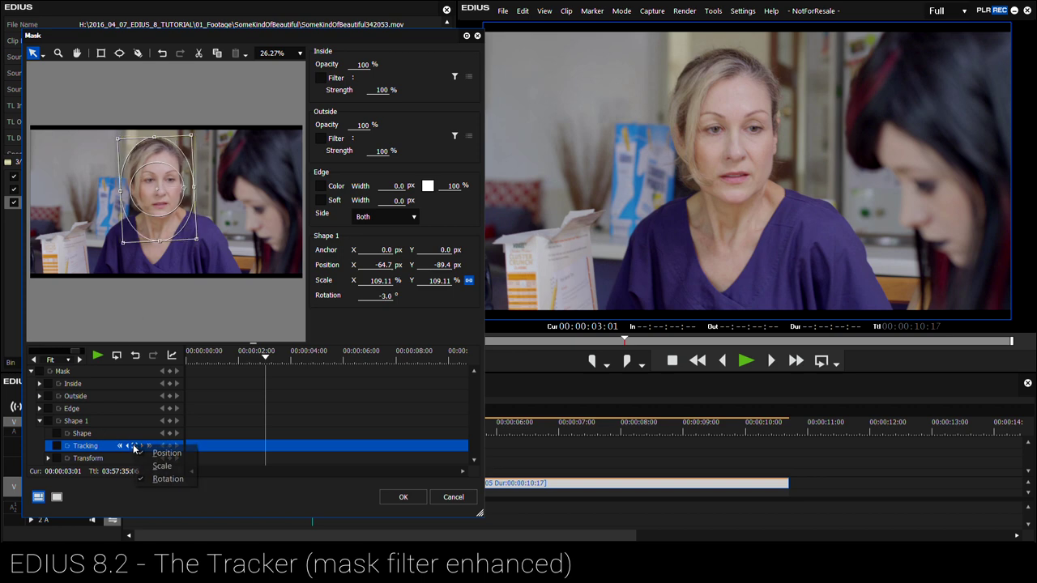
click(161, 478)
Track the mask forward from 00:00:03:01 to the clip's end, and backward from the same frame to the clip's start.
click(148, 445)
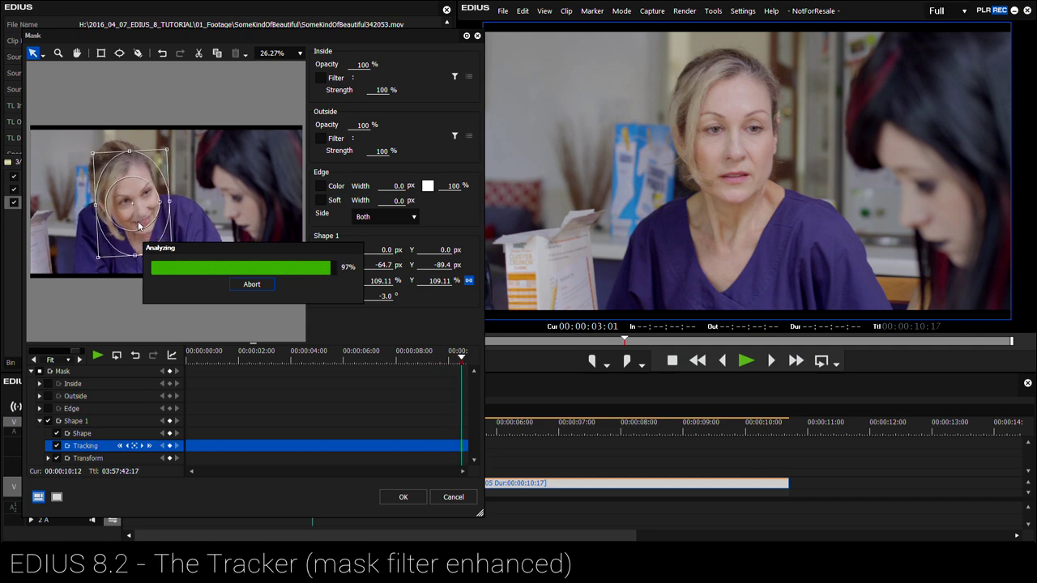
click(265, 357)
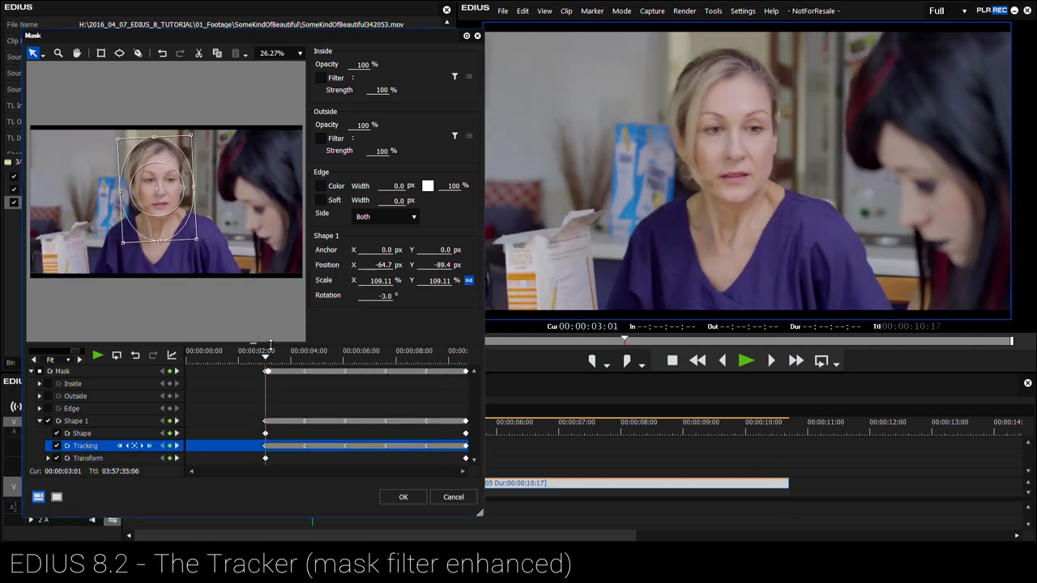
click(119, 447)
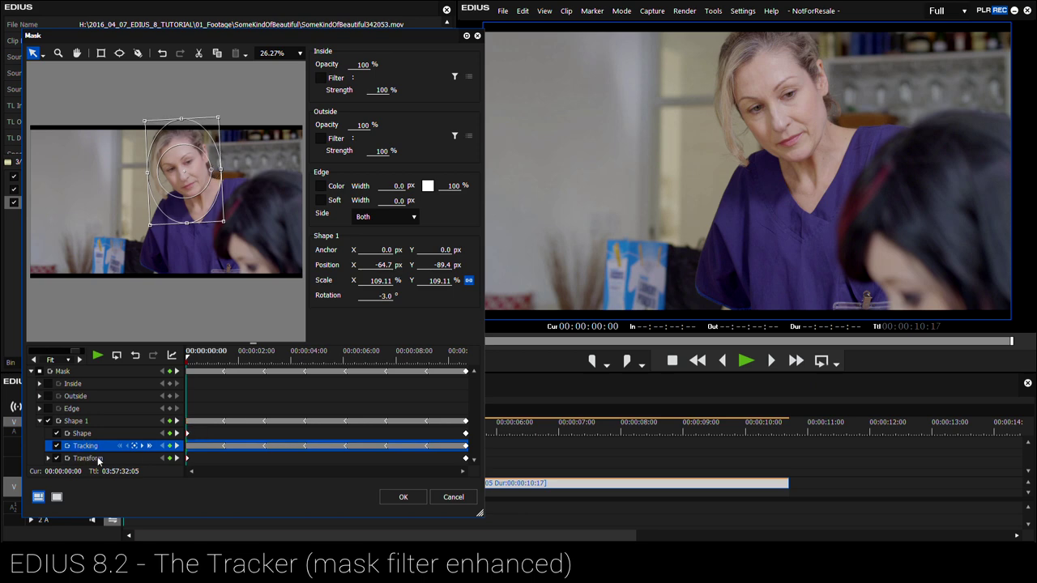
Set the mask's first-frame scale to 94.37% and rotation to -21.1°, and reposition it at 00:00:01:10 to about X 20.3, Y -142.2 px.
drag(217, 119, 213, 125)
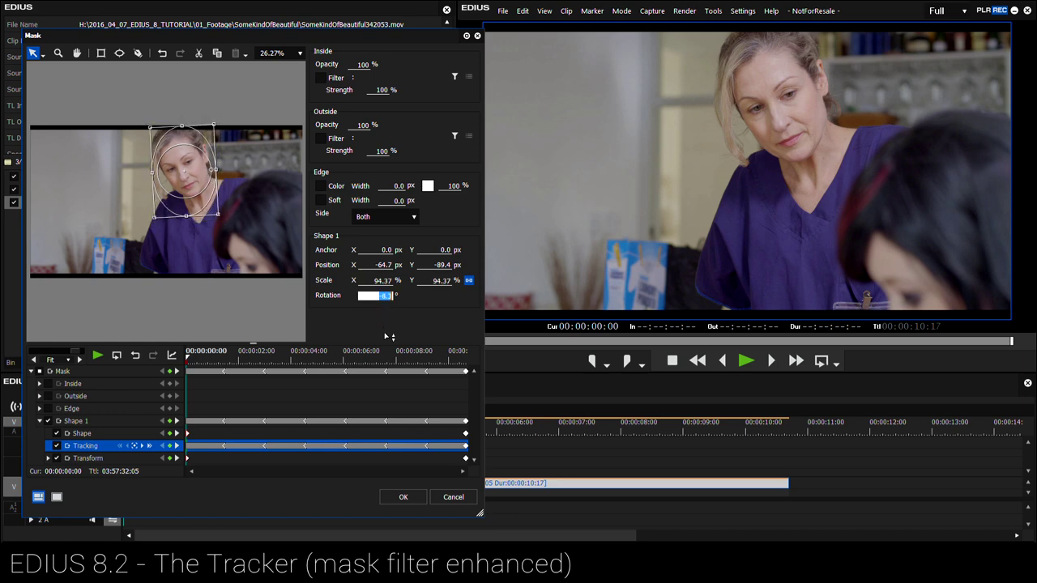
drag(388, 336, 416, 388)
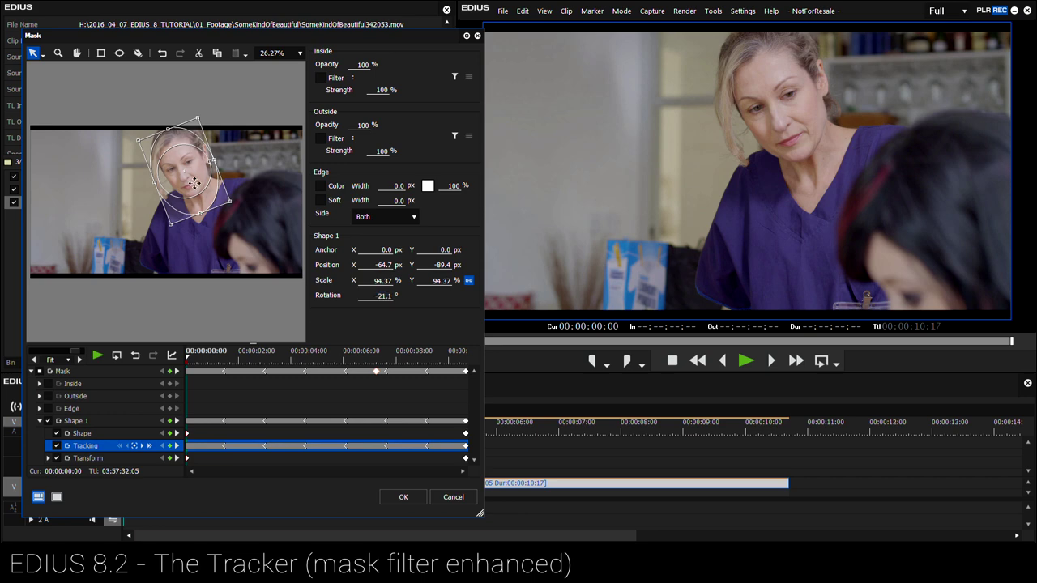
drag(194, 183, 197, 182)
drag(198, 359, 223, 363)
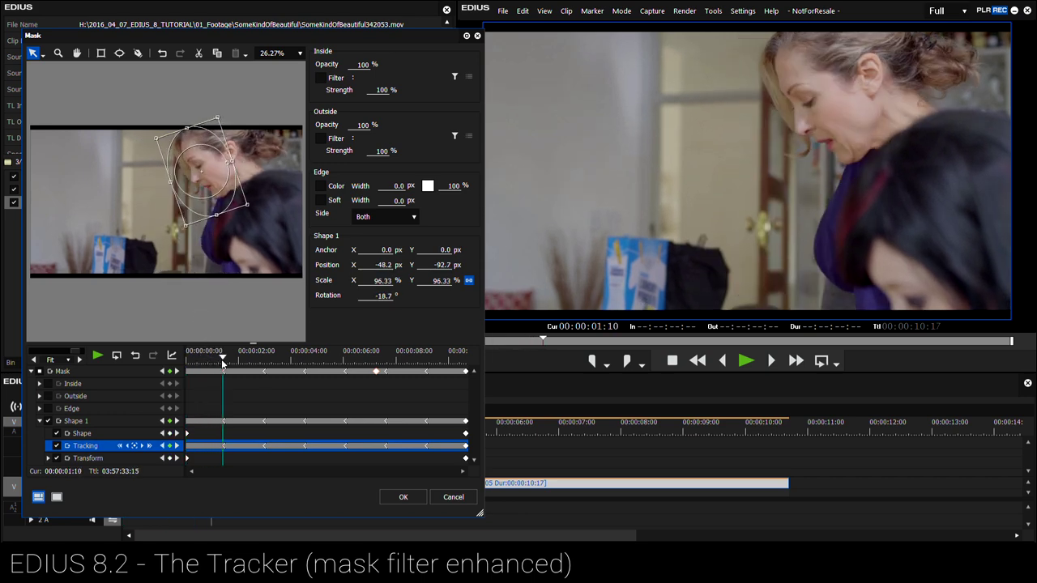
drag(203, 176, 212, 164)
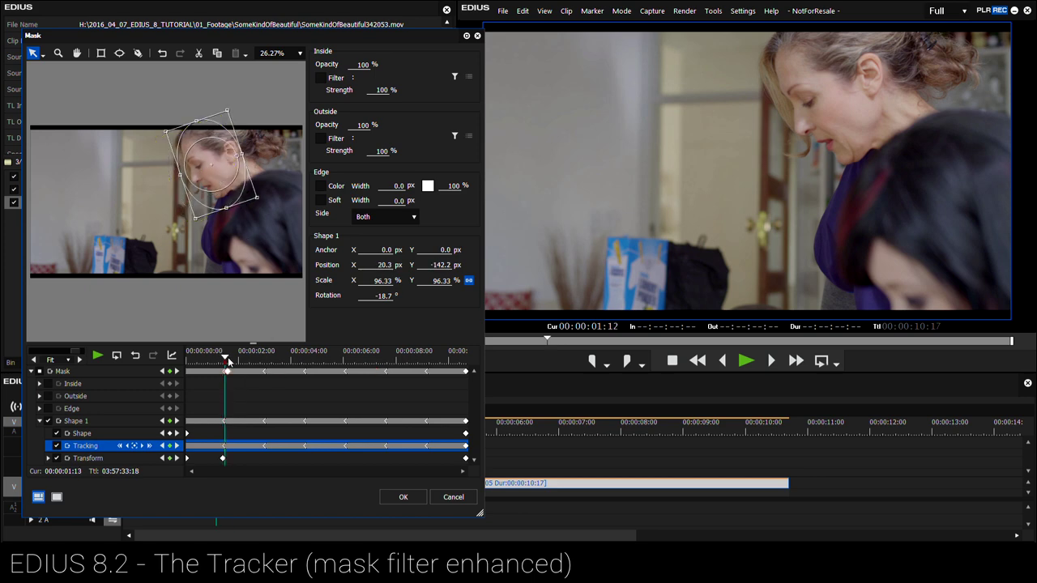
Keyframe the mask at 00:00:02:17 (X -48.7, Y -93.0 px, rotation about -4°) and 00:00:04:04 (X 28.3, Y -119.0 px, rotation about -14°).
drag(228, 356, 254, 360)
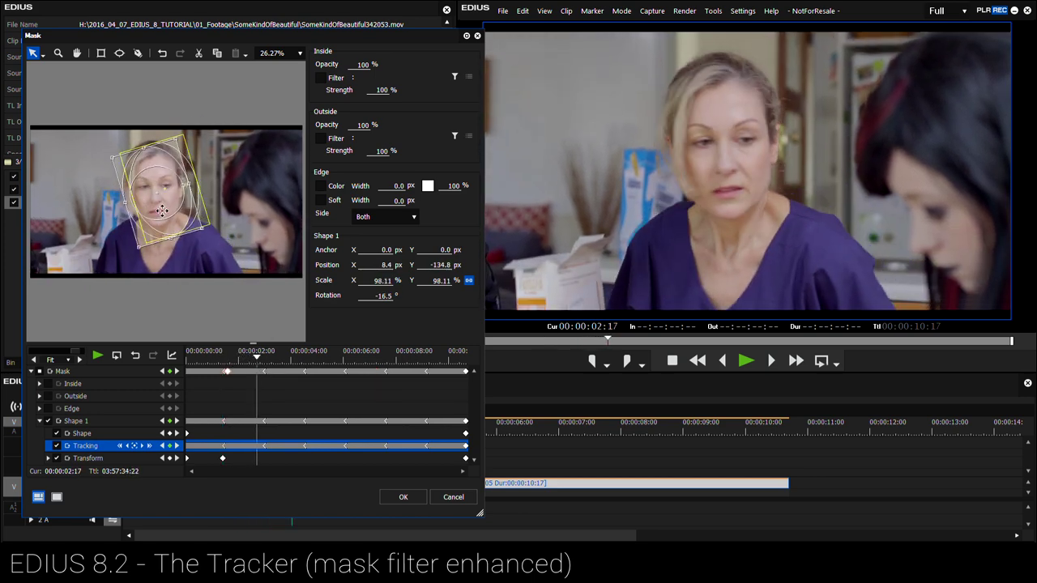
drag(380, 295, 373, 232)
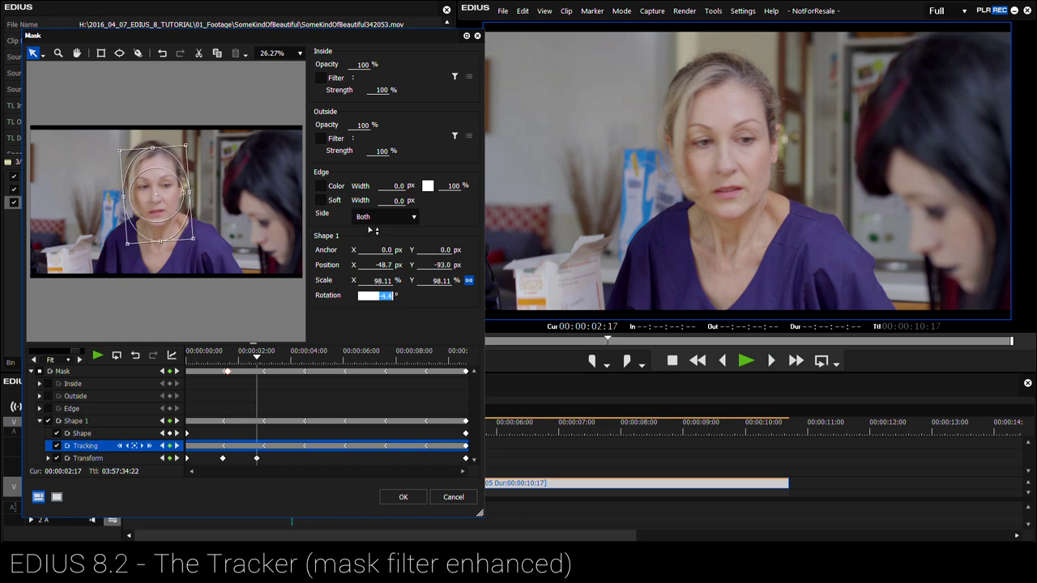
drag(276, 365, 295, 366)
drag(128, 204, 144, 199)
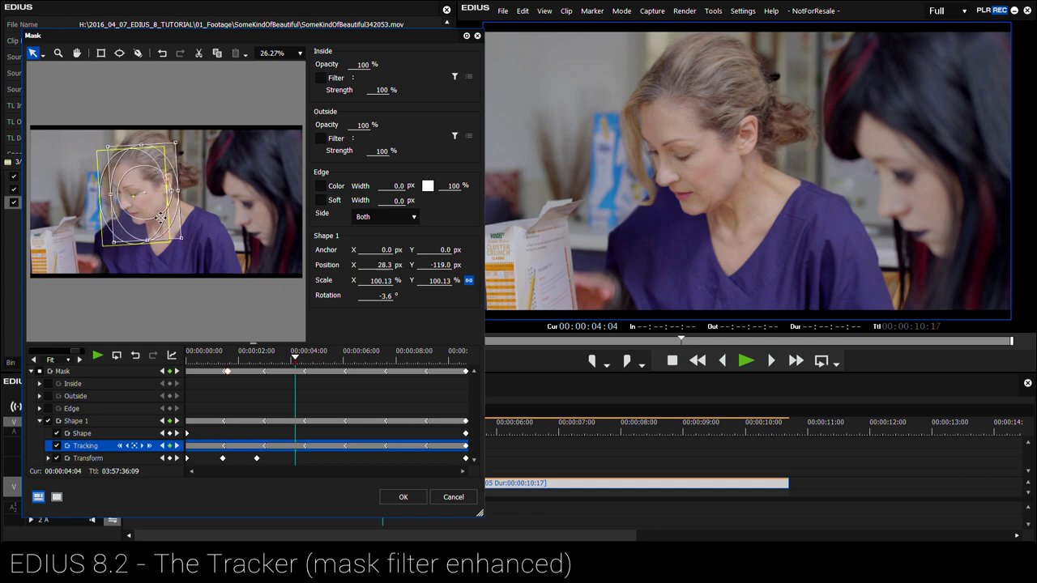
drag(385, 300, 383, 298)
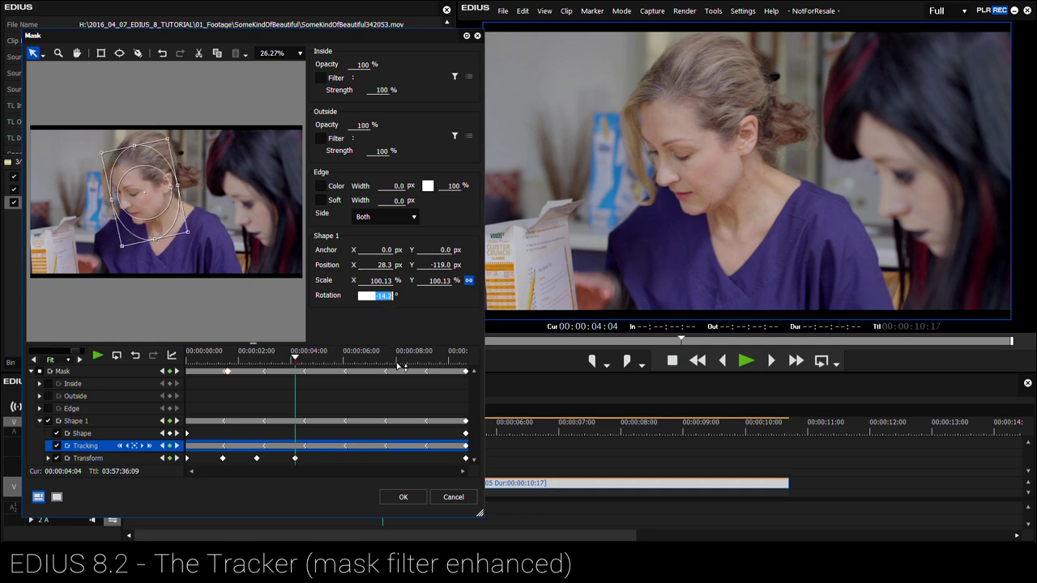
Raise the mask slightly at 00:00:03:06, add another corrective transform keyframe between five and six seconds, and check the fit up to 00:00:08:07.
drag(290, 364, 272, 365)
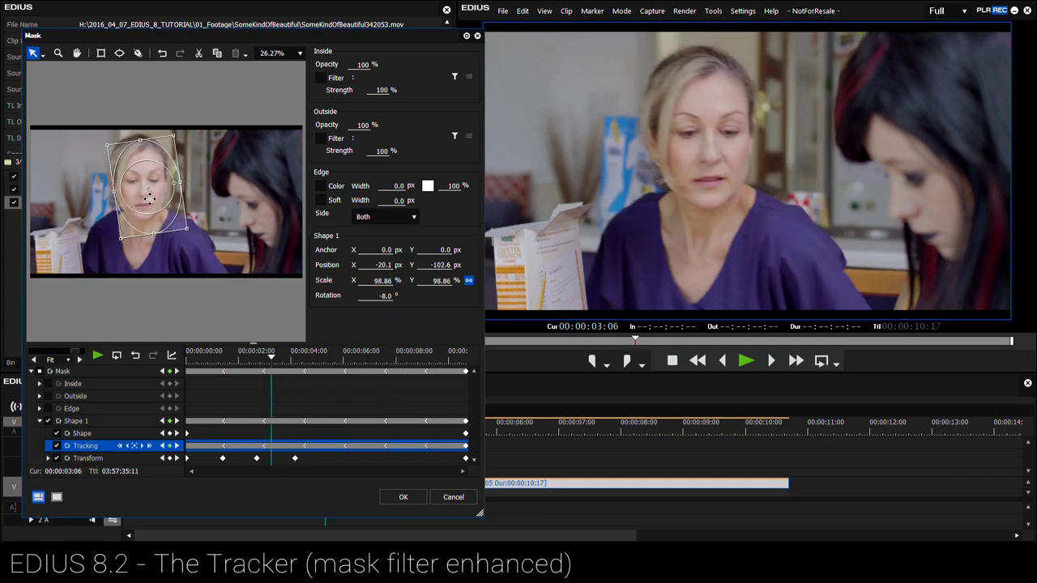
drag(145, 198, 146, 183)
click(334, 365)
click(377, 364)
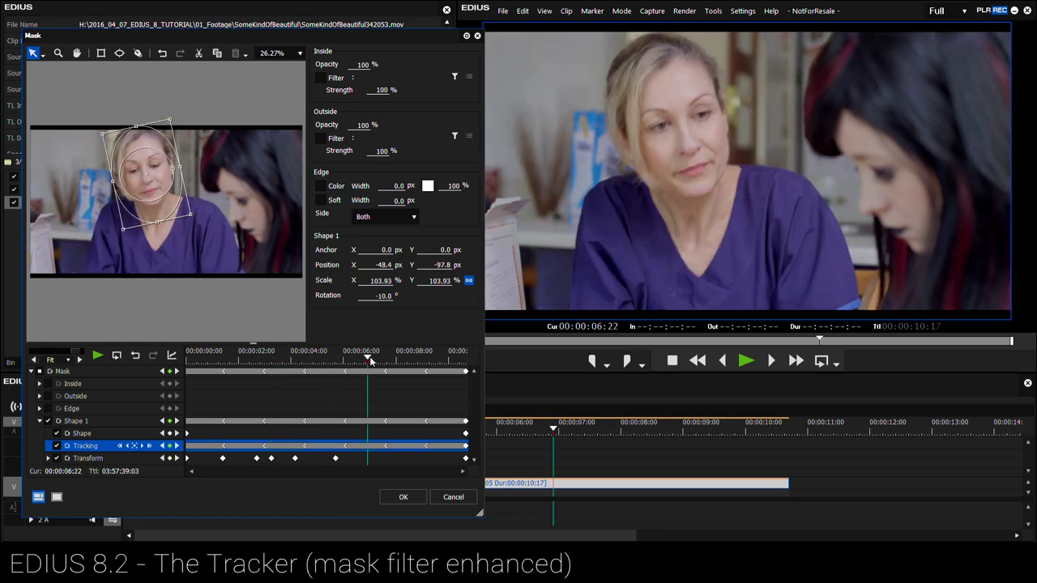
mouse_move(386, 364)
mouse_down()
mouse_move(462, 373)
mouse_move(247, 373)
mouse_move(403, 367)
mouse_up()
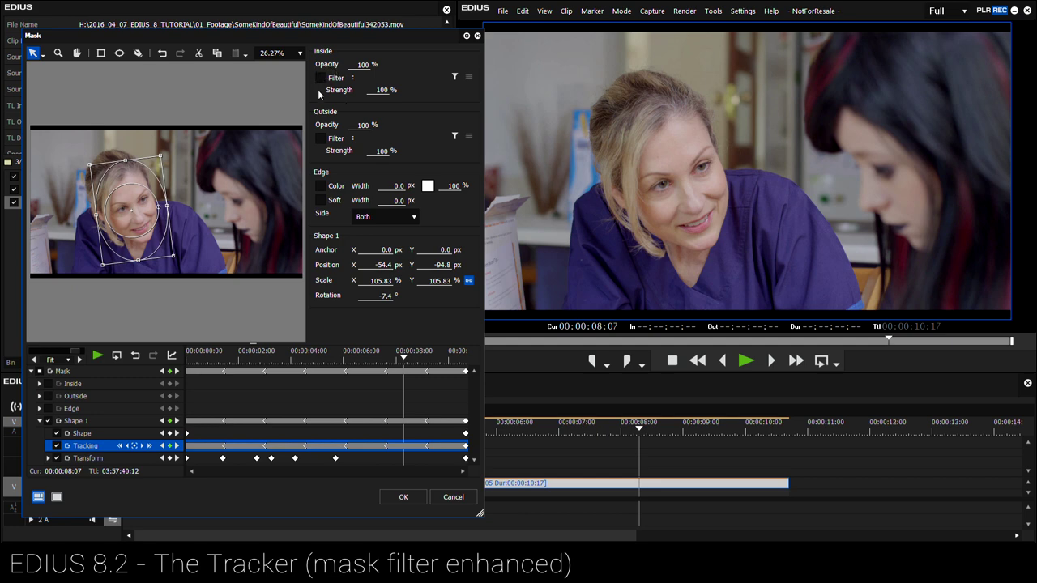
Enable a soft mask edge with a width of 100 px.
click(320, 202)
click(398, 203)
text(100)
Enable a Mosaic filter inside the mask and scrub the clip to check how it covers the face.
click(321, 78)
click(455, 77)
click(303, 209)
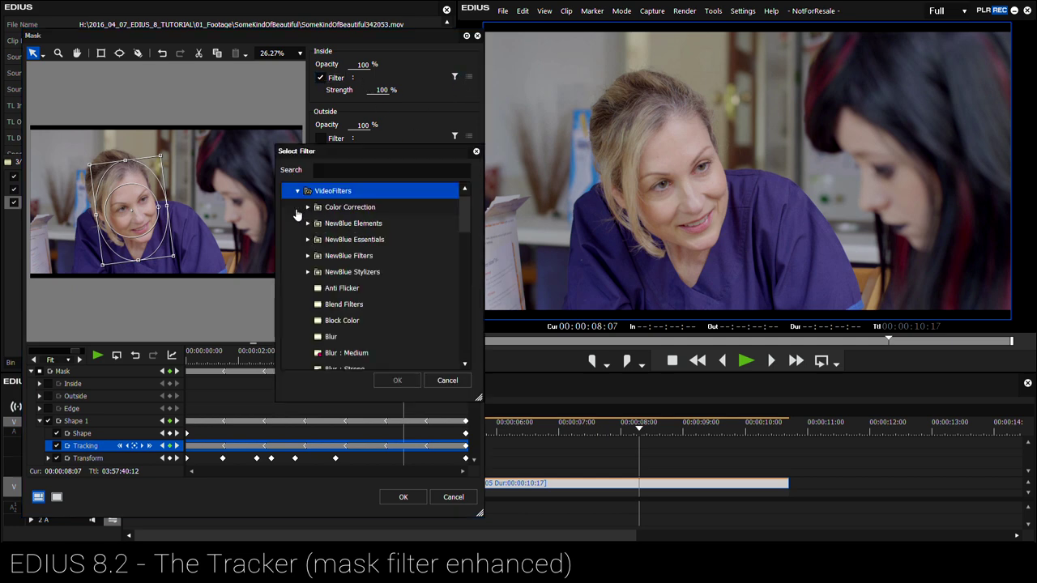
drag(468, 225, 462, 288)
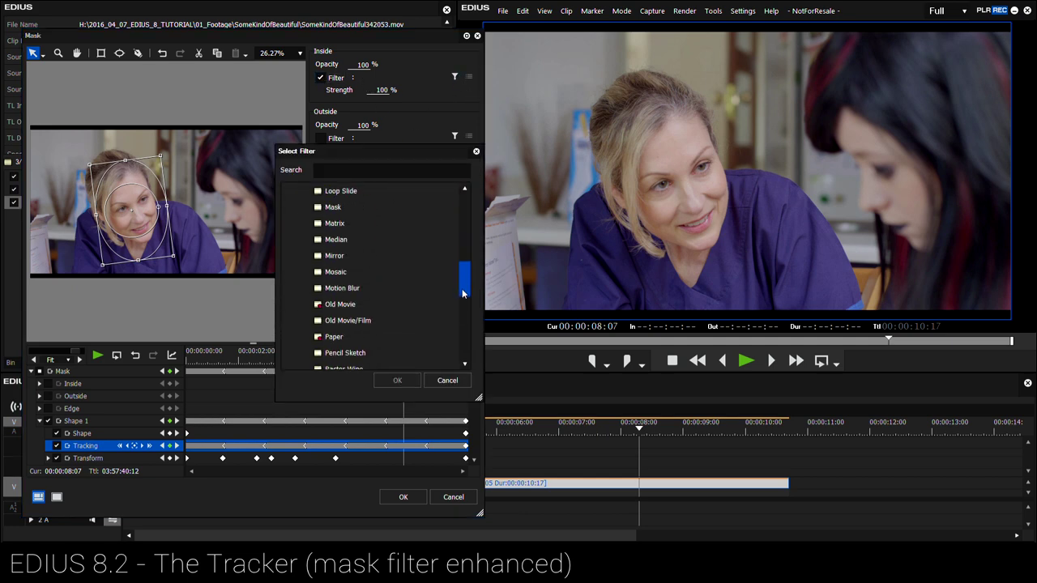
click(341, 273)
click(398, 380)
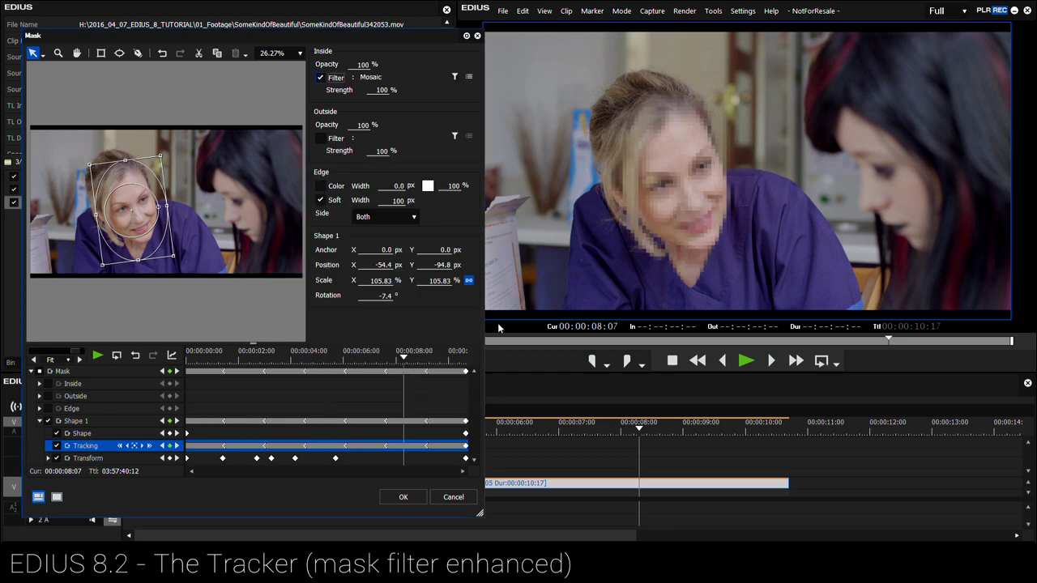
click(308, 369)
drag(309, 369, 384, 371)
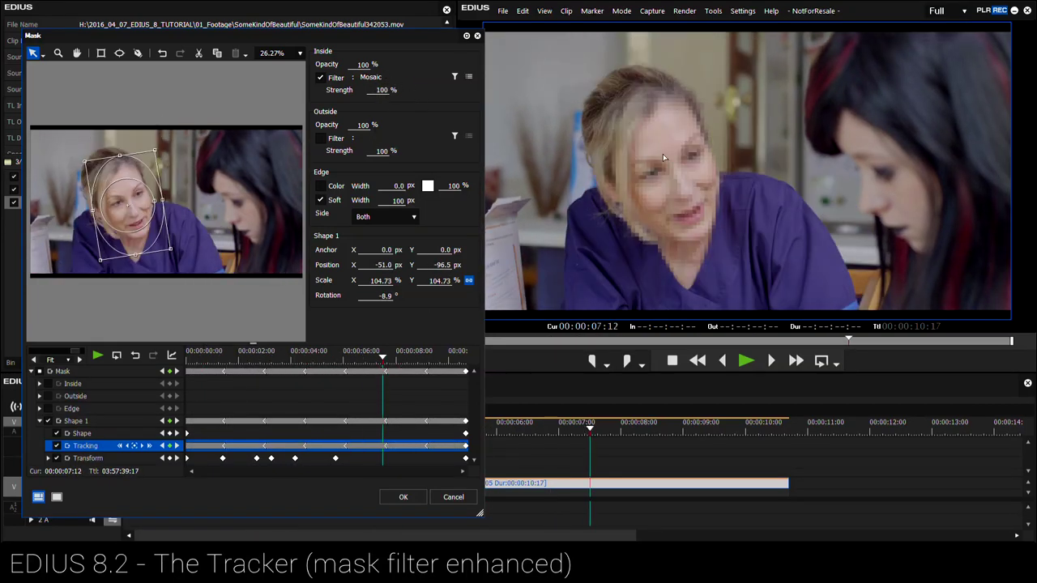
Increase the inside Mosaic filter's block size, keeping the Plain pattern, and accept the Mask filter settings.
click(469, 80)
drag(239, 256, 252, 257)
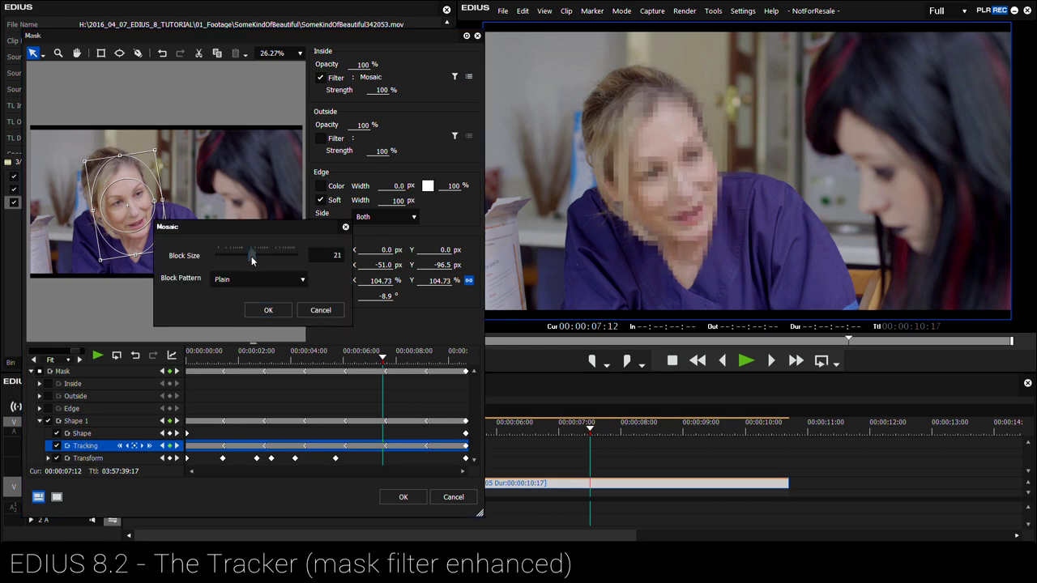
click(269, 310)
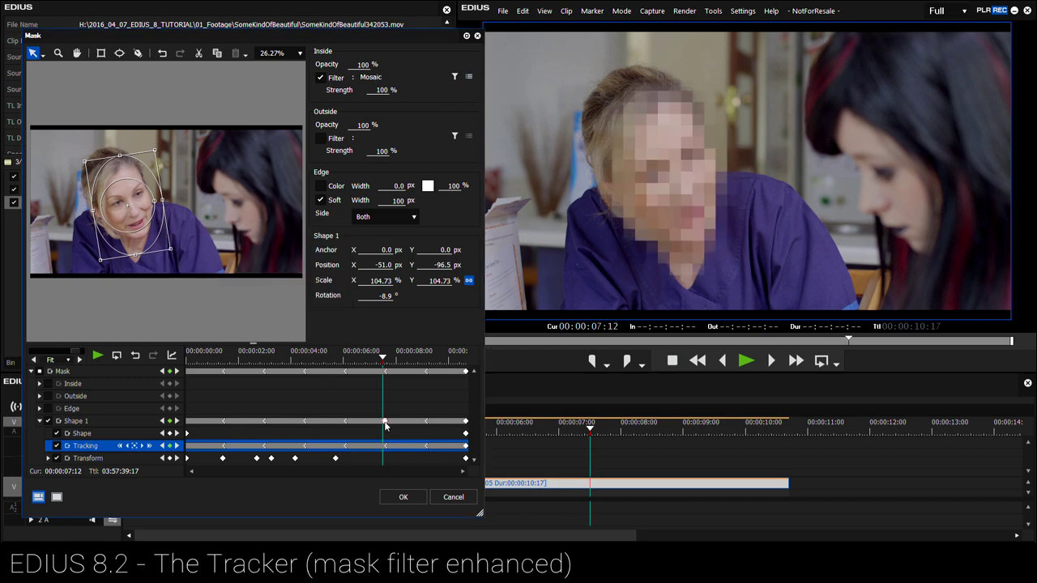
click(403, 498)
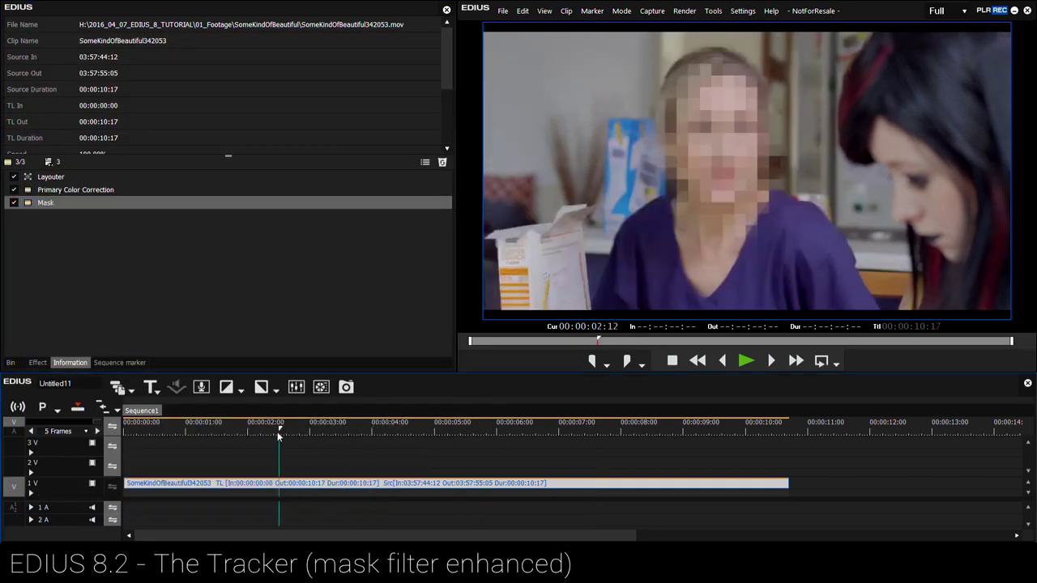
Scrub through the SomeKindOfBeautiful342053 clip to check how the mosaic follows the tracked face.
drag(587, 453, 724, 469)
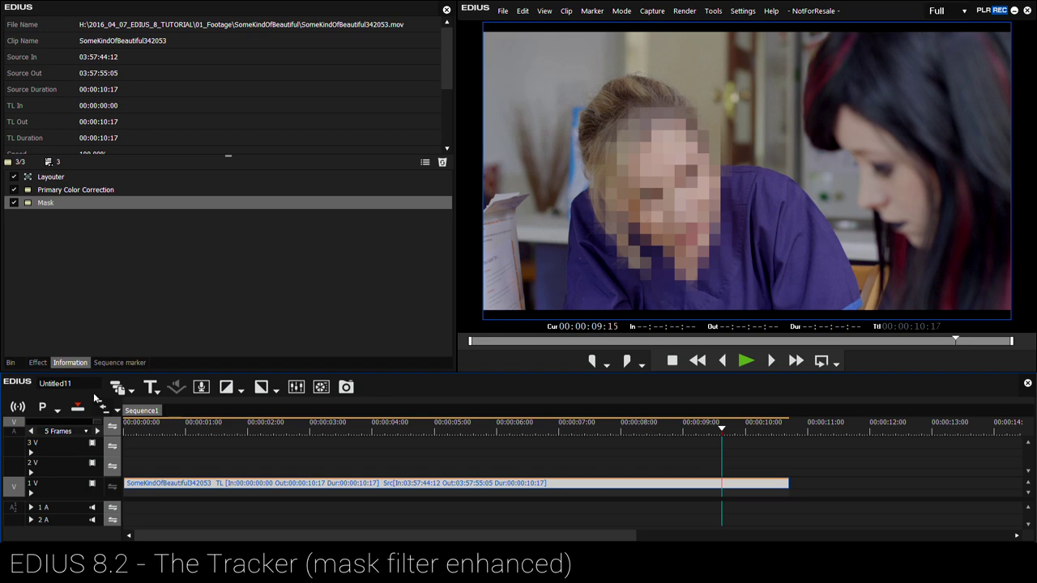
click(10, 362)
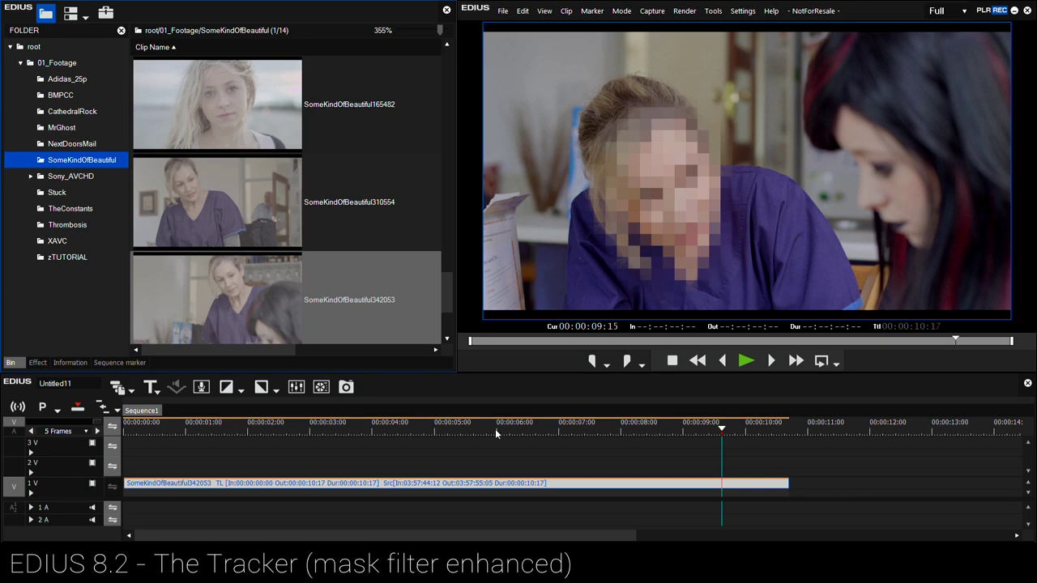
drag(496, 431, 348, 467)
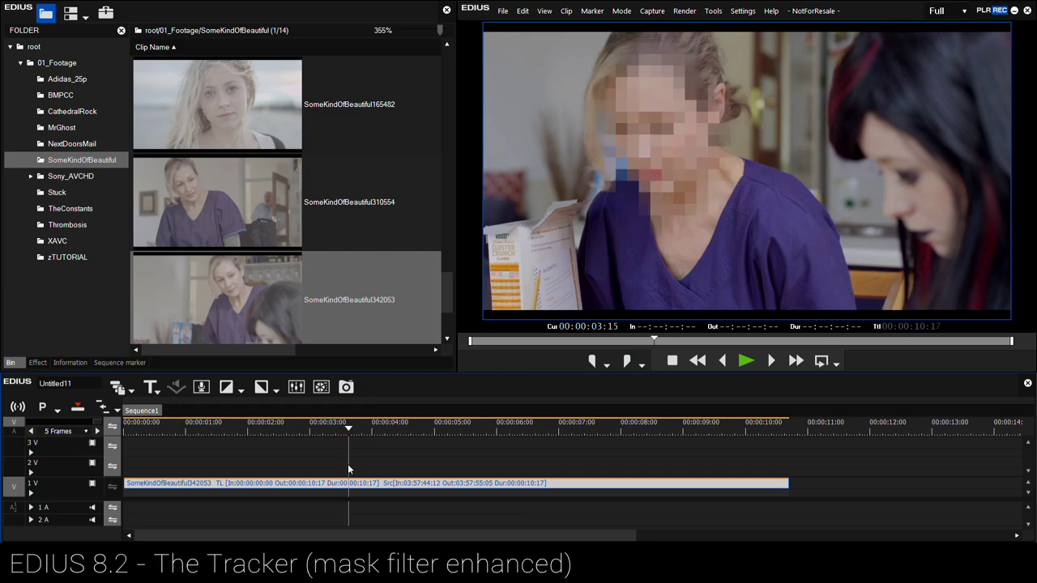
drag(348, 463, 412, 462)
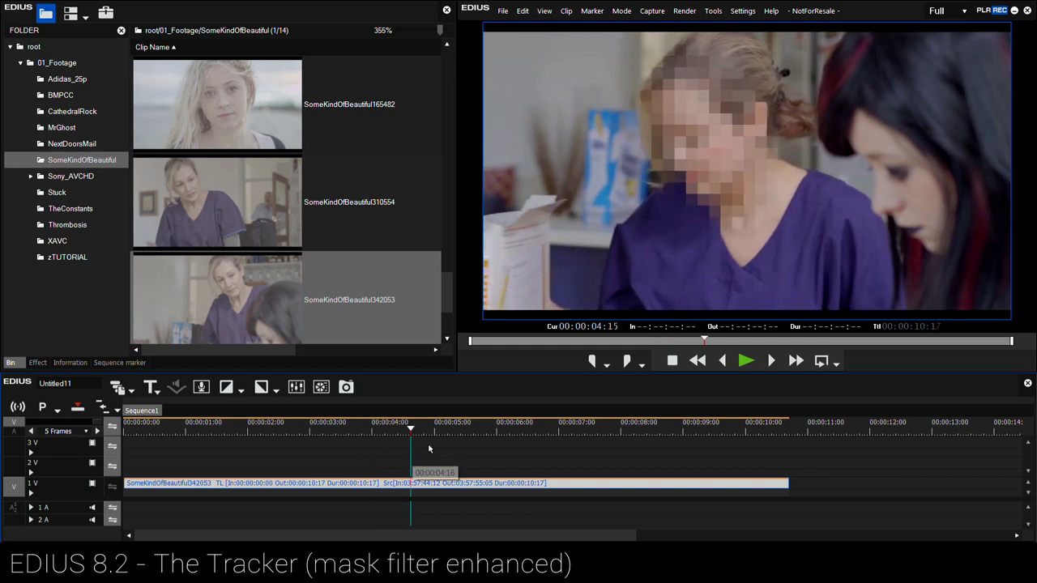
drag(425, 433, 718, 430)
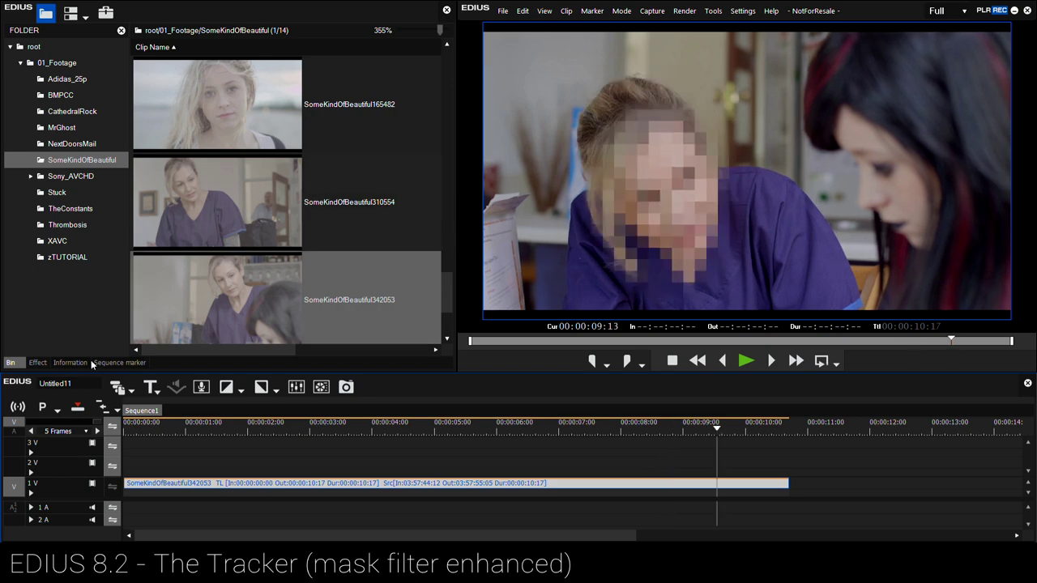
drag(220, 422, 318, 422)
Place the SomeKindOfBeautiful165482 clip on track 2V and apply a grading preset from the MTSFilms_LOGgrade effects to it.
click(235, 139)
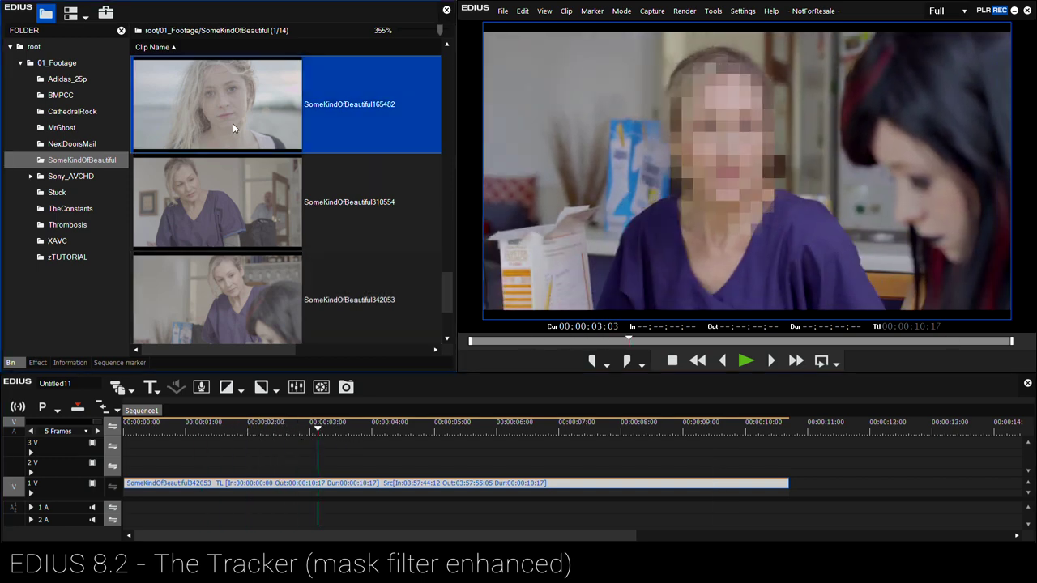
key(ctrl+minus)
scroll(215, 158, down, 1)
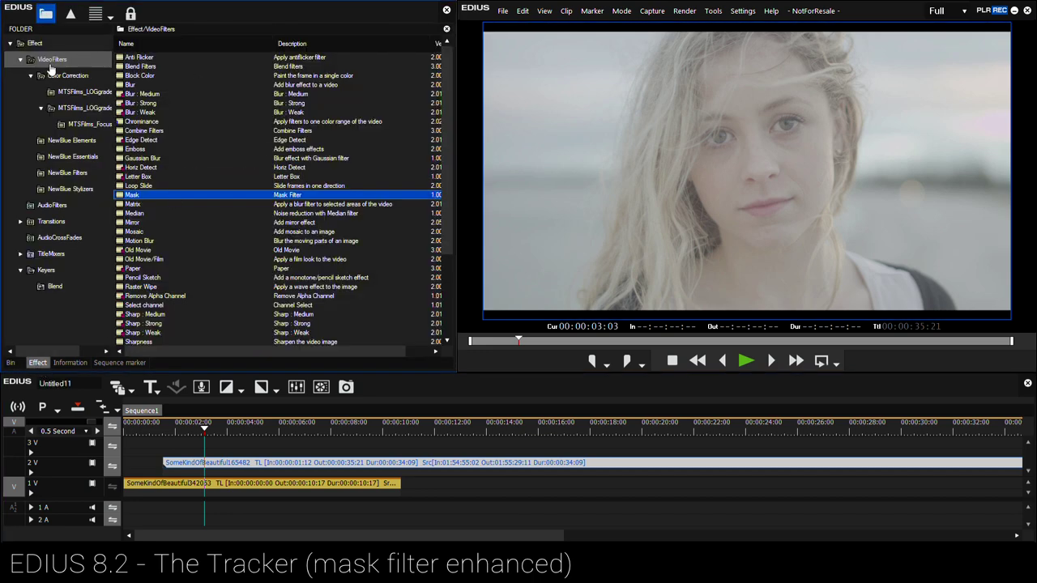
click(81, 92)
drag(282, 482, 284, 464)
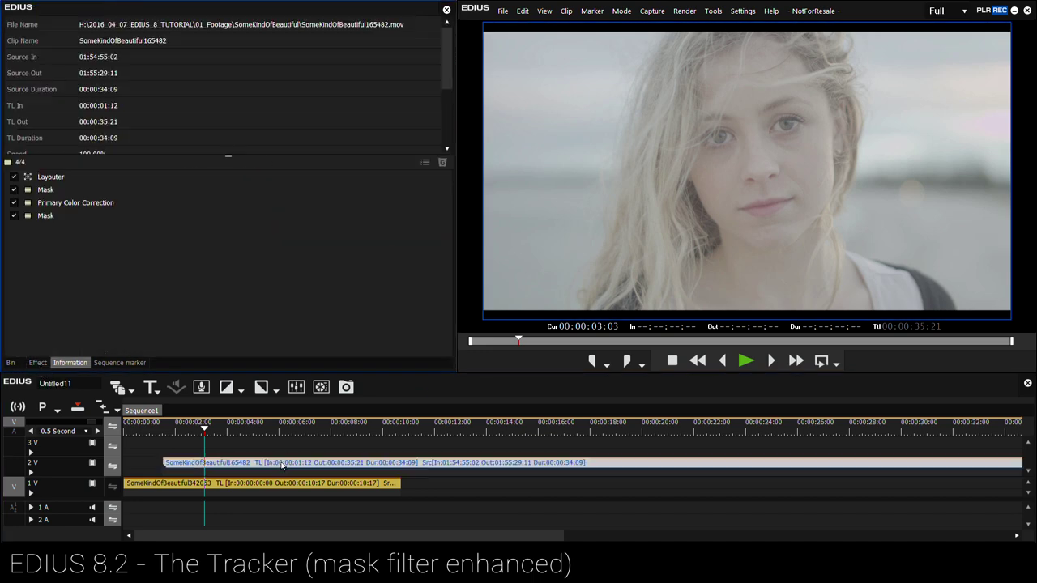
In the clip's Primary Color Correction, lower the luma curve's shadow point slightly, set exposure to -11, warm the temperature slightly, and accept.
click(67, 205)
double_click(68, 203)
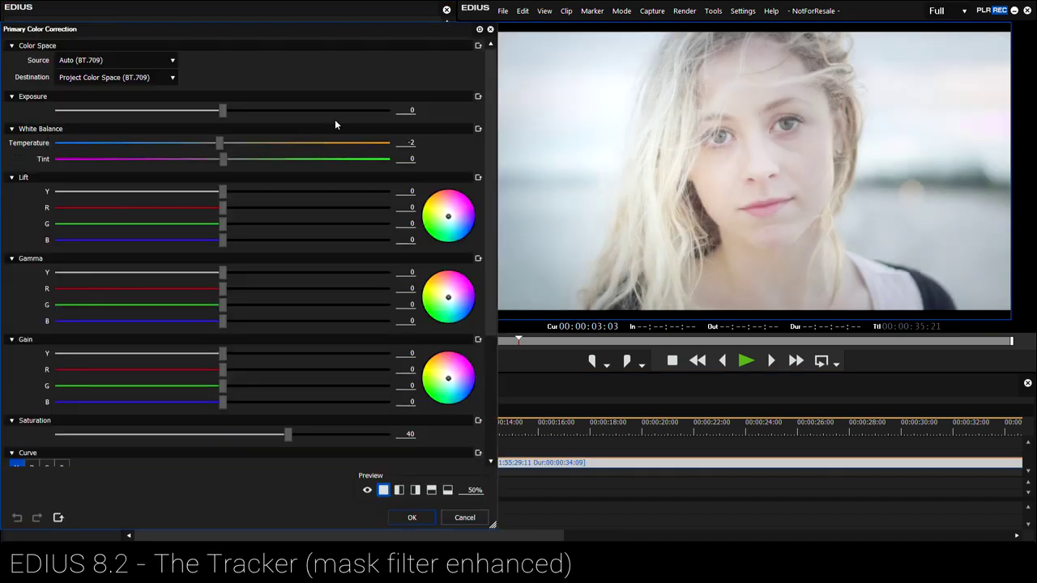
drag(490, 151, 477, 351)
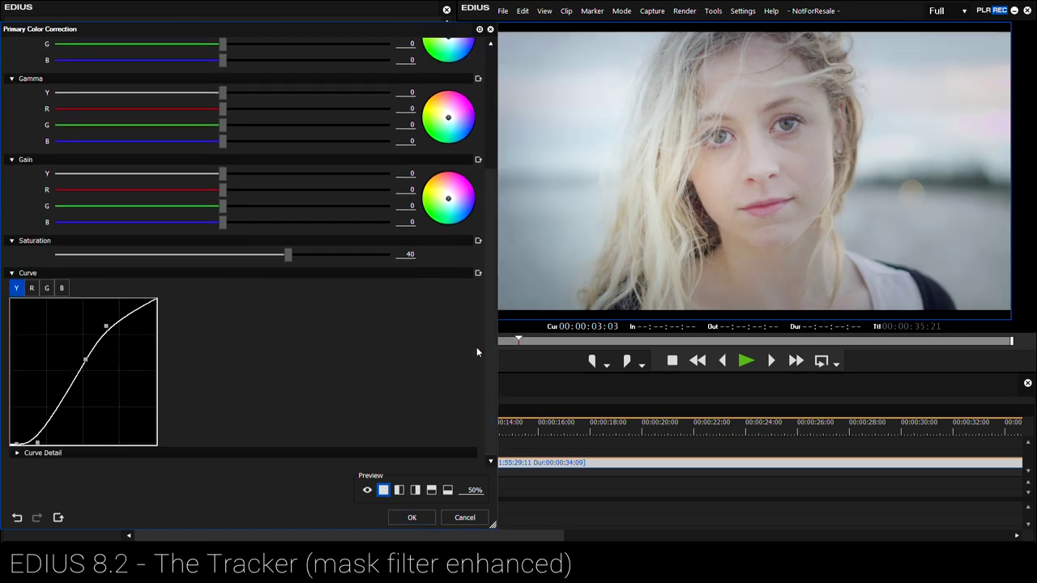
drag(52, 418, 39, 442)
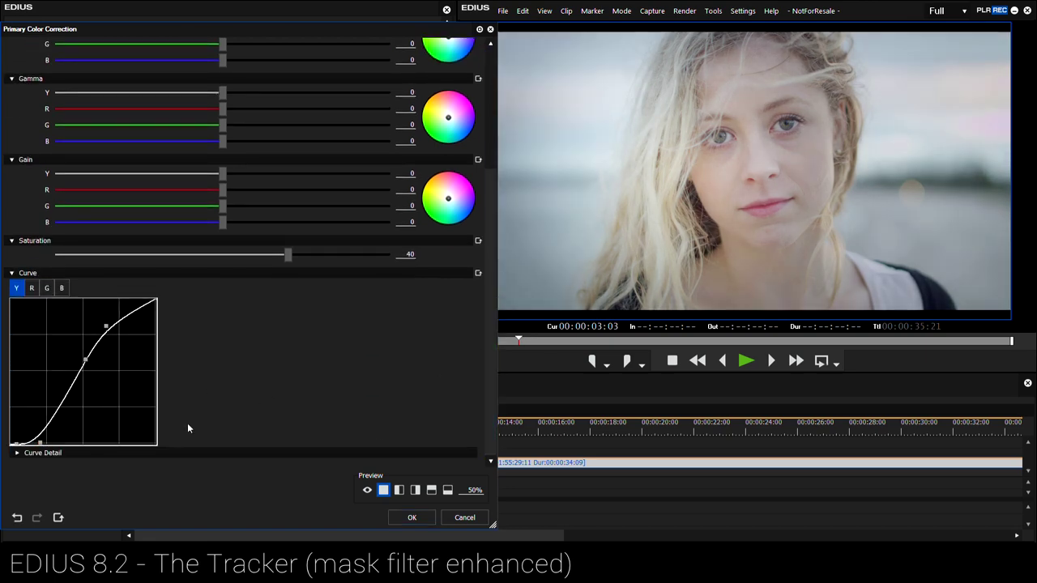
drag(486, 304, 464, 138)
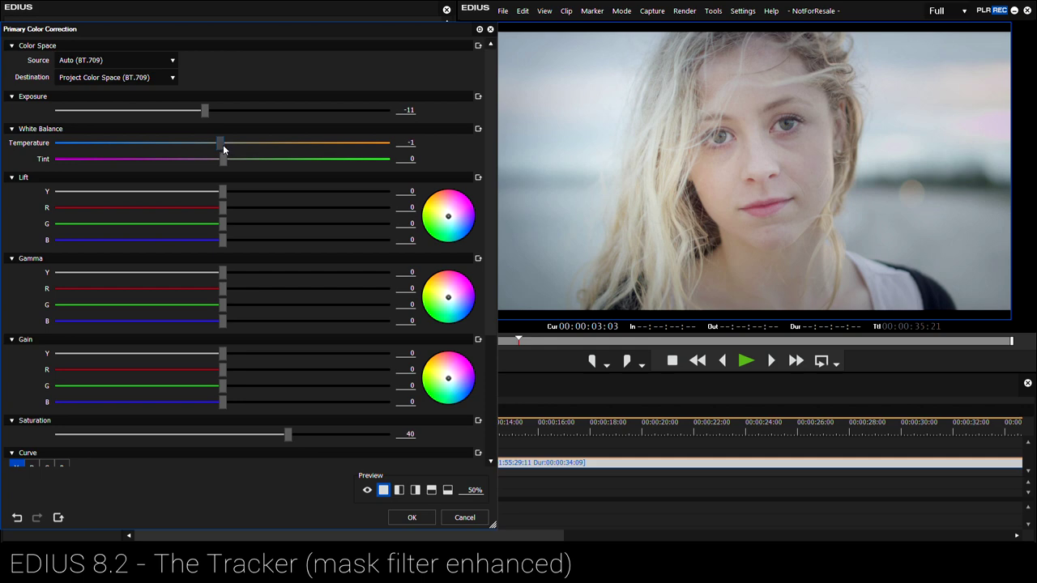
click(413, 518)
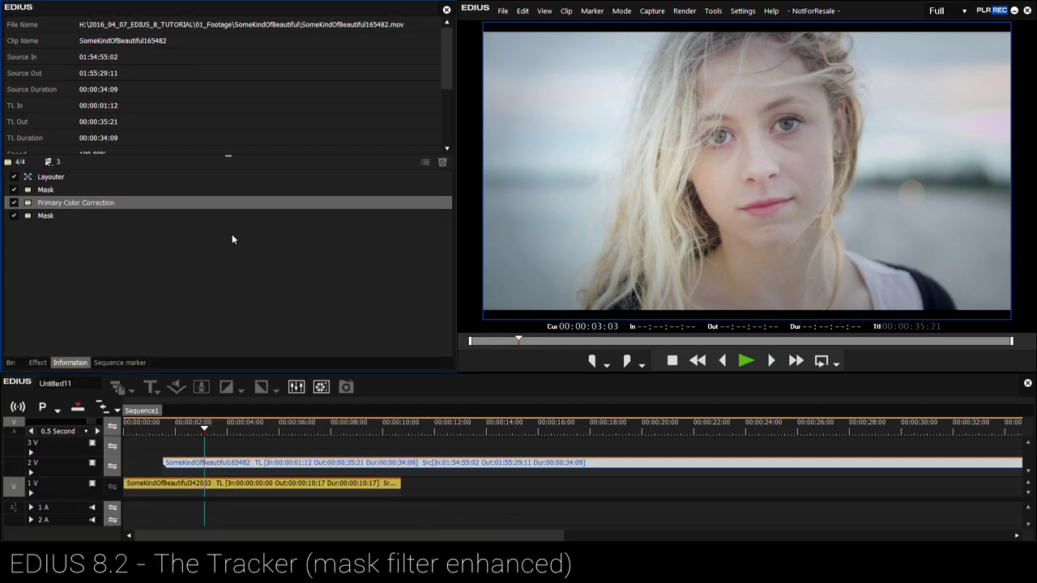
Position the first Mask filter's shape over the woman's face, reduce its inside filter strength, and accept the settings.
click(16, 193)
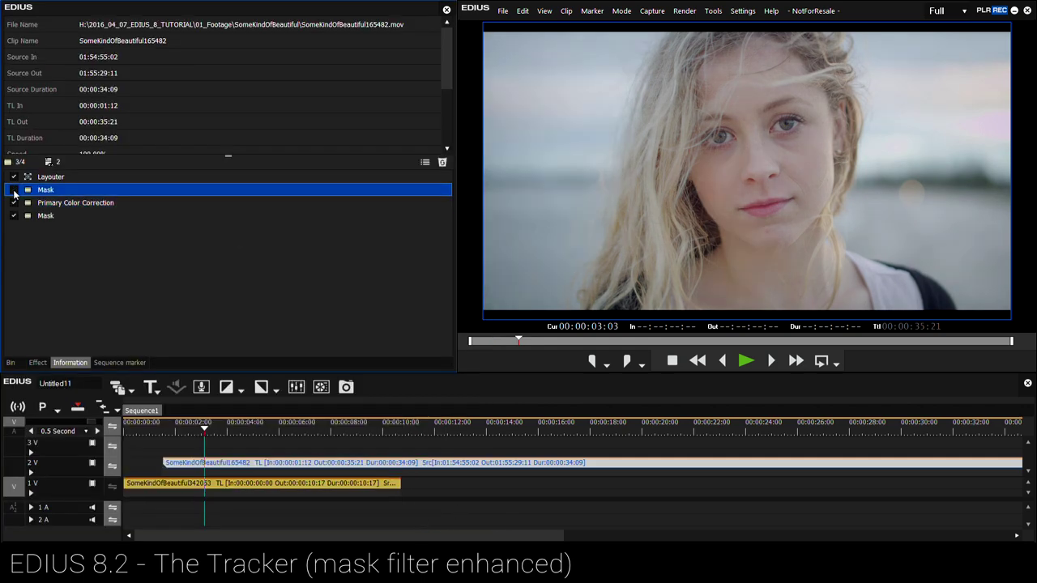
double_click(42, 193)
drag(136, 201, 185, 196)
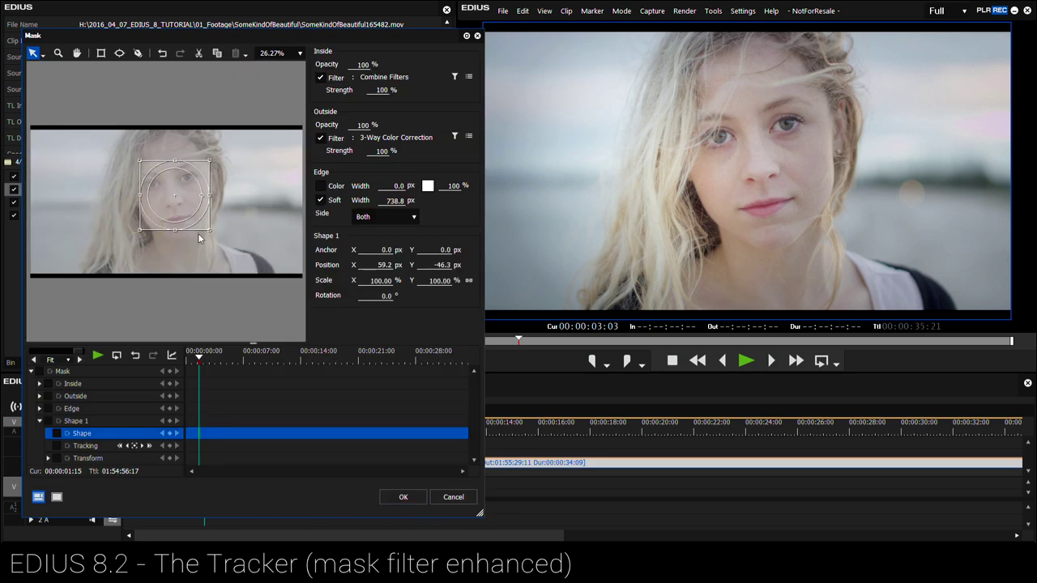
click(381, 90)
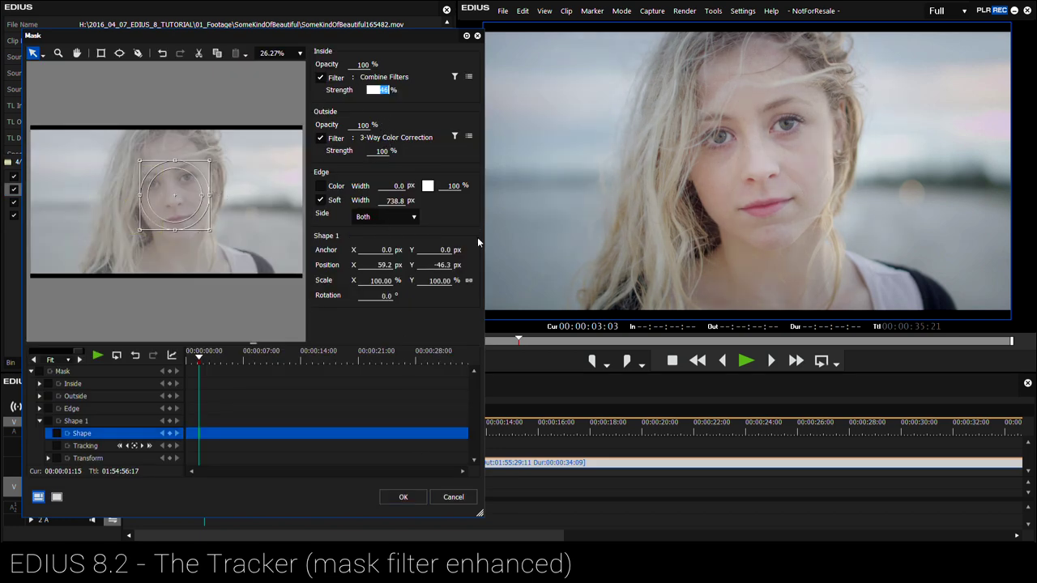
click(403, 496)
drag(222, 427, 300, 456)
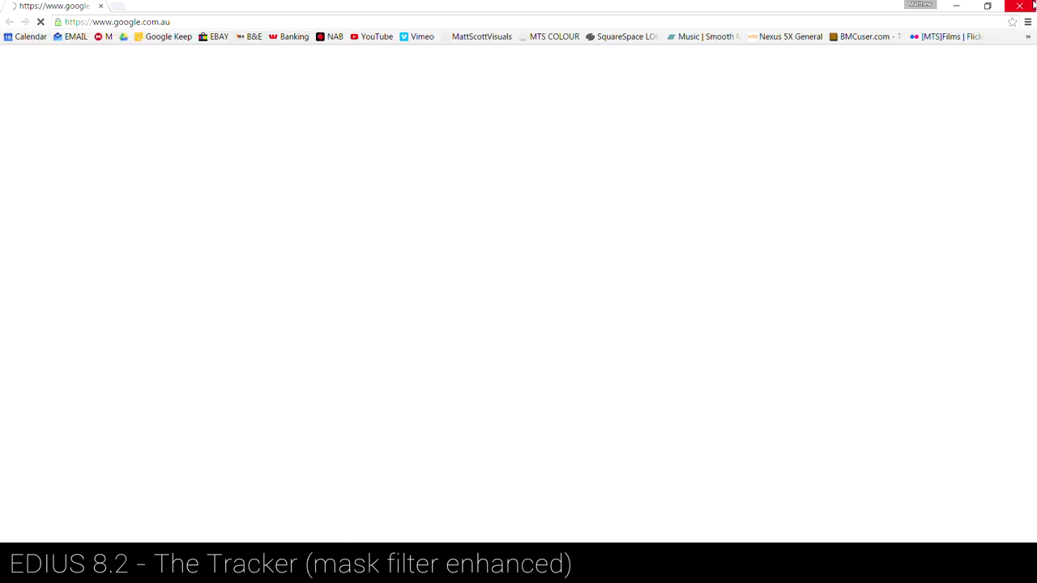
Close the web browser and switch the EDIUS preview to single monitor mode for the MTSFilms_SonyF55CookeAna2x_Tennis clip.
click(1034, 5)
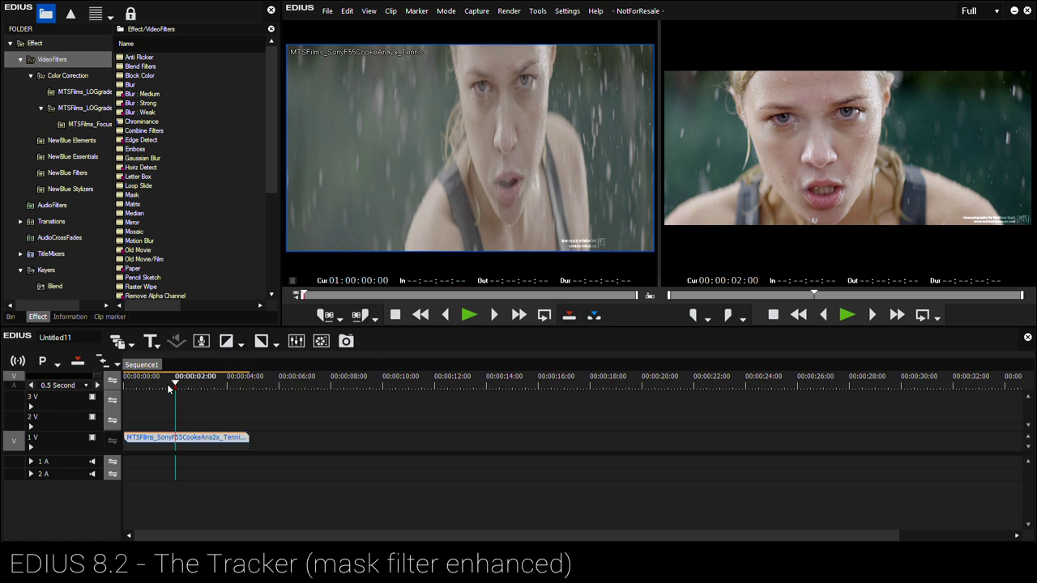
mouse_move(205, 385)
mouse_down()
mouse_move(175, 386)
mouse_move(193, 388)
mouse_up()
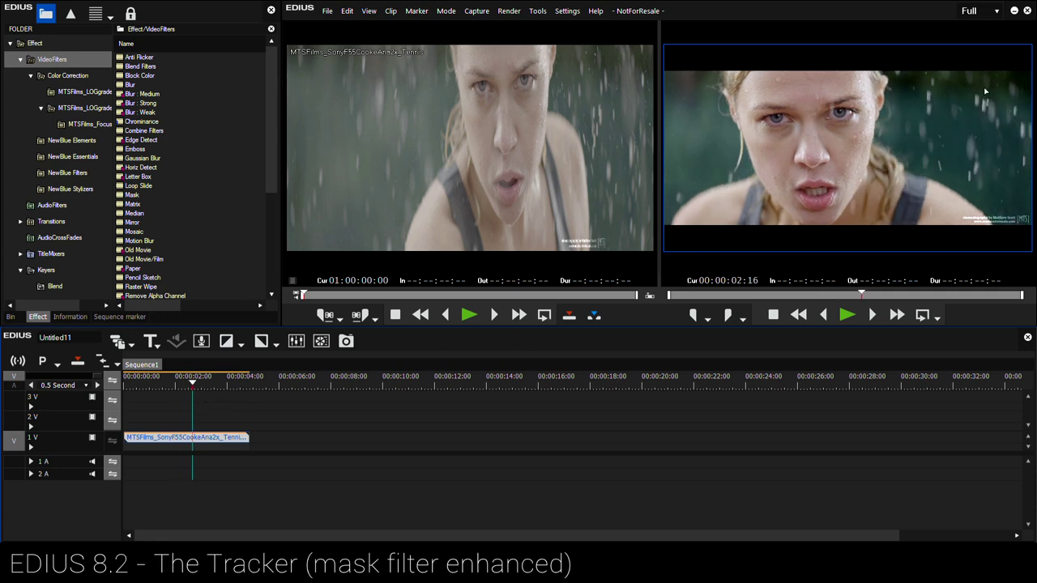
key(ctrl+shift+d)
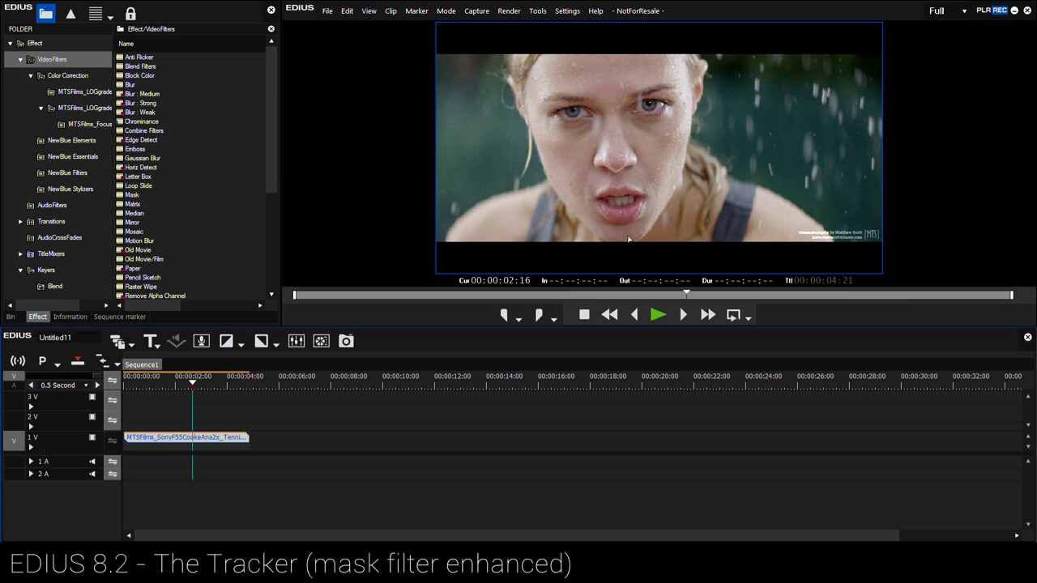
mouse_move(195, 387)
mouse_down()
mouse_move(169, 387)
mouse_move(181, 387)
mouse_up()
Compare the Tennis clip with and without its Primary Color Correction, and play it back full screen.
click(70, 317)
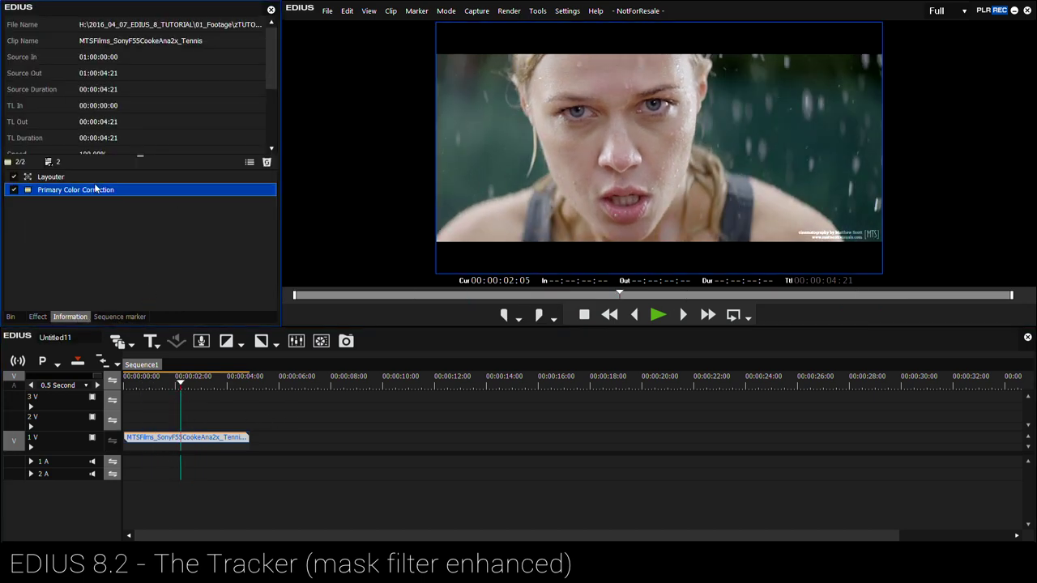
click(13, 190)
click(14, 190)
key(ctrl+shift+F11)
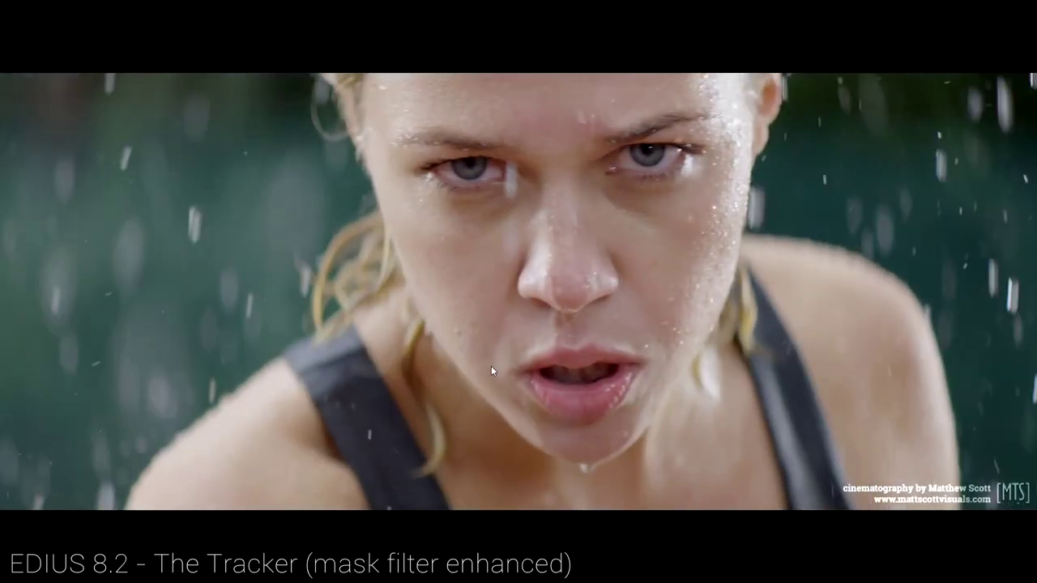
key(space)
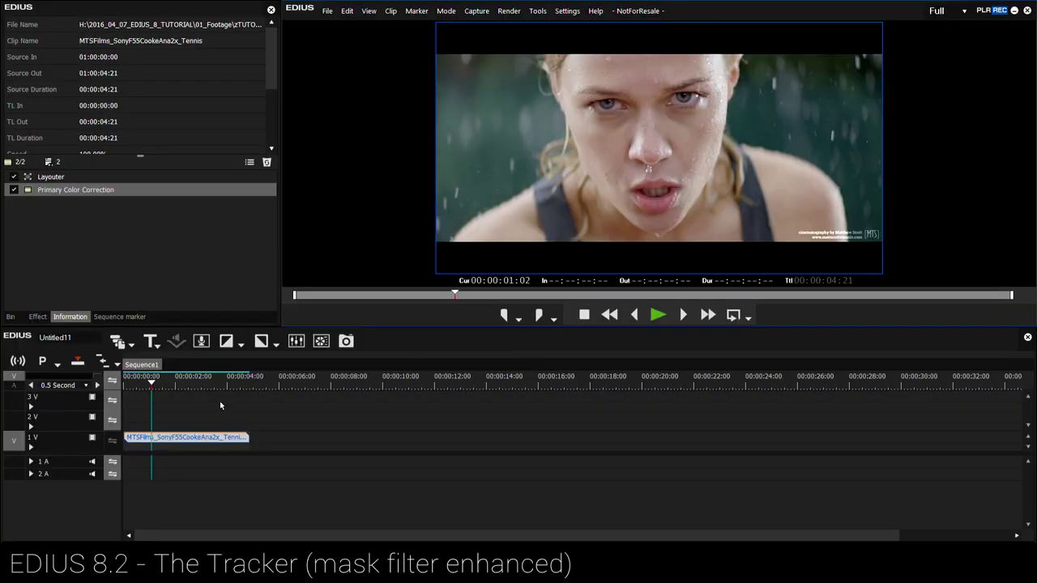
mouse_move(174, 385)
mouse_down()
mouse_move(220, 397)
mouse_move(178, 397)
mouse_move(224, 397)
mouse_move(149, 387)
mouse_move(188, 390)
mouse_up()
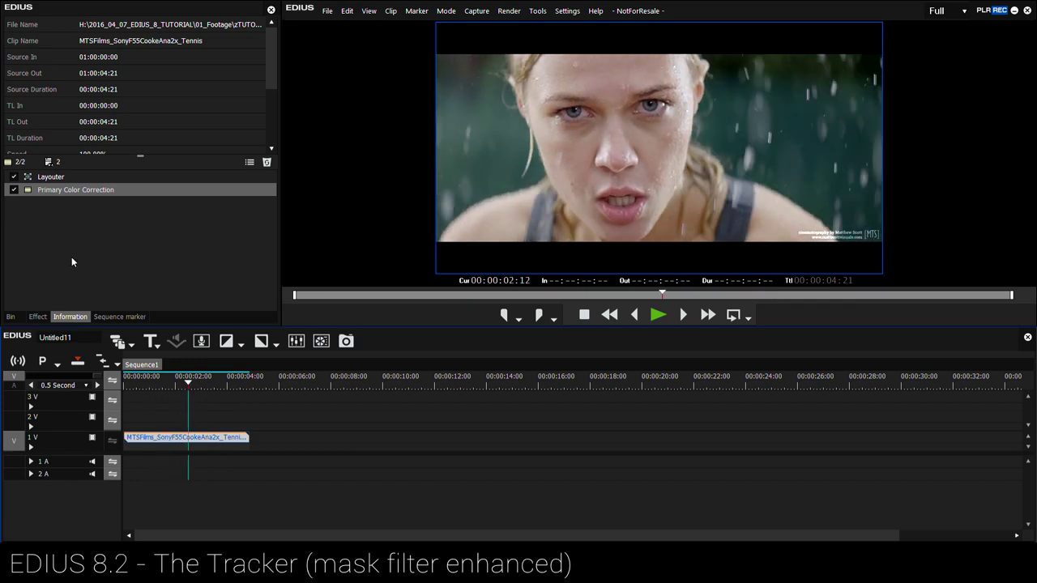
Apply a Mask filter to the Tennis clip and draw an elliptical mask over the woman's eyes and nose at 00:00:02:12.
click(36, 317)
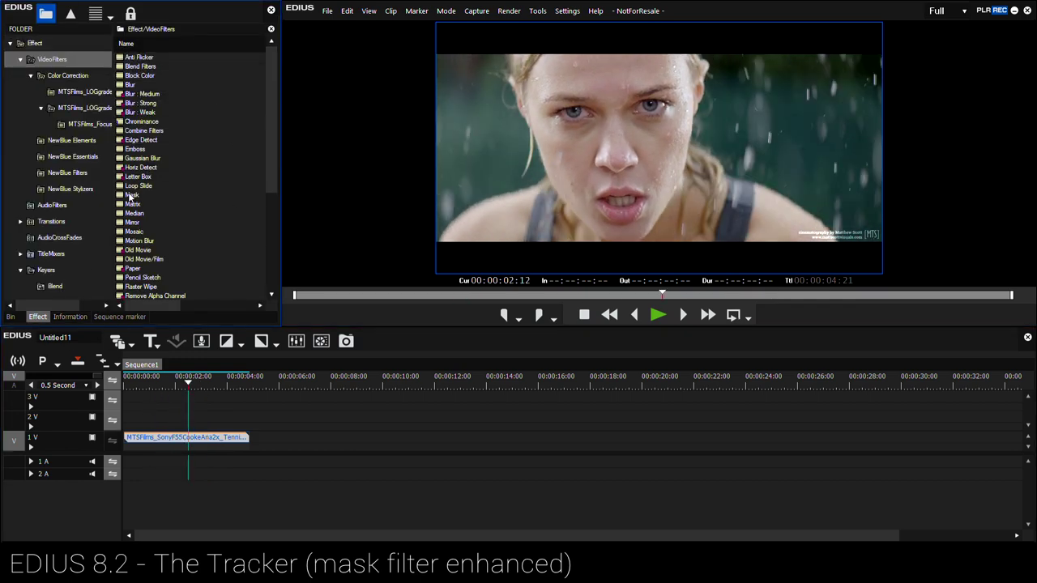
drag(129, 197, 186, 441)
double_click(32, 206)
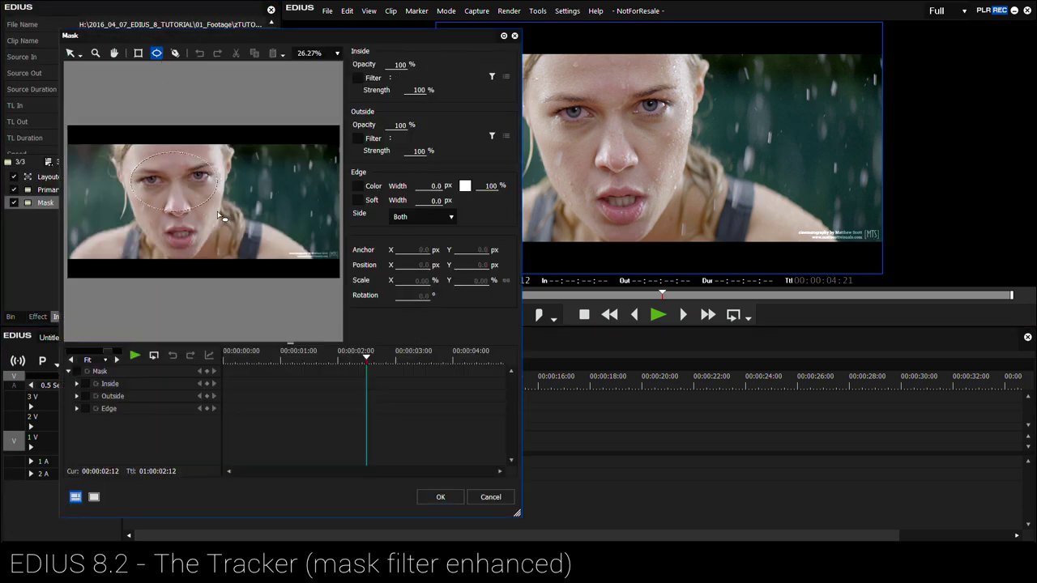
drag(129, 152, 222, 225)
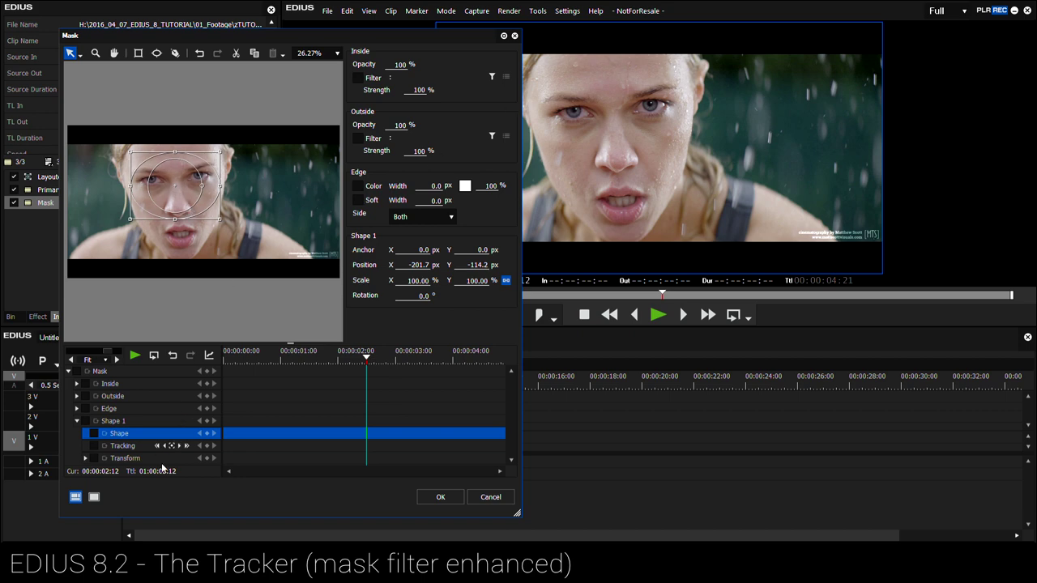
Track the mask forward and backward through the clip, and check the tracking with Primary Color Correction temporarily disabled.
click(186, 447)
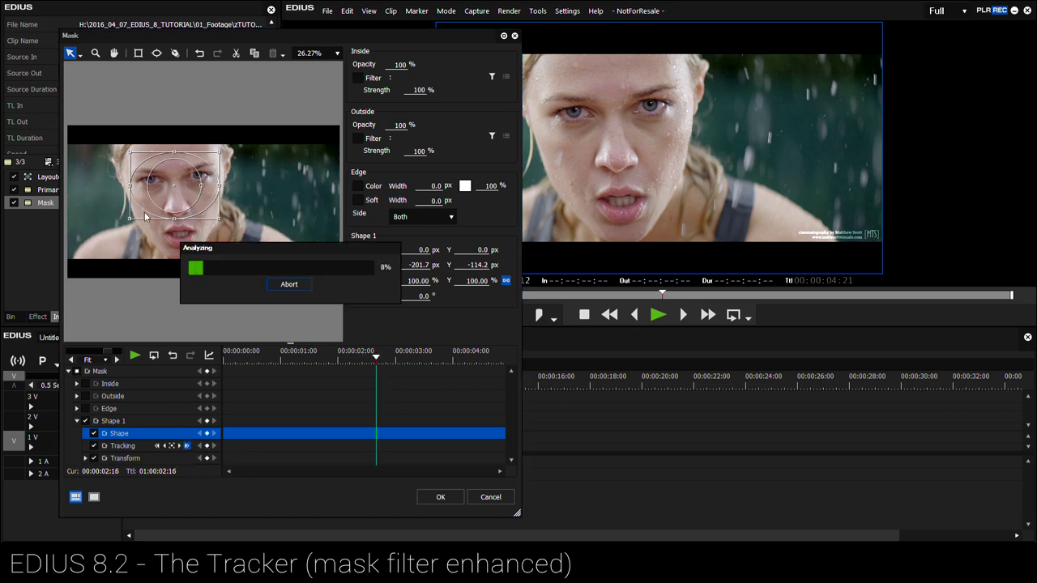
click(56, 193)
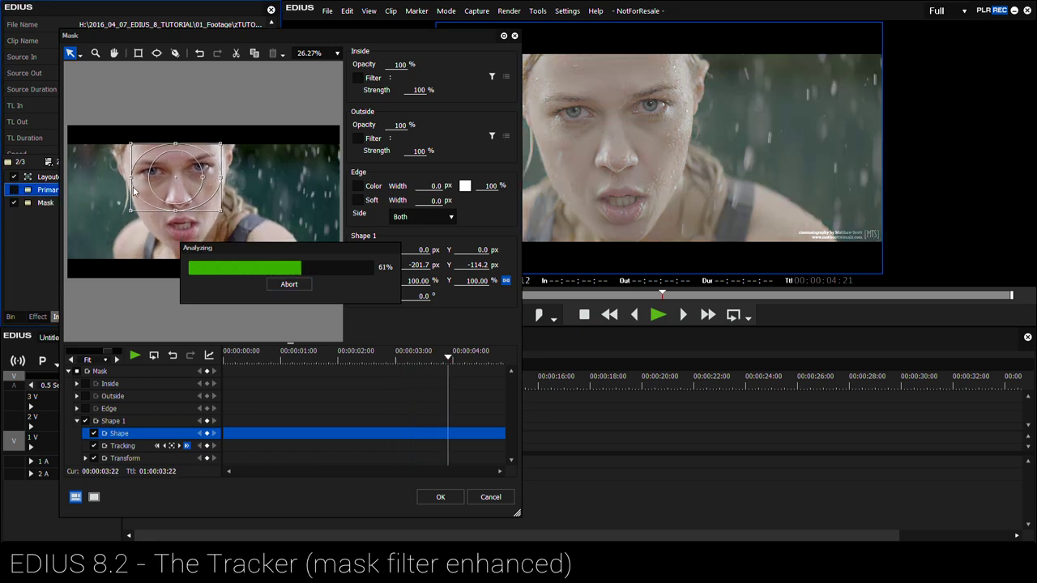
drag(383, 356, 368, 365)
click(164, 447)
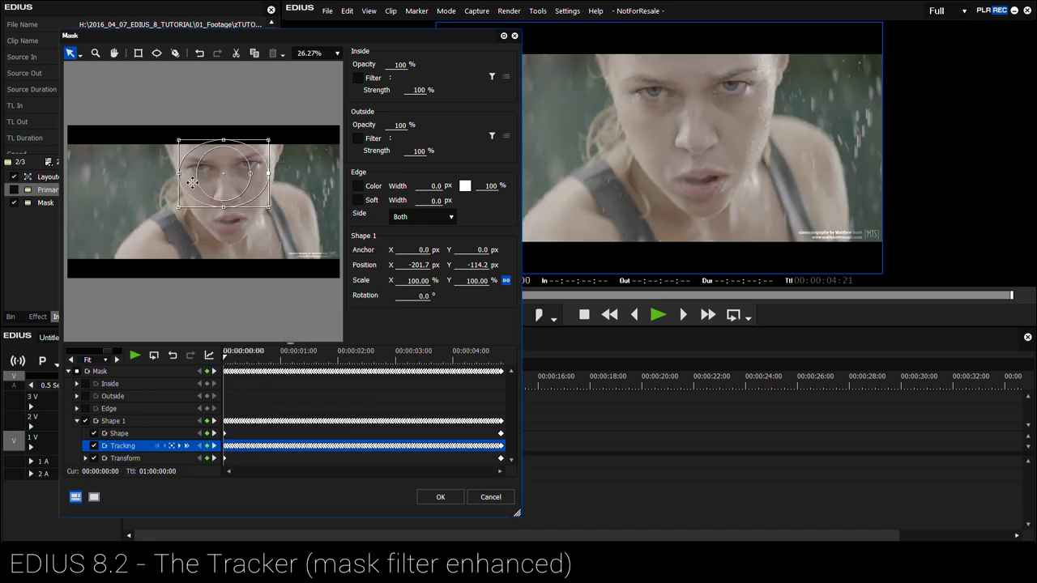
drag(249, 366, 302, 373)
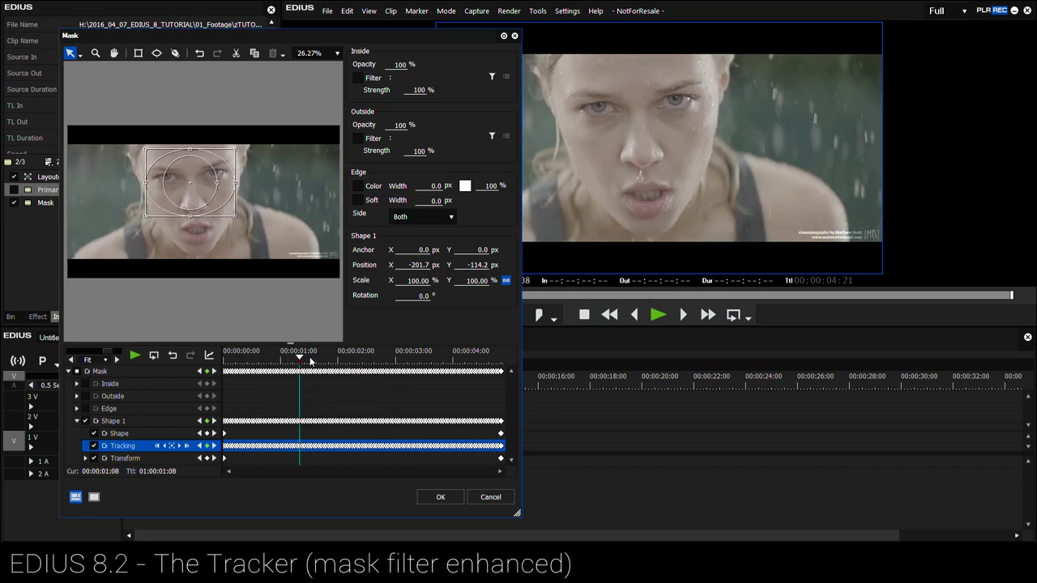
click(13, 190)
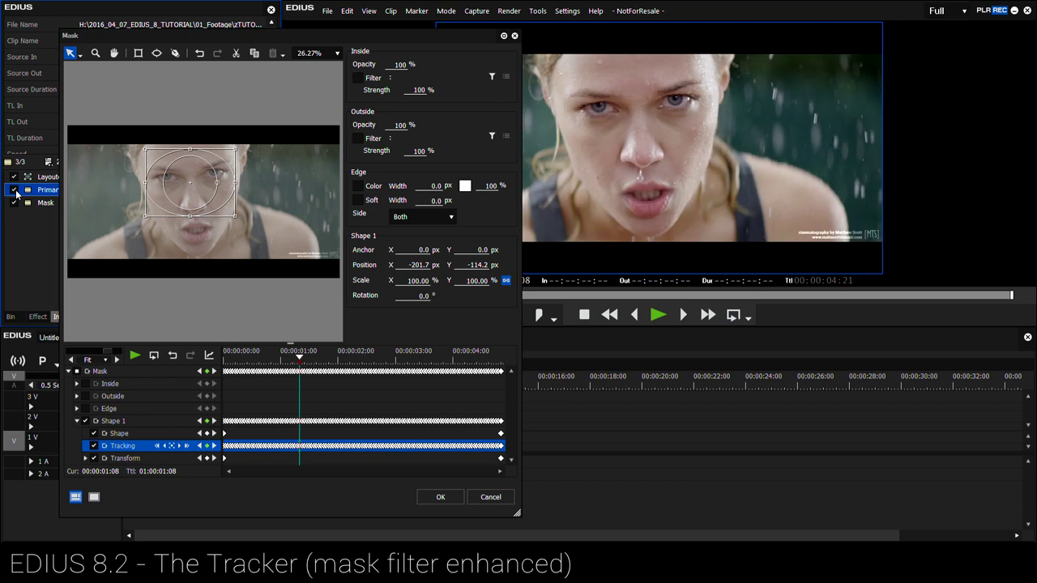
Turn off Shape and Transform keyframing for Shape 1 and shrink the ellipse to about 51 % near the woman's nose.
click(93, 433)
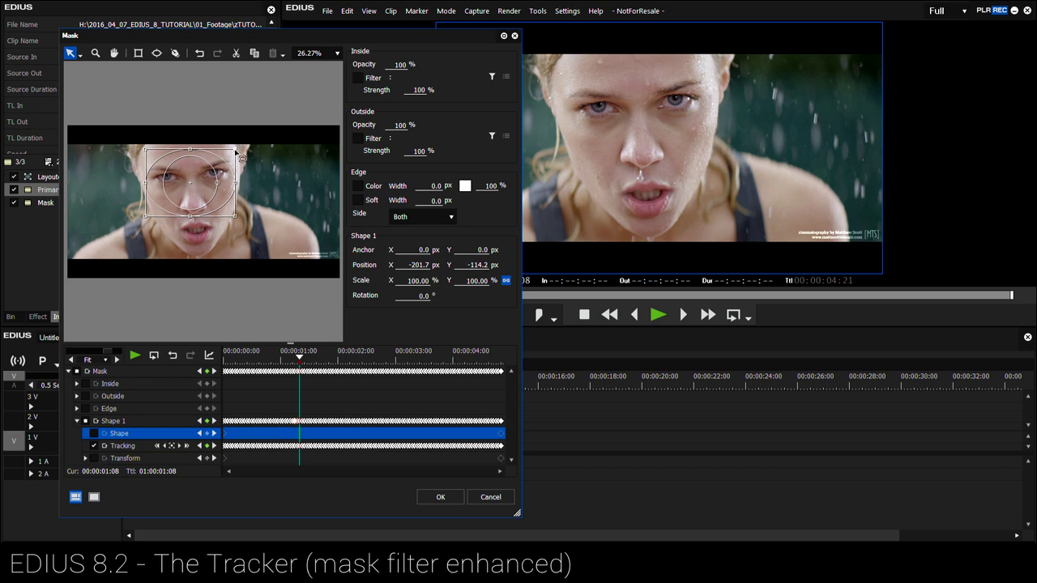
drag(222, 172, 186, 203)
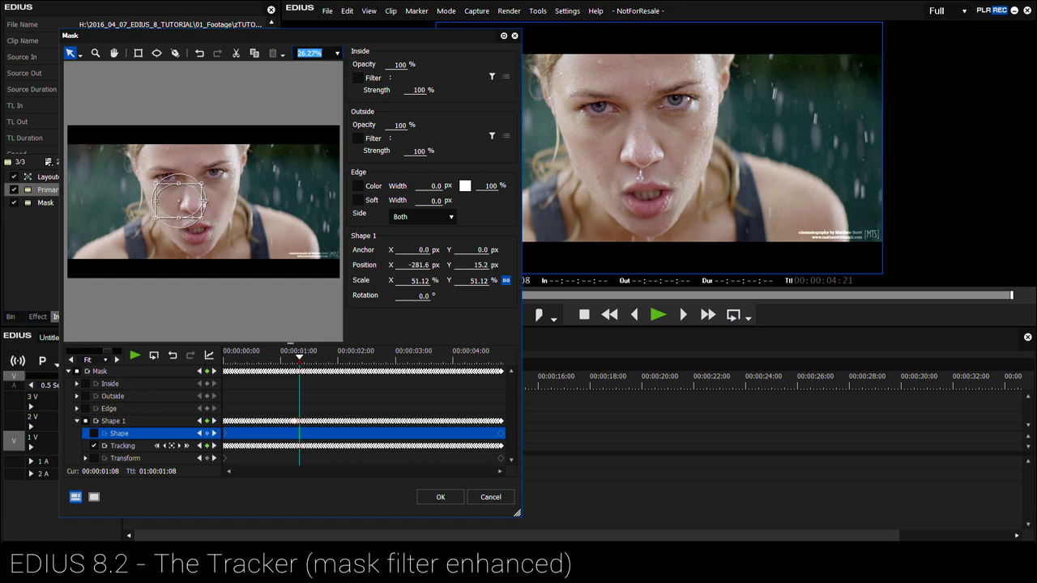
Place the mask on the cheek beside the nose, rotate it 60° and shrink it to about 10.8 % scale.
text(85)
key(Tab)
click(114, 53)
drag(200, 162, 274, 162)
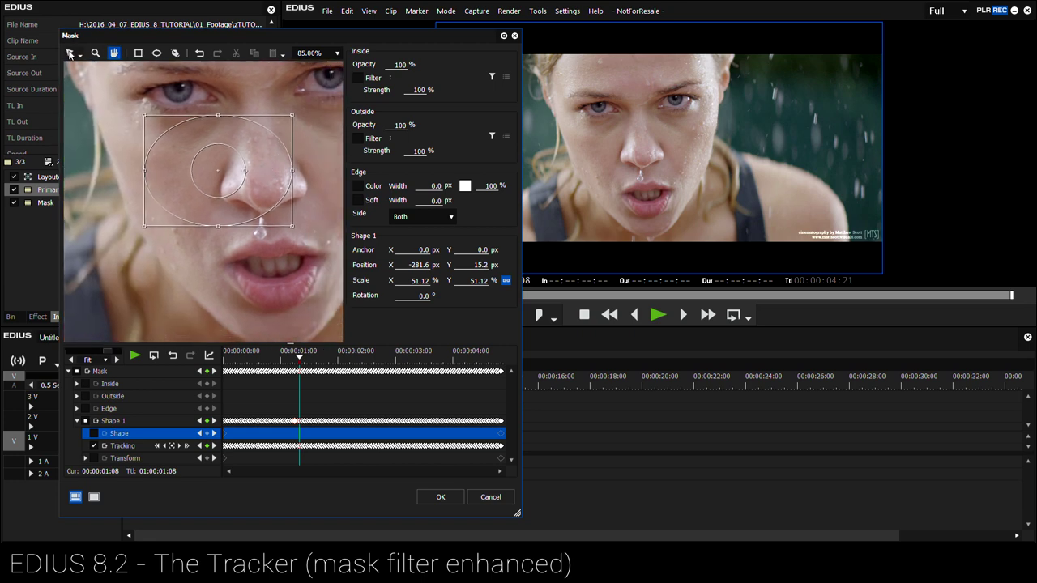
click(79, 55)
click(94, 68)
drag(294, 173, 156, 185)
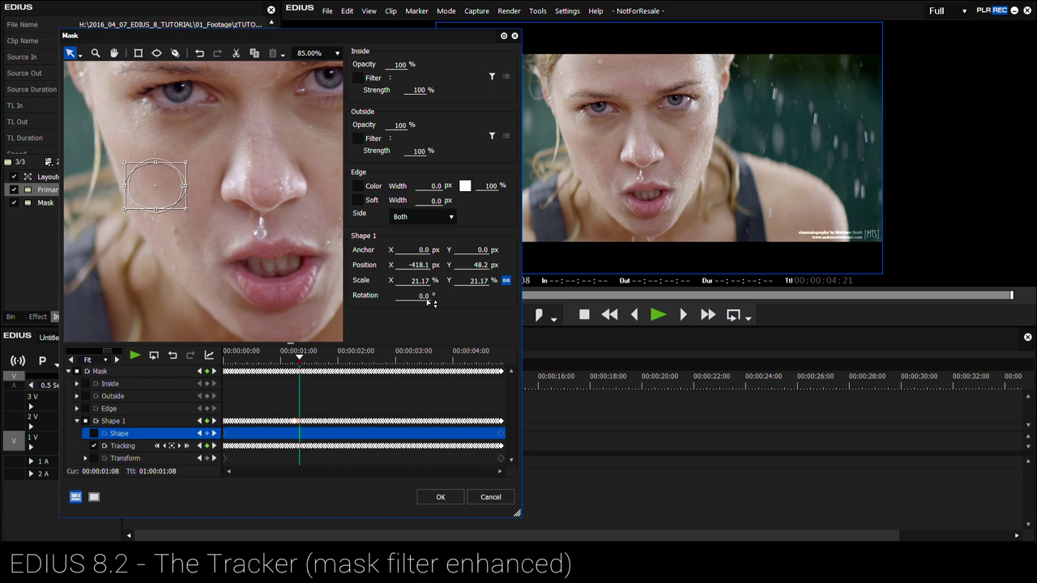
drag(431, 302, 478, 301)
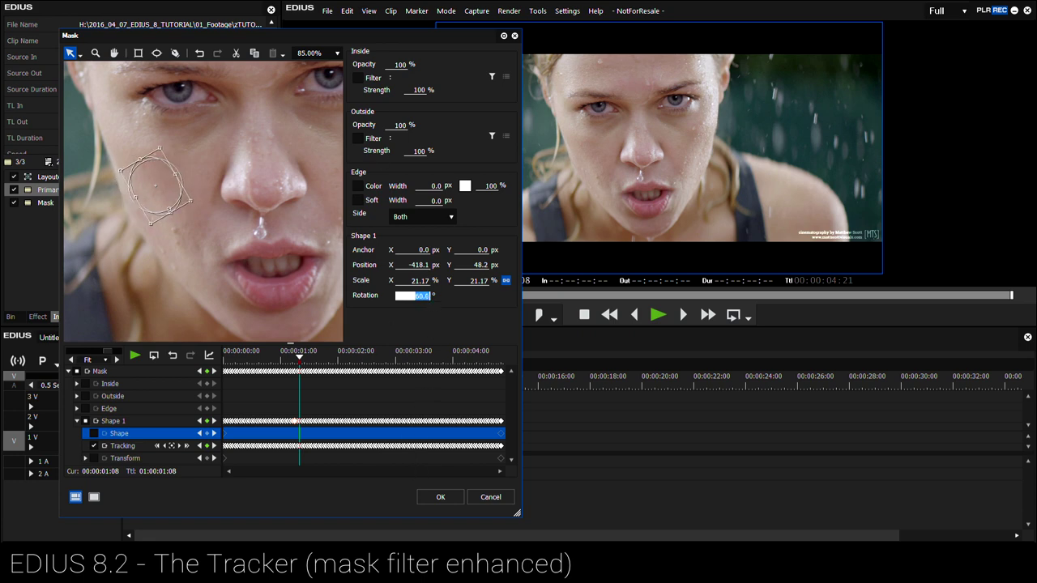
drag(190, 200, 160, 208)
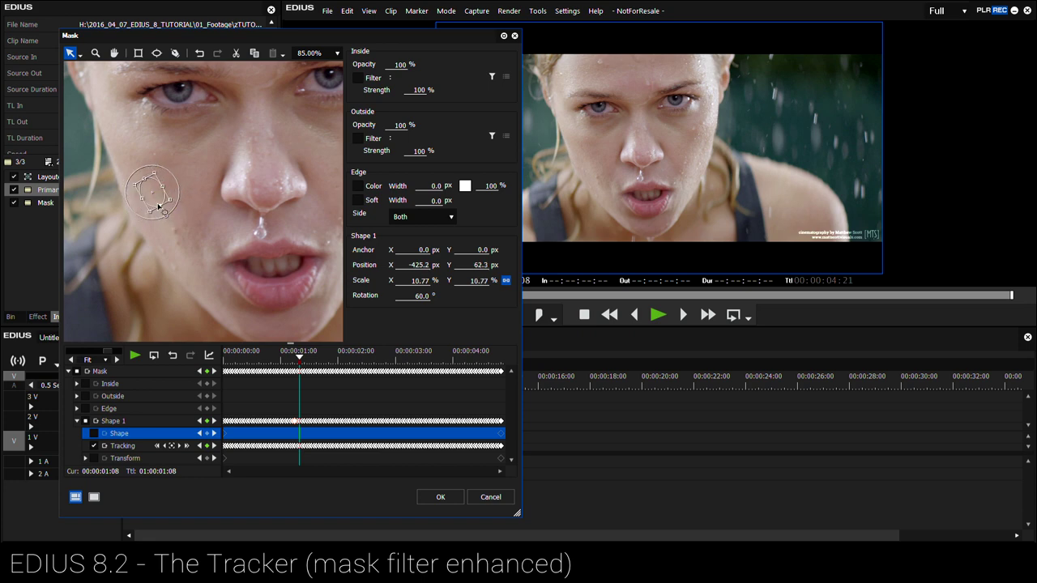
Enable a soft mask edge with a width of 30 px and set the outside opacity to 0 %.
click(357, 200)
text(50)
double_click(404, 125)
text(0)
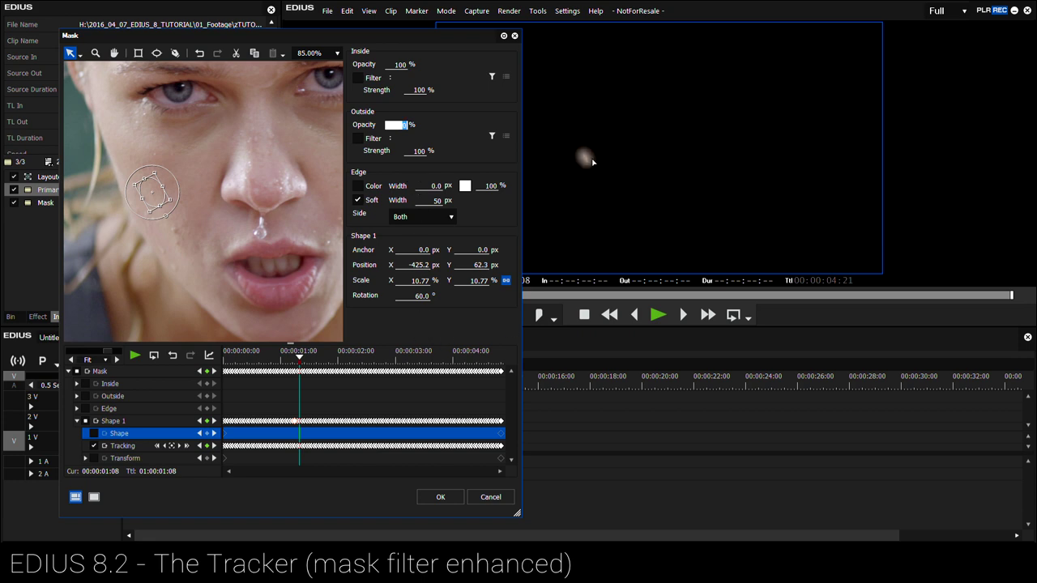
double_click(437, 201)
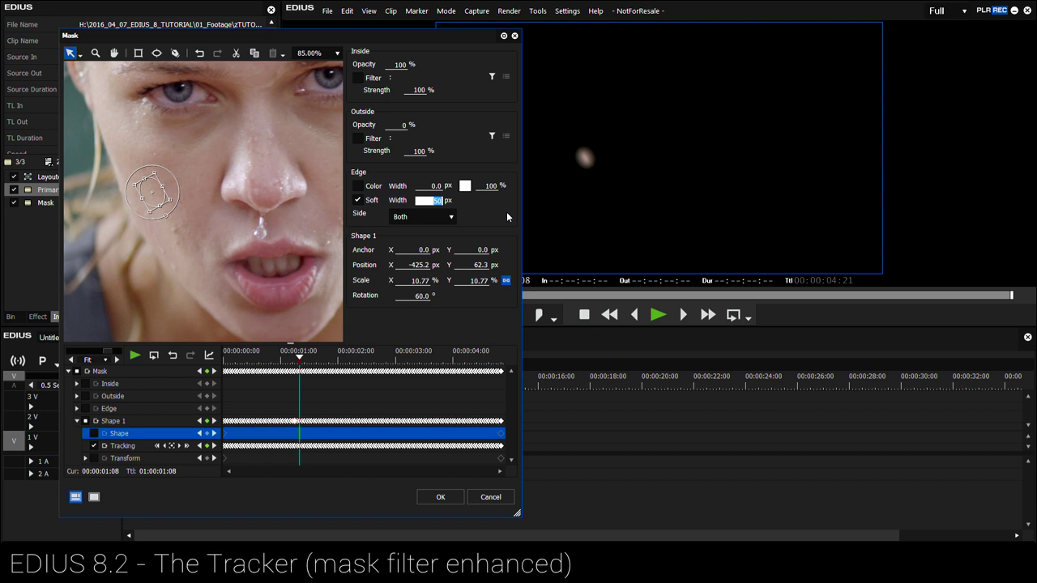
text(30)
Enlarge the cheek mask to about 14.4 %, unlink its X and Y scale, and apply the mask settings.
drag(146, 179, 144, 175)
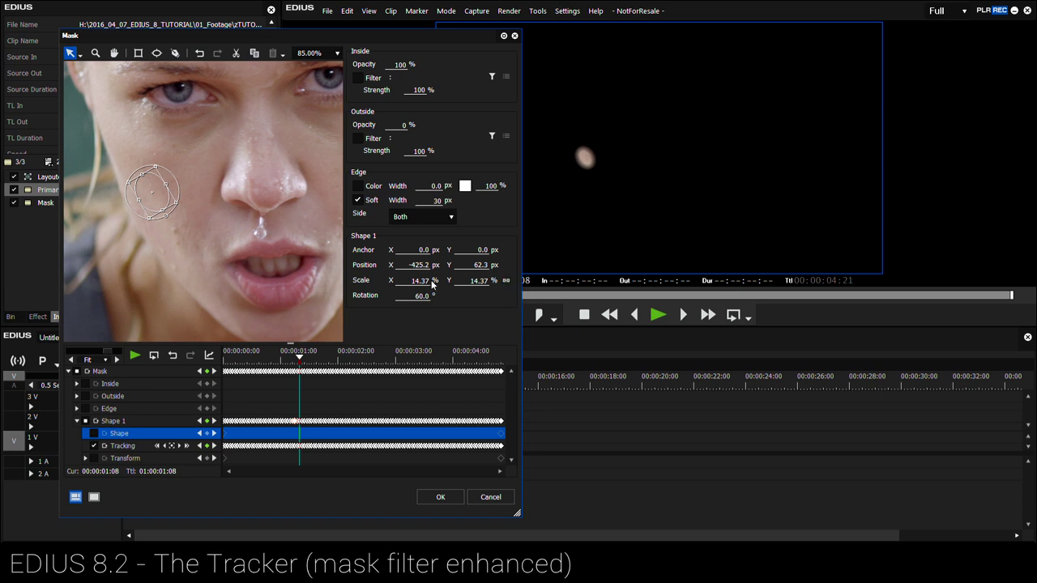
drag(139, 174, 139, 203)
click(438, 498)
Duplicate the Tennis clip onto track 2V and remove the Mask filter from the clip on track 1V.
click(174, 444)
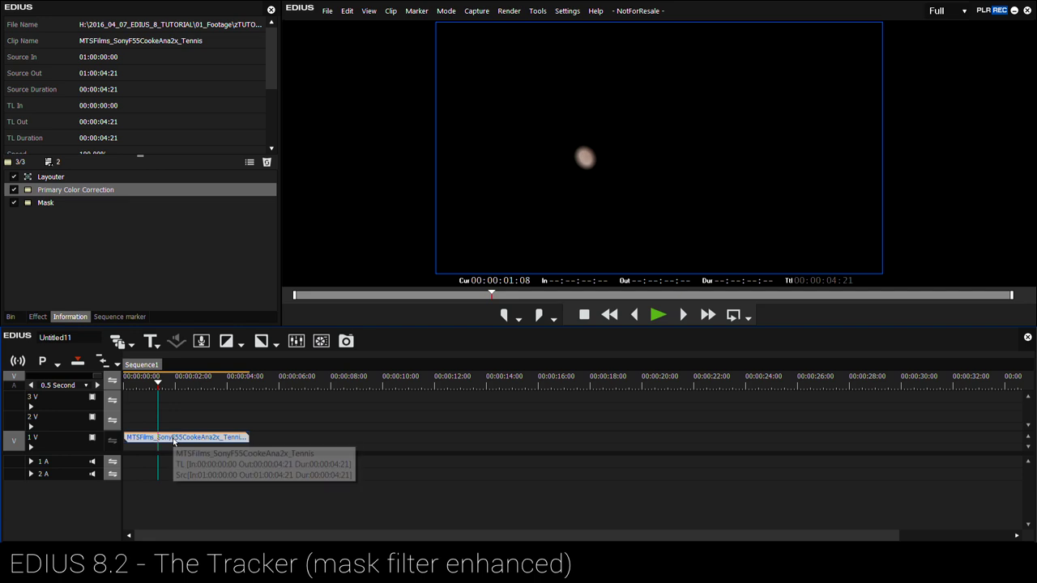
drag(167, 438, 186, 422)
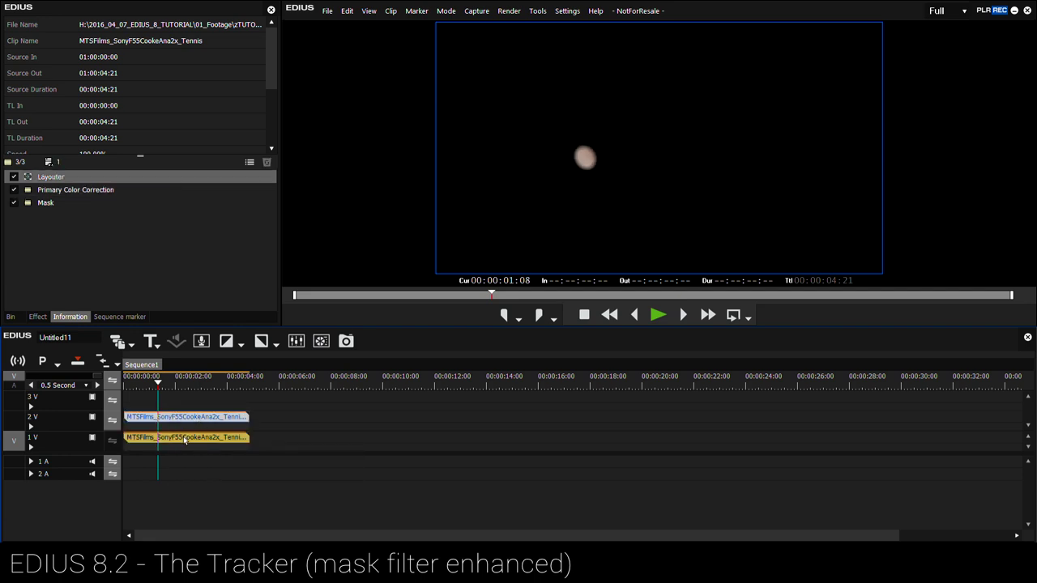
click(182, 417)
click(54, 202)
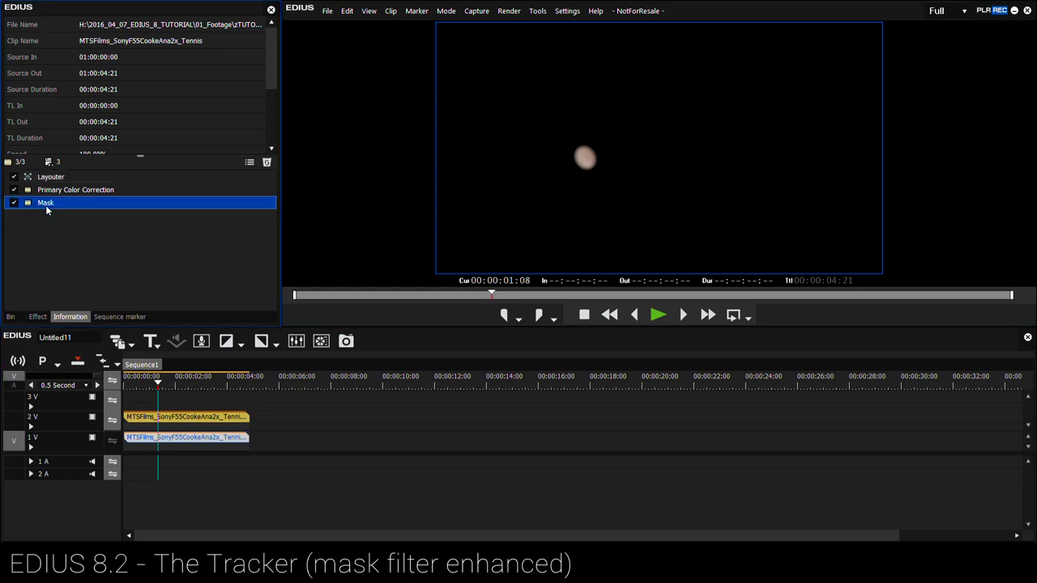
key(Delete)
key(ctrl+z)
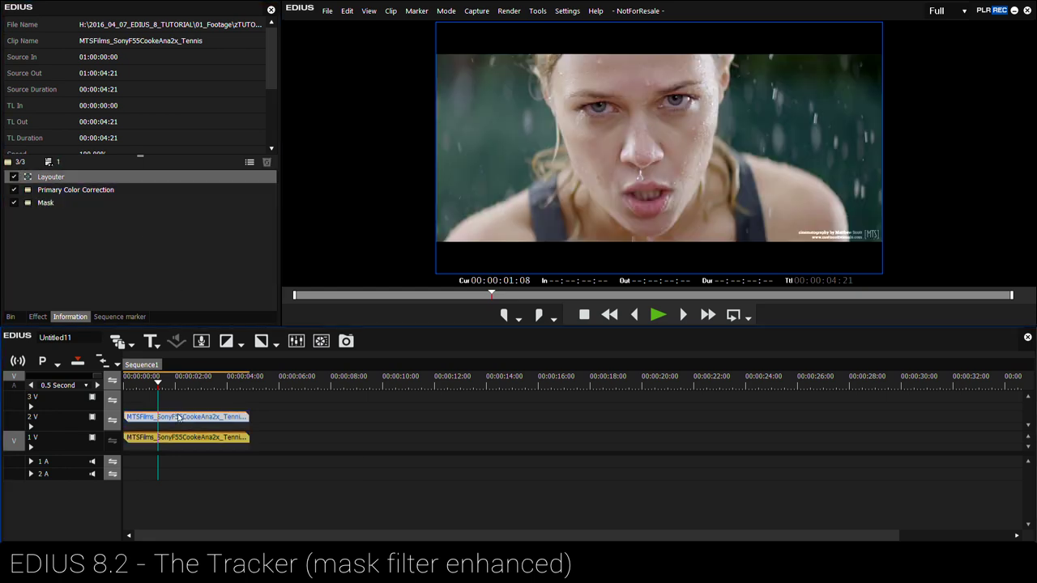
Inspect the masked skin patch by temporarily hiding track 1V and scrubbing to 00:00:02:17, with the track 2V clip selected.
click(91, 437)
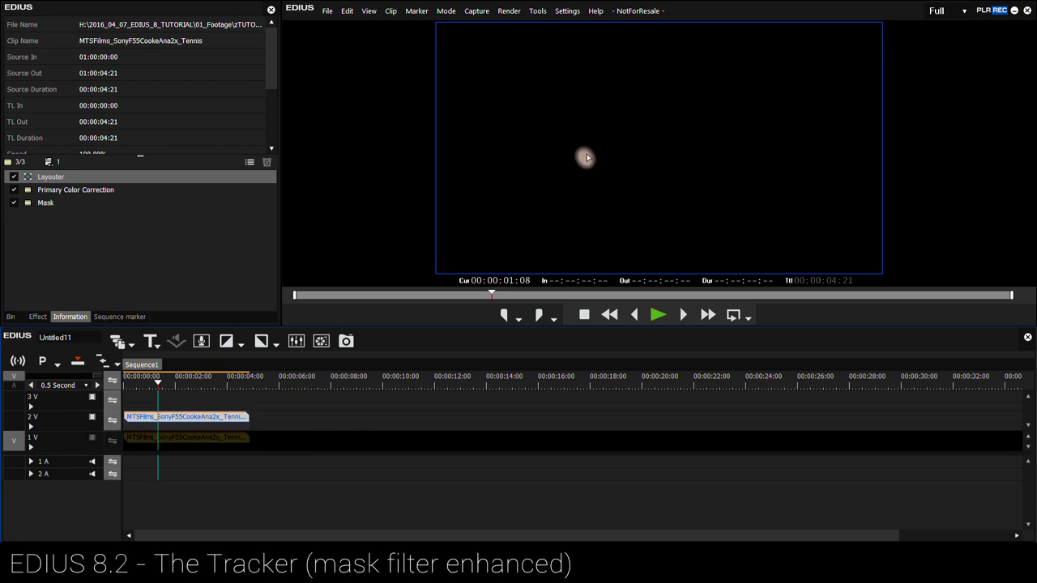
click(92, 439)
click(196, 418)
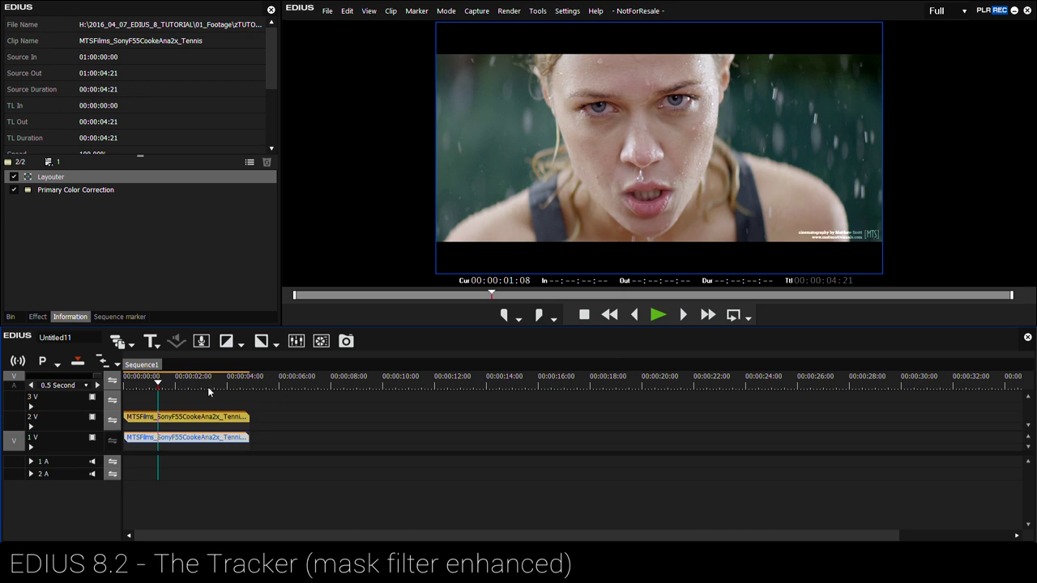
mouse_move(207, 386)
mouse_down()
mouse_move(162, 385)
mouse_move(221, 396)
mouse_move(155, 387)
mouse_move(224, 387)
mouse_move(154, 387)
mouse_move(205, 390)
mouse_up()
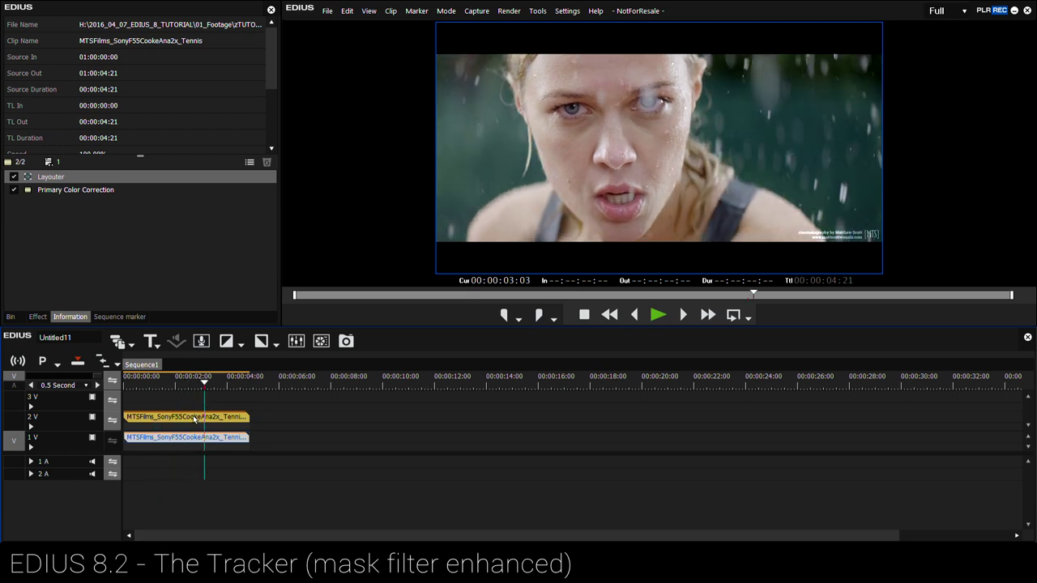
click(198, 437)
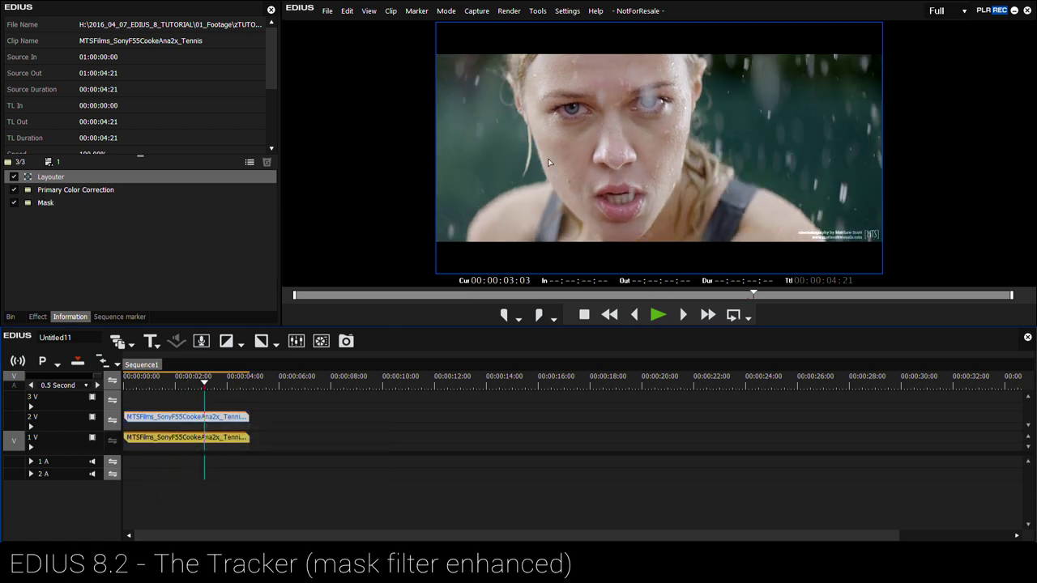
drag(180, 382, 193, 388)
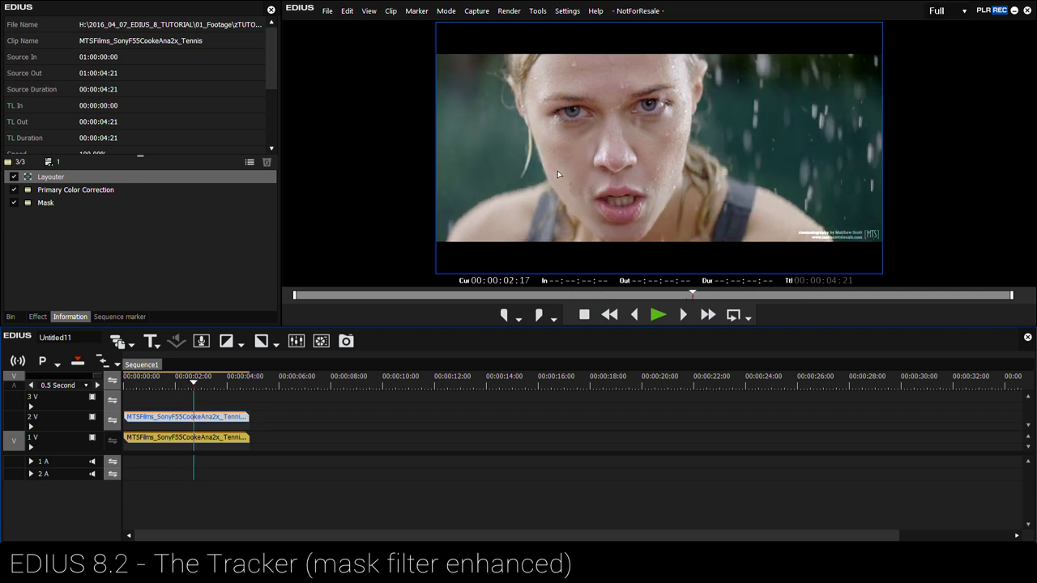
Try to reposition the track 2V clip in the Layouter, shifting it to about X -6.3 % and Y 20.2 %.
click(47, 180)
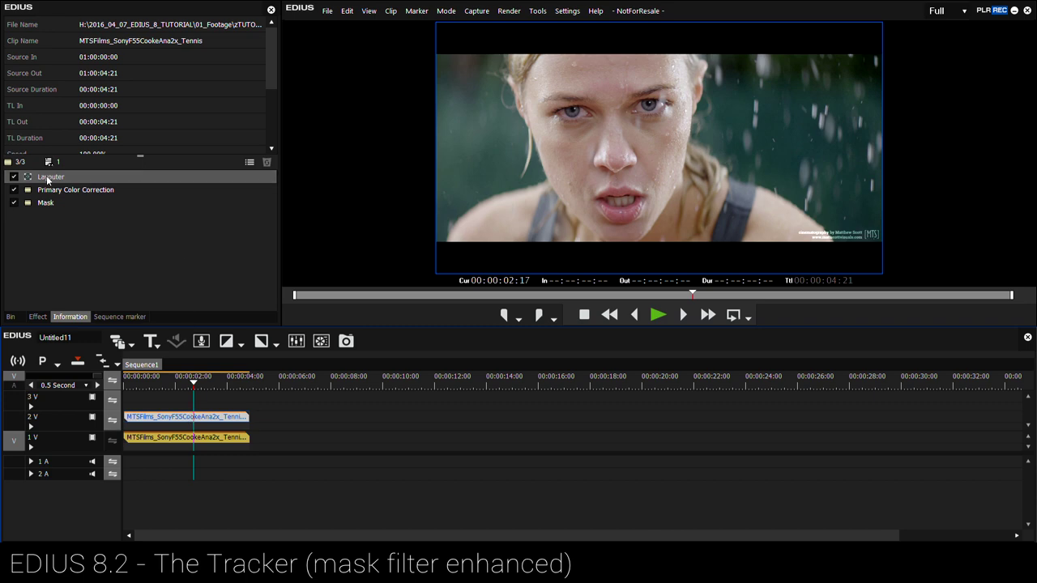
double_click(43, 180)
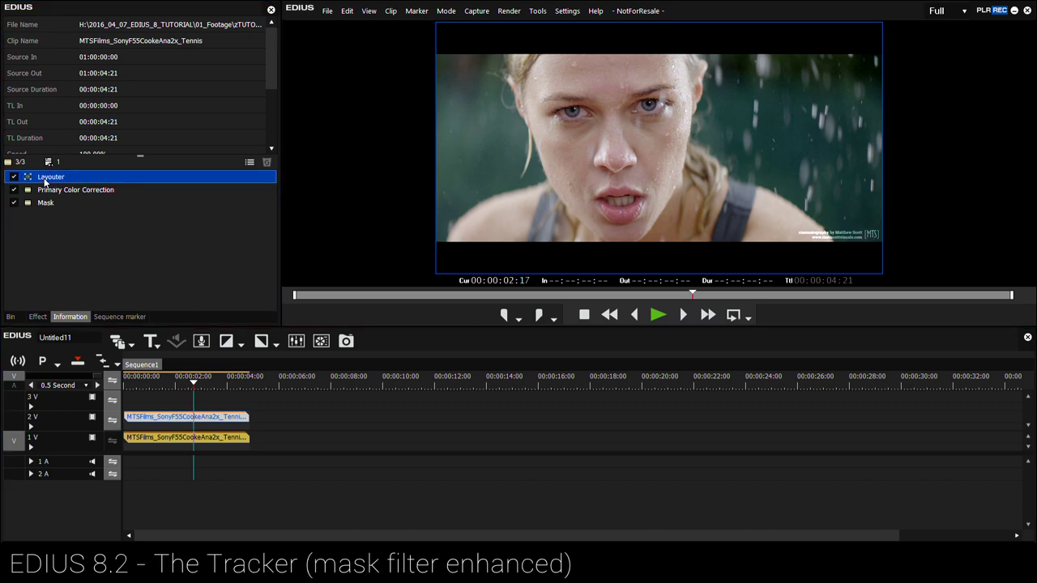
drag(466, 34, 344, 45)
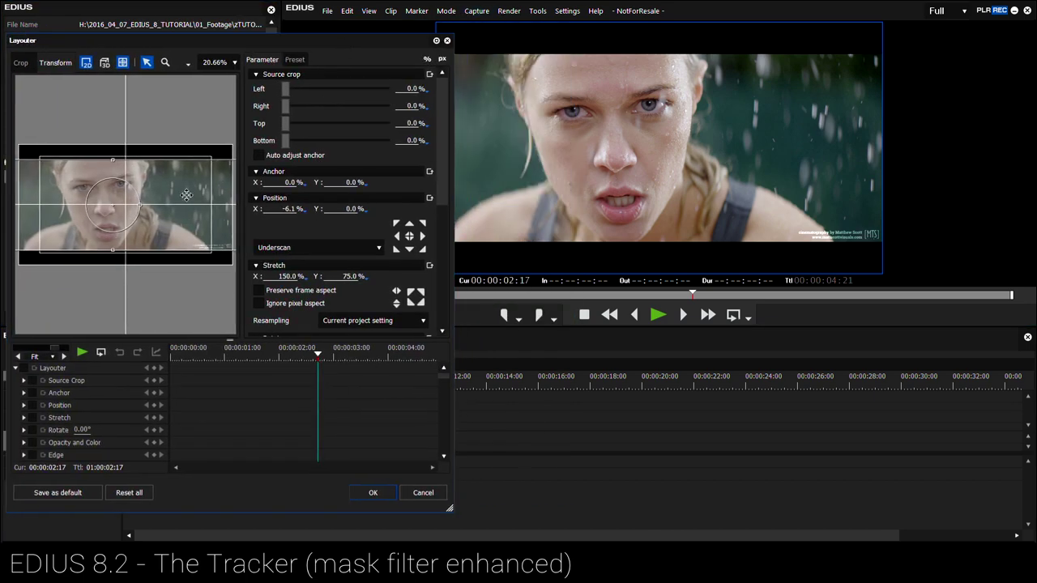
drag(179, 241, 191, 212)
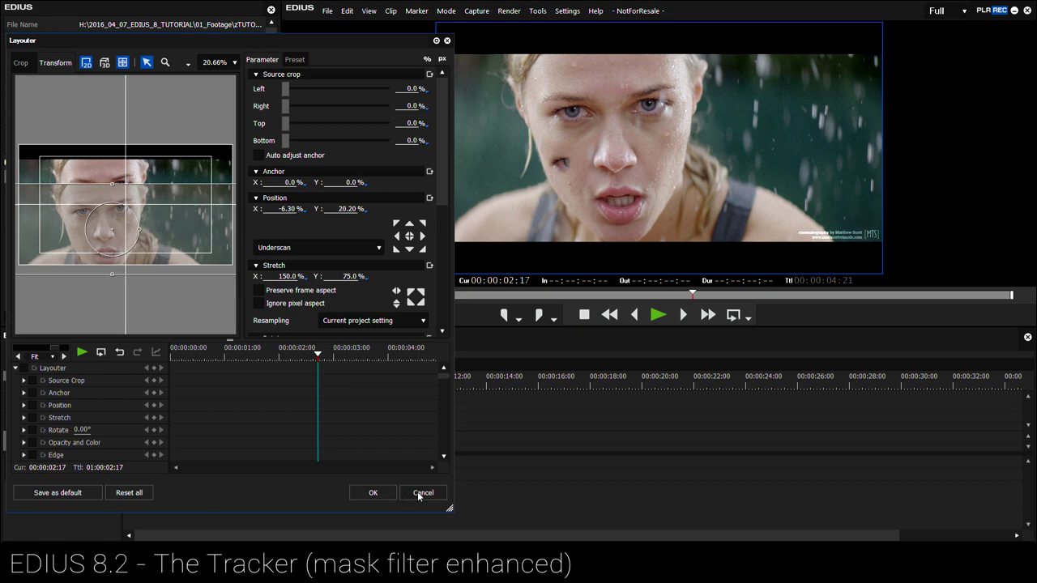
click(421, 492)
click(205, 295)
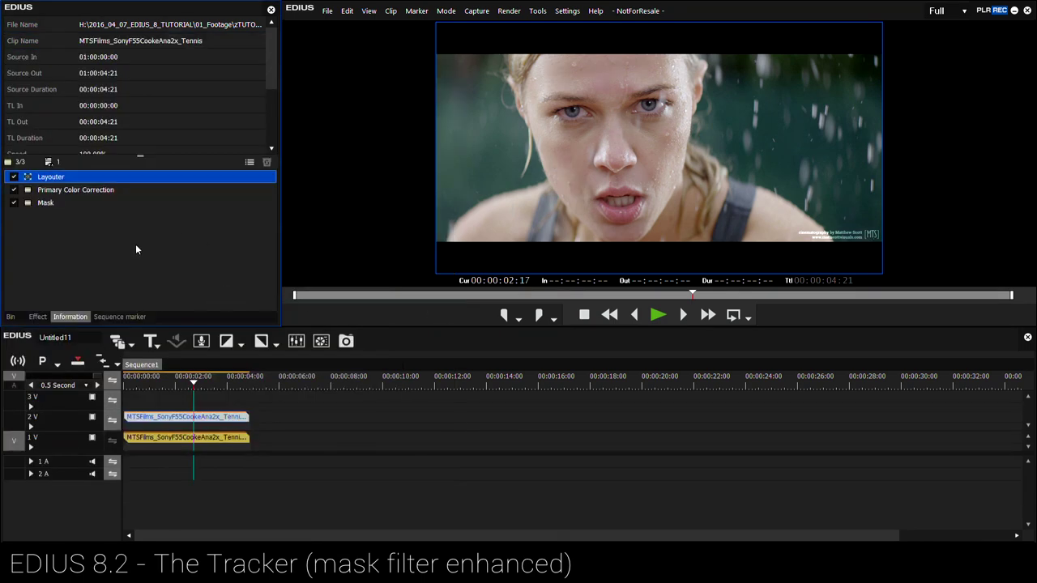
click(49, 190)
click(47, 202)
click(50, 190)
click(47, 177)
Apply the Transform video filter to the Tennis clip on track 2V.
click(38, 316)
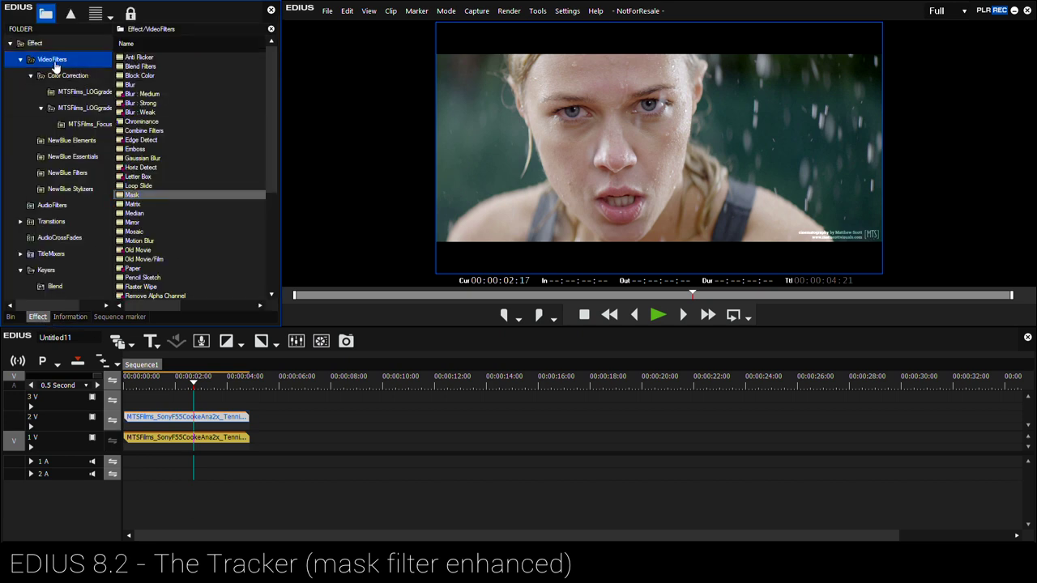
scroll(273, 165, down, 1)
scroll(272, 166, down, 5)
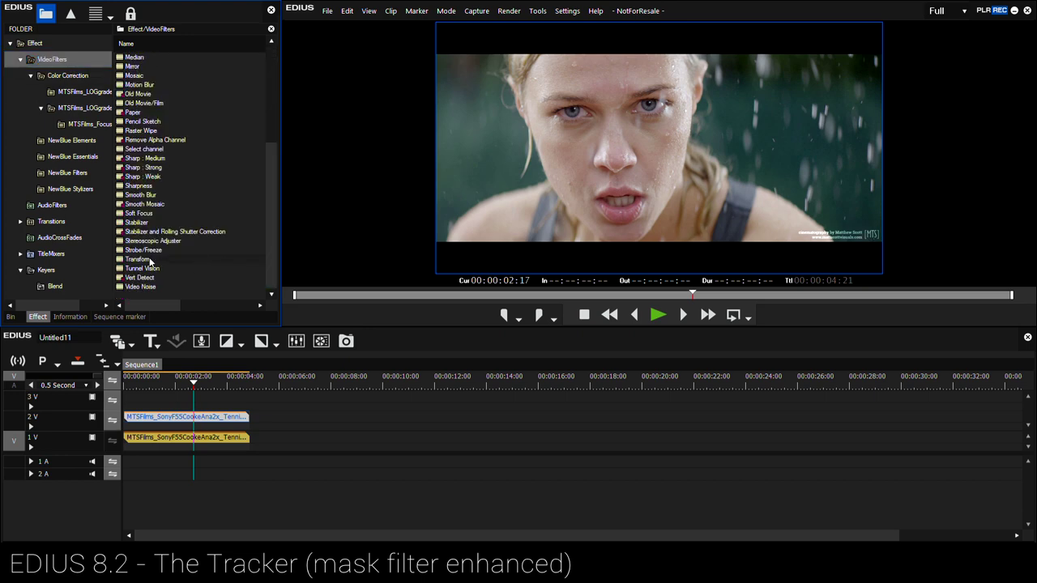
click(136, 260)
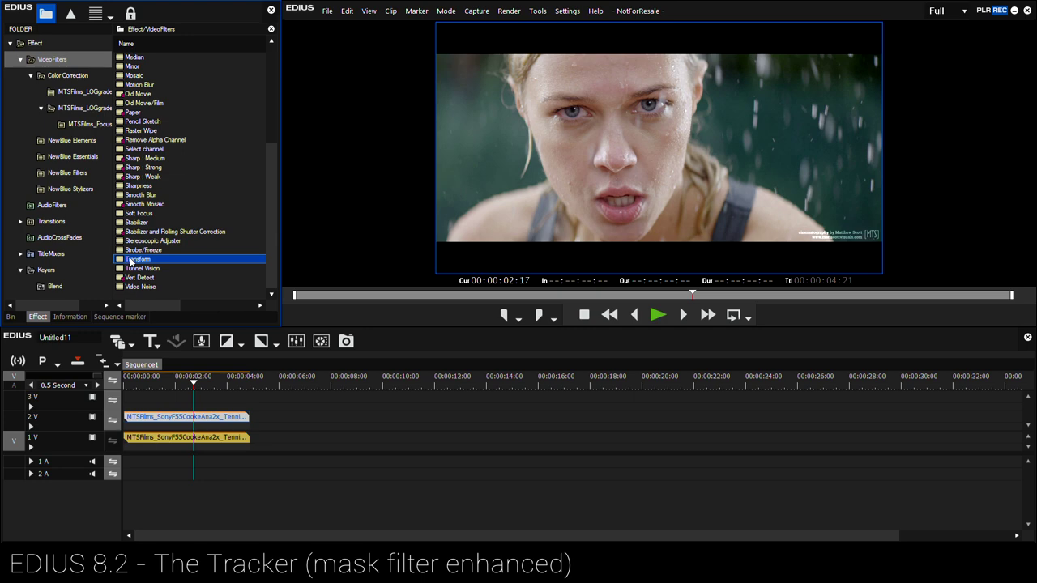
drag(177, 409, 179, 419)
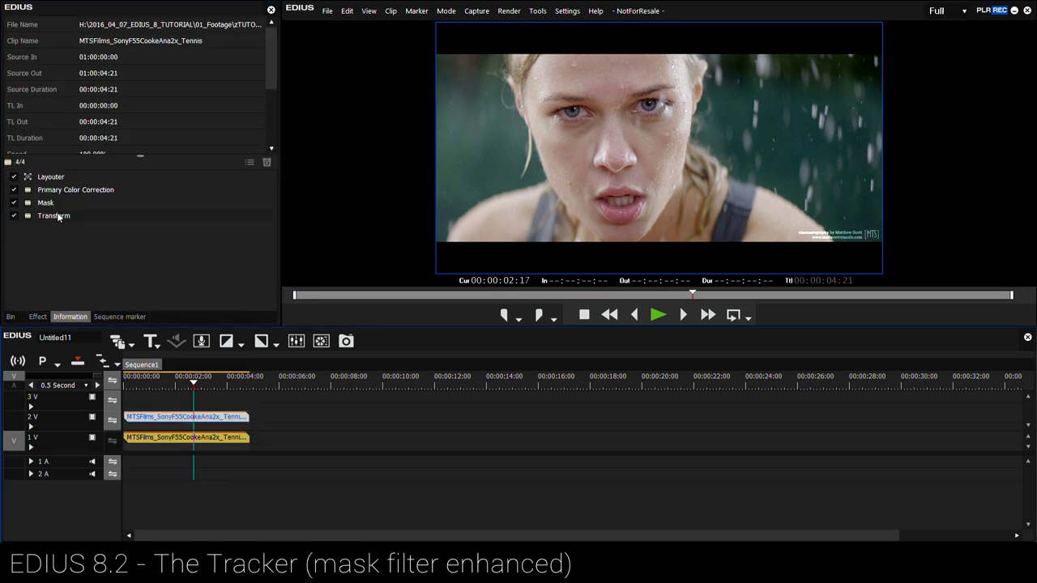
Shift the masked skin patch with the Transform filter to about X 2.3 % and Y 9.9 %.
click(55, 218)
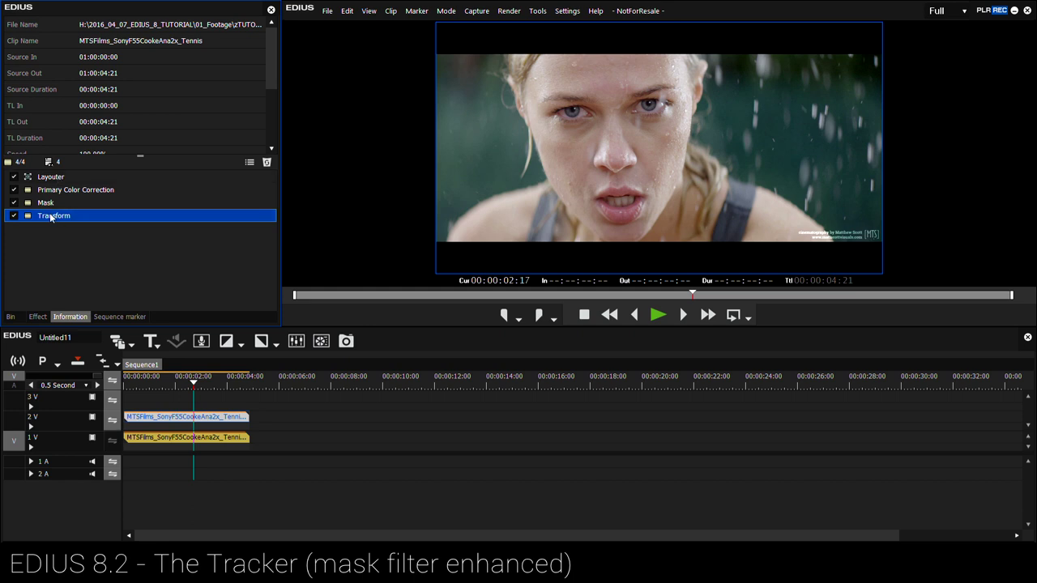
click(51, 191)
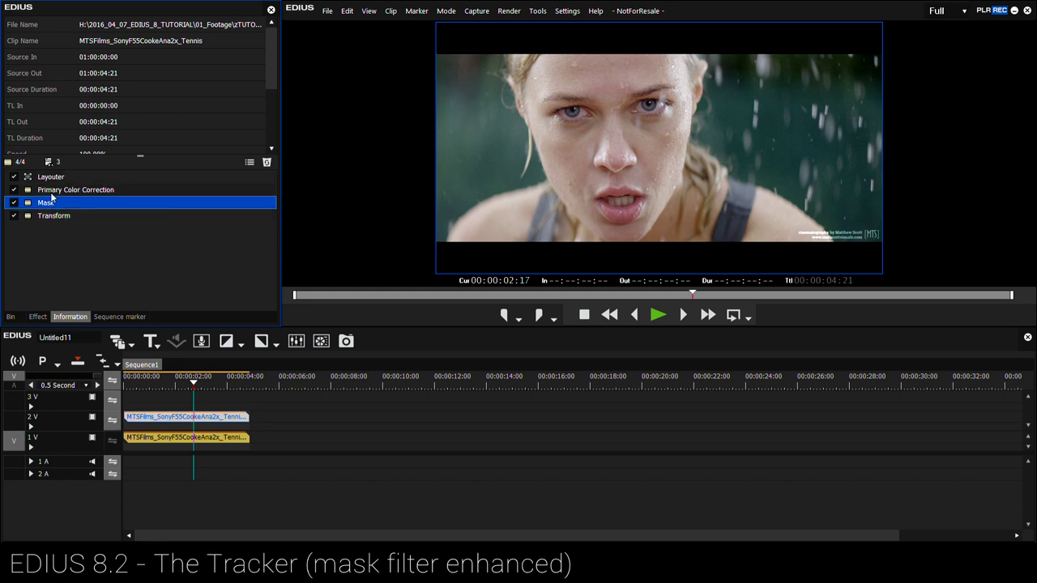
click(49, 204)
double_click(49, 216)
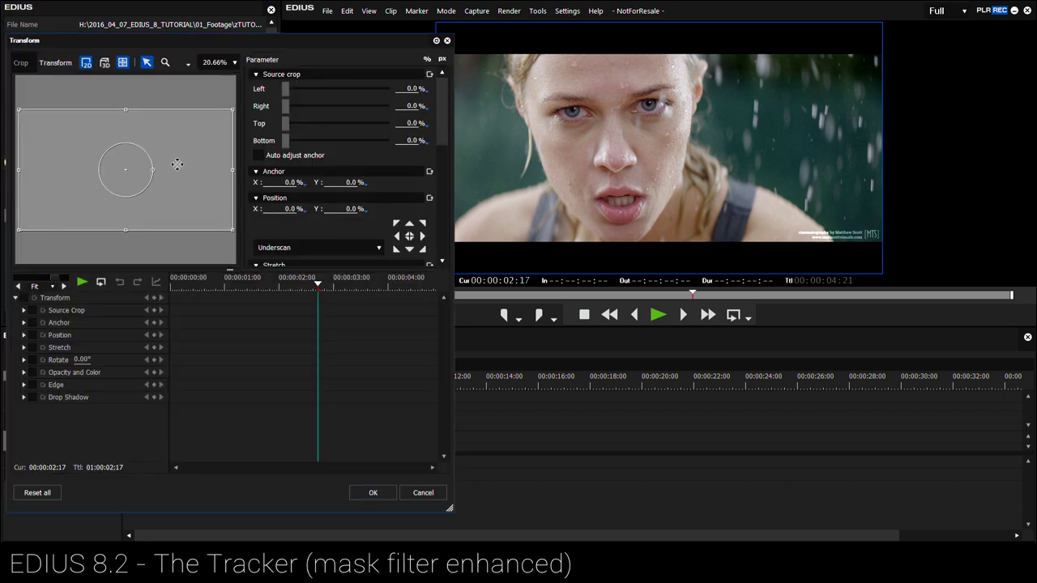
drag(180, 170, 172, 168)
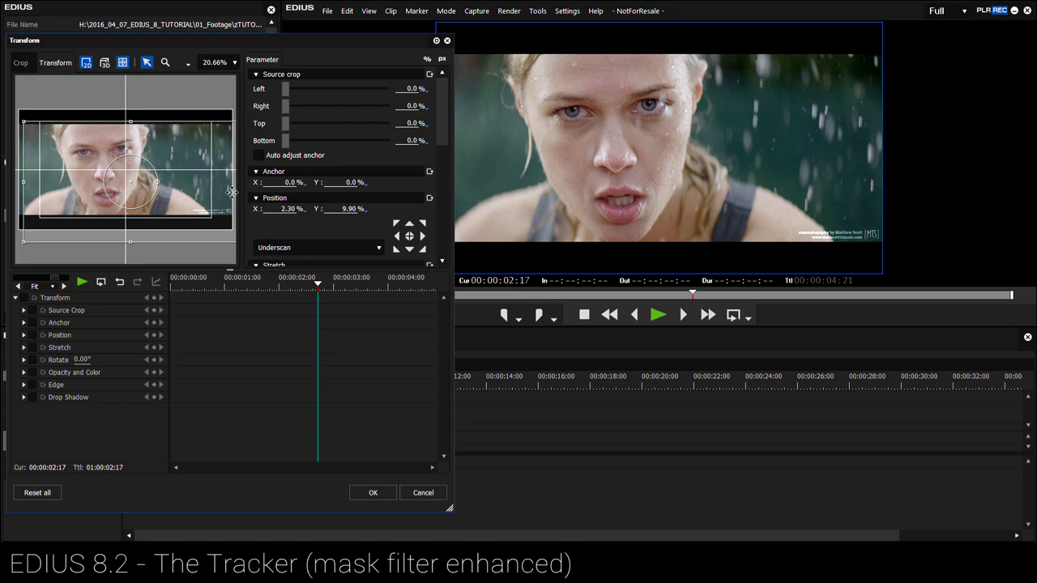
click(373, 494)
Check the shifted patch full screen and at 00:00:02:05, and delete the Transform filter from the track 2V clip.
key(F10)
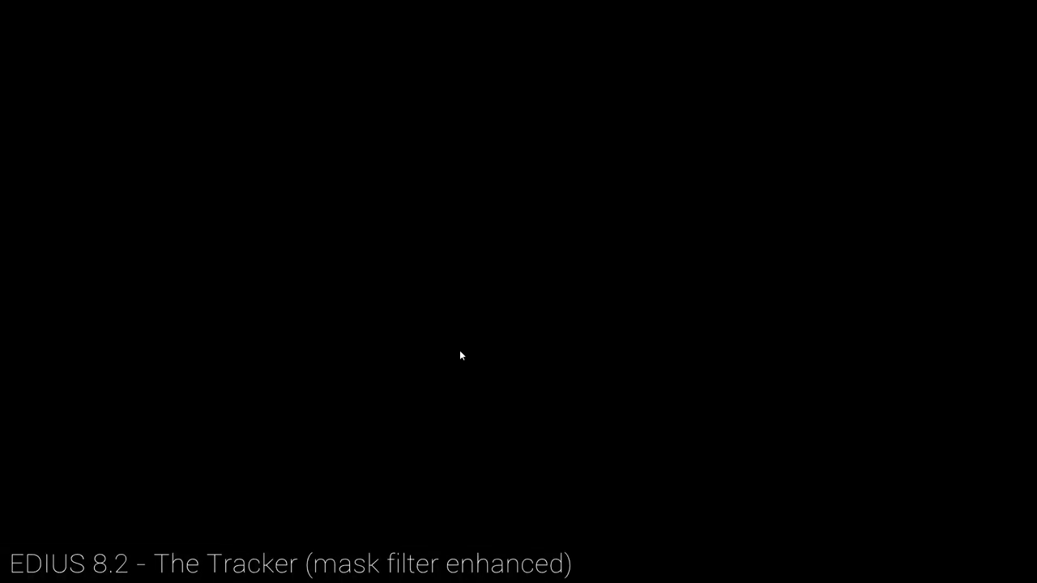
key(Escape)
mouse_move(189, 386)
mouse_down()
mouse_move(149, 385)
mouse_move(195, 392)
mouse_move(180, 395)
mouse_up()
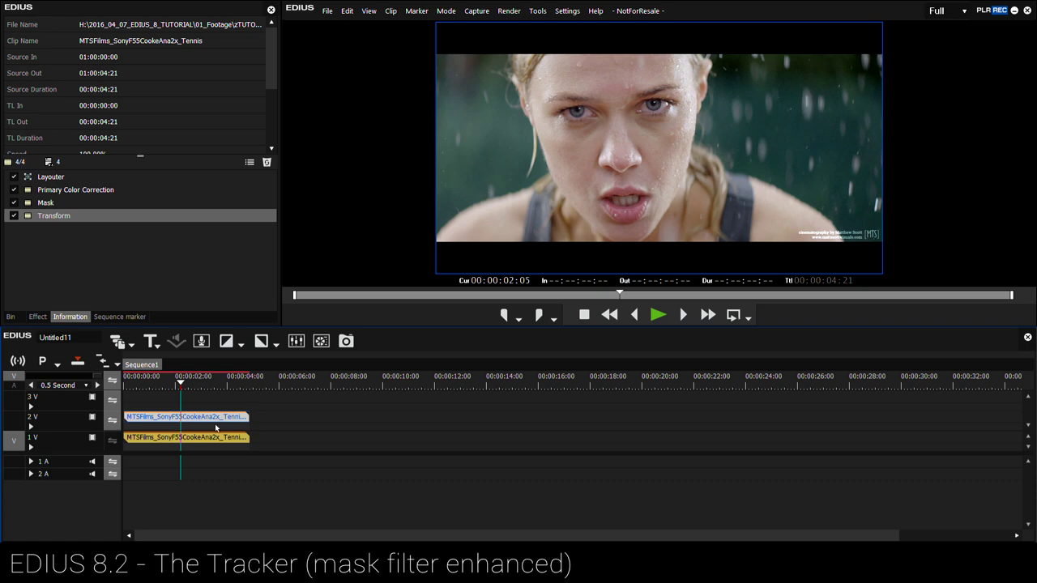
click(97, 217)
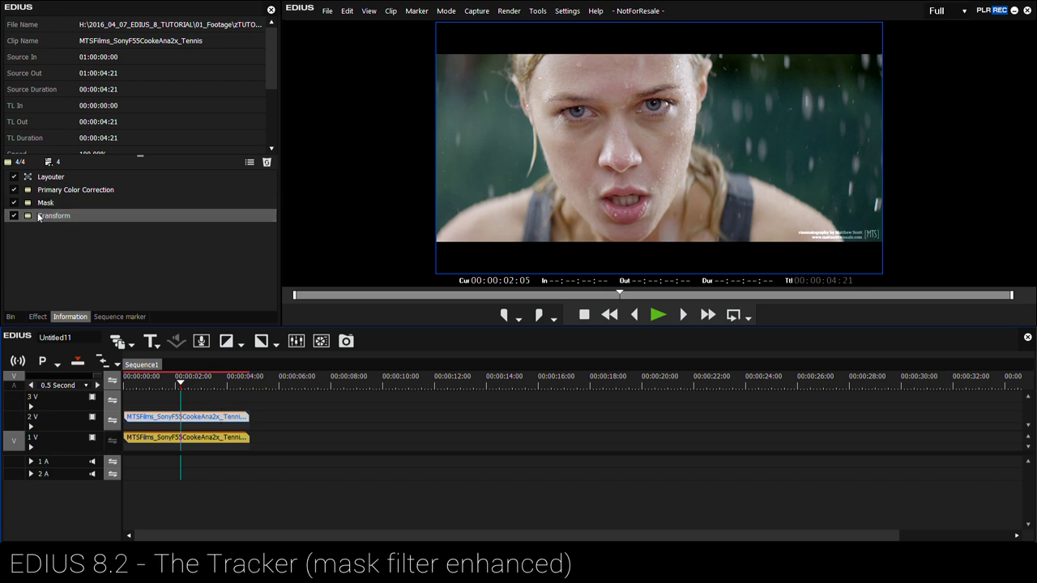
key(Delete)
Move the tracked mask shape on the track 2V clip over the woman's left eye, to about X -35.8 px and Y -194.2 px.
key(Return)
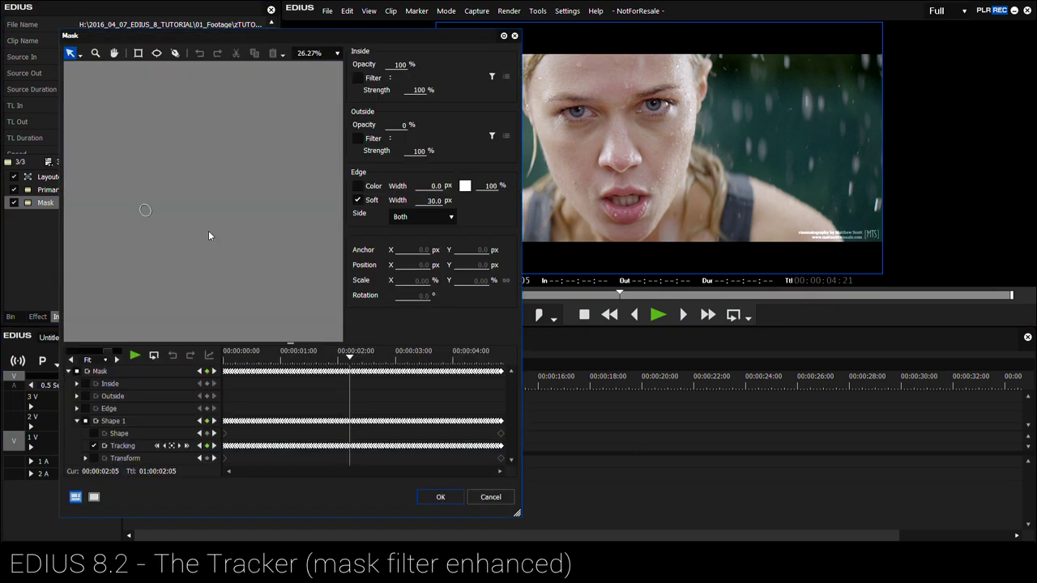
click(144, 206)
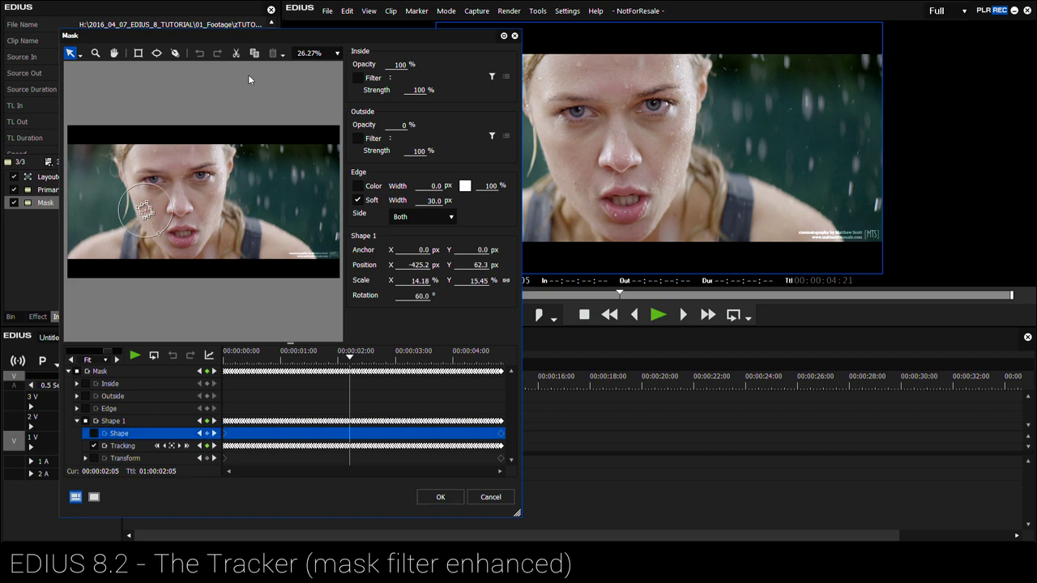
text(85)
key(Tab)
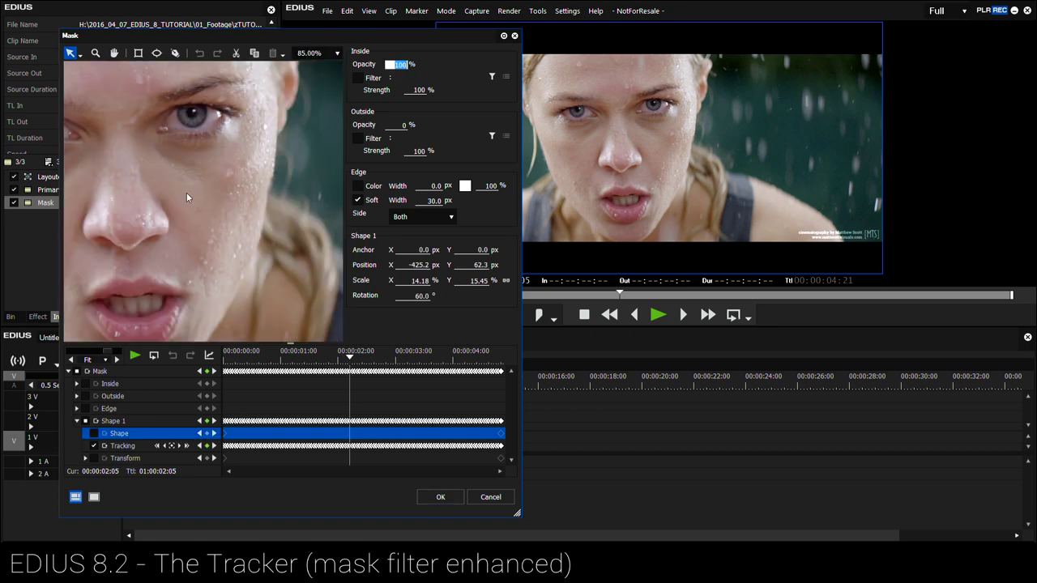
click(114, 54)
drag(153, 154, 194, 186)
click(78, 55)
click(97, 70)
drag(107, 233, 286, 118)
Reshape the mask outline so its points closely follow the contour of the woman's left eye, and accept the mask.
click(79, 55)
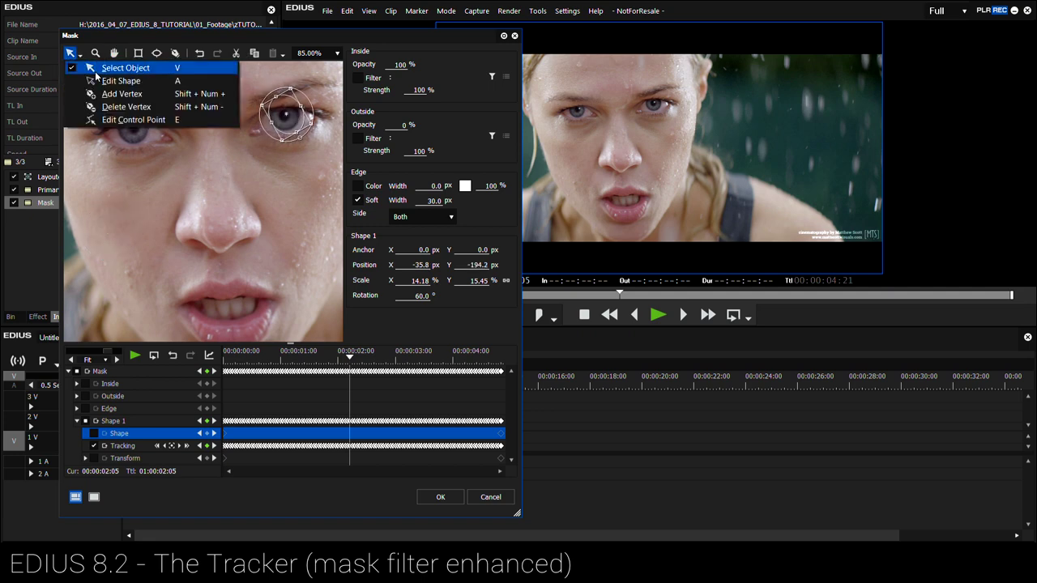
click(117, 80)
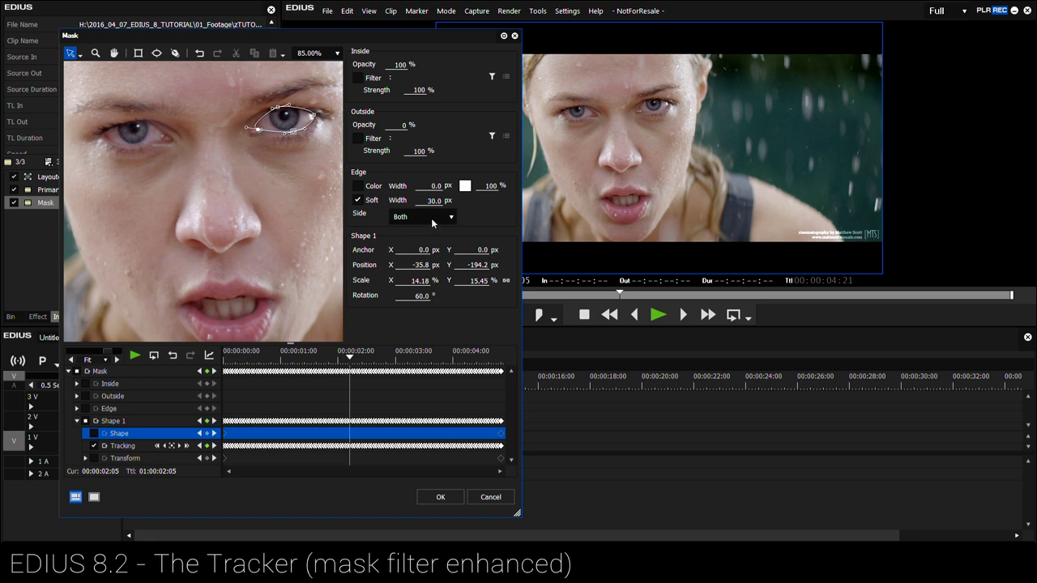
click(436, 498)
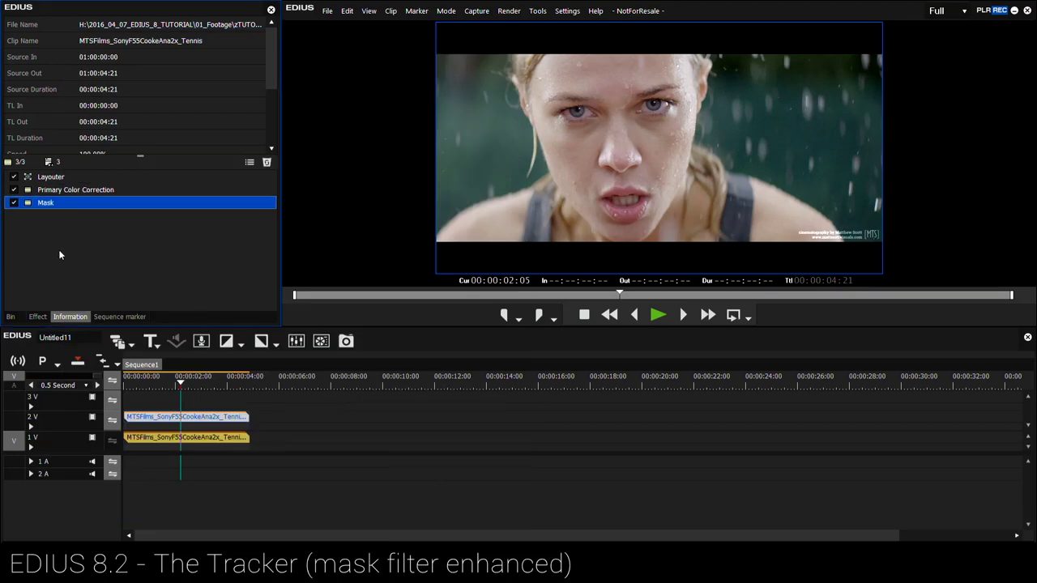
Apply the Transform filter to the track 2V clip and place the masked eye on the forehead, about X -8.1 %, Y -7.2 %, rotated -1.16°.
click(37, 316)
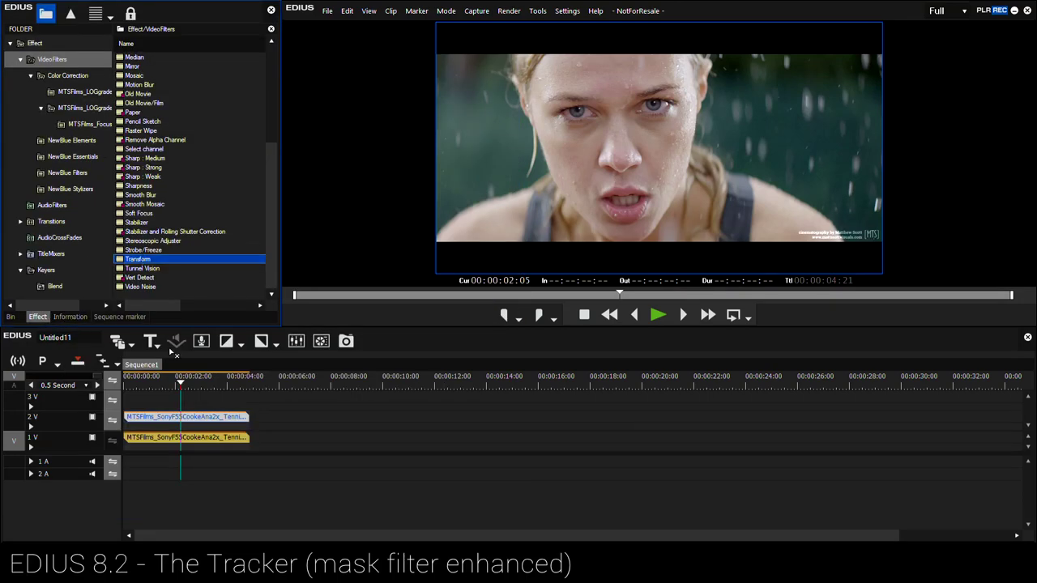
drag(172, 350, 170, 409)
double_click(47, 215)
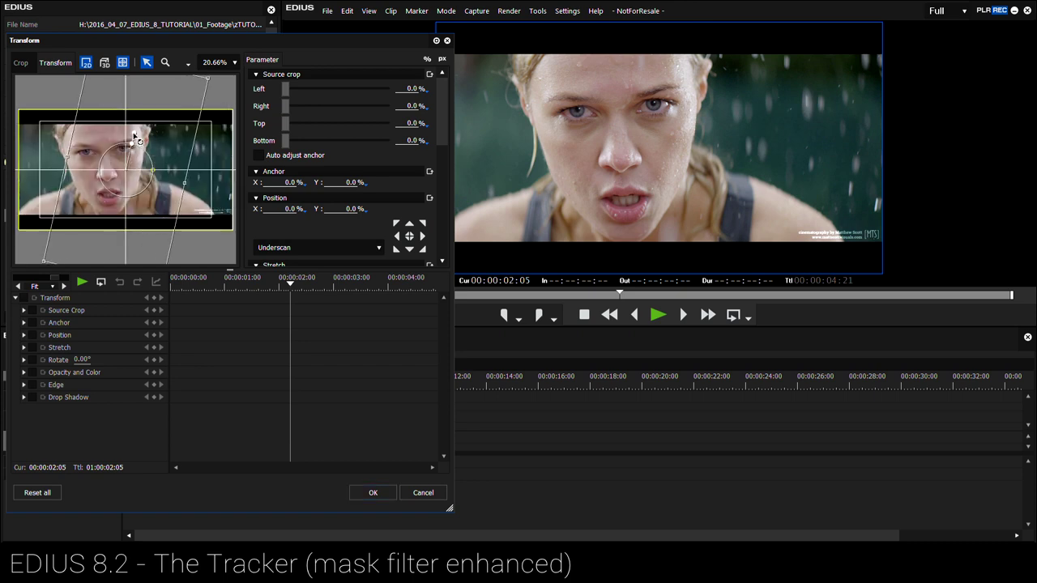
drag(136, 137, 146, 179)
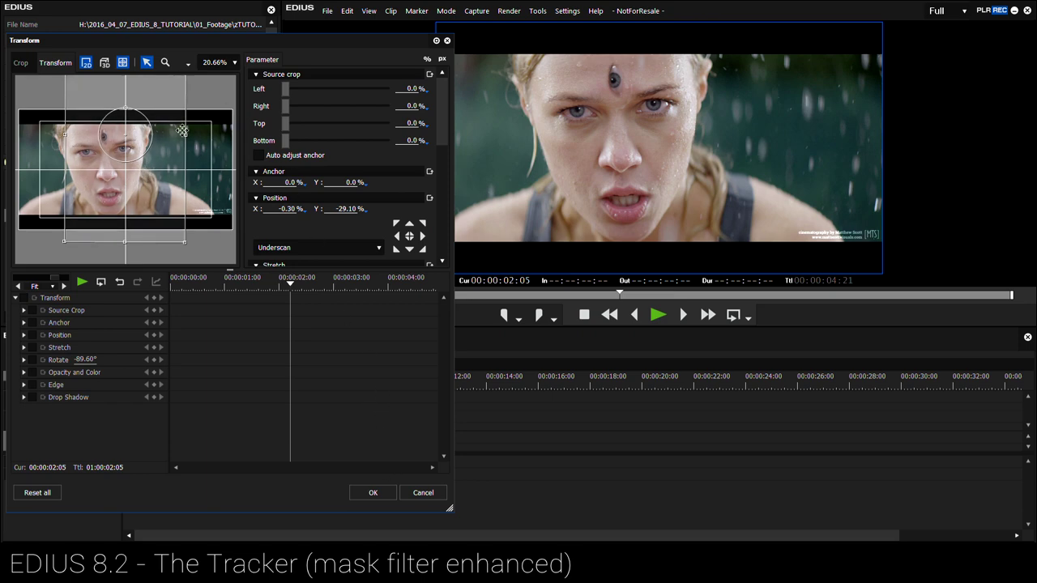
drag(188, 136, 160, 159)
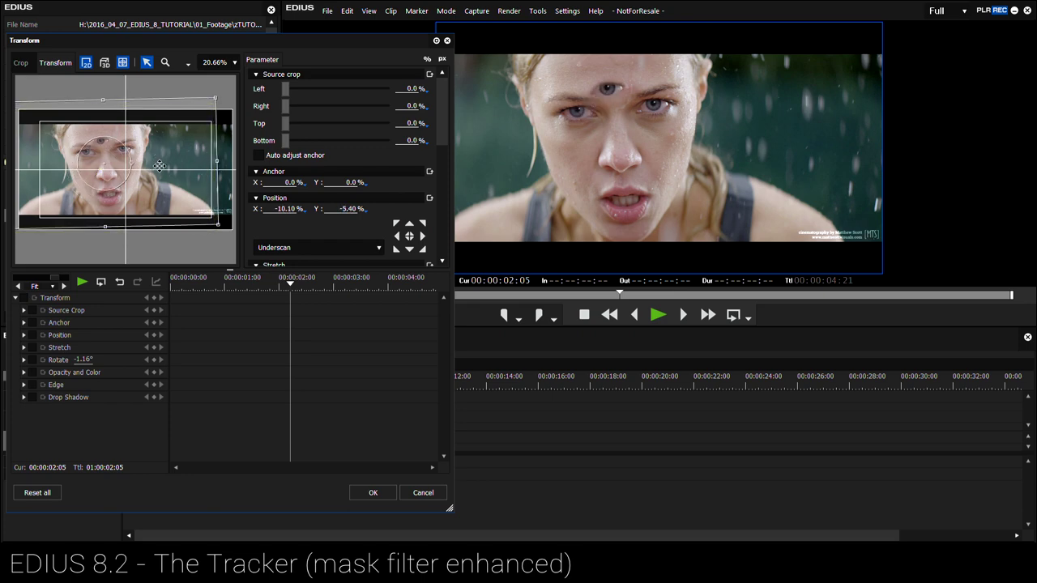
drag(160, 165, 163, 164)
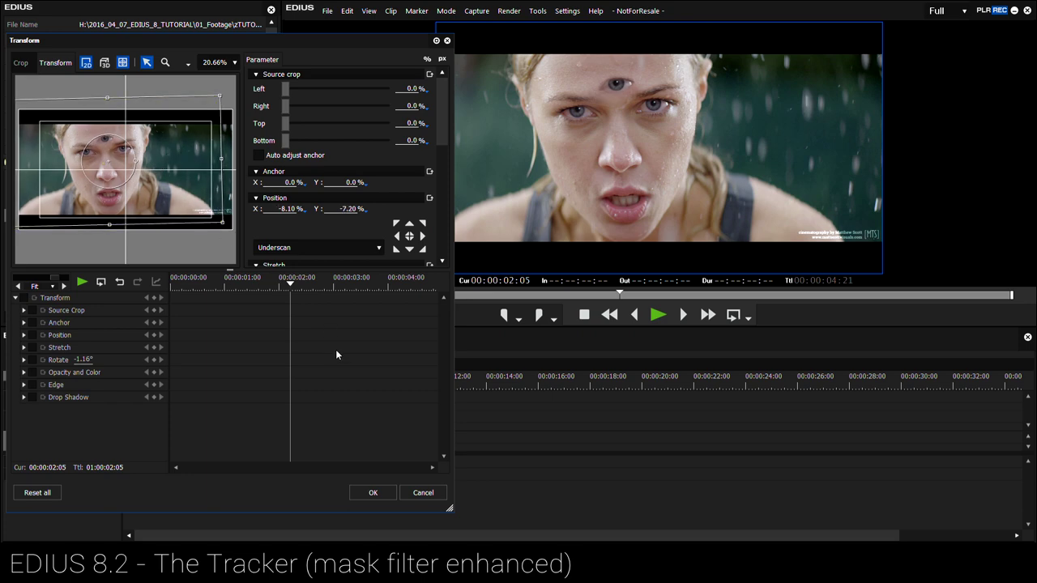
click(376, 493)
Set the side of the Mask filter's soft edge to Outside on the track 2V clip.
double_click(46, 203)
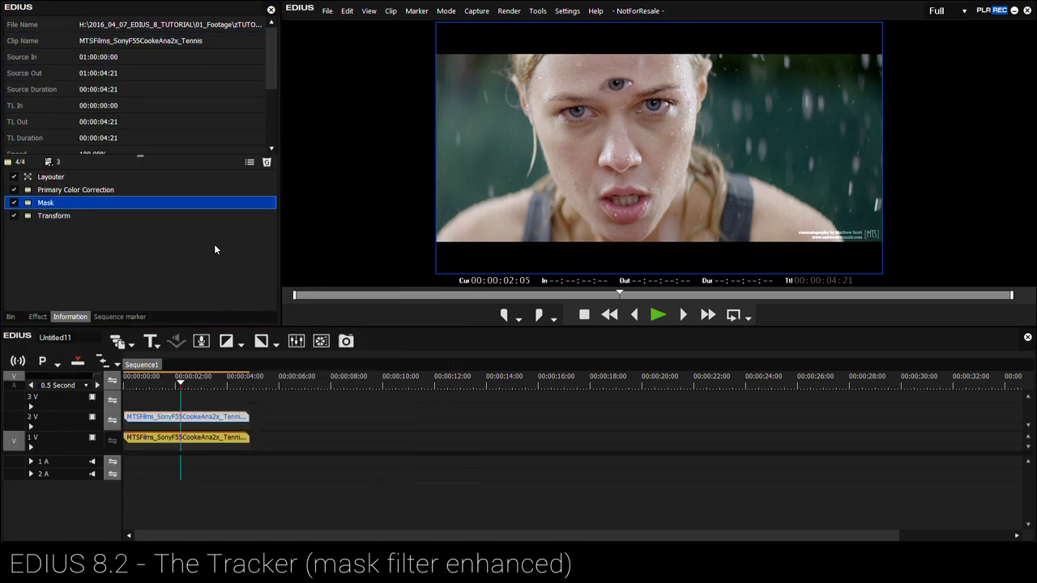
click(430, 216)
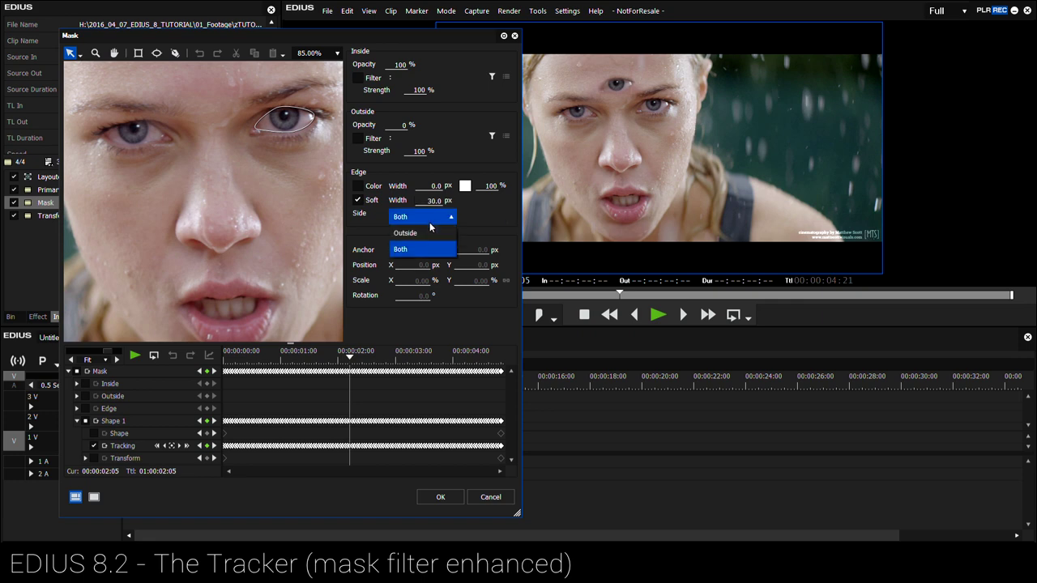
click(416, 251)
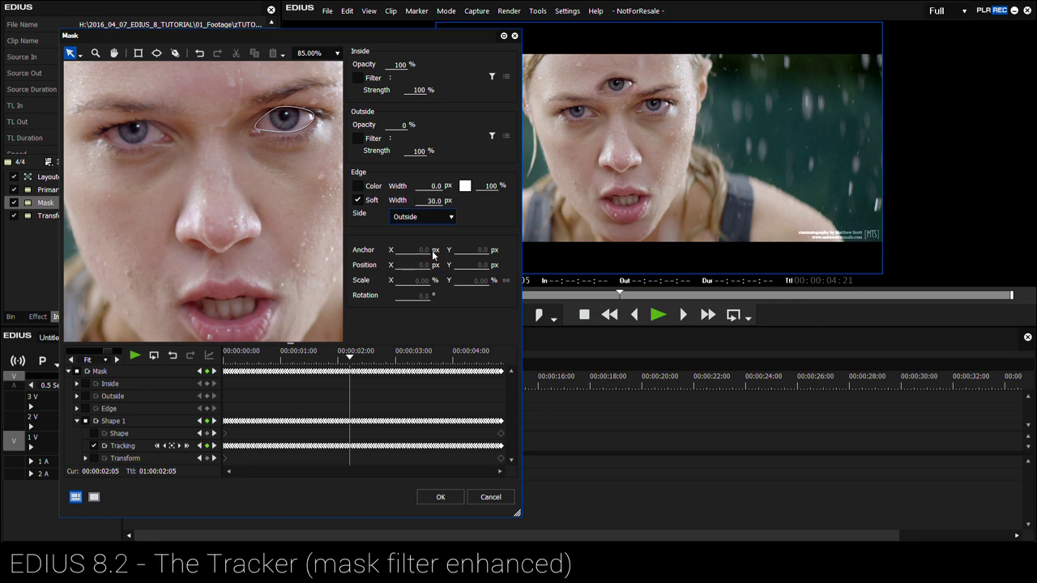
click(440, 497)
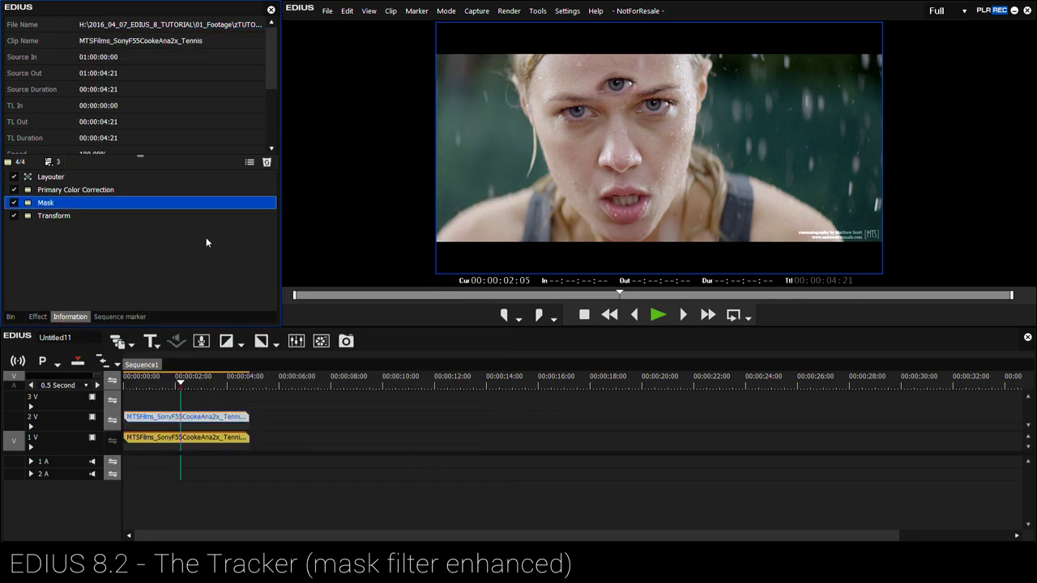
Nudge the forehead eye to about X -8.3 % and Y -8.1 %, enlarge it slightly, and check the composite around 00:00:02:18.
double_click(70, 215)
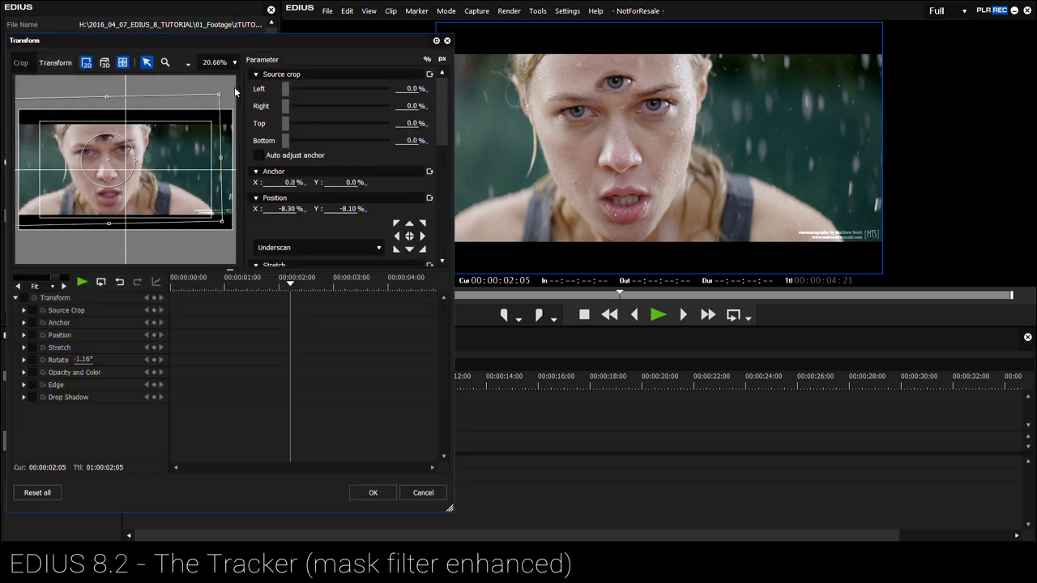
drag(219, 95, 224, 92)
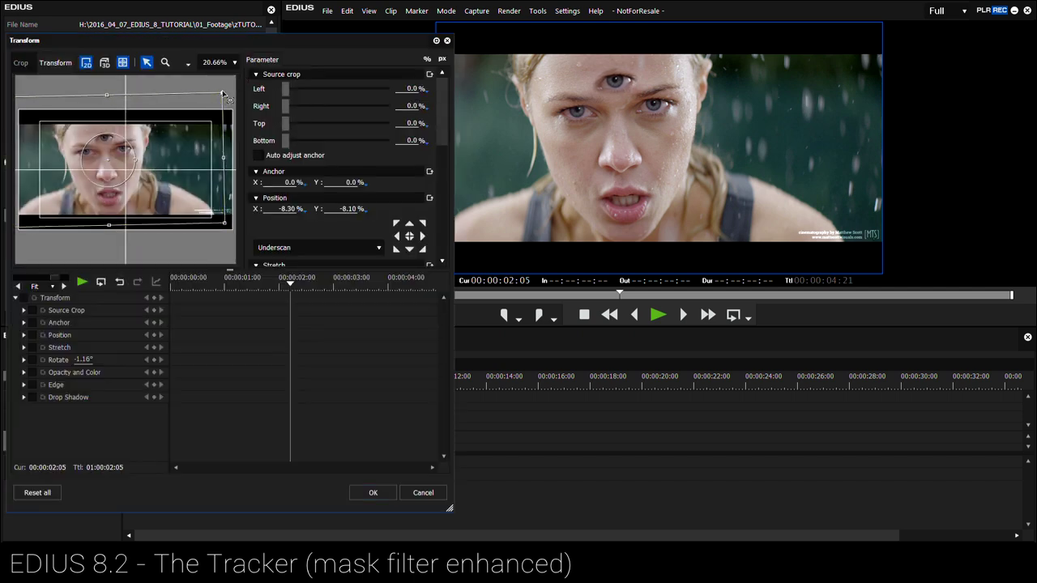
click(372, 494)
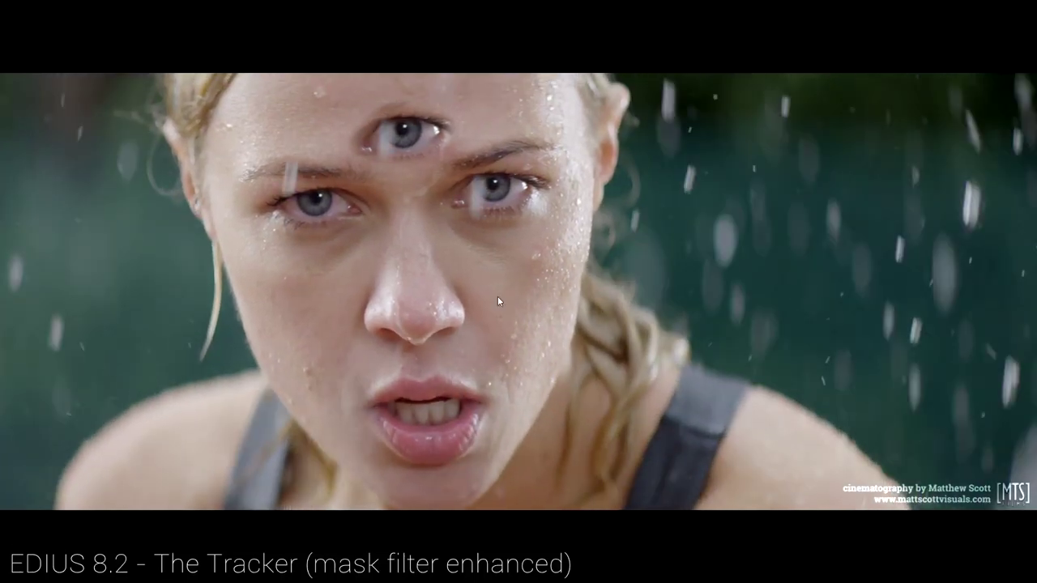
key(Escape)
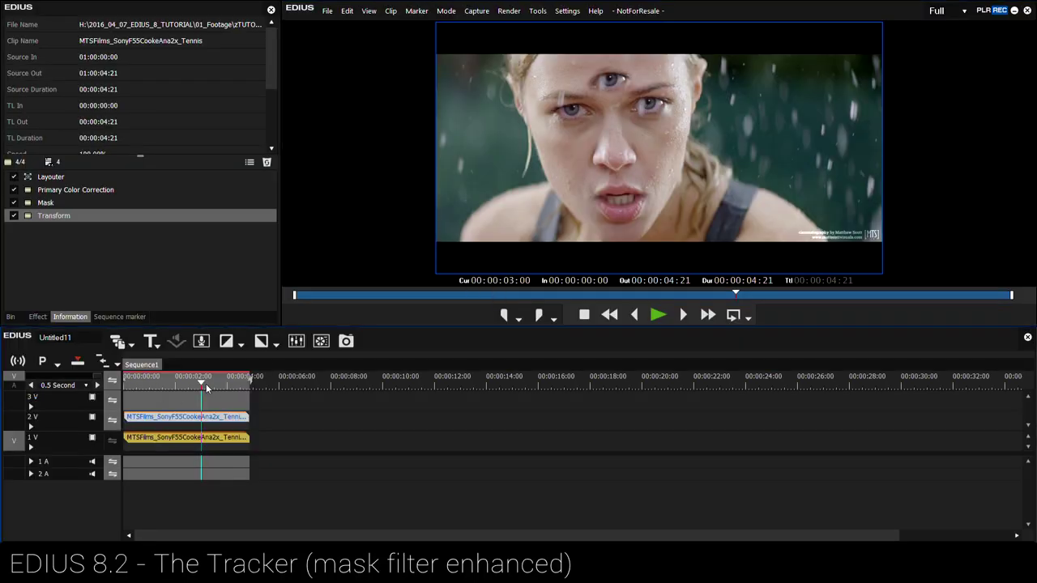
mouse_move(205, 383)
mouse_down()
mouse_move(164, 390)
mouse_move(196, 384)
mouse_up()
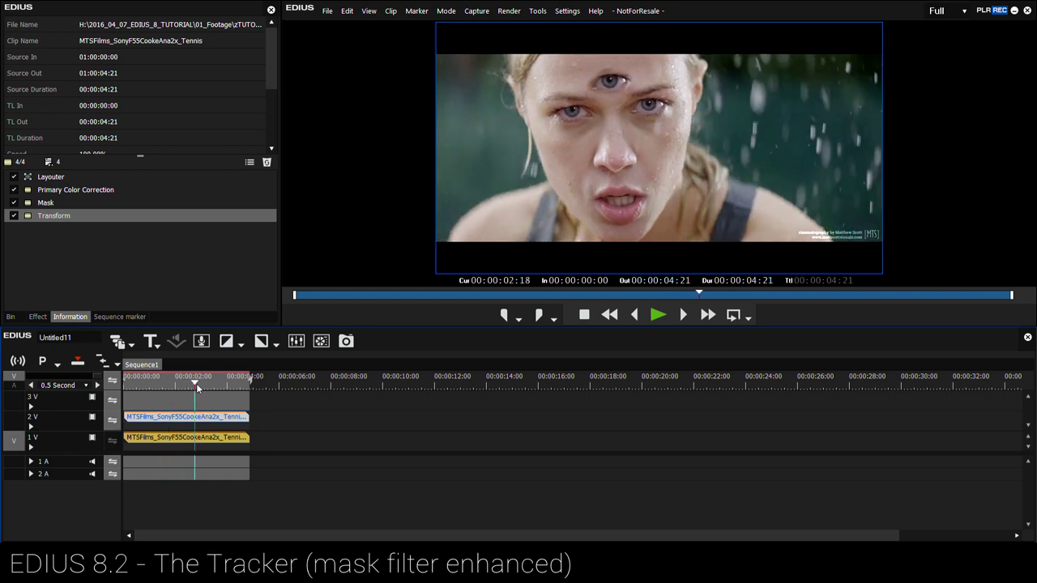